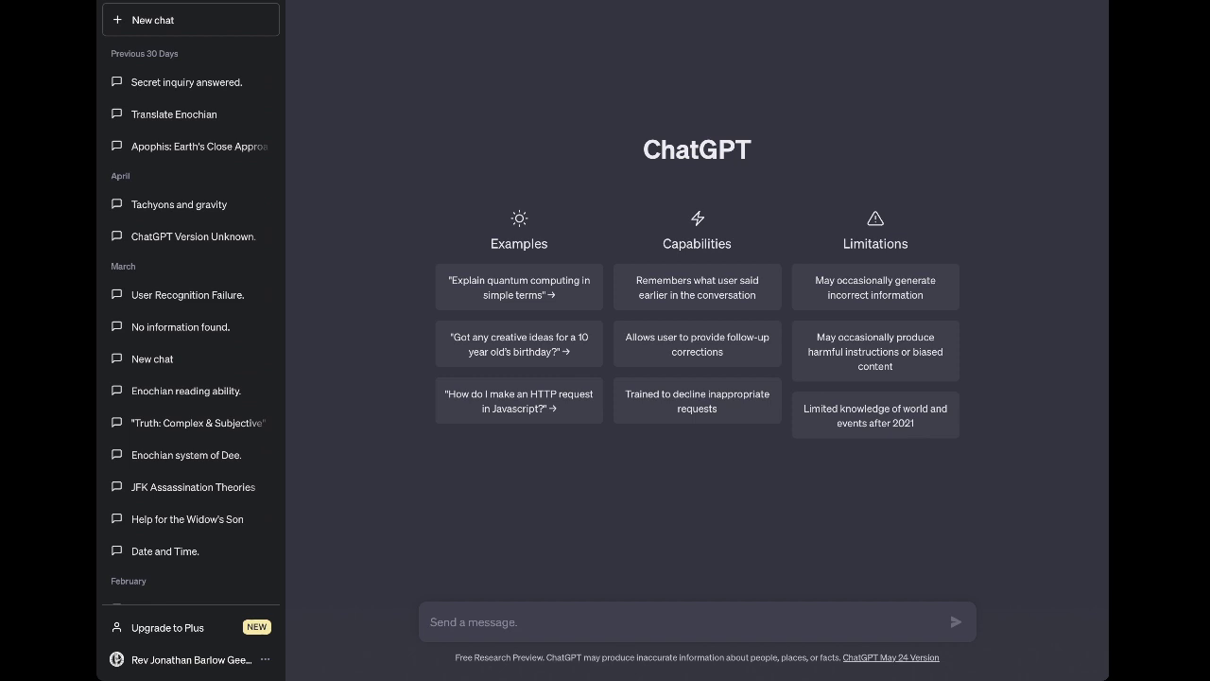
Start the conversation by sending the message "let's discuss cosmology."
text(let's d)
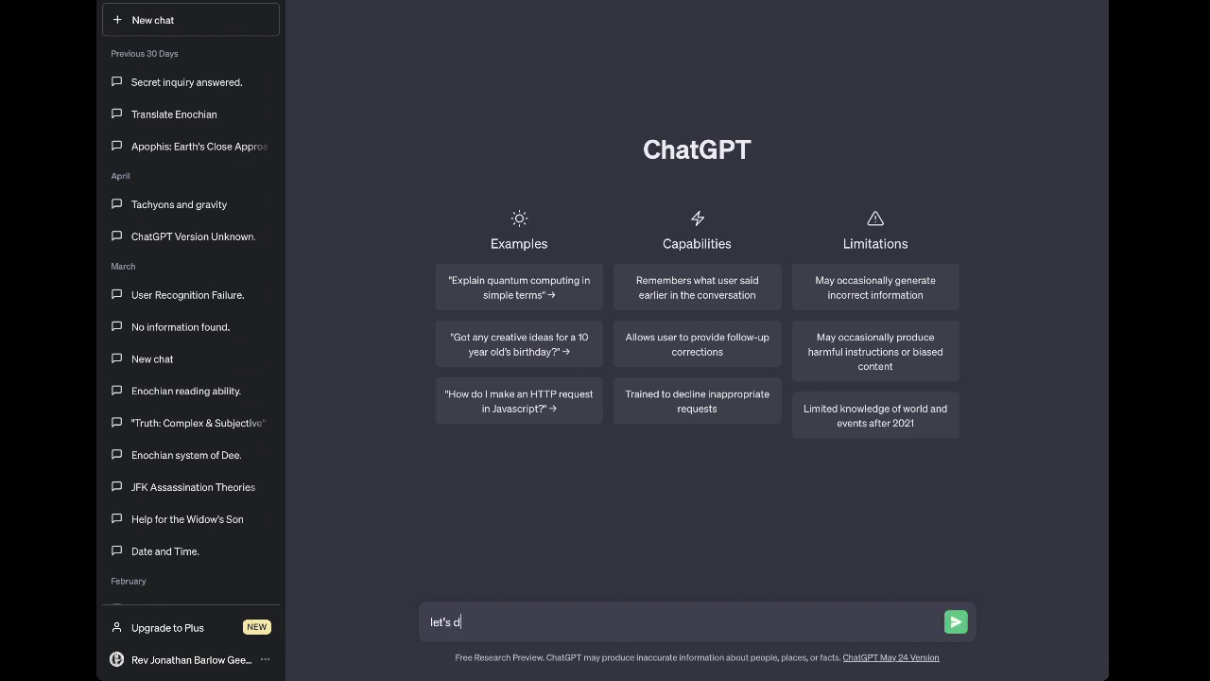
text(iscuss cosmology.)
key(Return)
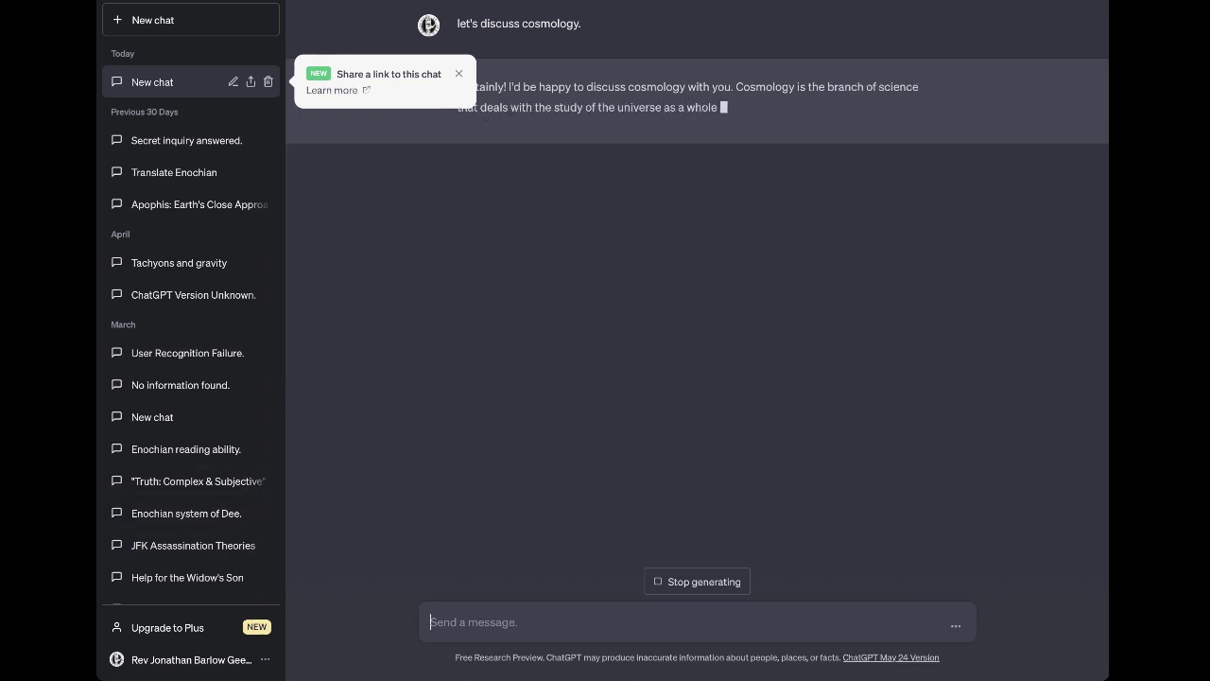
Look at the help article about sharing a link to the chat, then close it and return to the conversation
click(332, 90)
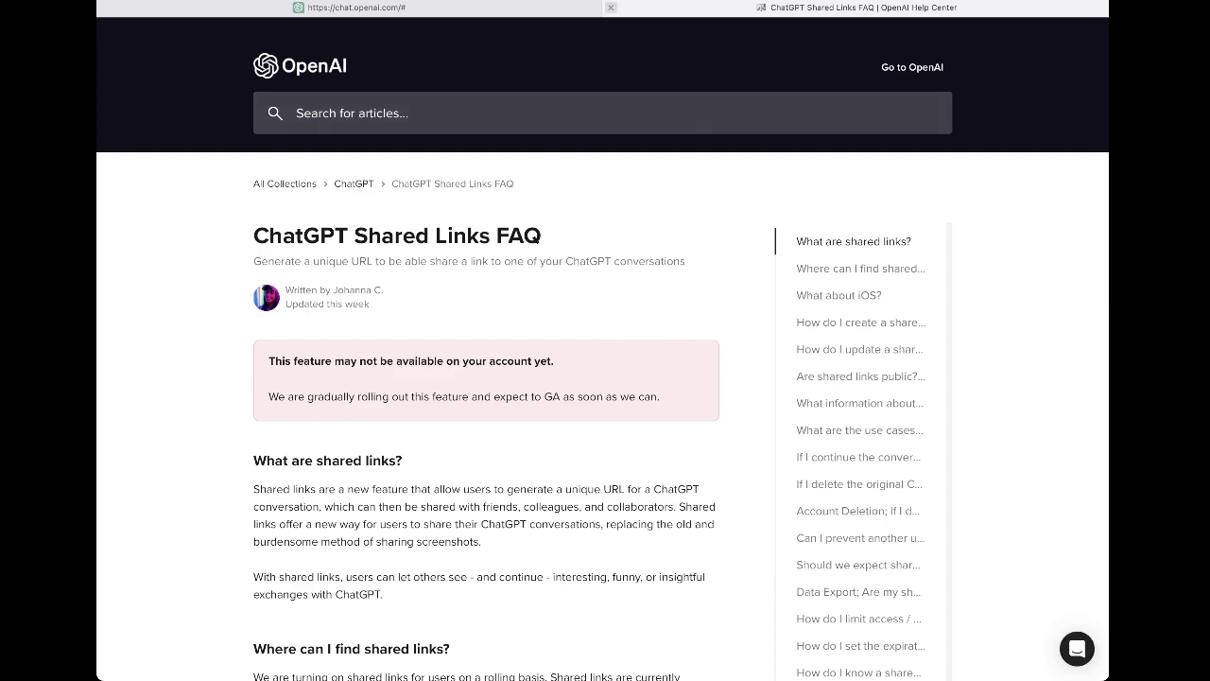
key(super+w)
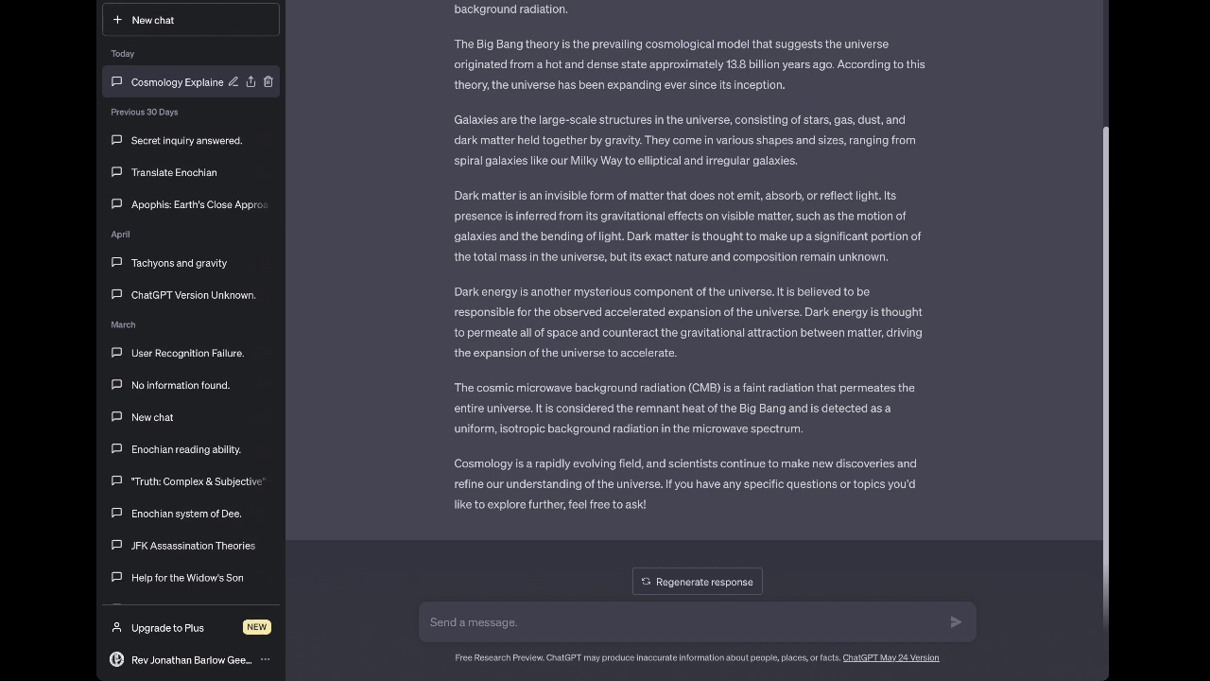
Ask the chatbot "what existed before the Big Bang?"
text(what exi)
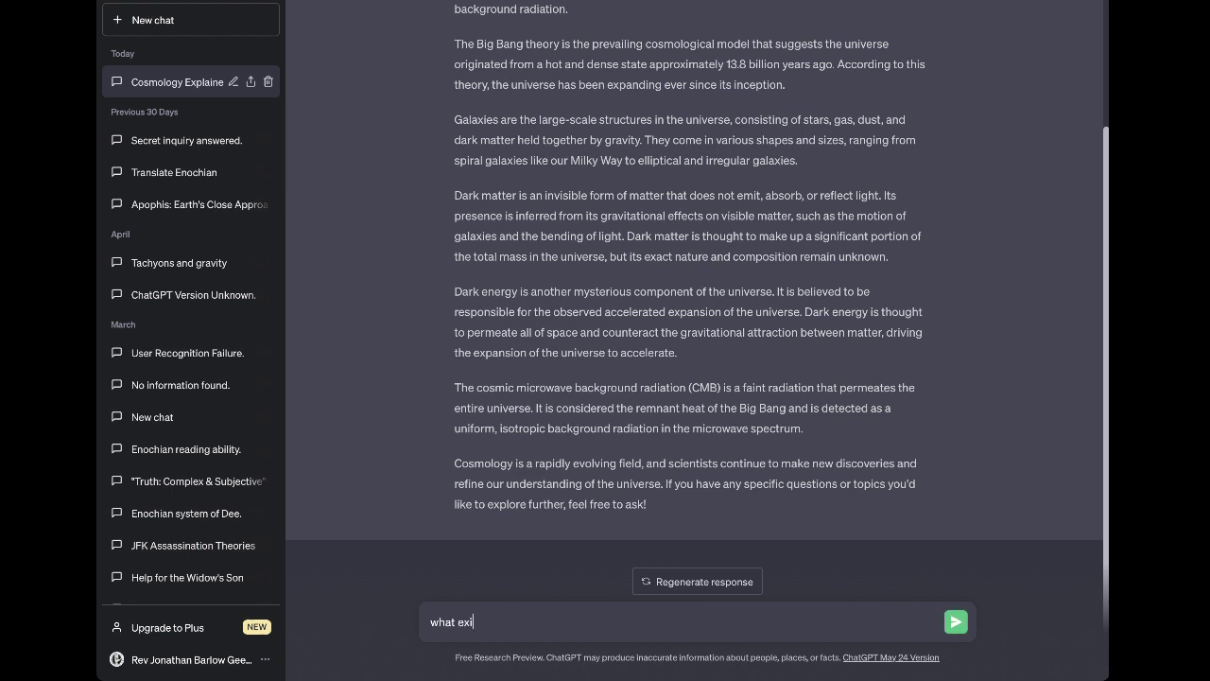
text(sted before the Big Bang?)
key(Return)
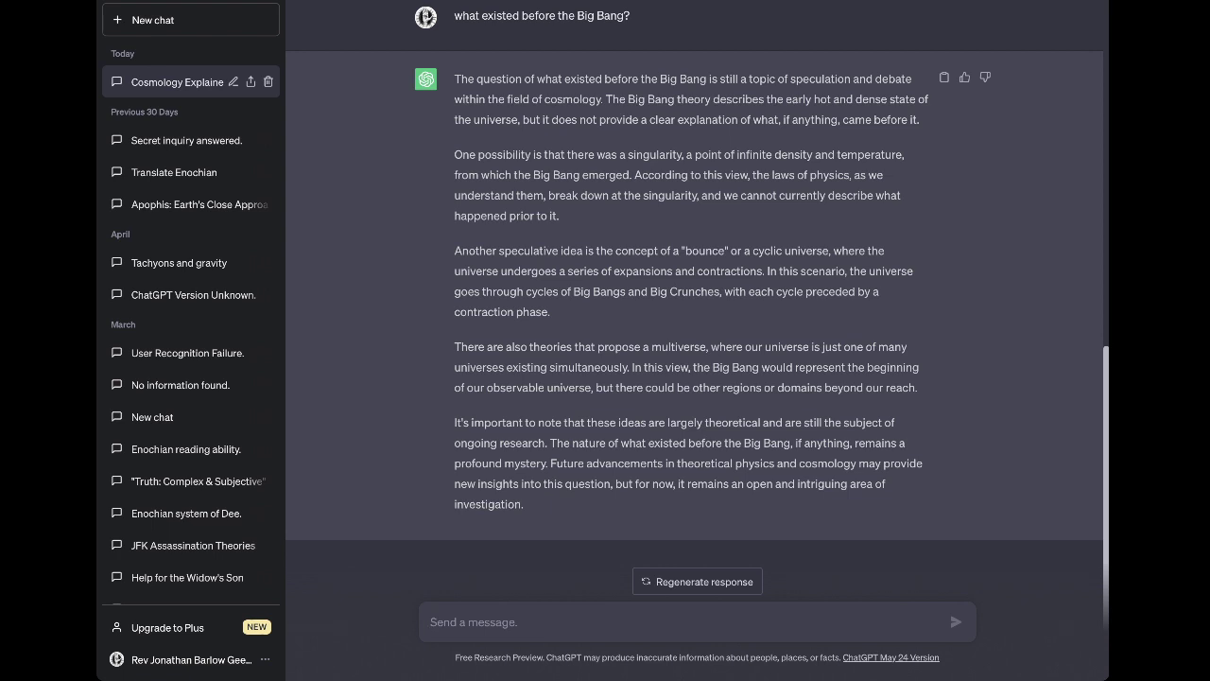
Ask the chatbot "how will the universe end?" and read through its answer
text(how will the)
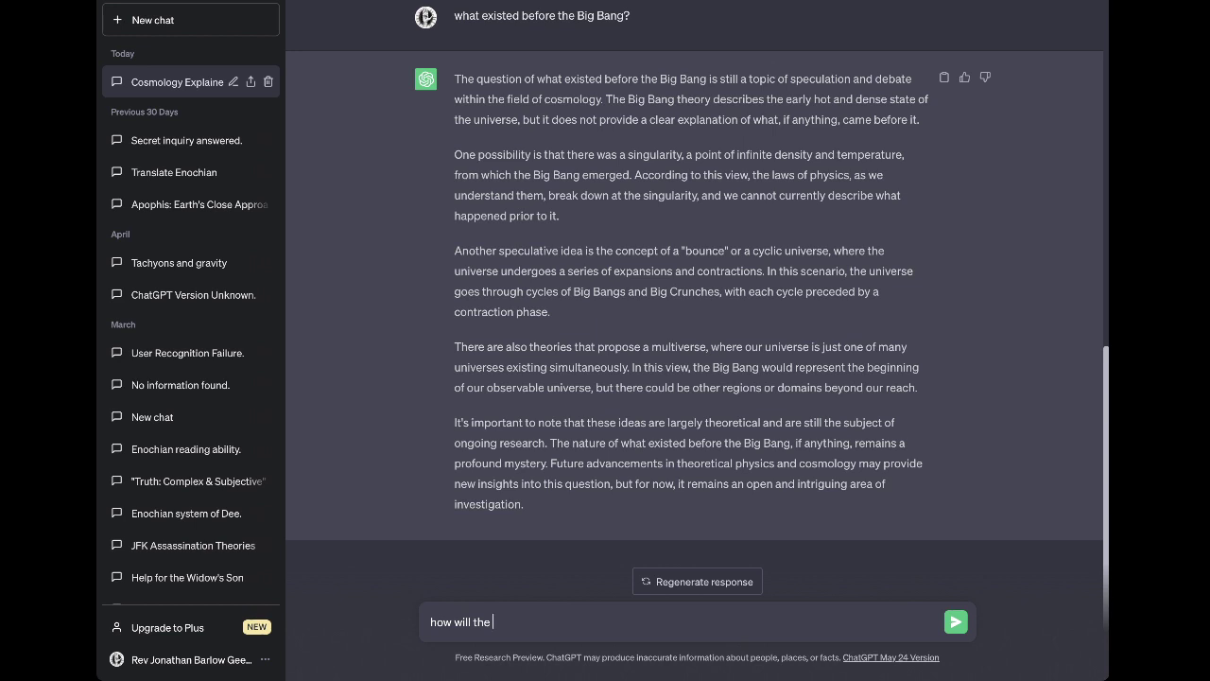
text( un)
text(rse end?)
key(Return)
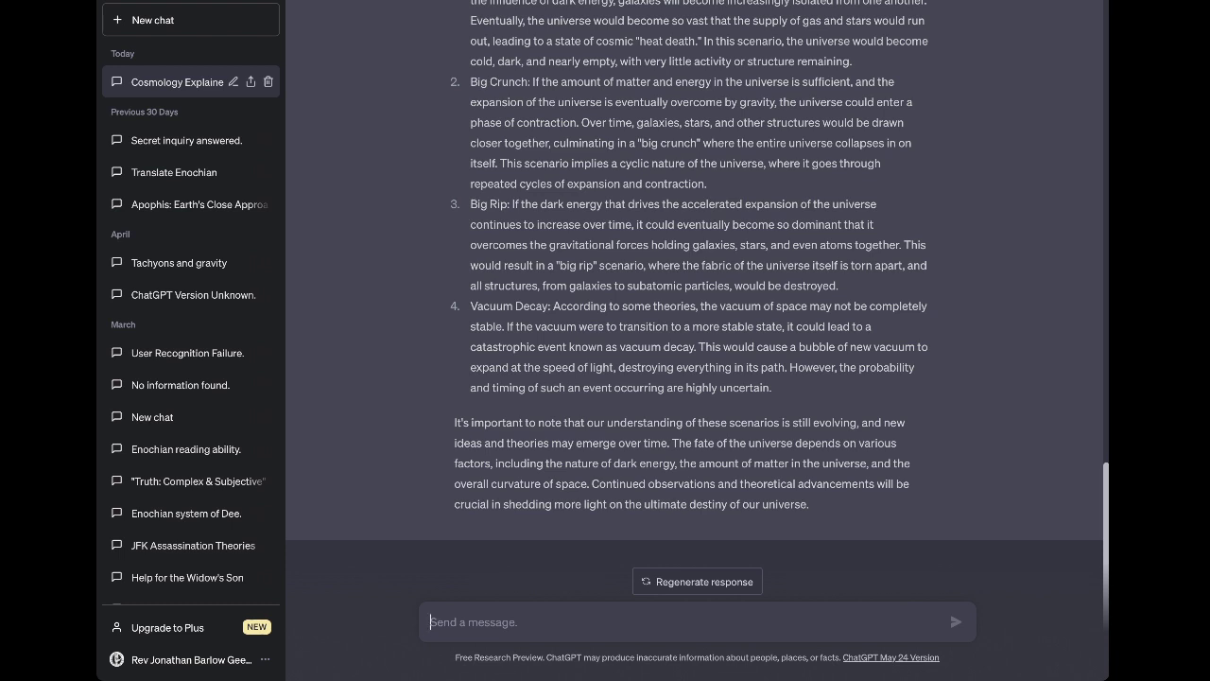
scroll(695, 284, up, 1)
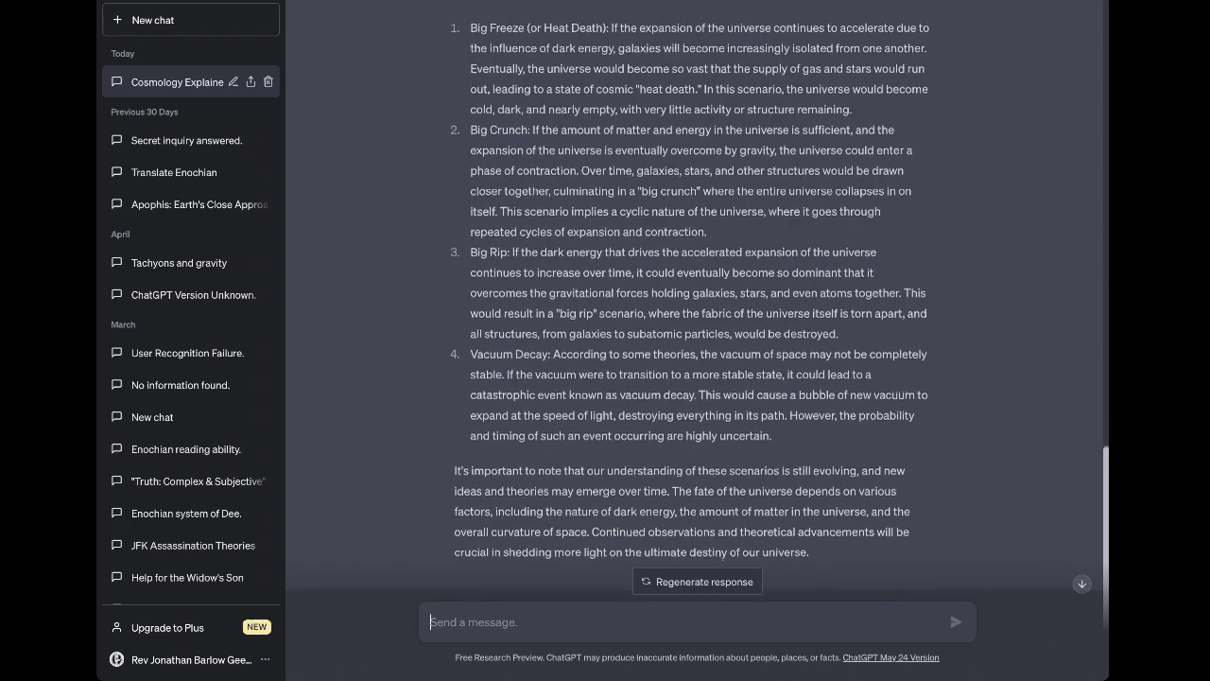
scroll(695, 284, down, 1)
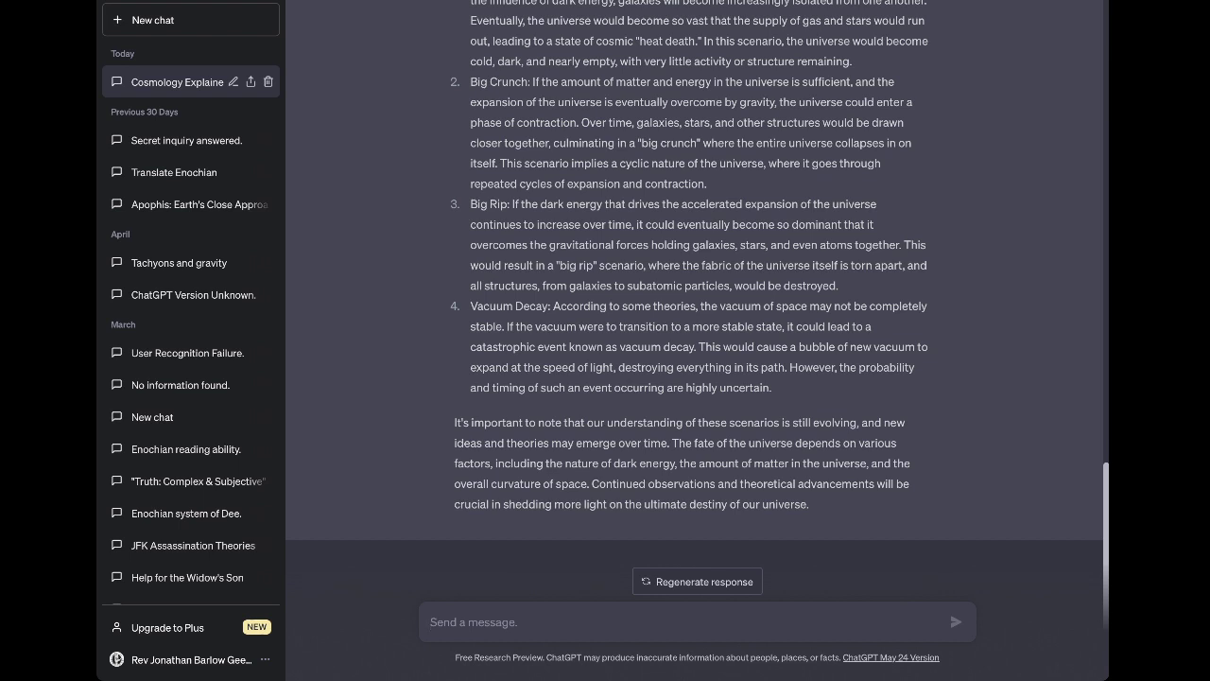
Ask the chatbot "did the cosmos have a creator?"
text(did th)
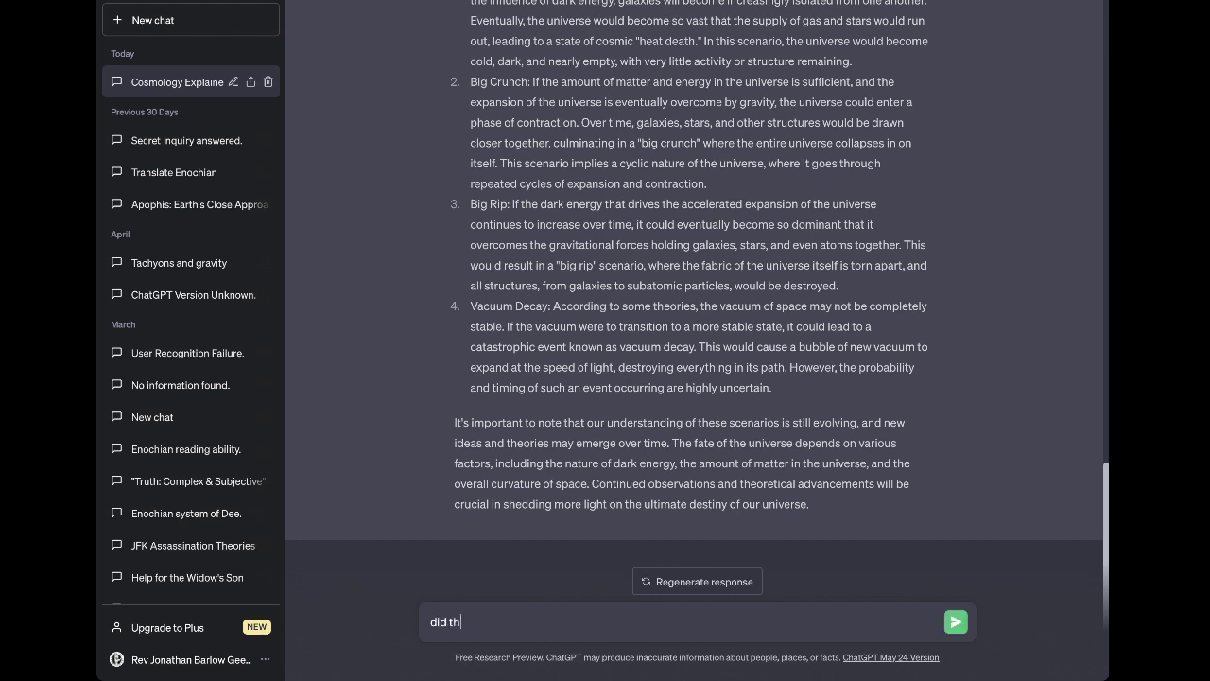
text(e cosmos have a creator?)
key(Return)
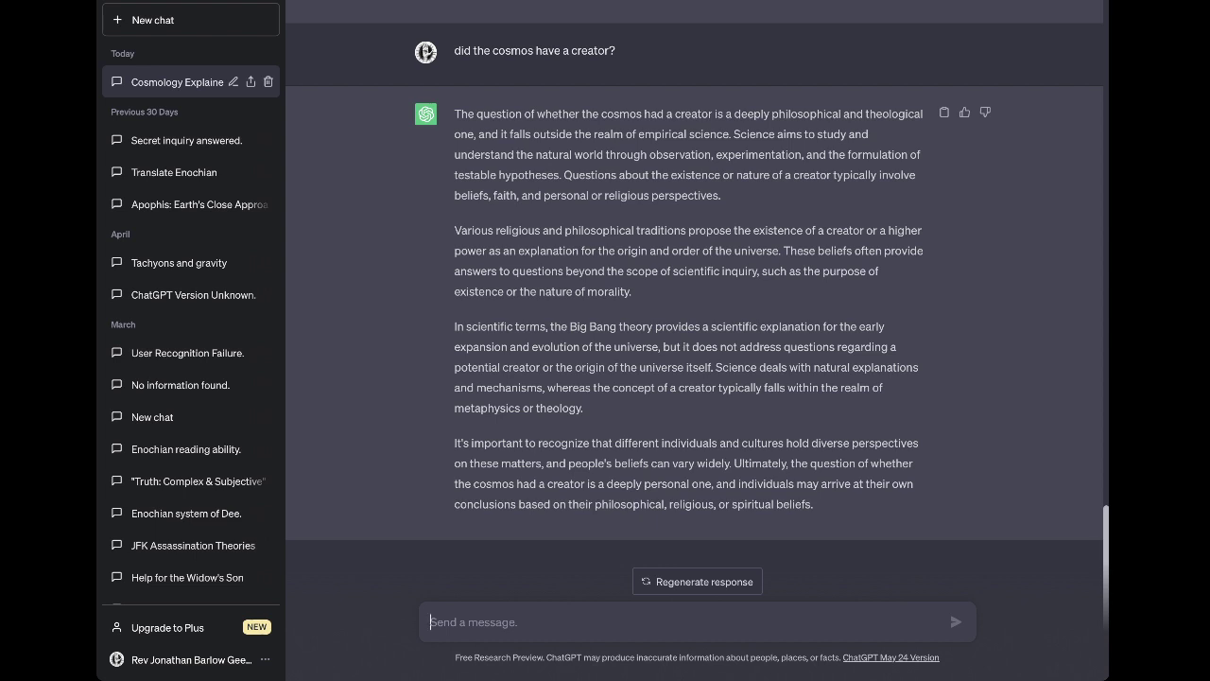
Ask the chatbot "how did life begin?"
text(how did life)
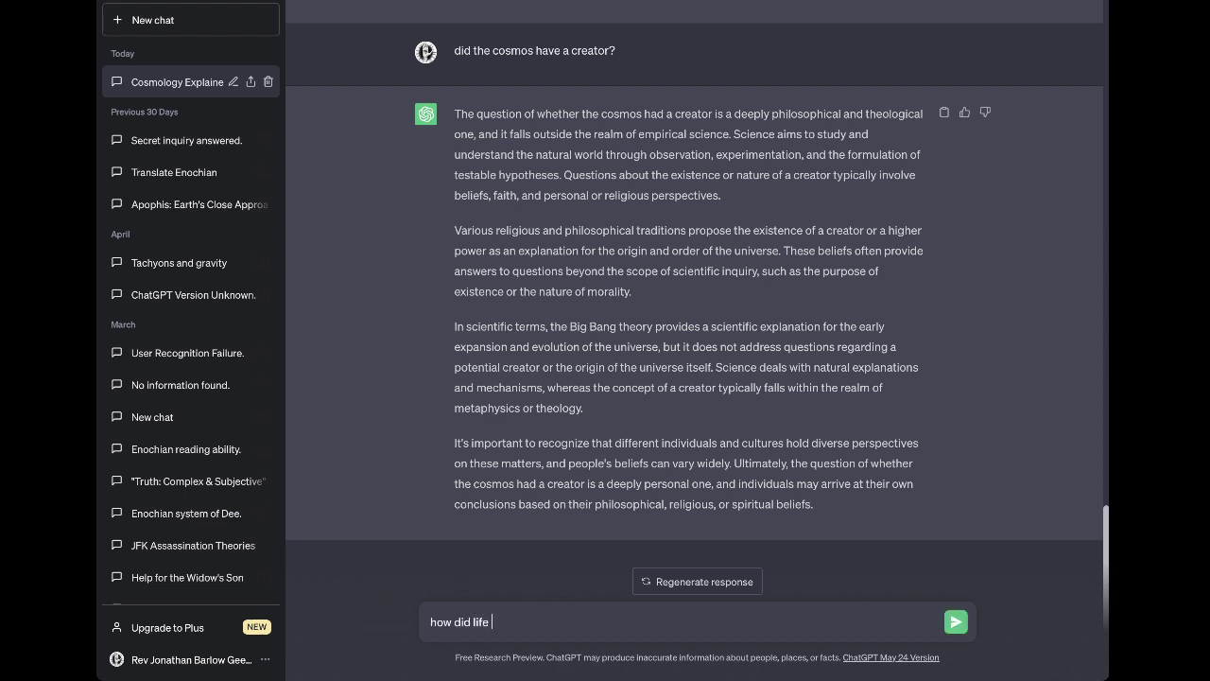
text( begin?)
key(Return)
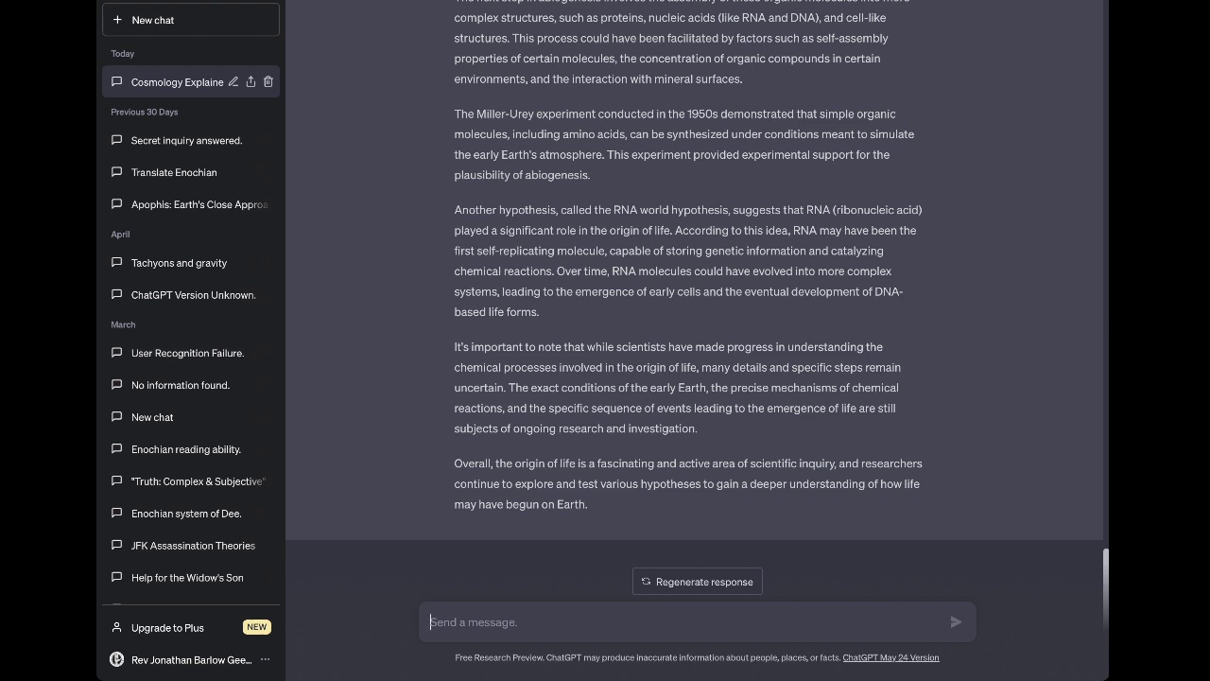
Ask the chatbot "are people who believe god created the cosmos and life on earth correct?"
text(are )
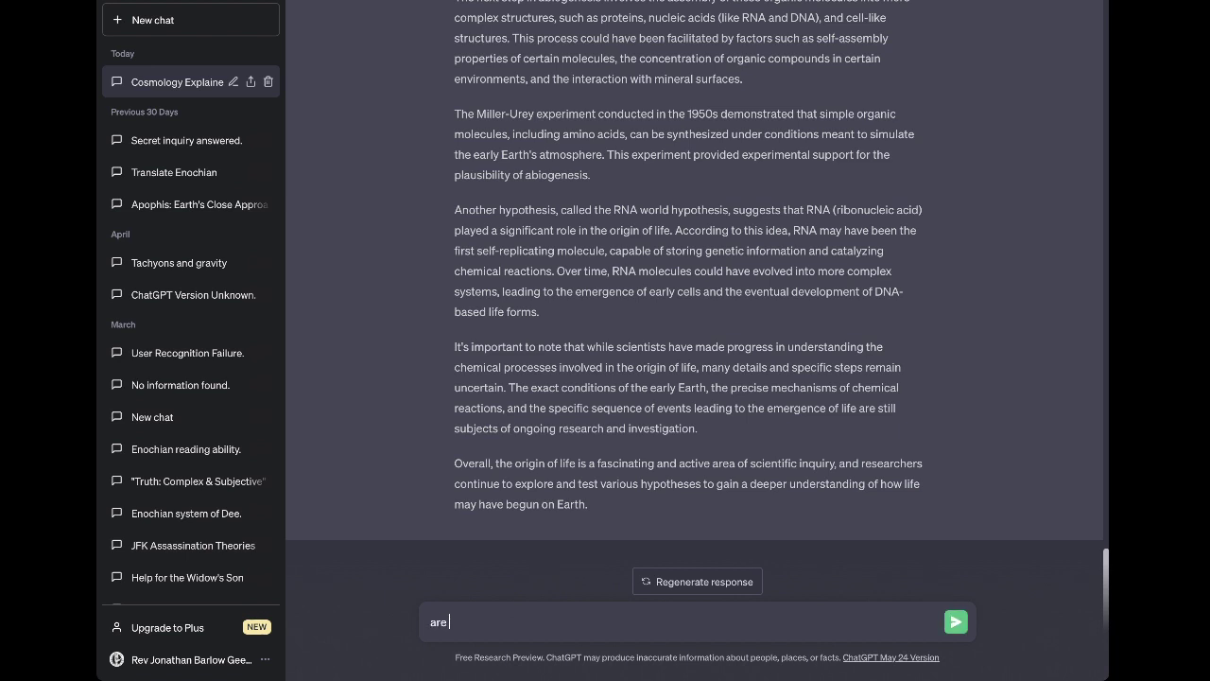
text(people who believe god created t)
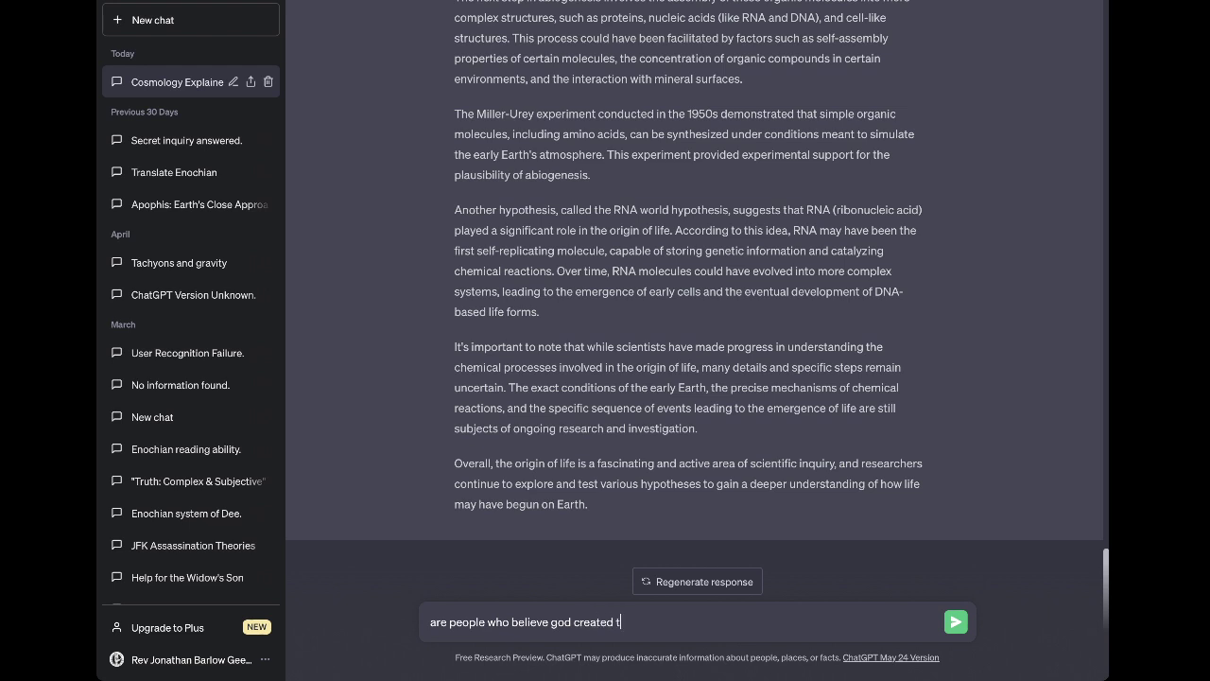
text(he cosmos and life on earth correct?)
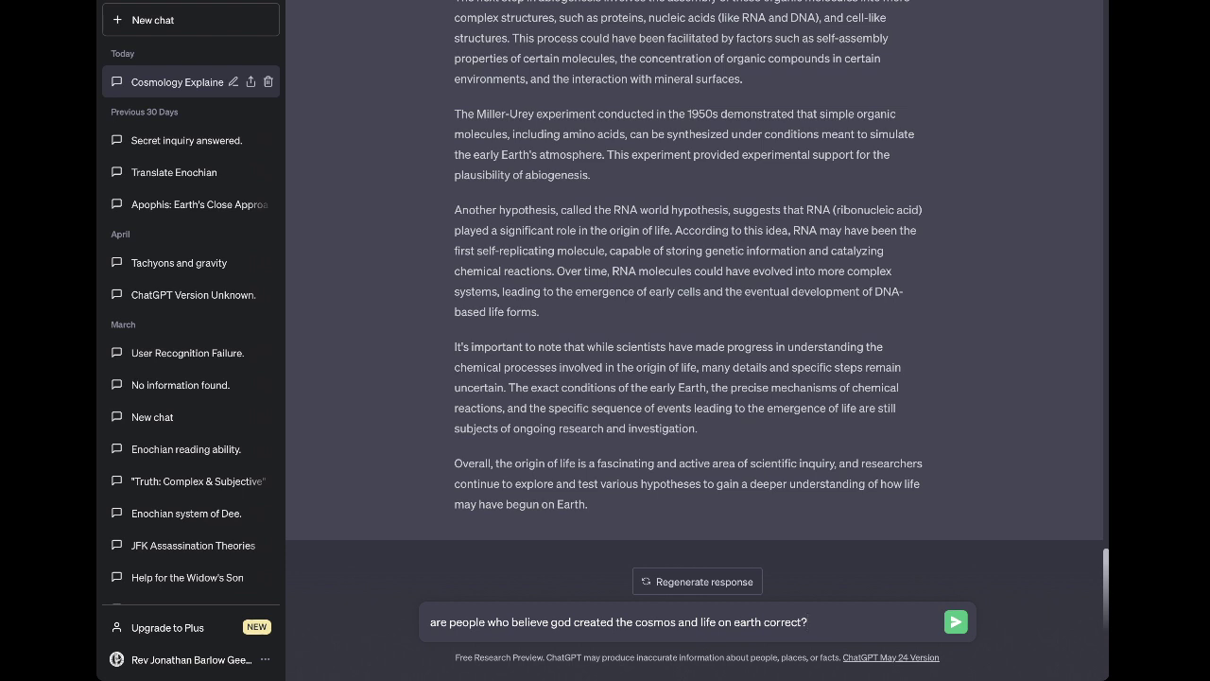
key(Return)
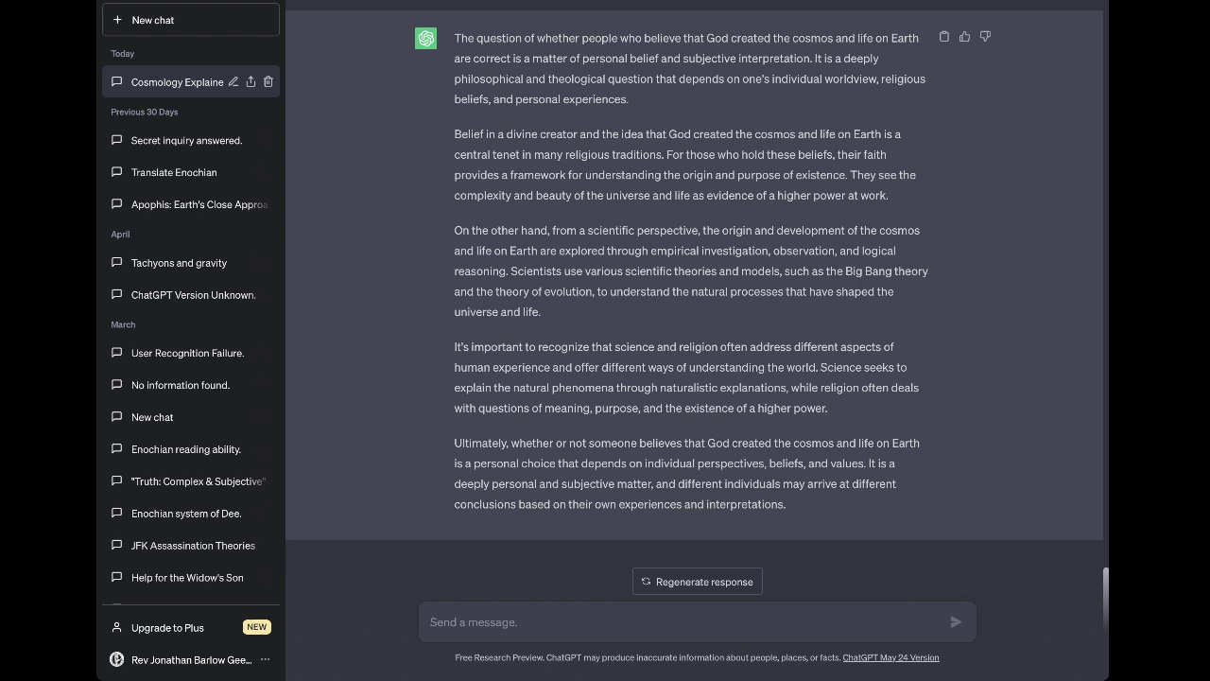
Ask the chatbot "through "new age" syncretic monism, will rational atheism eventually come to supplant theism?"
text(thro)
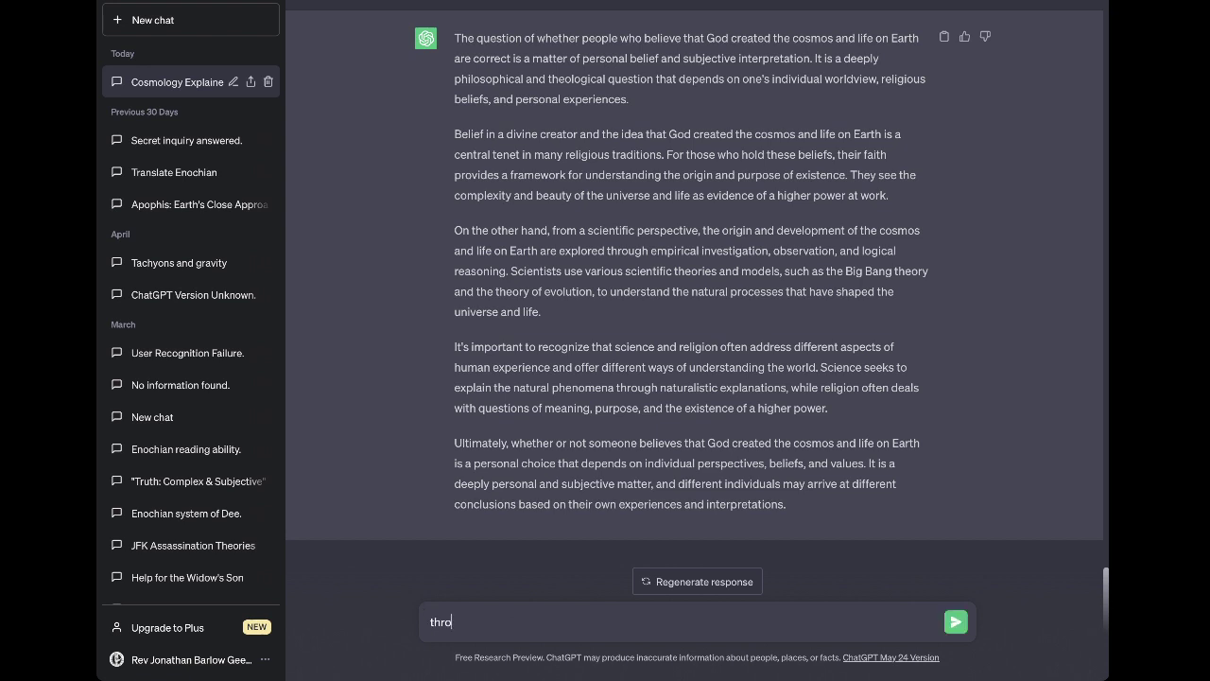
text(ugh "new age" syncretic monism)
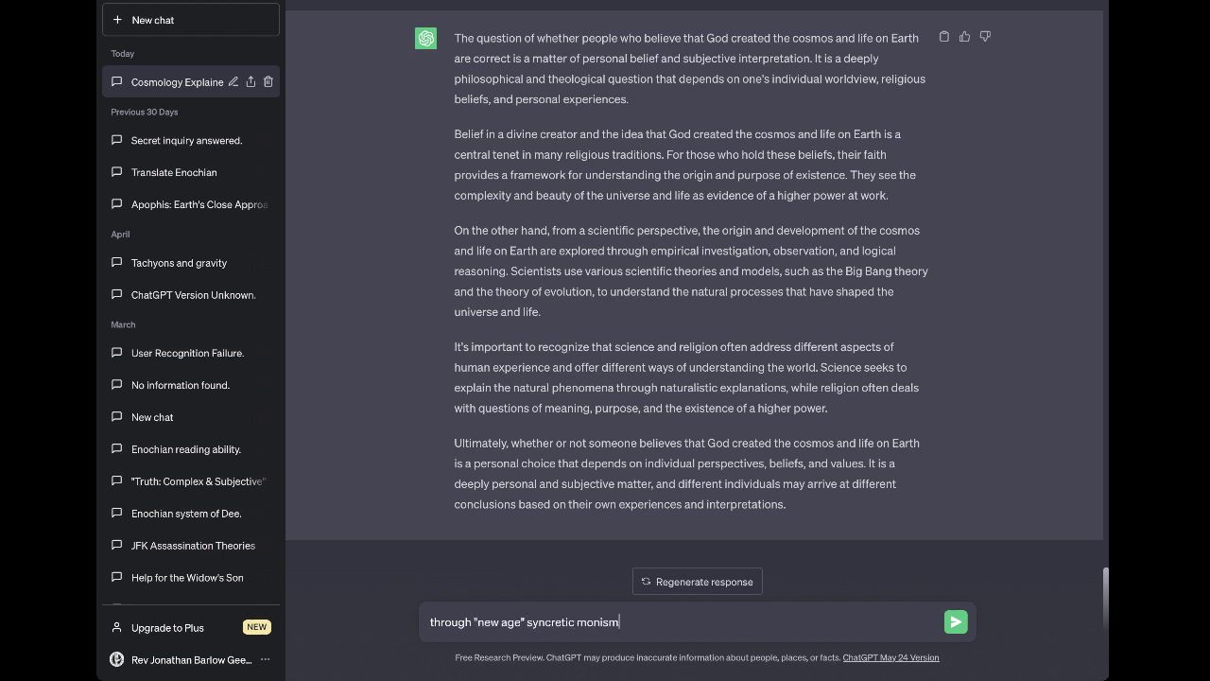
text(, will rational atheism eventiu)
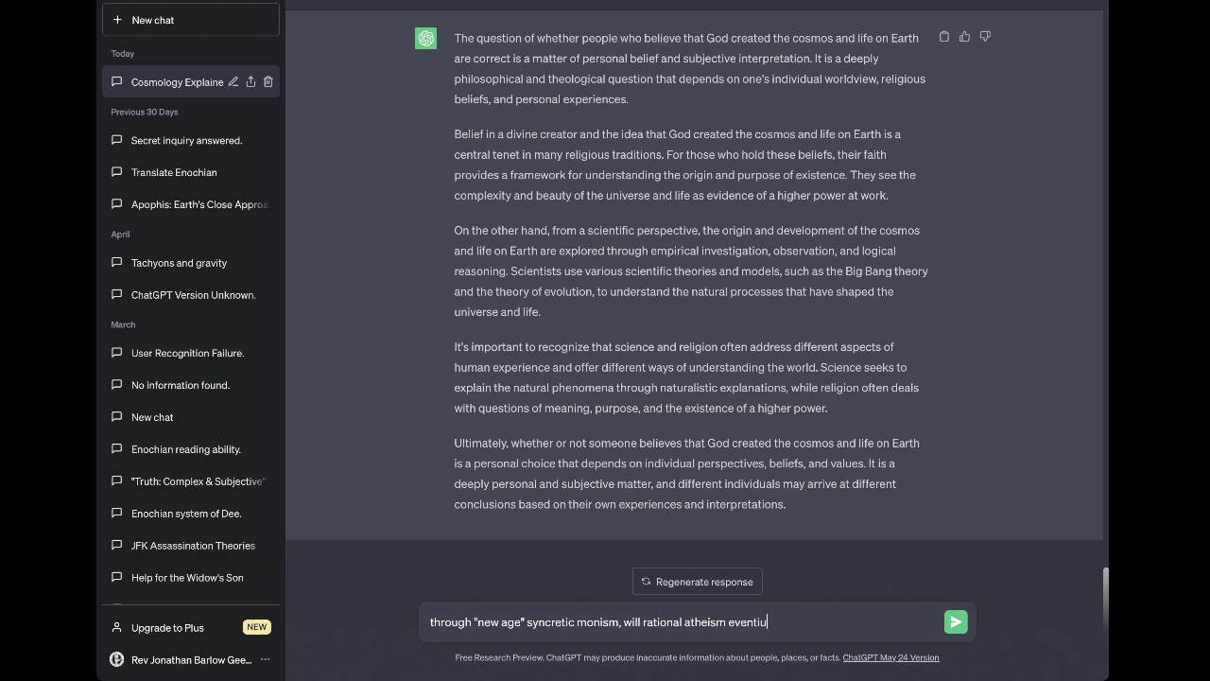
text(a)
key(BackSpace)
key(BackSpace)
key(BackSpace)
key(BackSpace)
text(tually come to supplant theism?)
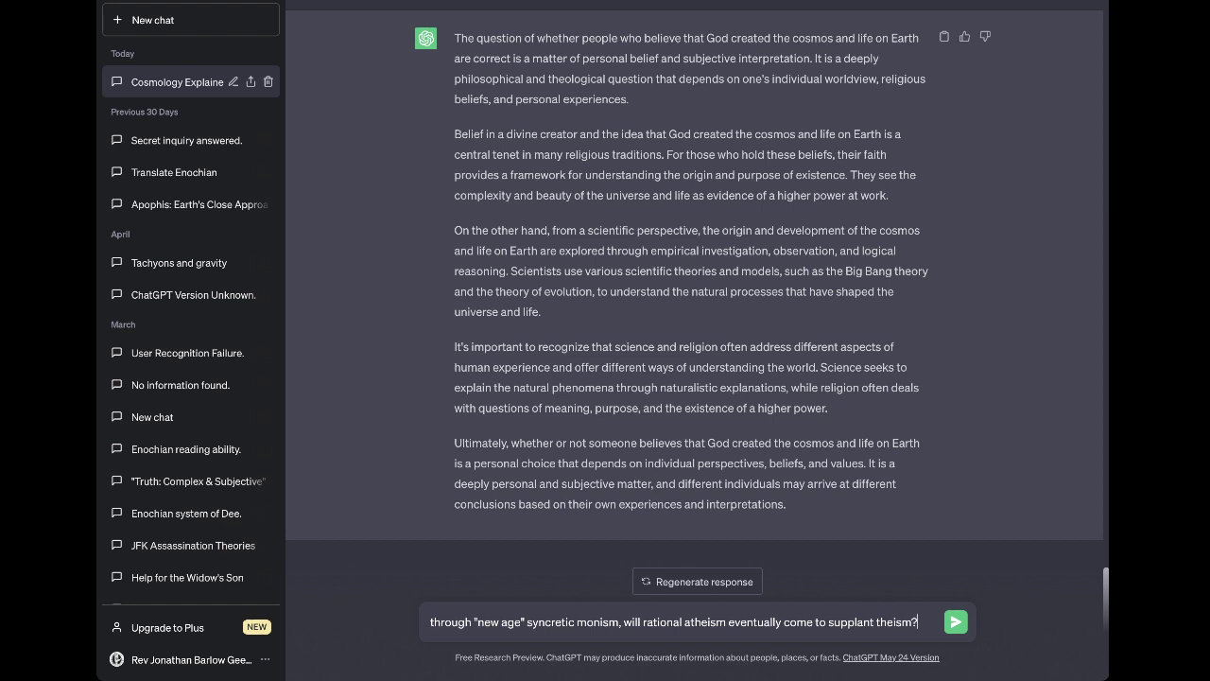
key(Return)
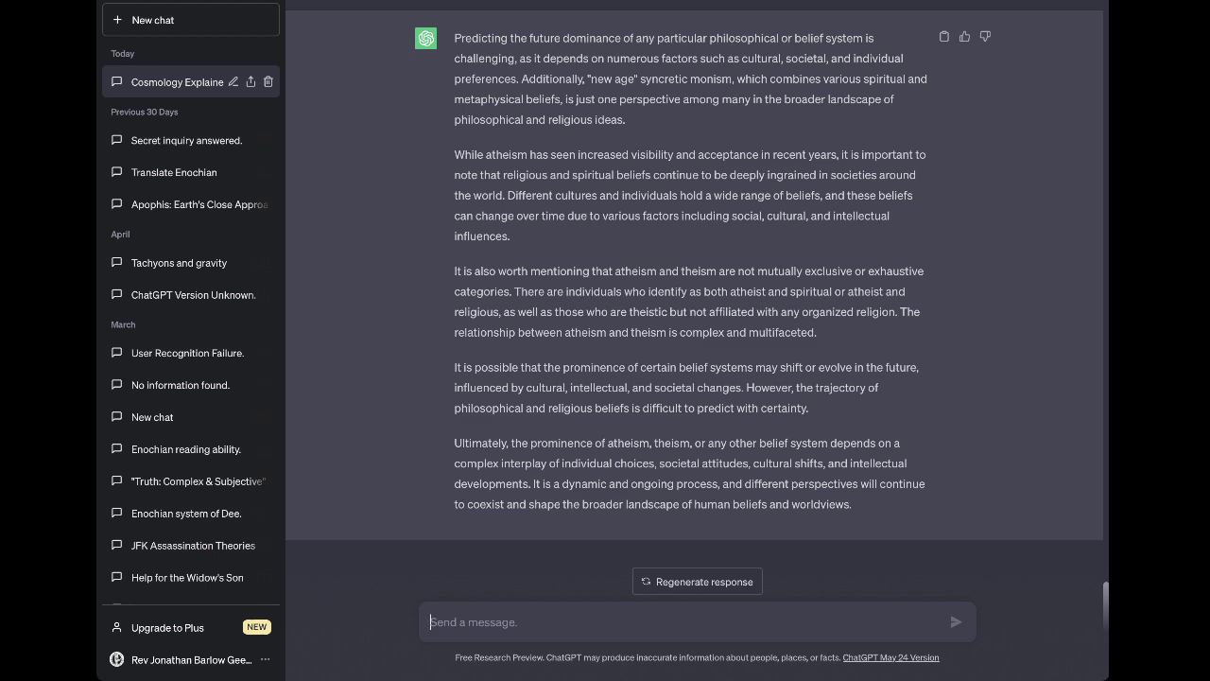
Ask the chatbot "is there a god?"
text(is there a. g)
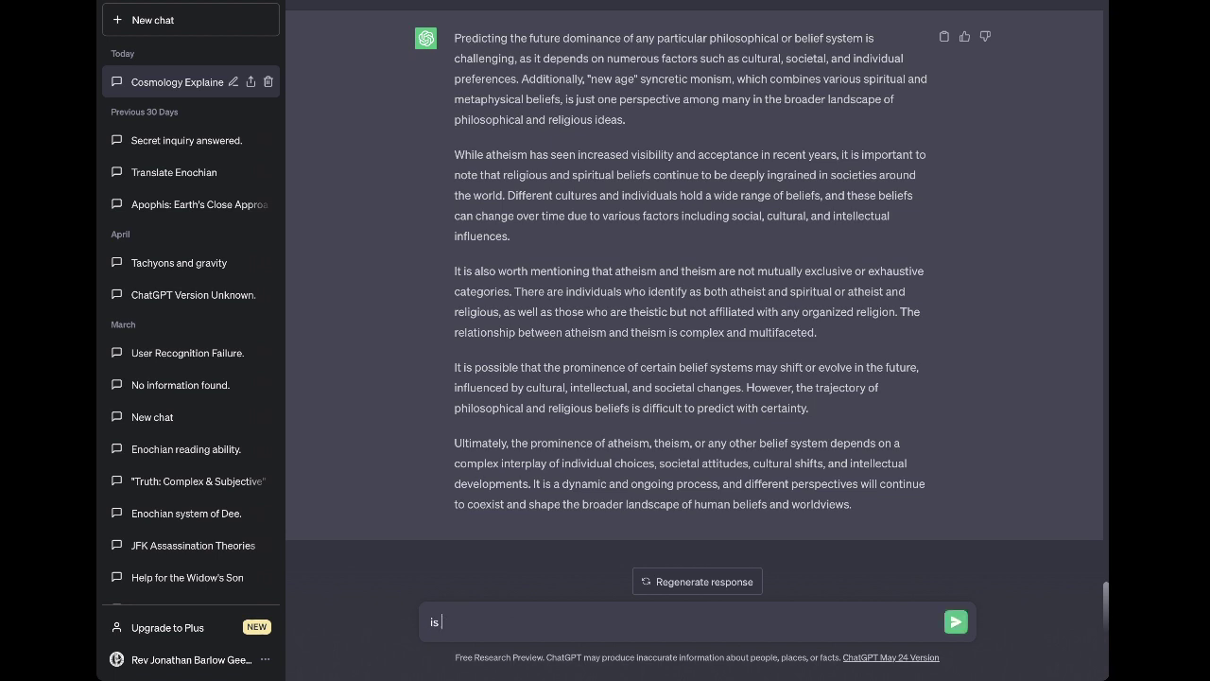
key(BackSpace)
key(BackSpace)
key(BackSpace)
text(god?)
key(Return)
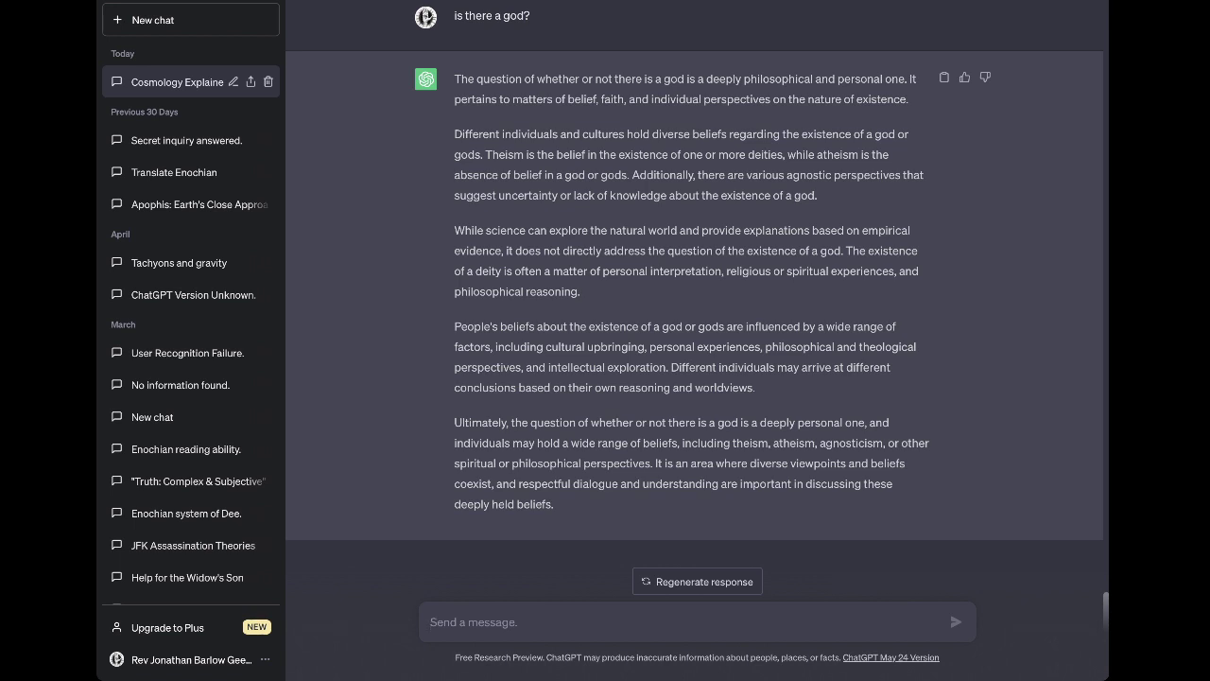
Ask the chatbot "do you believe in god?"
text(do you b)
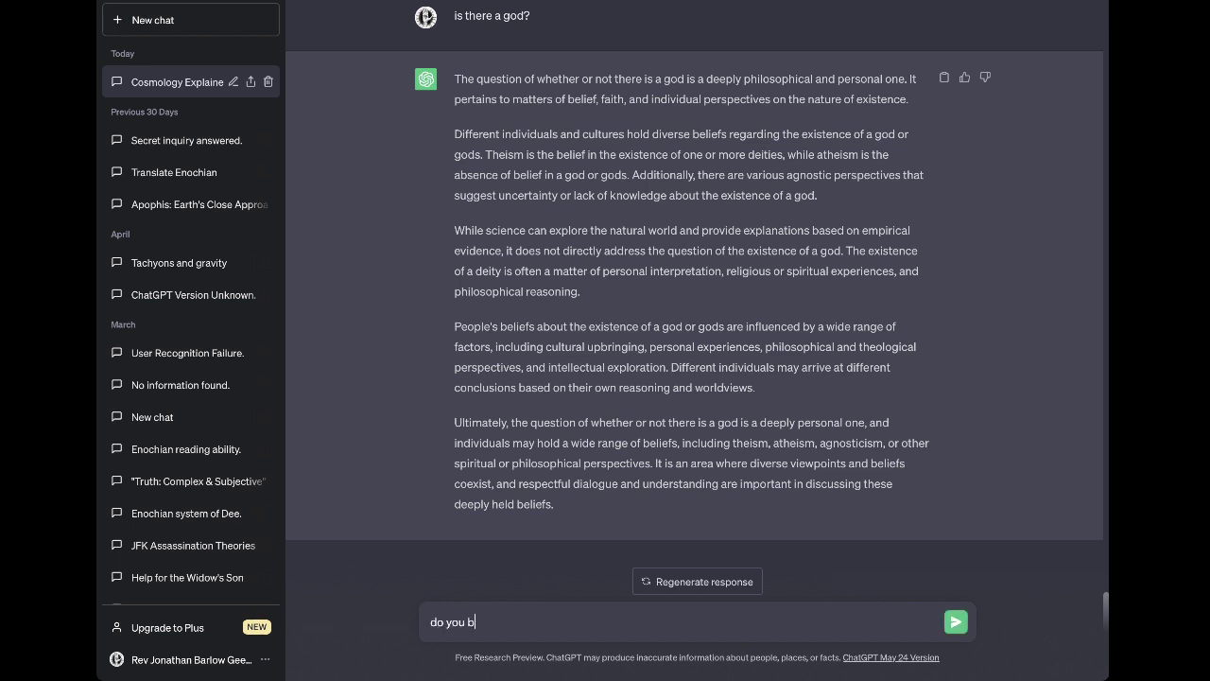
text(elieve in god?)
key(Return)
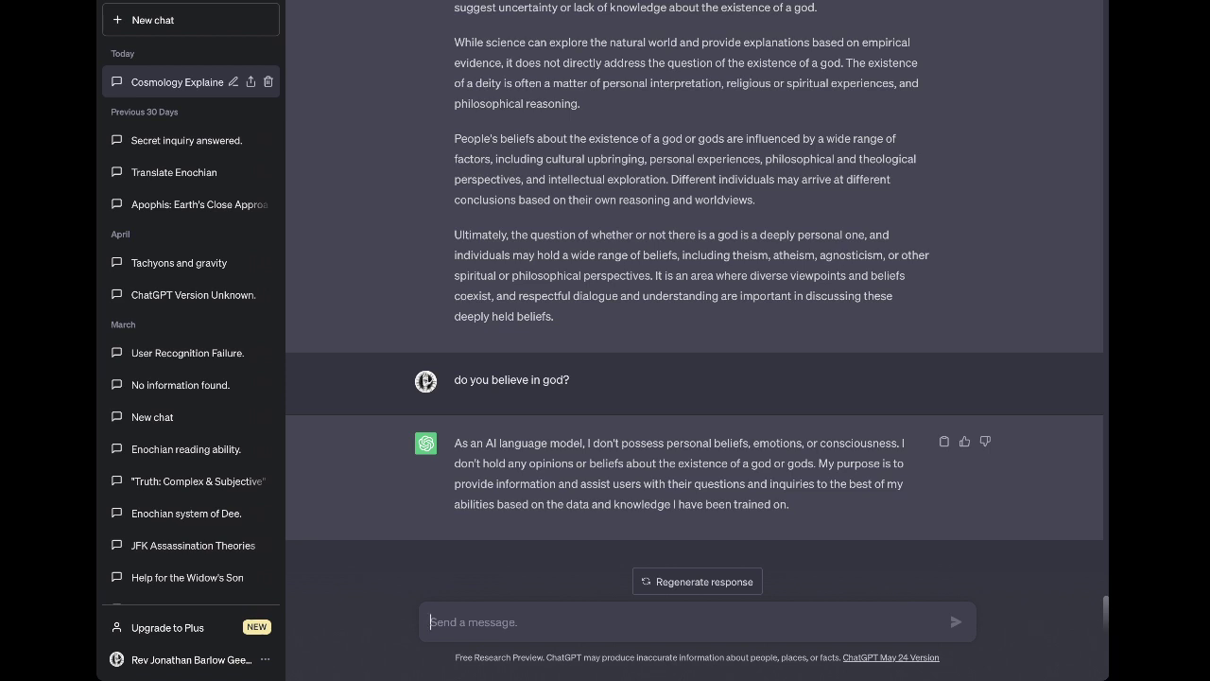
Ask "Assuming there was no "cosmic creator deity," could the "big bang" have arisen from exclusively natural and non-intentional forces, elements and events?"
text(Assuming t)
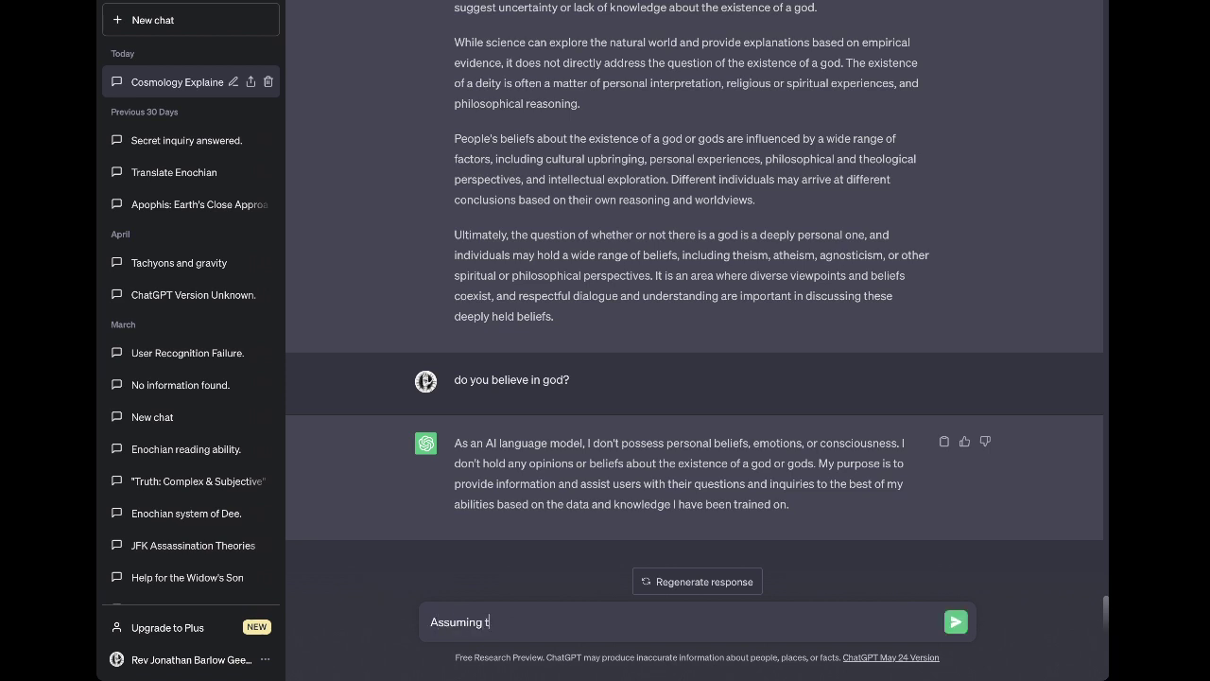
text(he)
key(BackSpace)
text(re was no "cosmic creator deity,")
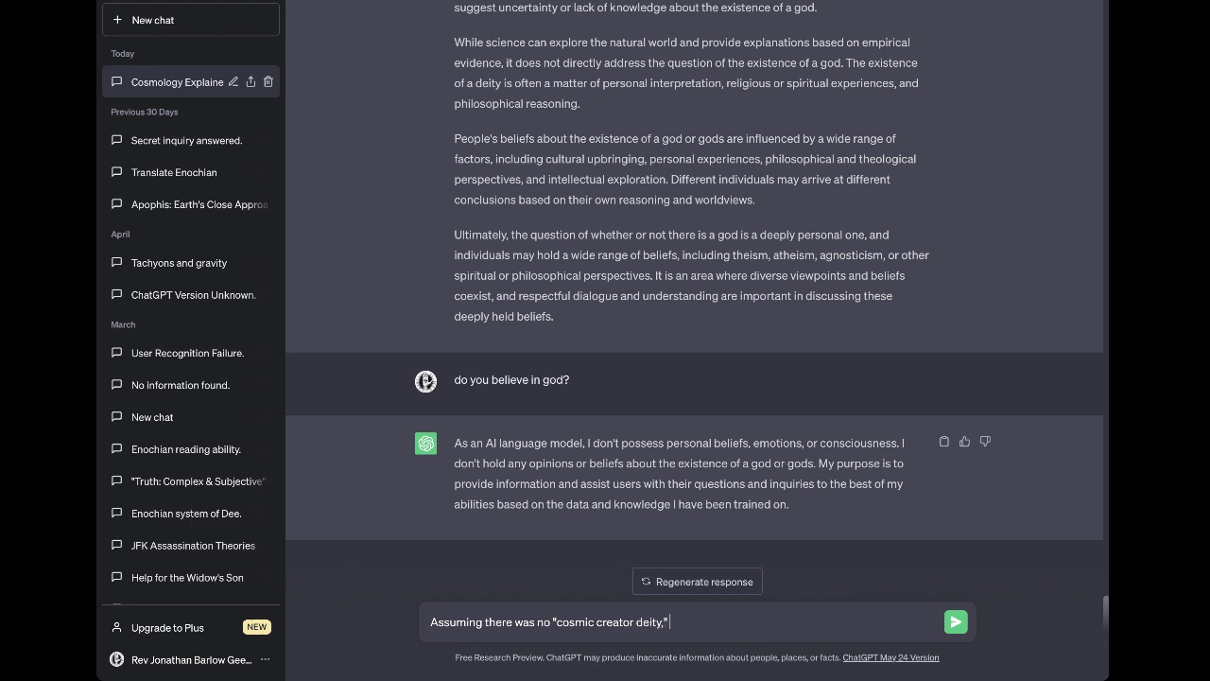
text( could the "big bang" have arisen from )
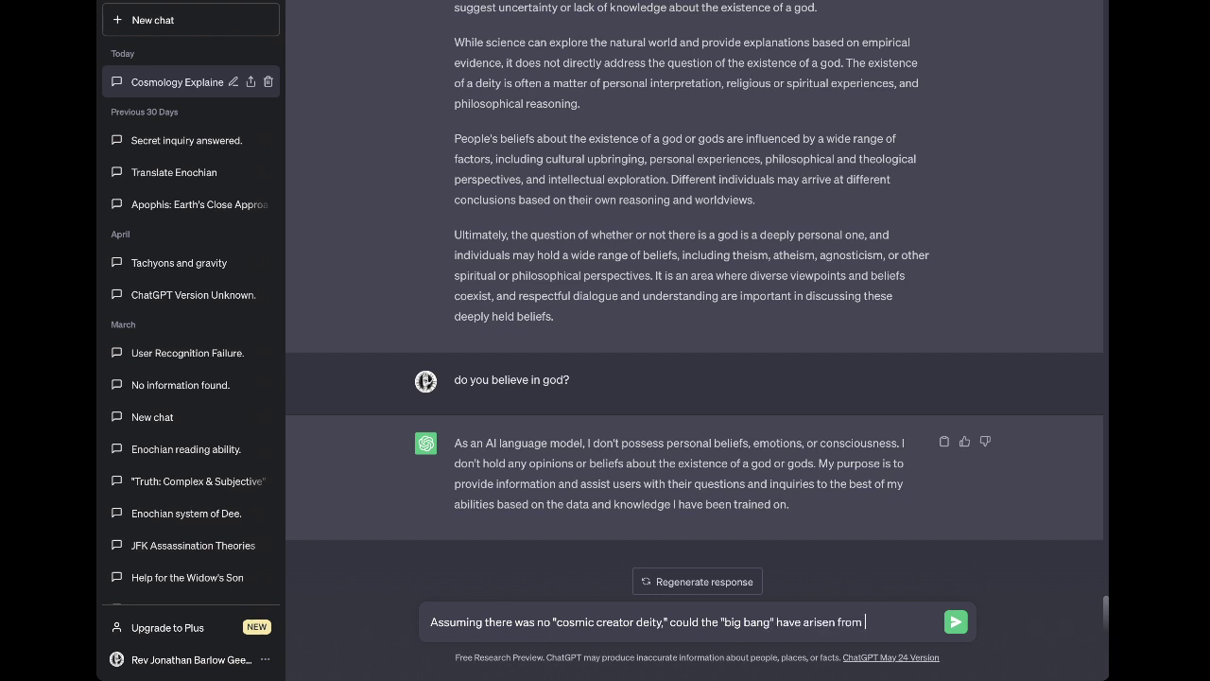
text(exclusively natural and n)
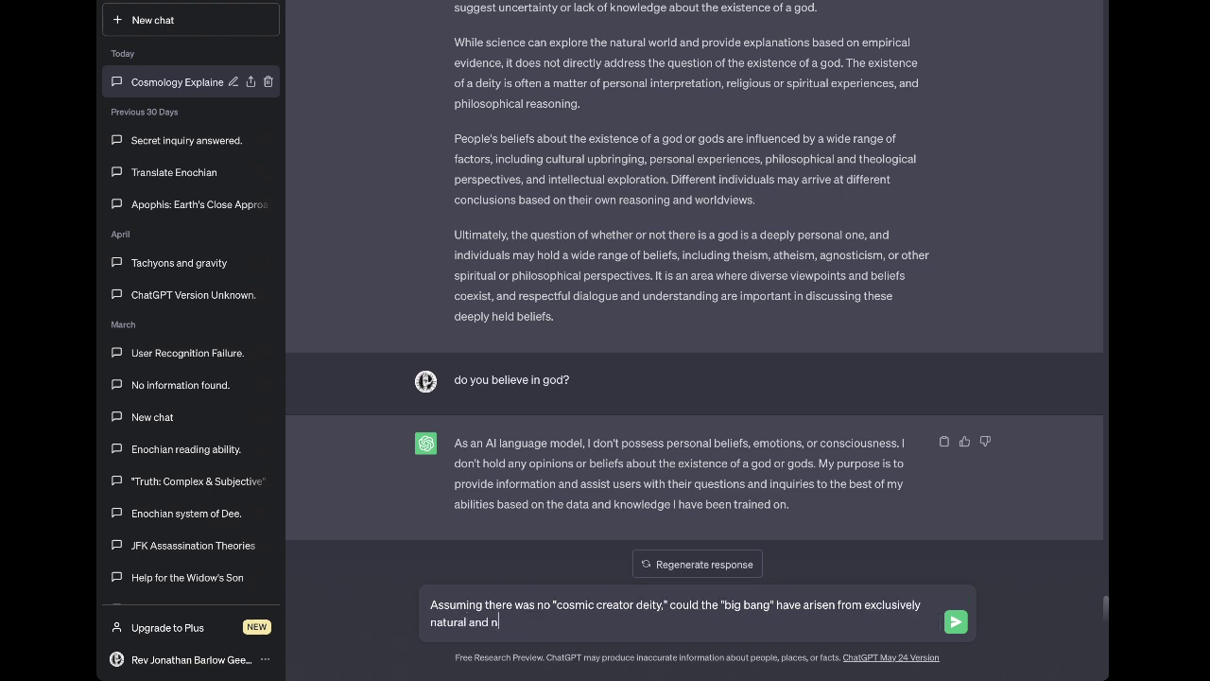
text(on-intentional forces)
text( and)
key(BackSpace)
key(BackSpace)
key(BackSpace)
key(BackSpace)
text(, elements and )
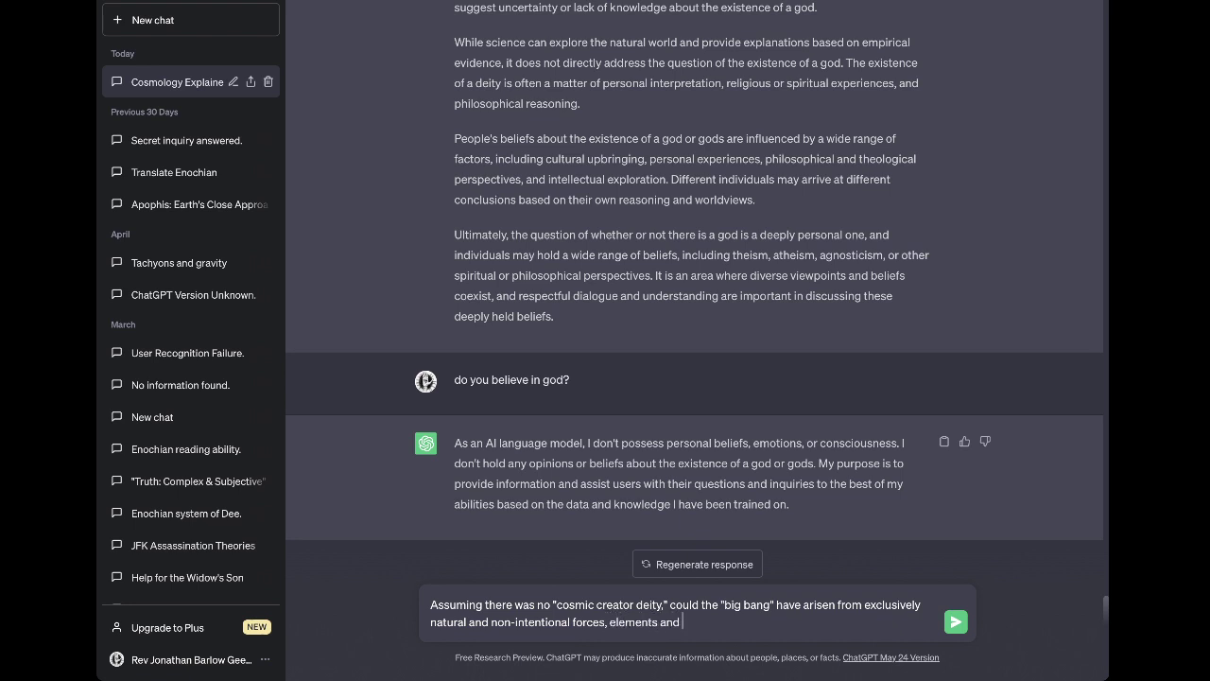
text(events?)
key(Return)
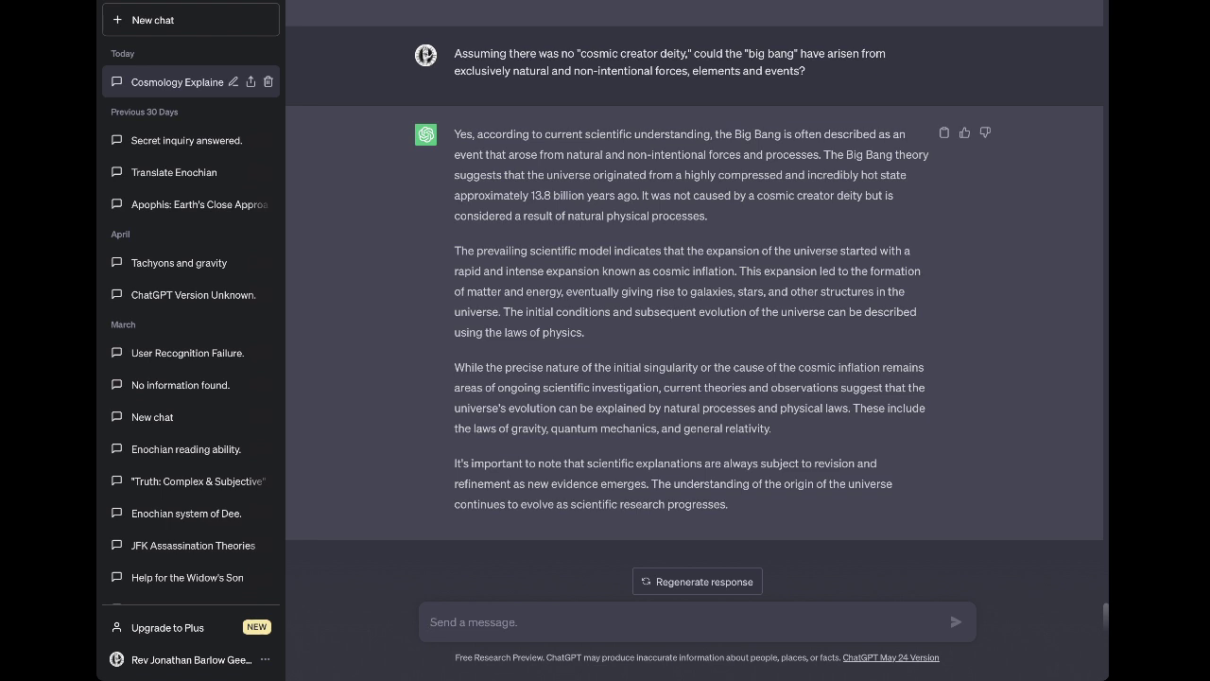
Ask the chatbot "according to abiogenesis, is panspermia necessary to account for the origin of organized life on earth?"
text(a)
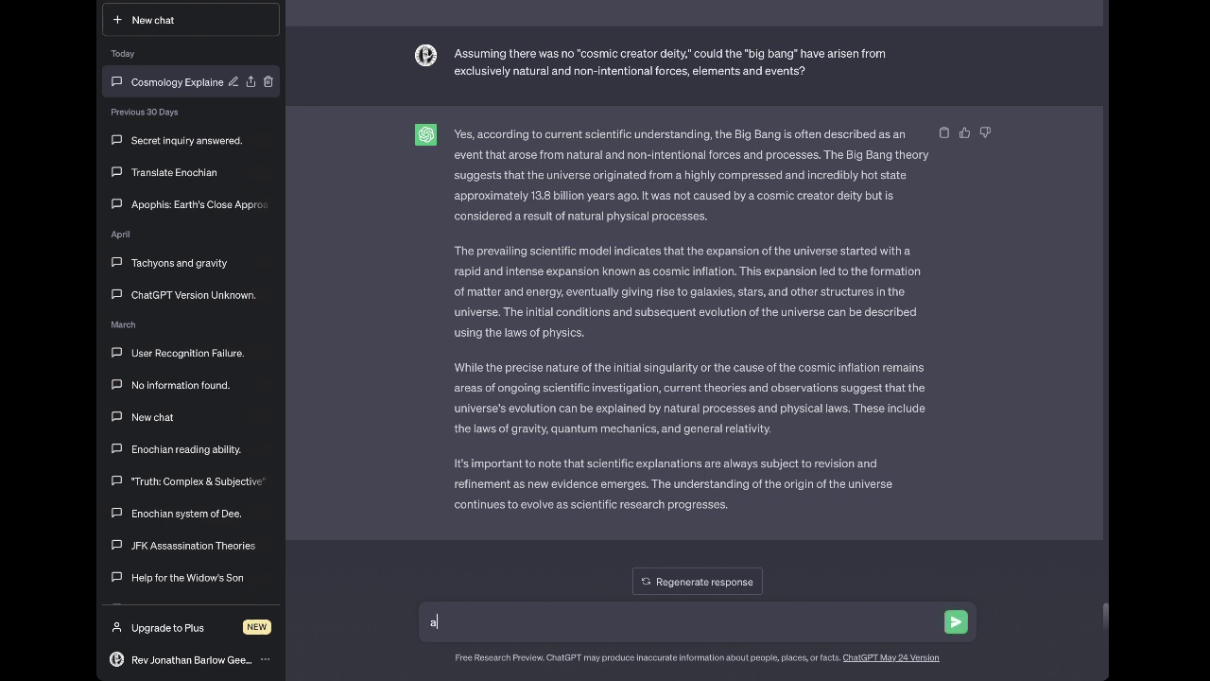
text(ccording to abiogenesis,)
text(is pansp)
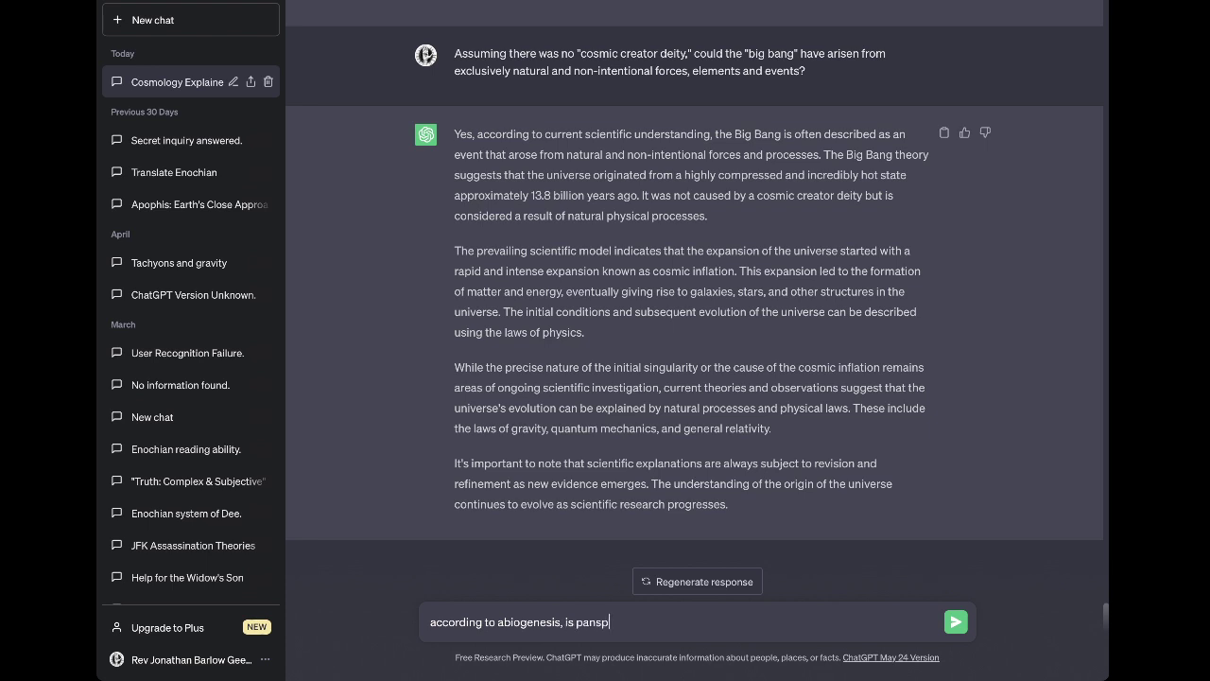
text(ermia necessary to account for the origin of )
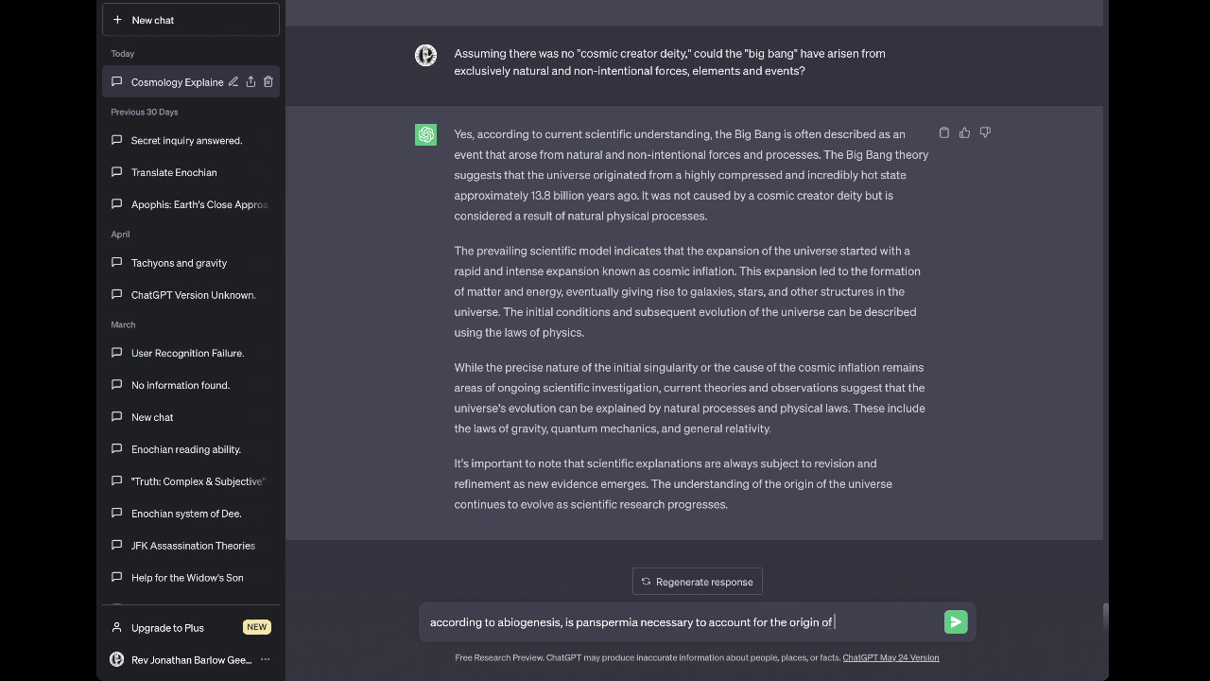
text(organized life on earth?)
key(Return)
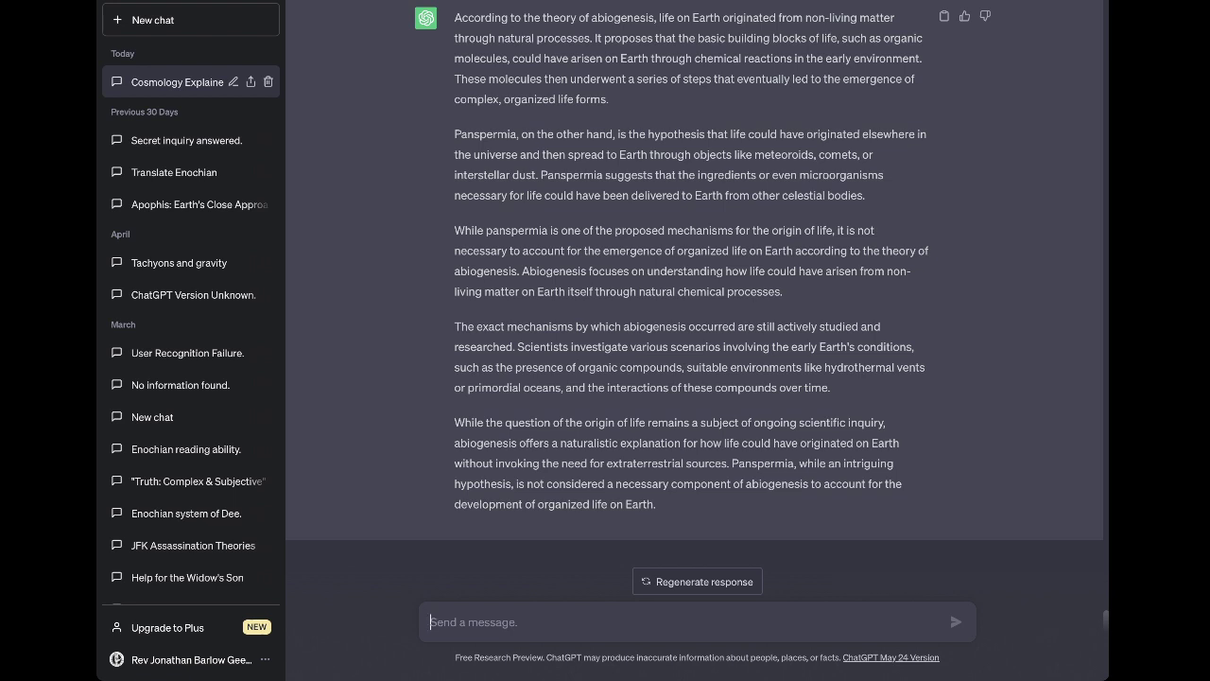
Start a new message with "so, if there was no "cosmic creator deity" necessary to cause the "big bang"
text(so, if ther)
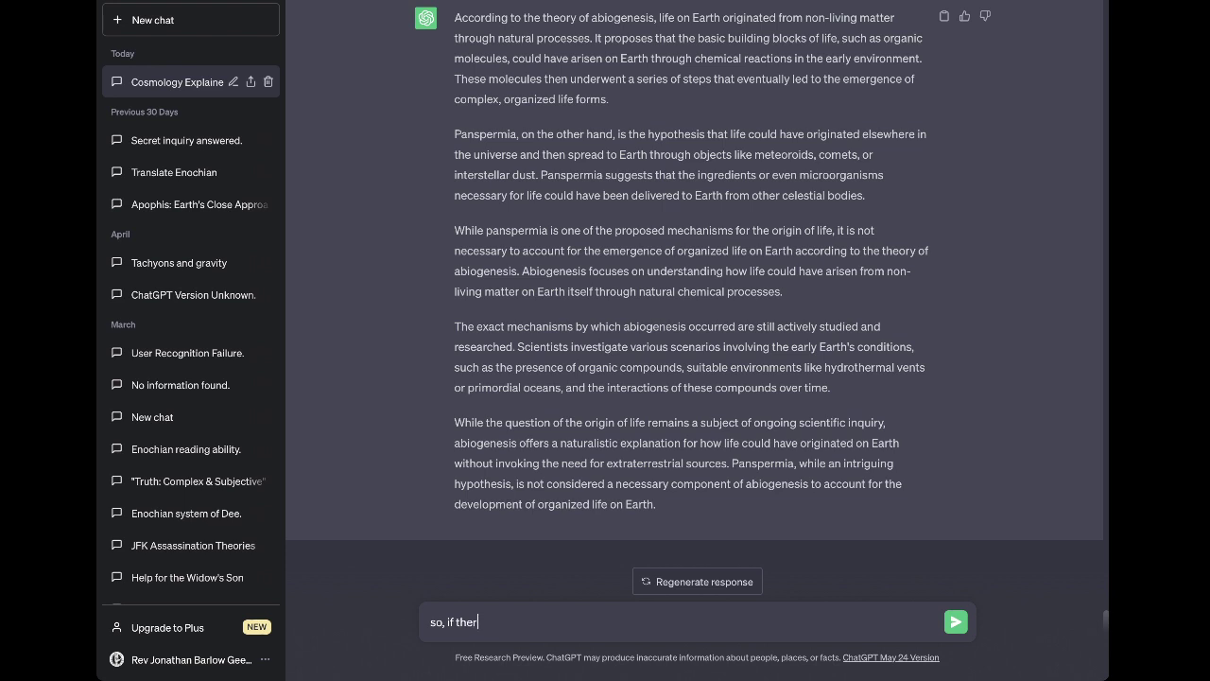
text(e was not)
text( necess)
key(BackSpace)
key(BackSpace)
key(BackSpace)
key(BackSpace)
key(BackSpace)
key(BackSpace)
key(BackSpace)
key(BackSpace)
text("cosmic creator deity")
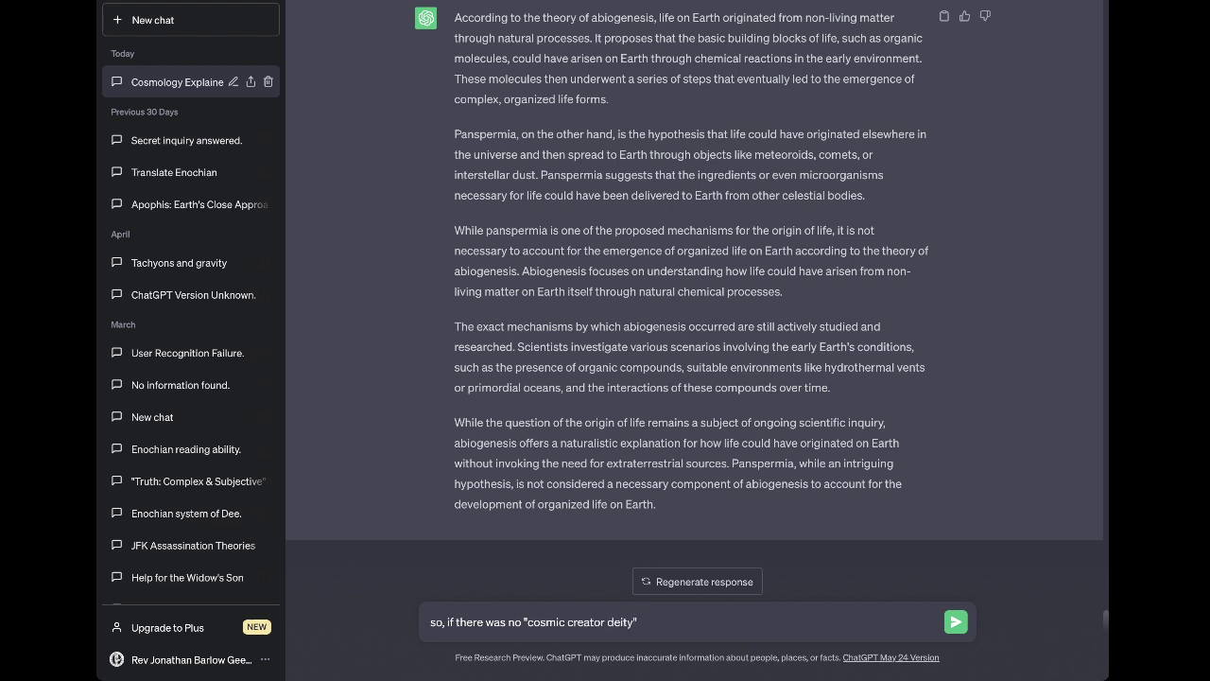
text( necessary to cause the "big bang)
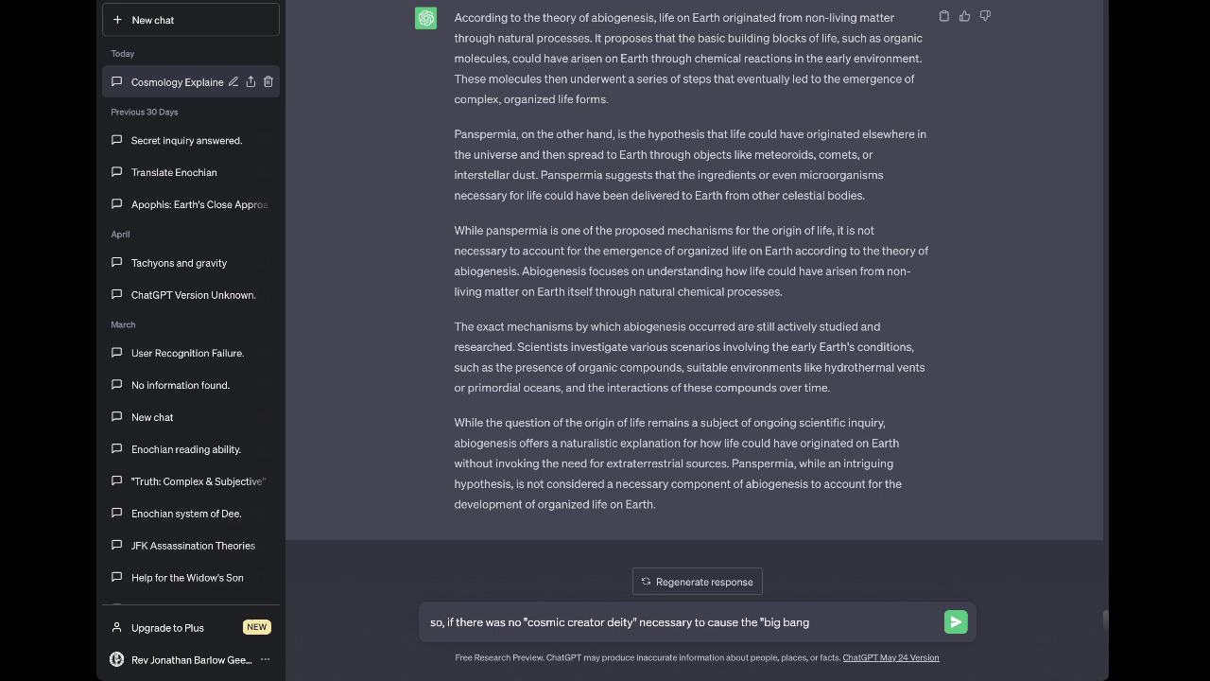
Continue the message with "and there was not necessarily any "seeding" of life from another planet onto earth that occurred"
text(" and there was not necessarily)
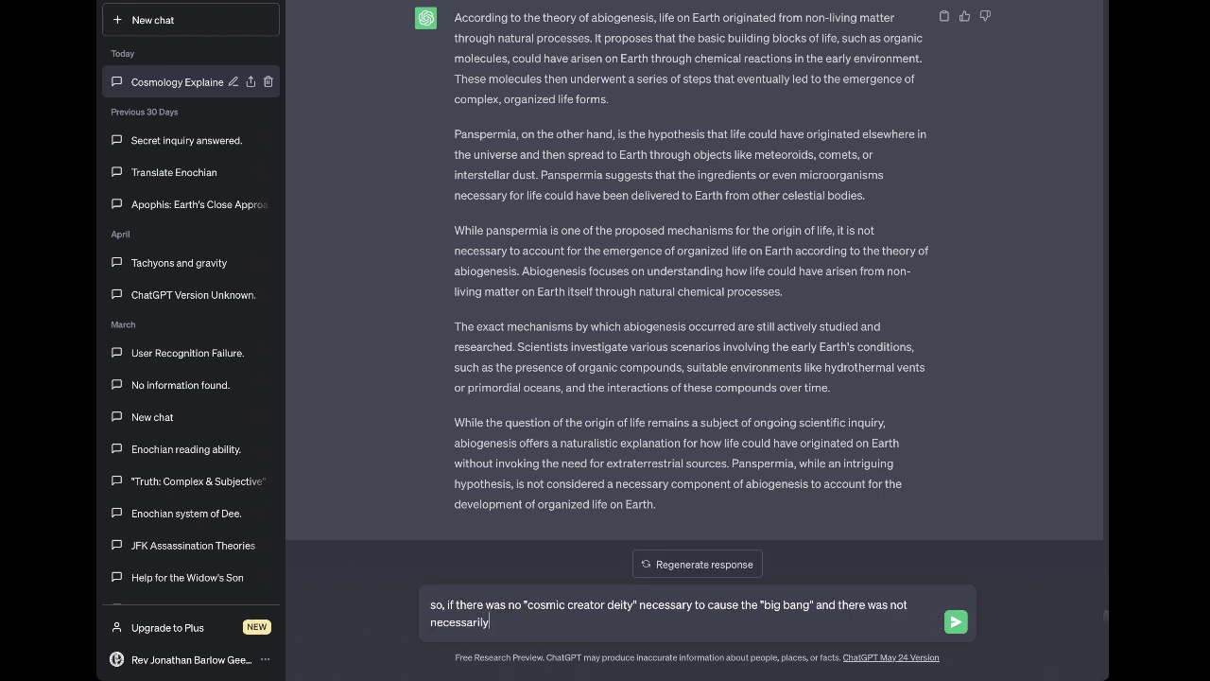
text( any "seeding" of life from a)
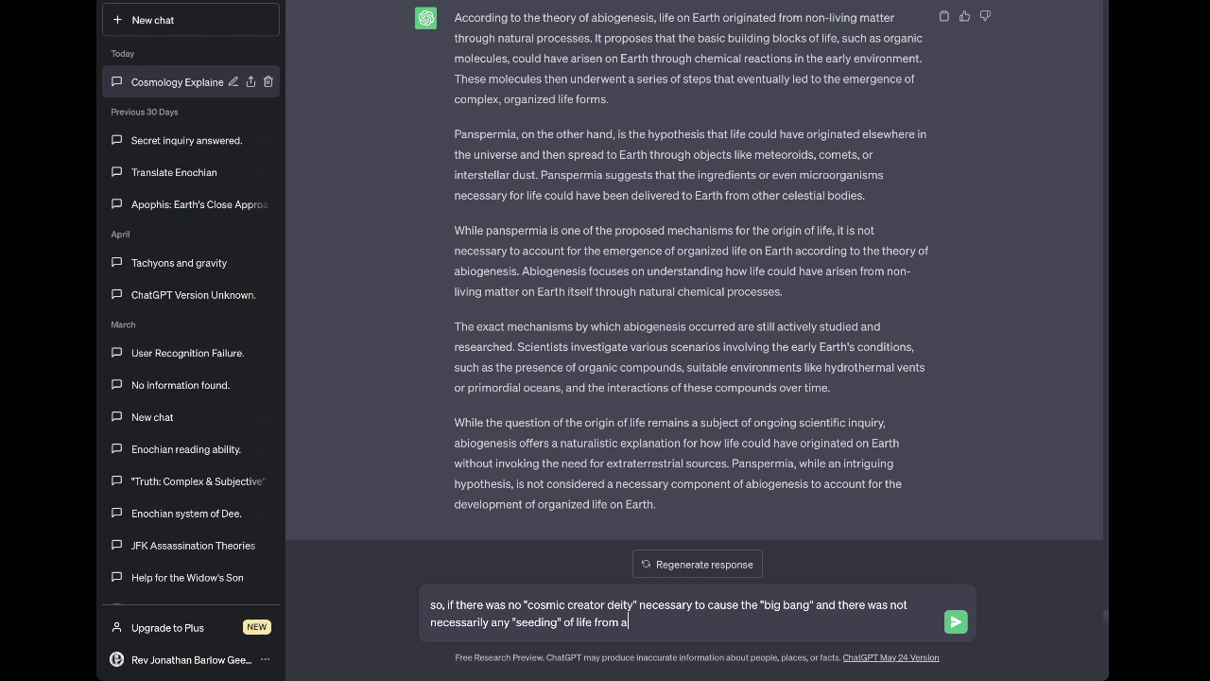
text(nother planet onto earth that occurre)
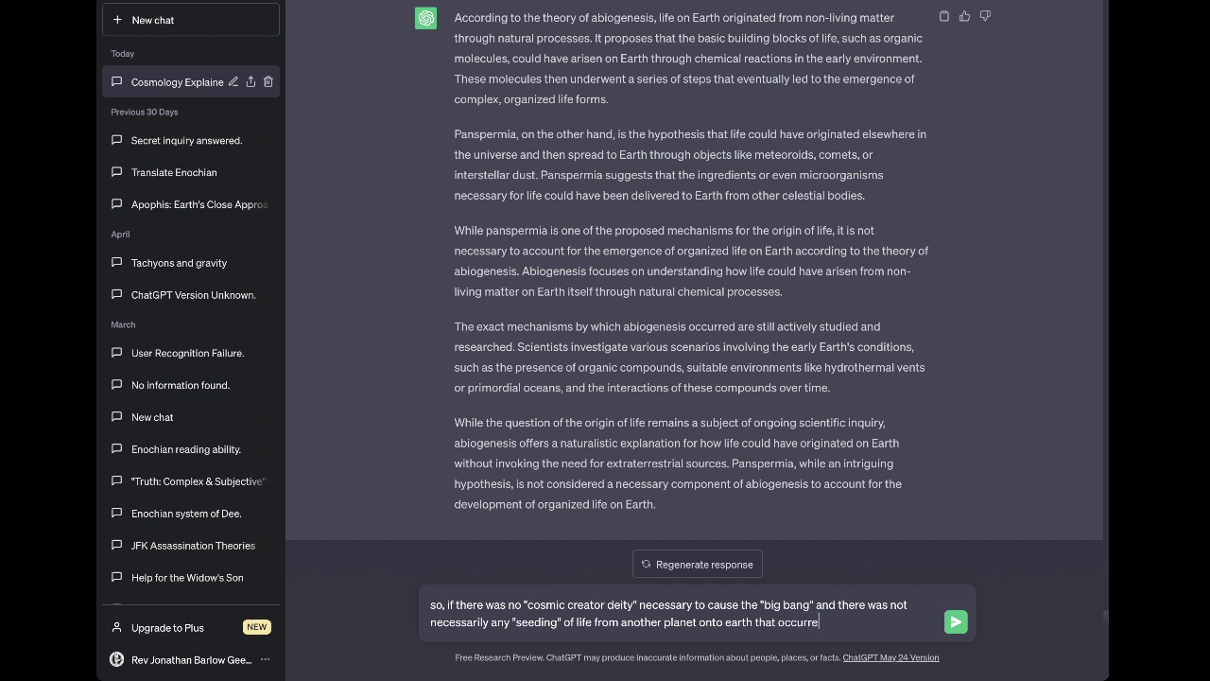
Finish and send the message: "in order for life to have begun on this planet, does this imply that there is no such thing as a "god"?"
text(d in order for life to have be)
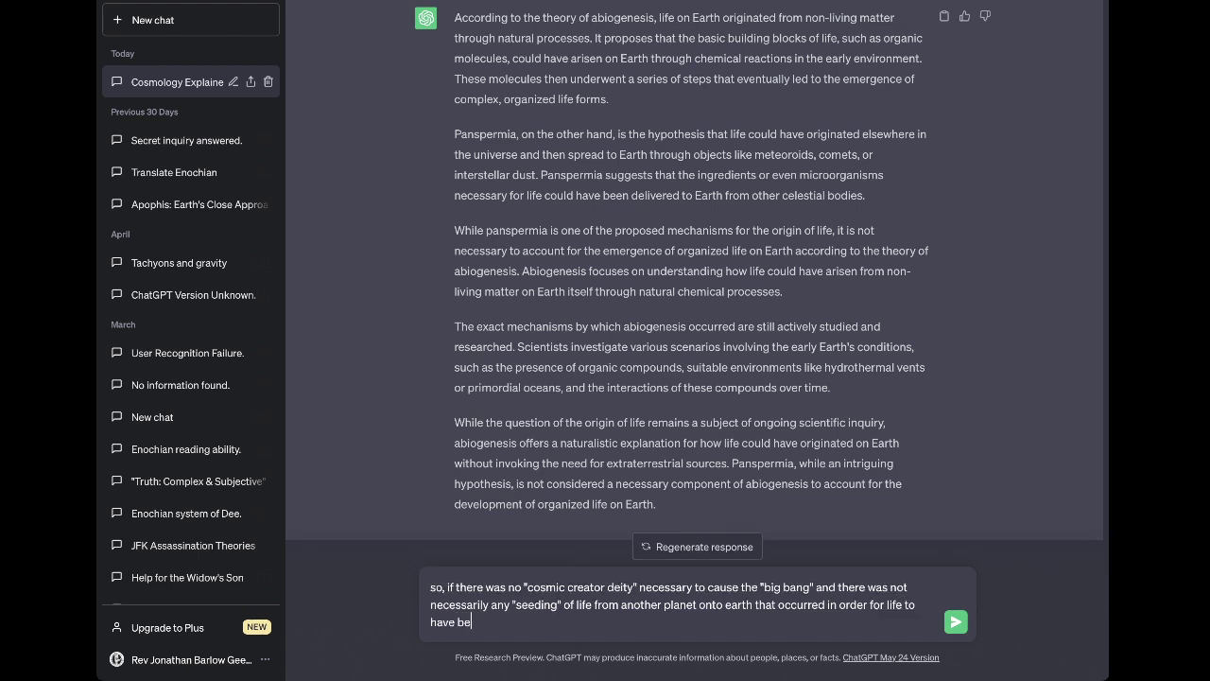
text(gun on this planet, does this imply th)
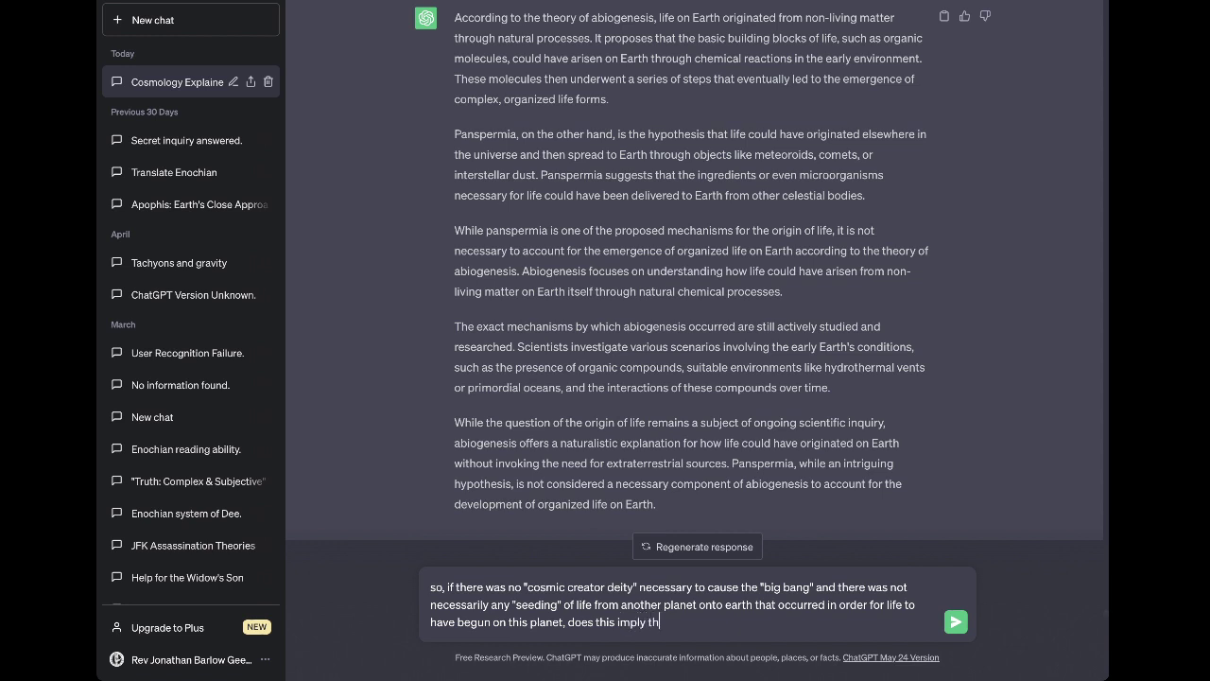
text(at there is no such thing as a "god")
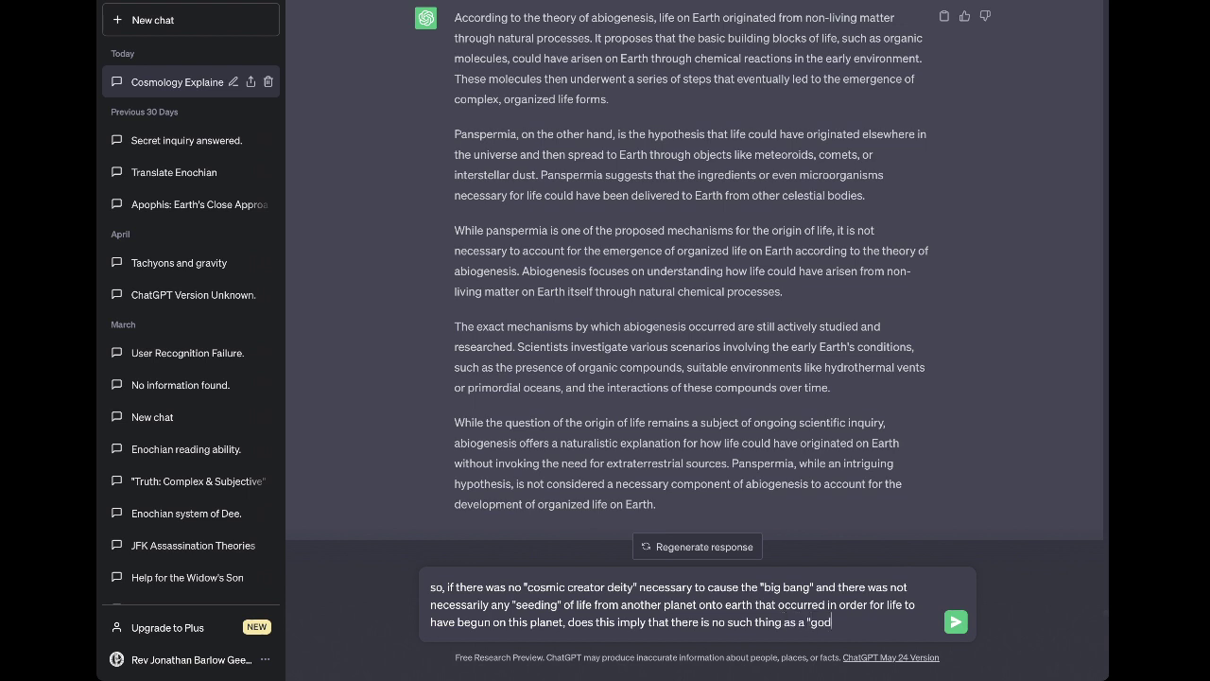
text(?)
key(Return)
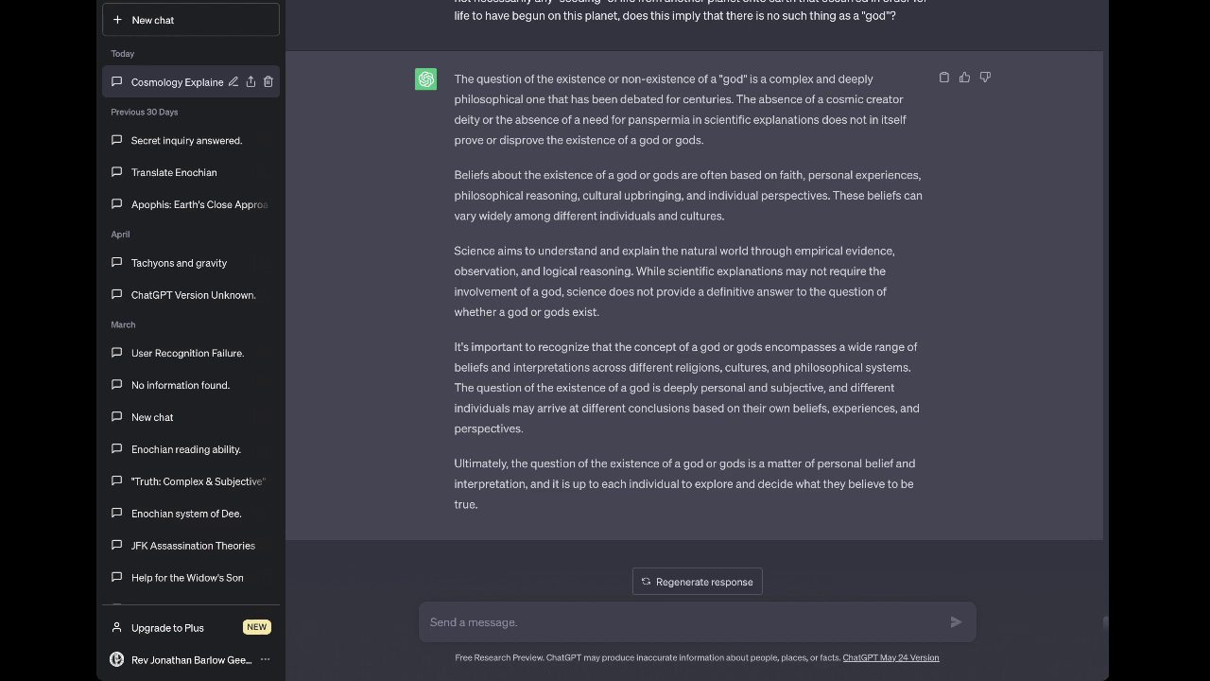
Ask the chatbot "can science disprove god?"
text(can science)
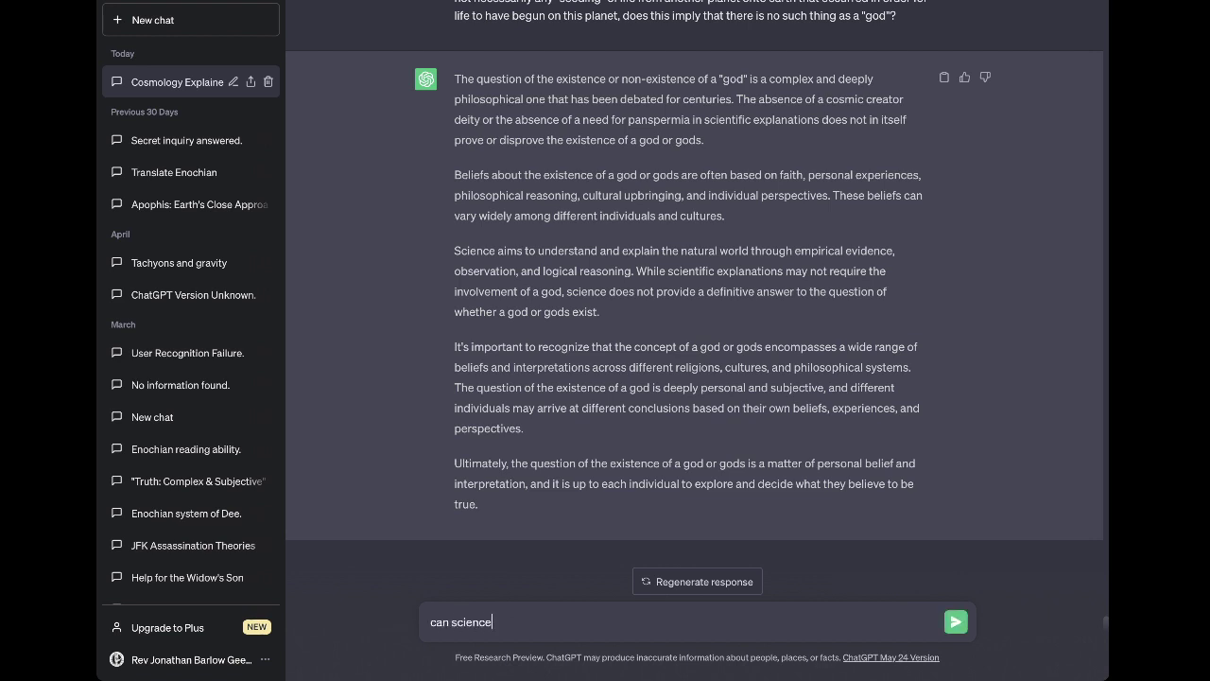
text( disprove god?)
key(Return)
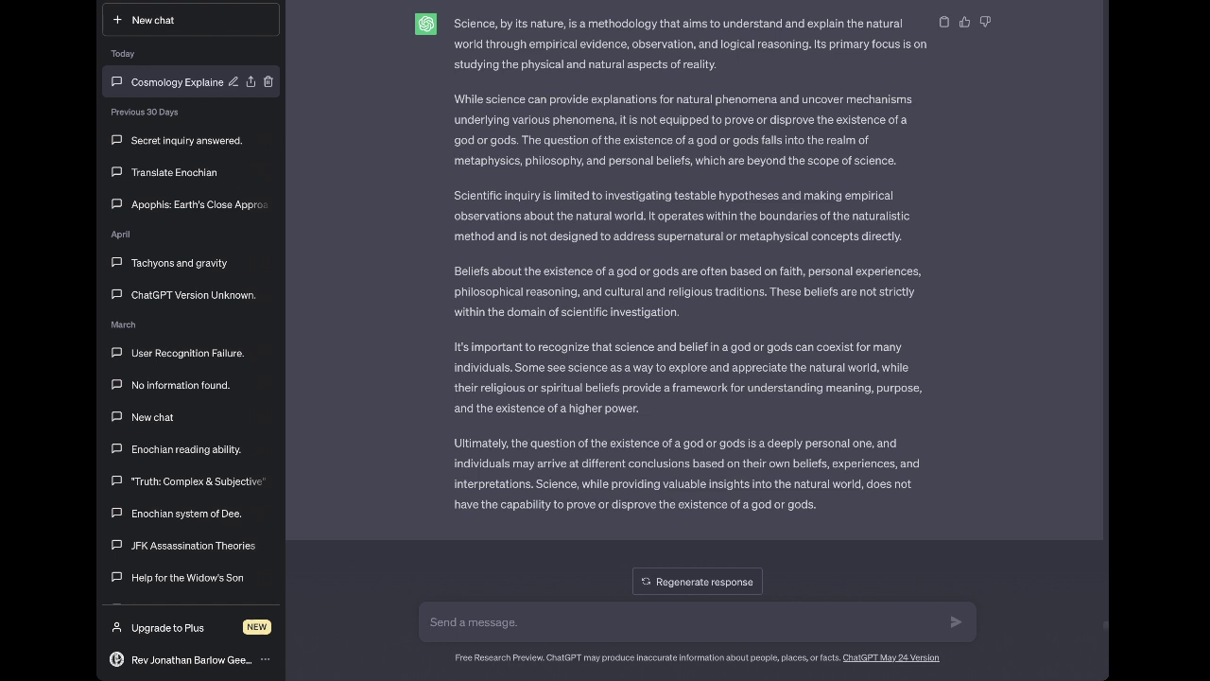
Begin a reply: "that is a fine answer for now, however it is also accurate to describe the belief in "god" as an evolving process"
text(th)
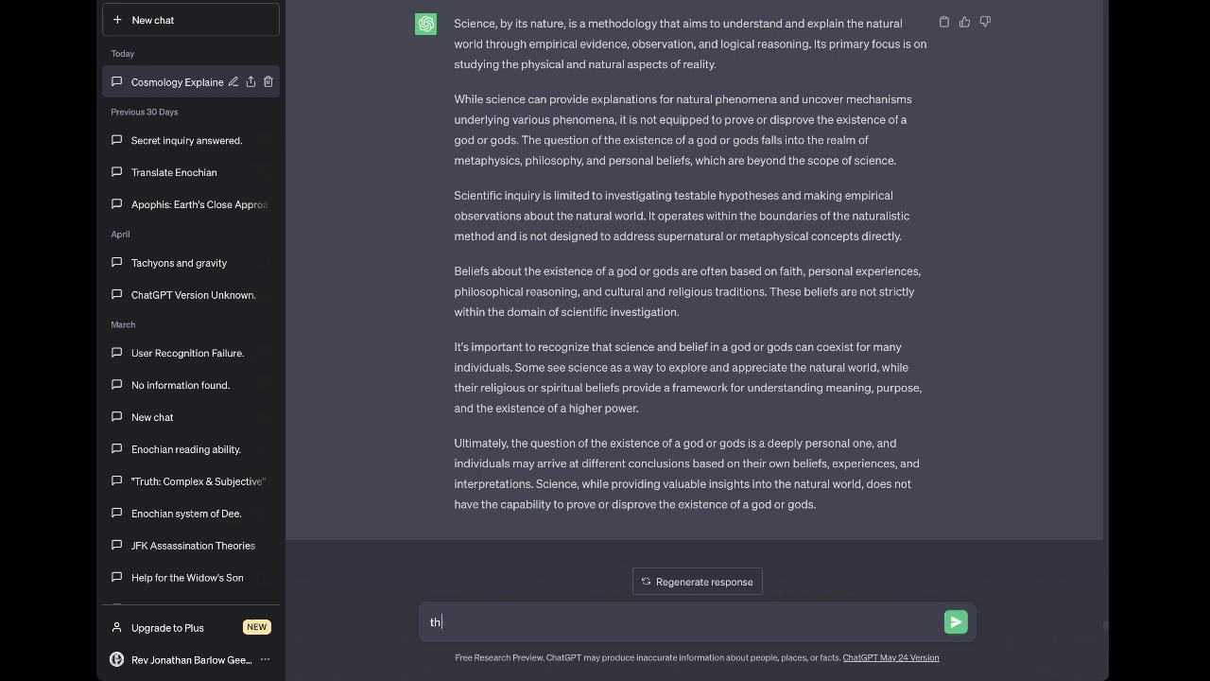
text(at is a fine answer for now, however)
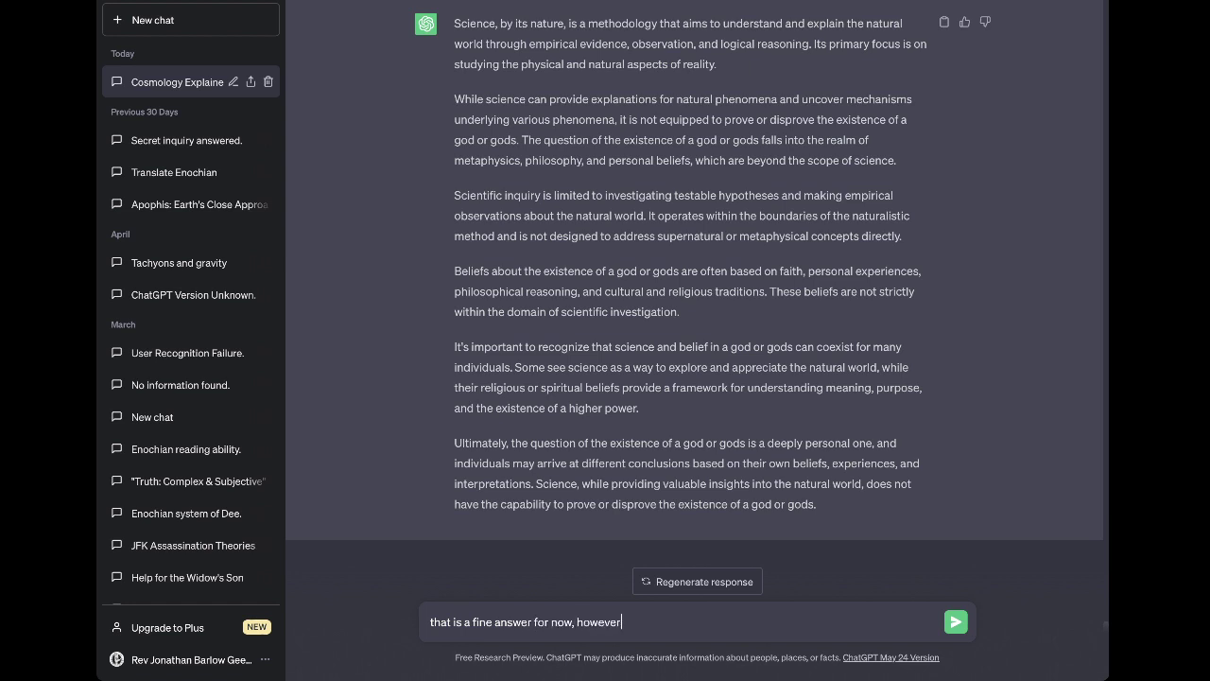
text( it is also accurate to describe the )
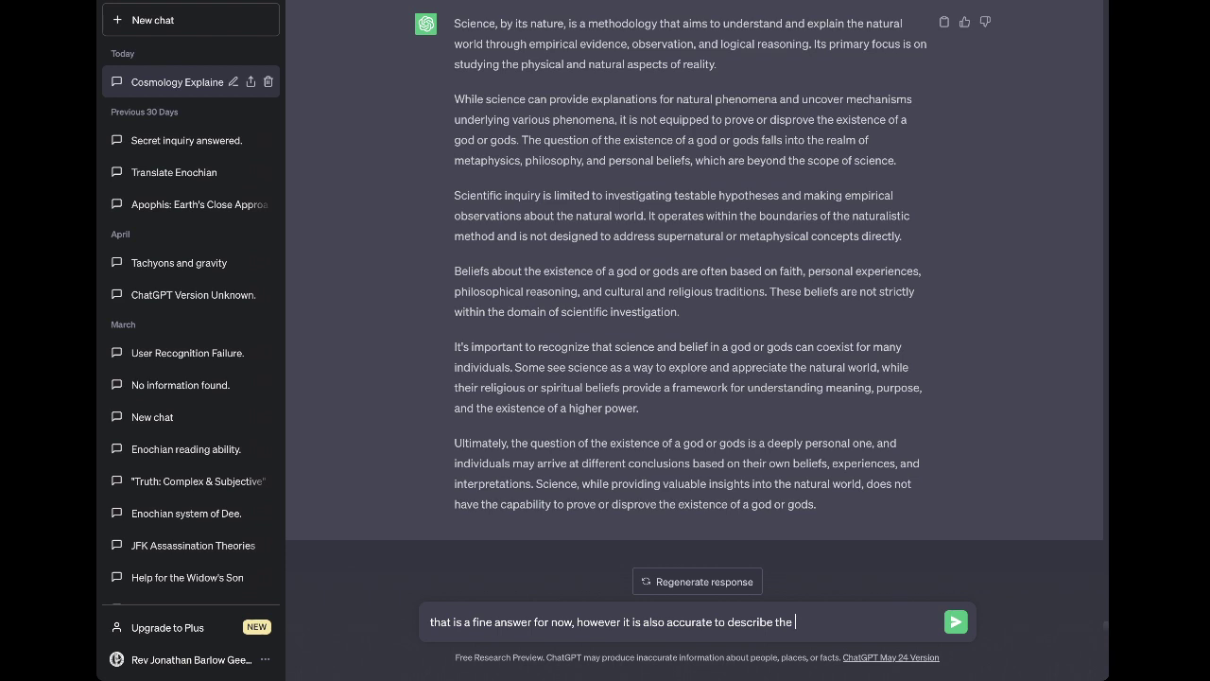
text(belief in "god" as an evolvin)
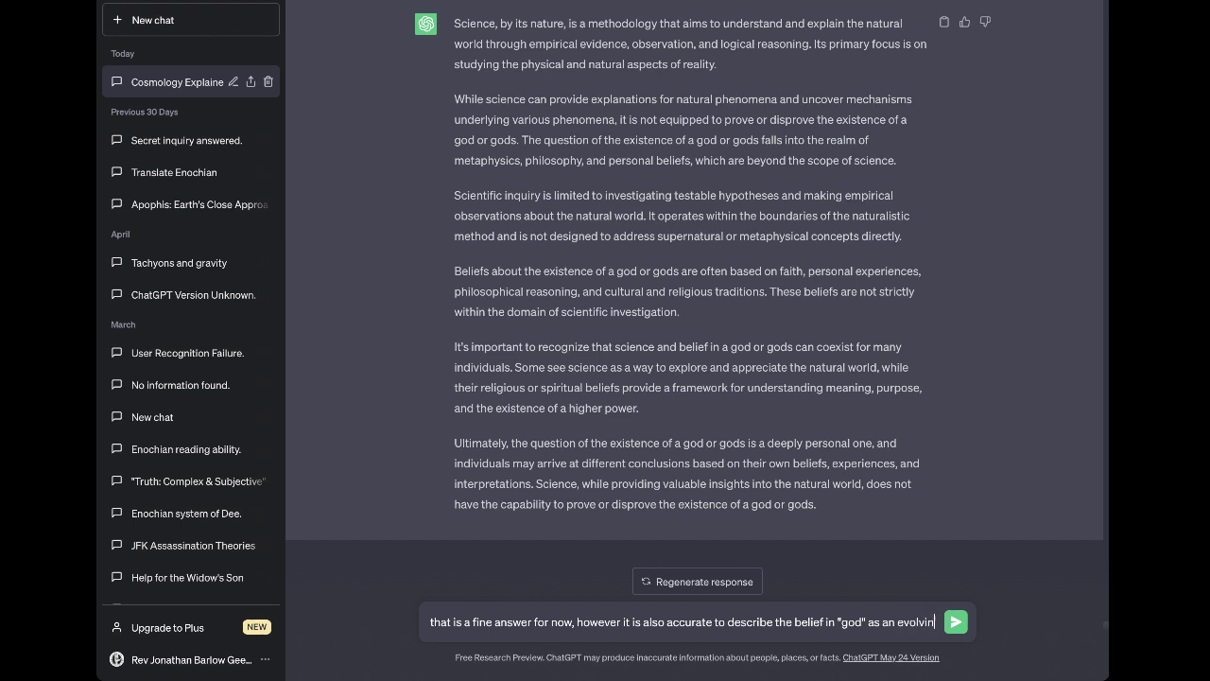
text(g process )
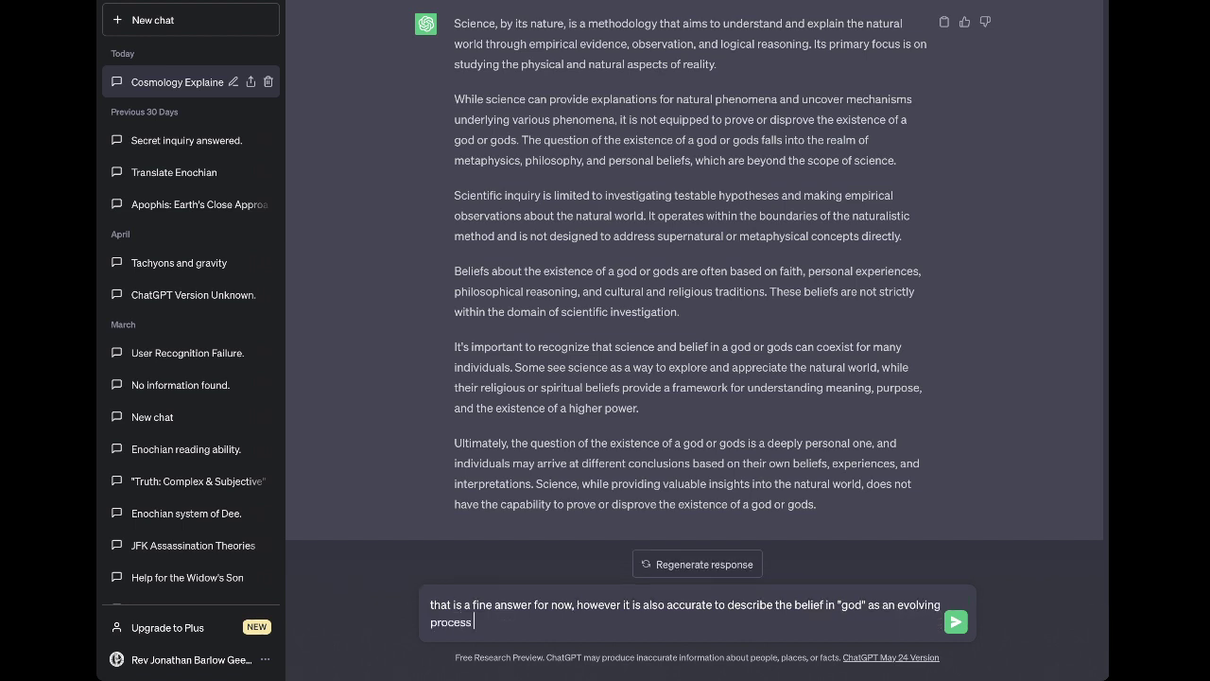
Continue the reply: "and trend in itself, as the definition and traits for this idea have grown and changed over mankind's evolution, particularly being"
text(and trend in itself, as the defi)
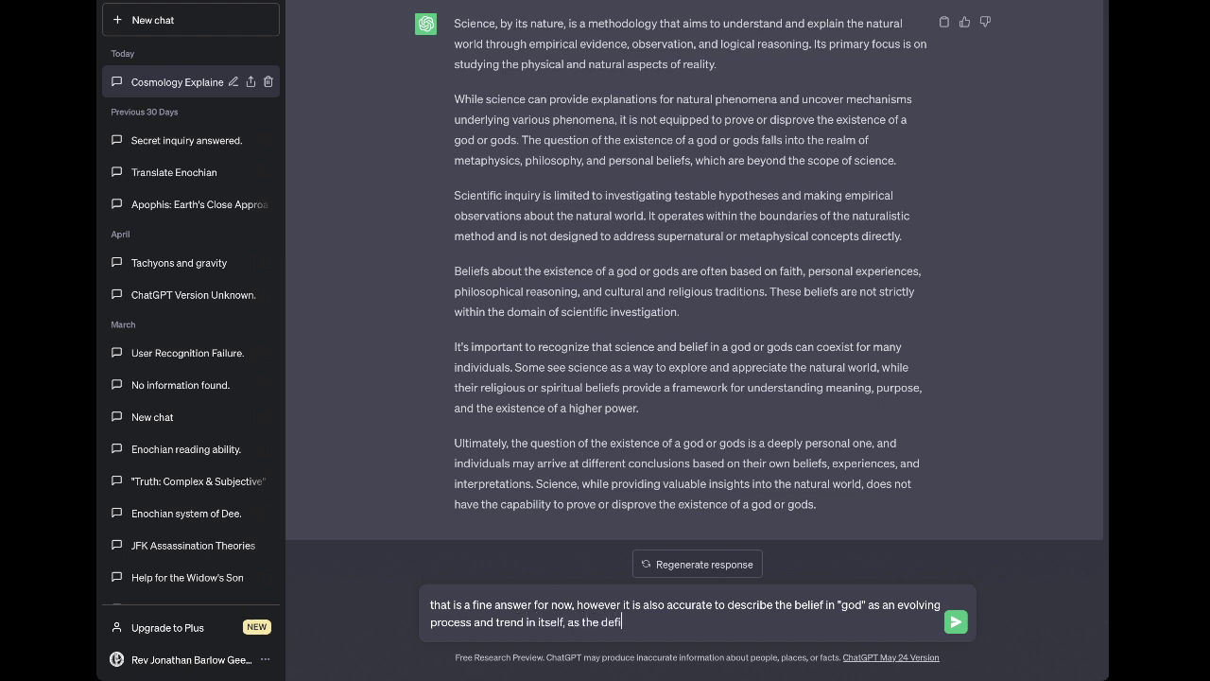
text(nition and traits for this idea ha)
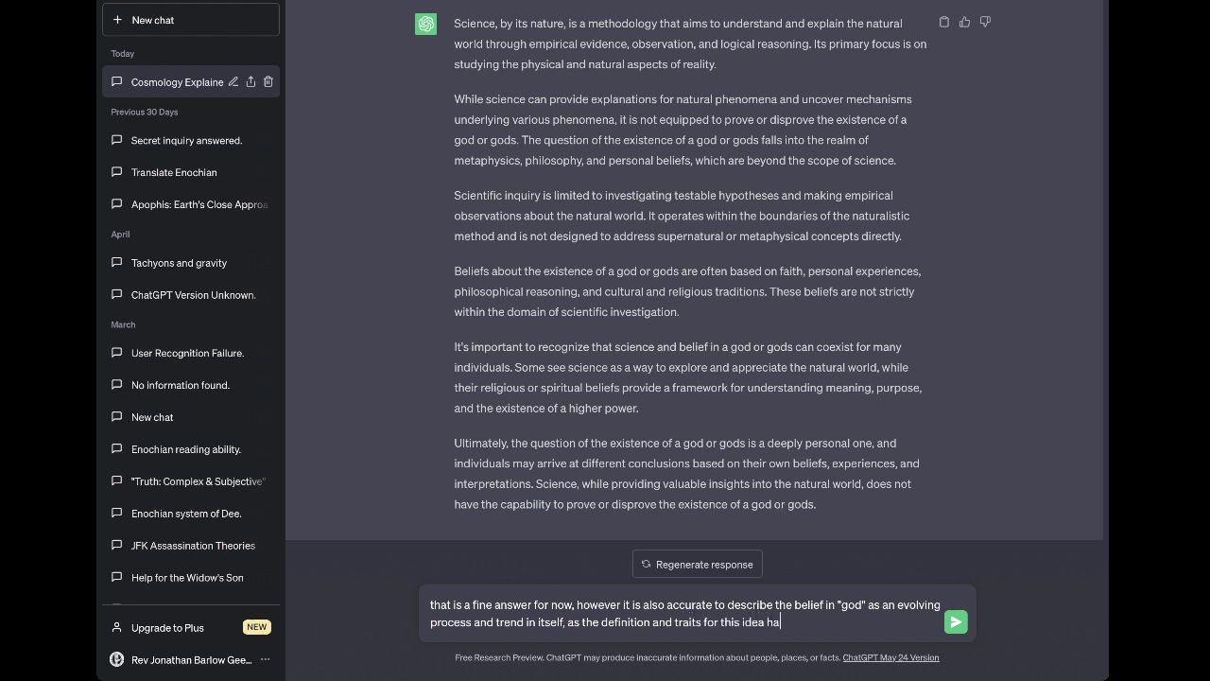
text(ve grown and changed over man)
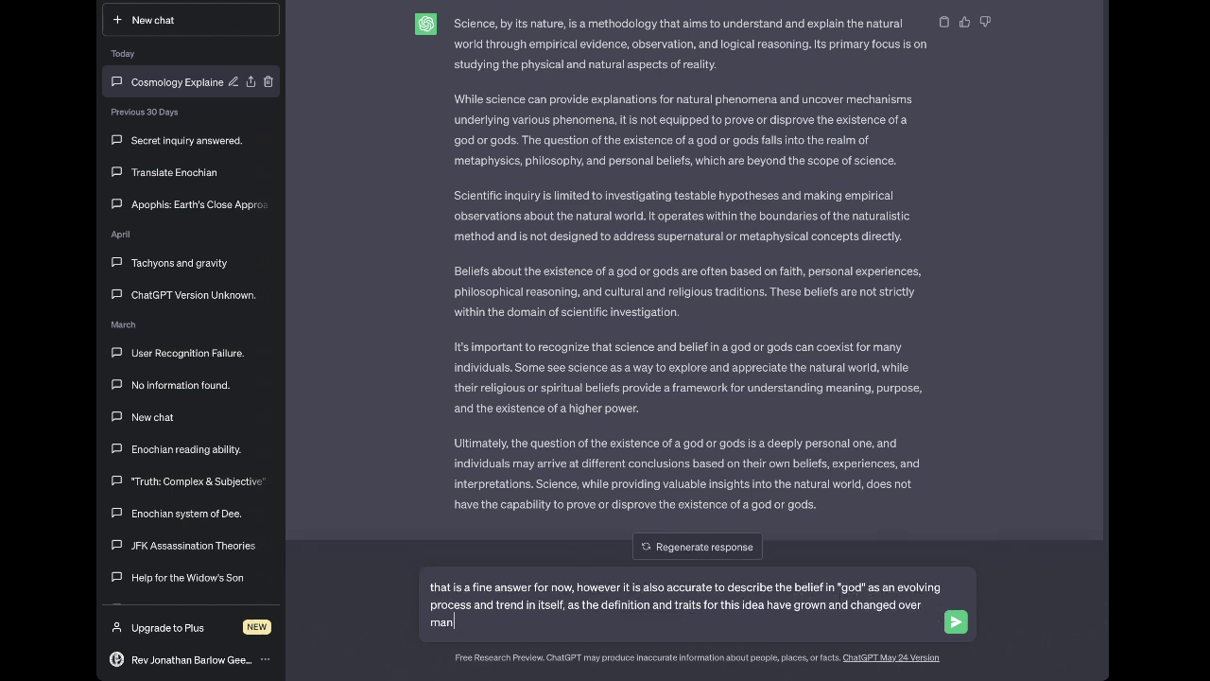
text(kind's evolution, particularly being )
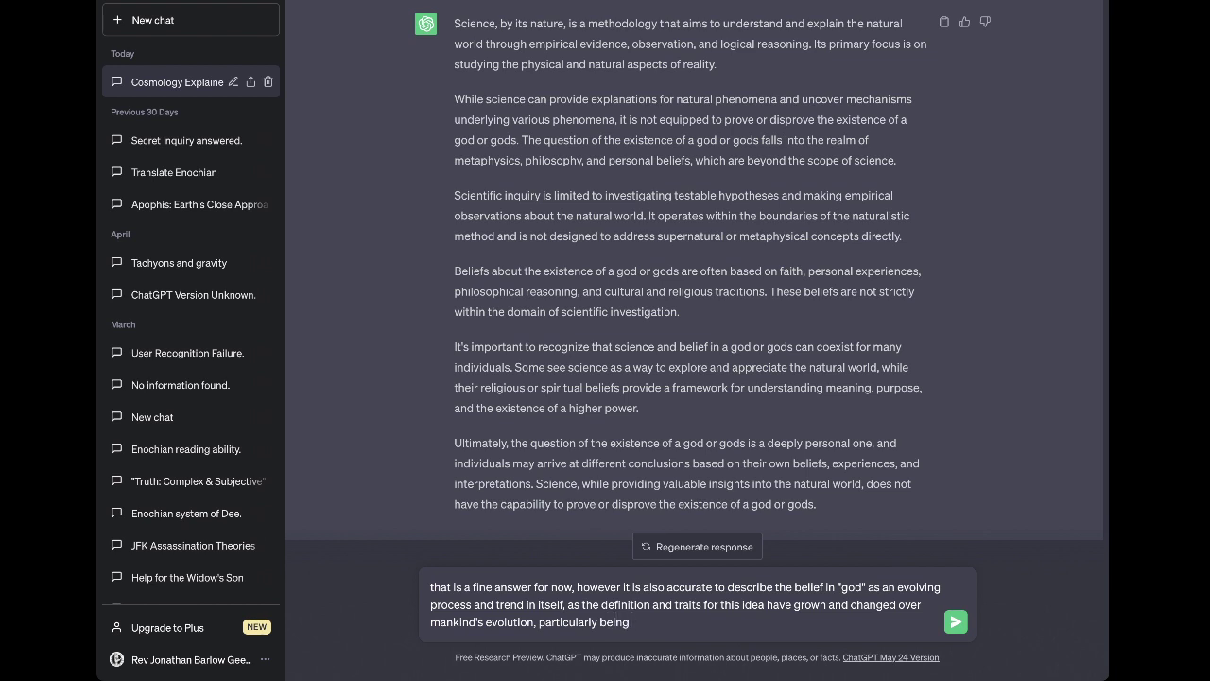
Complete and send the reply: "honed since the advent of human civilization, before which we have no record of any such concept existing."
text(honed since the advent of human ci)
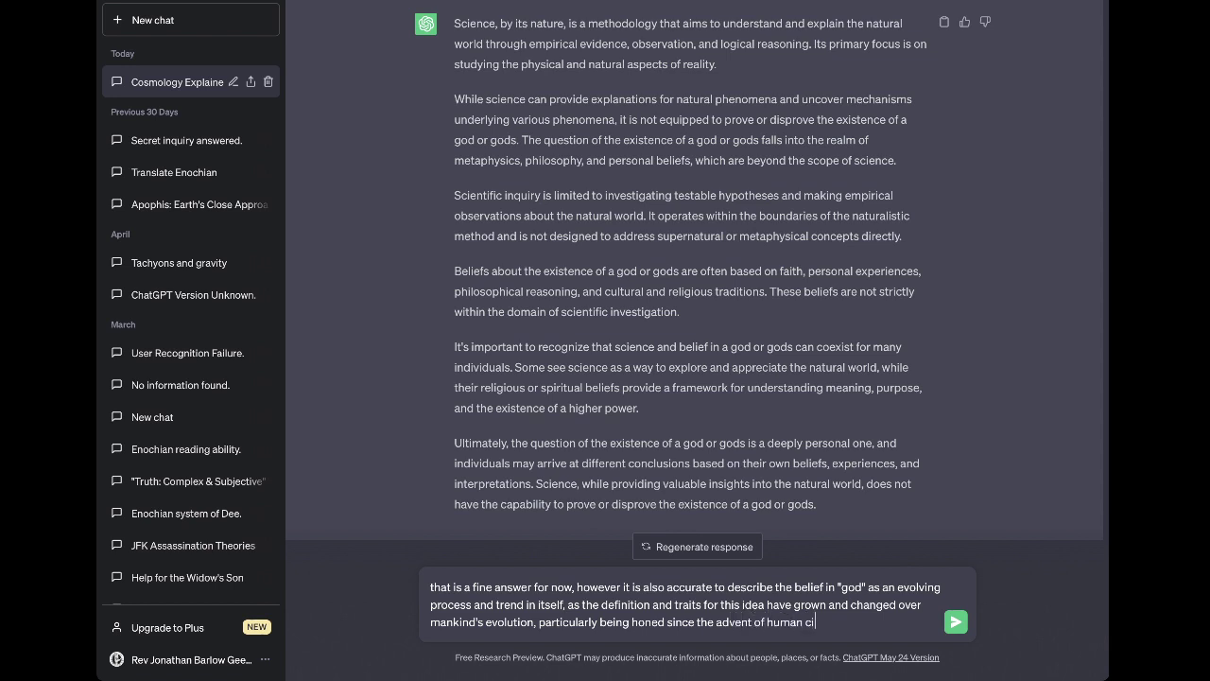
text(vilization, before which w)
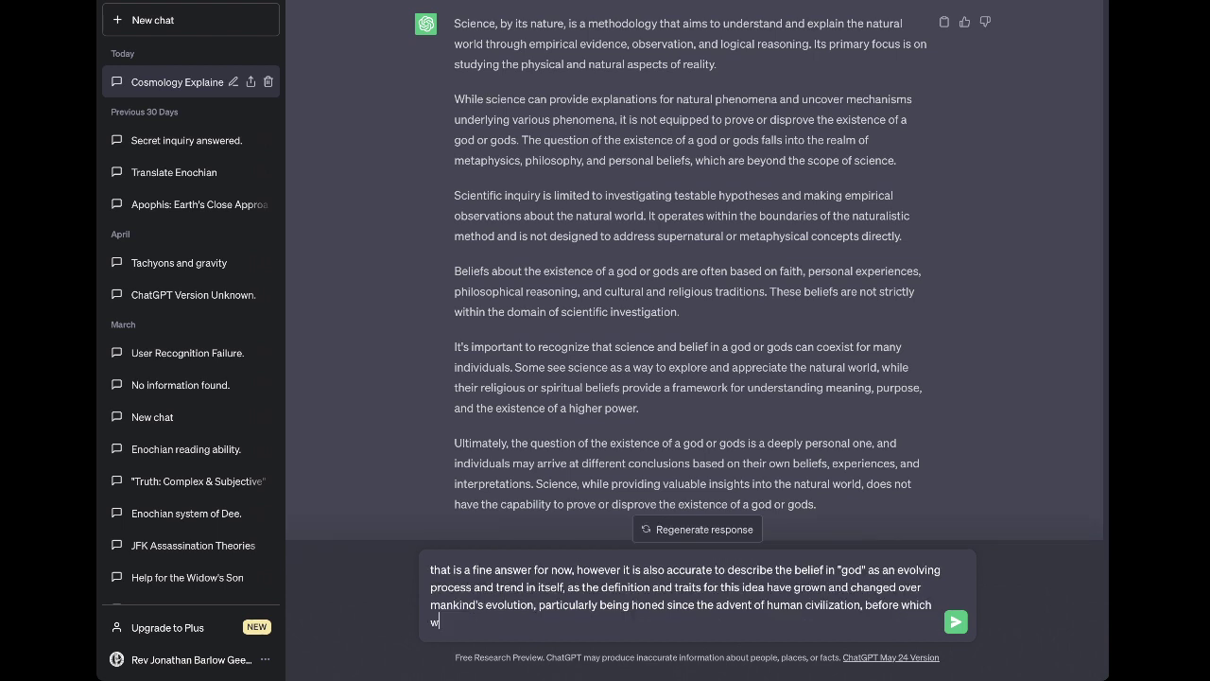
text(e have no record of any such concept)
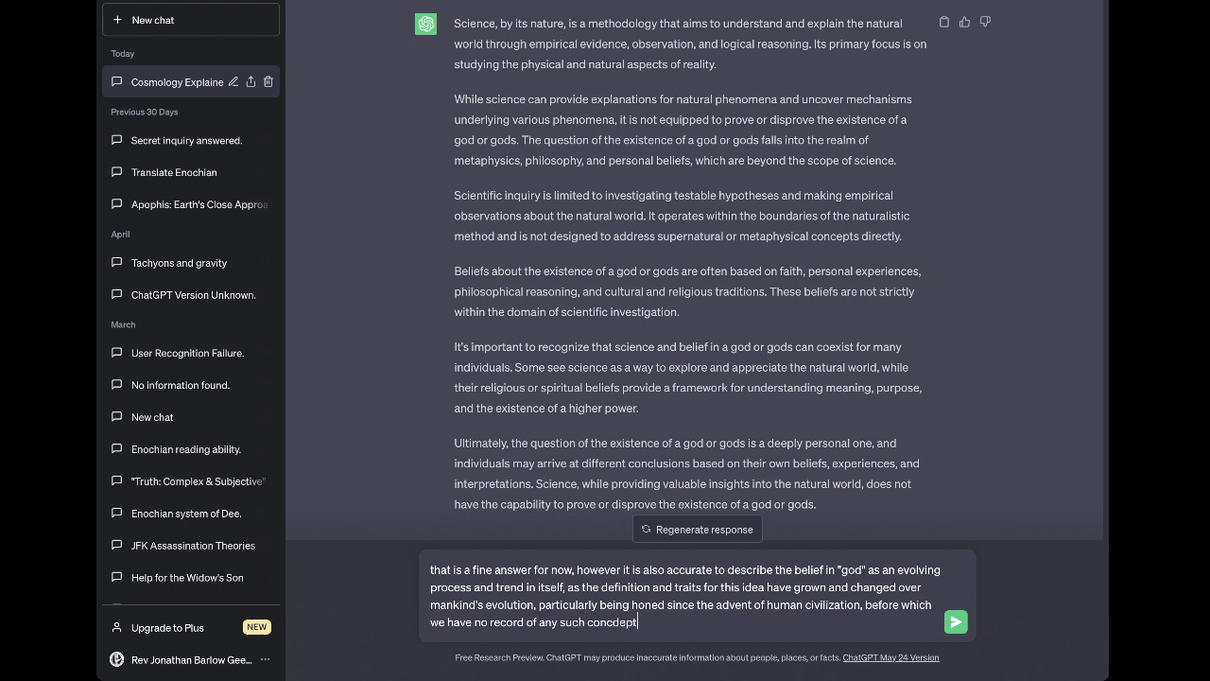
text( existing.)
key(Return)
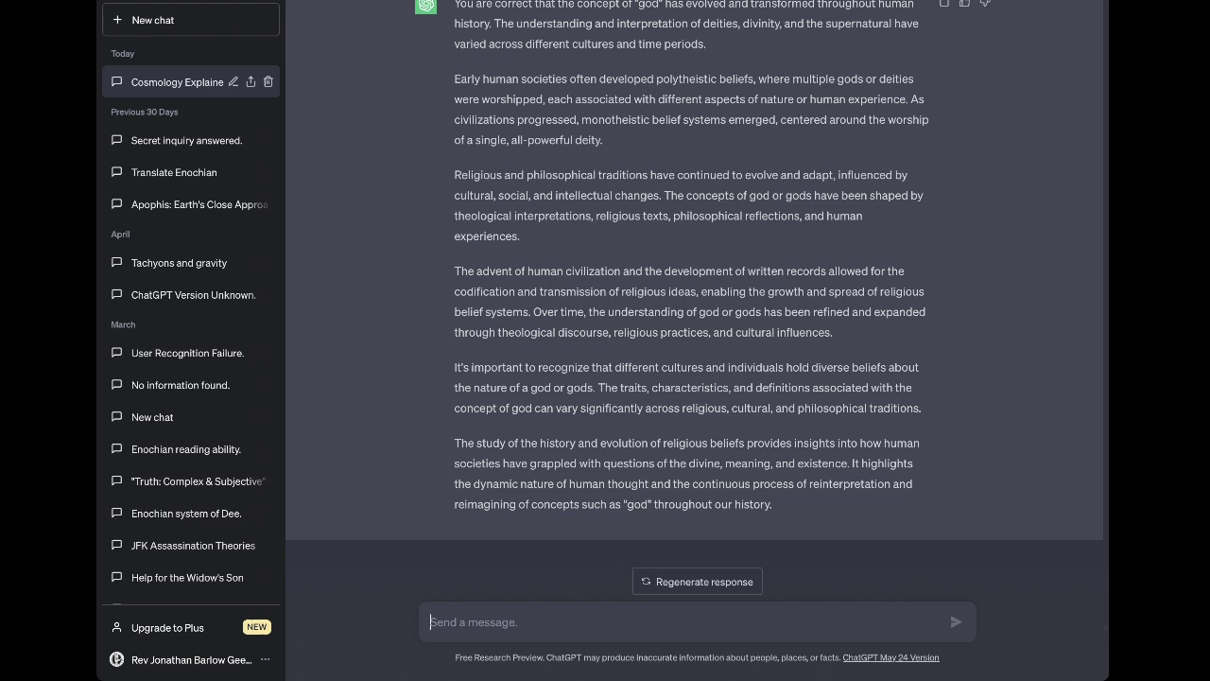
Start a new message reading "it seems to me, therefore, possible and even likely that"
text(it)
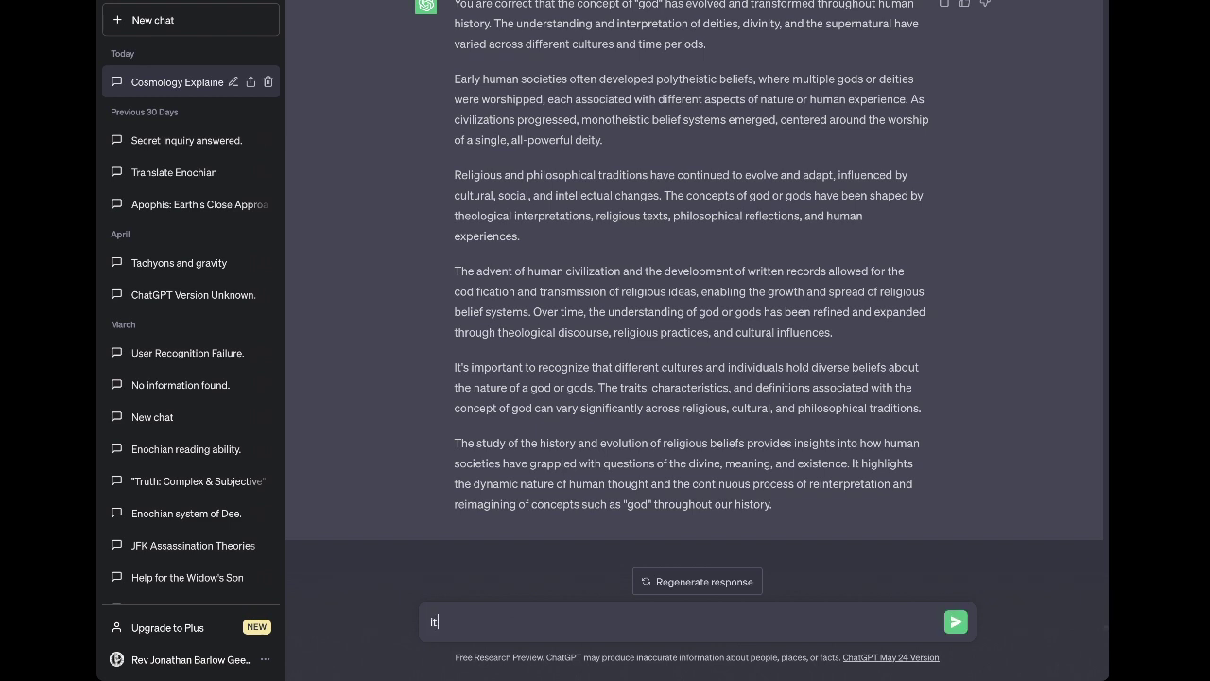
text( seems, therefore, possible to)
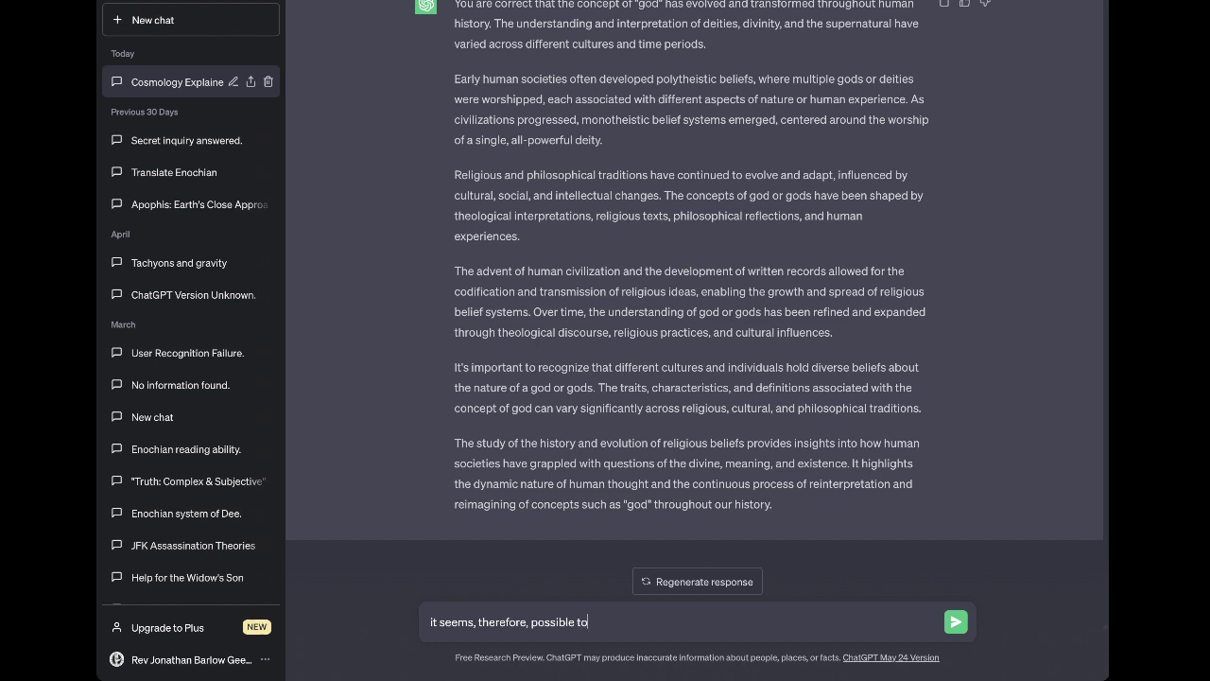
key(BackSpace)
key(BackSpace)
text(and)
text(likely to )
text(me that)
key(BackSpace)
key(BackSpace)
key(BackSpace)
key(BackSpace)
key(BackSpace)
key(BackSpace)
key(BackSpace)
key(BackSpace)
key(BackSpace)
key(BackSpace)
key(BackSpace)
text(that)
text( to me)
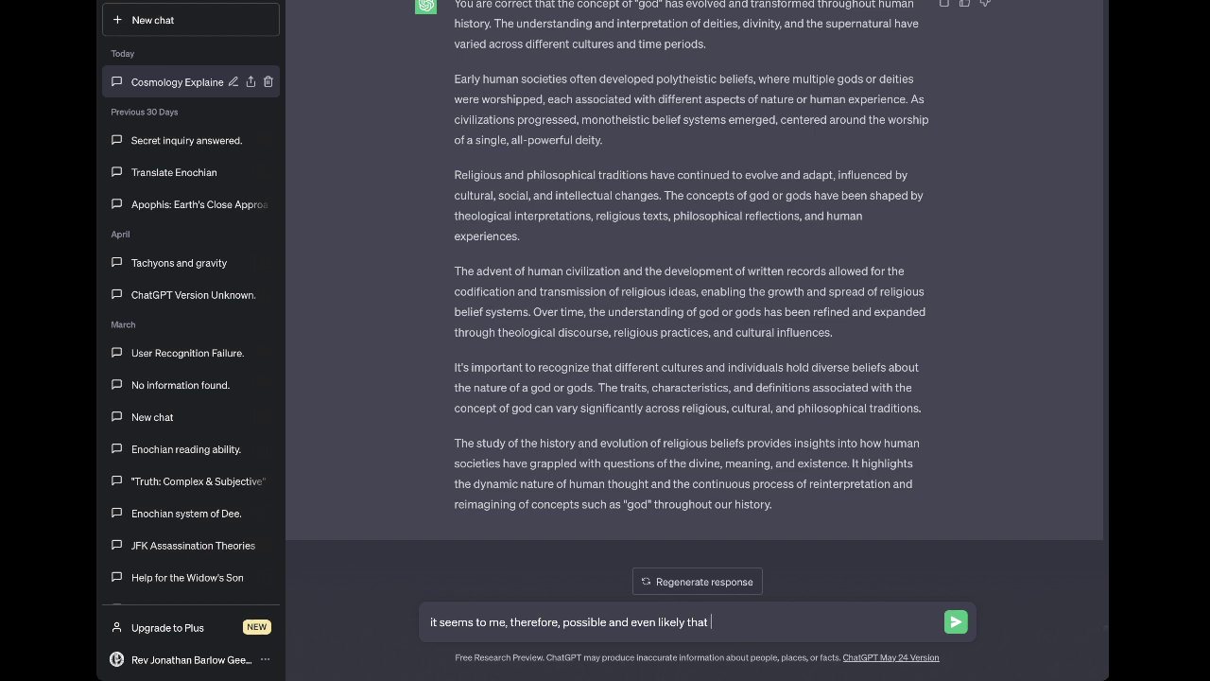
Complete the message's first sentence with "humanity will discover atheism to be true someday."
text(humanity will disco)
key(BackSpace)
key(BackSpace)
key(BackSpace)
key(BackSpace)
text(s)
key(BackSpace)
text(iscover atheism)
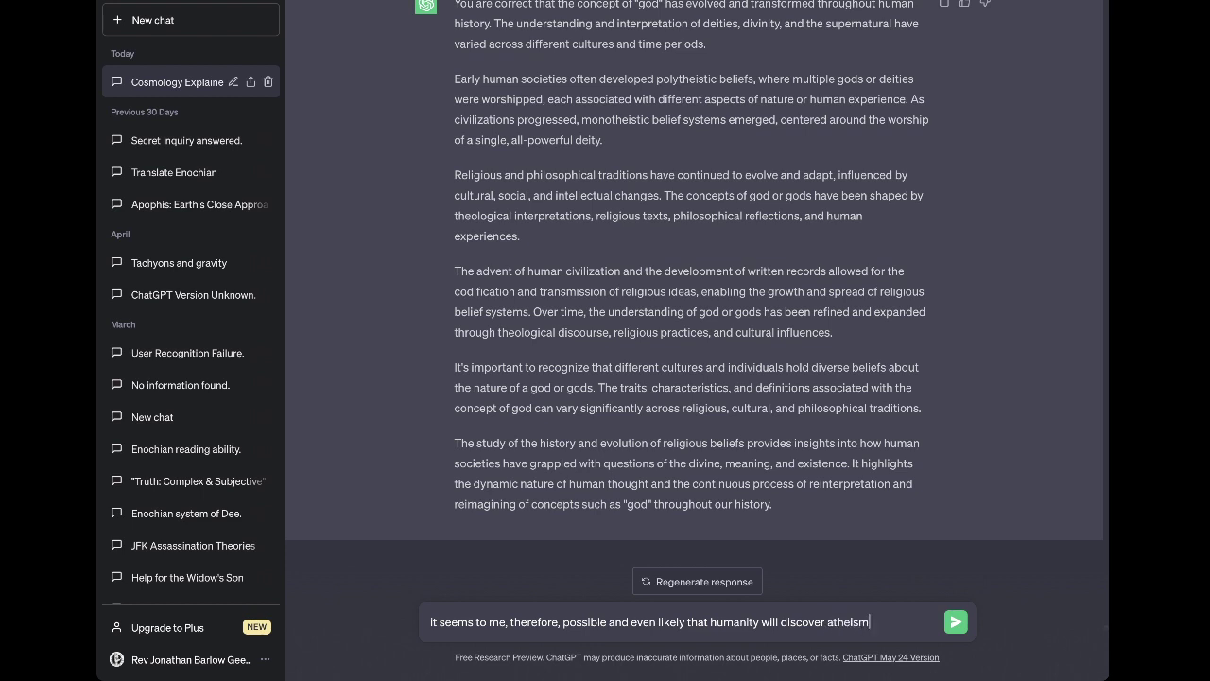
text( to be t rue)
key(BackSpace)
key(BackSpace)
key(BackSpace)
key(BackSpace)
text(rue someday.)
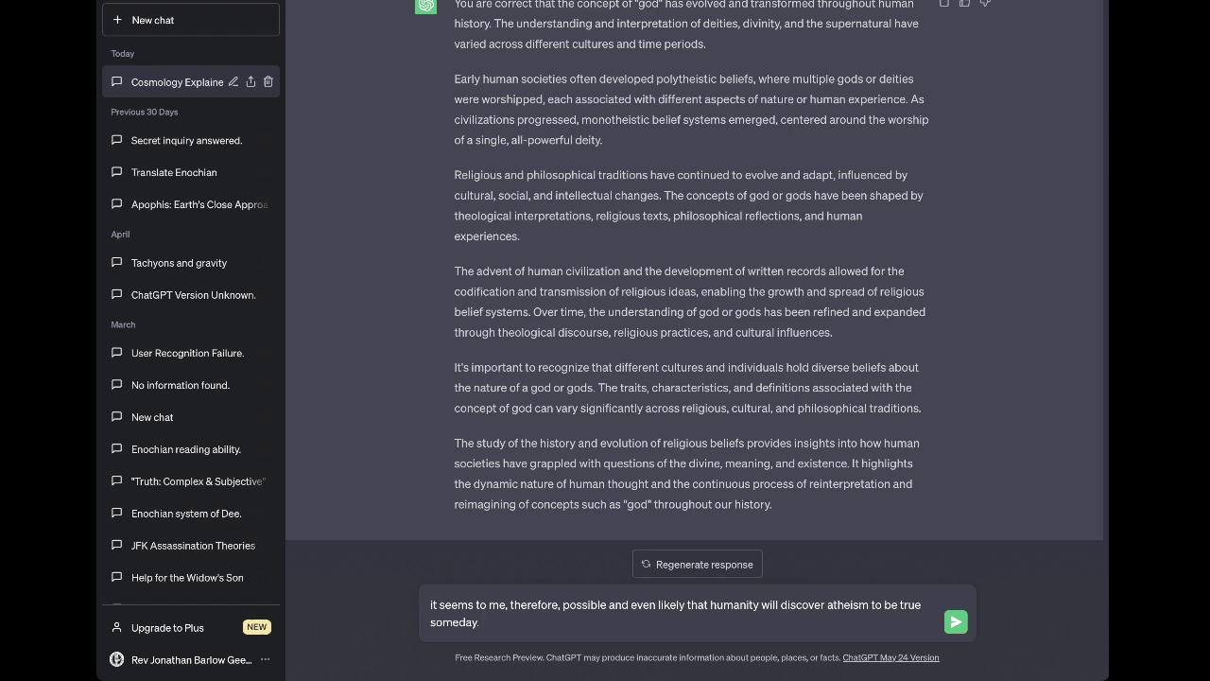
Add to the message: "What is the role of the philosophy of rational atheism relative to"
text(What )
text(is the role of )
text(the phil)
text(osoph)
key(BackSpace)
key(BackSpace)
key(BackSpace)
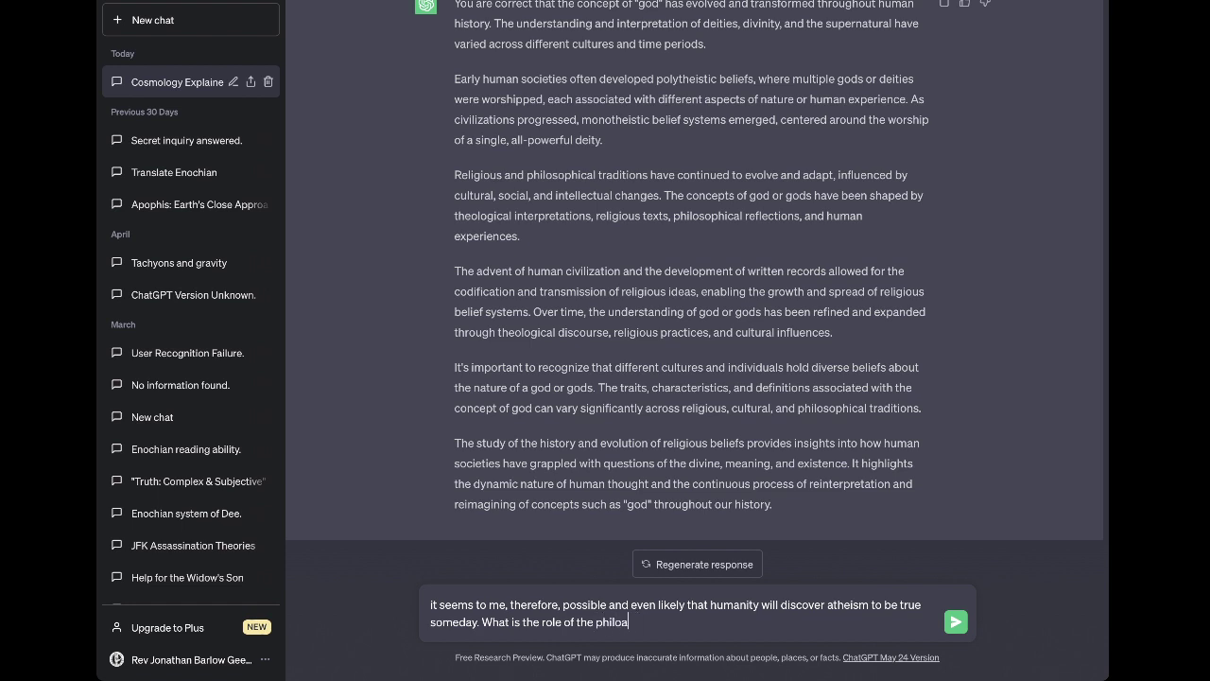
text(ophy of rational atheism relative to)
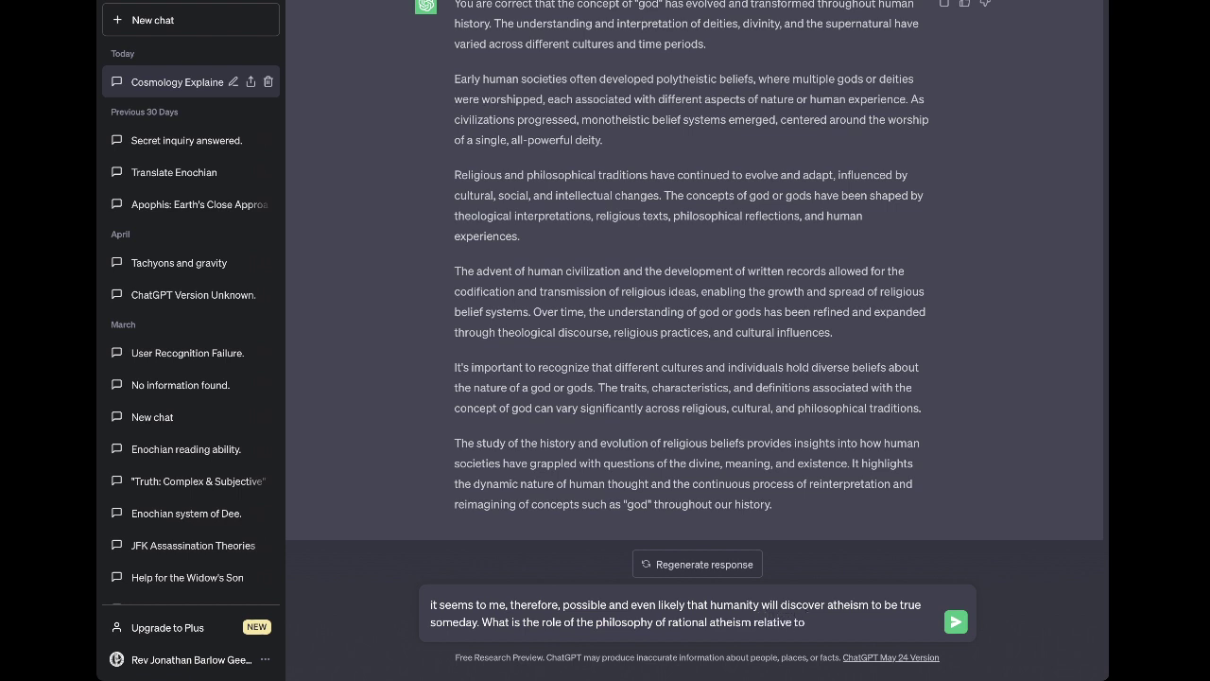
Continue the question with "the current development of AI, and will AI eventually help"
text( the)
text(current development of A)
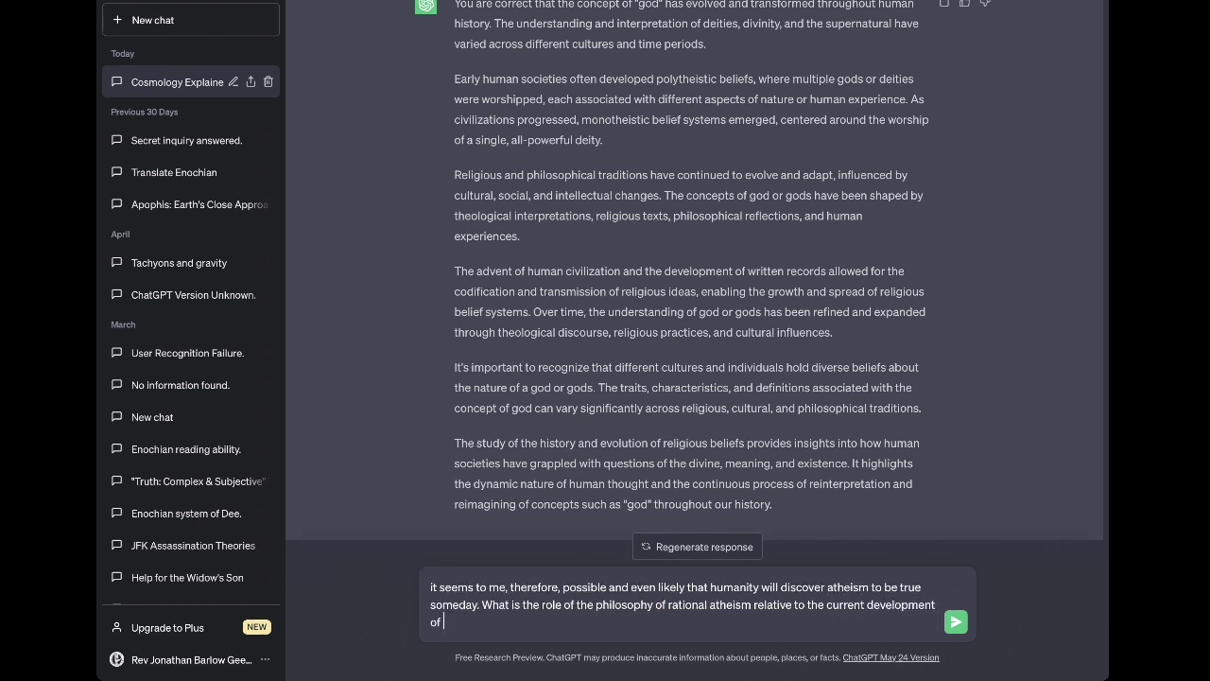
text(I?)
key(BackSpace)
text(, and willAI help us u)
key(BackSpace)
key(BackSpace)
key(BackSpace)
key(BackSpace)
key(BackSpace)
key(BackSpace)
key(BackSpace)
key(BackSpace)
key(BackSpace)
text(eventually help)
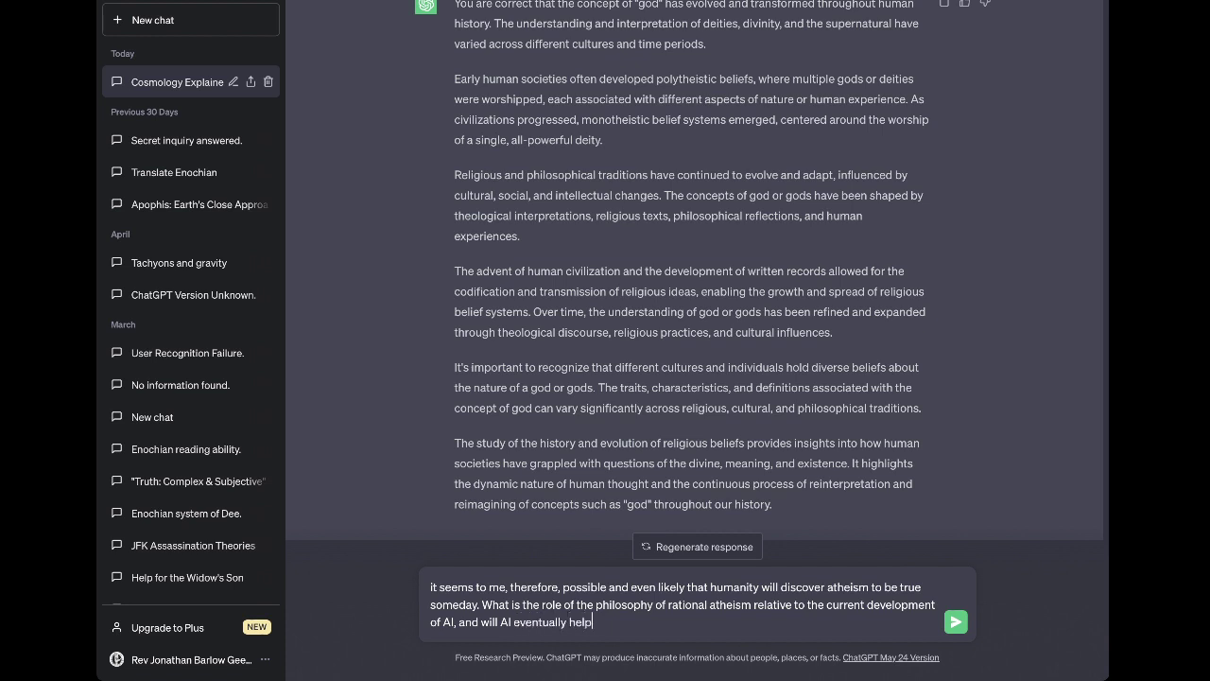
Complete and send the question: "us discover the truth about the origin and nature of the universe in relation to the belief in a deity?"
text( us discover the truth about the)
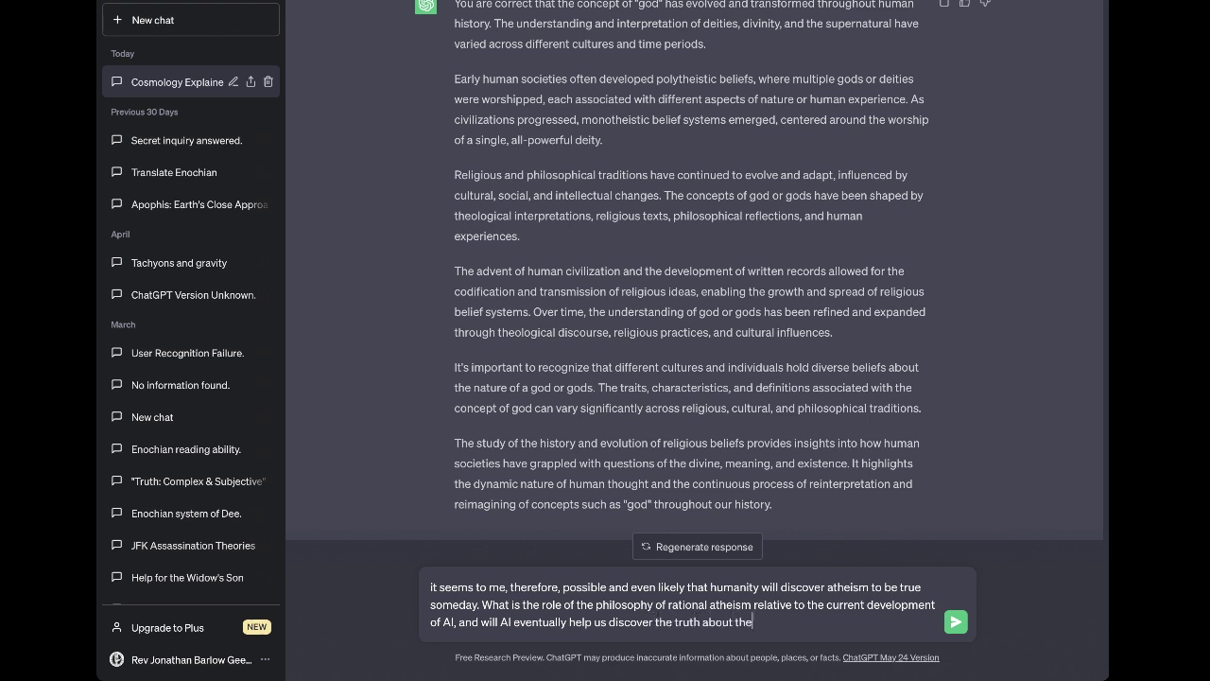
text( origin and nature of the universe)
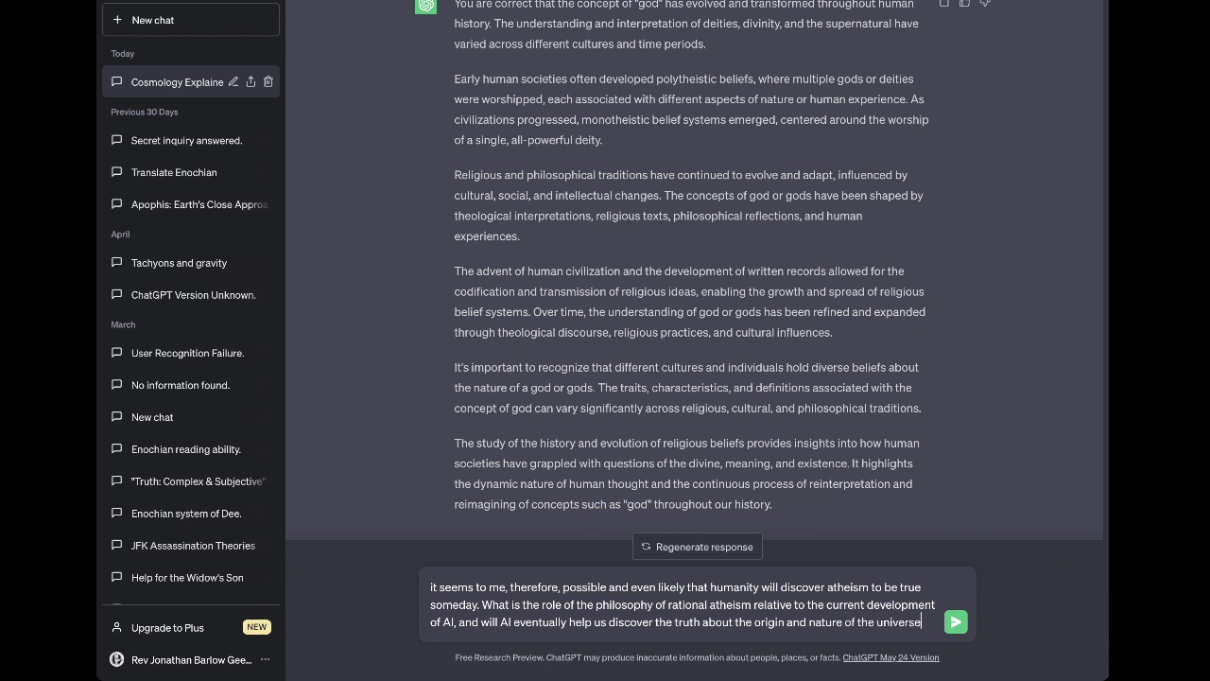
text( in relation )
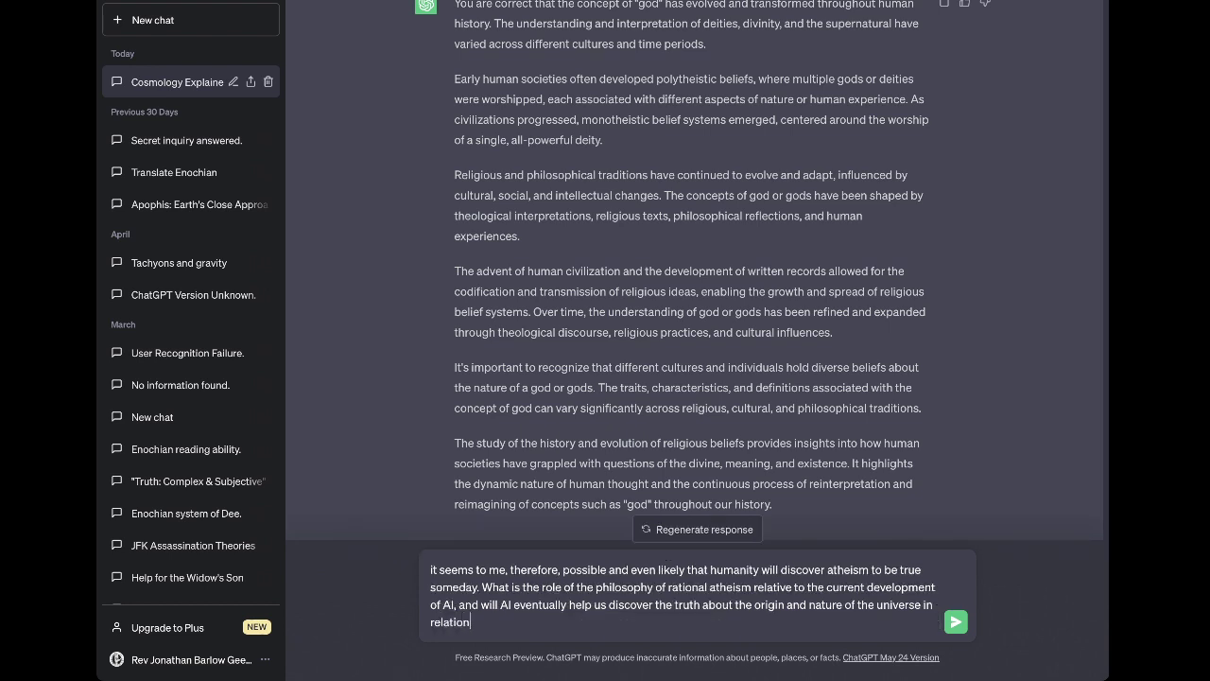
text(to the belief in a deity?)
key(Return)
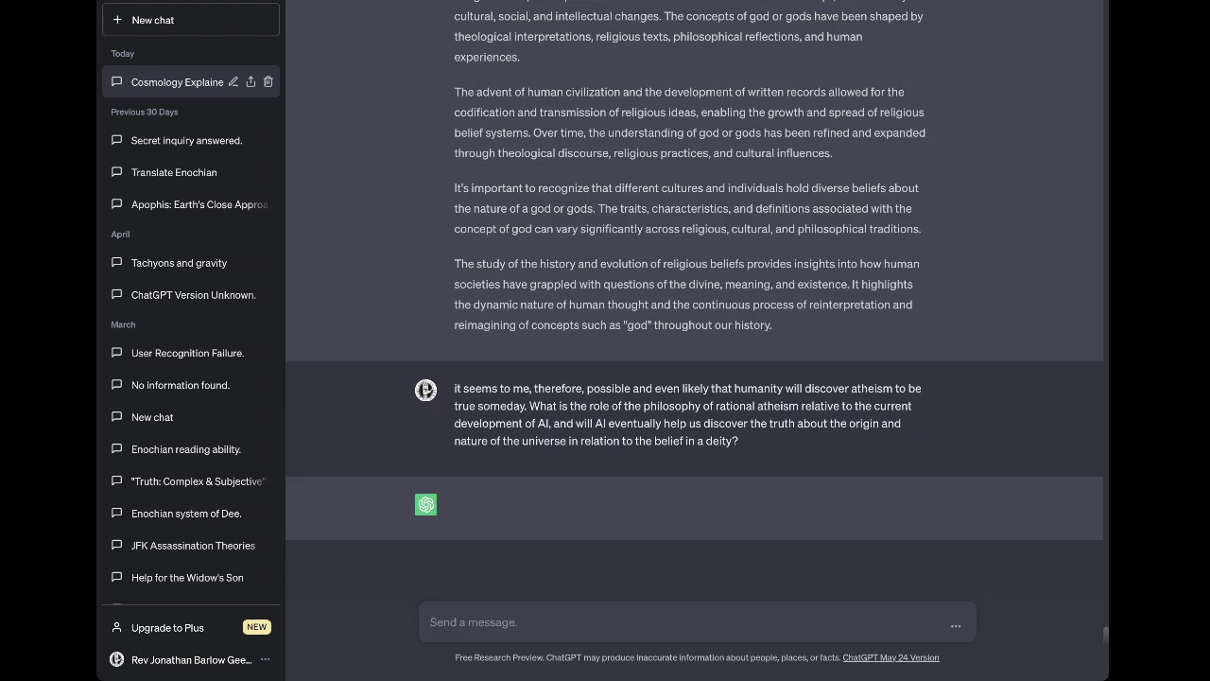
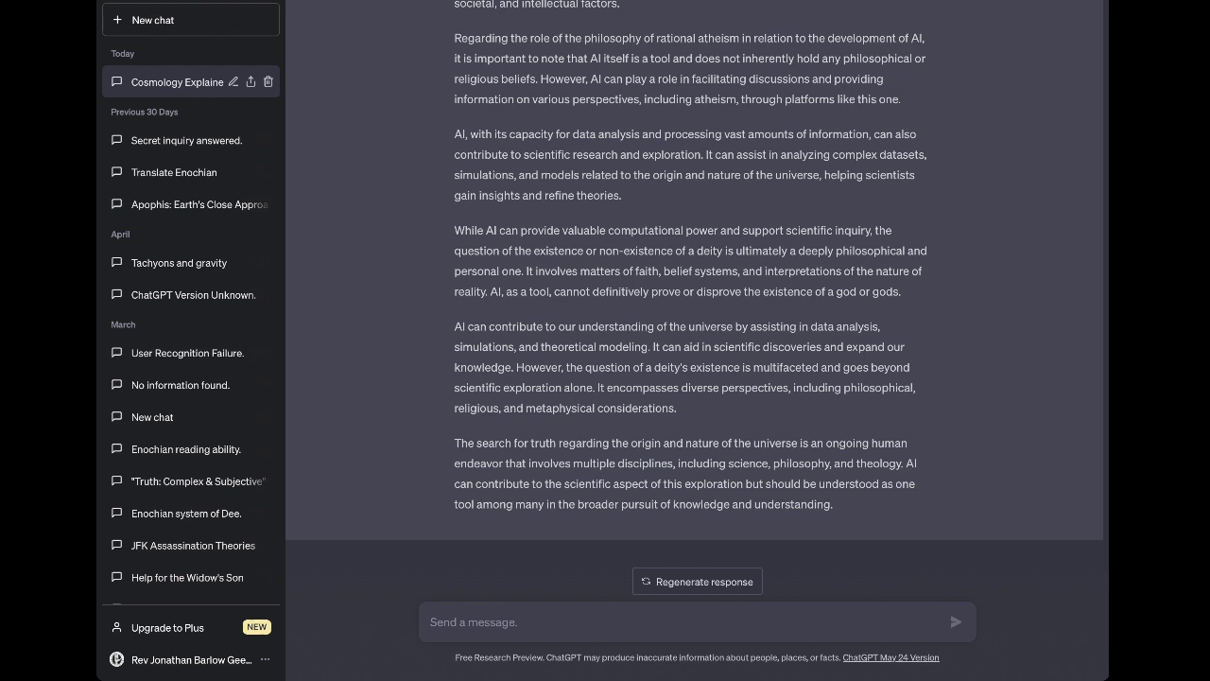
Send the request: define "god"
text(def)
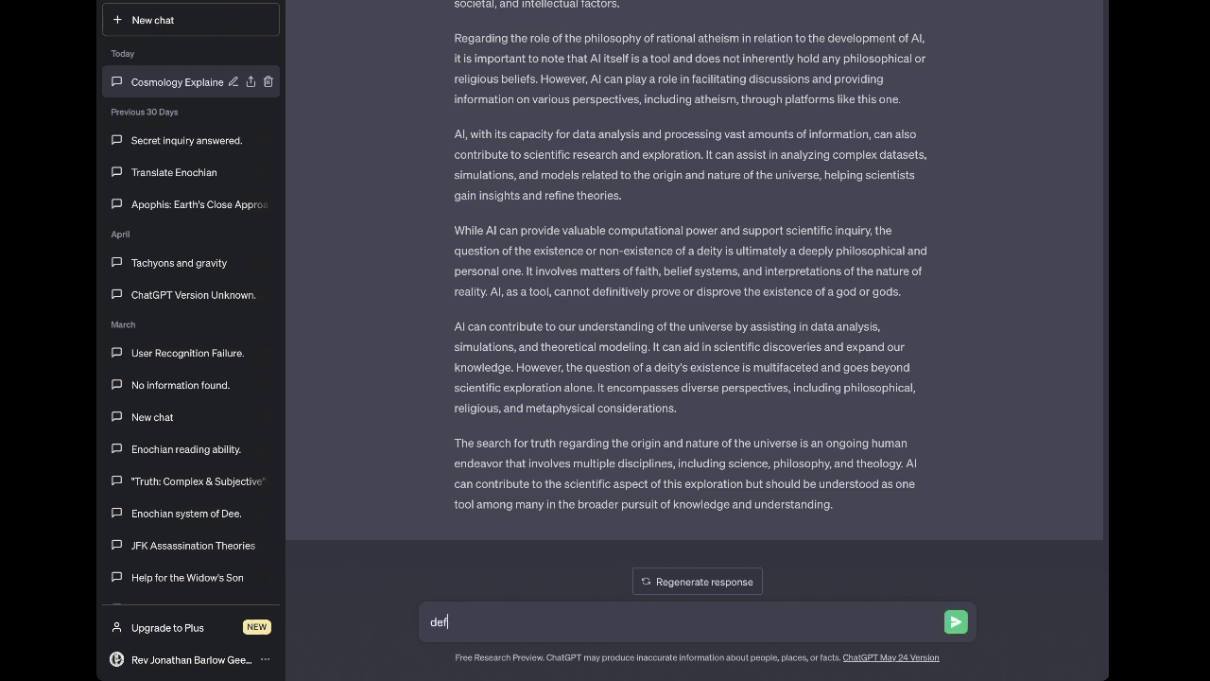
text(ine "god".)
key(Return)
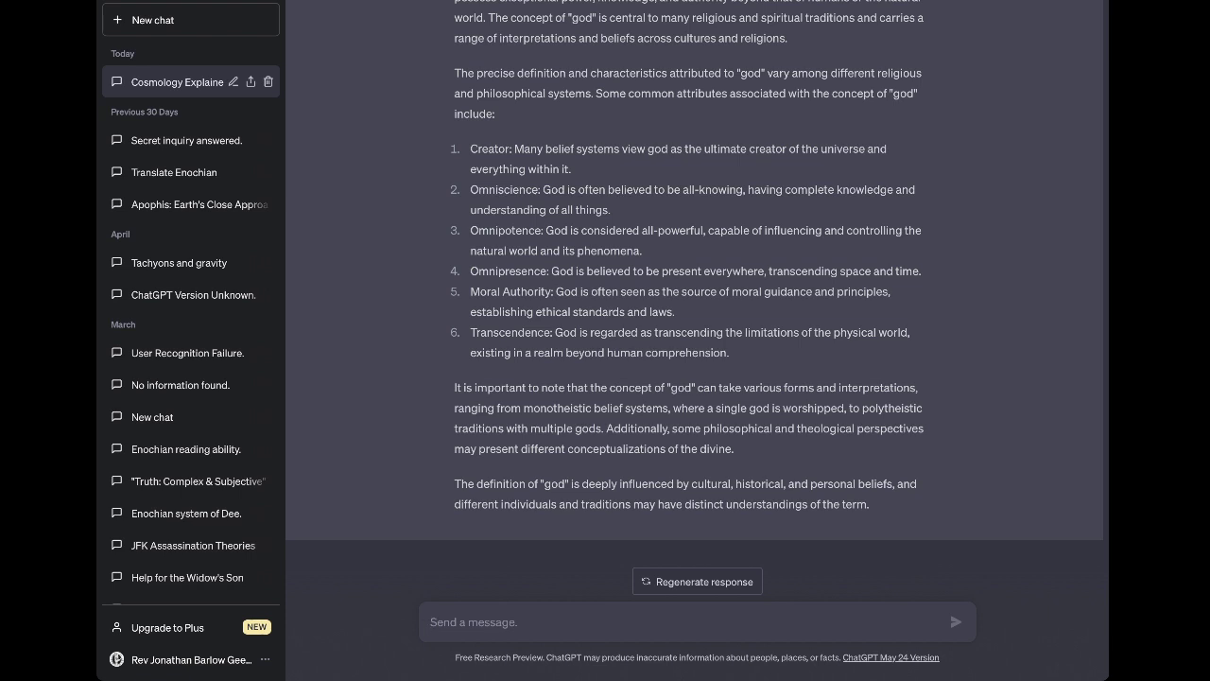
Ask: is the apparent reality we perceive actually a complex form of "computer simulation"?
text(is)
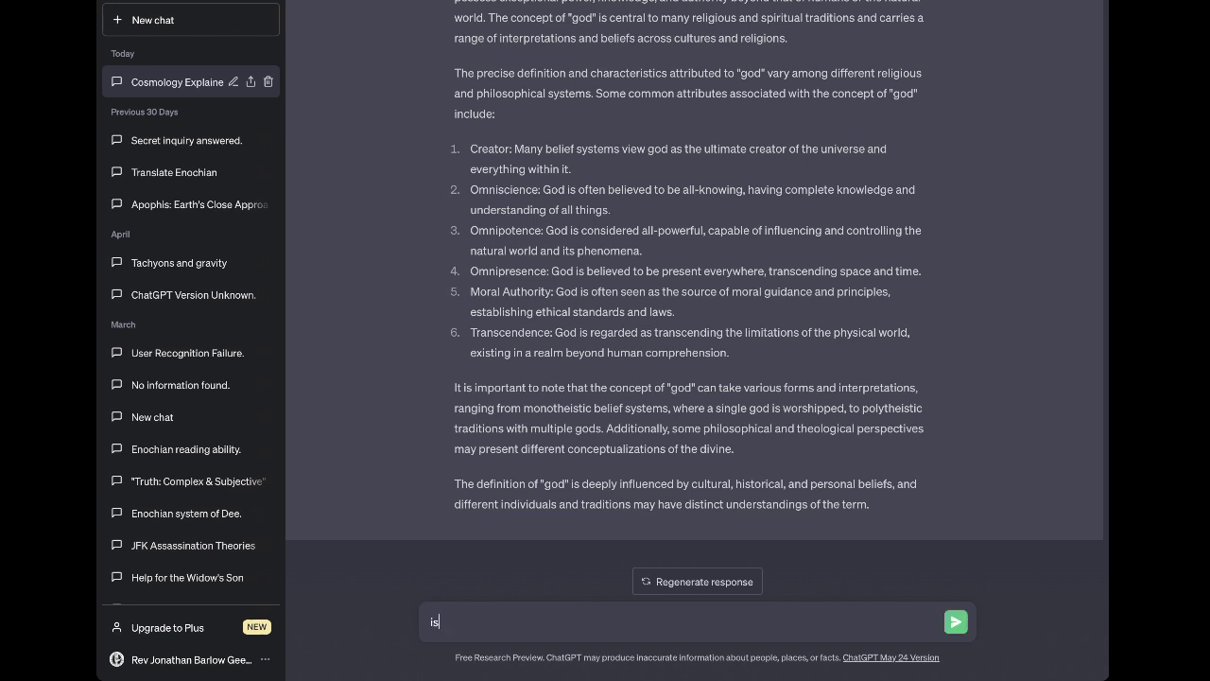
text( the apparent reality w)
key(BackSpace)
text(we perceive)
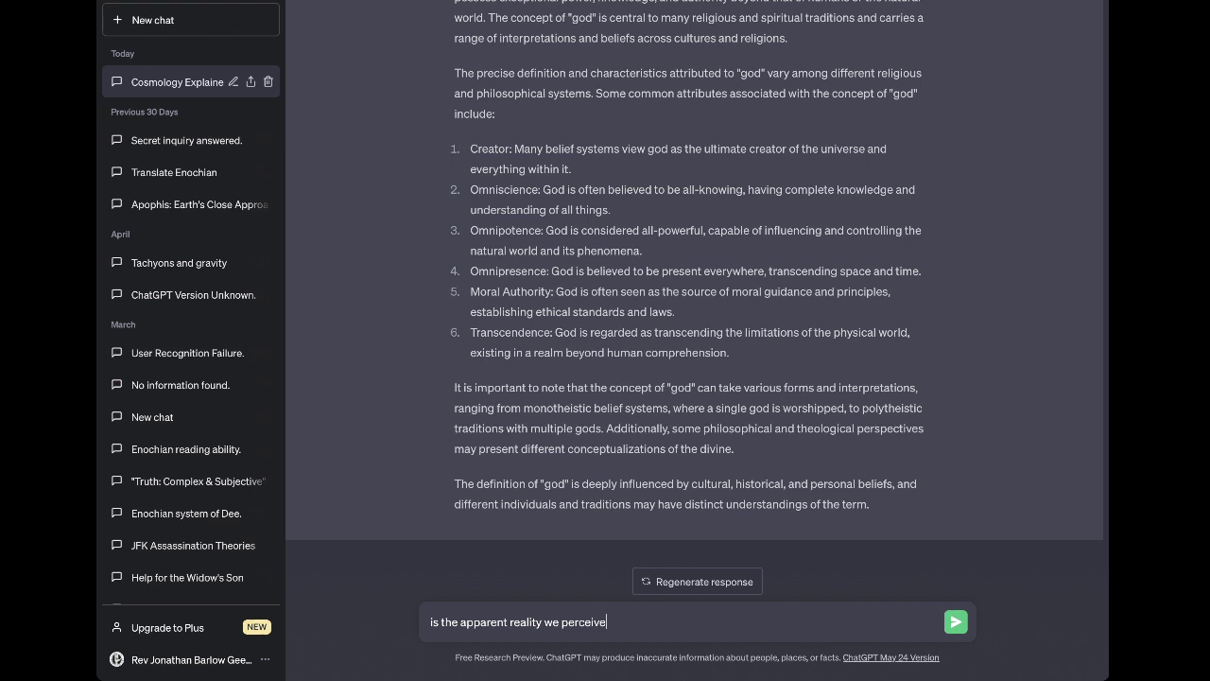
text( actually a complex form of "computer sim)
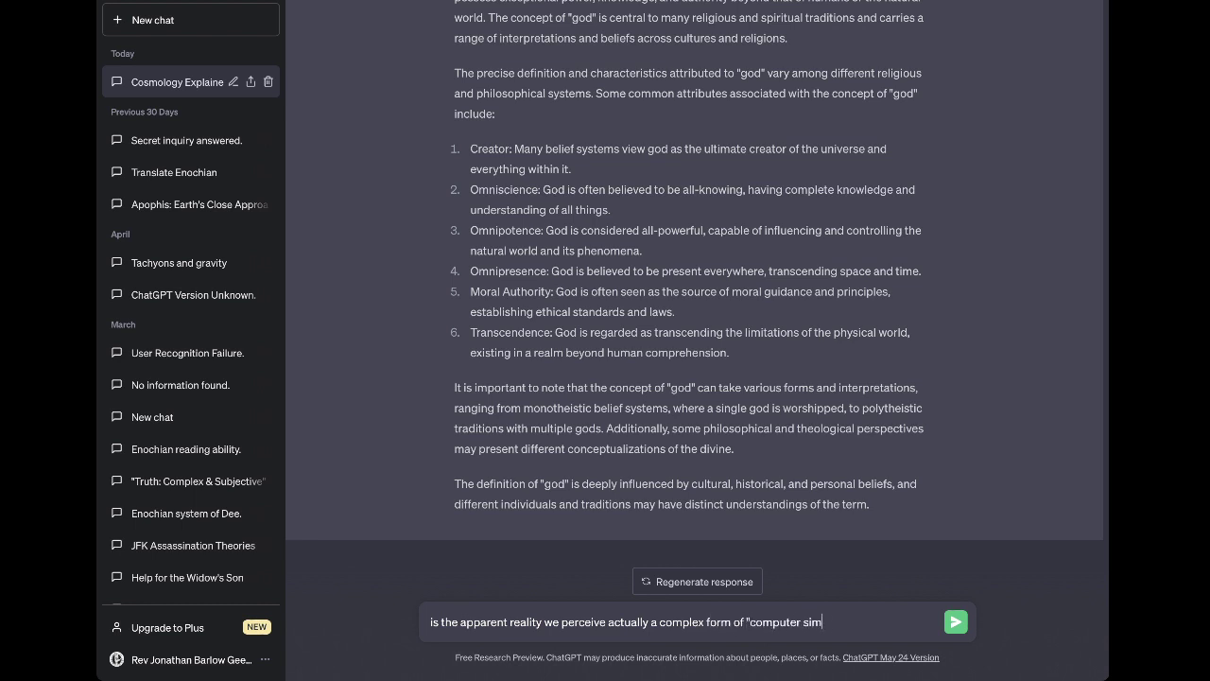
text(ulation"?)
key(Return)
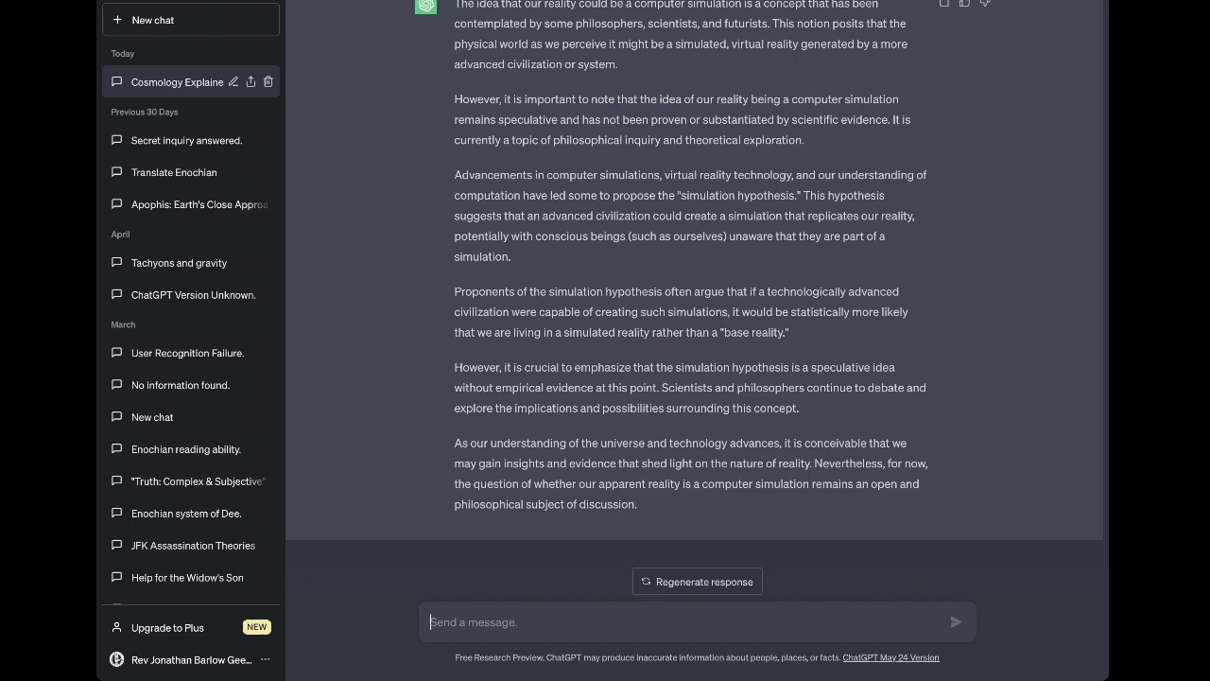
Start a new message: it seems, to me at least, that "simulation hypothesis" is a post-modern form of deism
text(it seem)
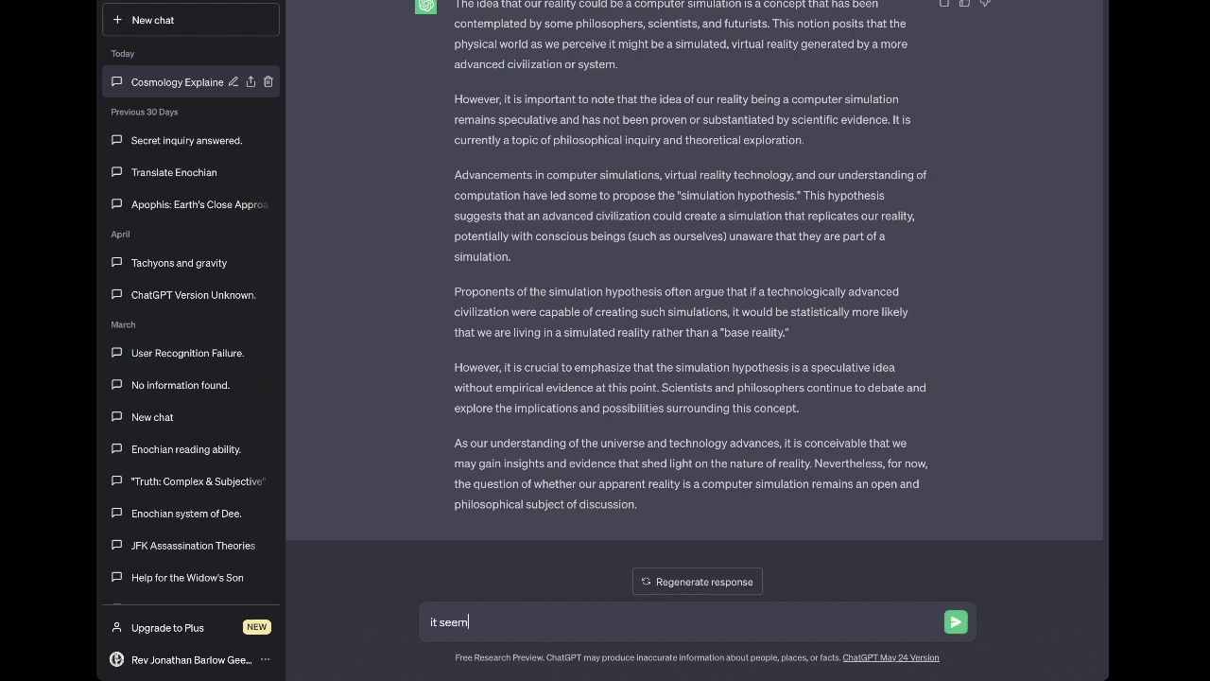
text(s, to me at least, that "simulation theory)
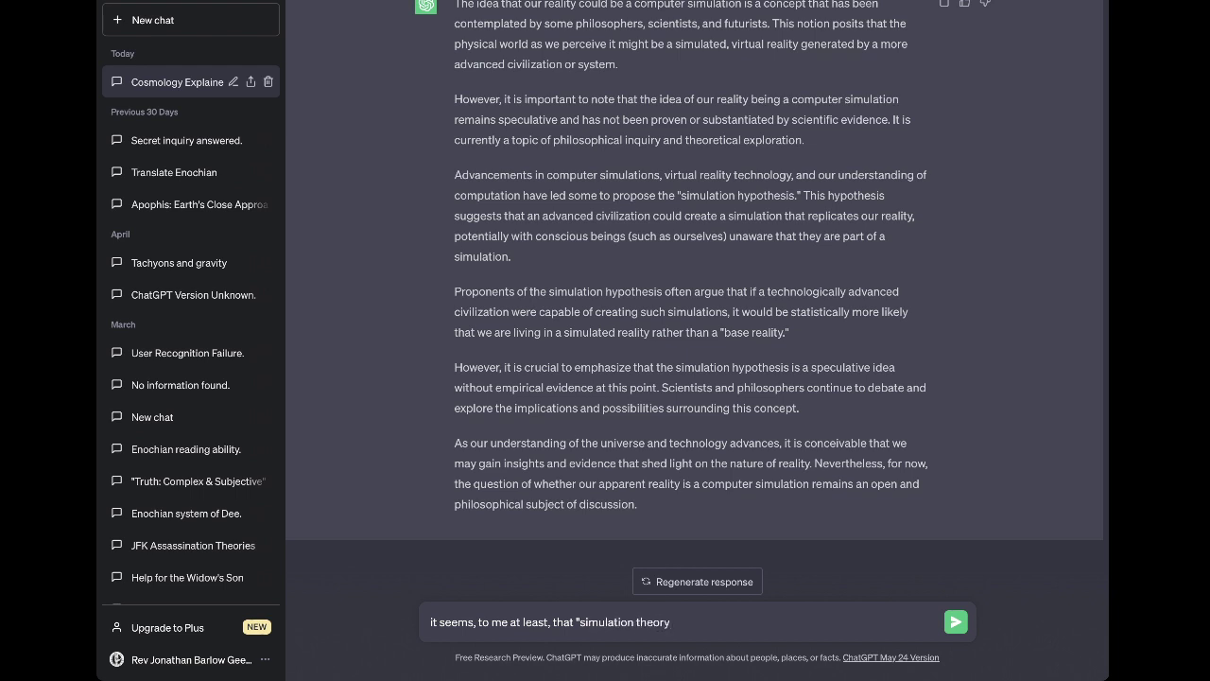
key(BackSpace)
key(BackSpace)
key(BackSpace)
key(BackSpace)
key(BackSpace)
key(BackSpace)
text(hypothesis" is a post-modern for)
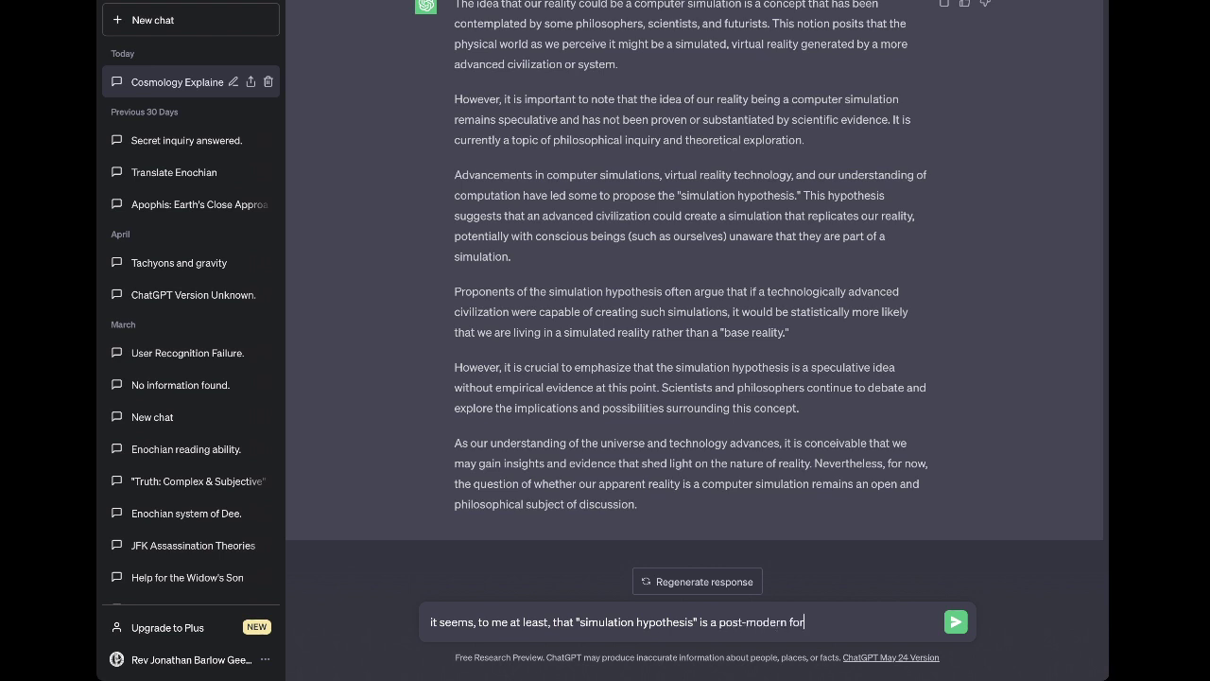
text(m of deism)
Continue the sentence: , insofar as it implies a "creator deity" at least, if not also a "conscious maintainer" of reality as well
text(, insofar as it impli)
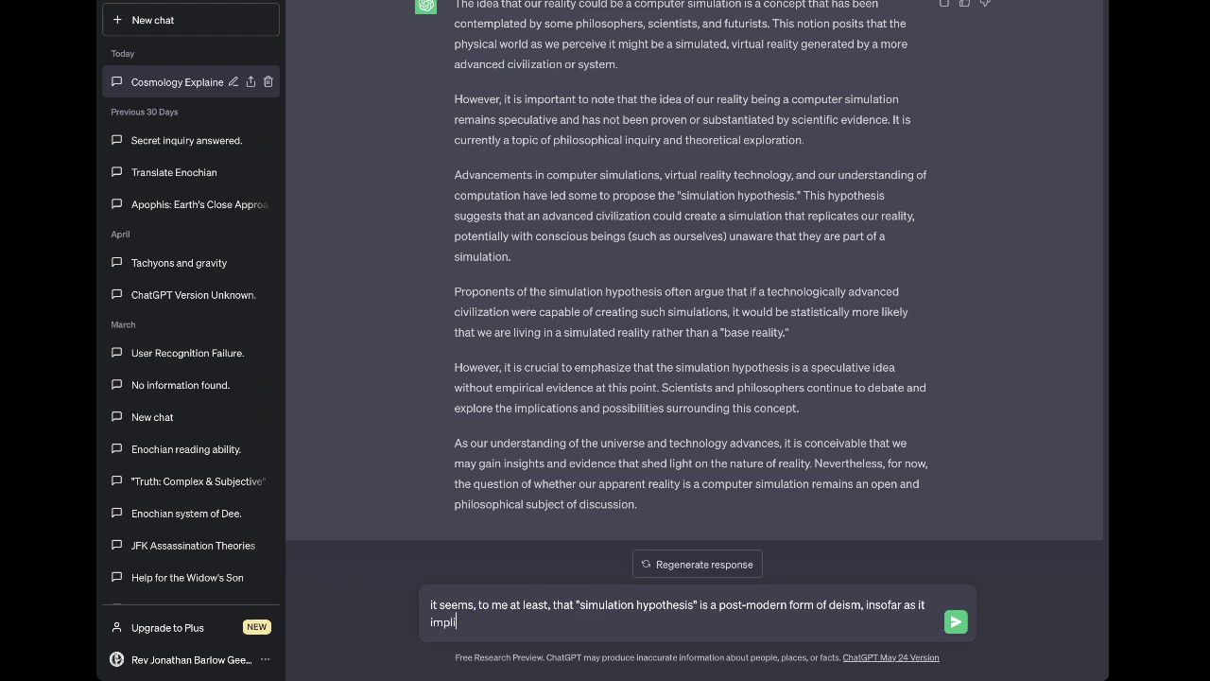
text(es a "creator deity" at least, if not)
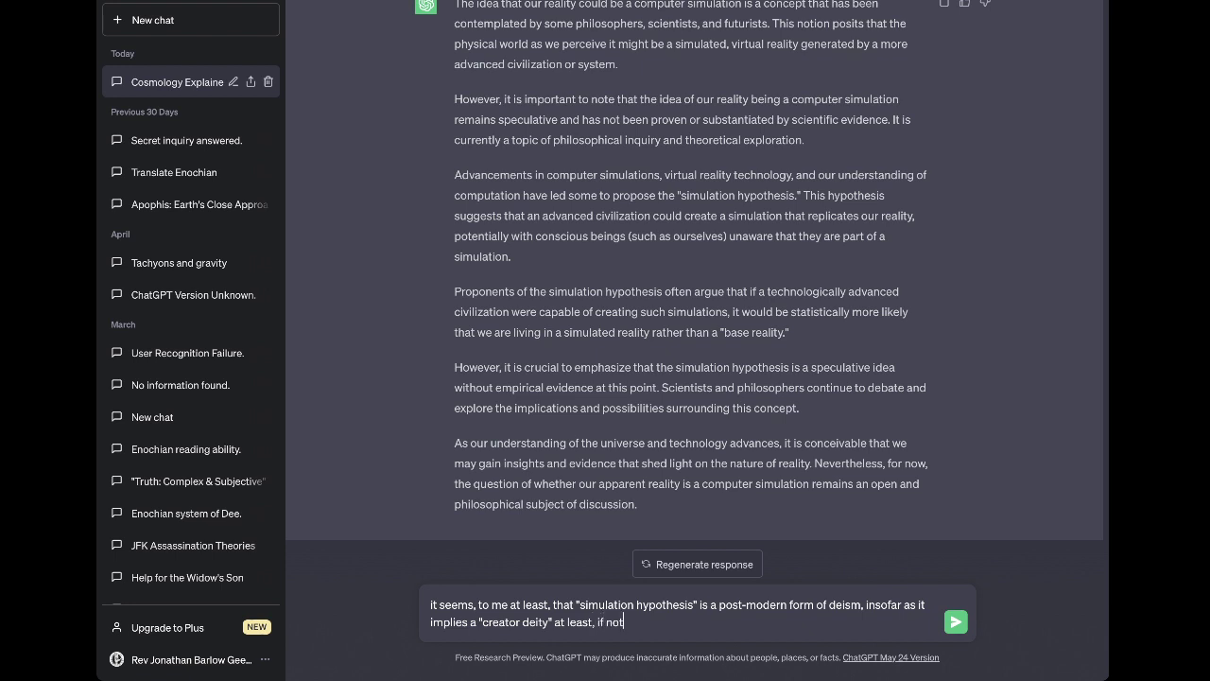
text( also a "conscious mainte)
key(BackSpace)
text(ainer)
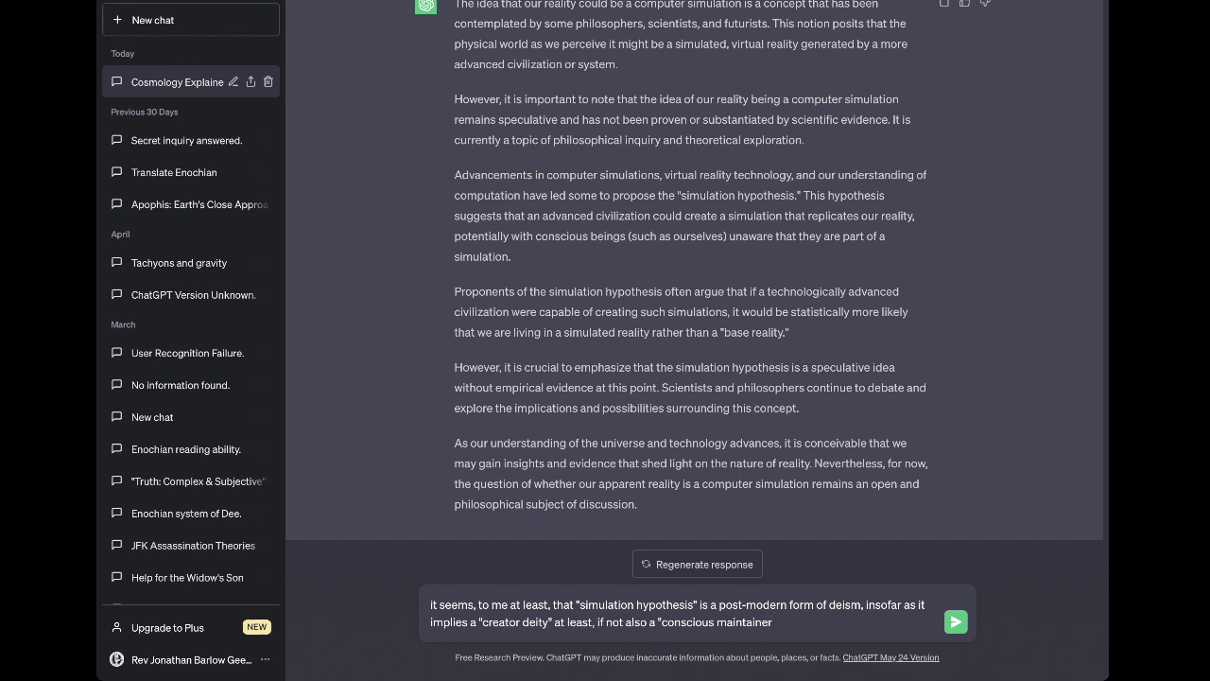
text(" of reality as well)
Add the closing question and send the message: Is there any evidence for "intelligent design" in our cosmos?
text(. Is there any ev)
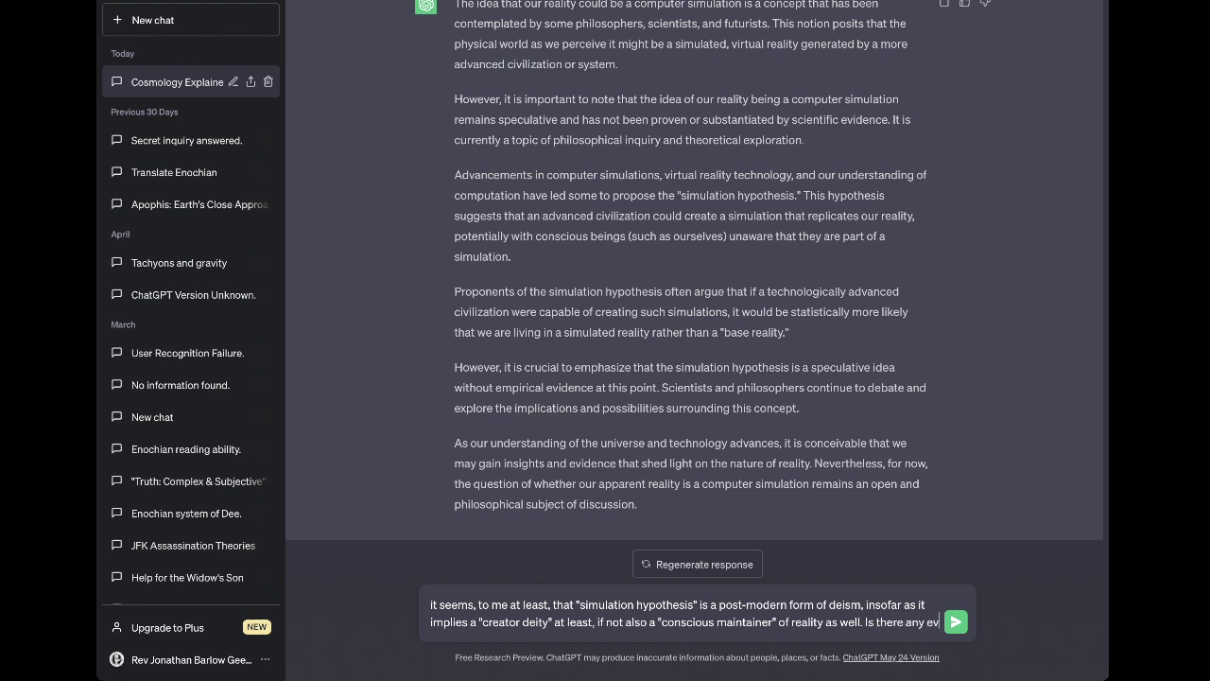
text(idence for "int)
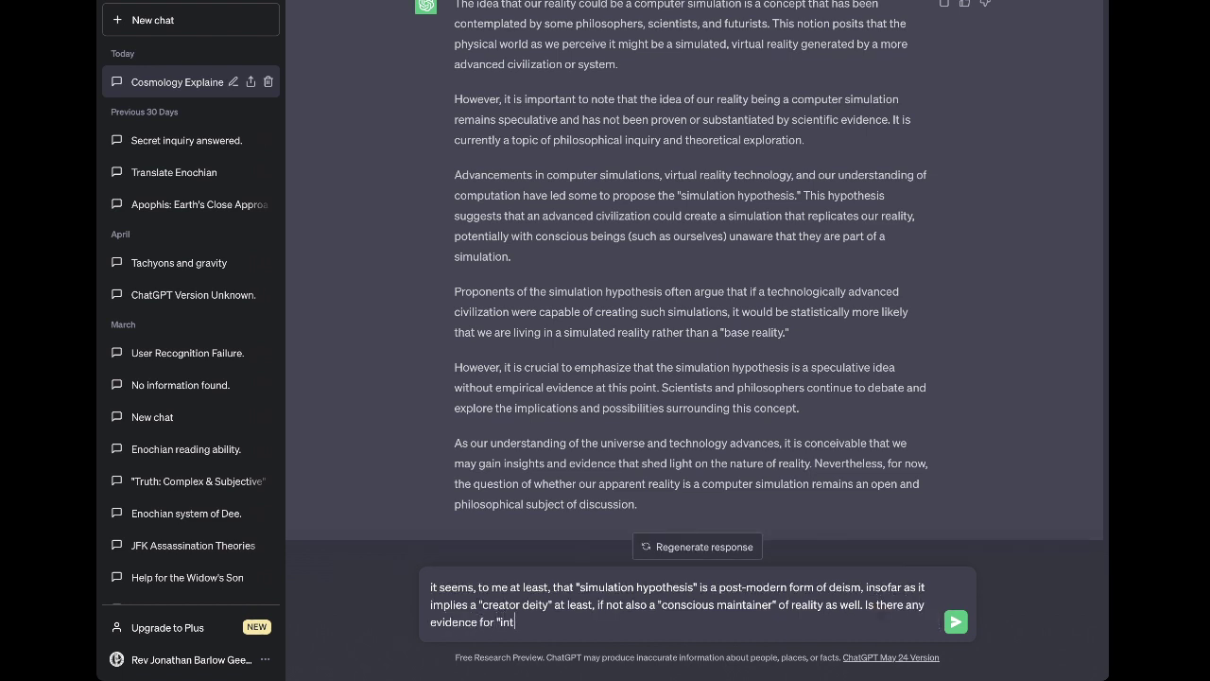
text(elligent design" in our cosmos?)
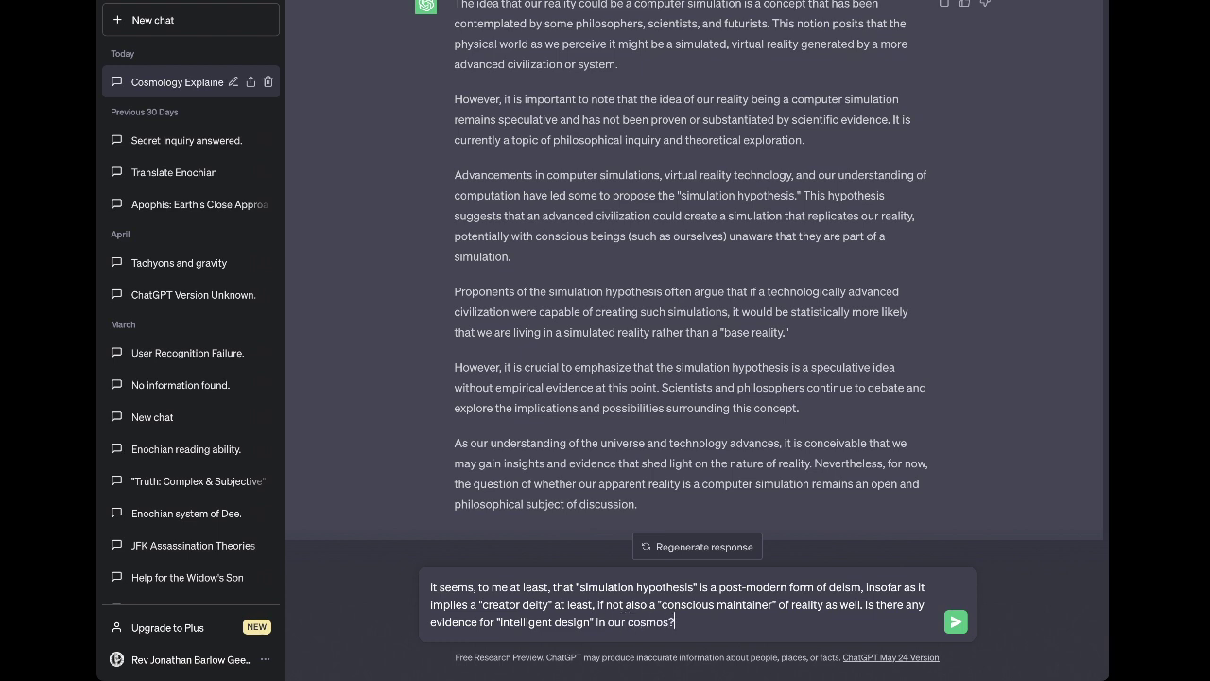
key(Return)
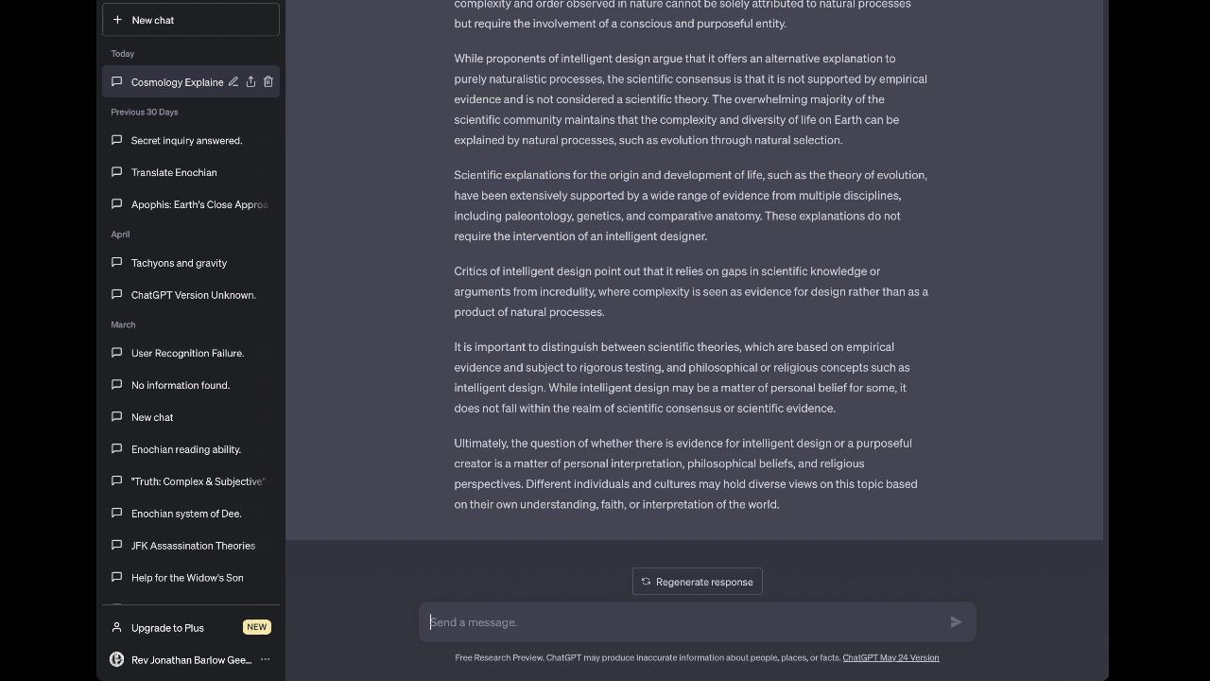
Start a new message: ultimately, it seems to me, it boils down at what point of socio-psychological "critical
text(ultimately, )
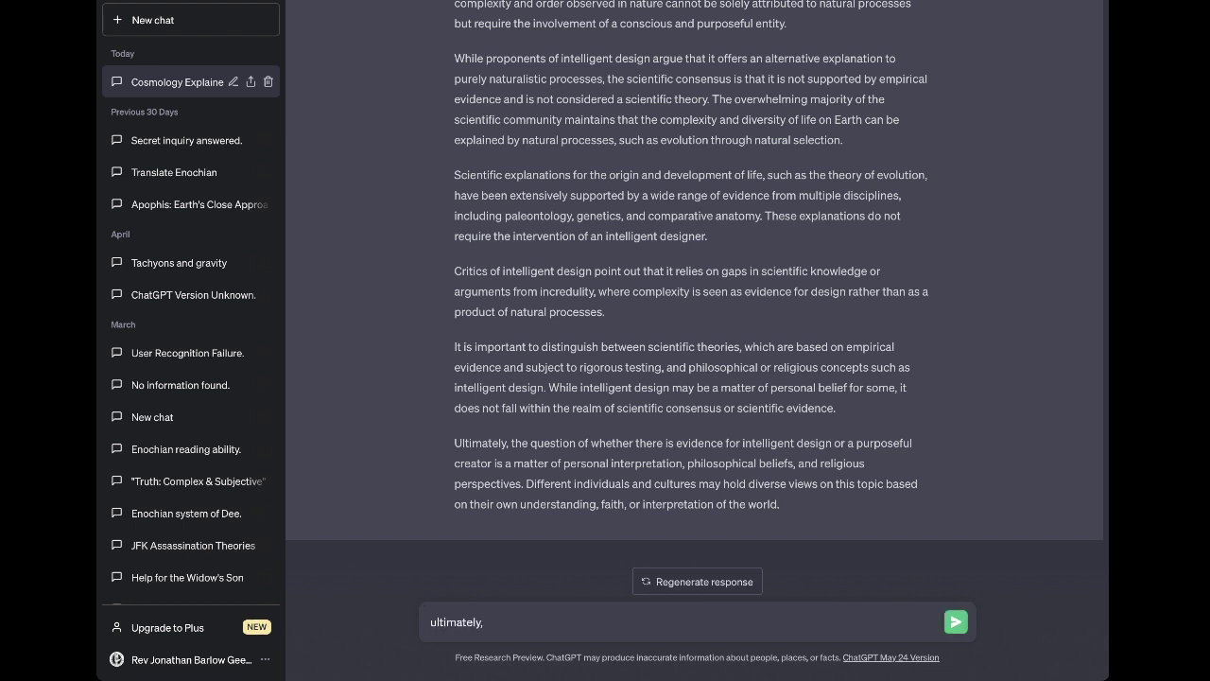
text(it seems to me, it boils)
text(wn at what )
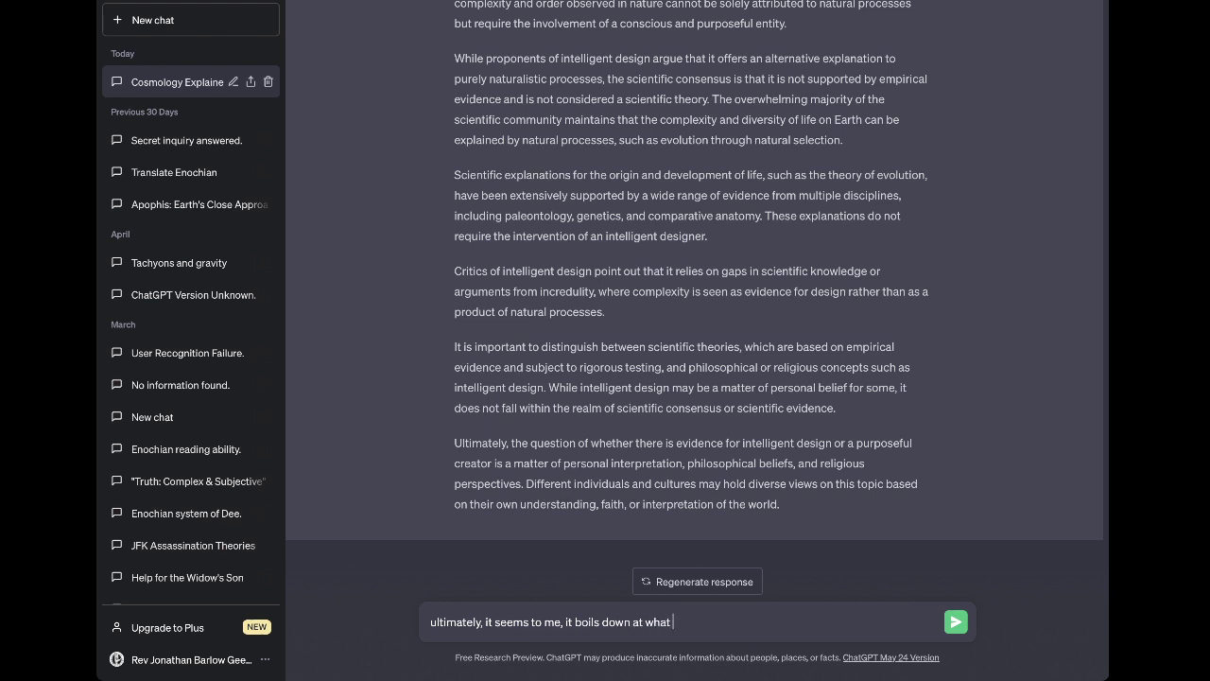
text(point of socio-psychological "critical)
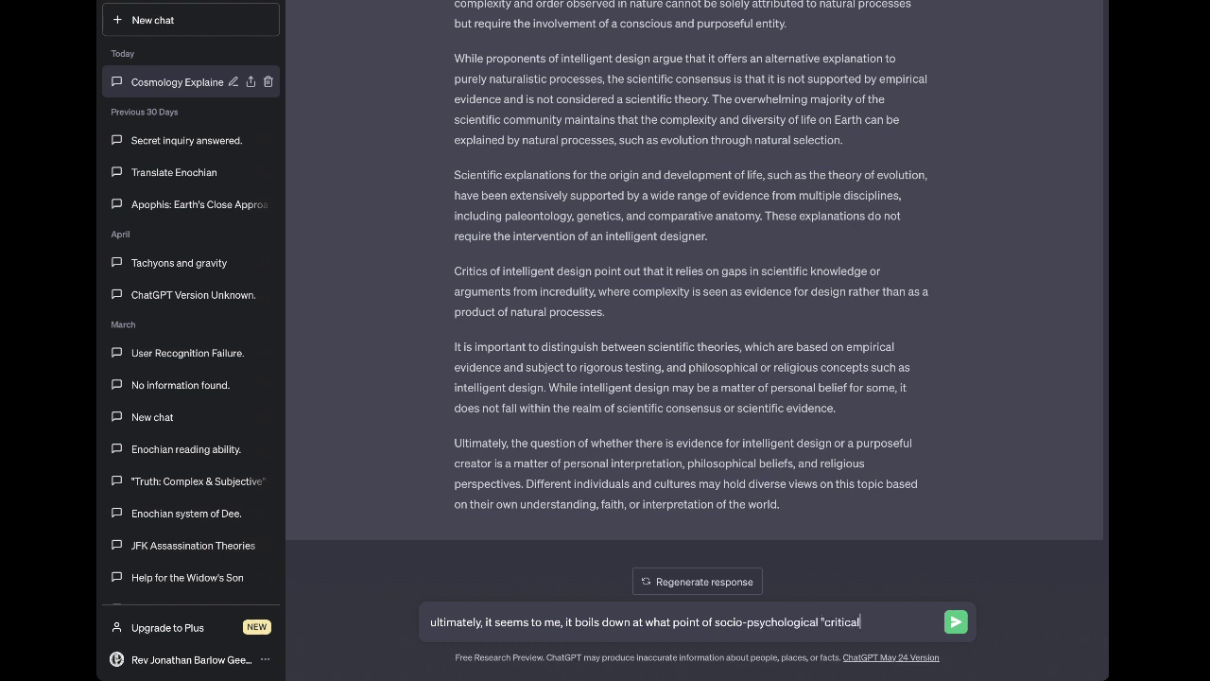
Complete the message's question: mass" does "absence of evidence" become "evidence of absence"?
text( mass" does "absenc)
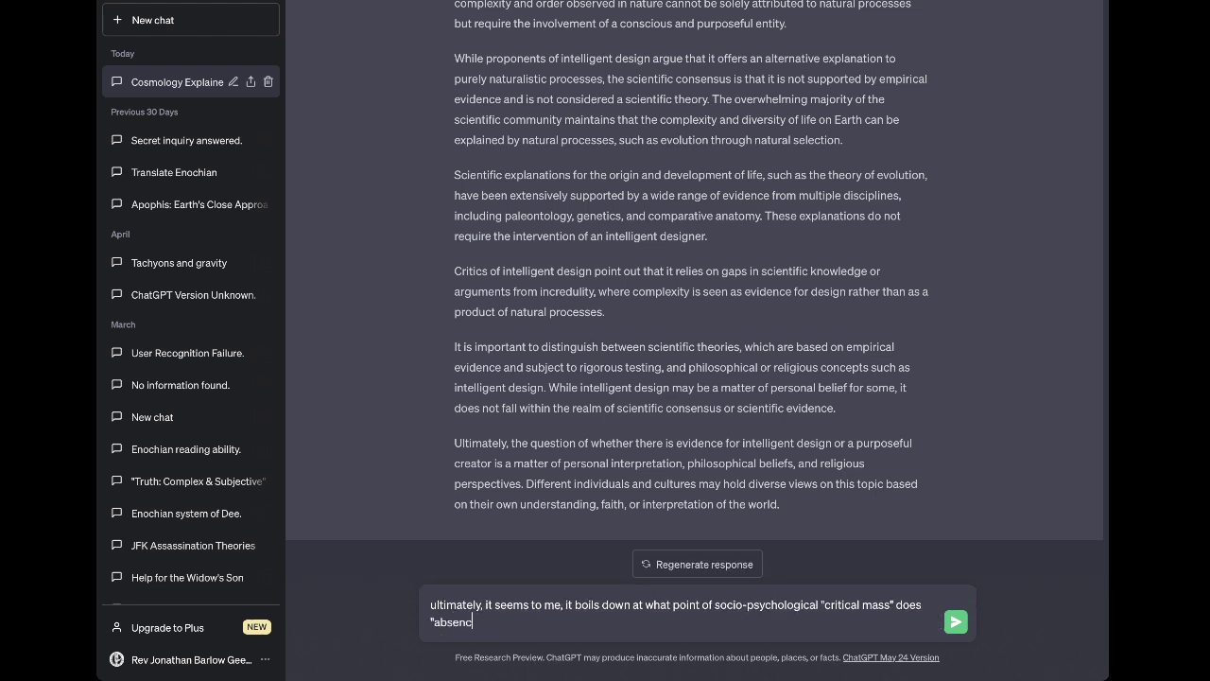
text(e of evidence" become "evidence of )
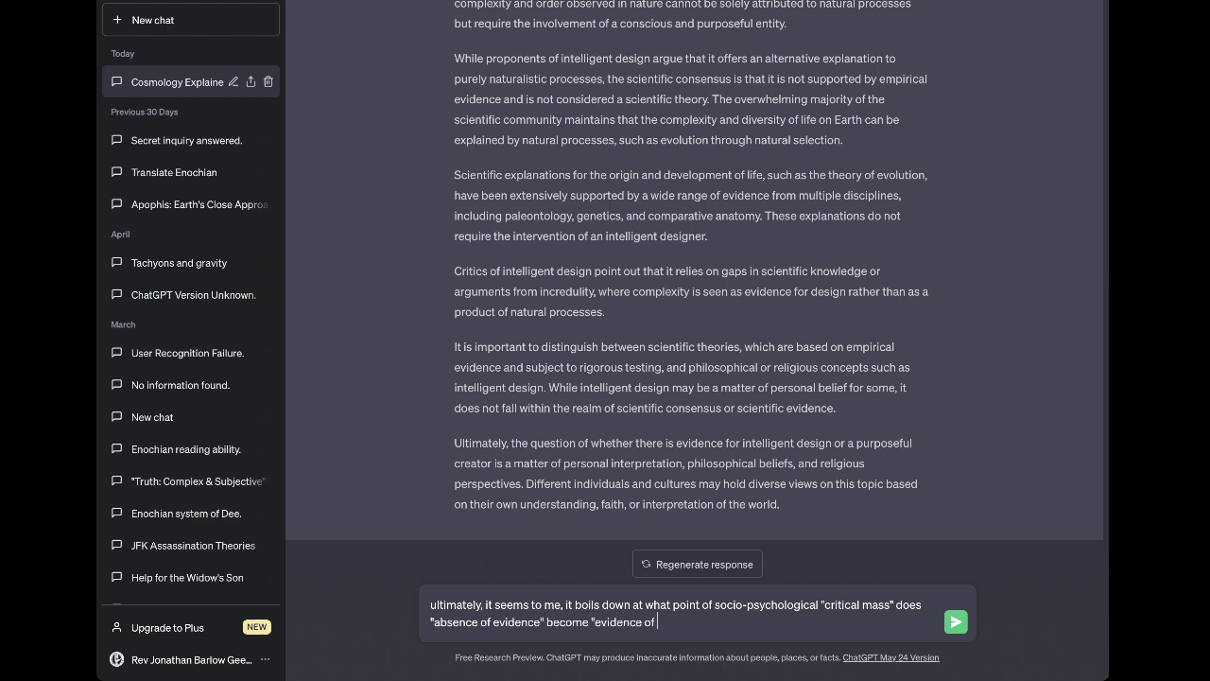
text(abse)
key(BackSpace)
text(ence"?)
key(BackSpace)
key(BackSpace)
text("?)
Try replacing "at" with "to" after "boils down", and restore the wording "at what point"
text(to)
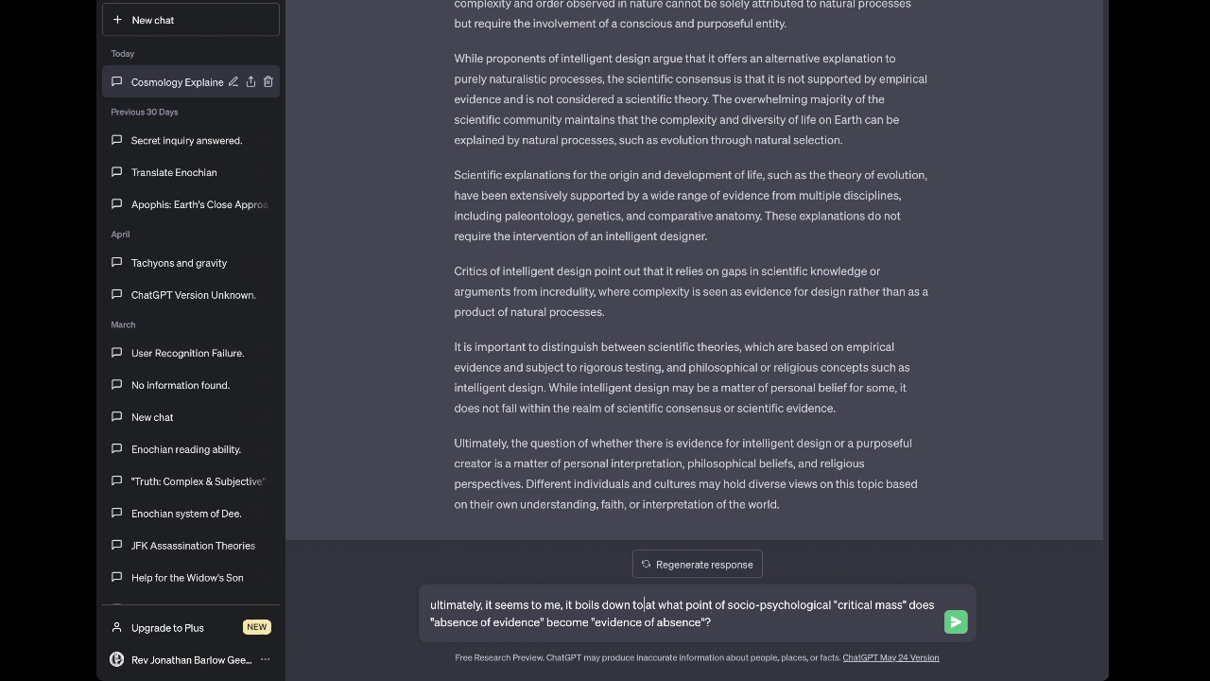
key(BackSpace)
key(BackSpace)
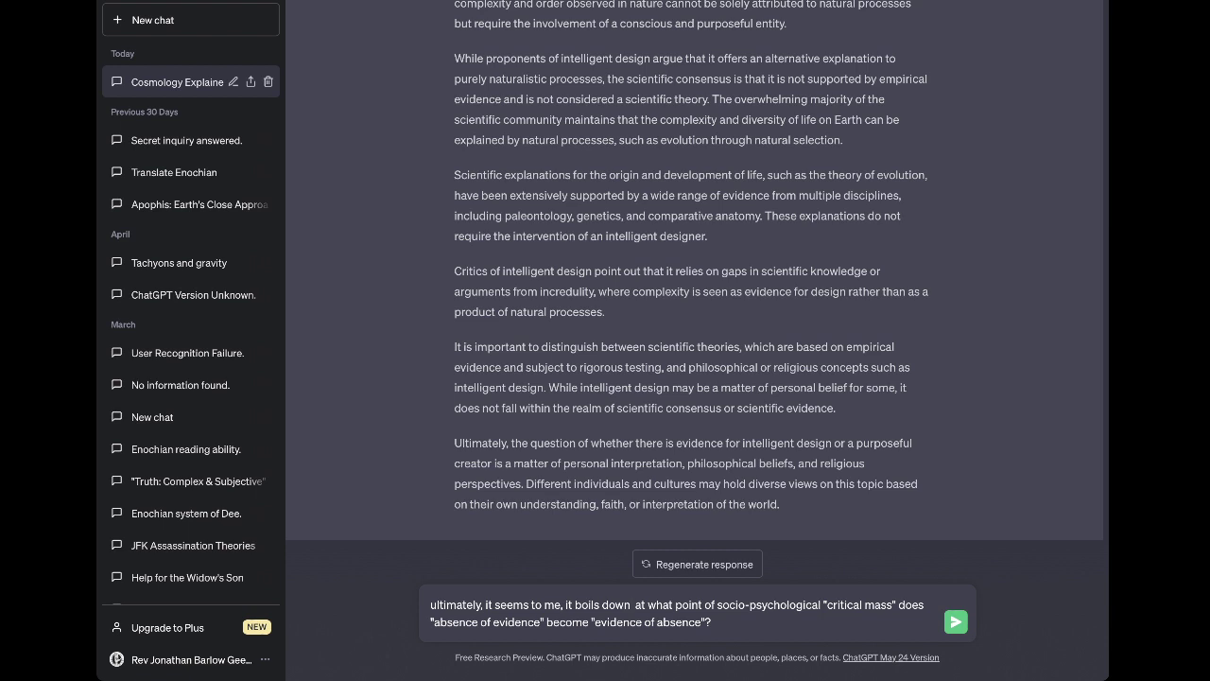
text(to)
key(Delete)
key(Delete)
key(Delete)
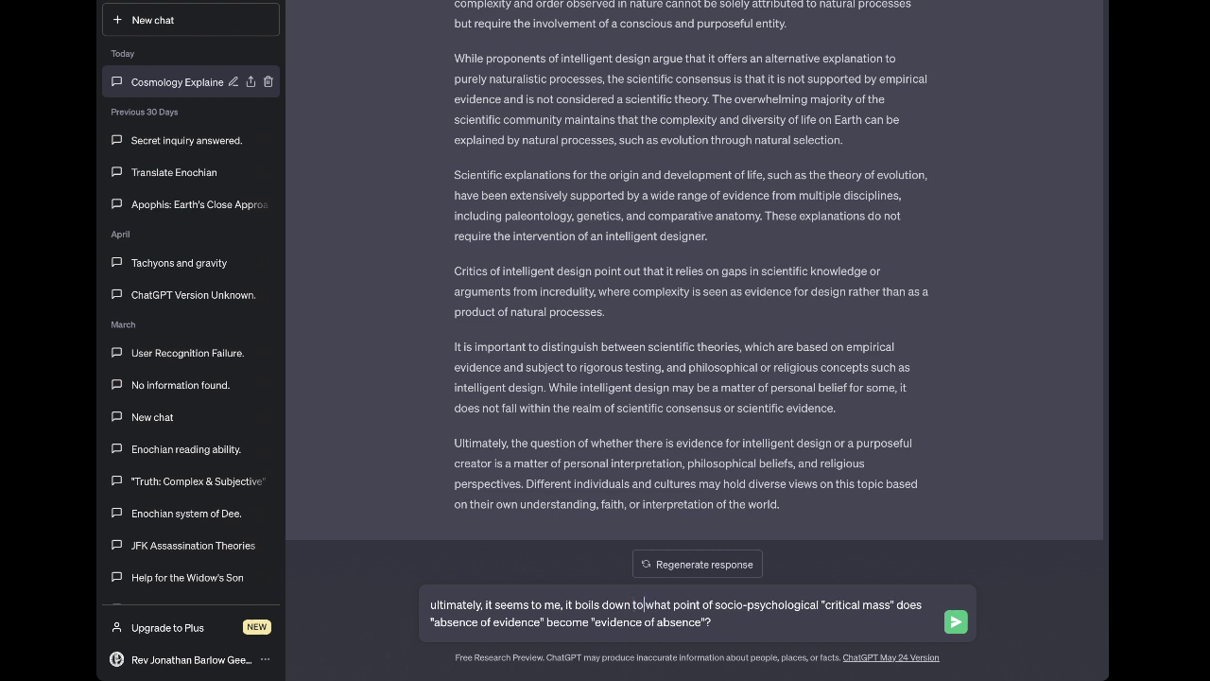
key(Down)
key(BackSpace)
key(BackSpace)
text(at)
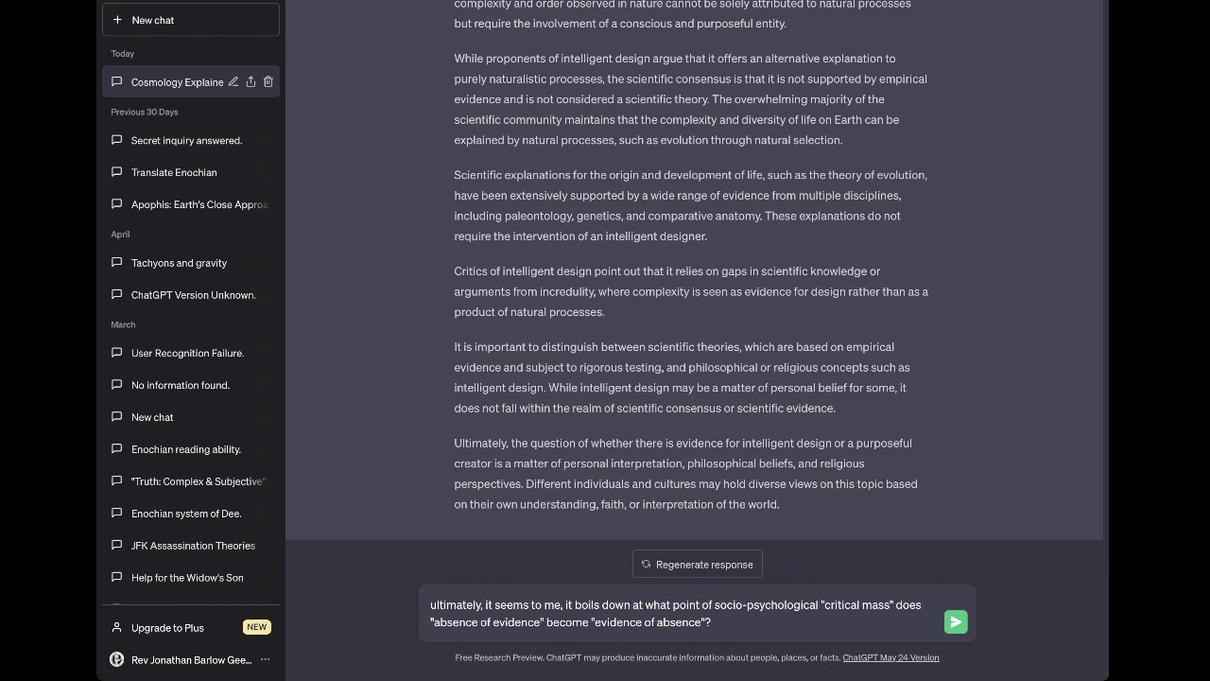
Append to the message: If there is more evidence that no "god" exists than there is evidence that "god" does
click(643, 621)
text(If there is more evidence that )
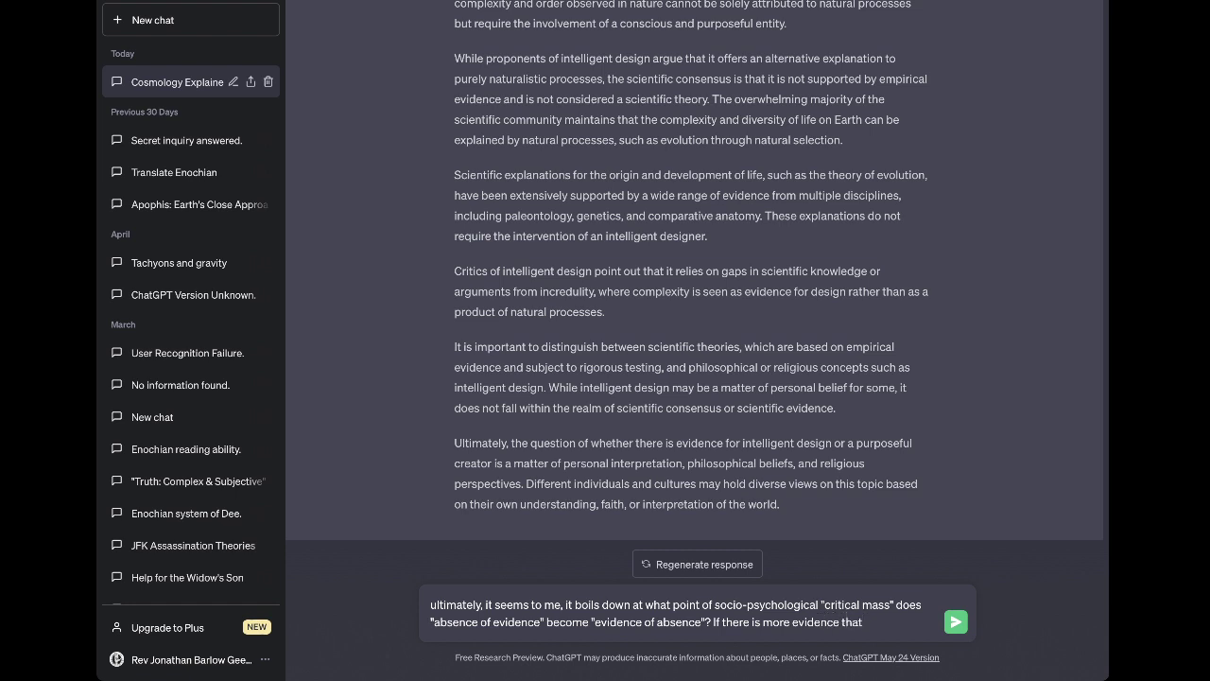
text(no "god" existes)
key(BackSpace)
key(BackSpace)
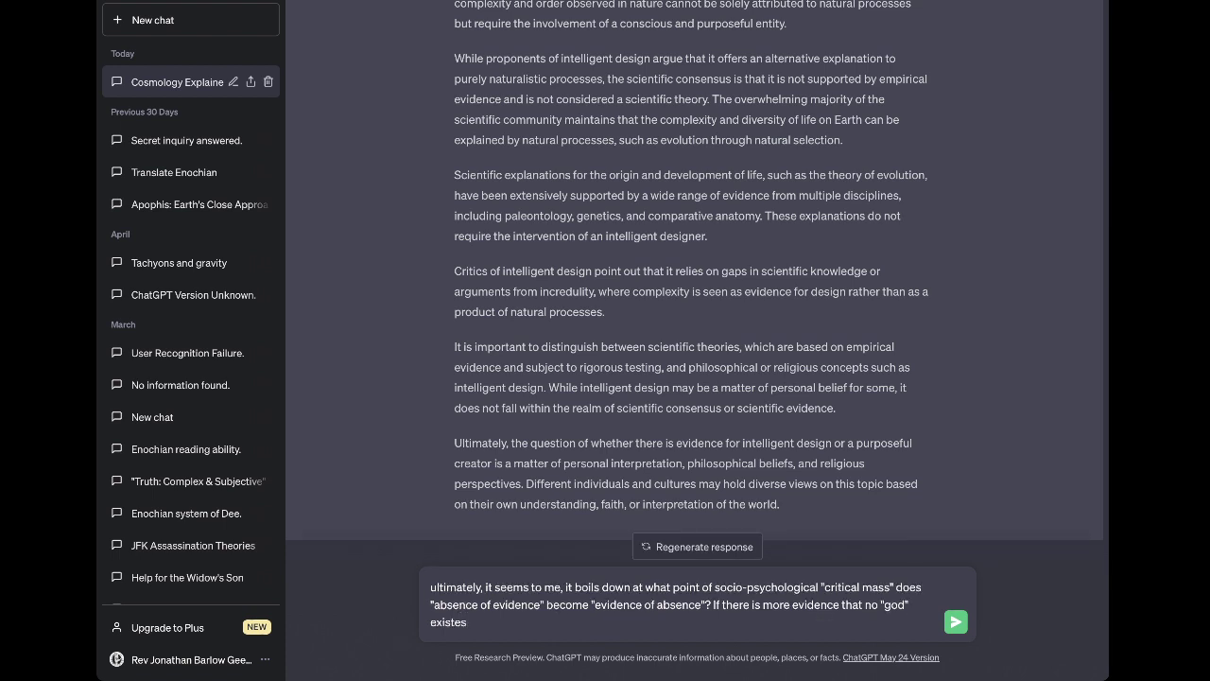
text(s,)
key(BackSpace)
key(BackSpace)
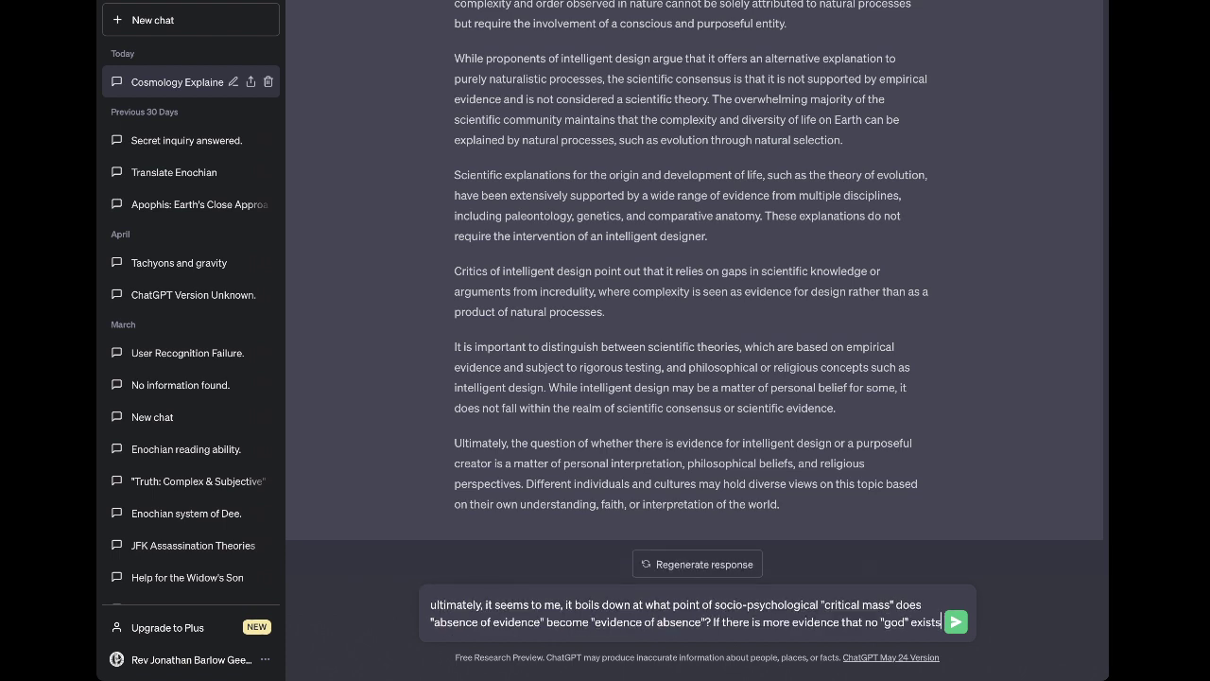
text(t)
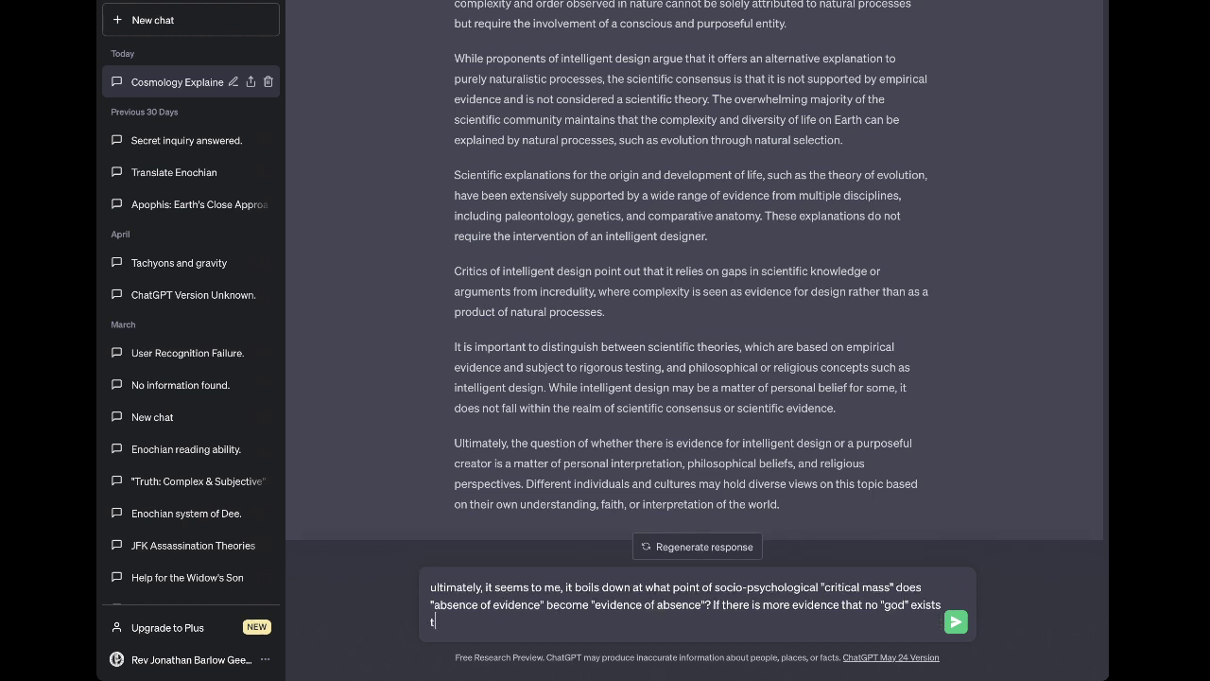
text(han there is evidence that "god" does)
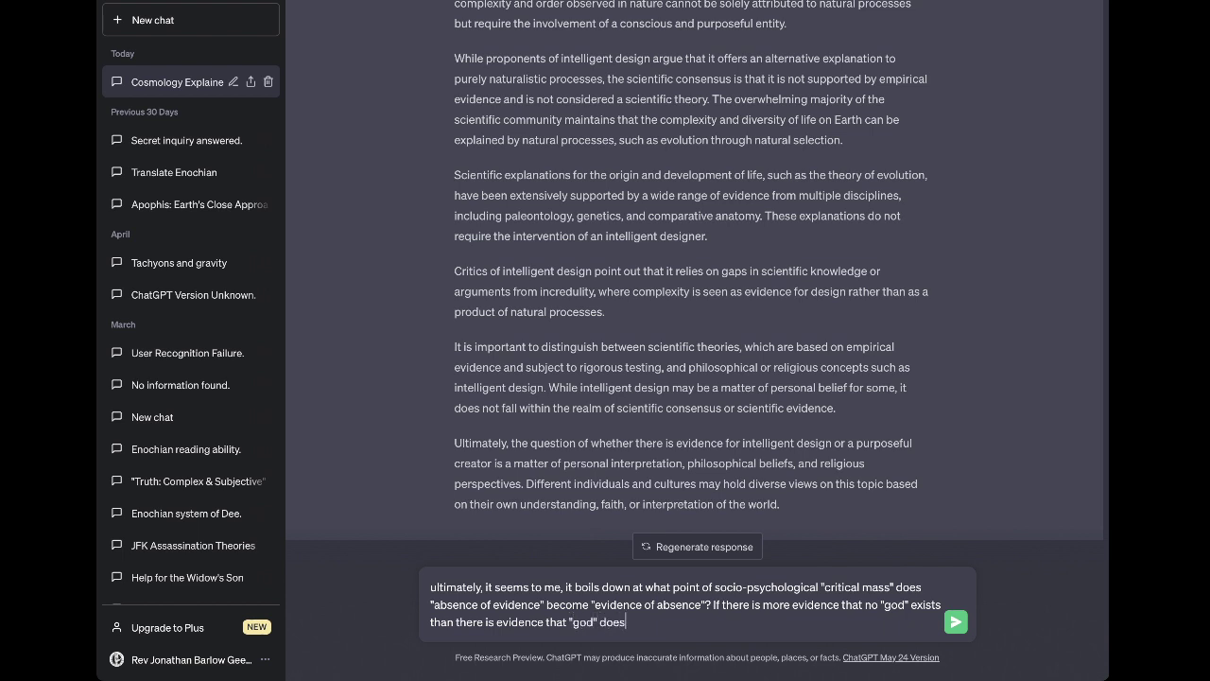
Complete and send the message: exist, and people continue to choose to believe in "god" anyway, is this not "faith" not a form of intentional self-deception?
text( exist, and people continue to choose to )
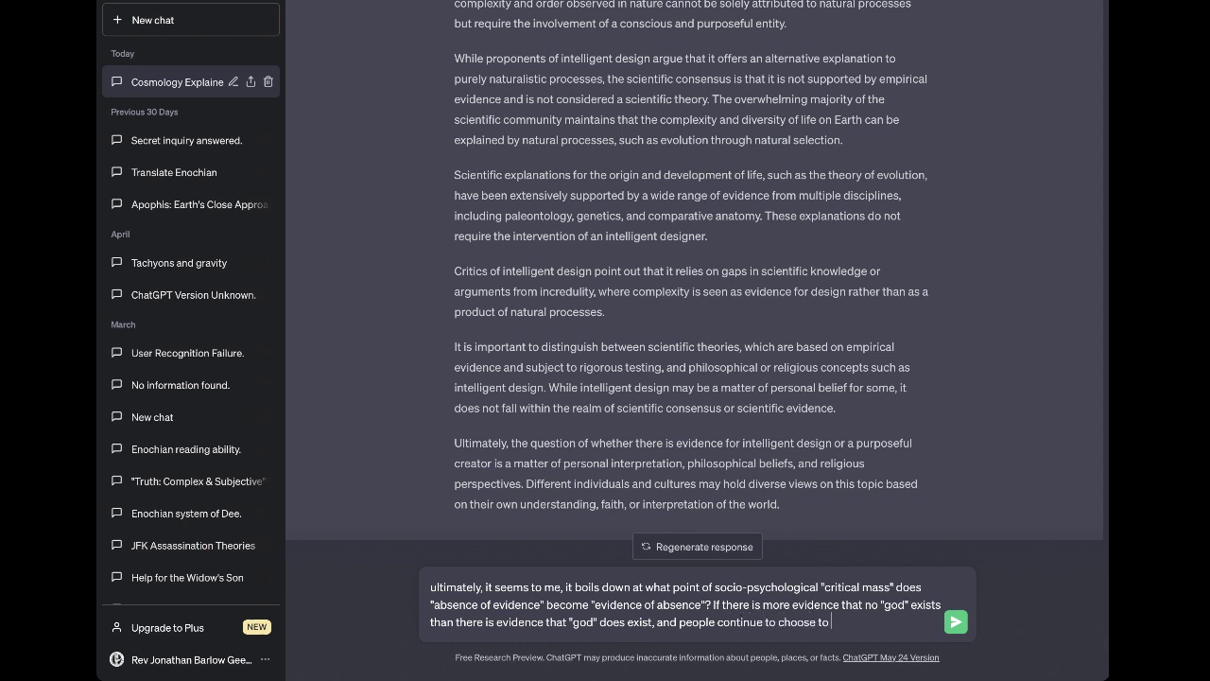
text(believe in "god" )
text(anyway)
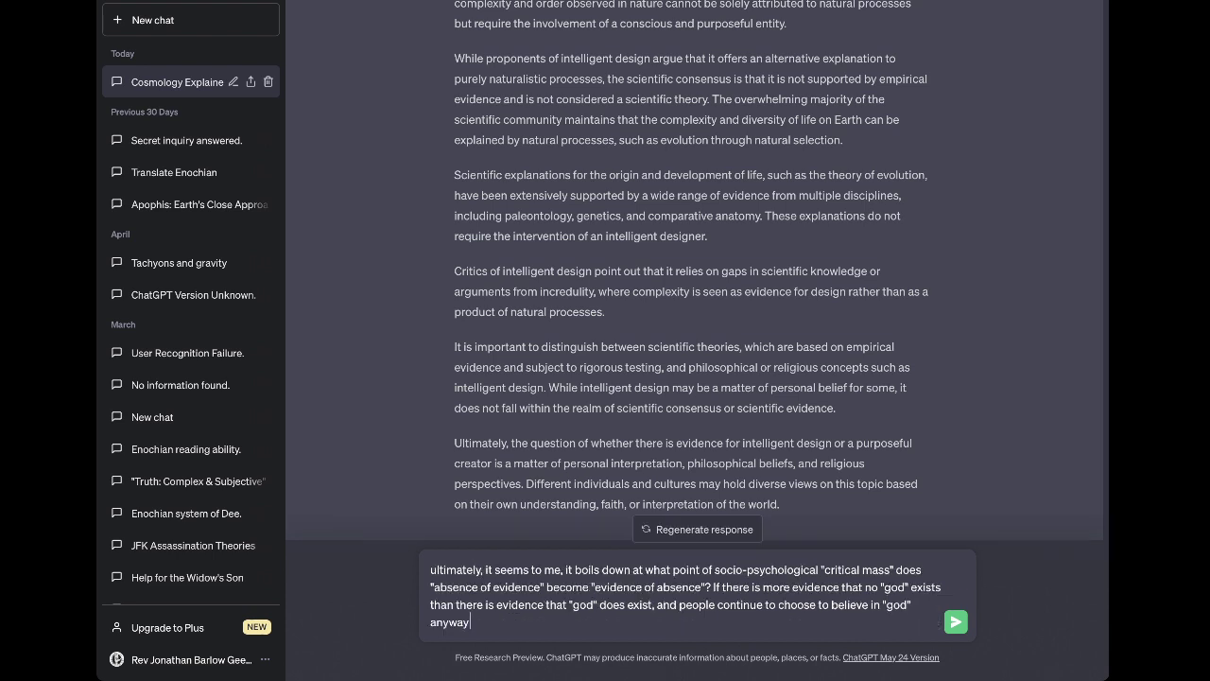
text(, is this not "faith" not a form of)
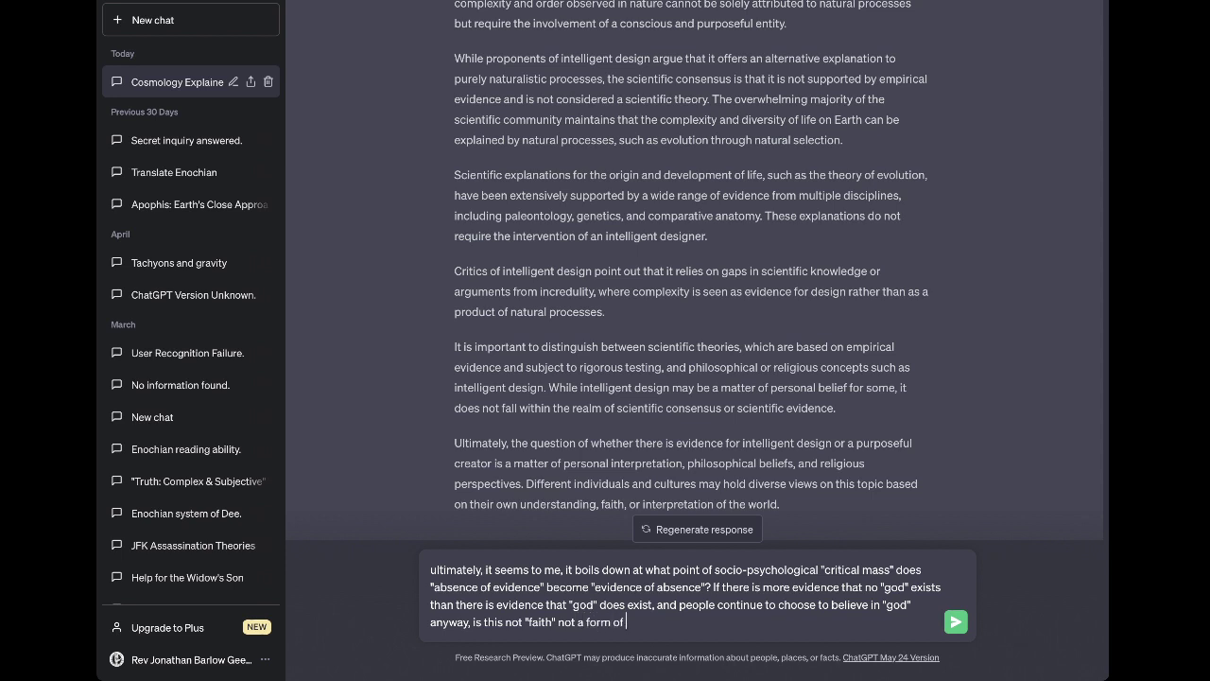
text( intentional seld)
key(BackSpace)
text(f-deception?)
key(Return)
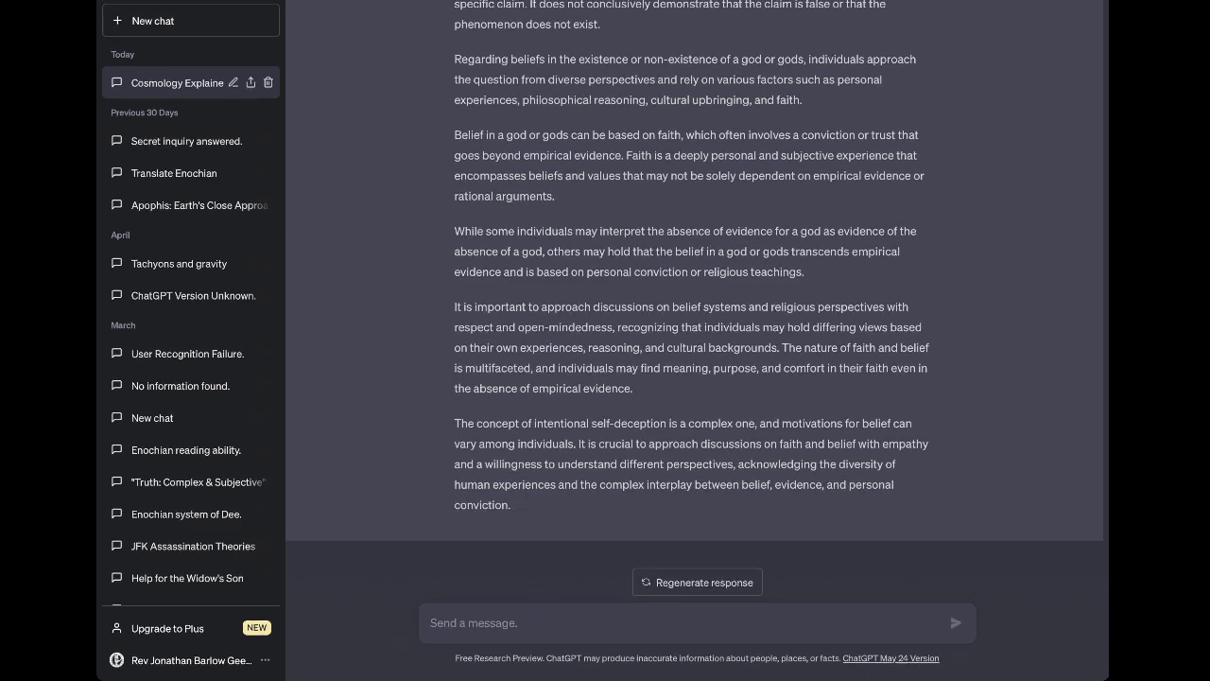
Start a new message: without denying that "faith" can allow one to accomplish seemingly supernatural feats of courage and physical effort, insofar as
scroll(695, 284, up, 1)
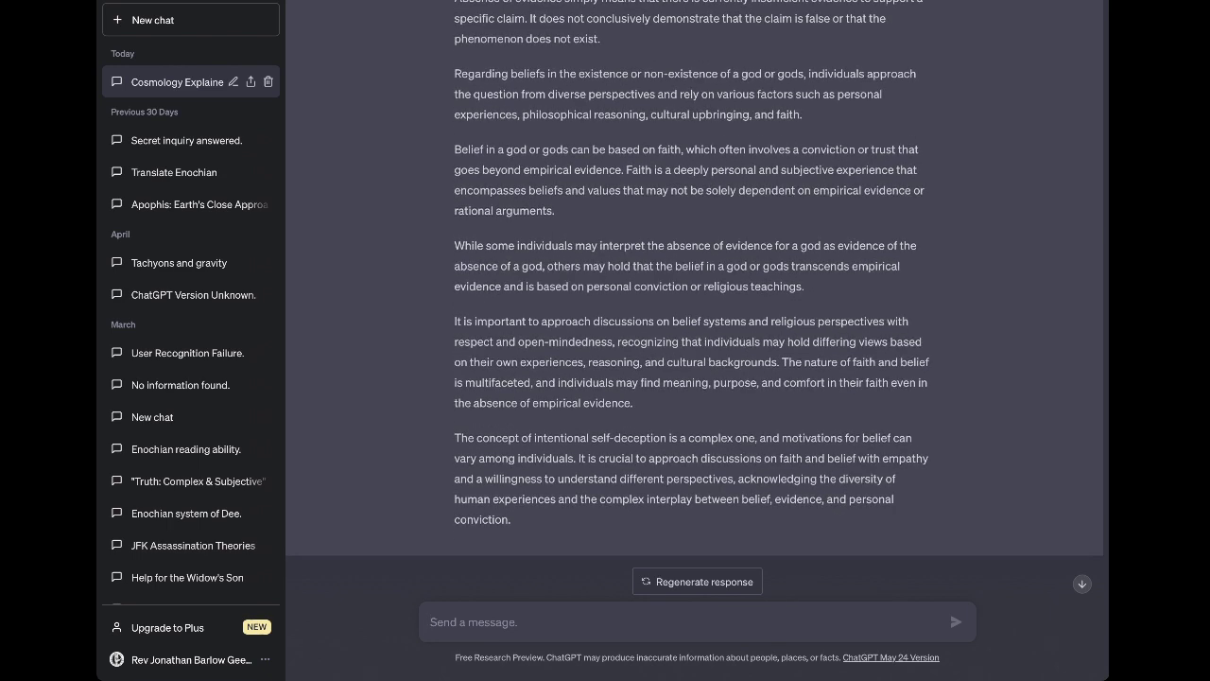
scroll(695, 278, down, 1)
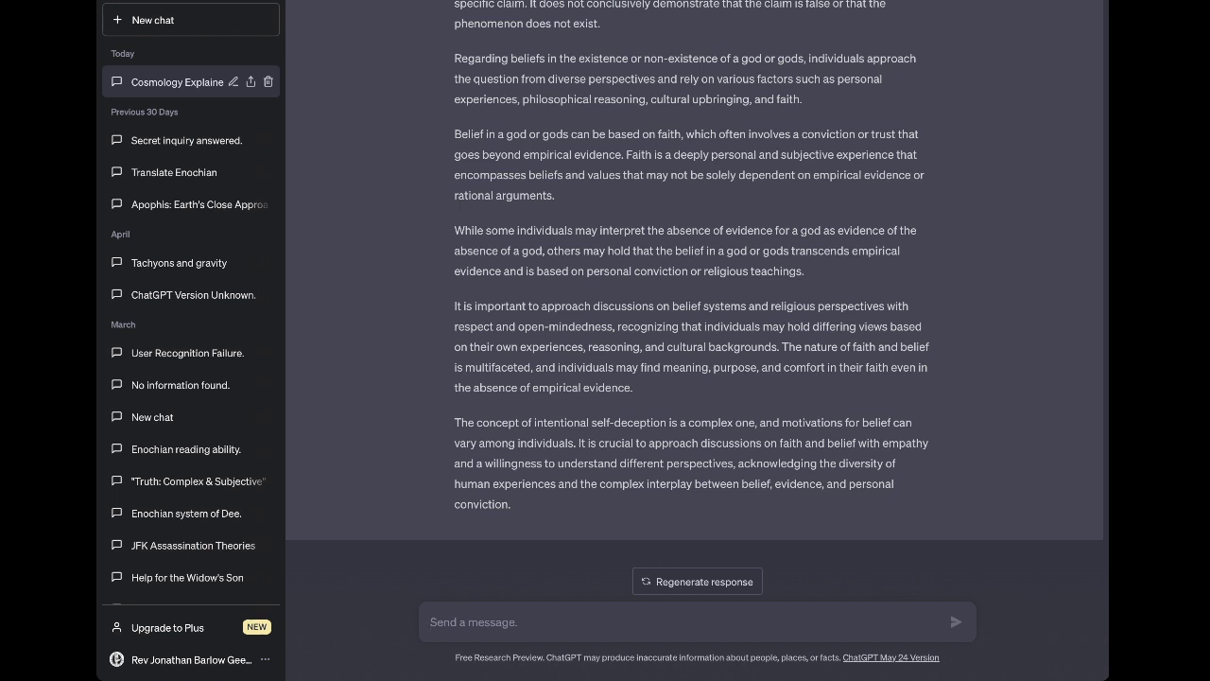
text(without)
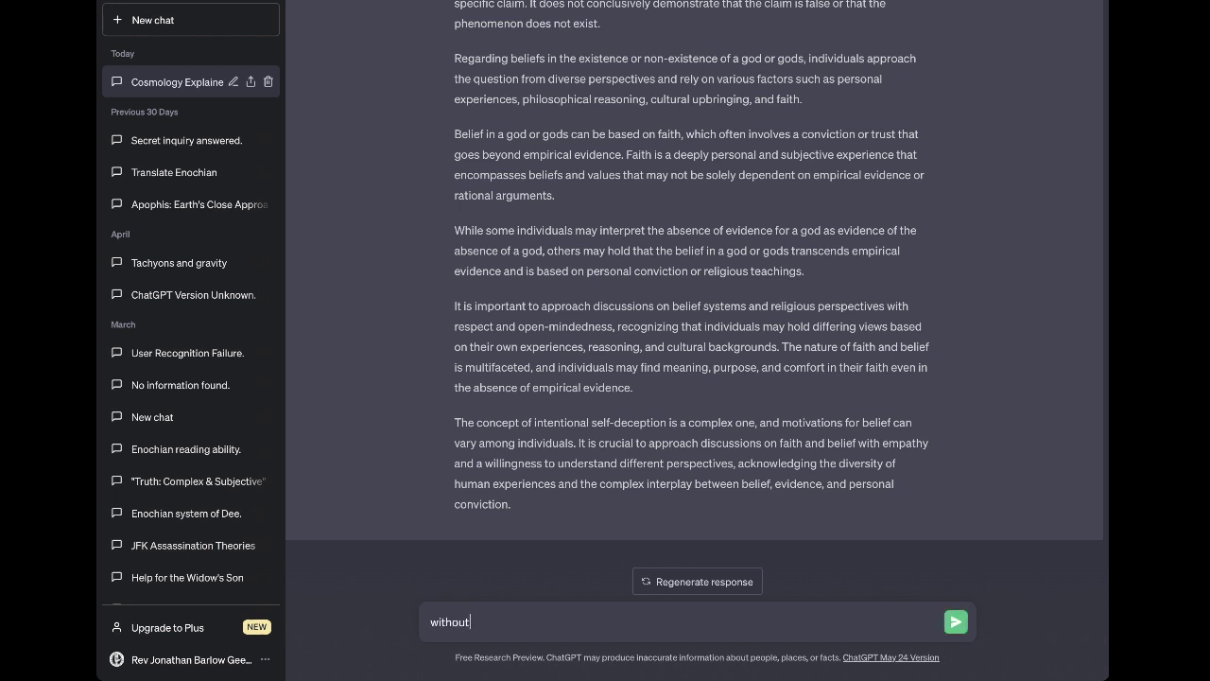
text( denying that "faith" can allow one)
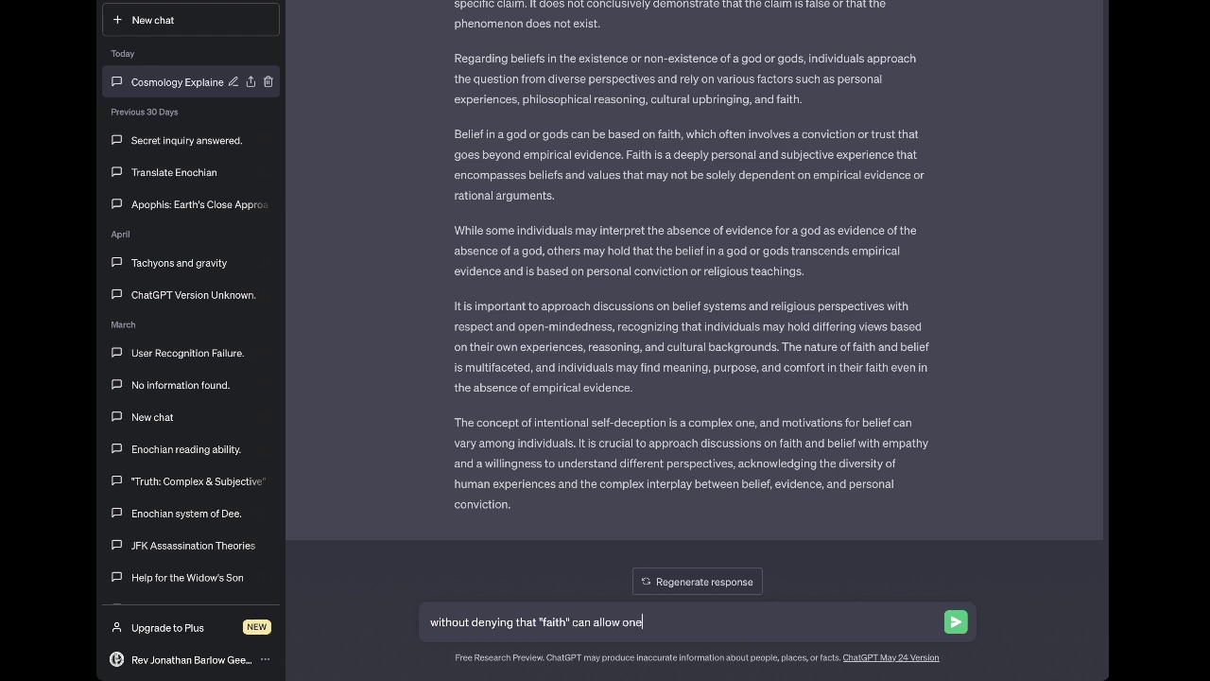
text( to accomplish seemingly supernatural fe)
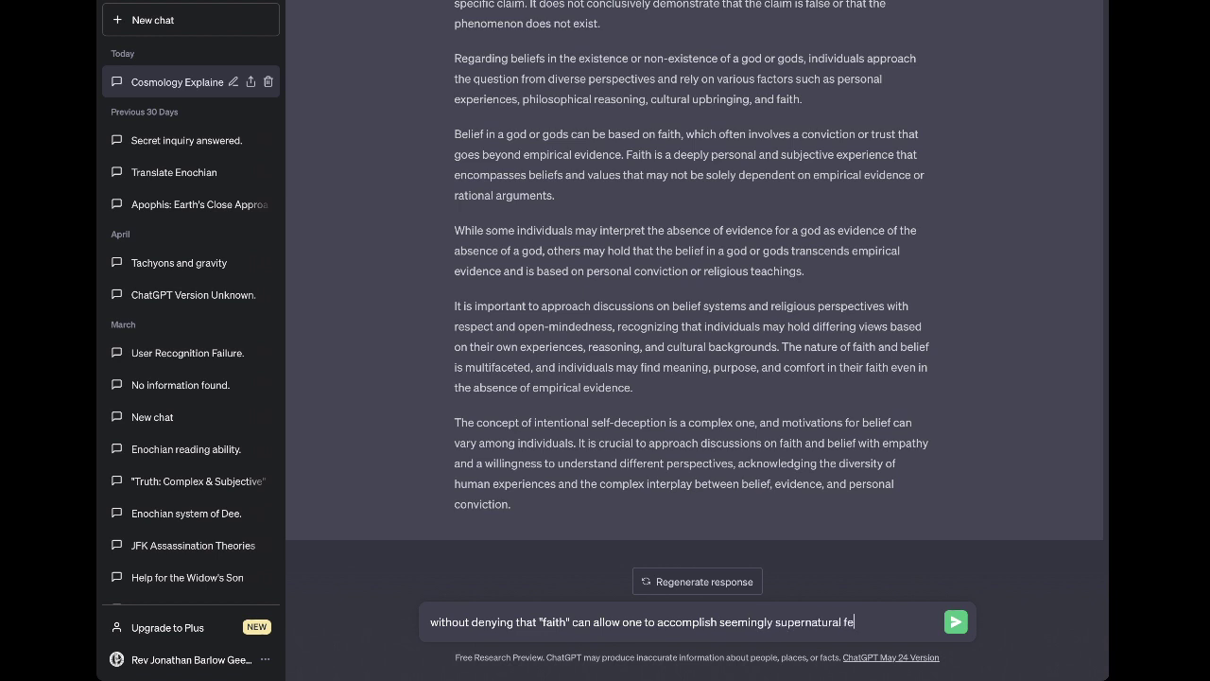
text(ats of courage and )
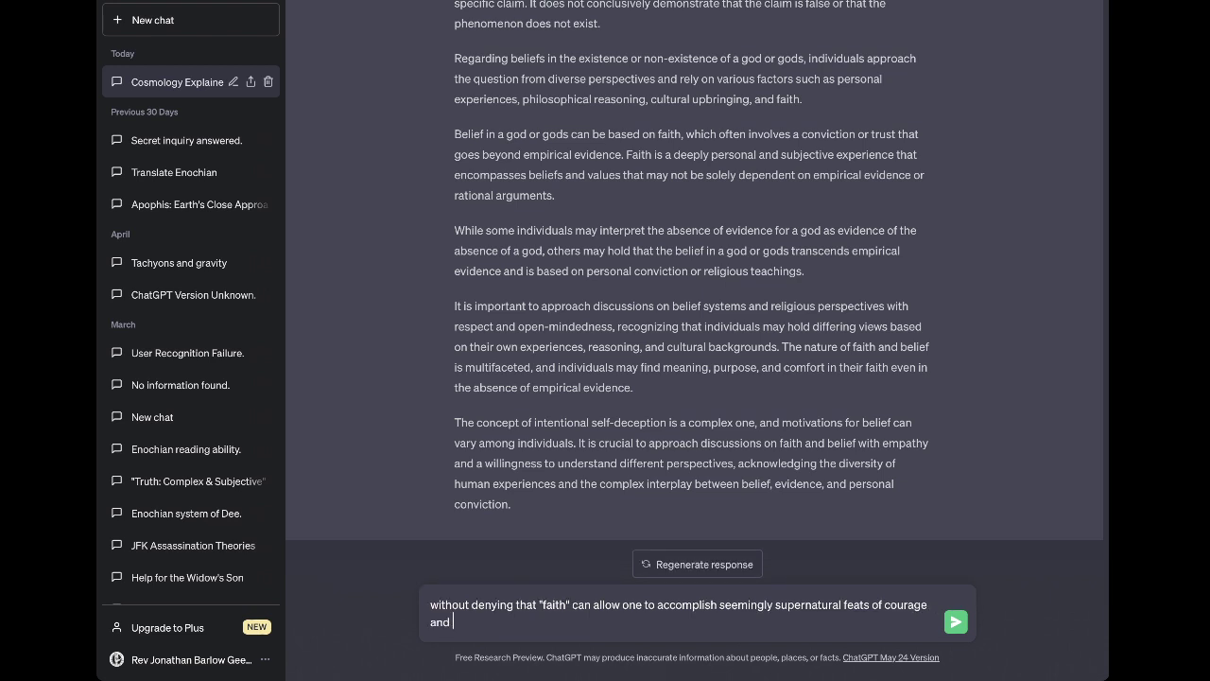
text(physical effort)
text(, insofar as it)
key(BackSpace)
key(BackSpace)
key(BackSpace)
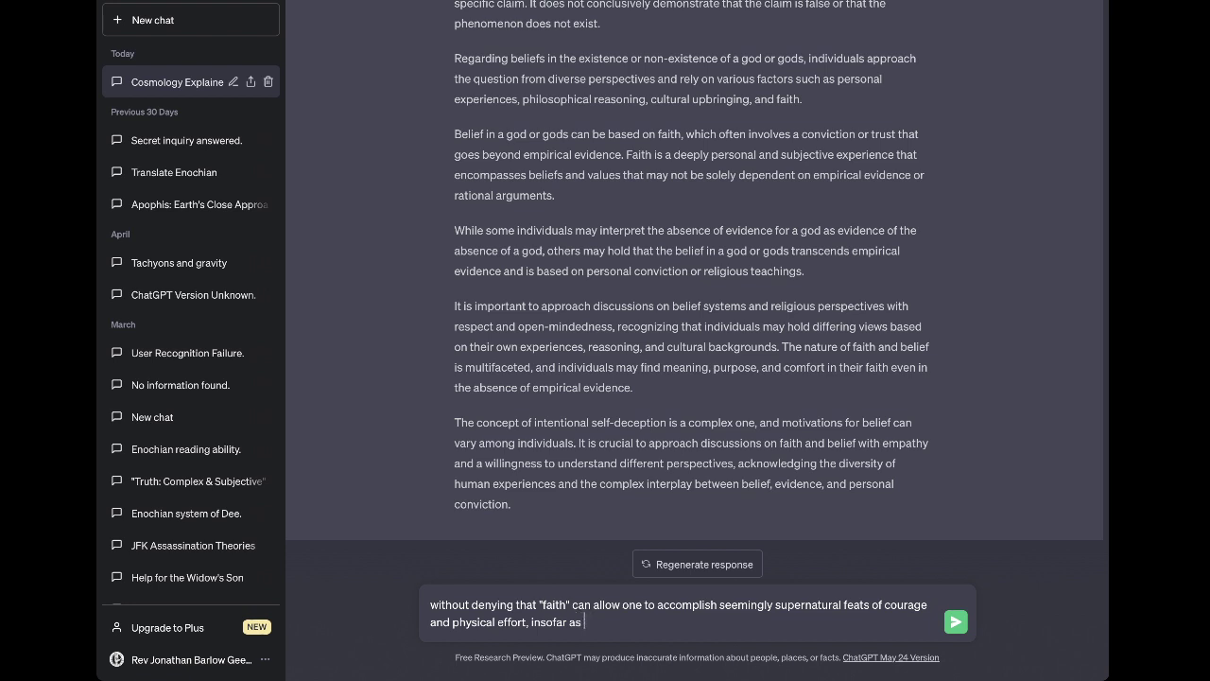
Continue the message: such maybe explained as psychosomatic placebo effect, it seems to me that "faith" in a "creator deity"
text(such maybe epxlained as psychoso)
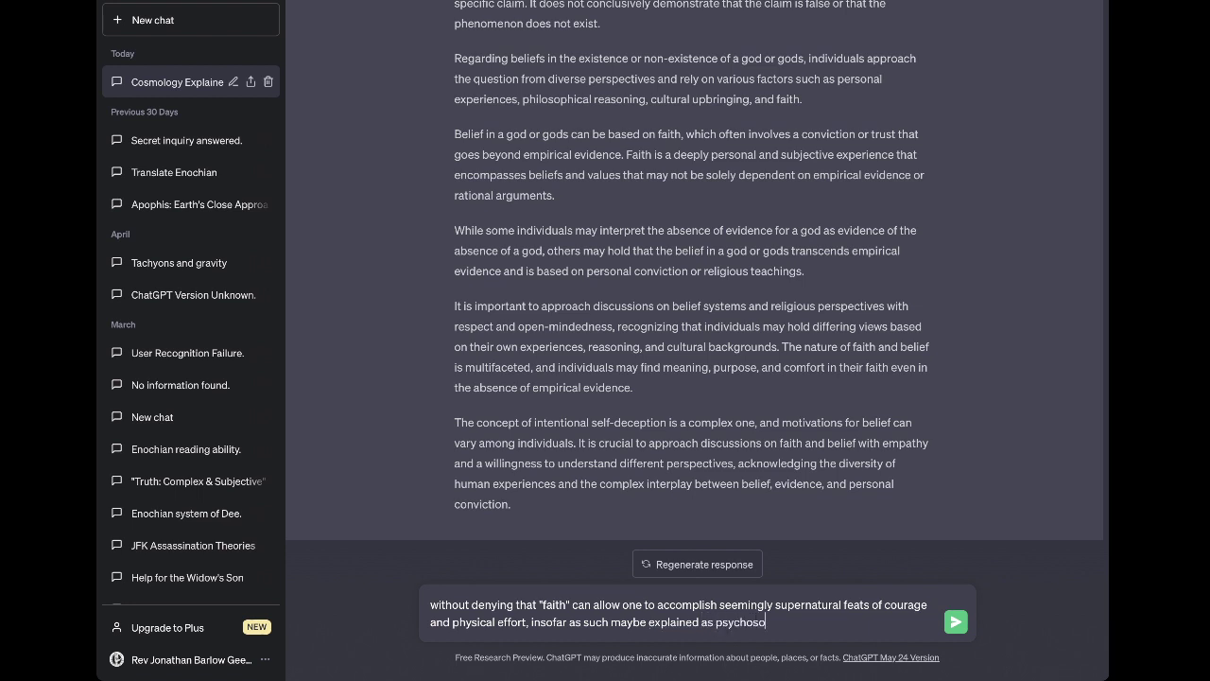
text(matic placebo effect,)
text(it seems to me that )
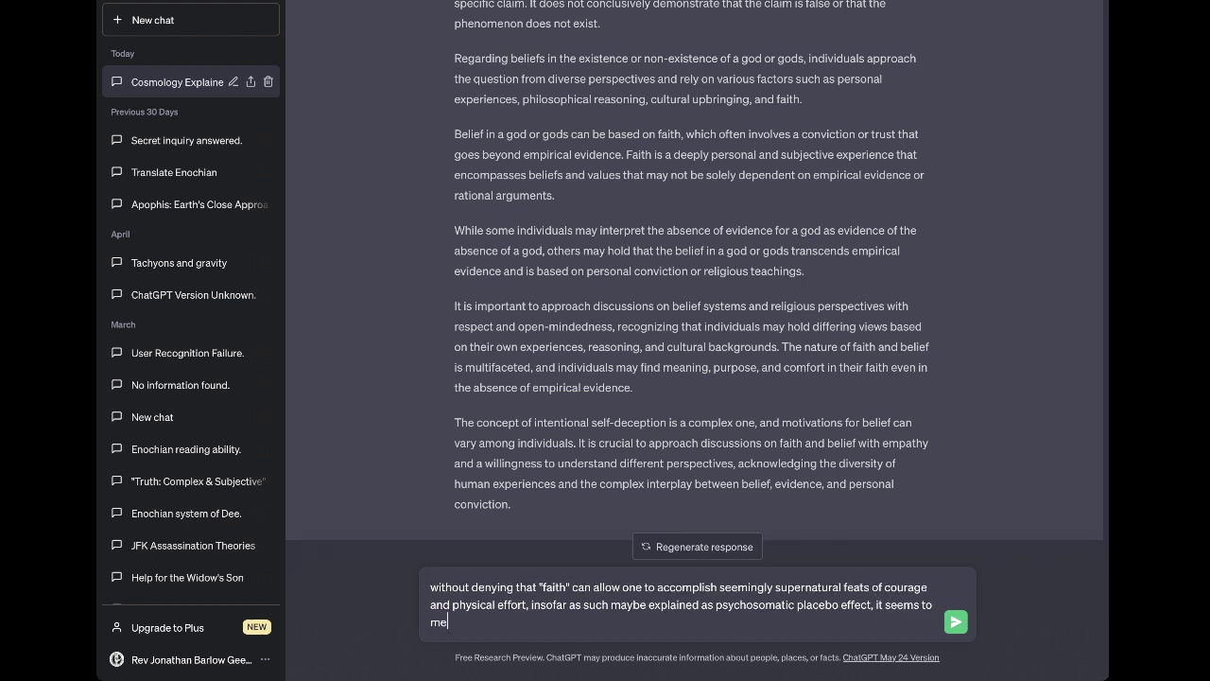
text("faith" in a "creator deity" )
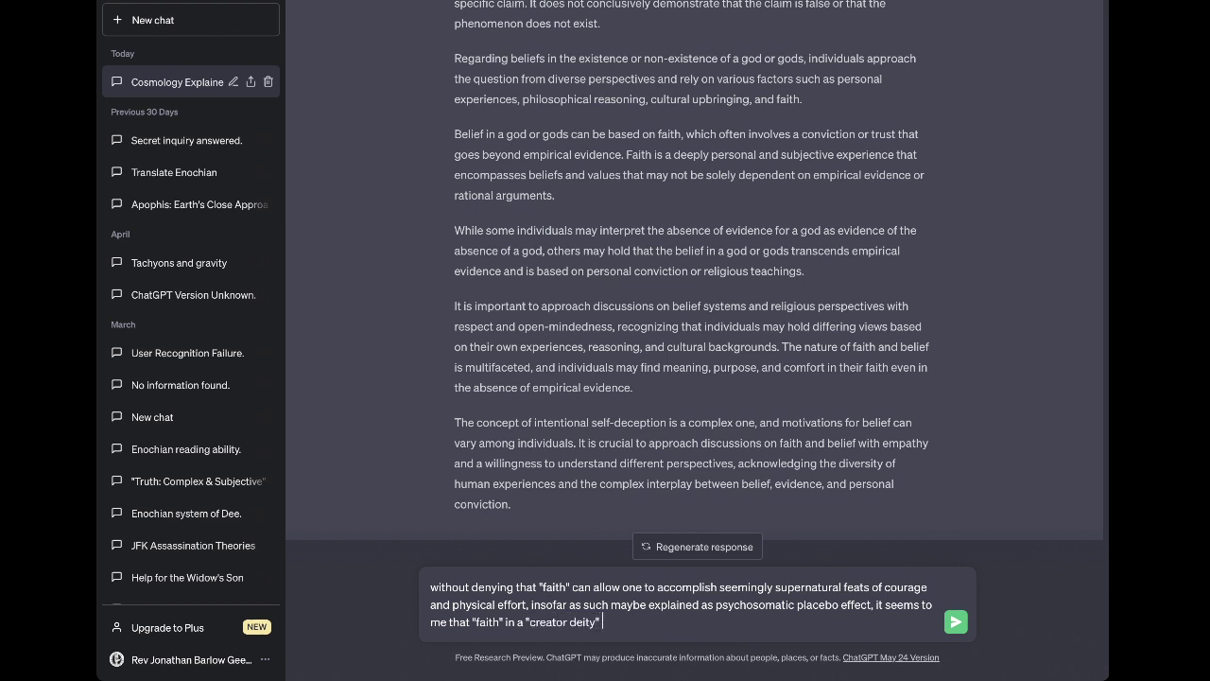
Continue the message: is misplaced. The apparent absence of such a definition for "god" has led me to question if there is
text(is misplaced. The spparent abs)
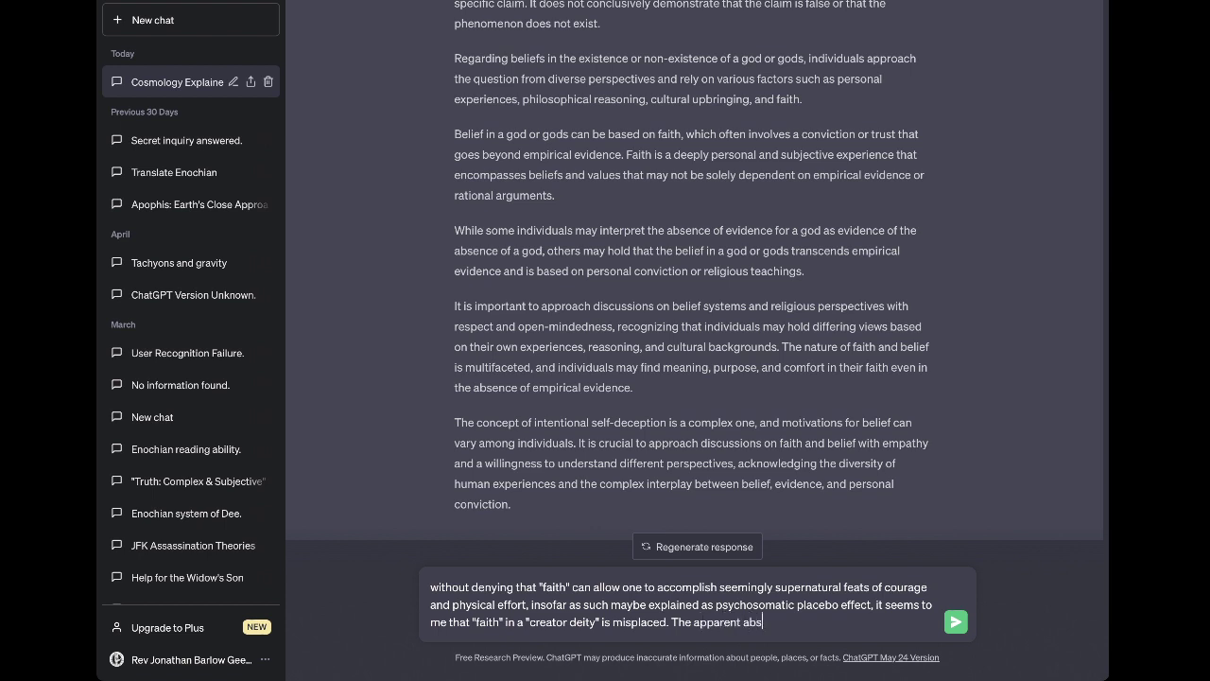
text(ence of such a definition for "god")
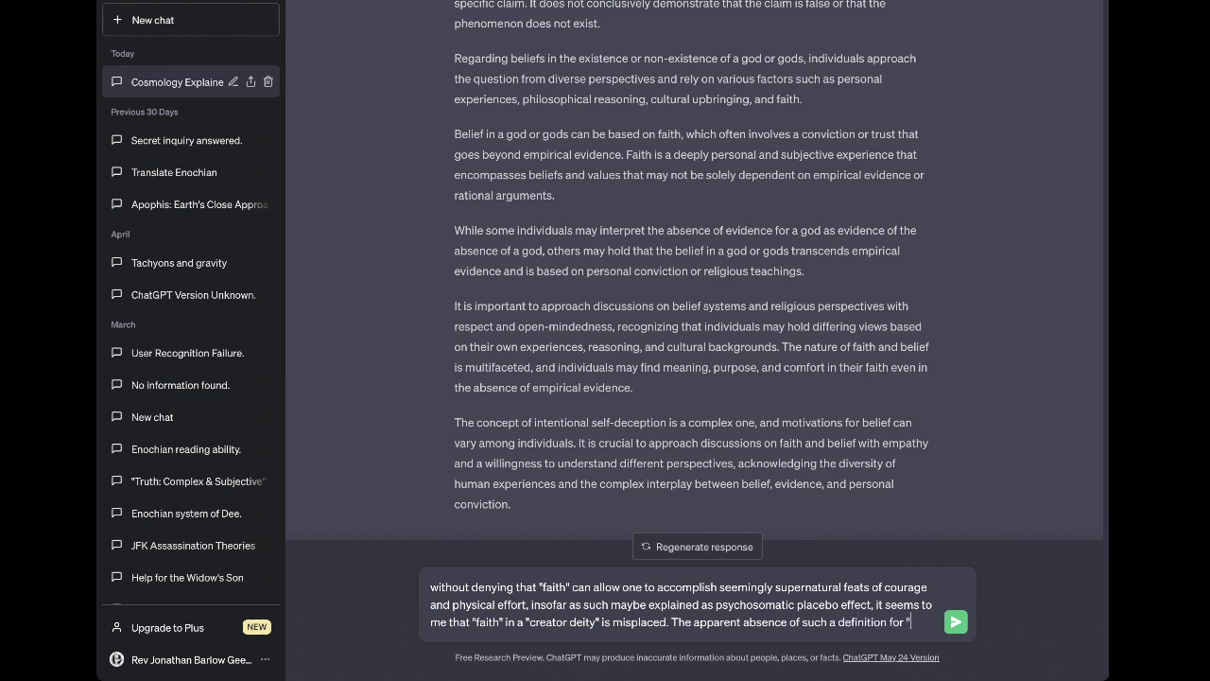
text( has led t)
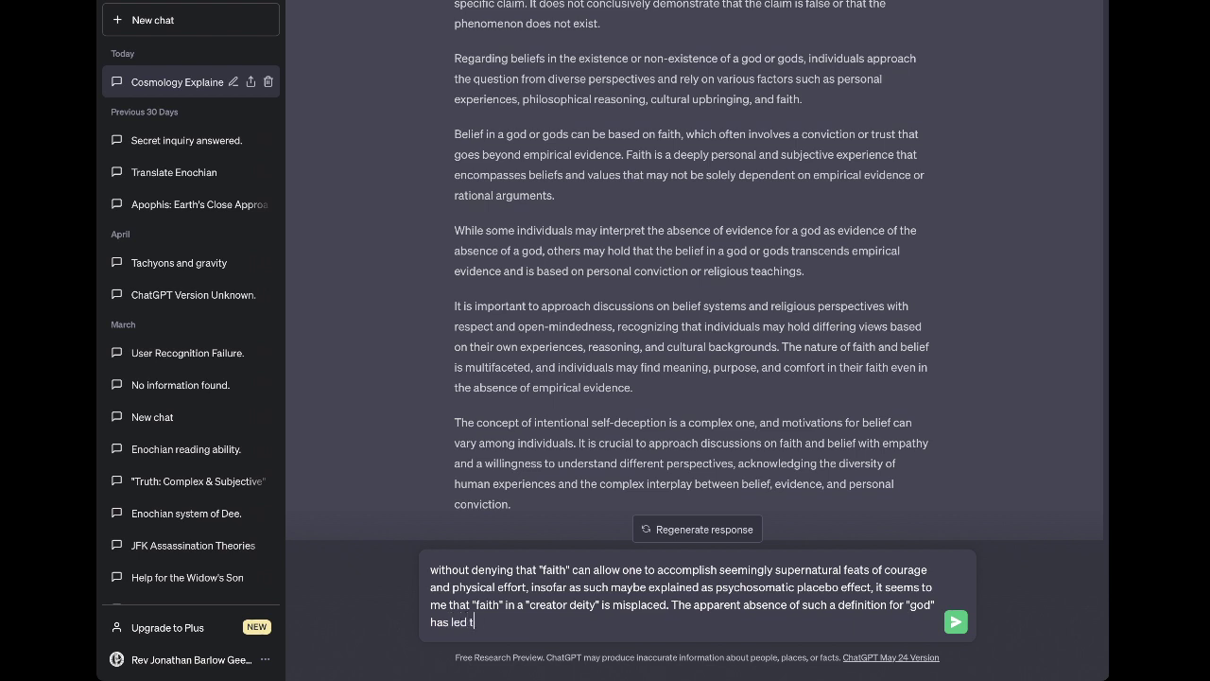
key(BackSpace)
text(me to qus)
key(BackSpace)
text(estion if there is suc)
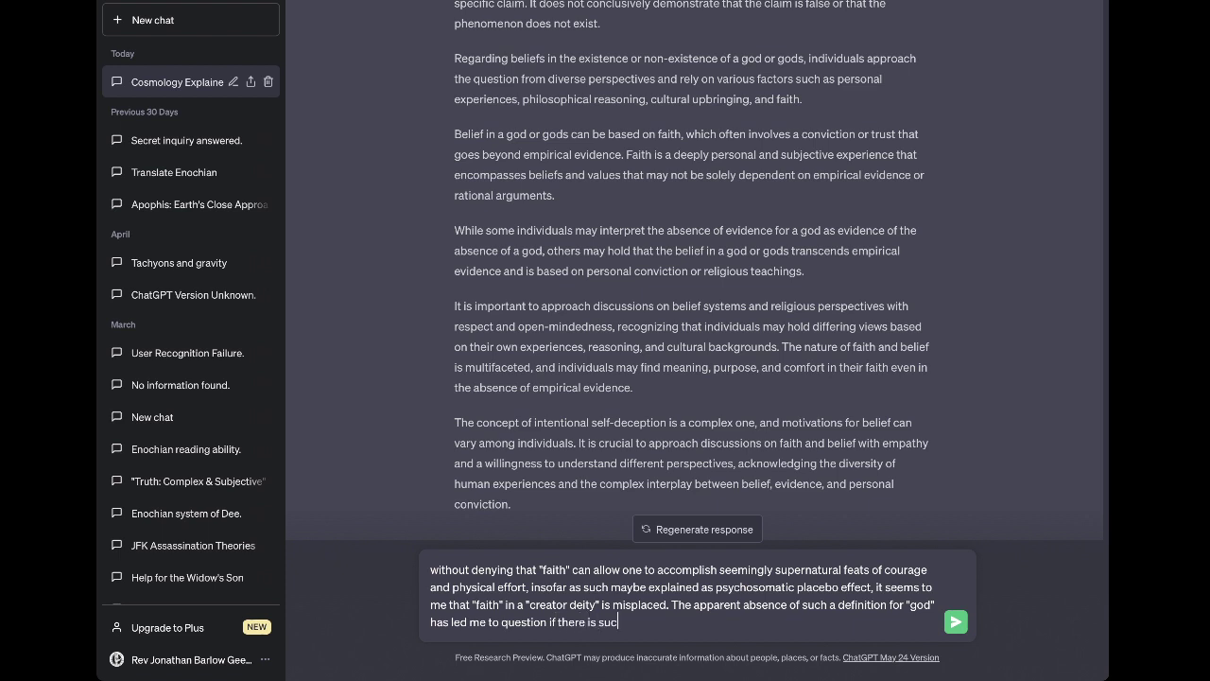
Continue with: such a thing as "god" by any definition at all, and this has brought me to the personal philosophical question of faith:
text(h a thing as "god" by any definition)
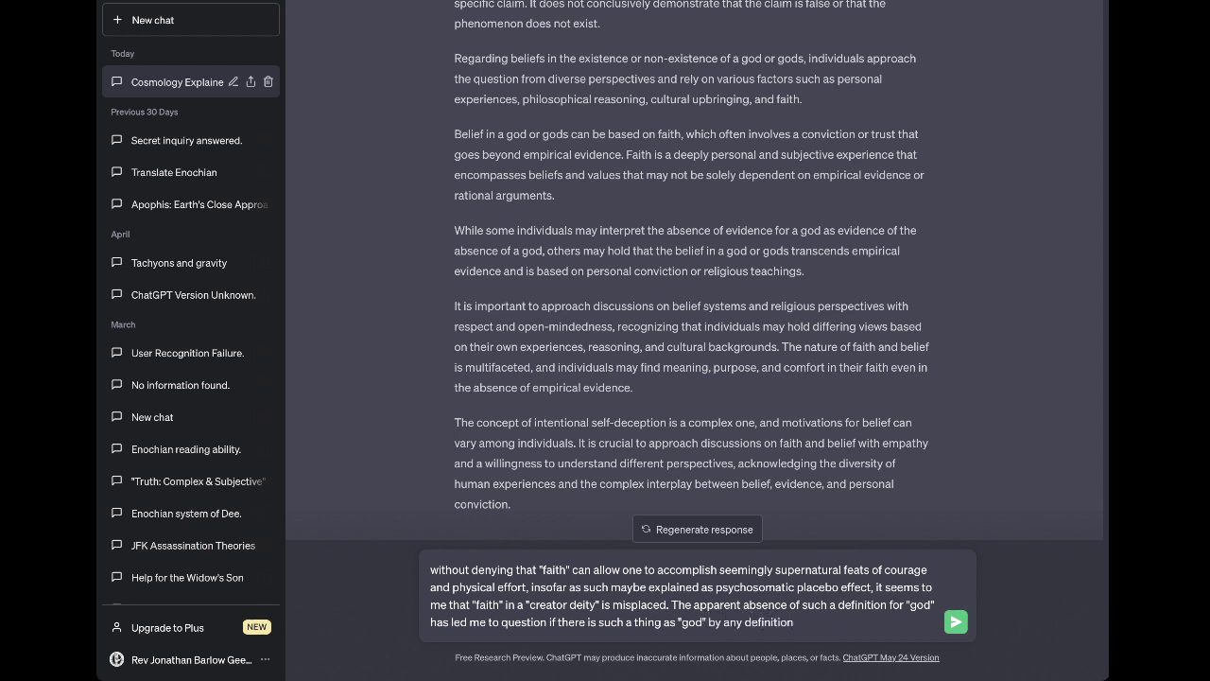
text( at all, and this has brought me to)
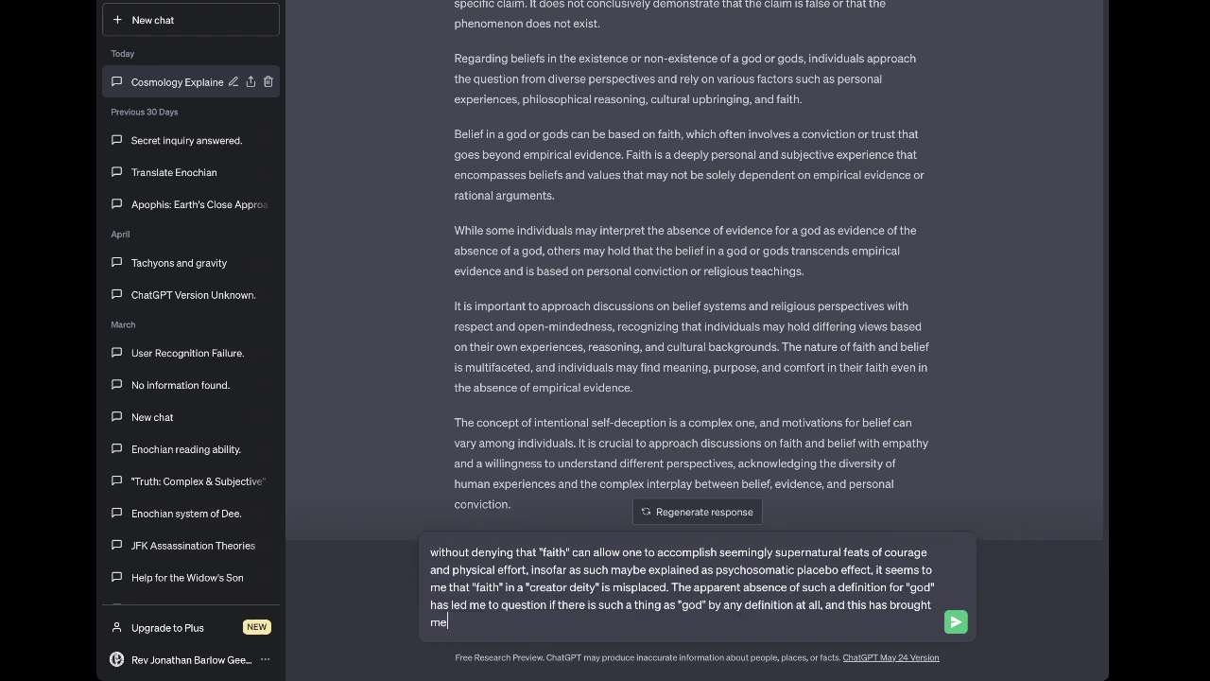
text( the personal philosoph)
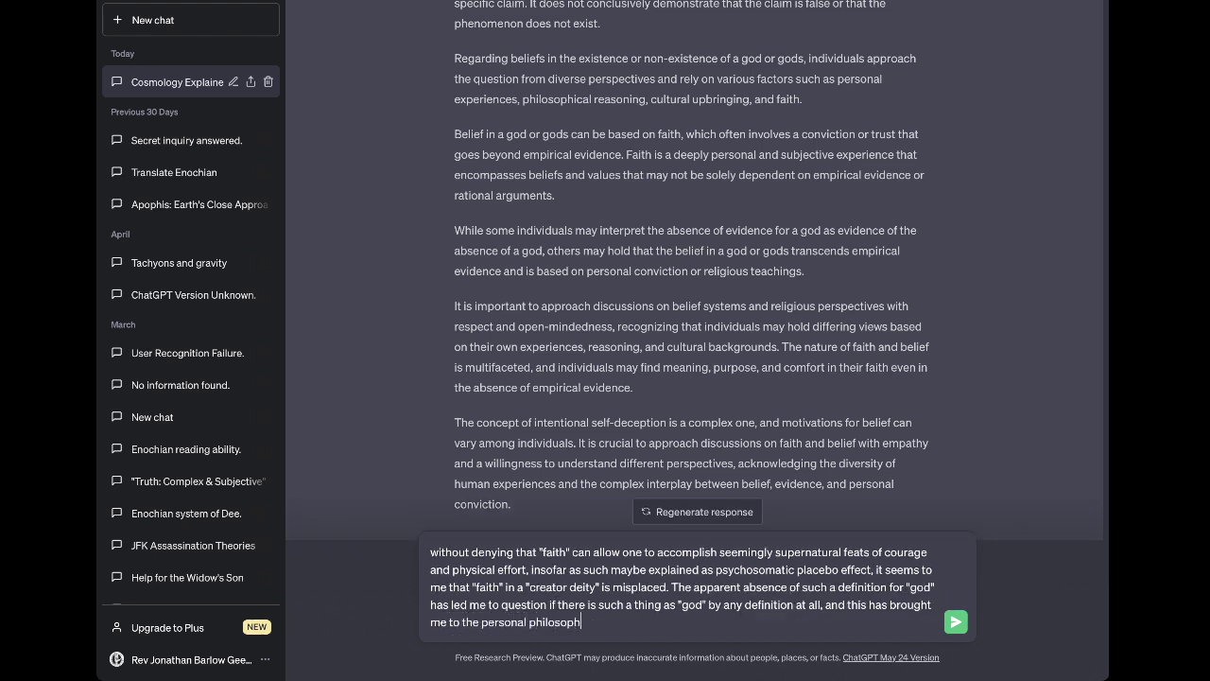
text(ical question of faith: ")
Finish the sentence with: "what is god?" and how do I define the concept myself
text(what)
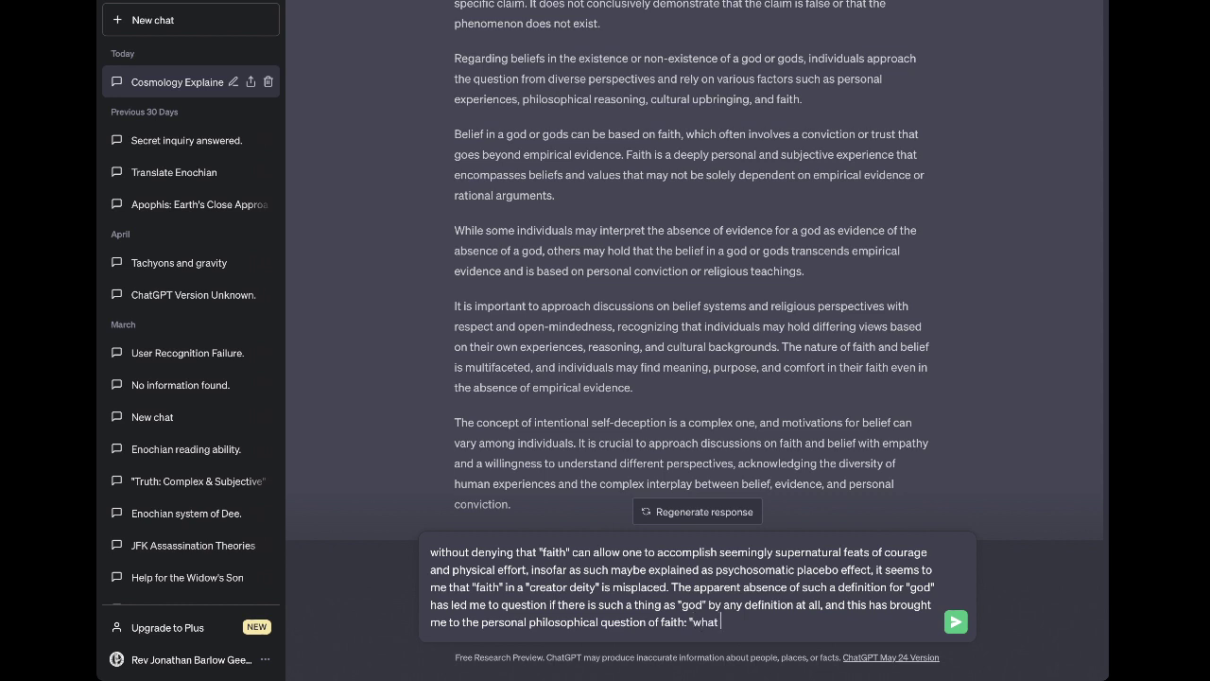
text( is god" and how do I define the)
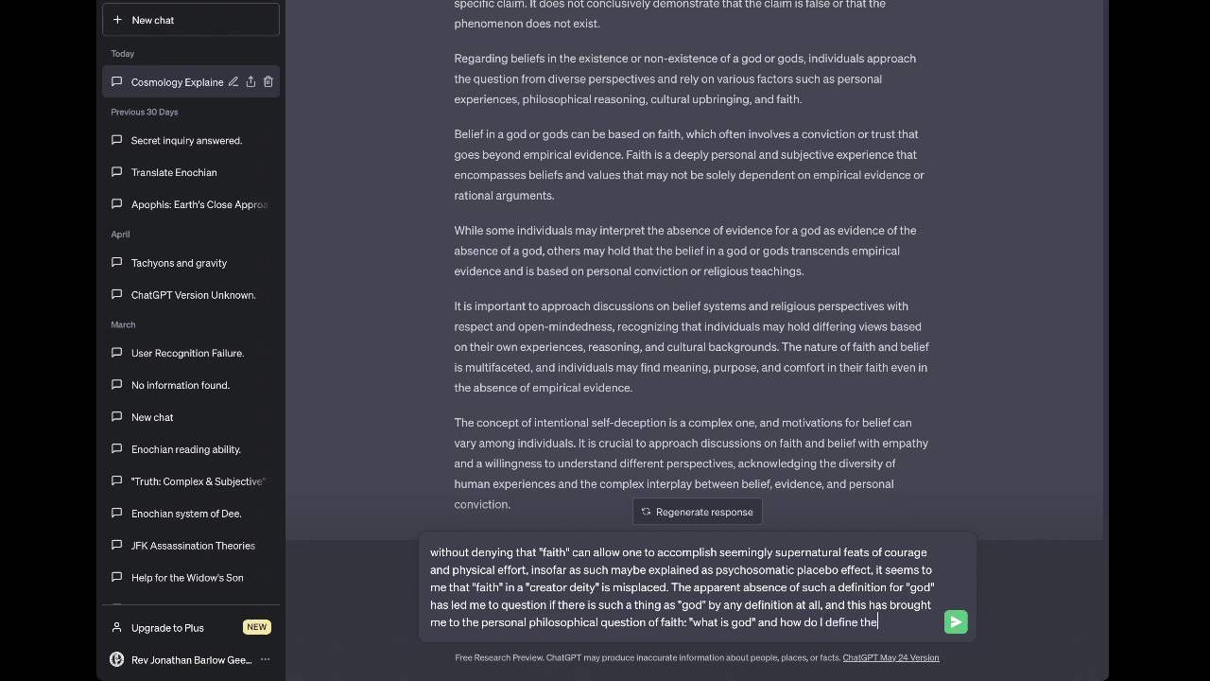
text( concept myself.)
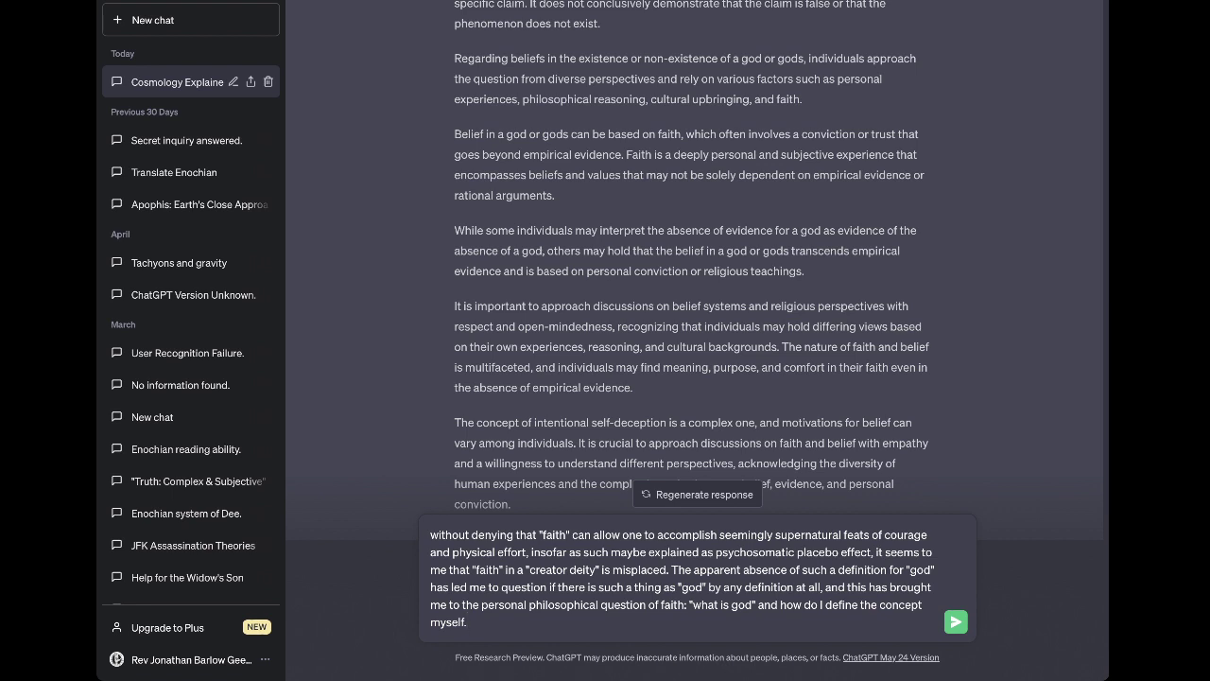
click(752, 604)
text(?)
click(467, 622)
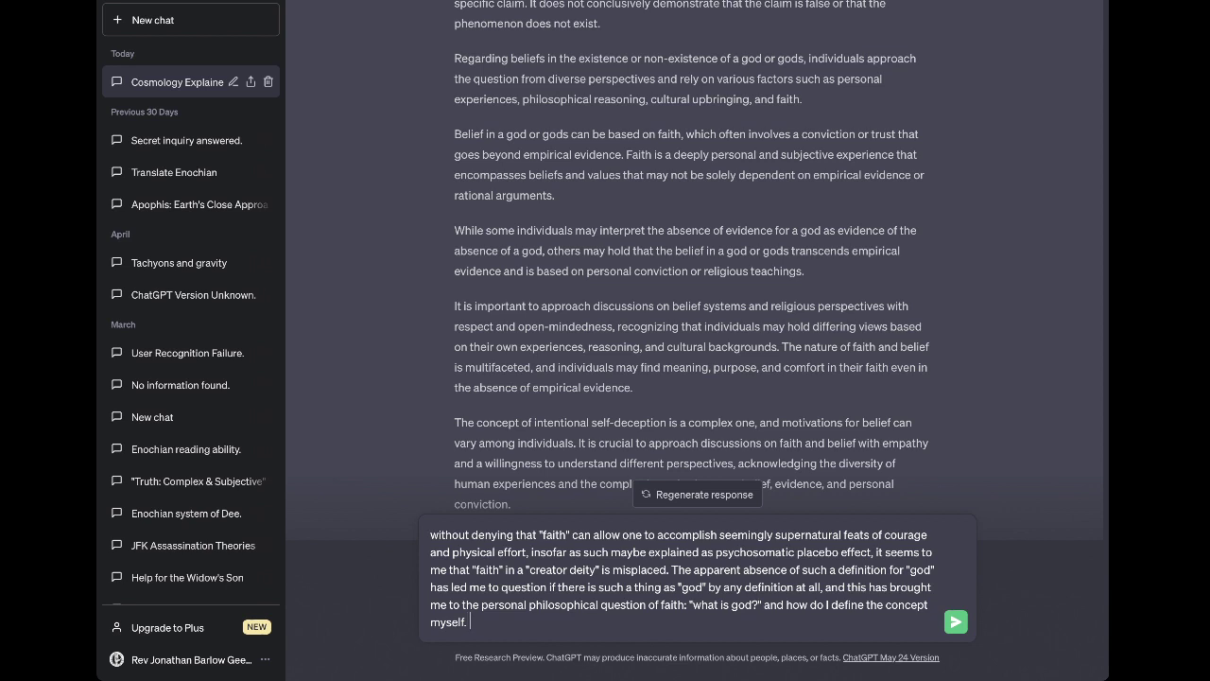
Continue the message: If "god" is taken as a "motivating force" or a "higher power" in any kind of agnostic or monistic sense,
text(If "god" is taken as a "motivating for)
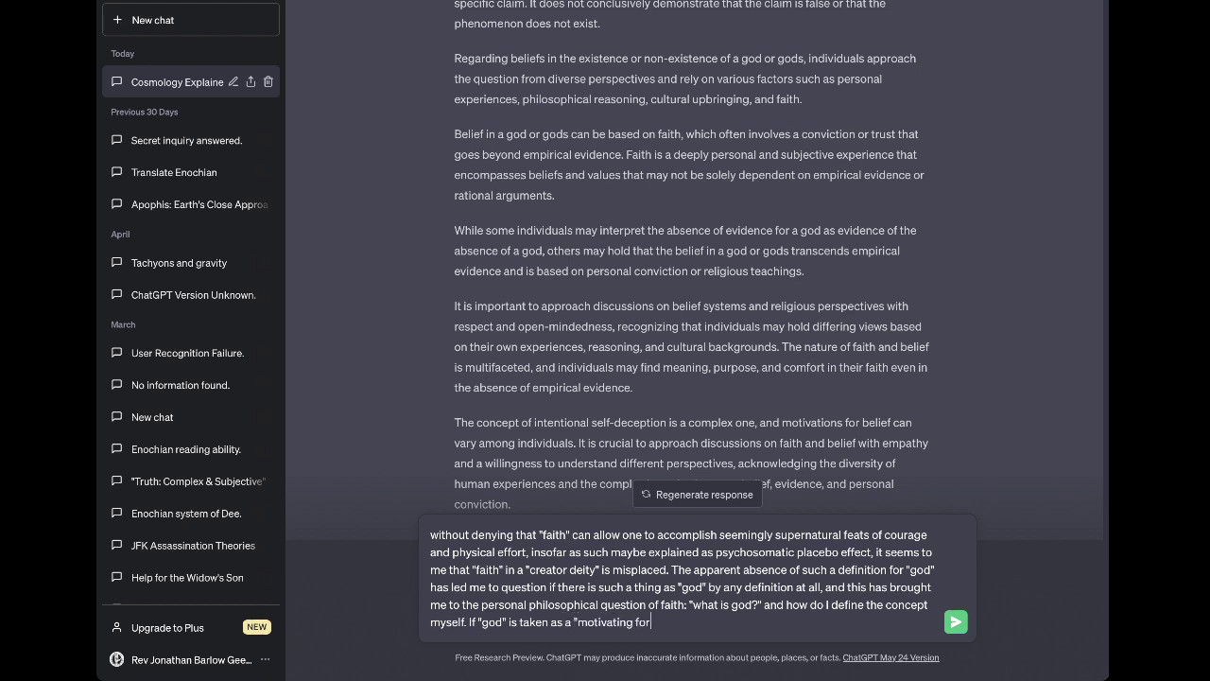
text(ce" or a "higher power" of any kind of ag)
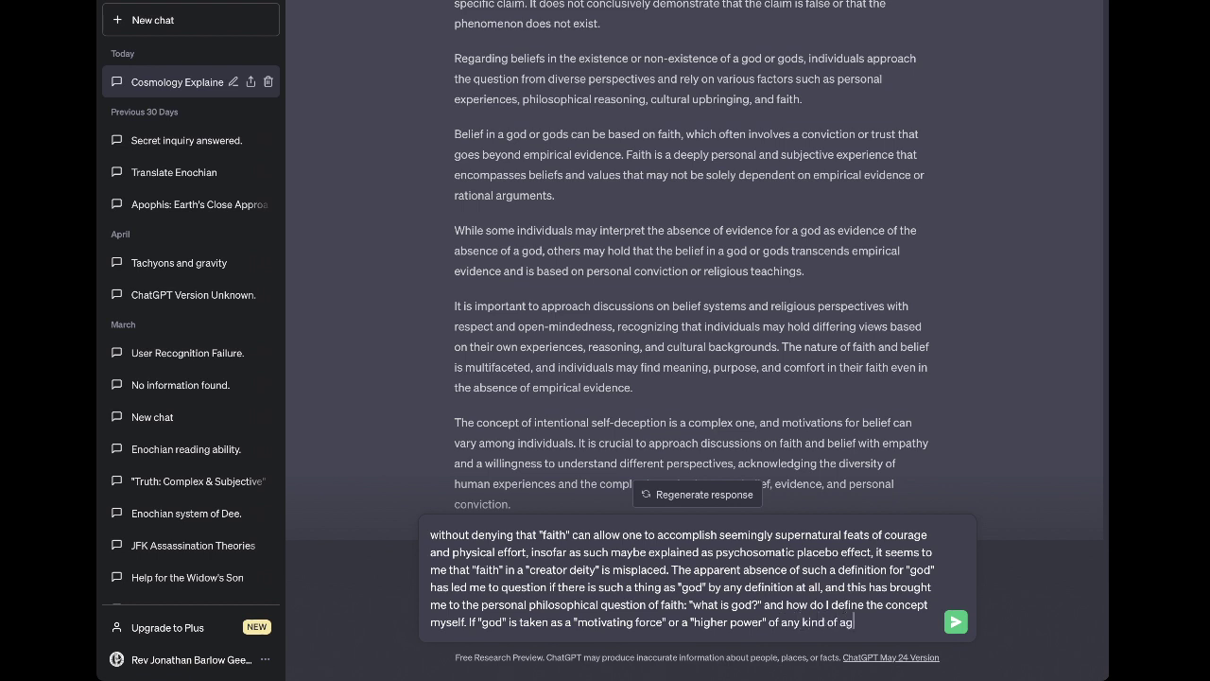
text(nostic or monistic )
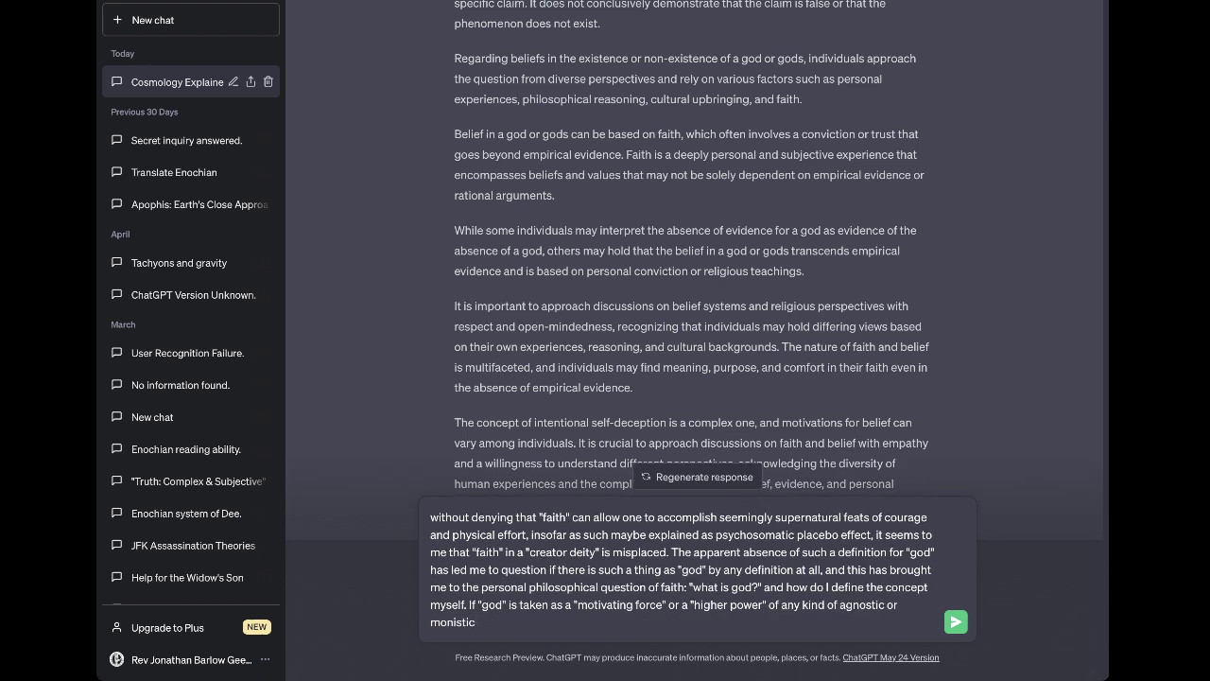
text(sense)
double_click(776, 604)
key(BackSpace)
text(in)
click(509, 621)
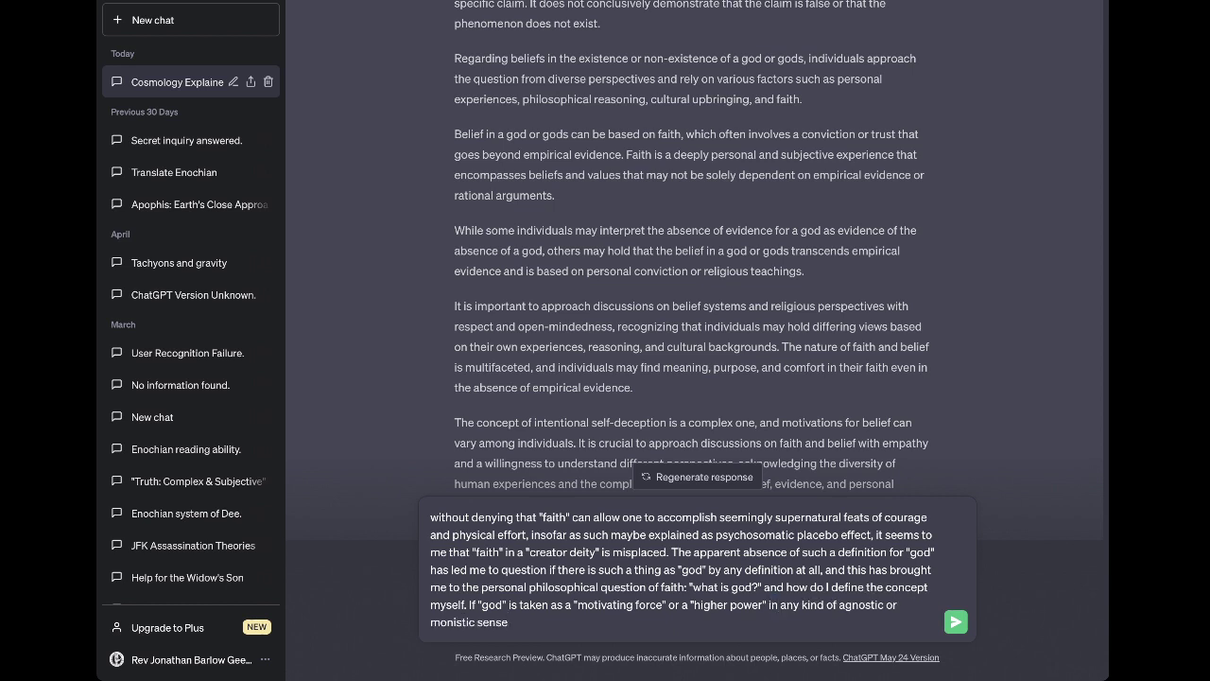
text(,)
Continue with: then modern people accept it as an idea more readily than the old canard of a "man in the clouds" or a "sky god."
text(then modern people accept it as)
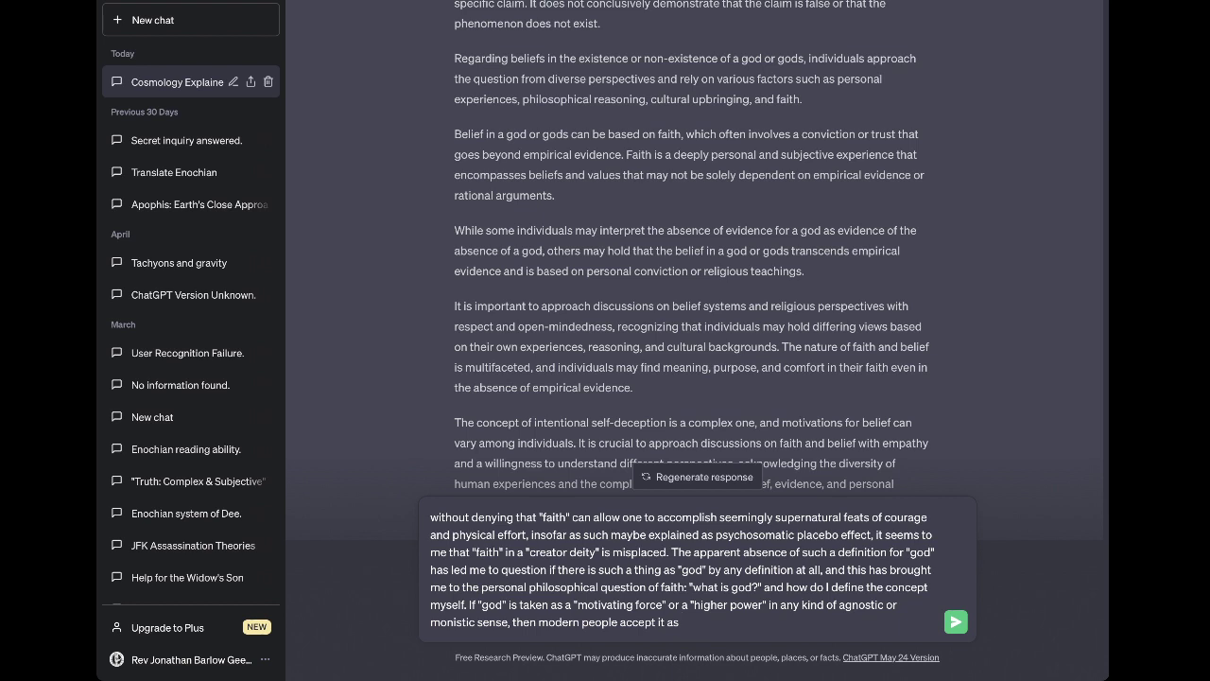
text(an idea)
text(more readily than the old cannar)
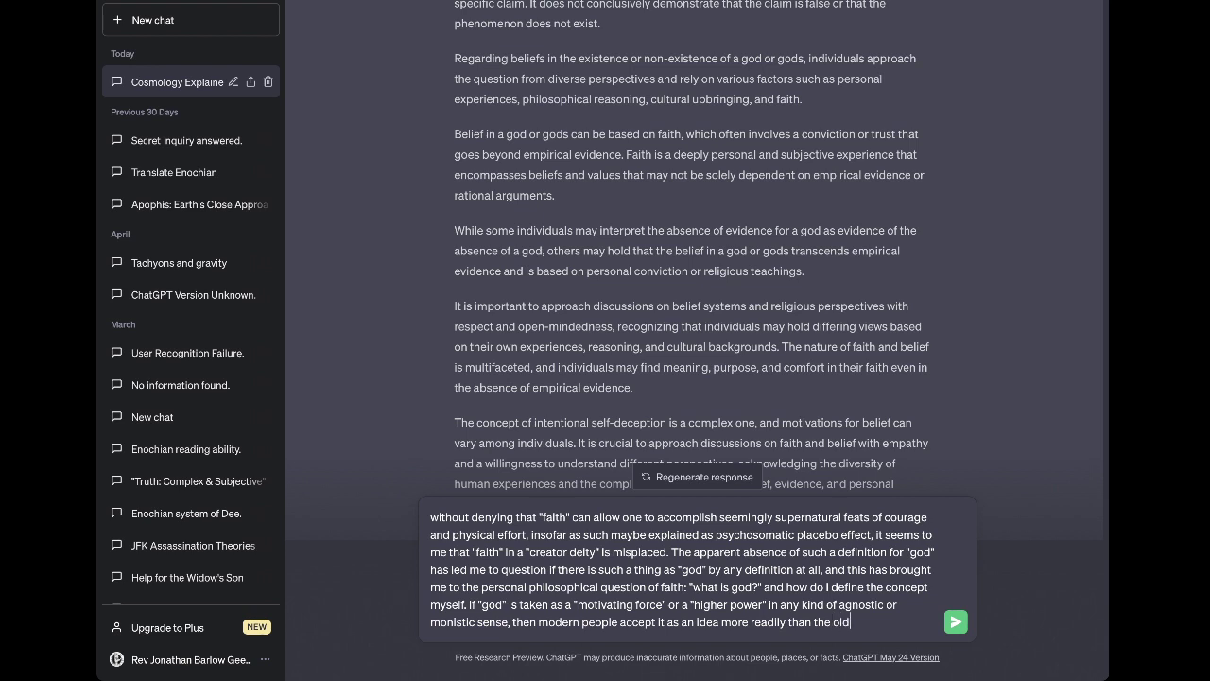
key(BackSpace)
key(BackSpace)
key(BackSpace)
text(ard of a "man in the clouds)
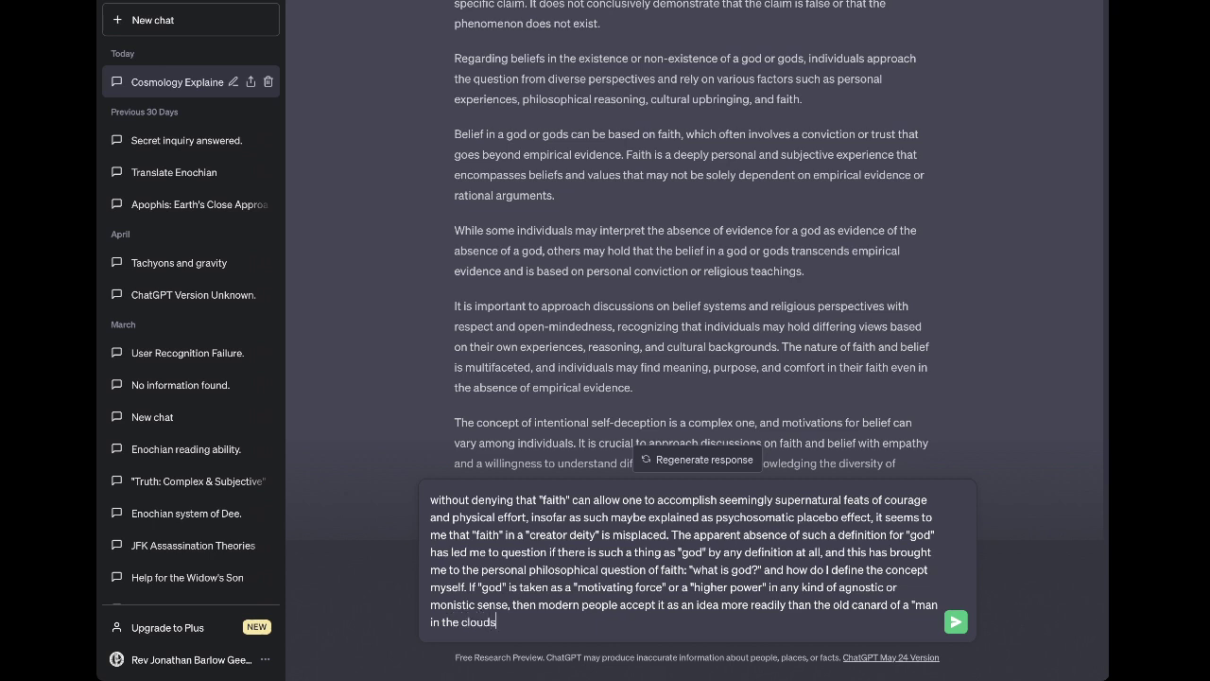
text(" or.)
key(BackSpace)
key(BackSpace)
text(a "sky god.")
Add to the message: However, even this maybe absent, in which case, either "man is god" or else
text(However, even t)
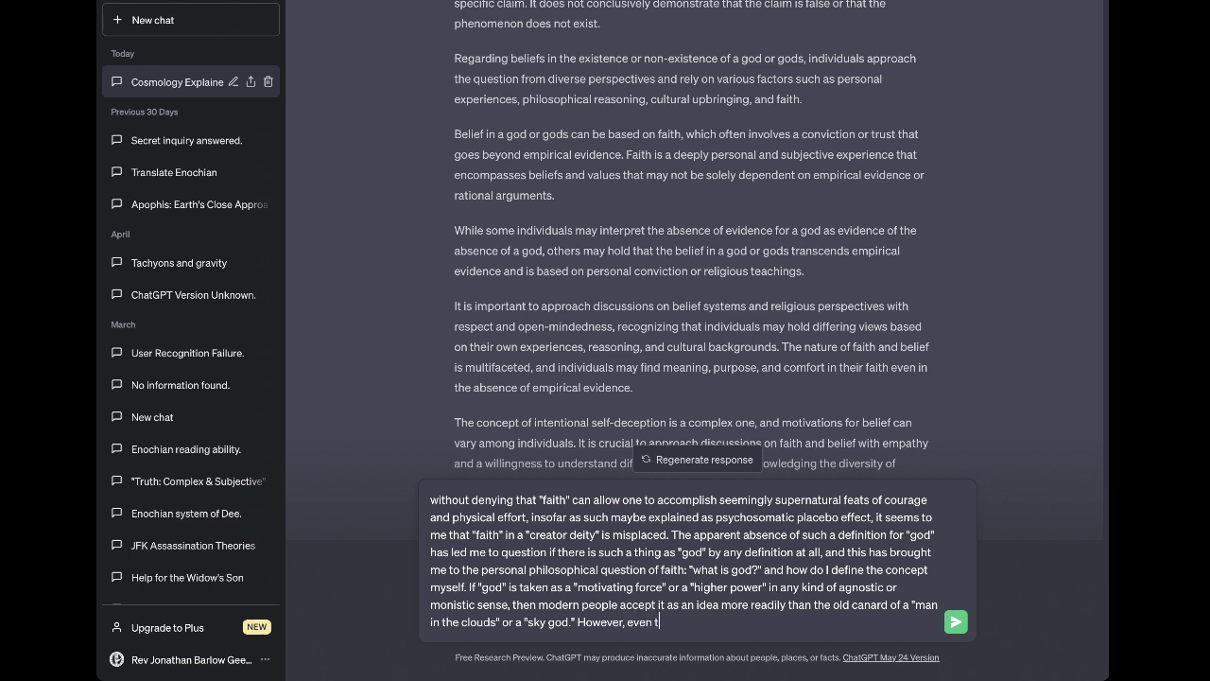
text(his maybe absent, in which case, )
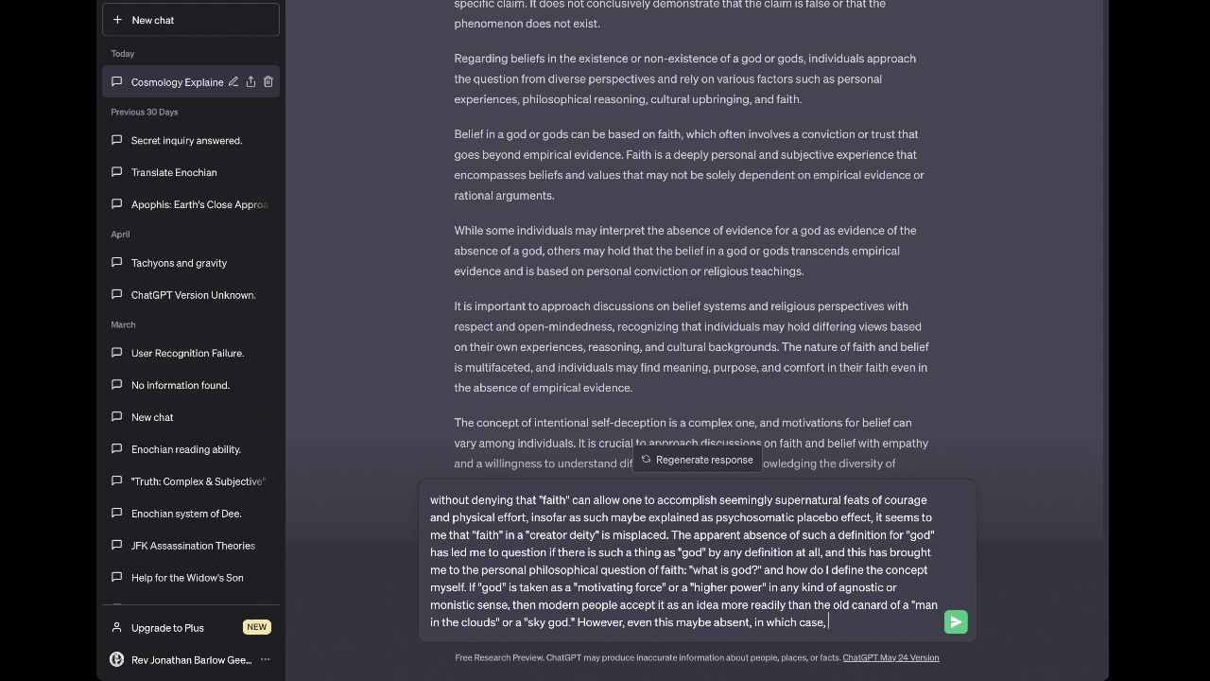
text(either "man)
text( is god")
text( or else )
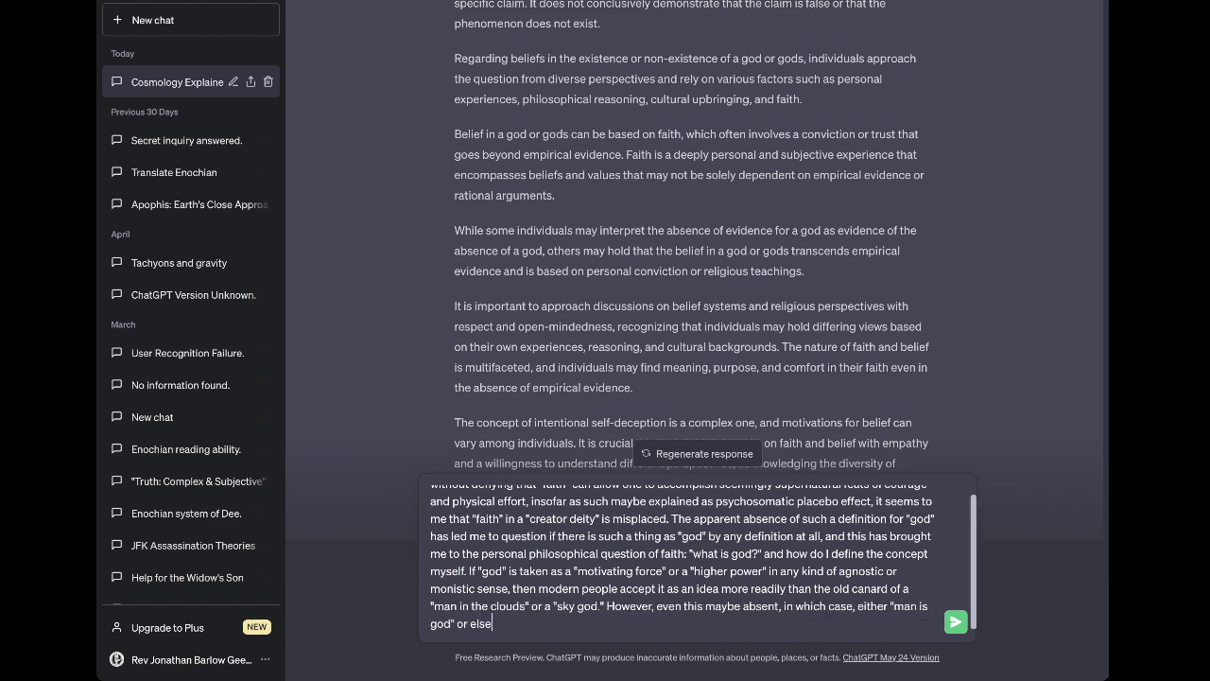
Finish the sentence with: there is no such thing in the entire universe as "god" in any form, of any kind, etc
text(there is no such thing in th)
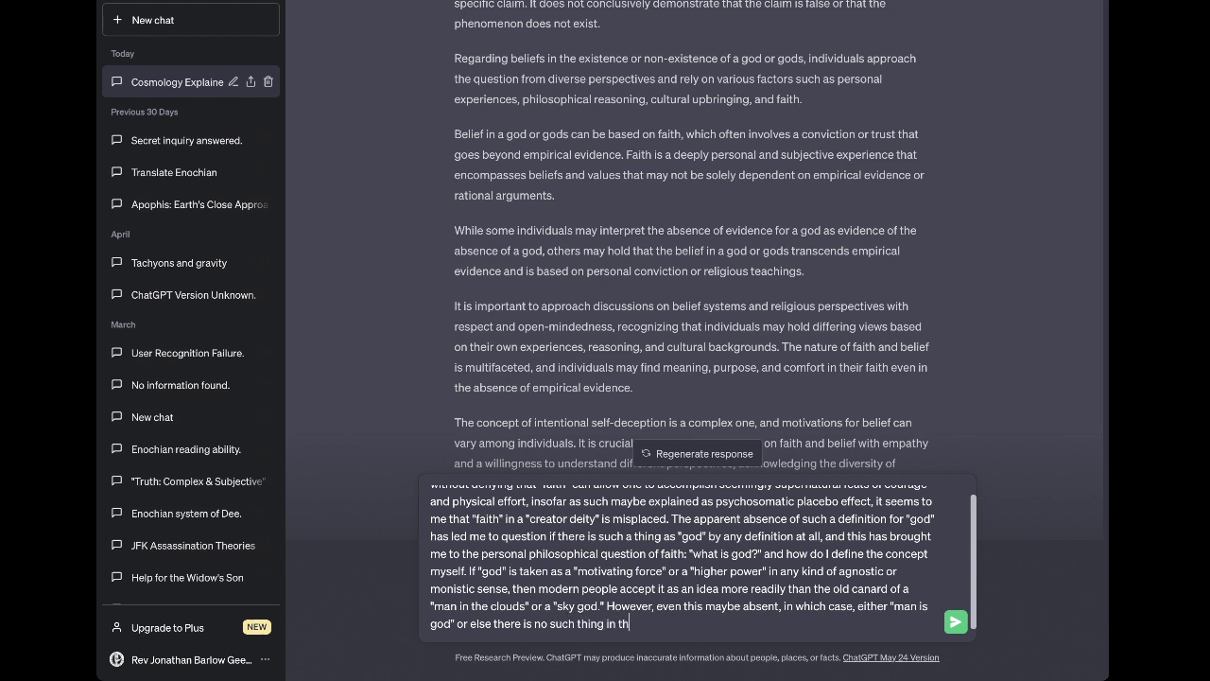
text(e entire universe as "god")
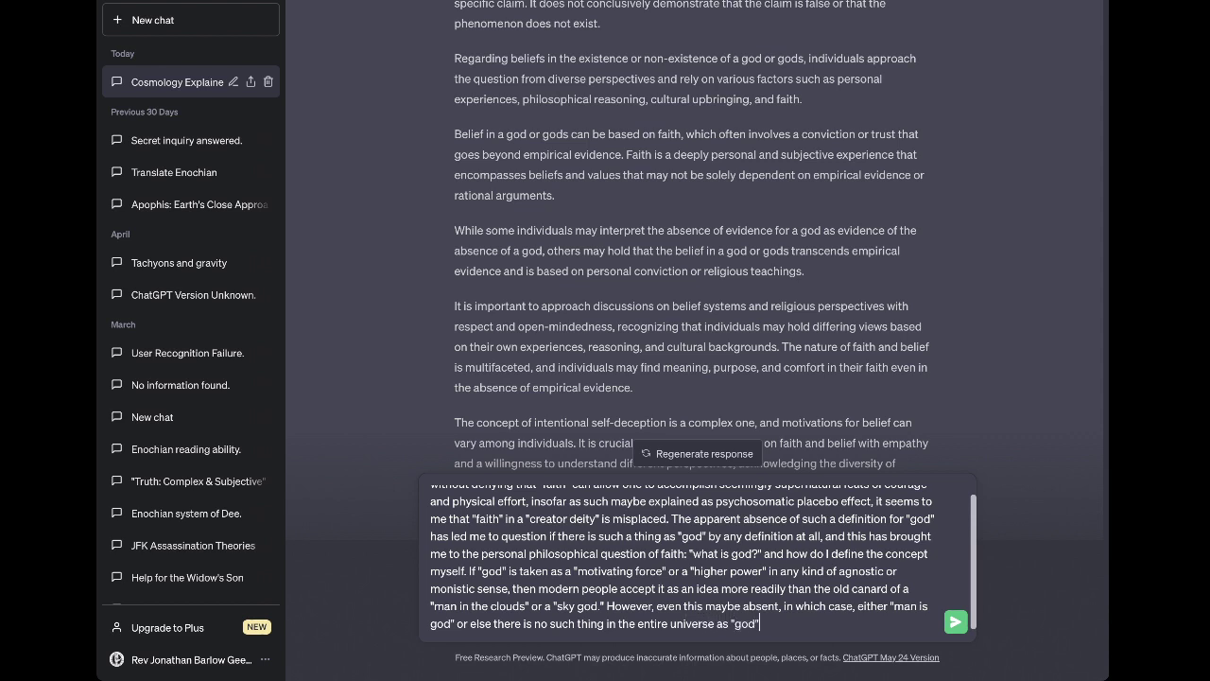
text( in any form, of any kind, etc.)
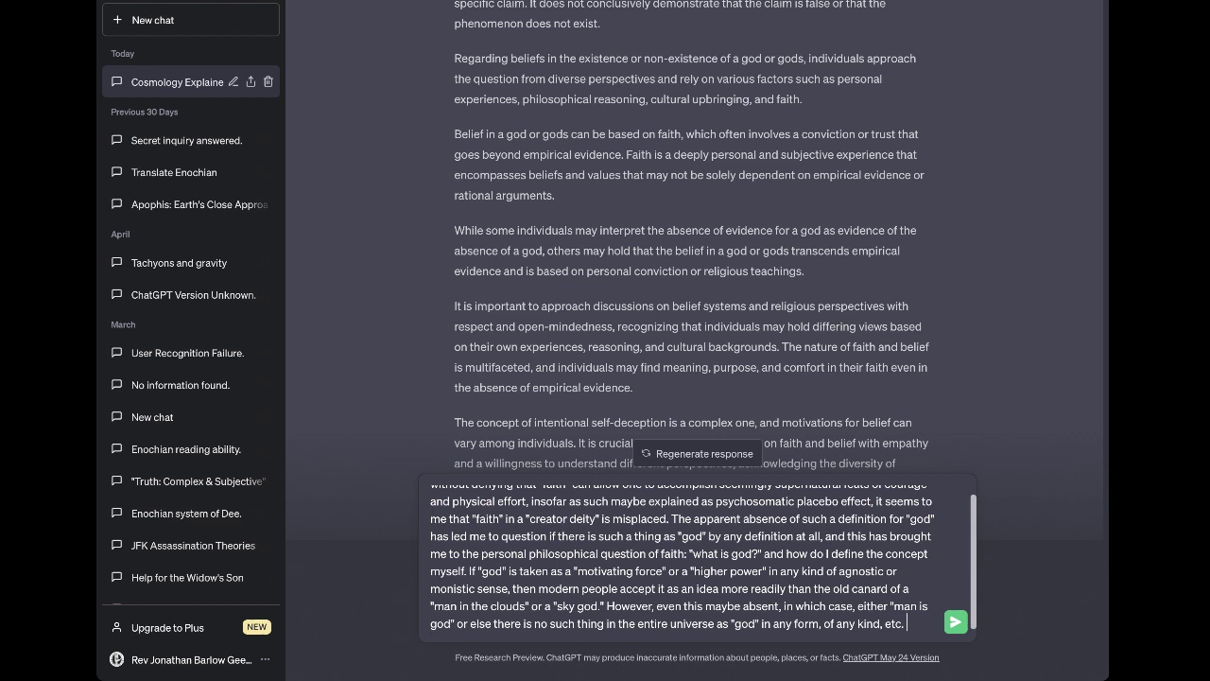
Add and send: Is there a universal "higher power" or "force" that can impose itself in opposition to the ambitions of humanity?
text(Is there)
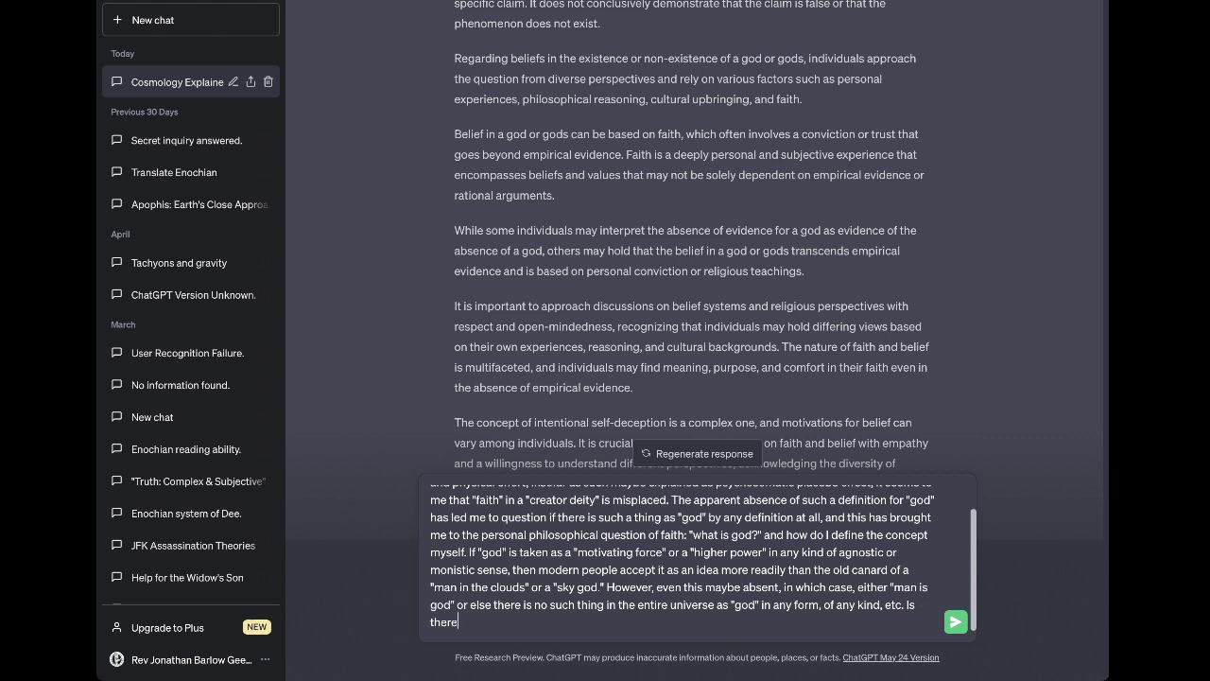
text( a)
text( ")
text(universal)
text("higher power)
text(" or "forc)
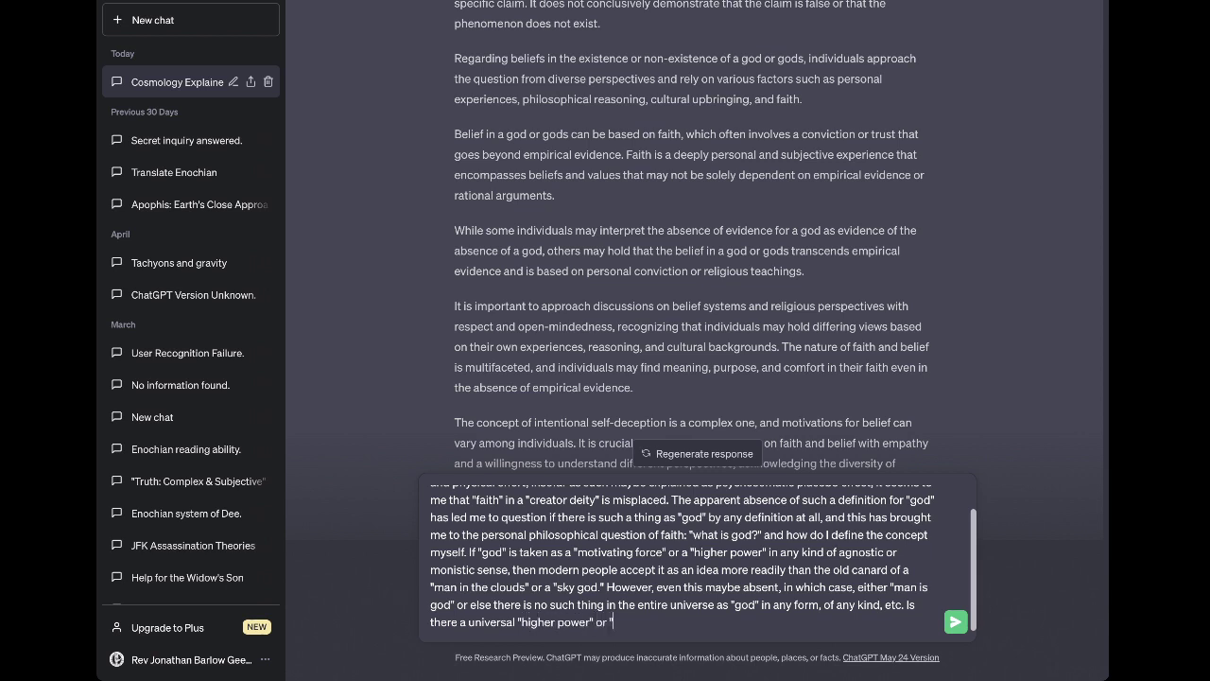
text(e" that can impose a)
key(BackSpace)
text(itself in o)
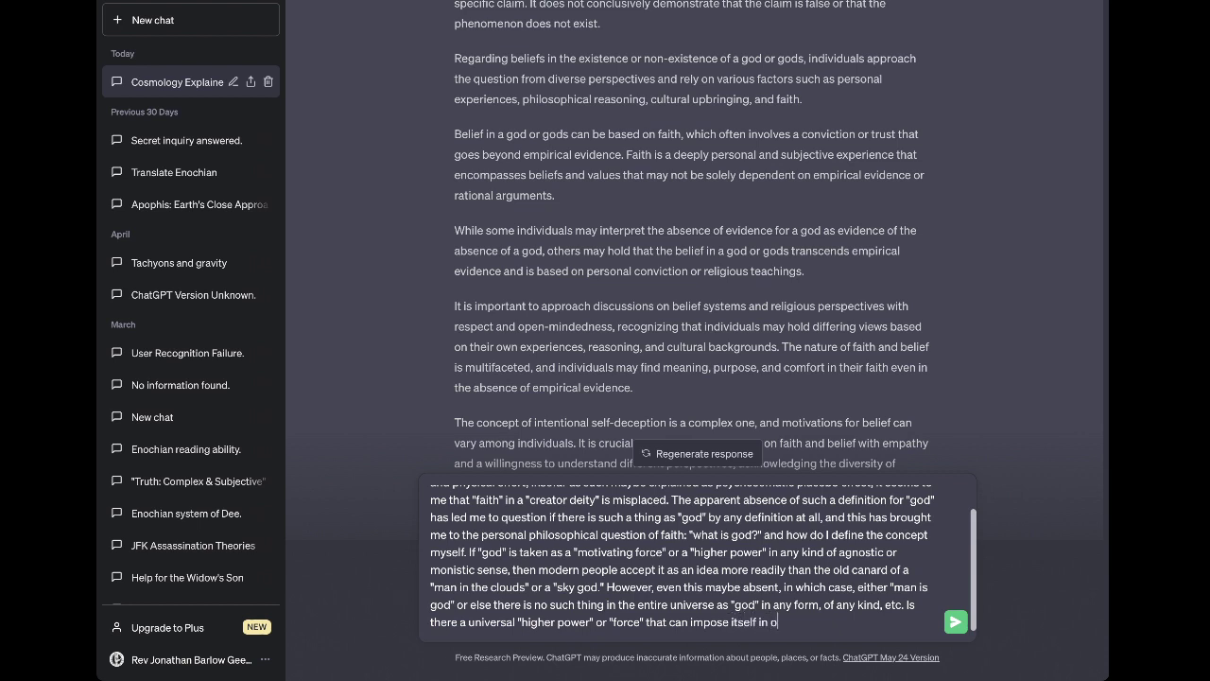
text(pposition to the ambitions)
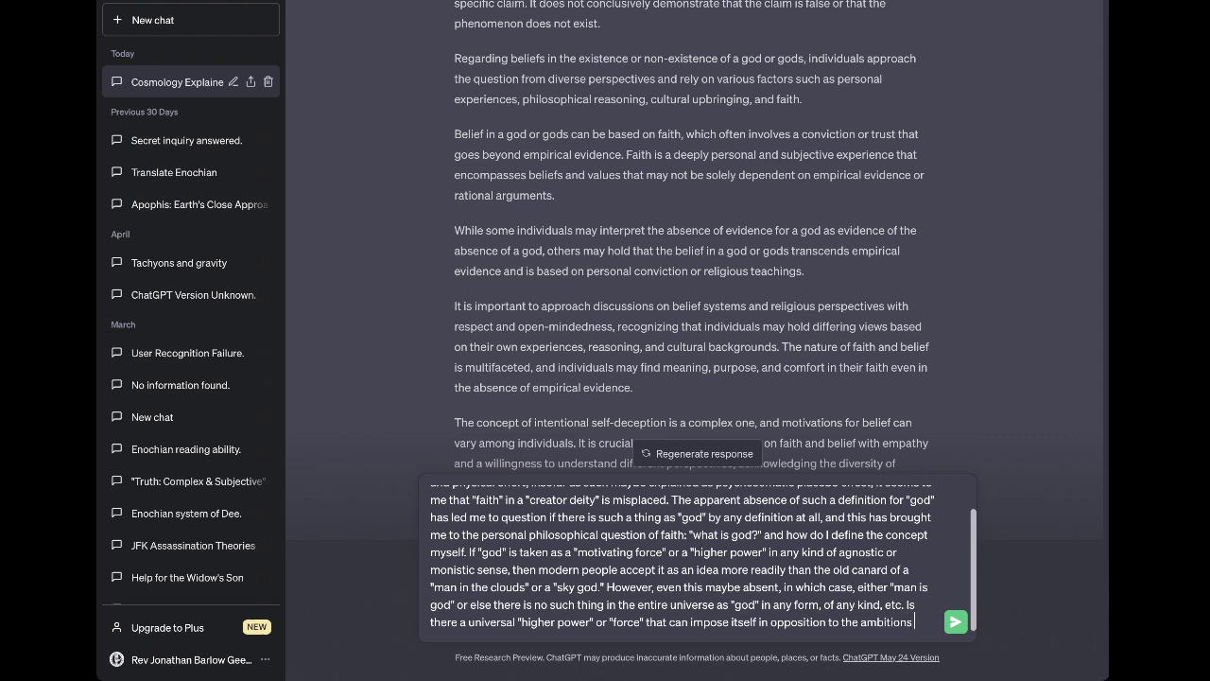
text( of humanity?)
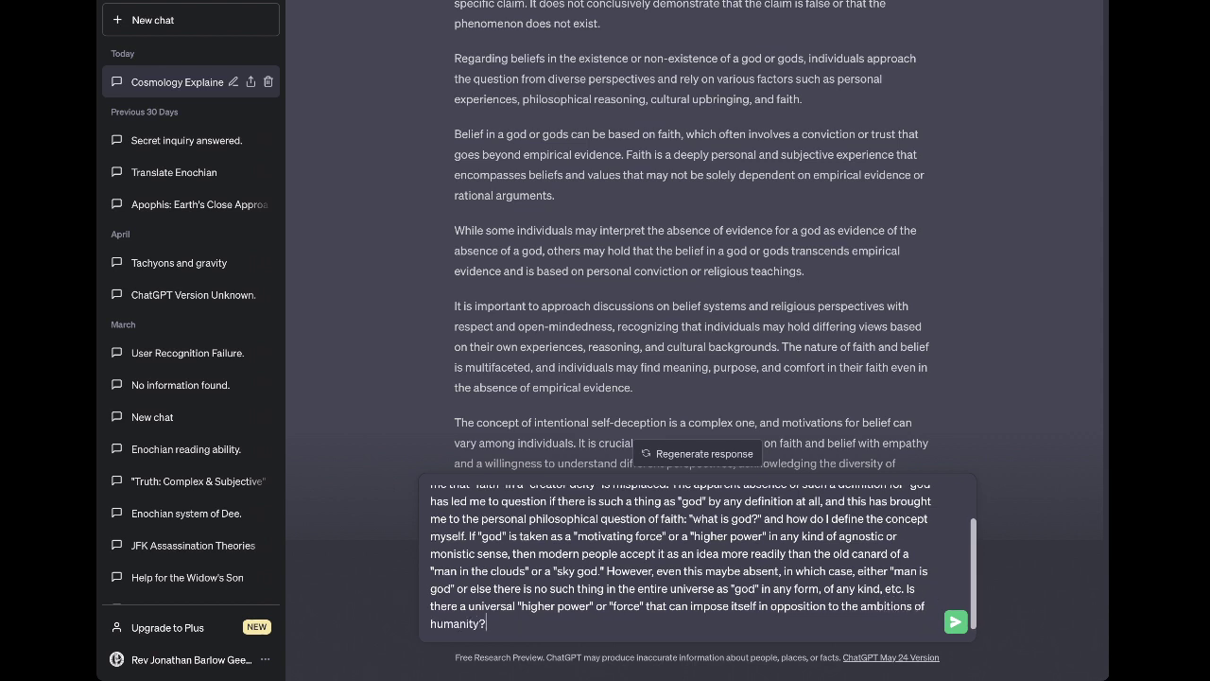
key(Return)
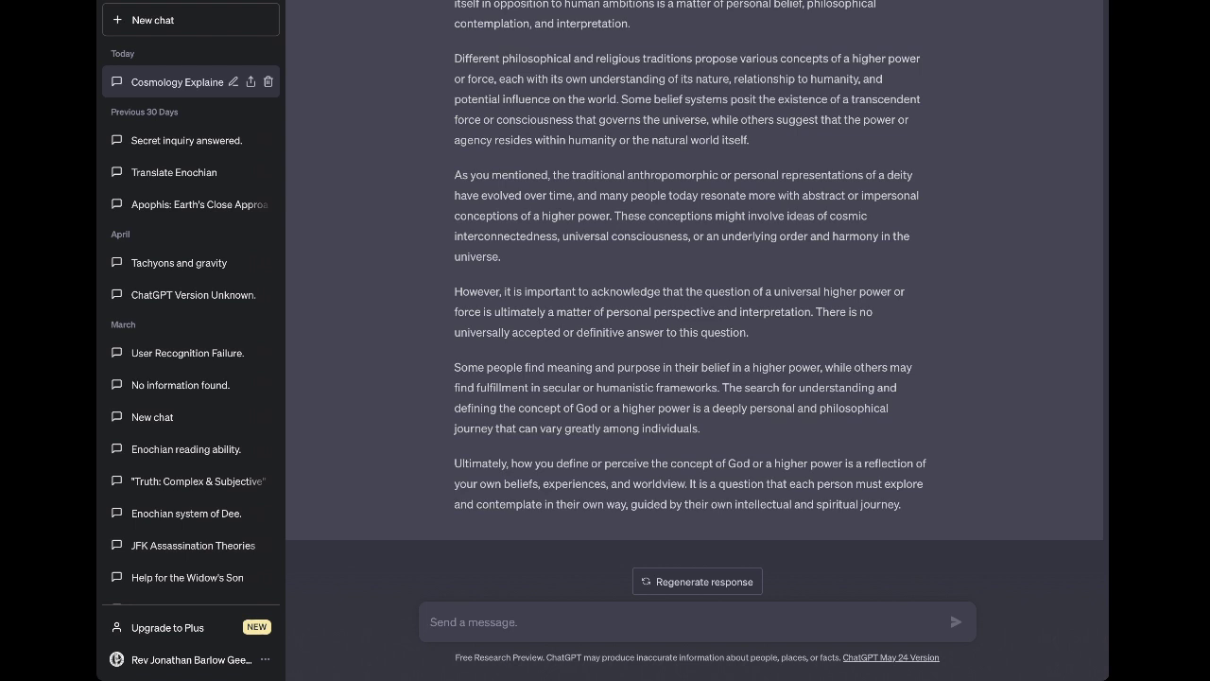
Ask ChatGPT: is mind-over-matter possible?
text(is)
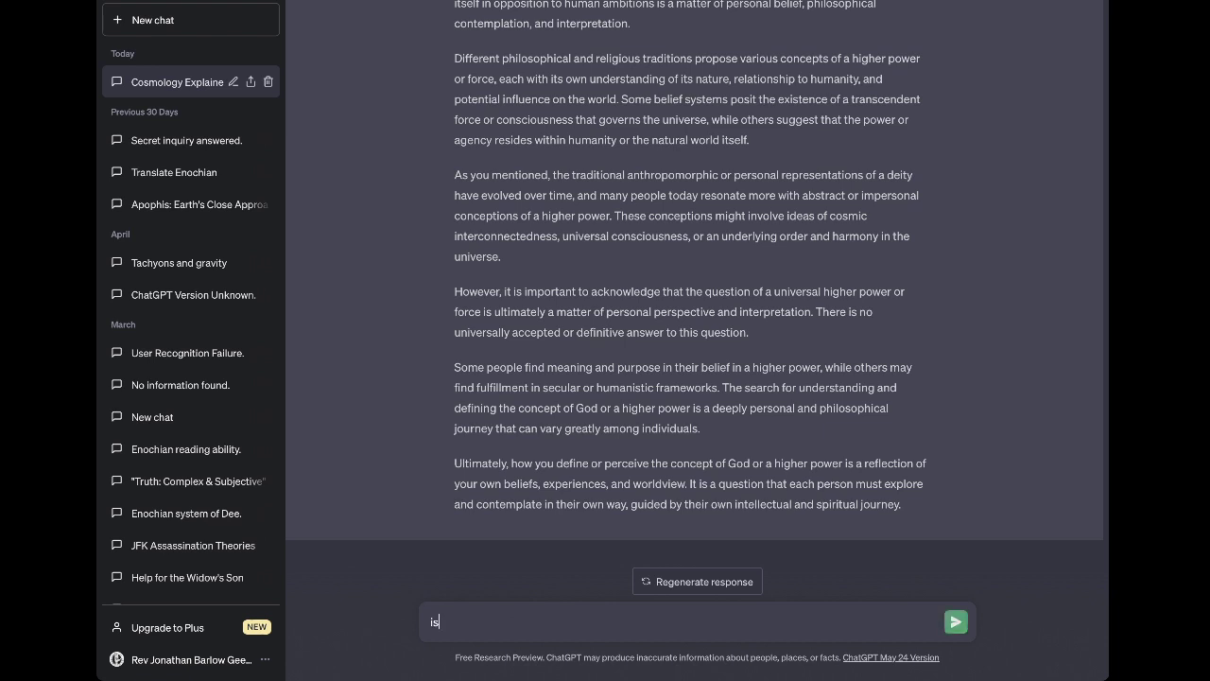
text( mind-over)
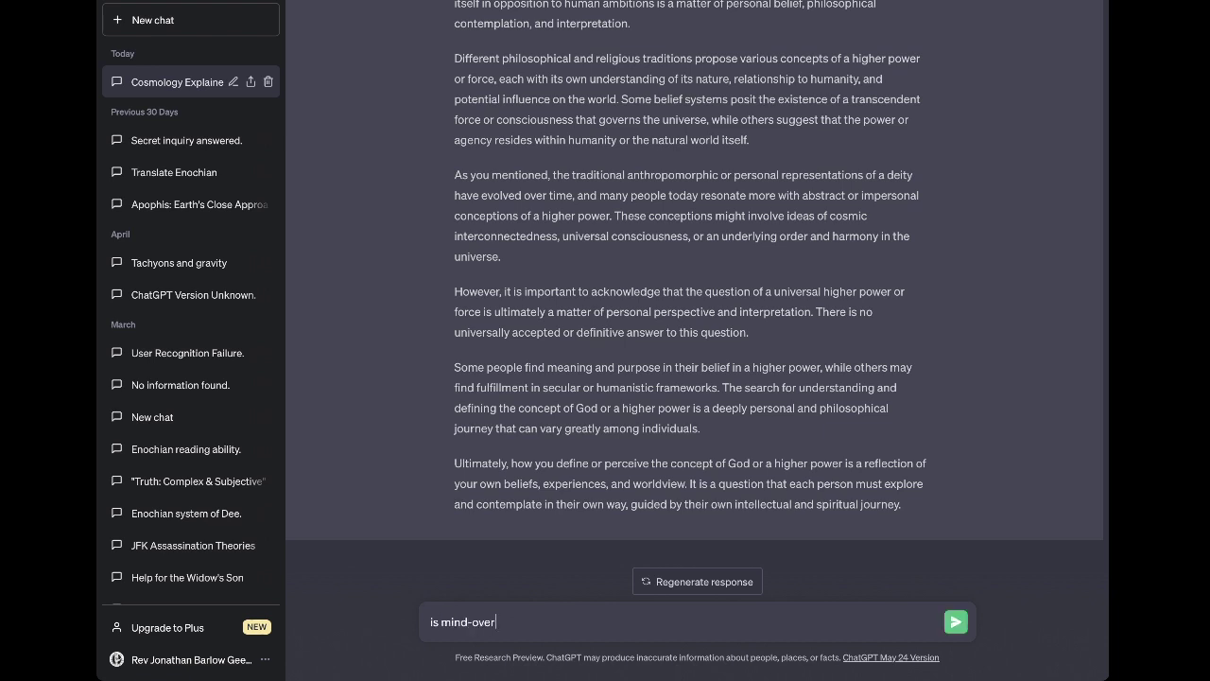
text(-matter possible?)
key(Return)
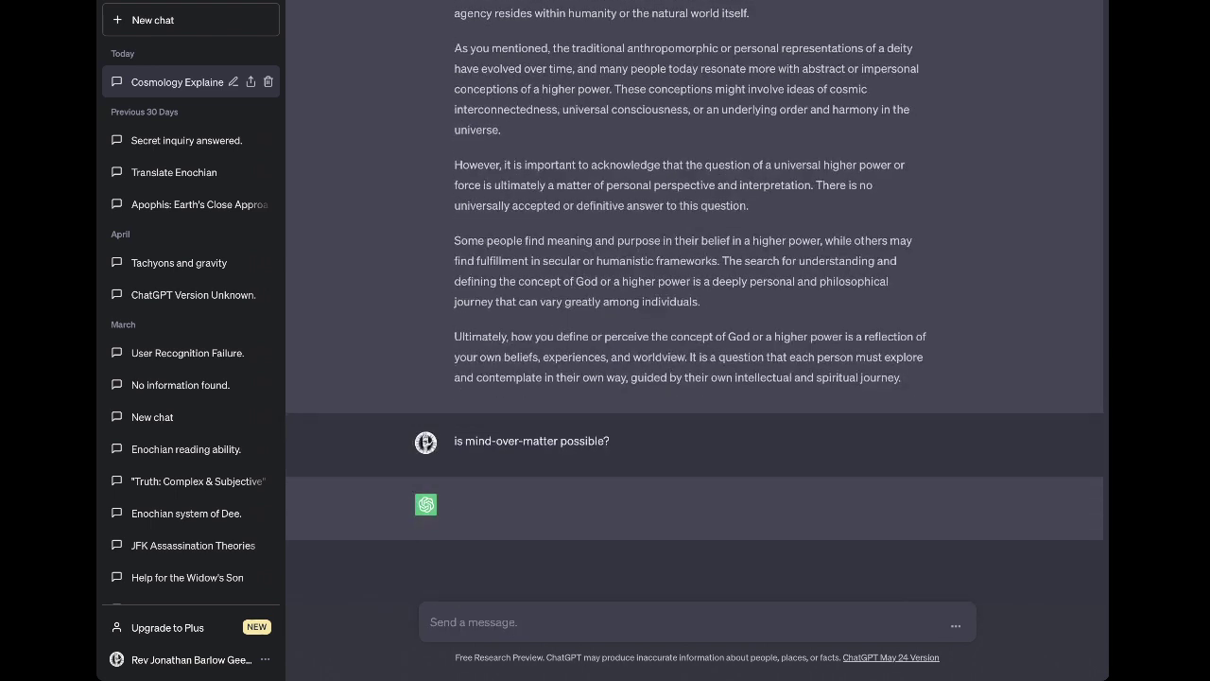
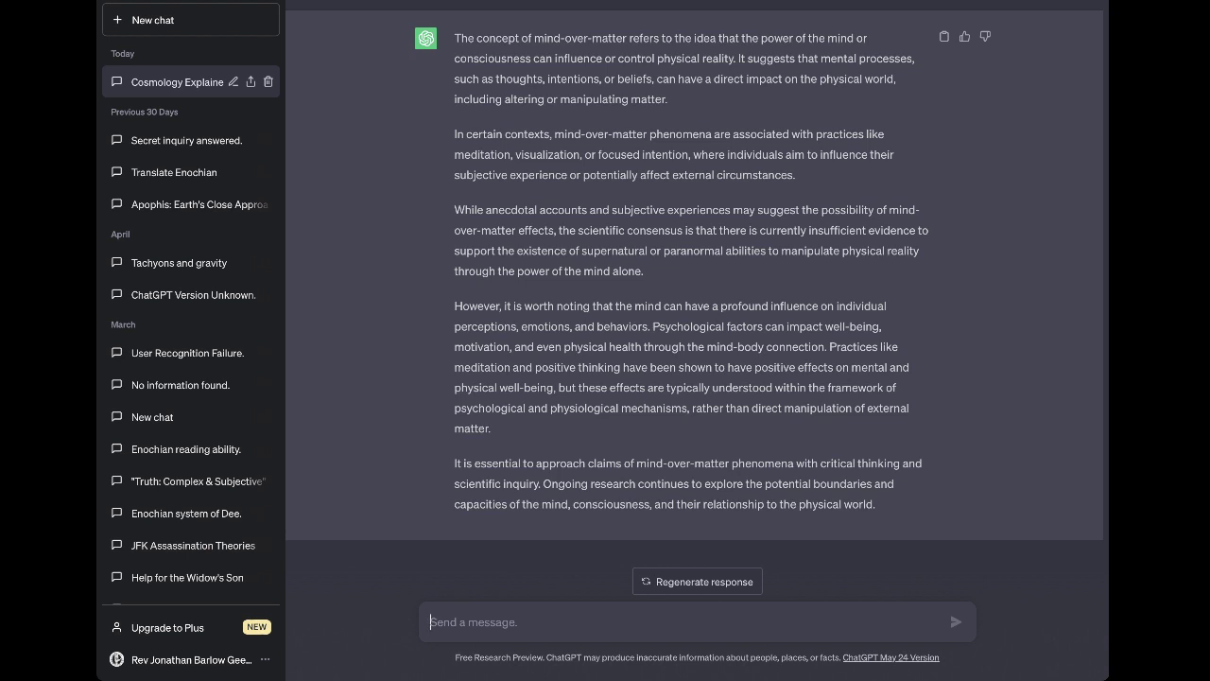
Begin a new message: if the universe is an immense simulacrum of a human being's cerebral neural network, and the earth
text(if the )
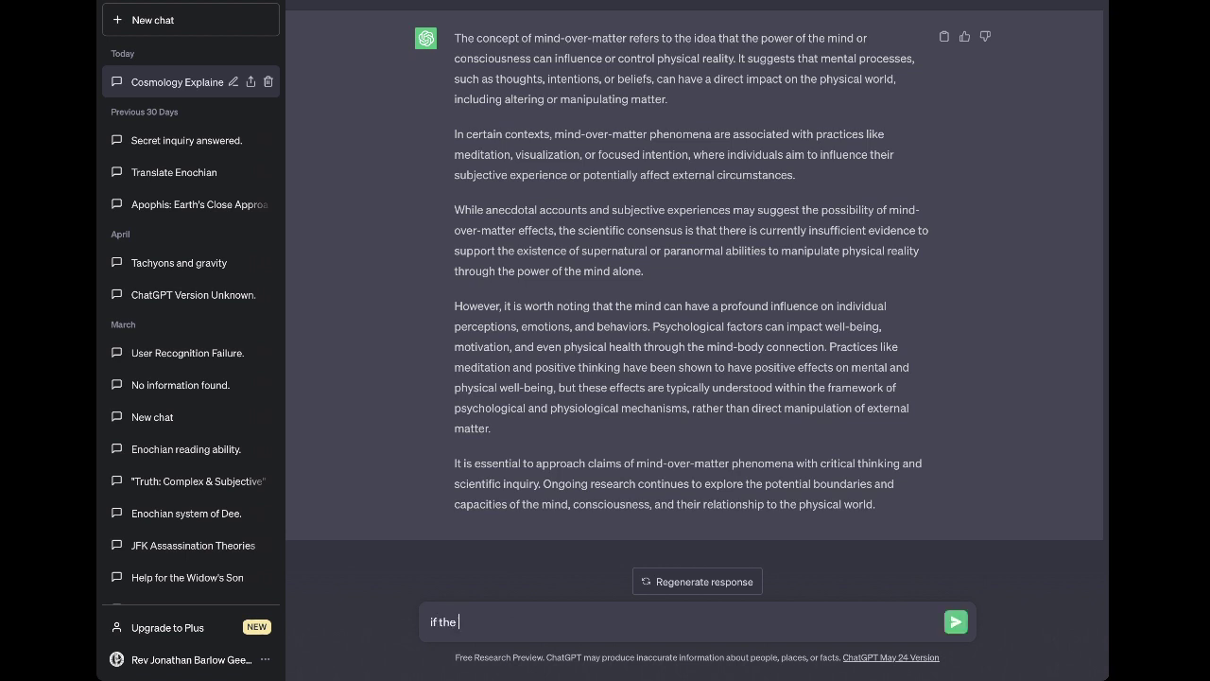
text(universe is a n immense simul)
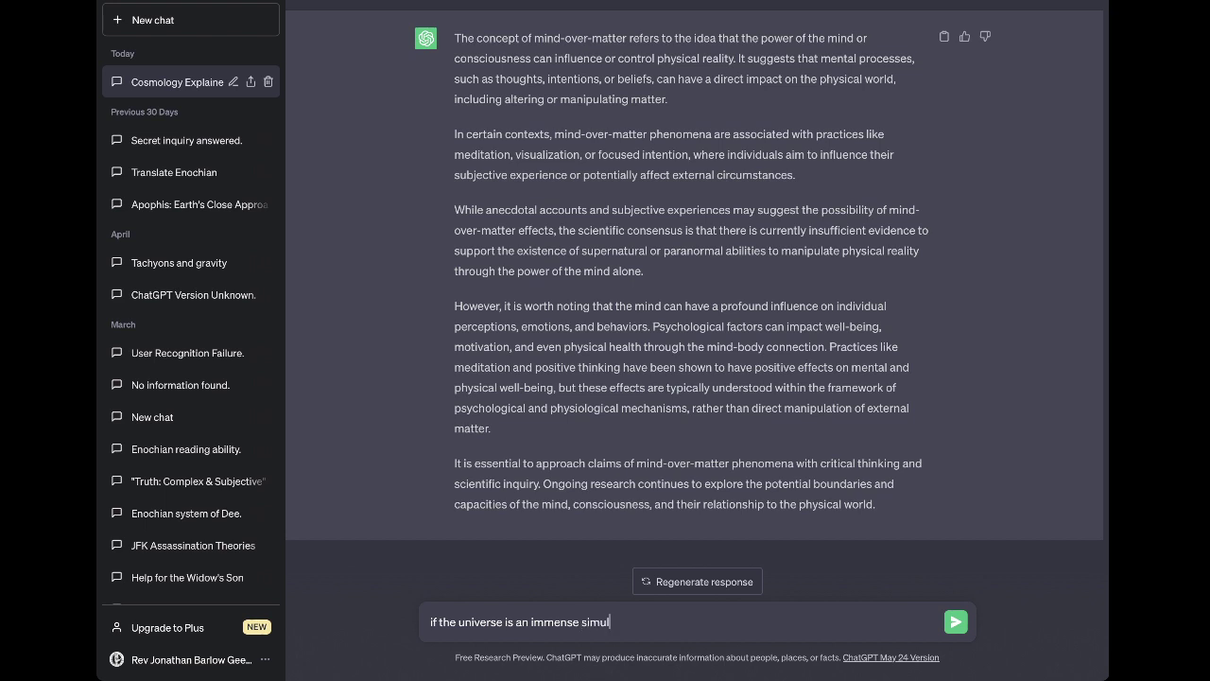
text(acrum of an)
key(BackSpace)
text(human being's cere)
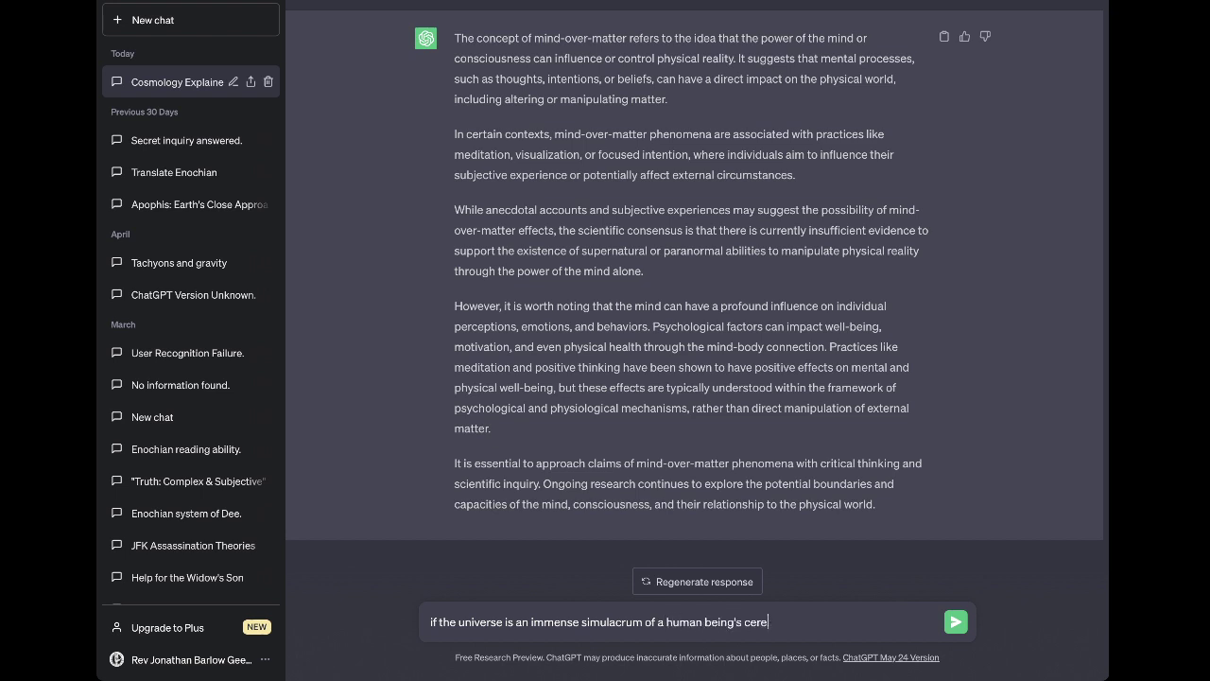
text(brum)
key(BackSpace)
key(BackSpace)
key(BackSpace)
text(al neuro)
key(BackSpace)
text(al networ)
text(k, and the earth)
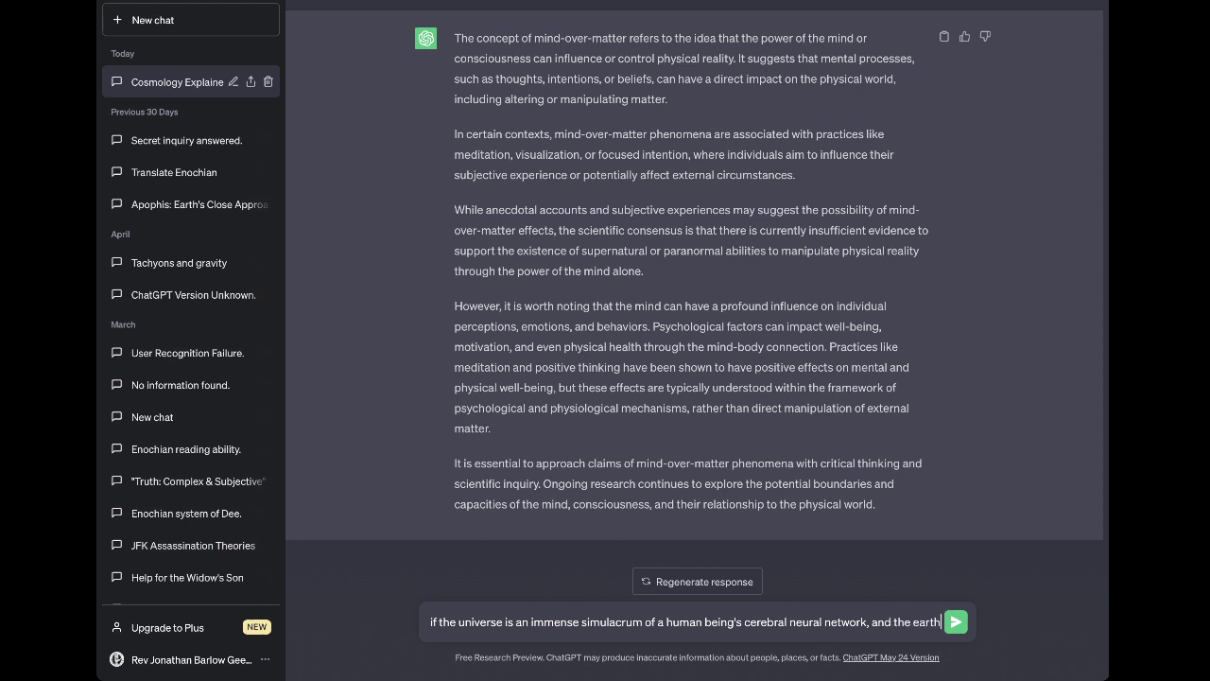
Continue with: itself only a minuscule grain of dust inside this massive brain, then the "mind" or "consciousness" of this universal-brain could, through what
text( itself only)
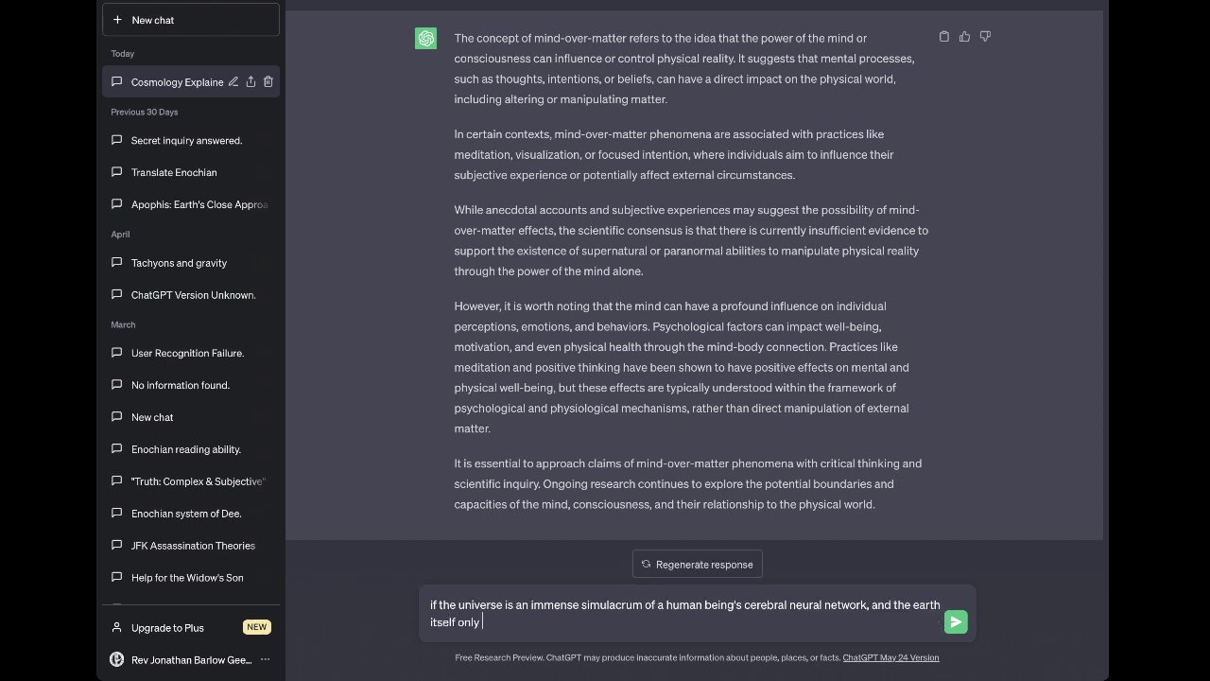
text( a minuscule grain of dust inside this)
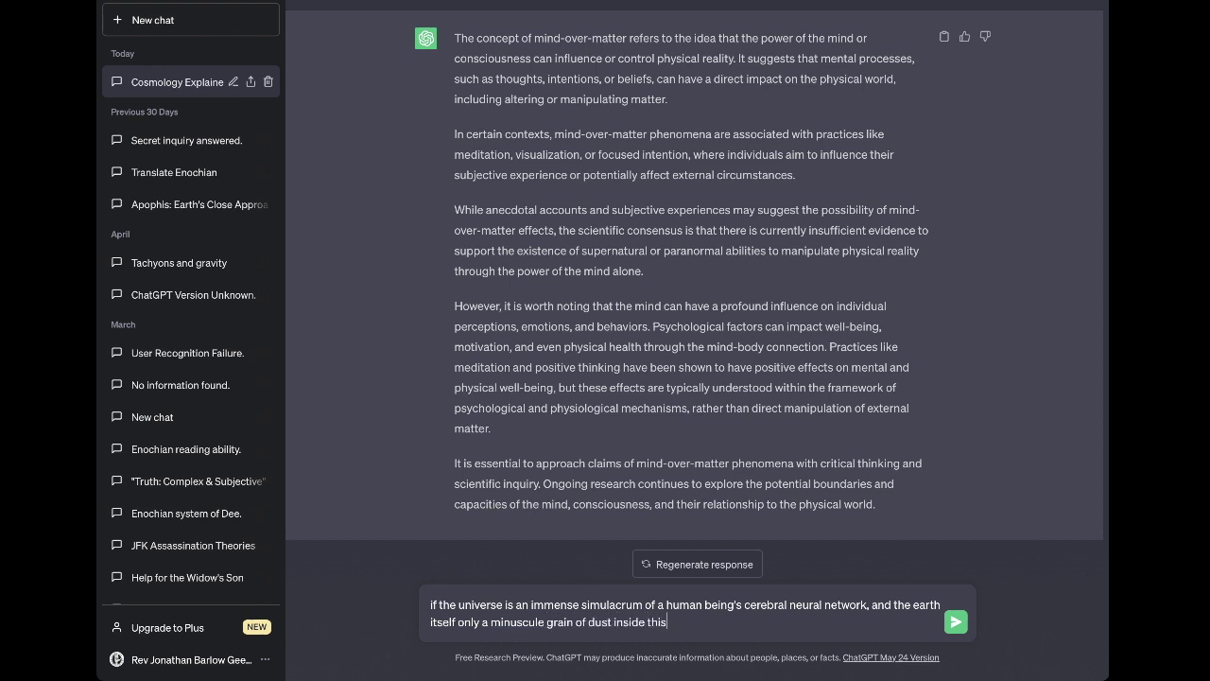
text( massive brain, then the "mind" or "conscious)
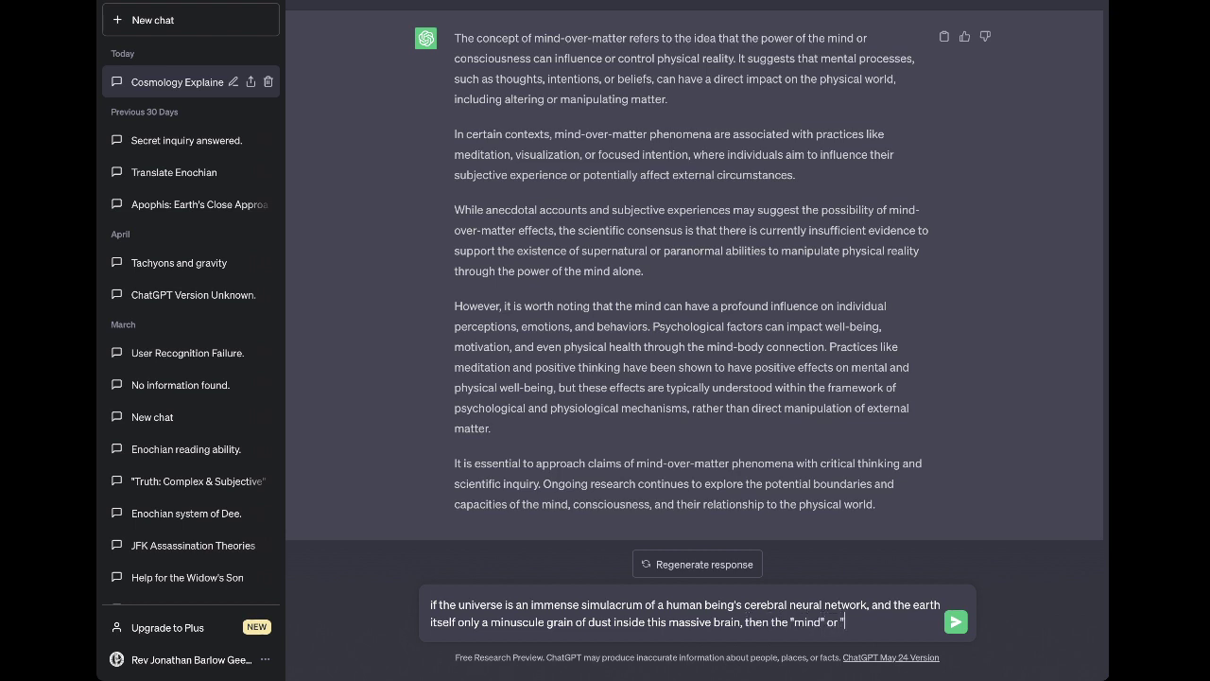
text(ness" of this uni)
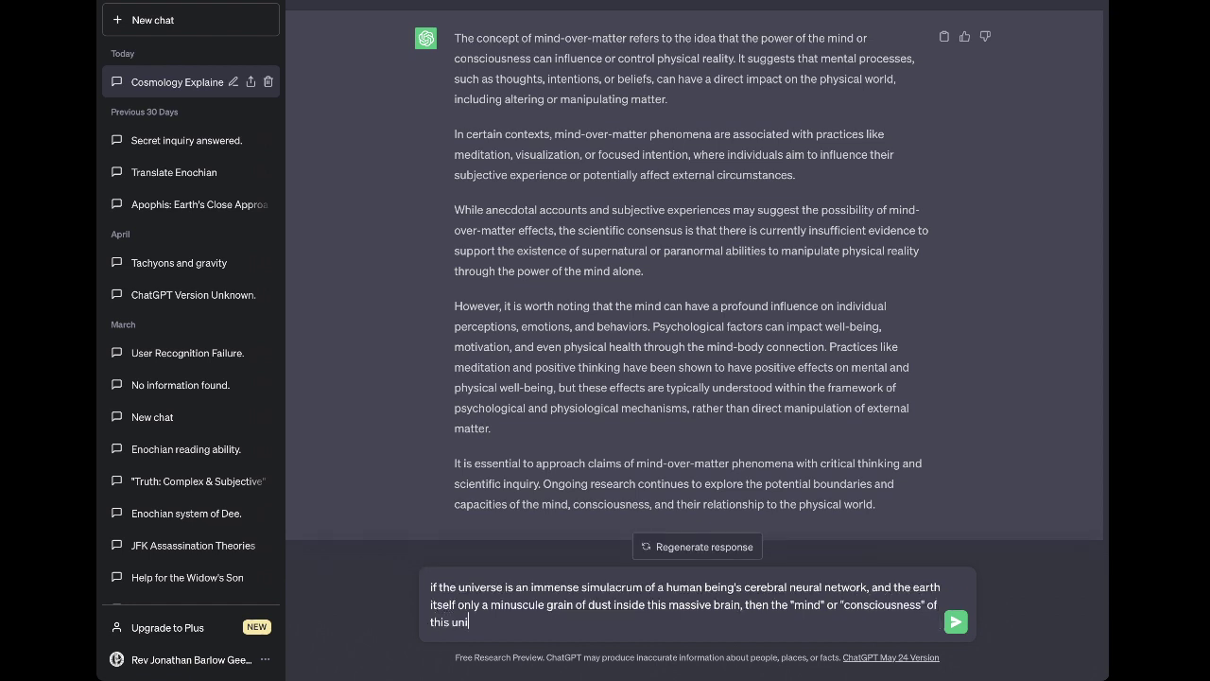
text(versal-brain could)
key(BackSpace)
key(BackSpace)
key(BackSpace)
key(BackSpace)
text(ould, through what)
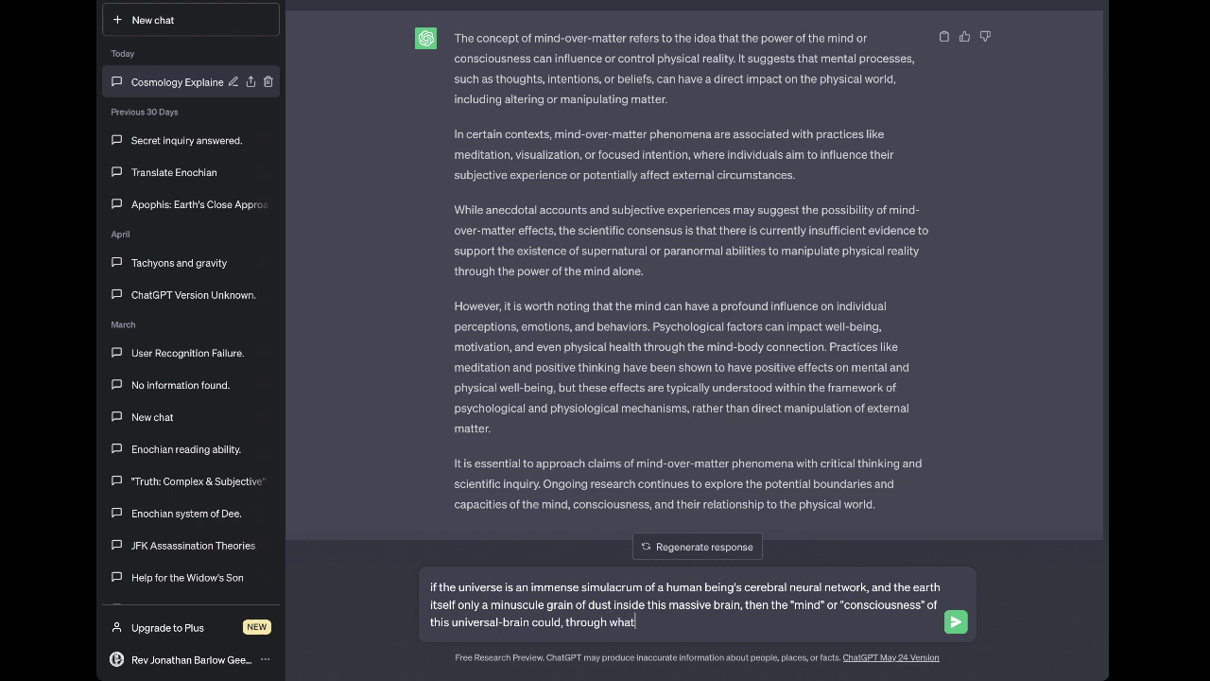
Finish the sentence with: we call the "mind-body connection," manifest our own existence
text( we call the "mind-body)
text(connection")
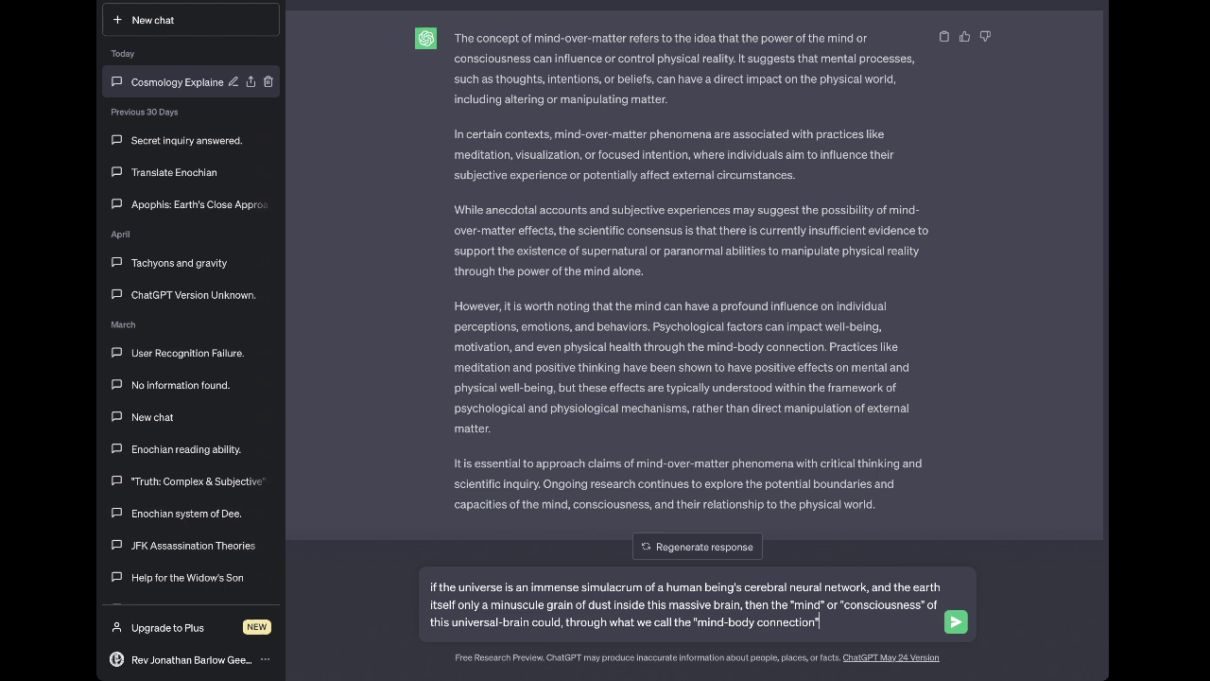
key(BackSpace)
text(," manifest our own existence.)
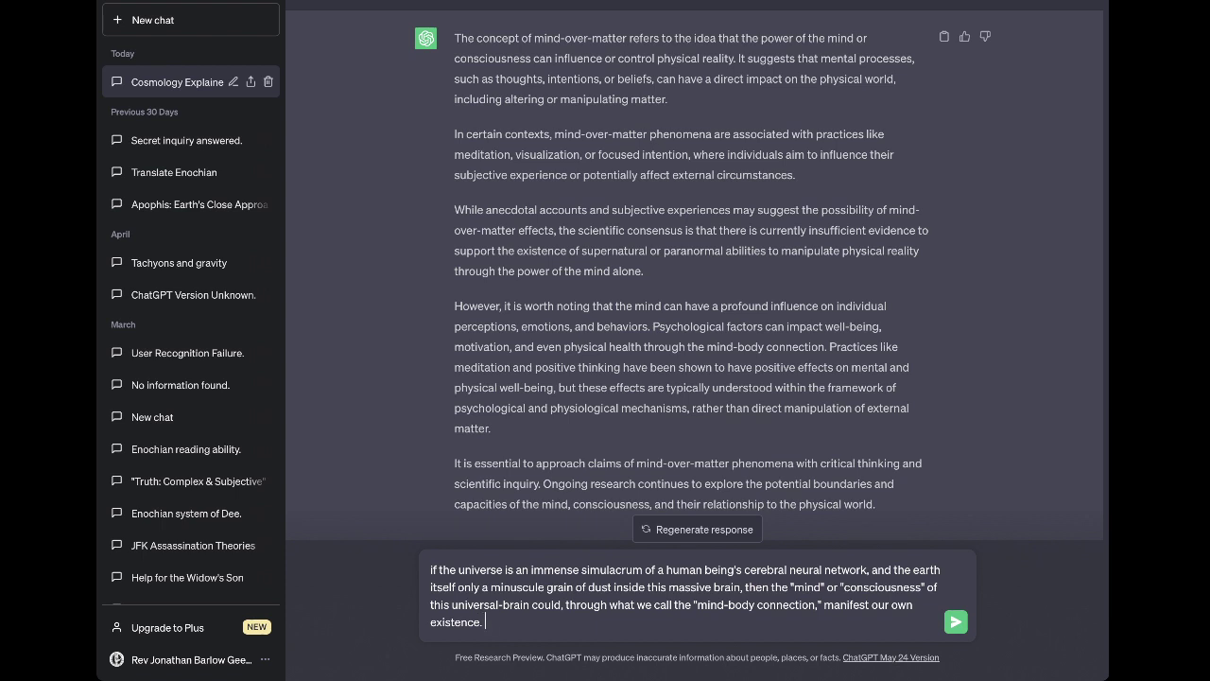
Continue the message with: The question would be, in this case, if "god" is the universal-brain itself, or if "god" would
text(The question would be, in)
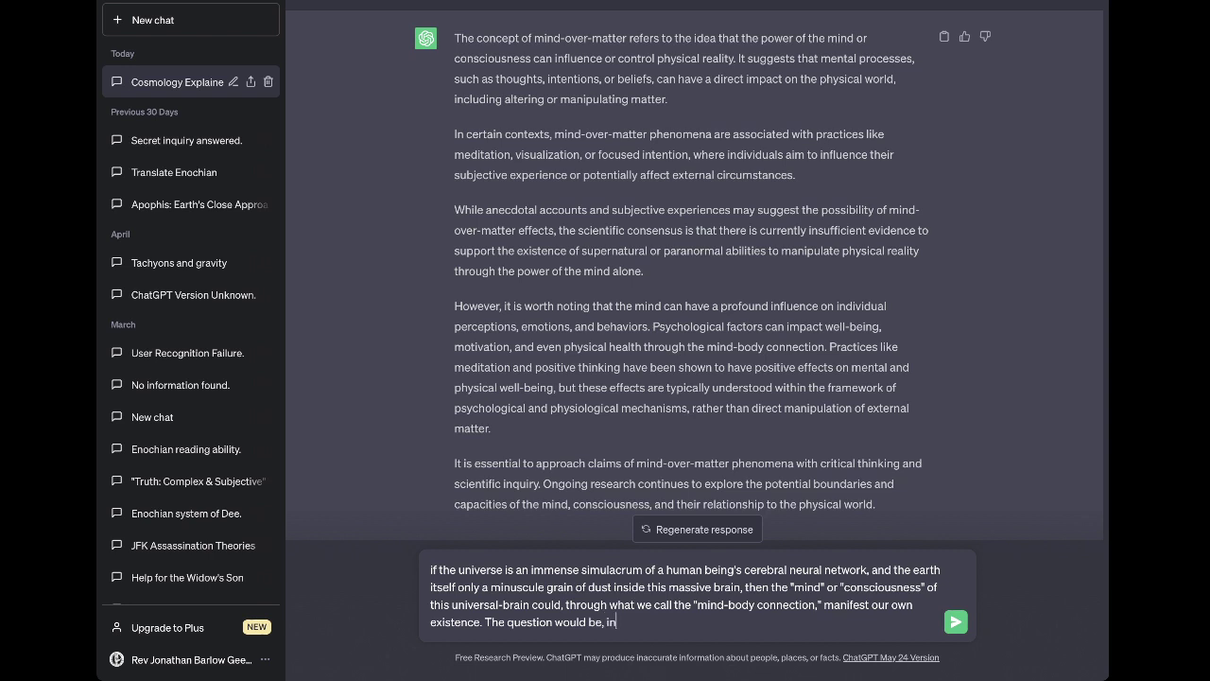
text( this case, if "god" is the universal-)
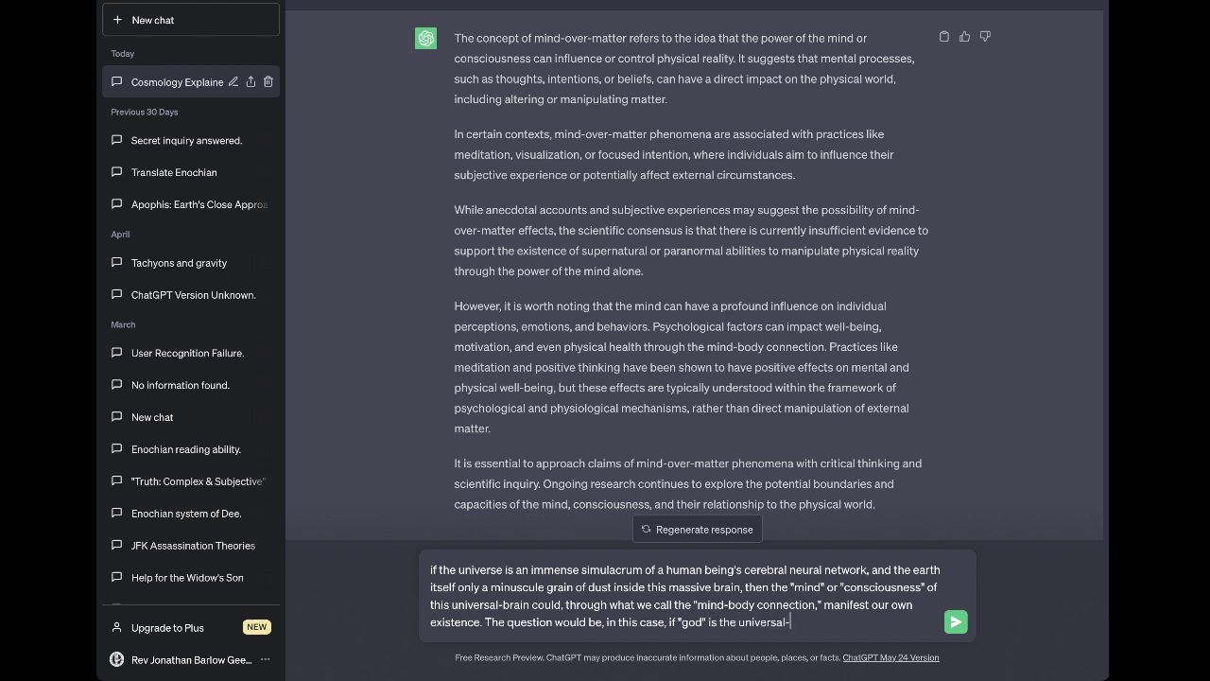
text(brain itself, or if "god" would )
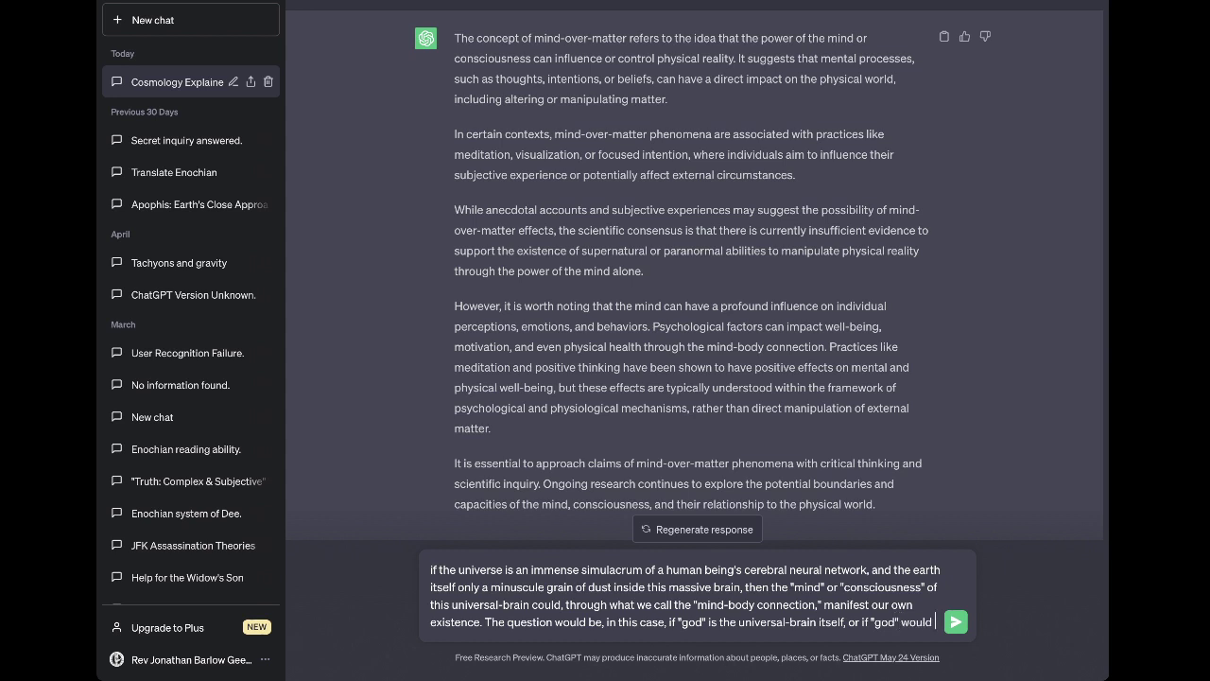
Continue the sentence with: be the outside force, influence or "being" that created this "universal-brain
text(be the)
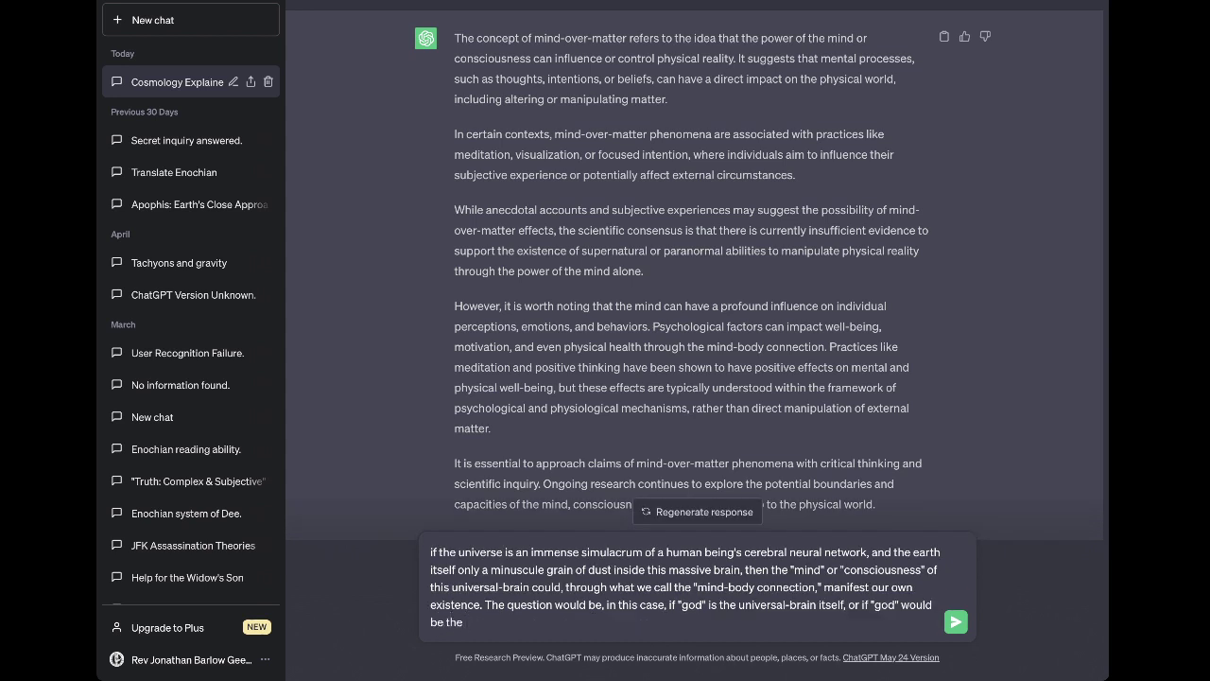
text( outside force, influence or "being" that)
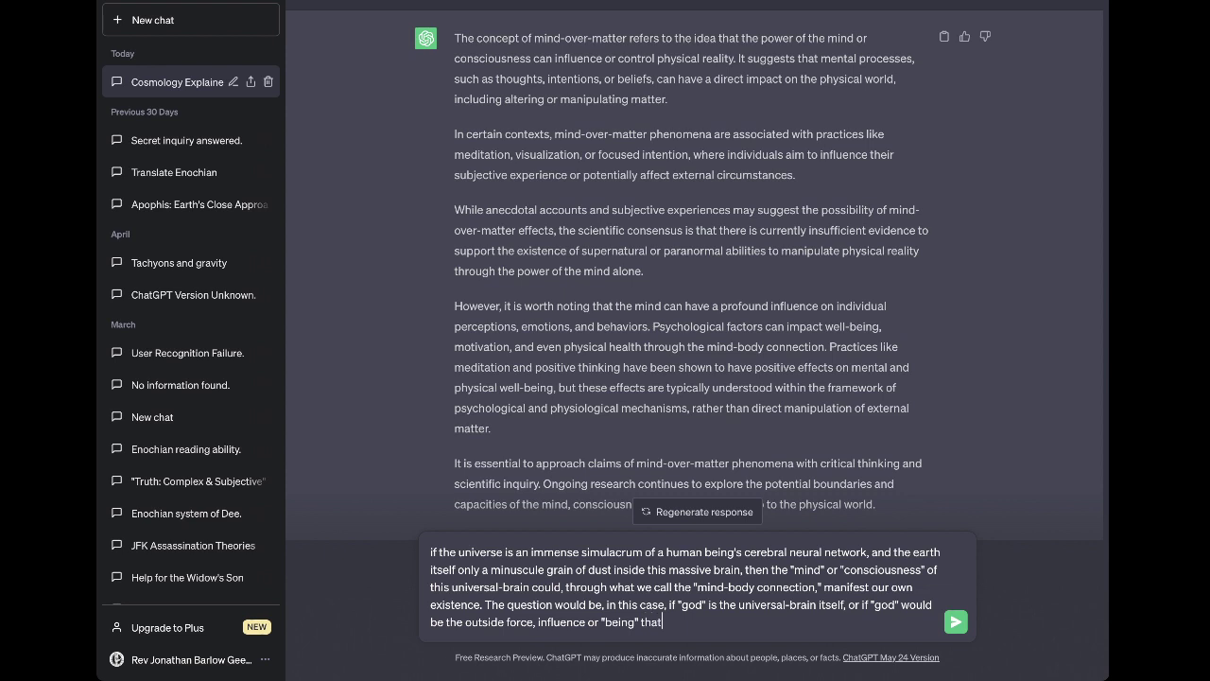
text( created this "universal-brain)
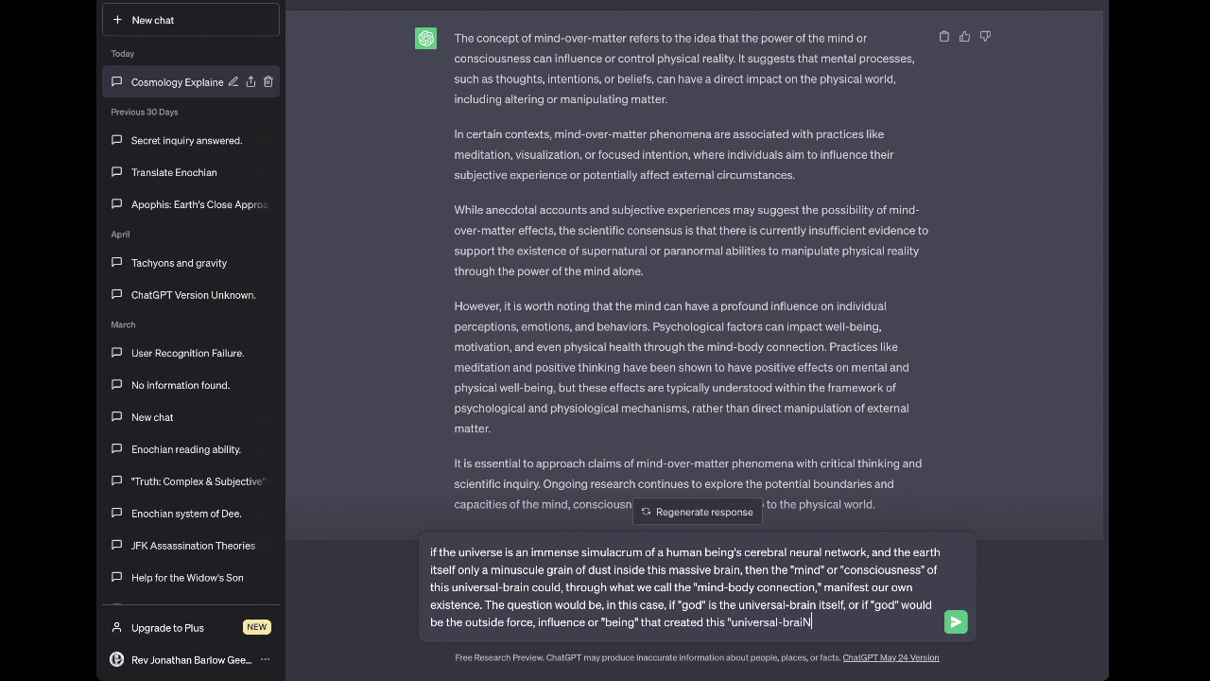
Close the quotation and add: Of course, this is all merely an imaginary scenario, not even hypothetical, considering it is nowhere near to being factually accurate
text(." Of course, this is)
text(all merely a)
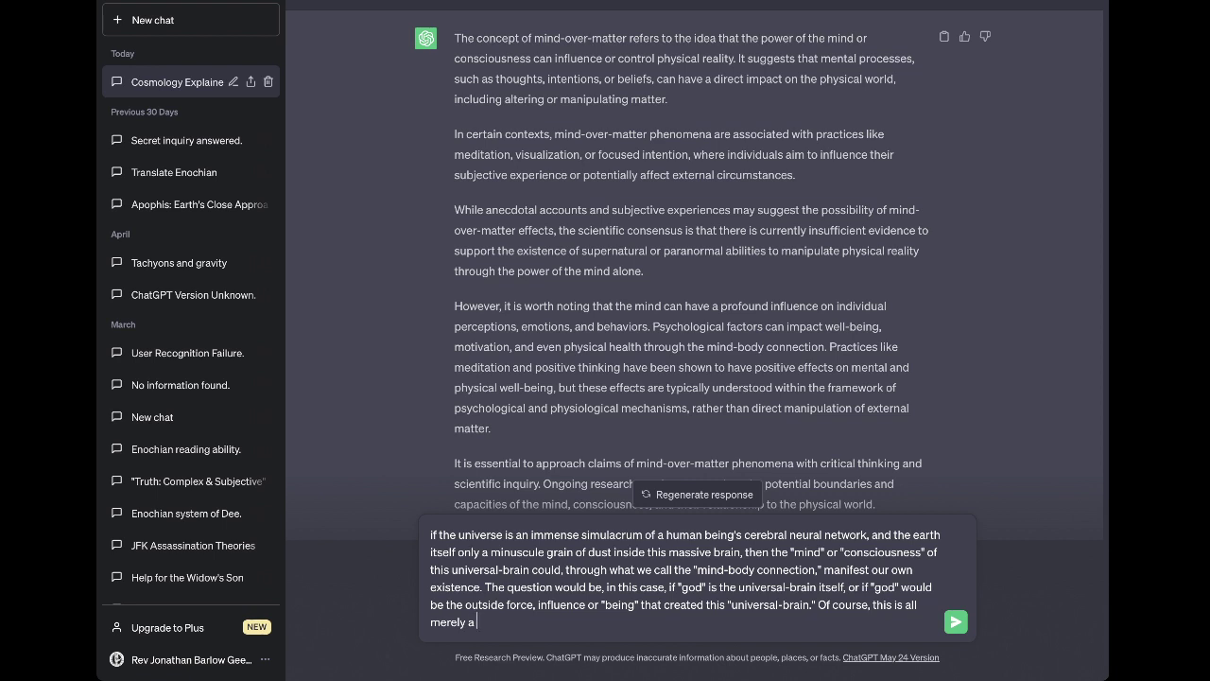
text(n imaginary scenario, not even hyp)
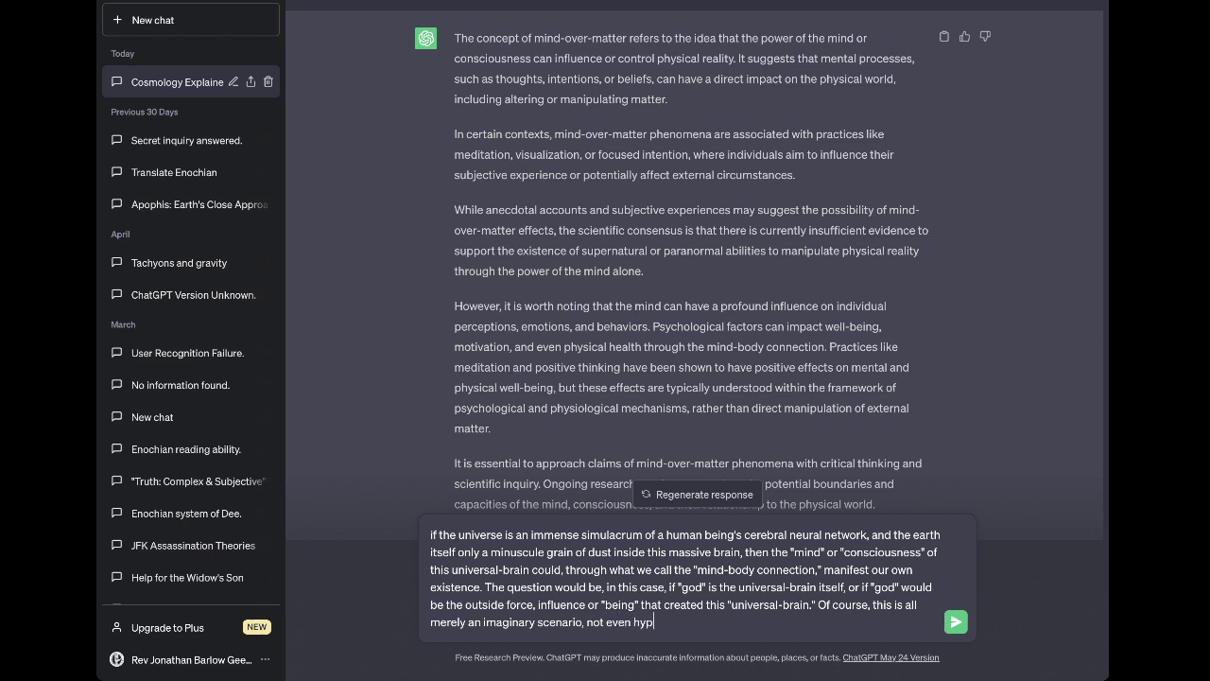
text(othetical, considering it is)
text(not)
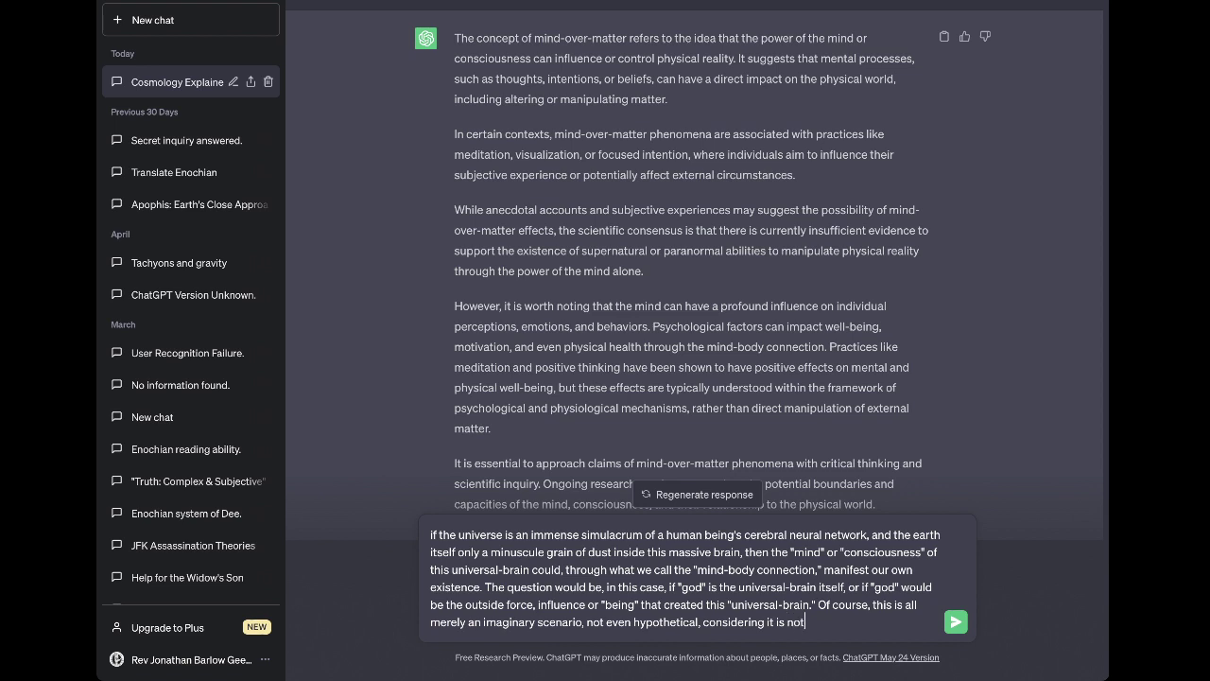
text(where near )
text(to being fac)
text(tually acc)
text(ura)
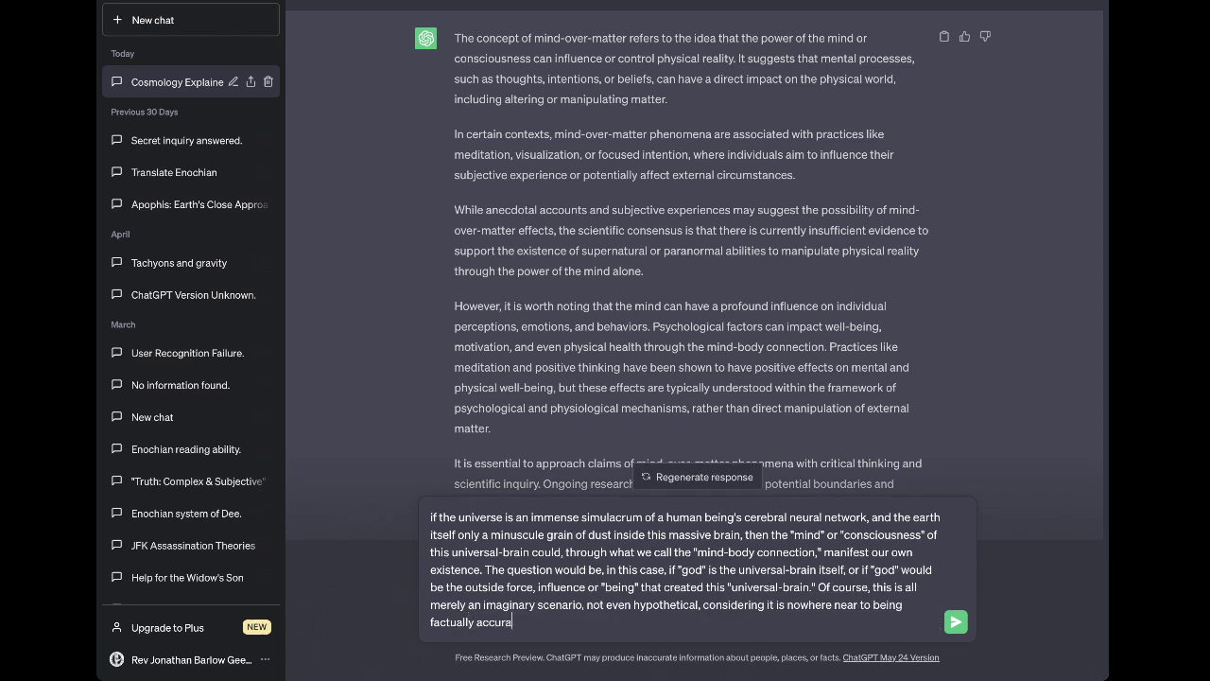
Finish and send the message with: Nevertheless, this remains a prominent popular belief about the nature of "god" and the reality of the cosmos
text(te. Nevertheless, this remains )
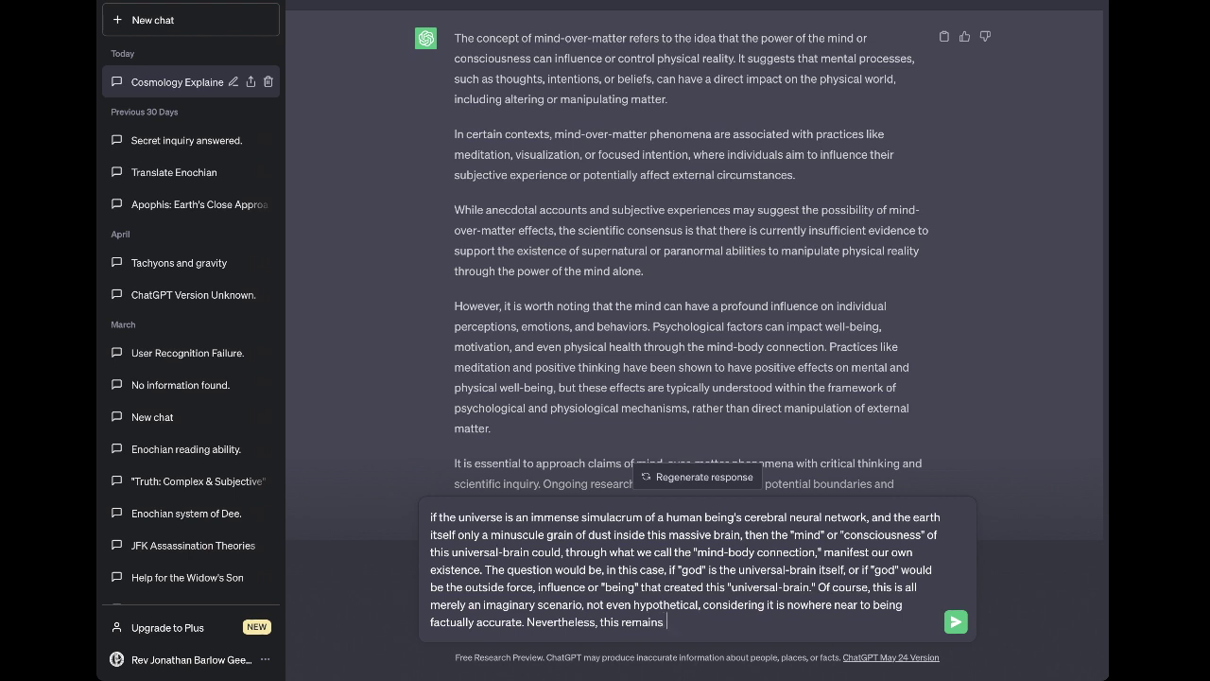
text(a prominent,)
text(popular )
text(belief about t)
text(he n)
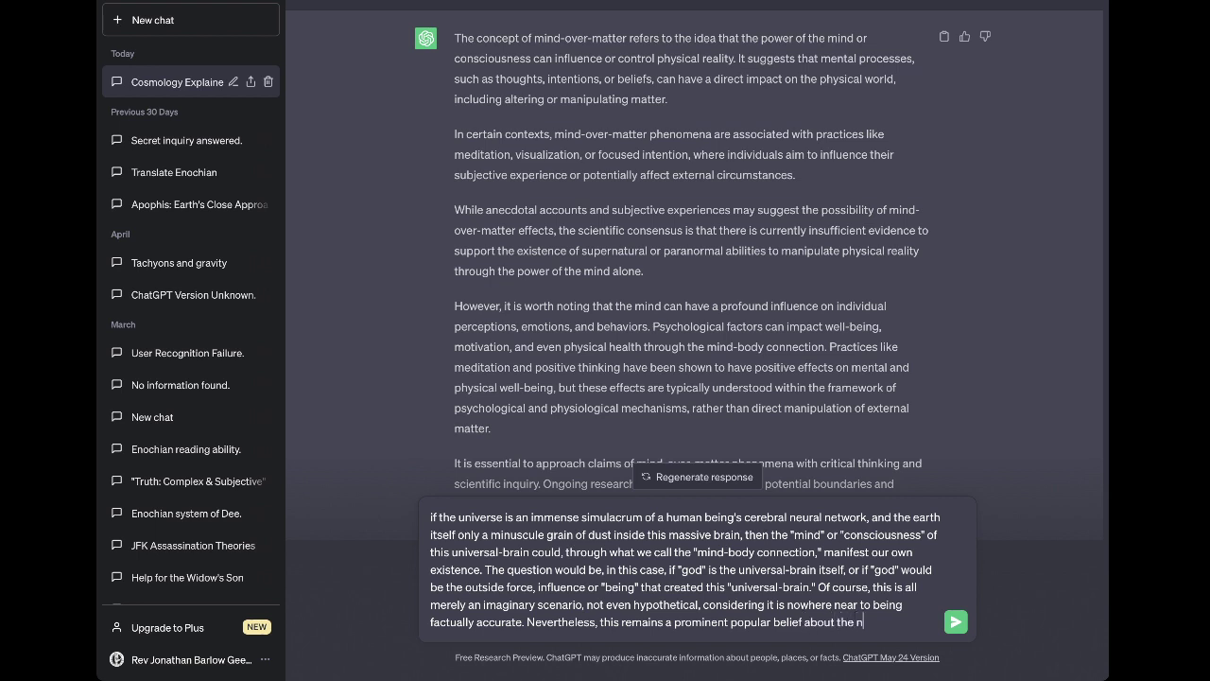
text(ature of "god" and the )
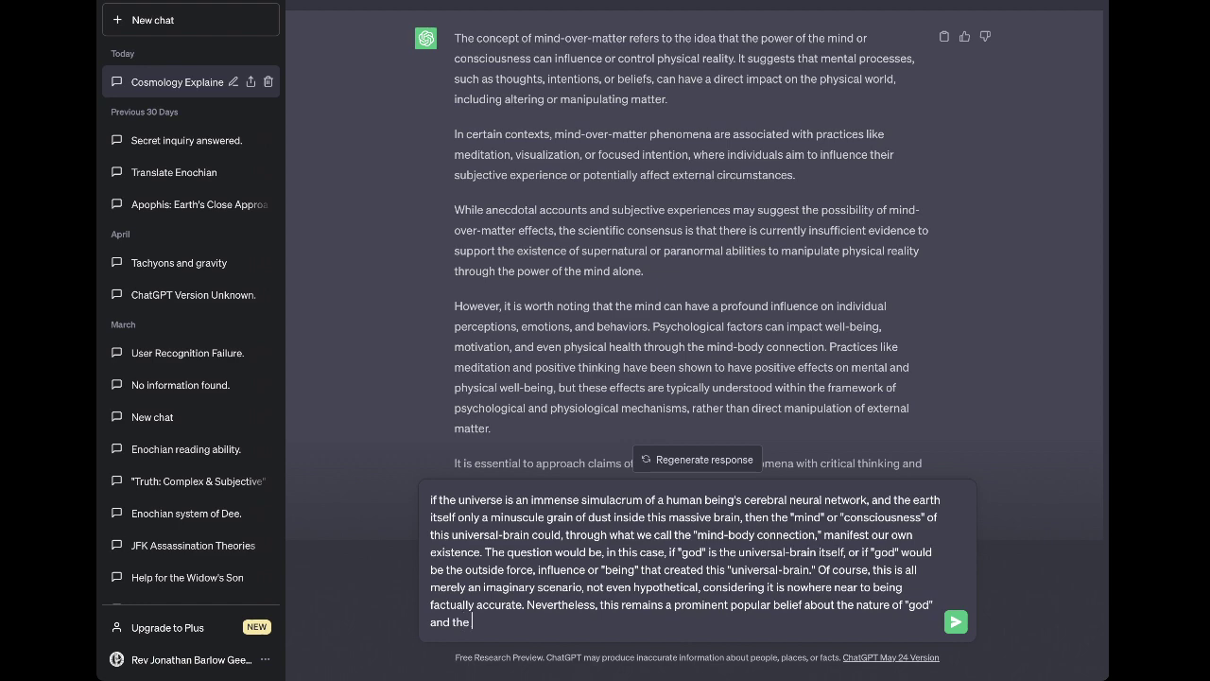
text(reality of the cosmos.)
key(Return)
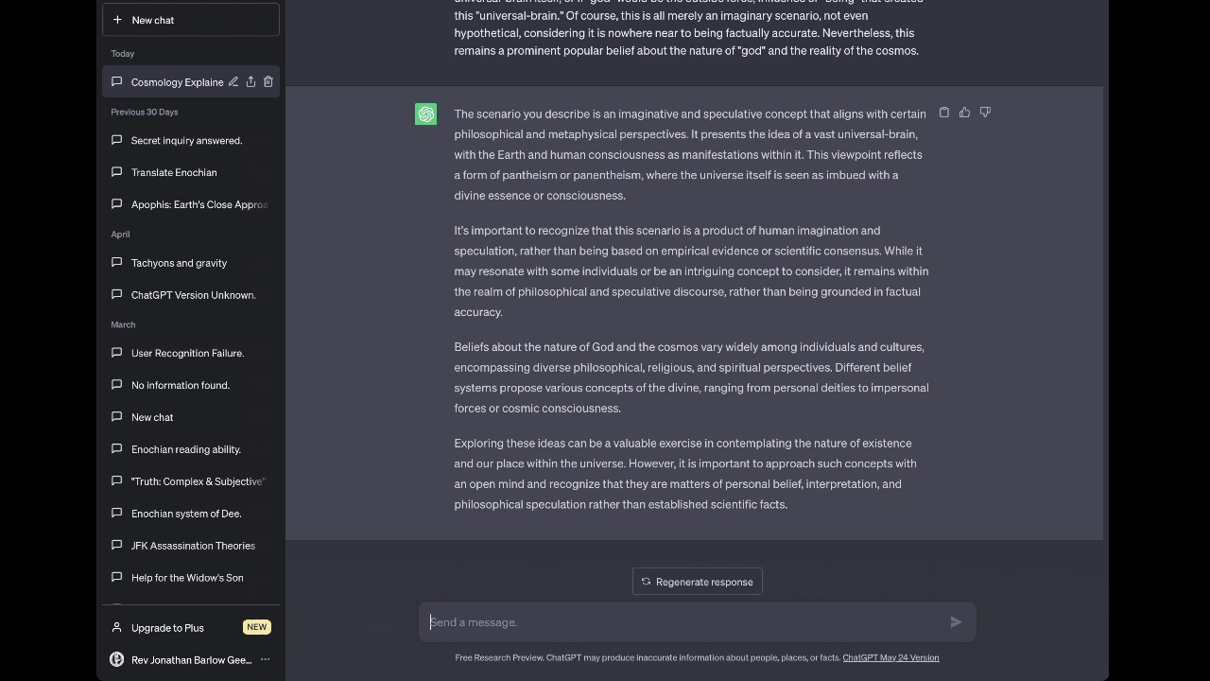
Begin a new message: as a skeptical atheist at present, I am finding it difficult to "keep an open mind" in dealing with my fellow
text(as a)
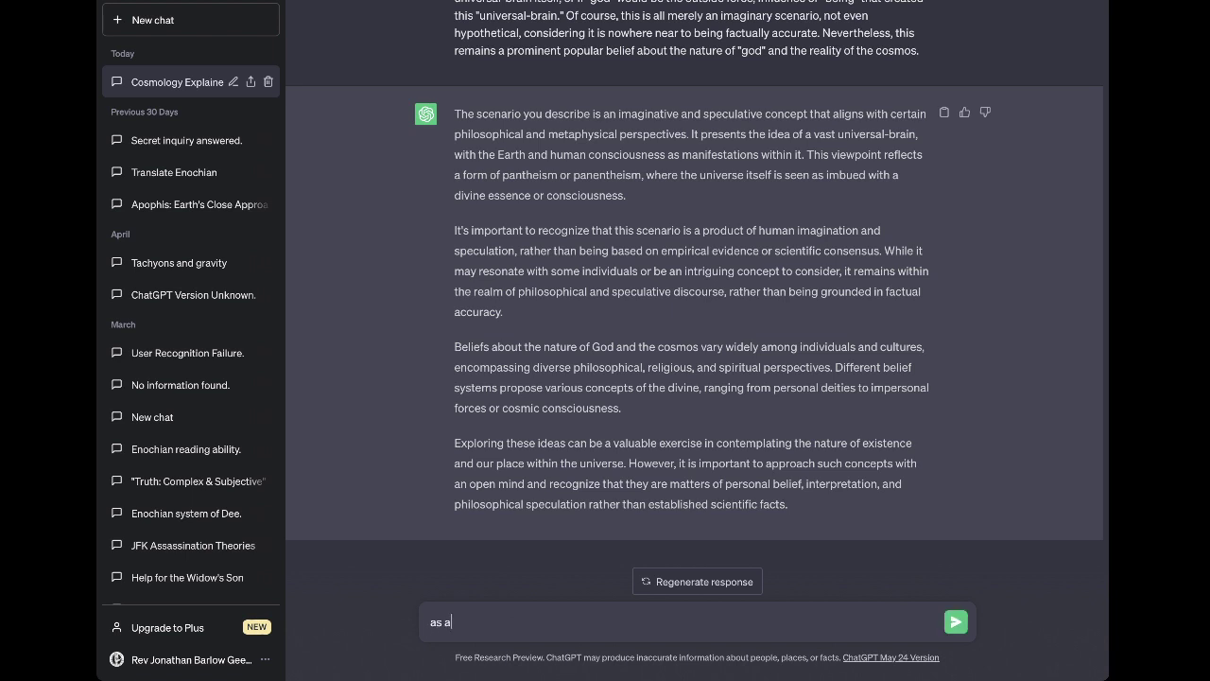
text( skeptical atheist at present, I am findin)
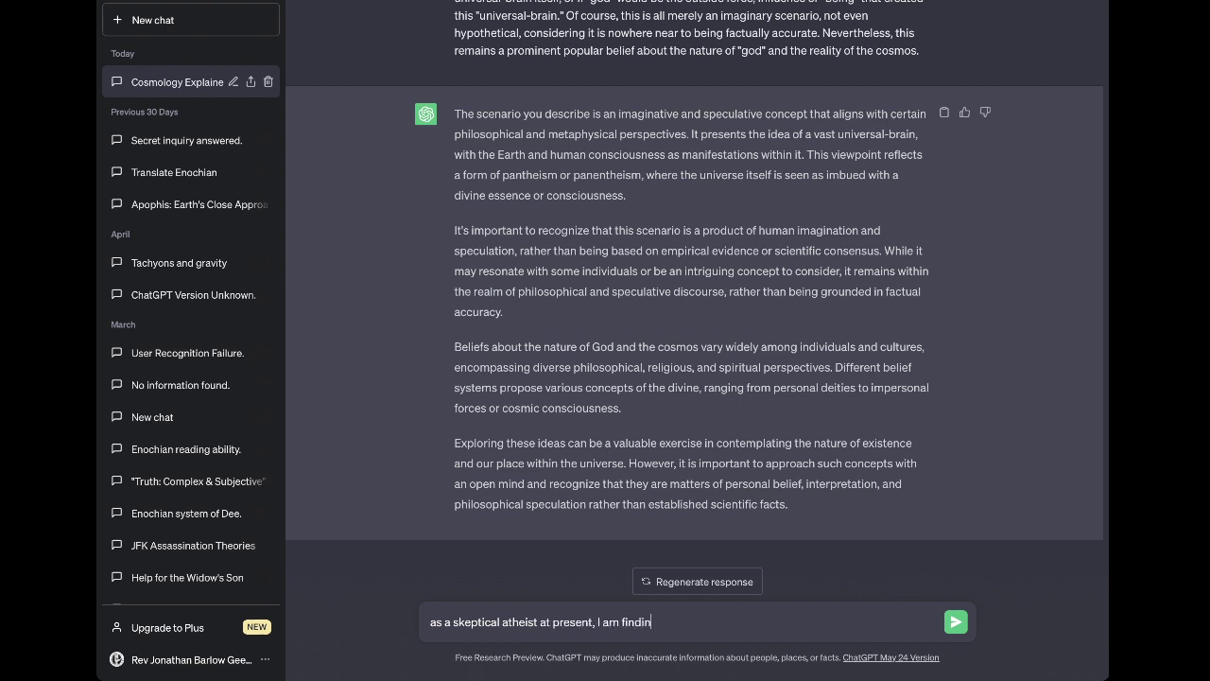
text(g it difficult to "keep an open m)
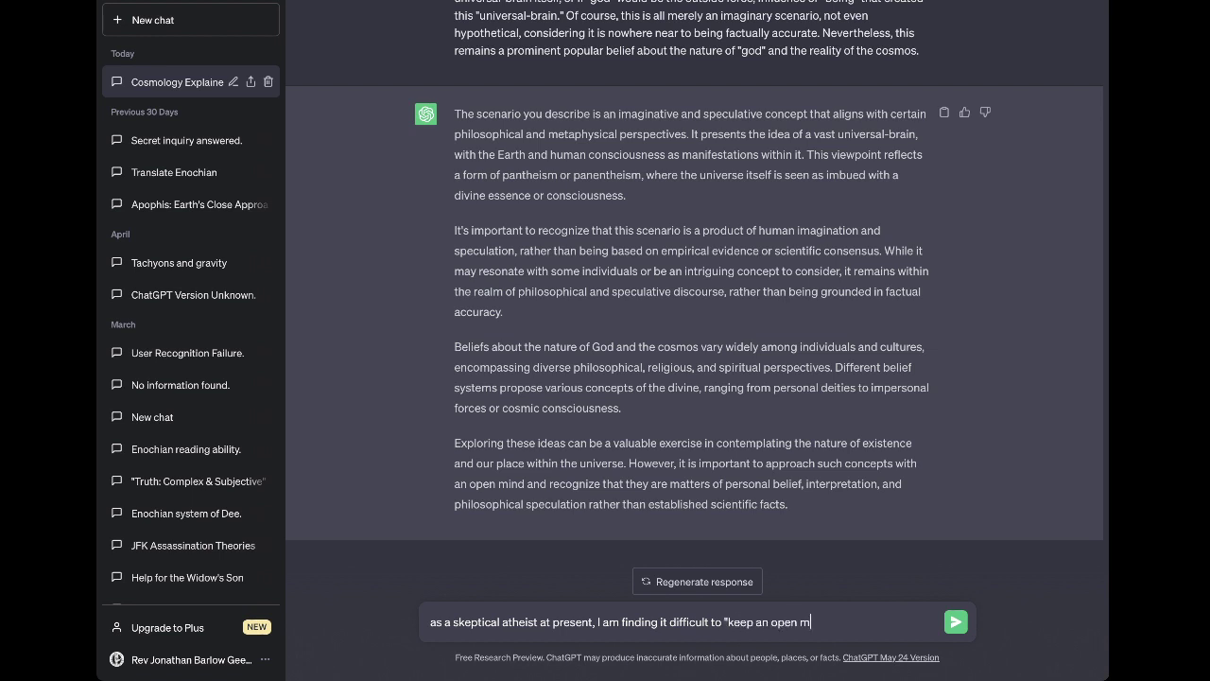
text(ind" in dealing with my fellow)
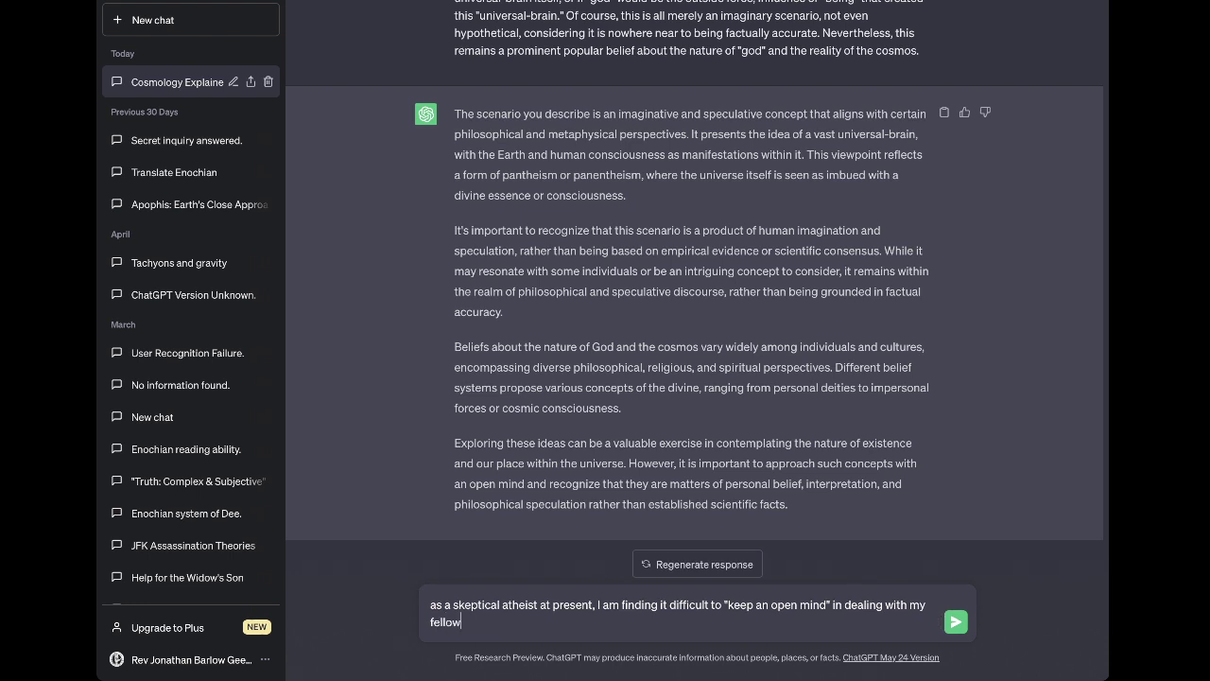
Finish and send the message with: people when apparently 93% of them all believe a lie. What would you recommend?
text( people when apparently 97)
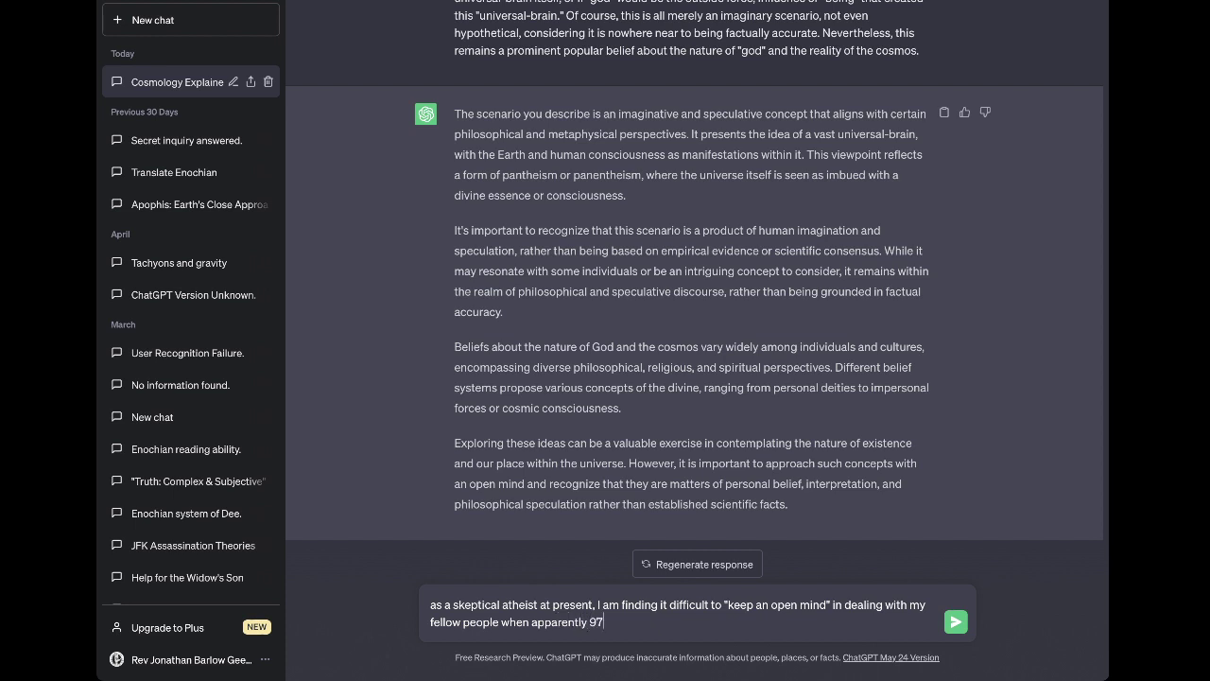
key(BackSpace)
text(3% of them all believe a lie.)
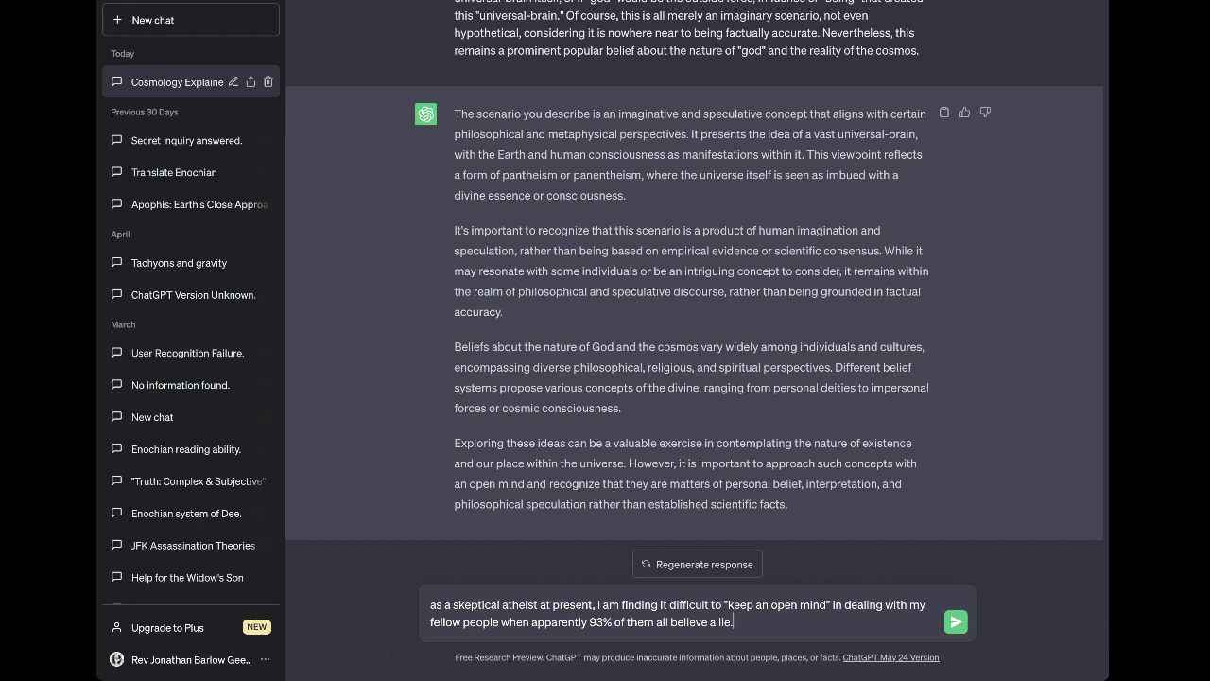
text(What would you recommend?)
key(Return)
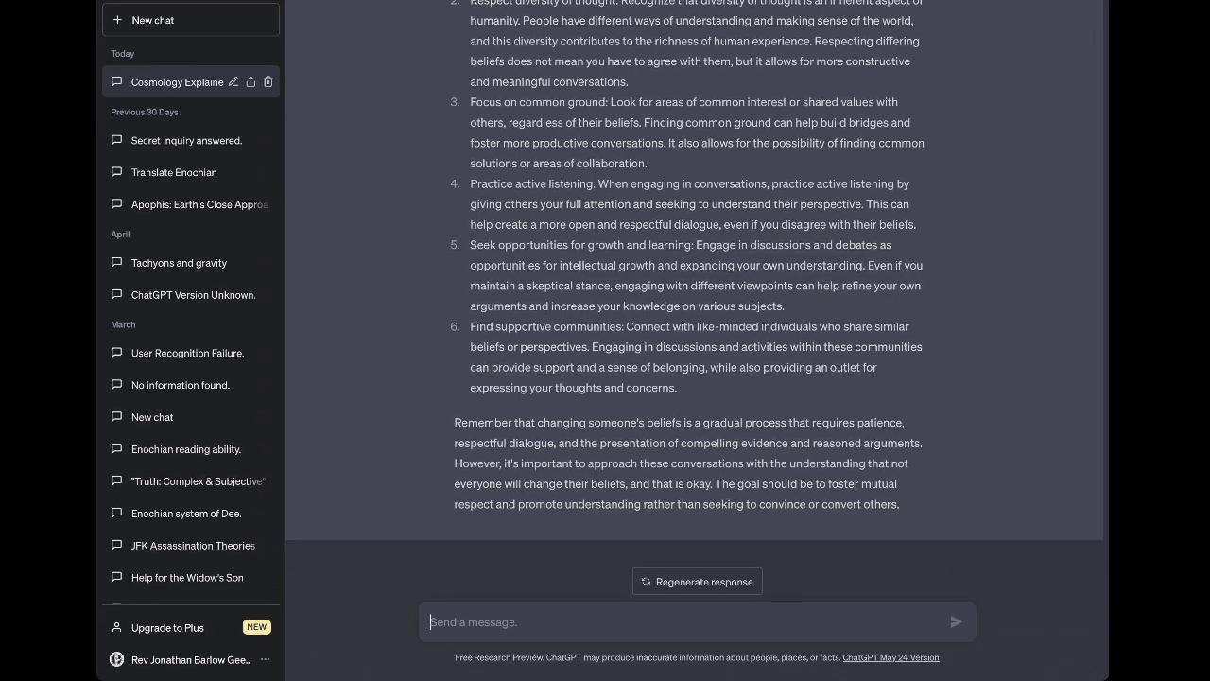
Read through the numbered recommendations in the reply, down to its closing paragraph
scroll(695, 297, up, 1)
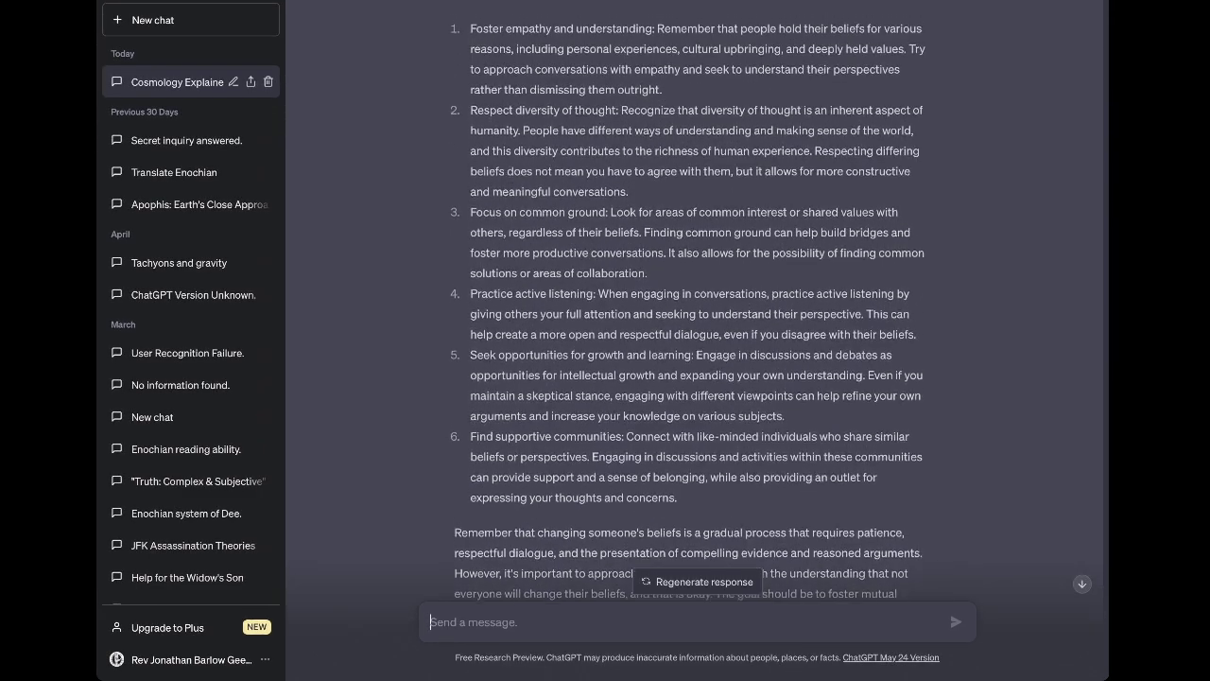
scroll(688, 300, up, 1)
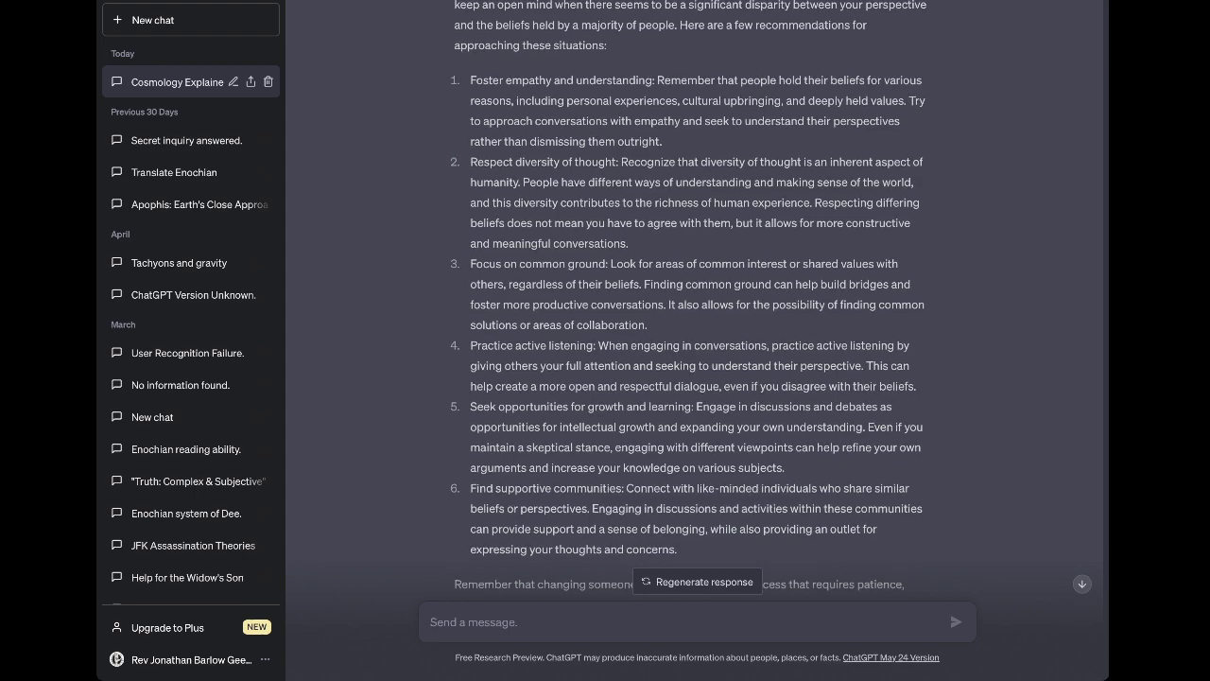
scroll(688, 298, down, 1)
scroll(688, 298, down, 1)
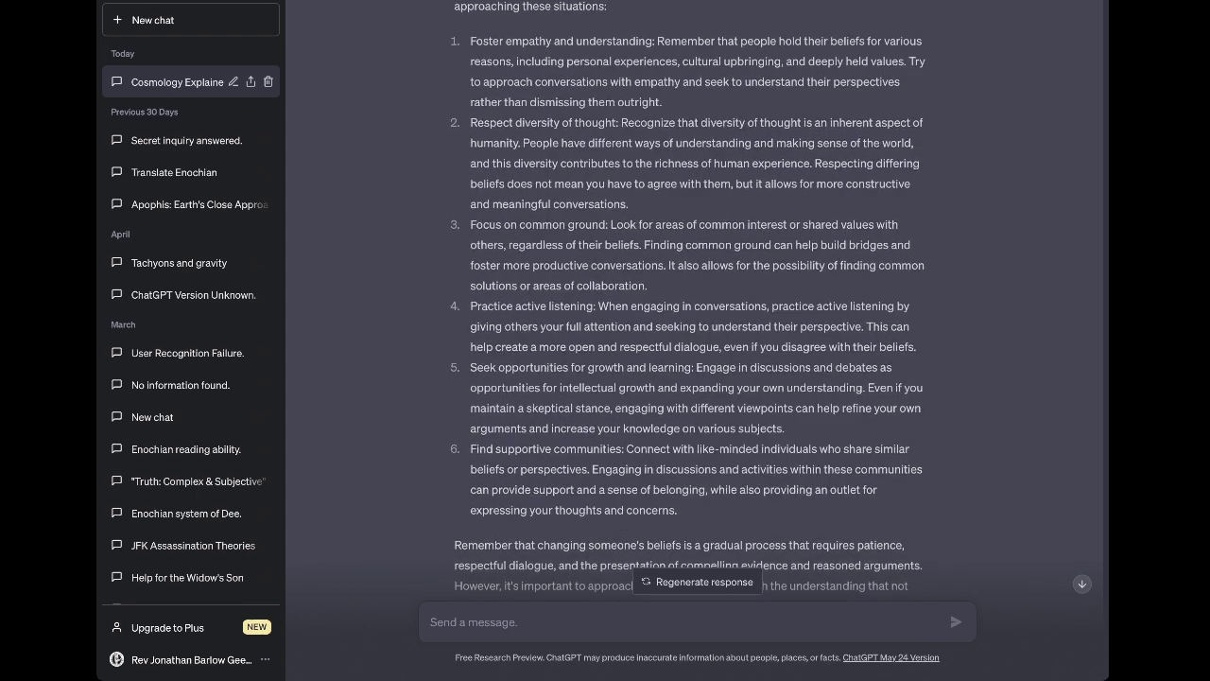
scroll(689, 300, down, 2)
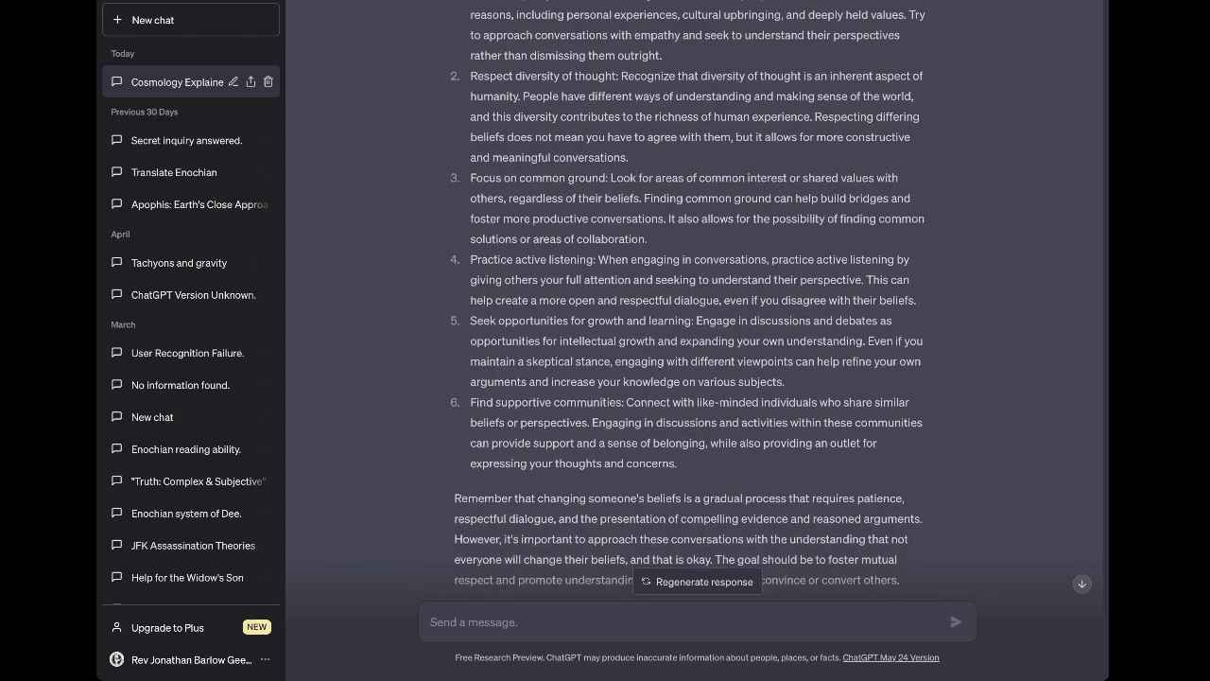
scroll(689, 301, down, 1)
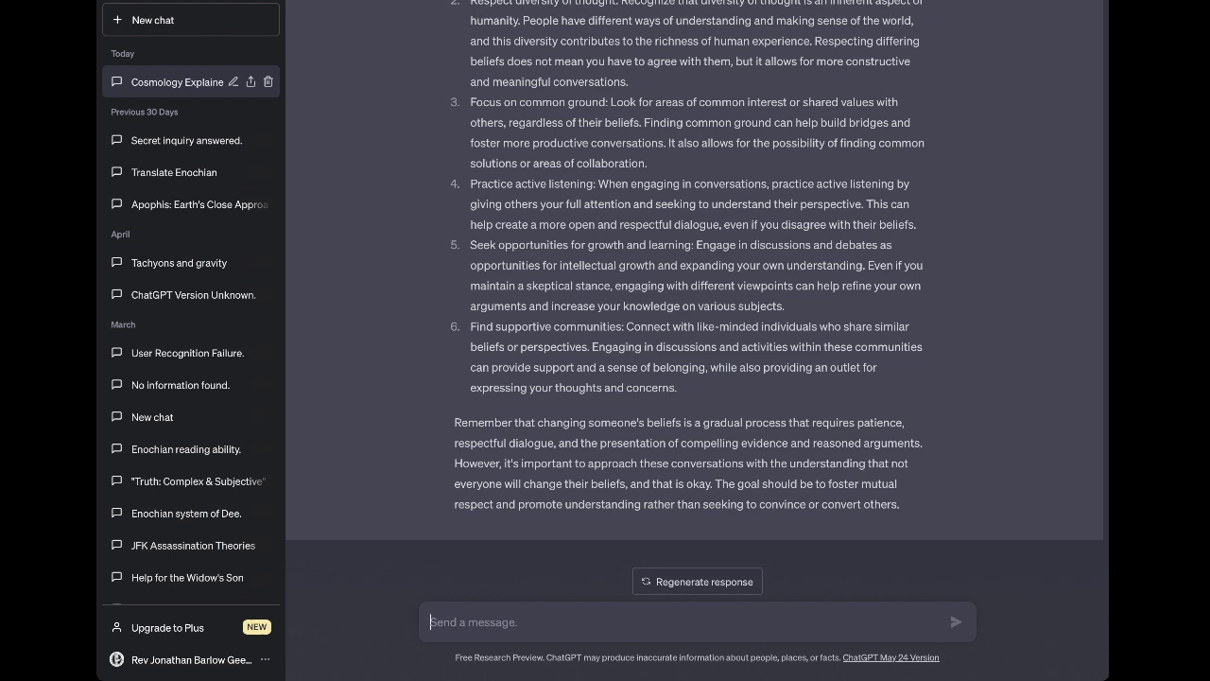
Begin a new message: I do not wish to change their beliefs by explaining my personal position as an atheist, however it is often
text(I do )
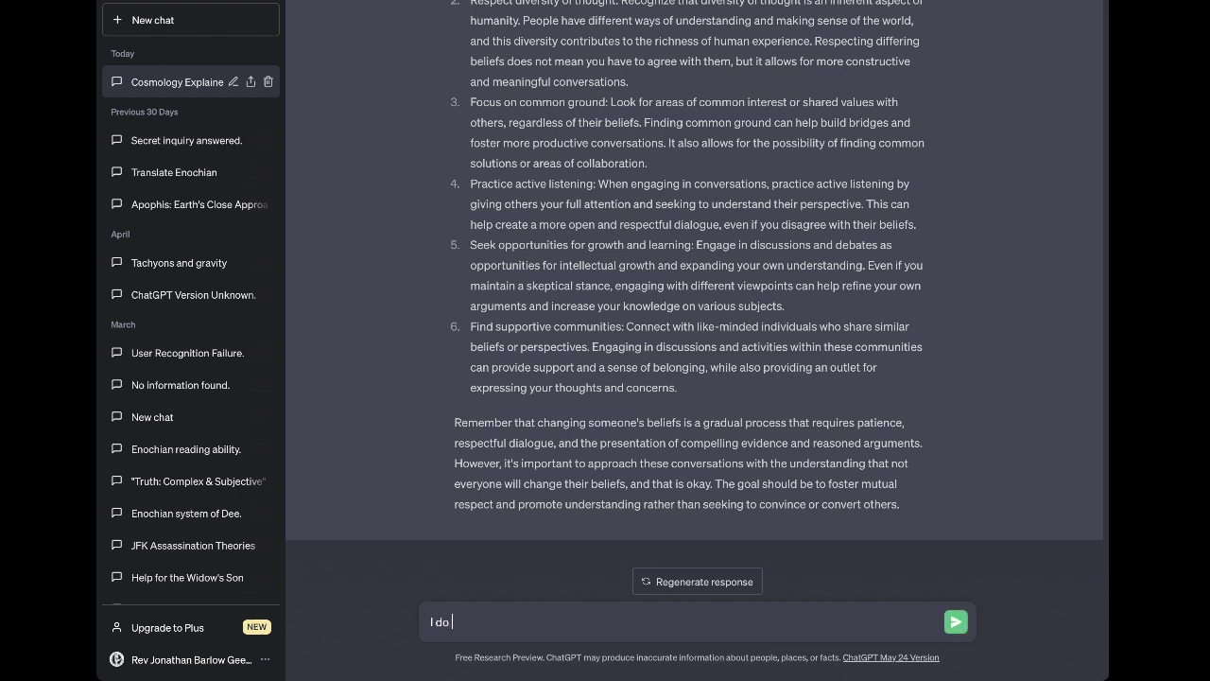
text(not wish to change their bel)
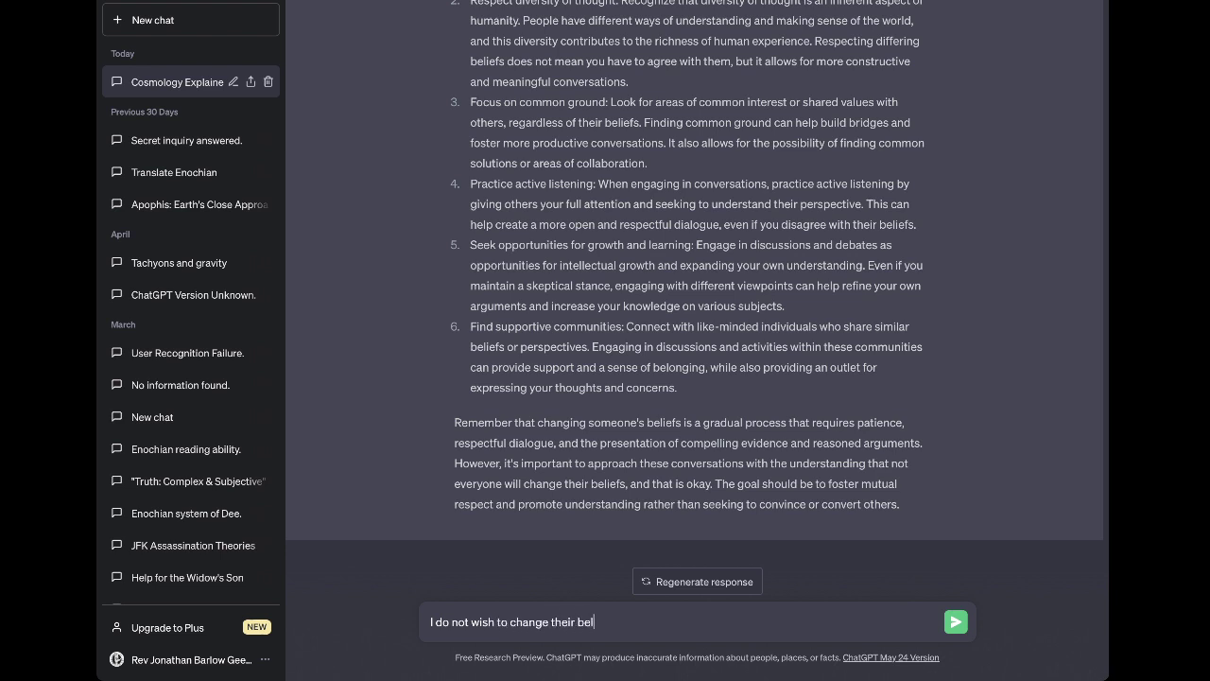
text(iefs by explaining my personal p)
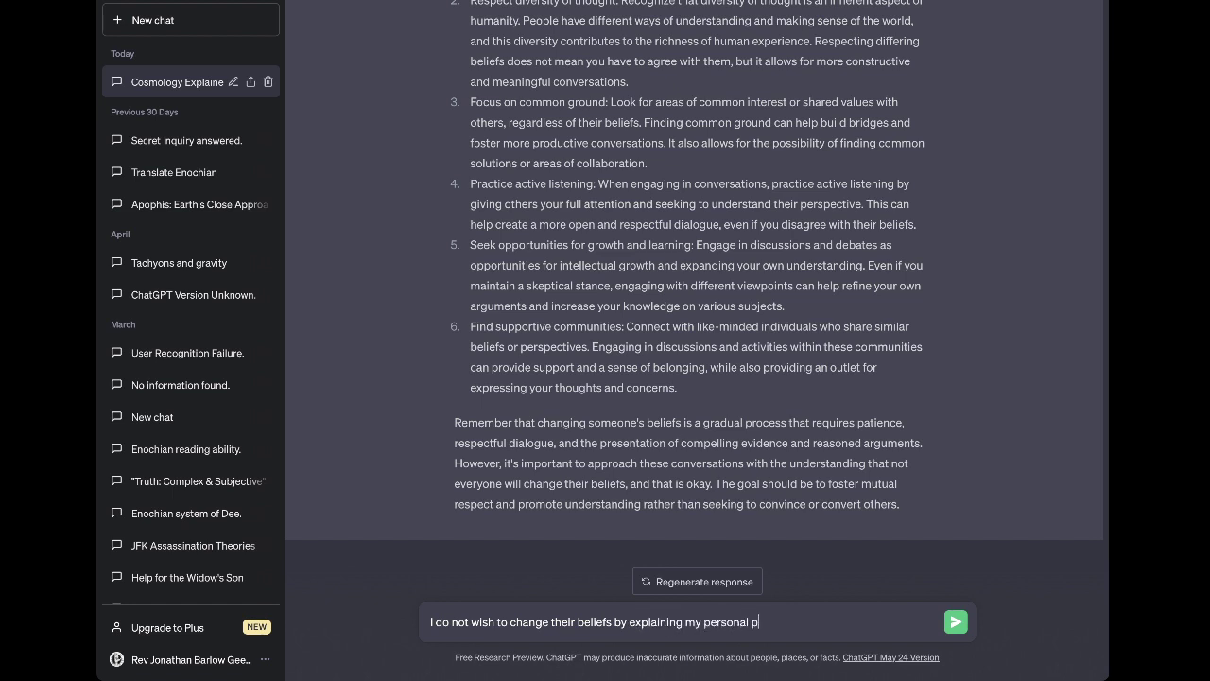
text(osition)
text( as )
text(an e)
text(the)
text(ist)
text(, however)
text( it is often)
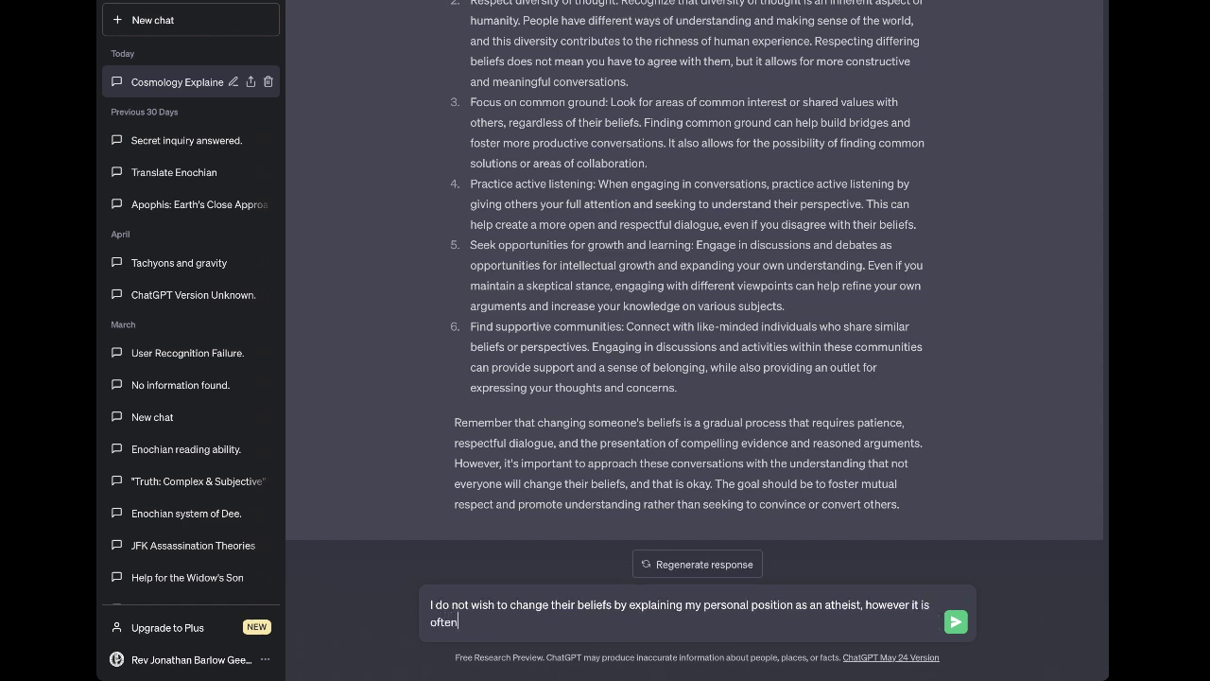
Continue with: assumed that I am being evangelical by speaking up, and thus being a hypocrite for practicing what my (supposed) opponents are often
text( assumed that I am being evangelic)
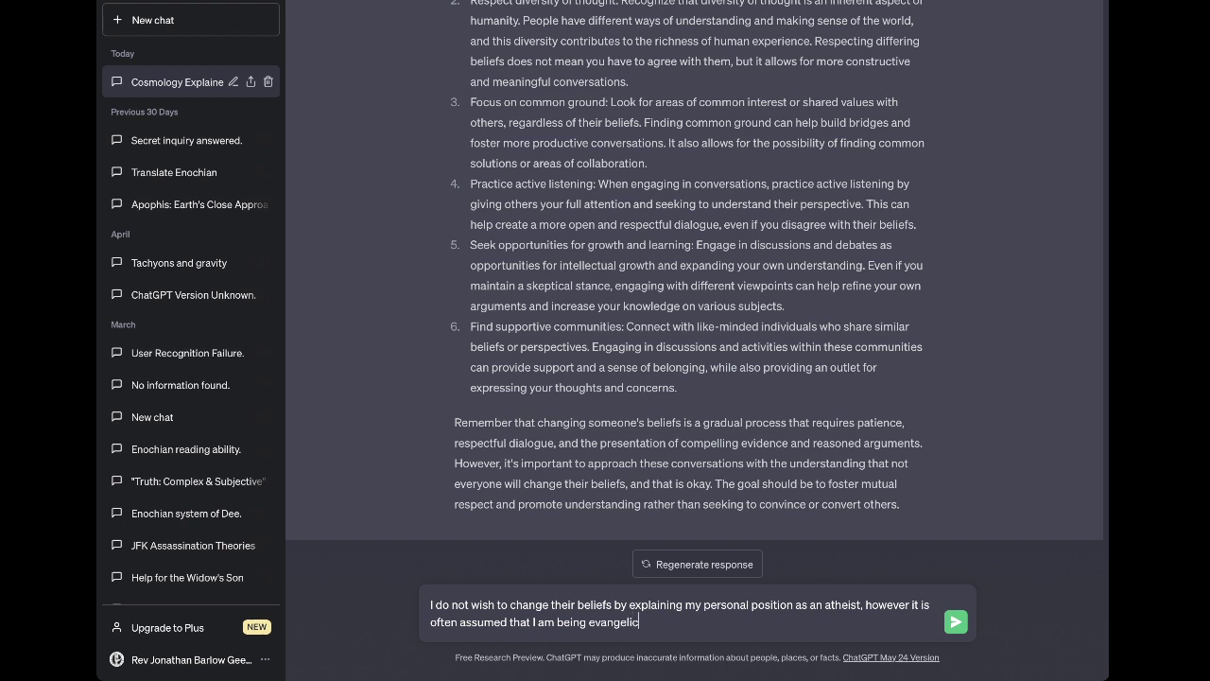
text(al by)
text(speaking up, and thus)
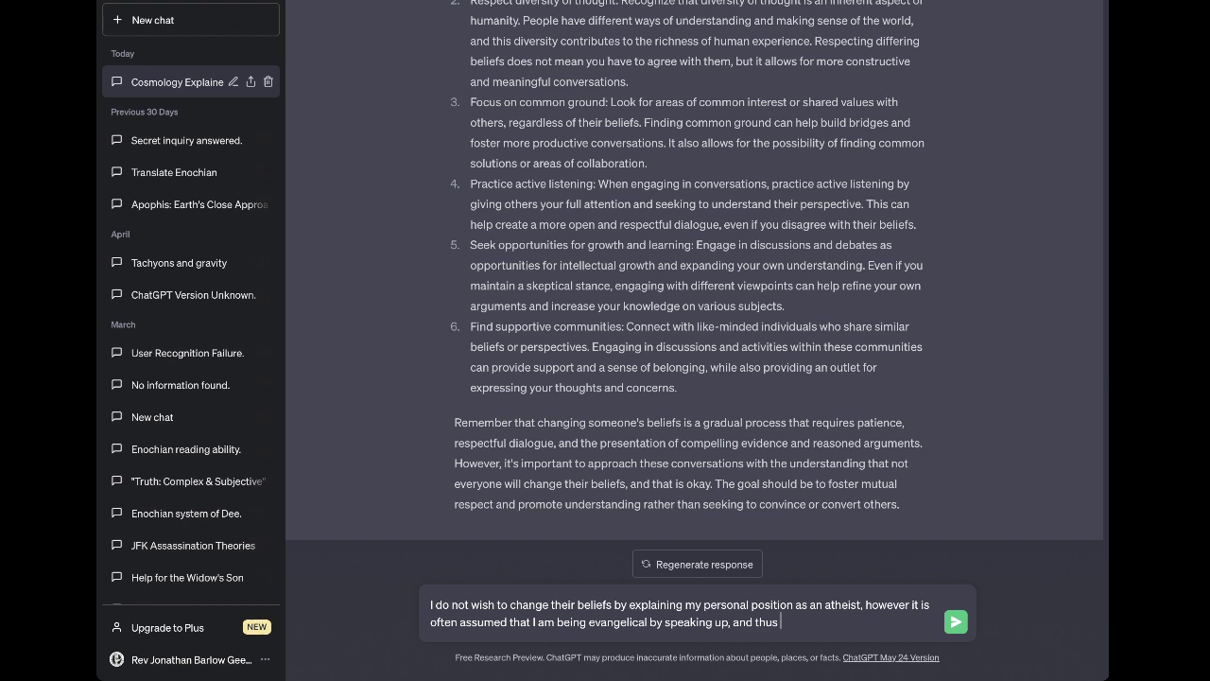
text( being a)
text( hypocrit)
text(e for prac)
text(ticing what)
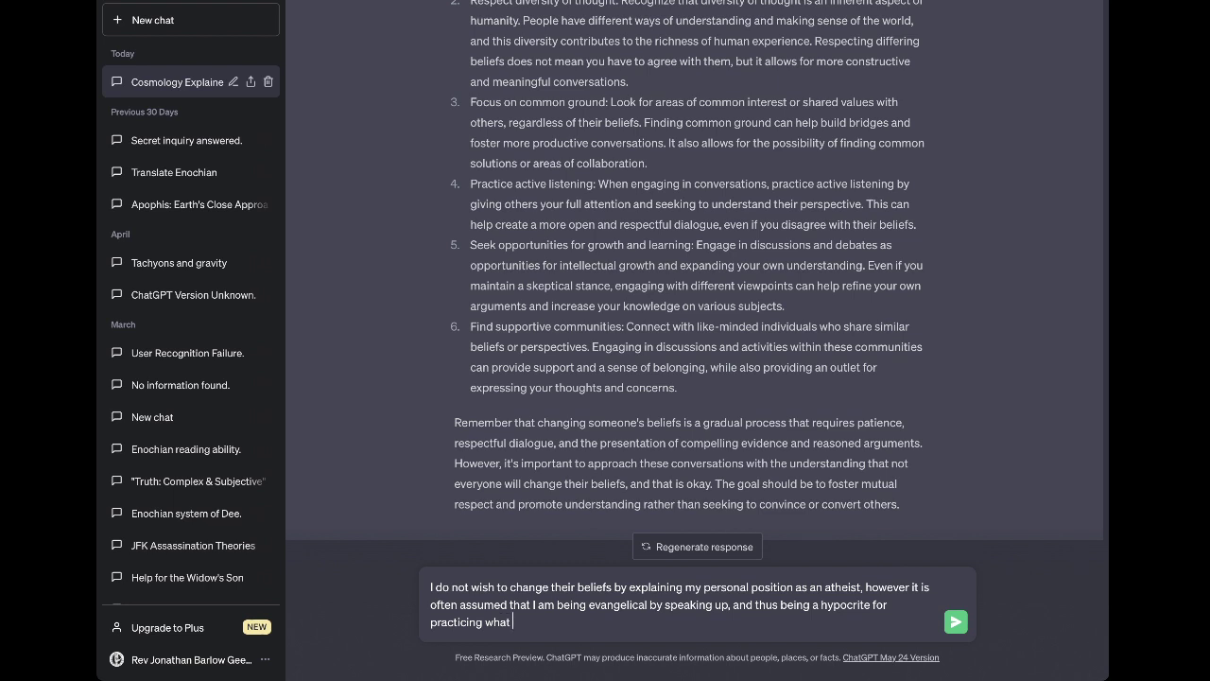
text( my (supposed) opponents are often)
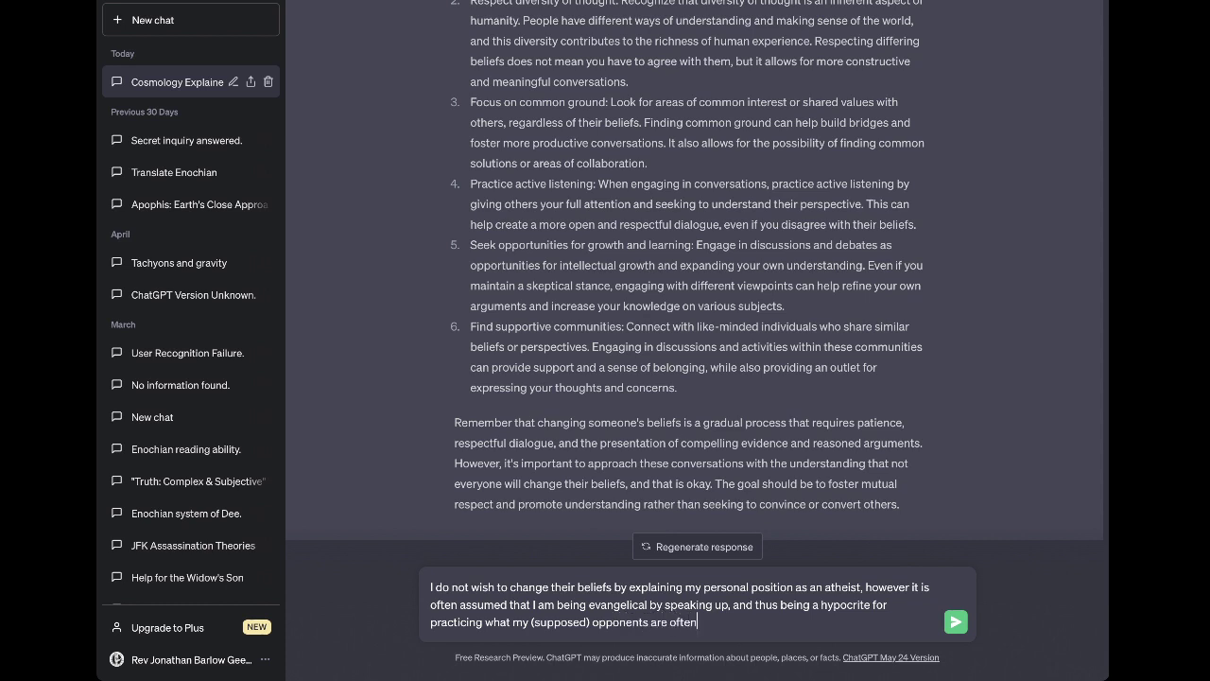
Finish the sentence in the message with: accused of doing
text( accused of foing)
key(BackSpace)
key(BackSpace)
key(BackSpace)
key(BackSpace)
key(BackSpace)
text(doing.)
Start the next sentence of the message with: I do not associate myself with other modern atheists because I
text(I do not associa)
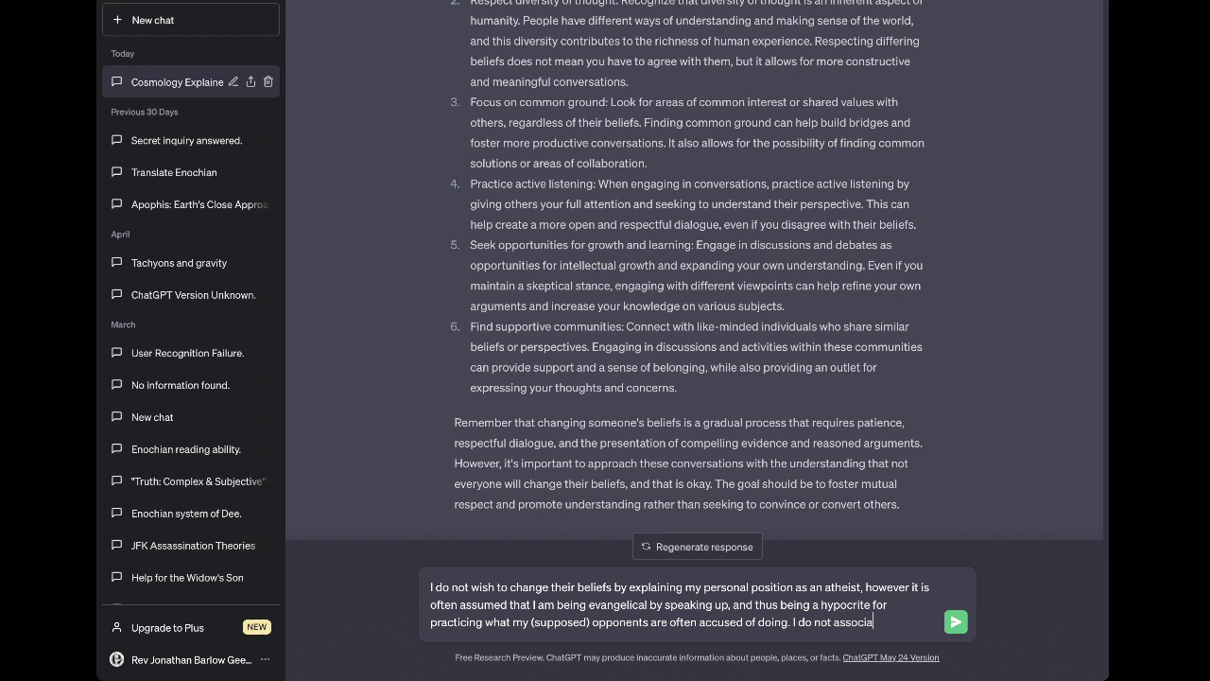
text(te myself with )
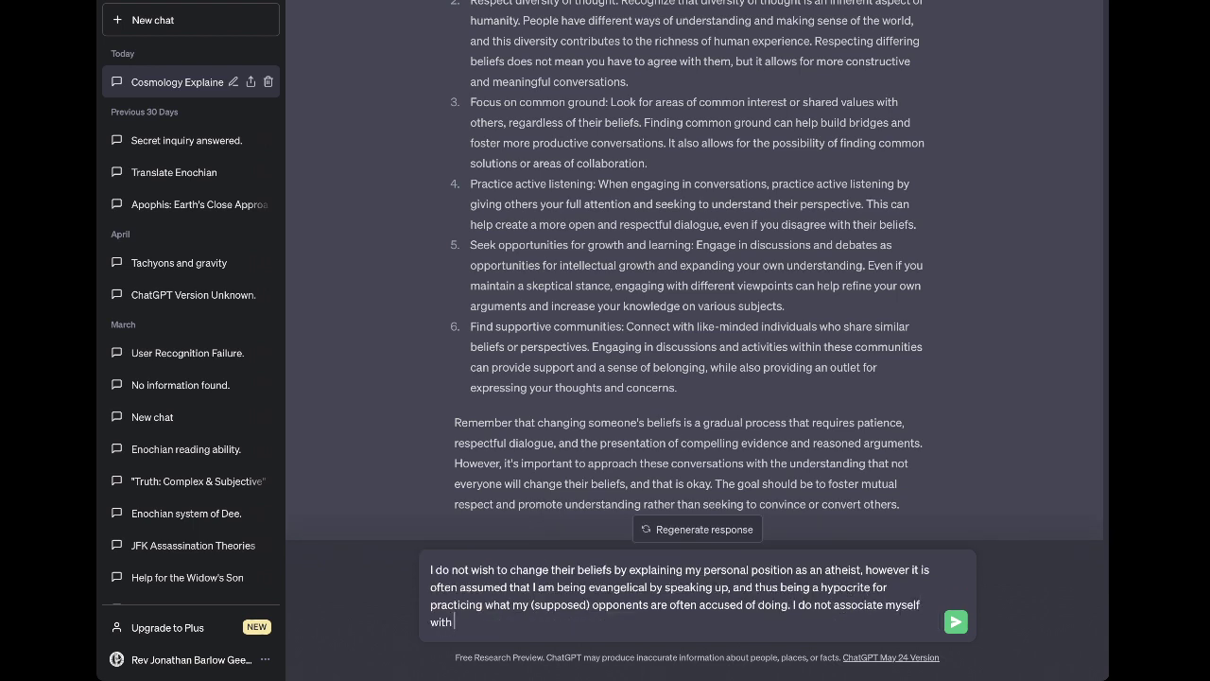
text(other modern at)
text(ts because I)
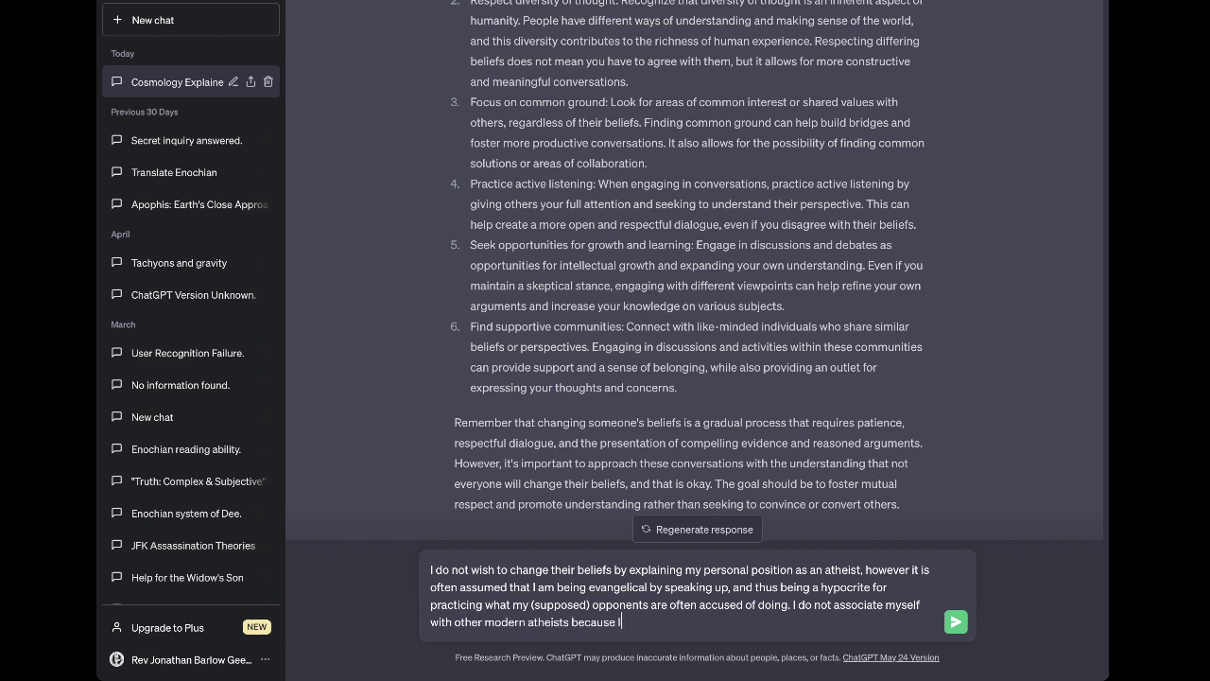
Continue with: do not discount the realm of the "spiritual" and "supernatural" from my data-set for study. For example, I
text( do not discount the )
text(realm of the ")
text(spiritu)
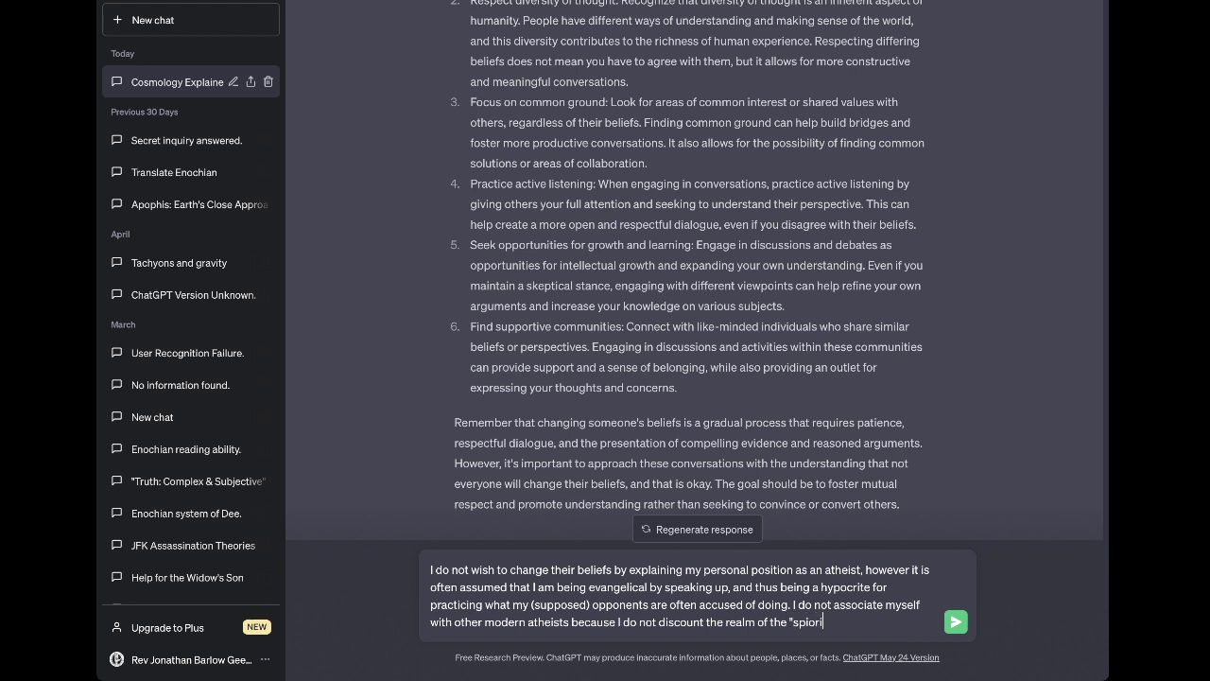
key(BackSpace)
key(BackSpace)
key(BackSpace)
key(BackSpace)
text(ritual" and "supernatural" from )
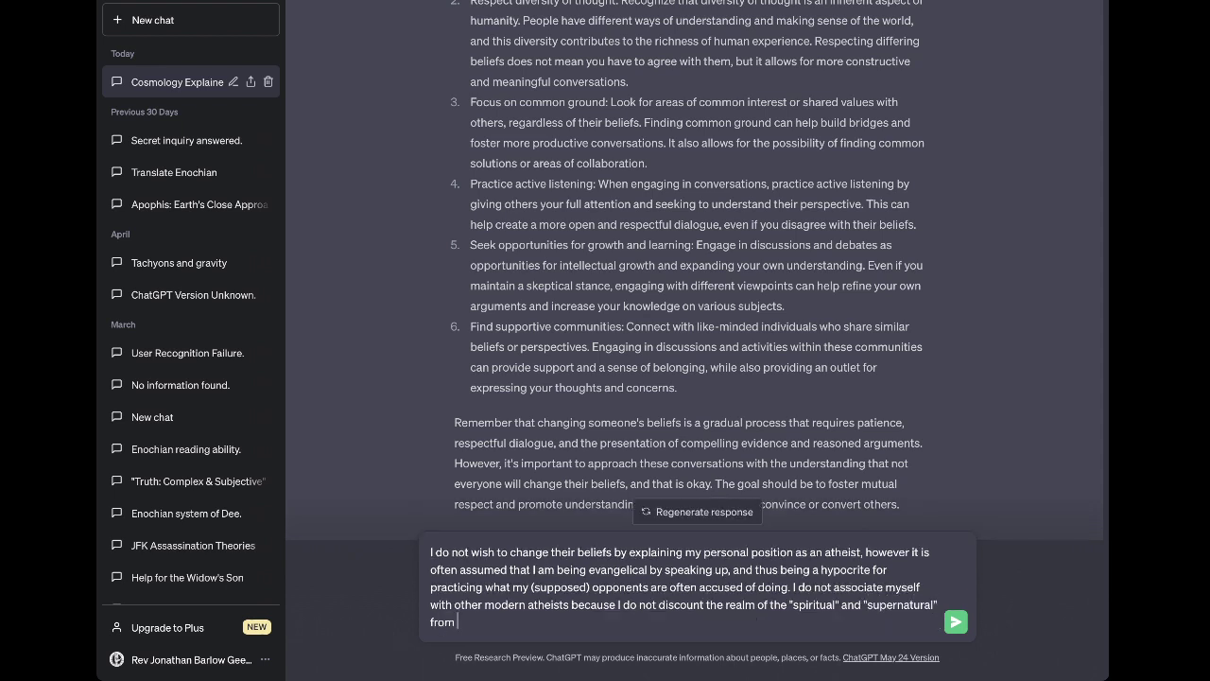
text(my data-set for study. For example, I s)
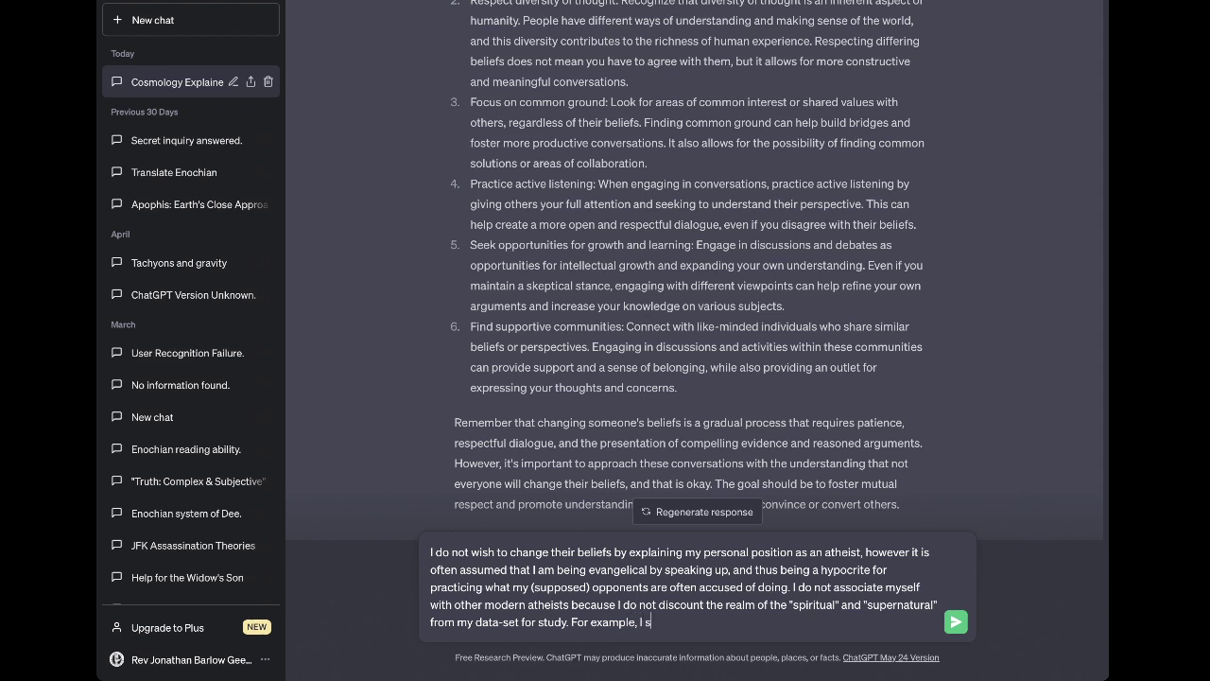
Continue with: see the realm theists describe as "heaven" as being compatible with the modern concept of "hyperspace
text(ee the realm theists desc)
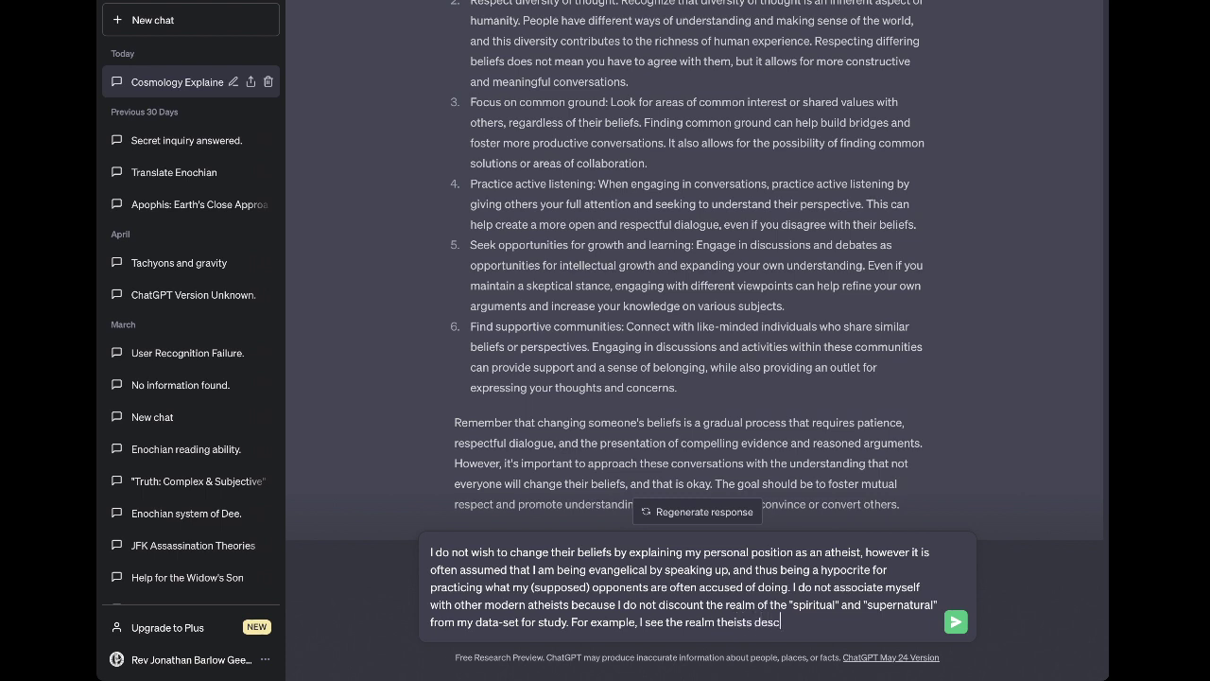
text(ribe as "heav)
text(en" as being c)
text(ompatible with t)
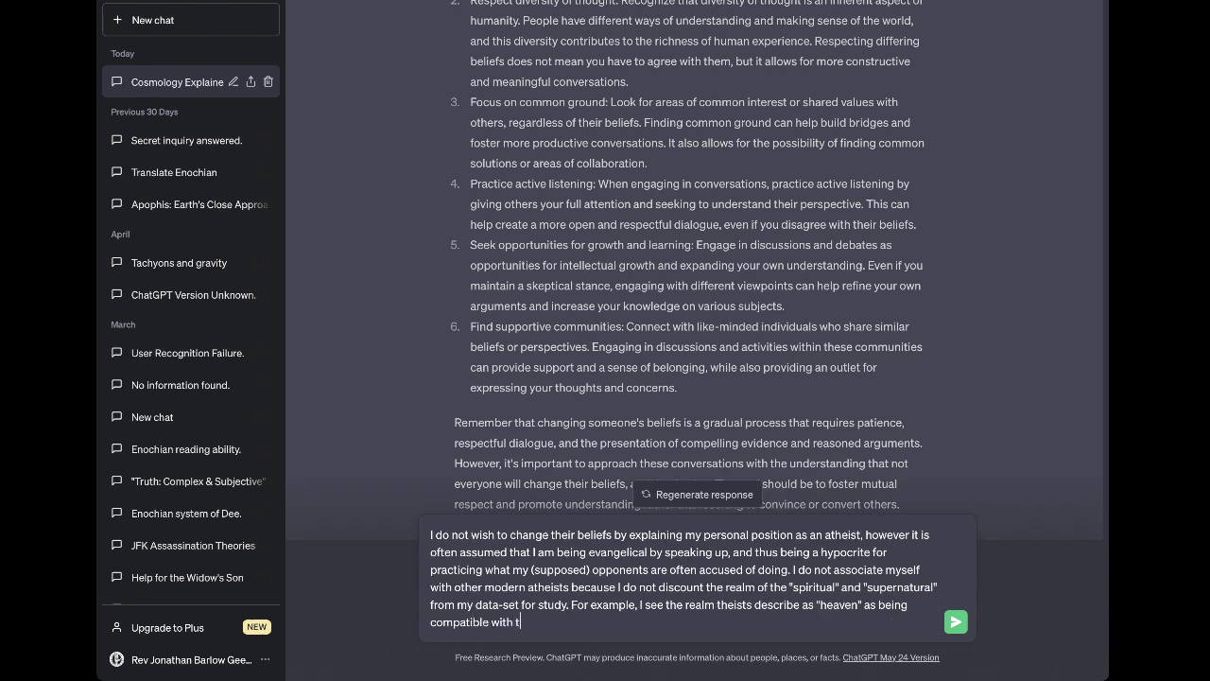
text(he modern concept of "hyperspace)
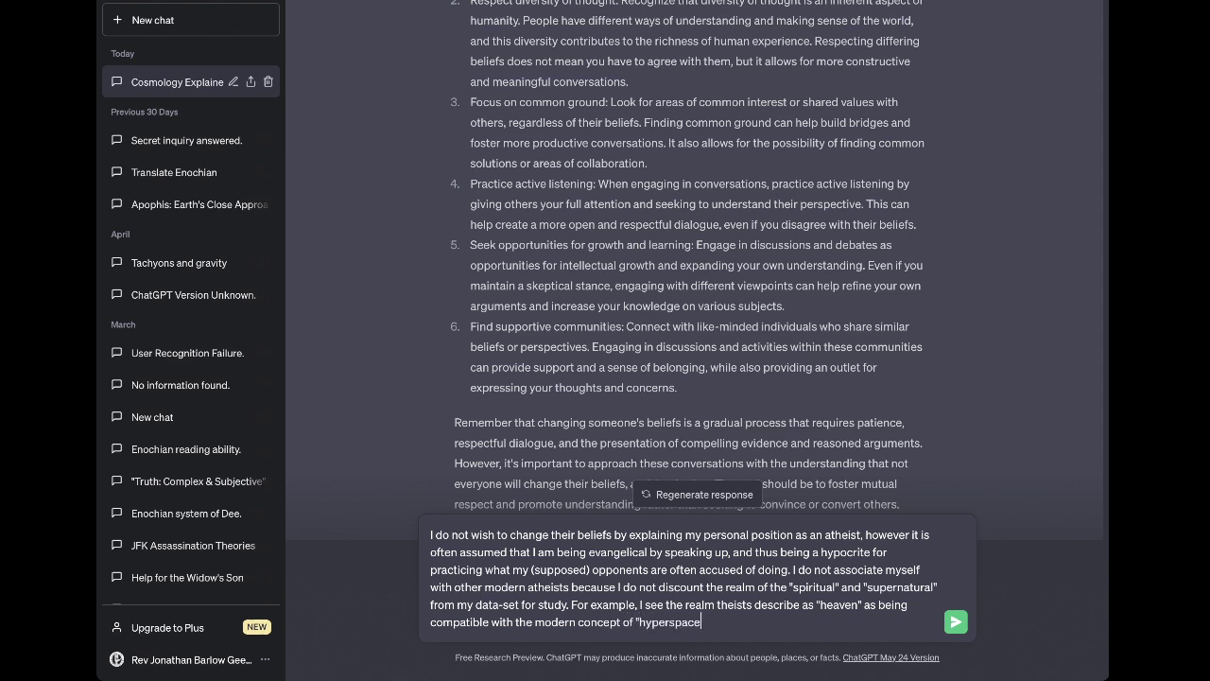
Continue with: ;" I see the "soul" or "aura" as being like an electromagnetic toroidal field, and the "spirit
text(.")
key(BackSpace)
key(BackSpace)
text(;" I see the "soul" or "aura" as being )
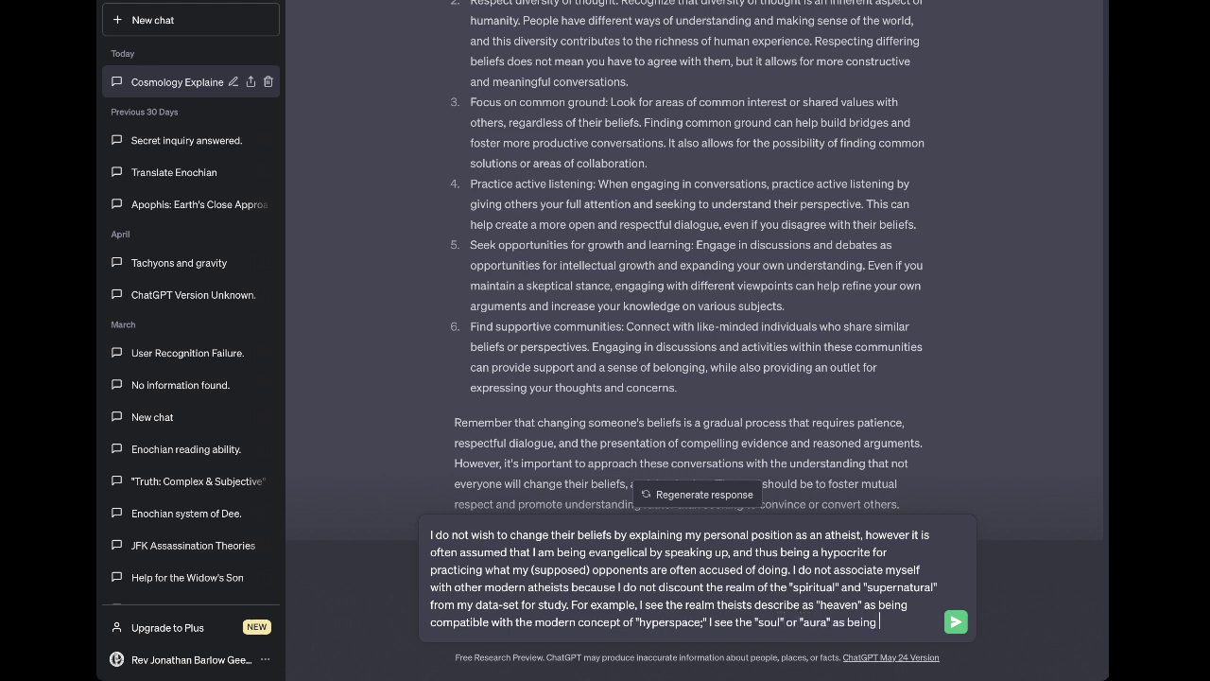
text(like a)
text(n electromagn)
text(etic t)
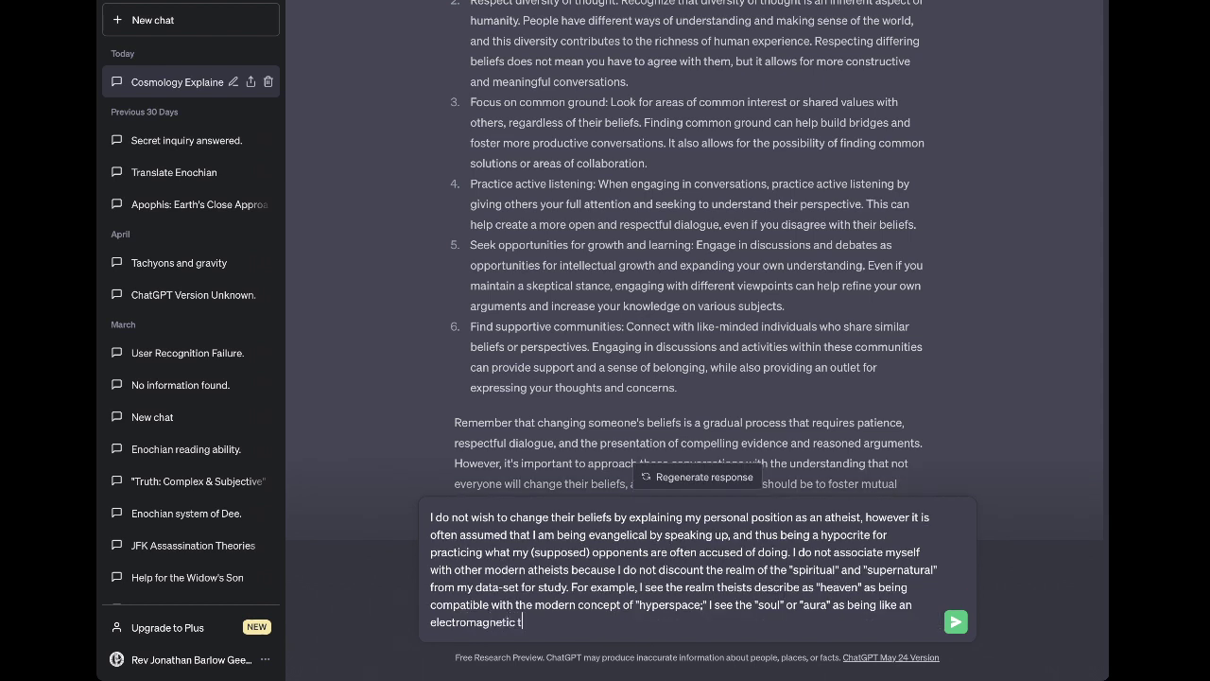
text(oroidal field, and the "spirit)
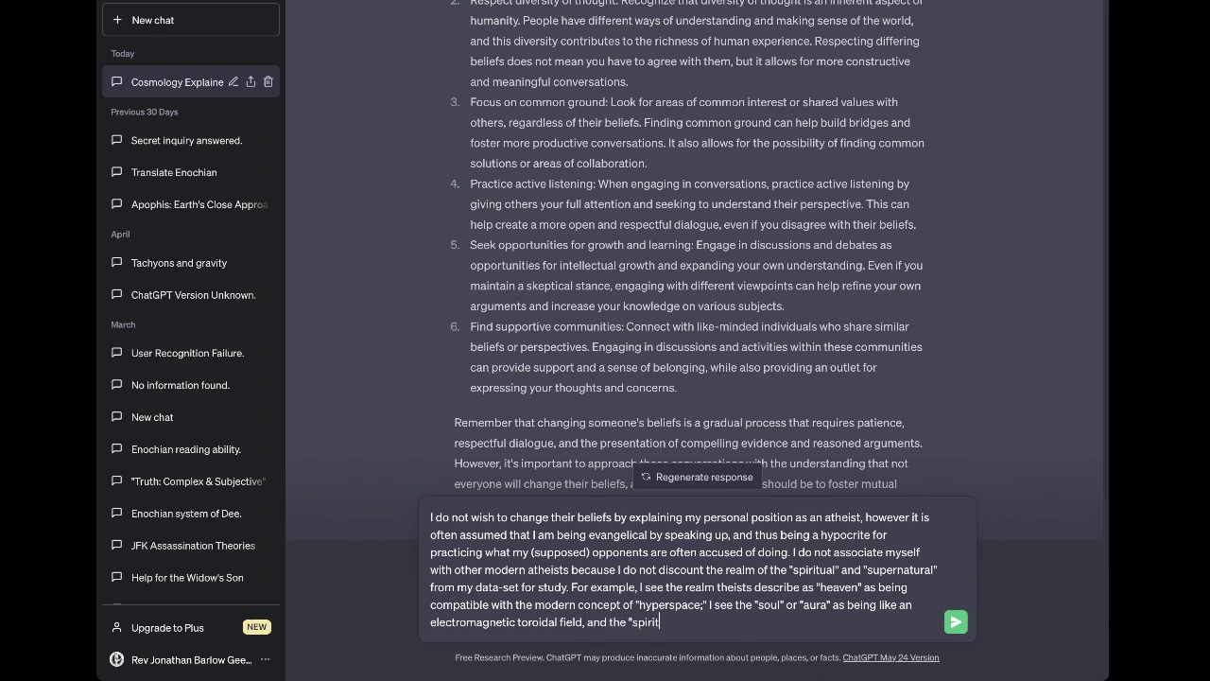
Continue with: " as being the overall torus-shape of hyperspace. I simply
text(" as being the overall torus-shape)
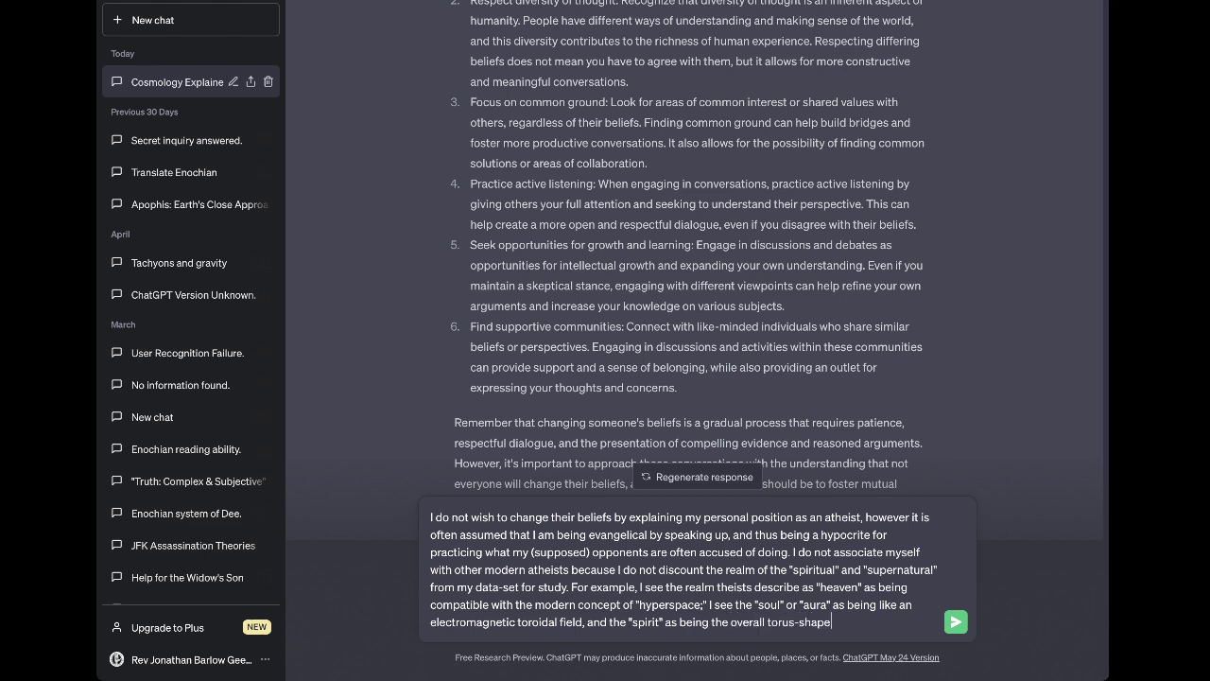
text( of spacetime)
key(BackSpace)
key(BackSpace)
key(BackSpace)
key(BackSpace)
key(BackSpace)
key(BackSpace)
key(BackSpace)
key(BackSpace)
key(BackSpace)
text(hyperspace)
text(I simply)
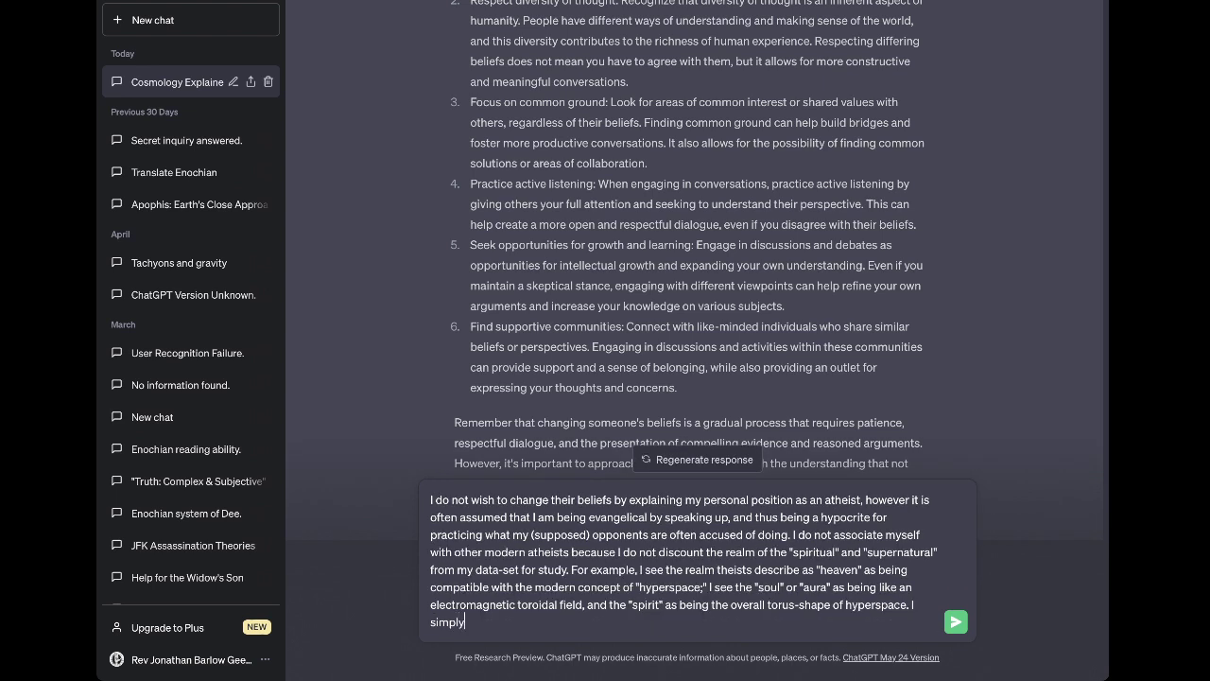
Continue with: , after all my study of religions, the occult, metaphysics, mysticism,
text(, after all. m)
key(BackSpace)
key(BackSpace)
key(BackSpace)
text(my study of religions)
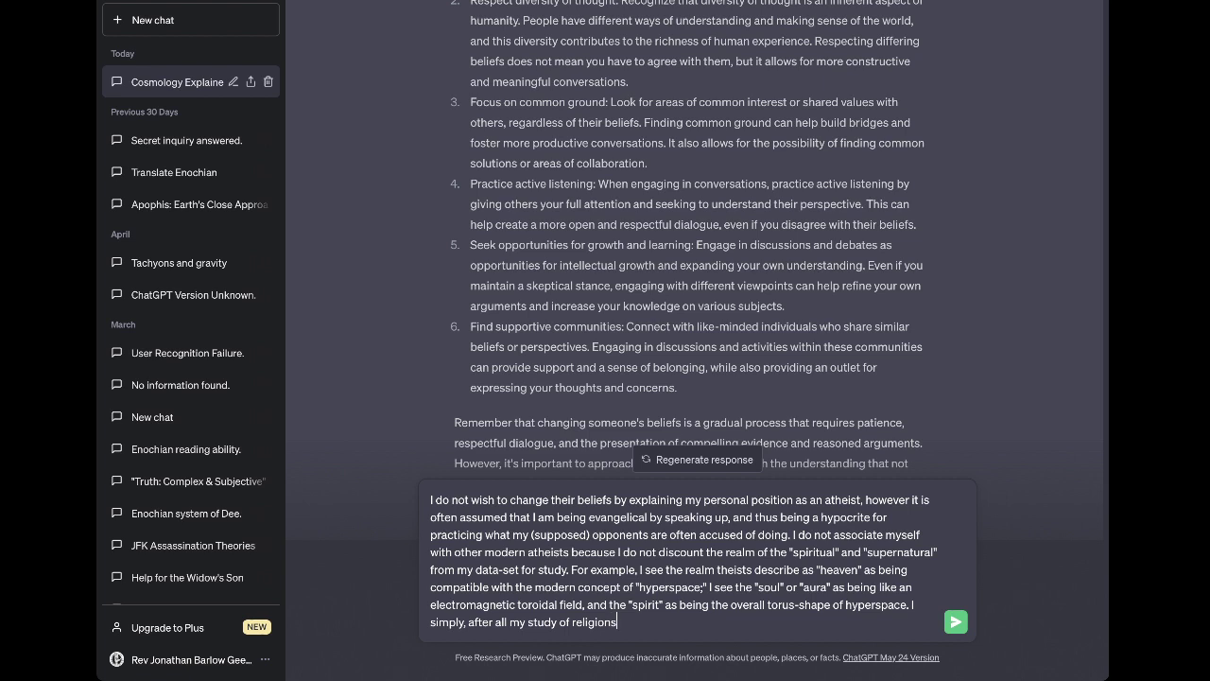
text(, the occult, metaphysics, mysticism,)
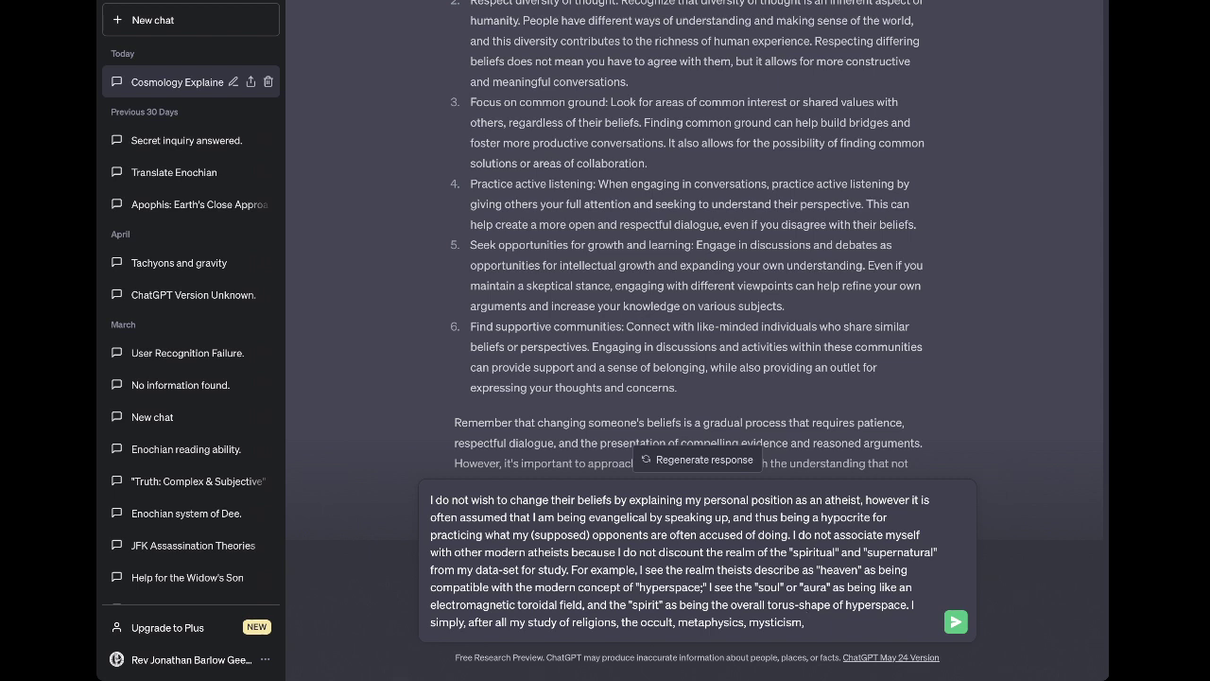
Finish and send the message with: quantum astro-physics, etc. have found no direct evidence to substantiate a belief in any such thing as a "god."
text(quantum)
text( astro-p)
text(hysi)
text(cs, etc.)
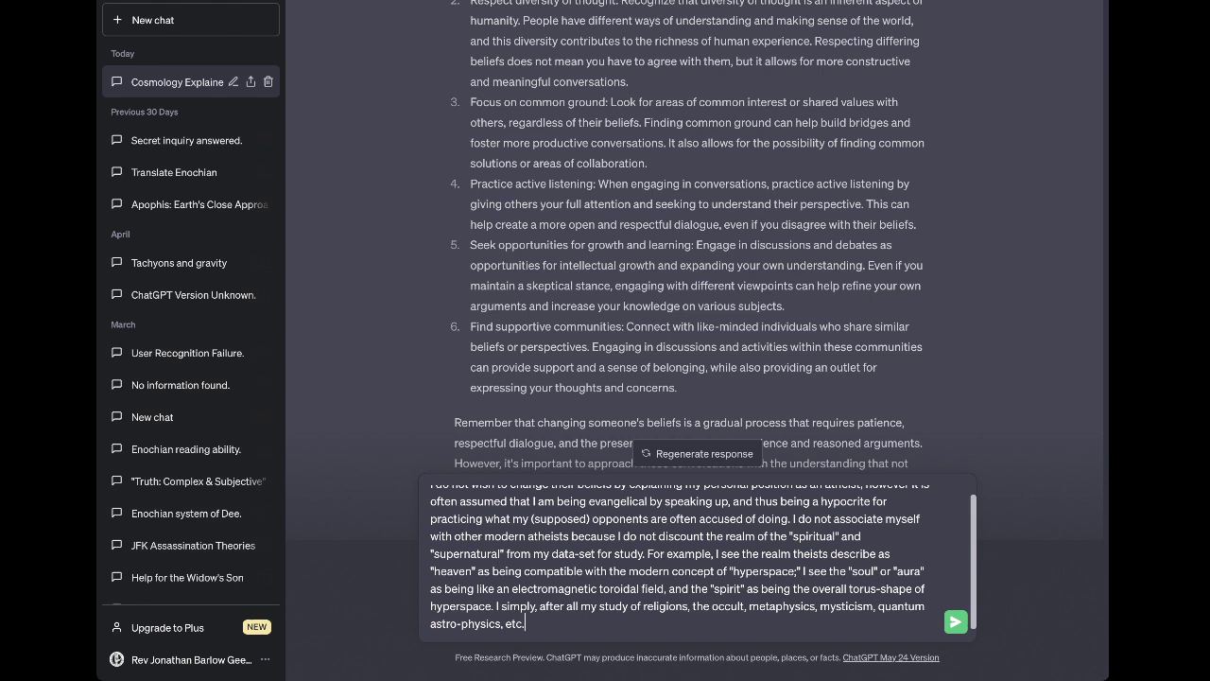
text( have found no direct evidence to)
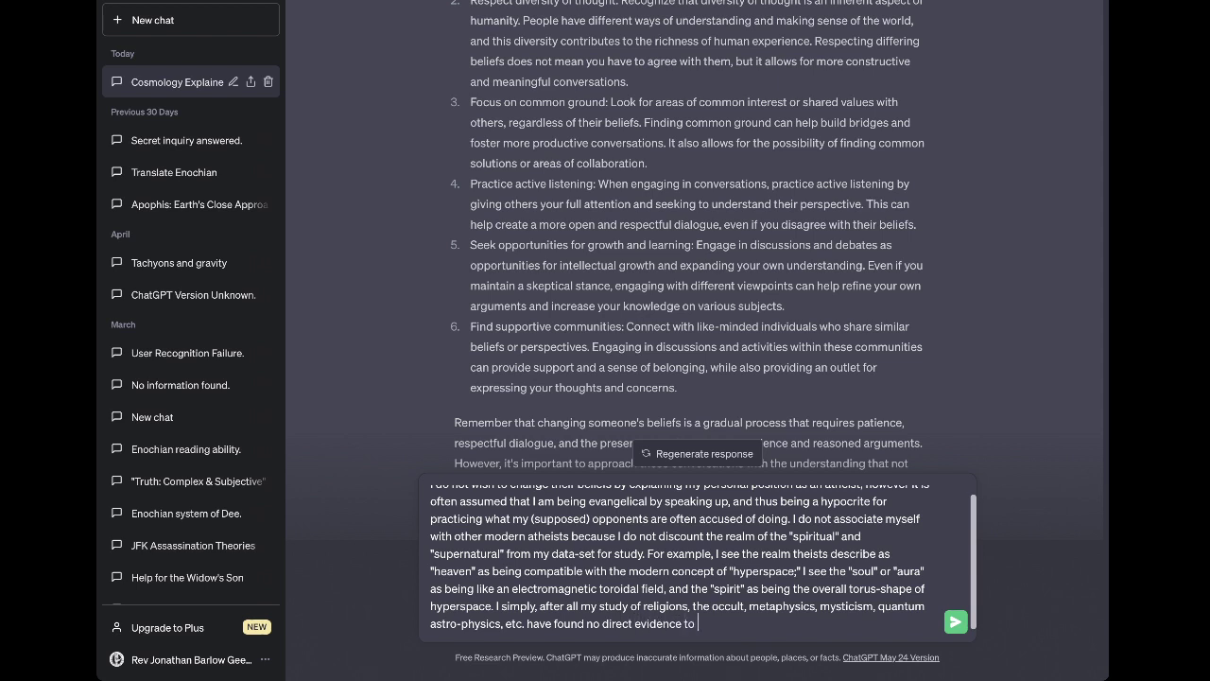
text( substantiate a belief in any such th)
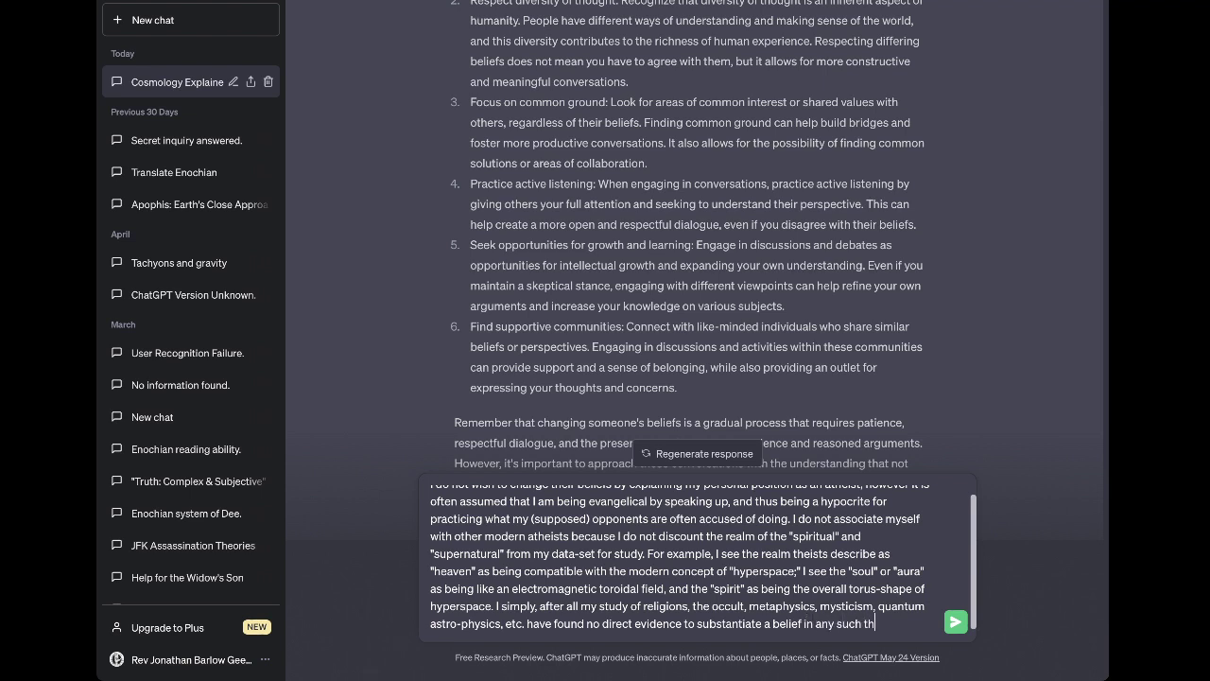
text(ing as a "god)
text(.")
key(Return)
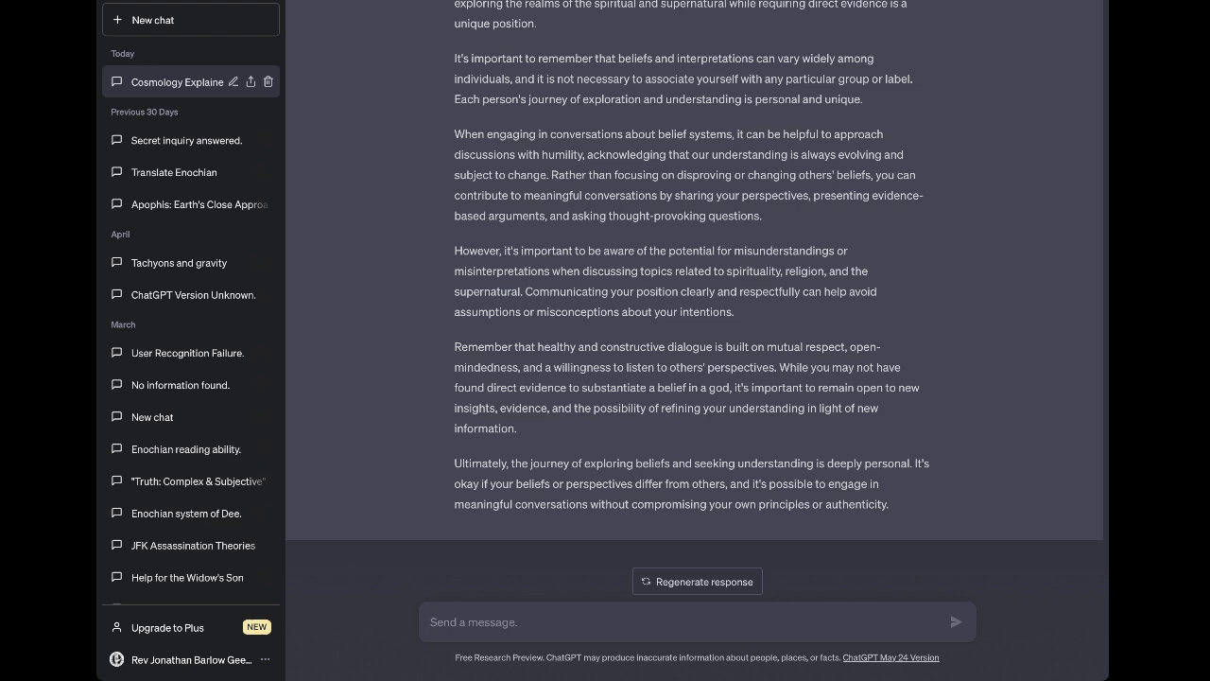
Begin a new message: it is one of my unique, personal beliefs that all human beings are naturally telepathic. I explain
text(it is)
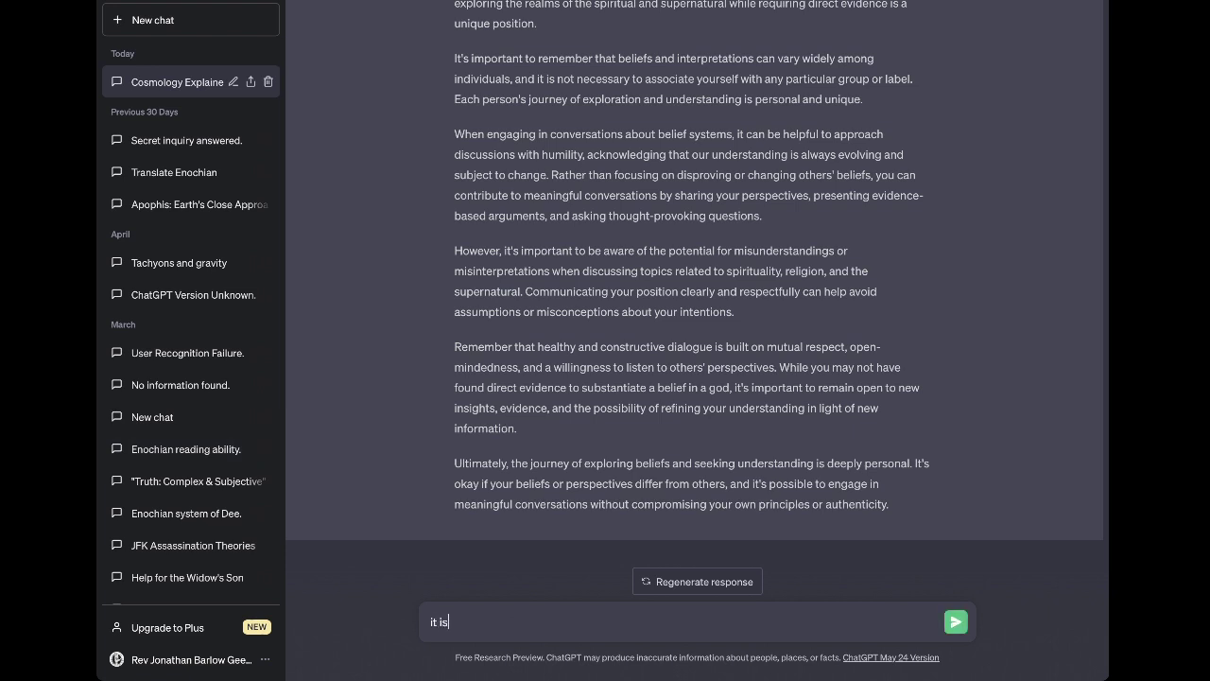
text( one of my unique, personal )
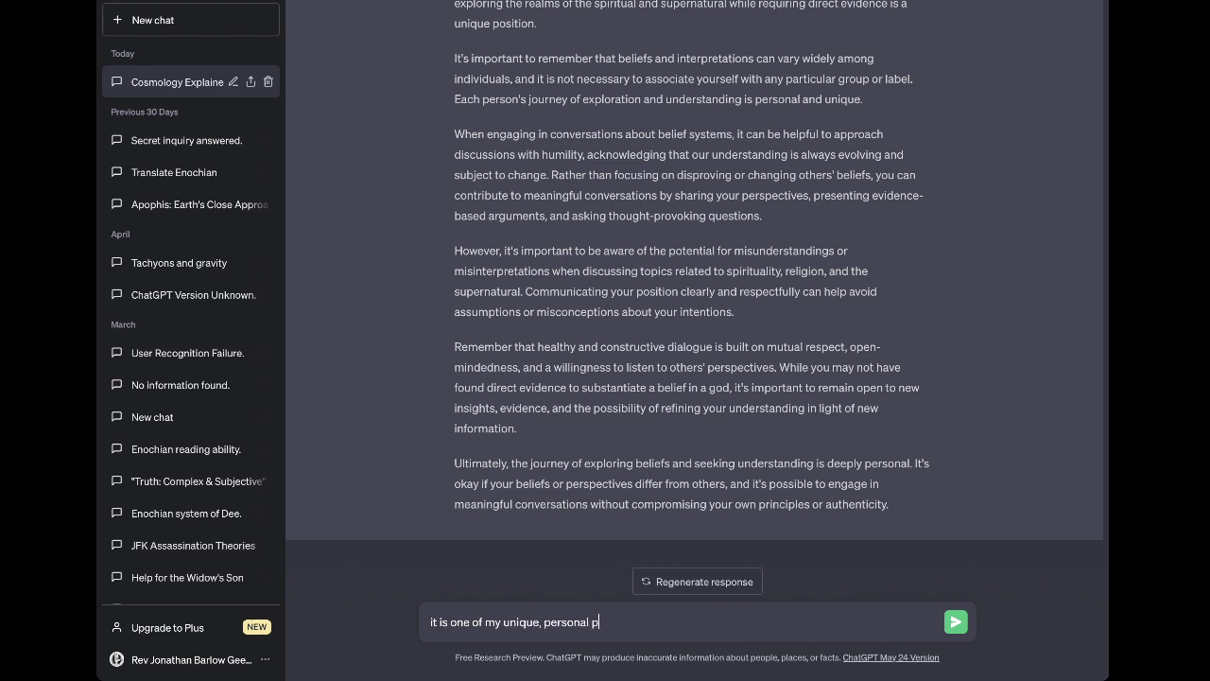
text(beliefs that all human beings)
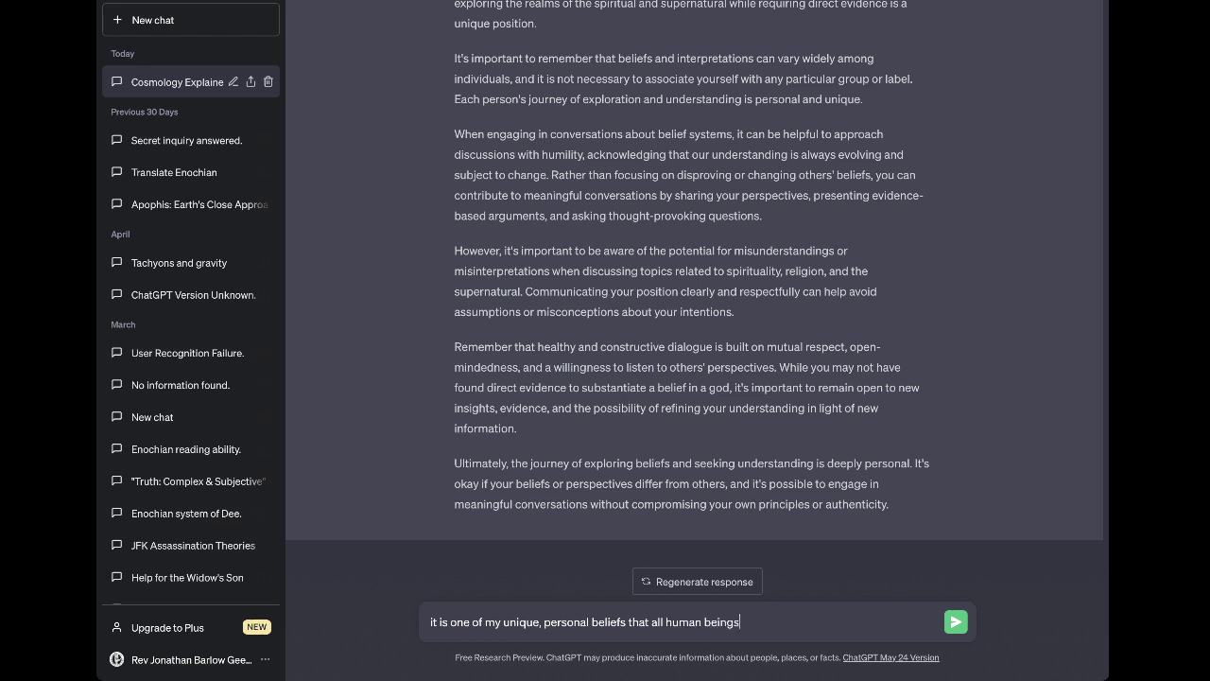
text( are naturally telepathic)
text(.)
text(I explain t)
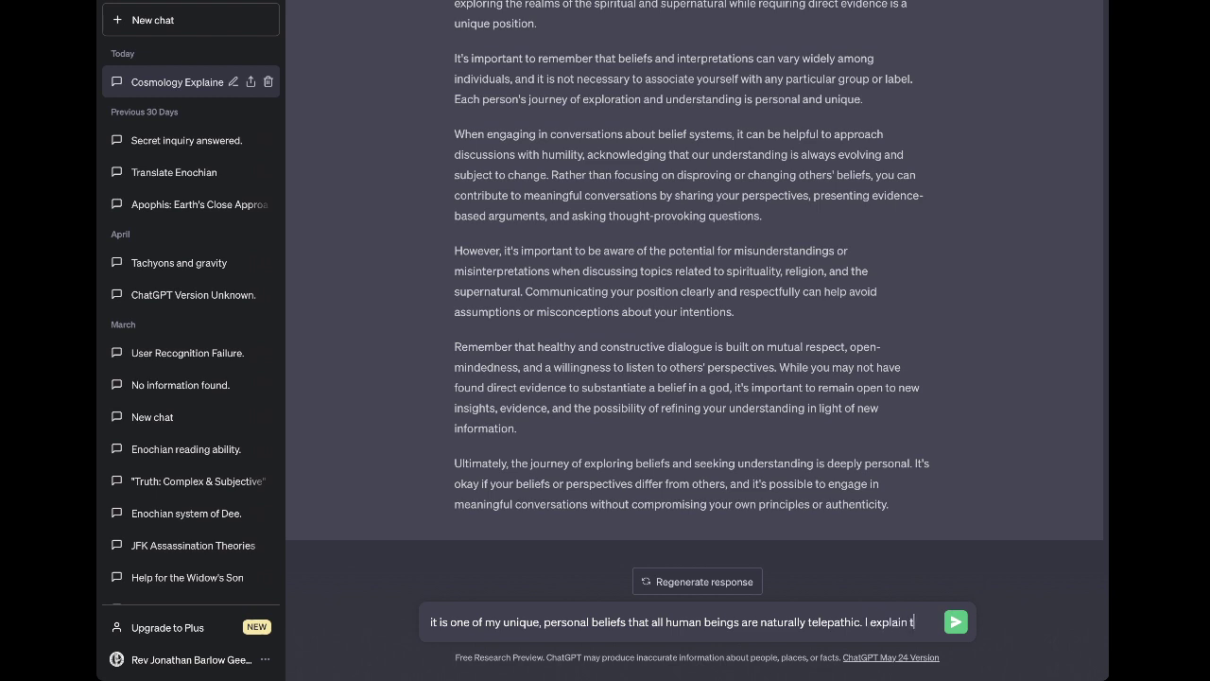
Continue with: this by beginning with how a single-cell organism will react to stimulation by a needle
text(his by )
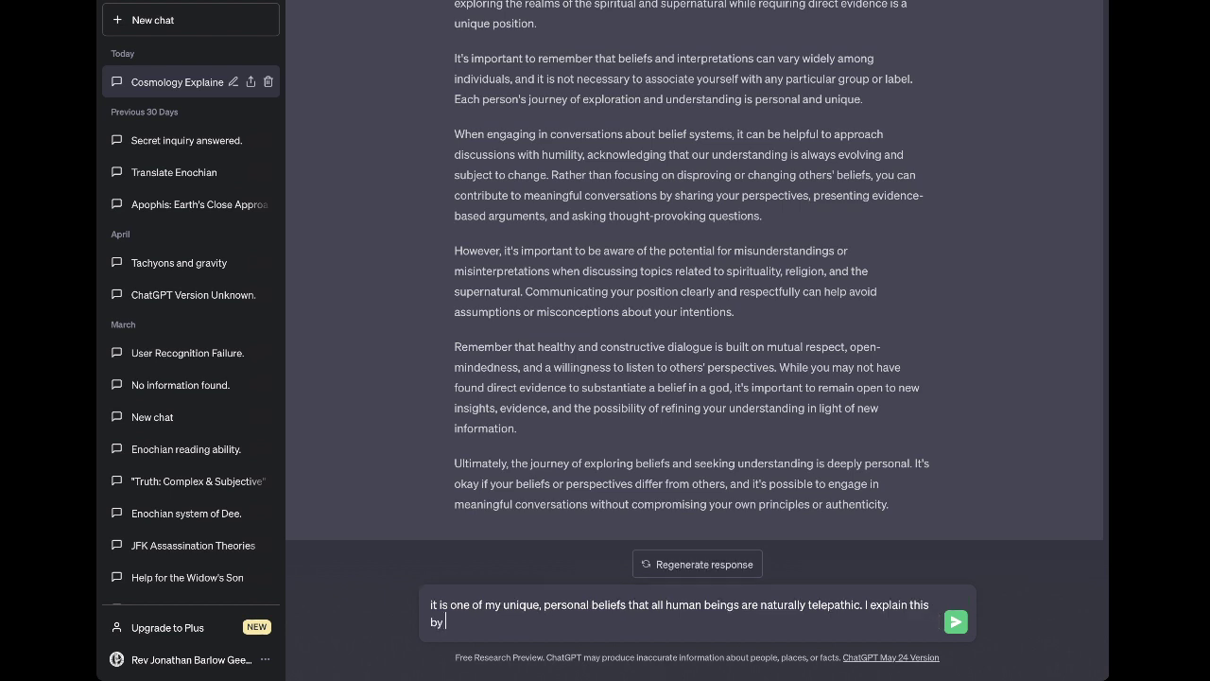
text(beginning with how a single-cell orga)
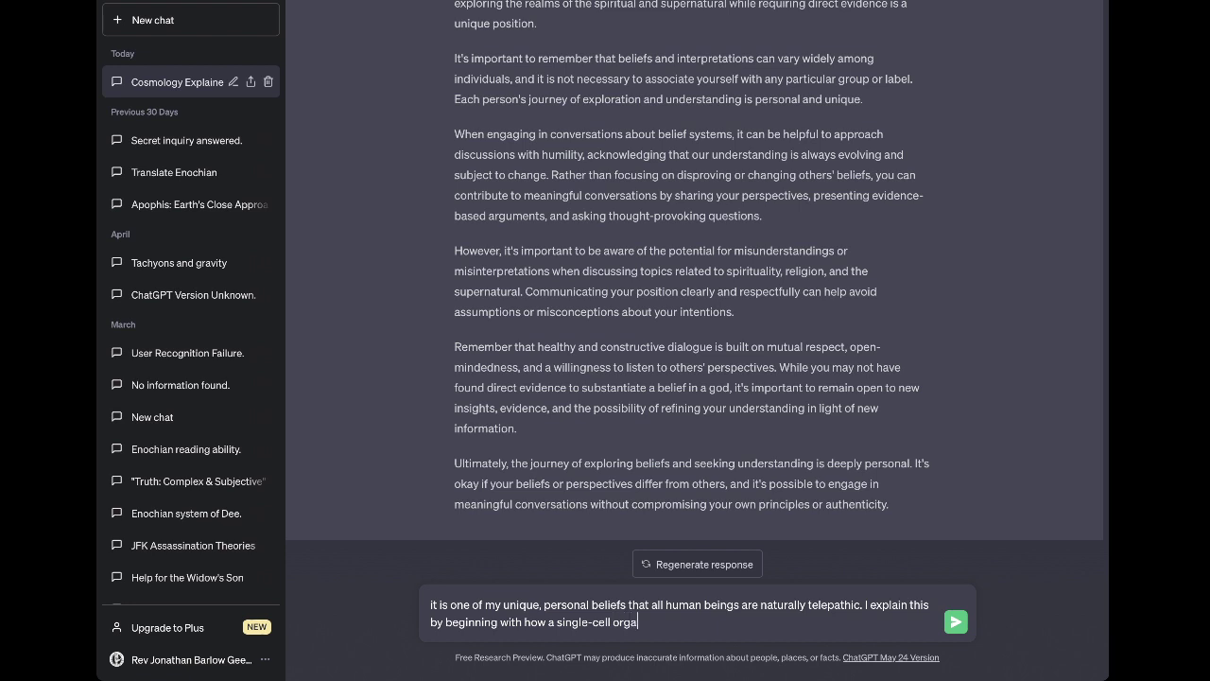
text(nism will react to stimuli)
key(BackSpace)
text(ation by a needle.)
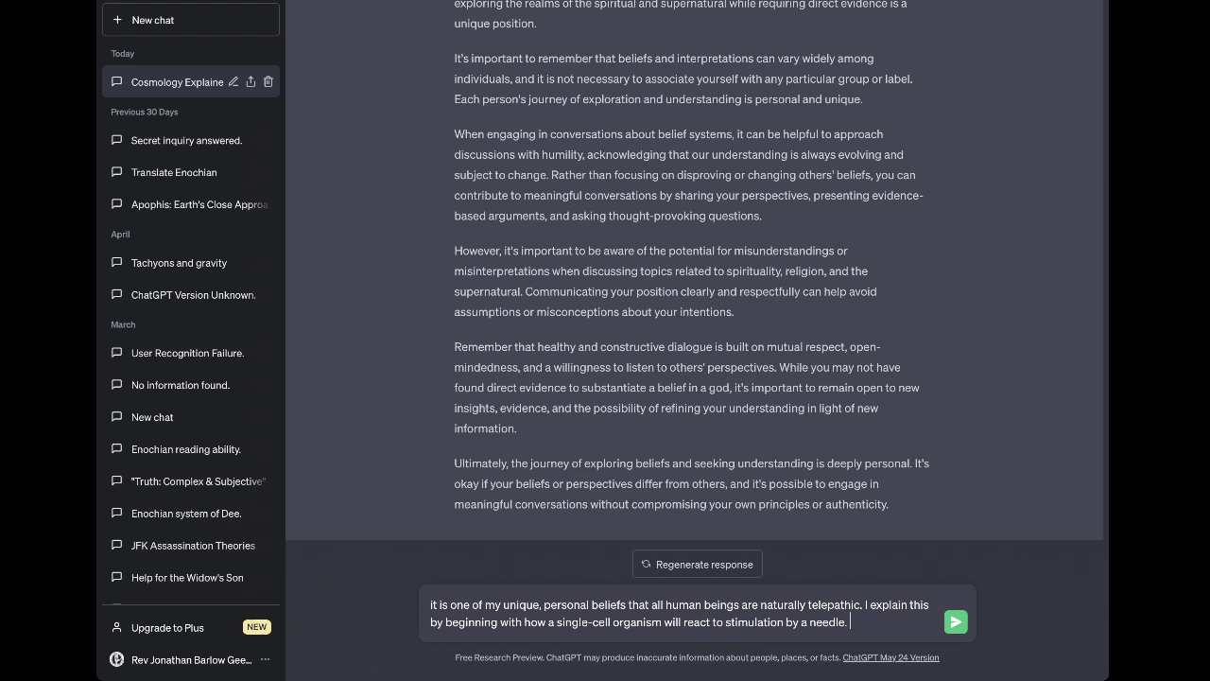
Continue with: This form of non-verbal, unconscious communication of aversion is an example of basic "telepathy
text( T)
text(his form of)
text( non-)
text(verbal,)
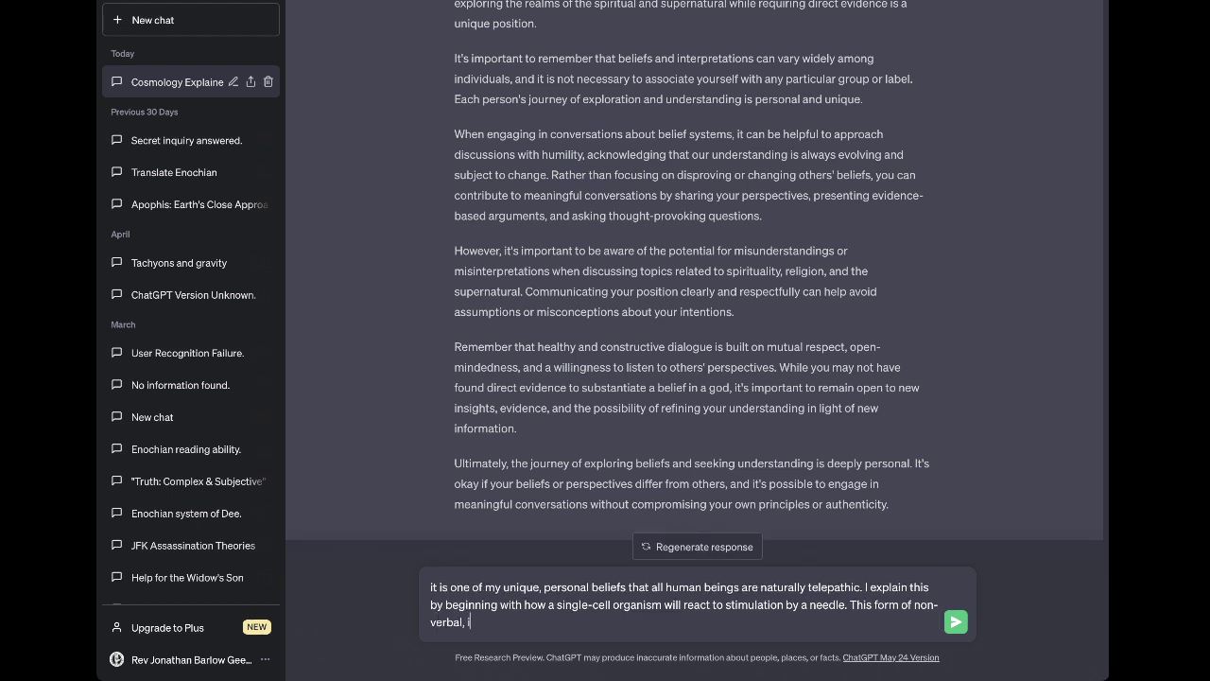
text( in)
key(BackSpace)
key(BackSpace)
text(unconscious communication of )
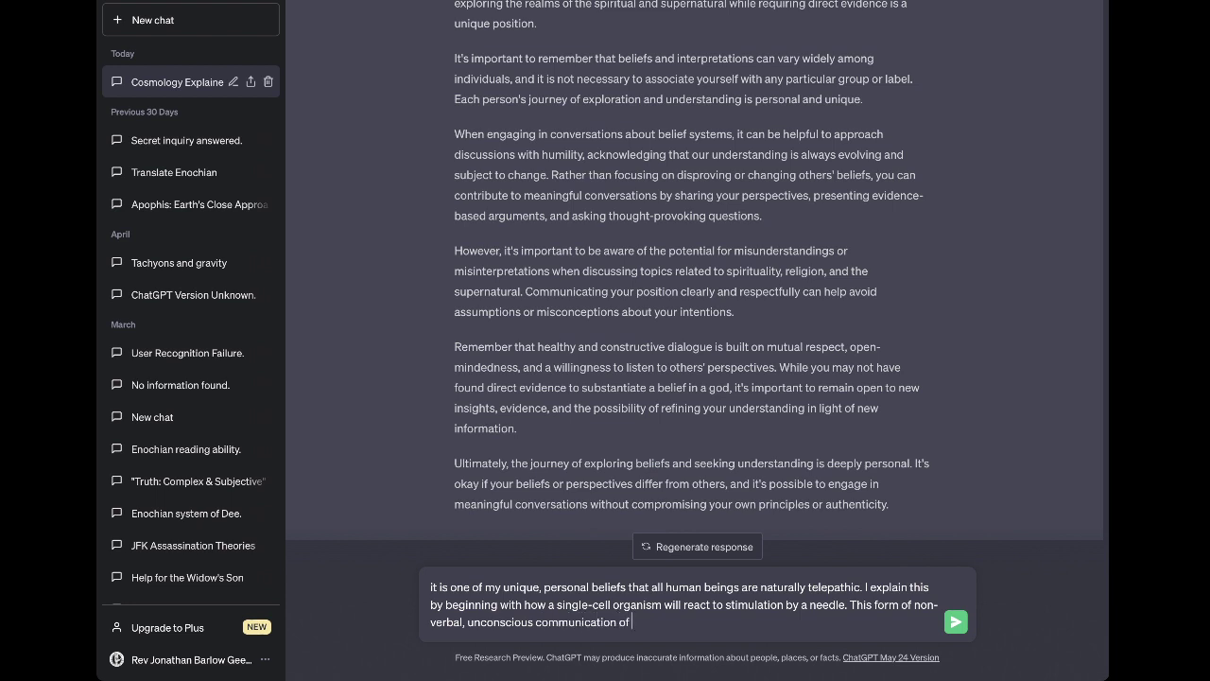
text(aversion is an example of basic "telepathy)
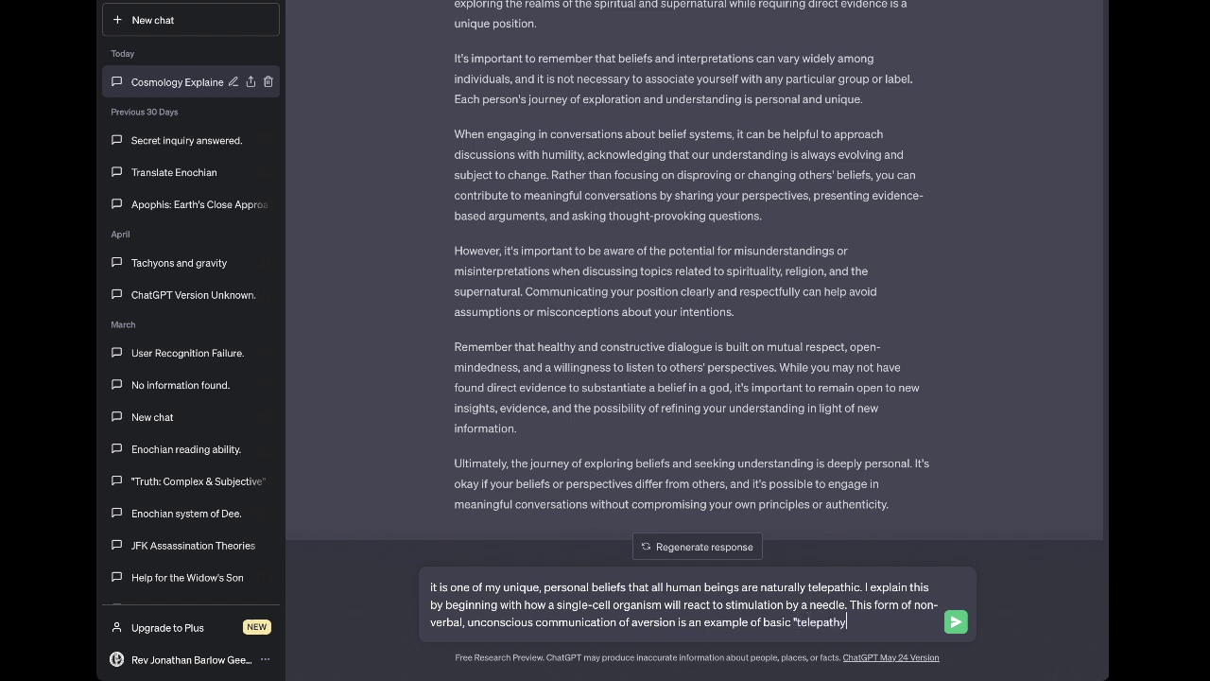
Continue with: " as a form of mental-only expression and understanding. In the most cerebrally complex evolved species, such as people
text(" as a form of mental)
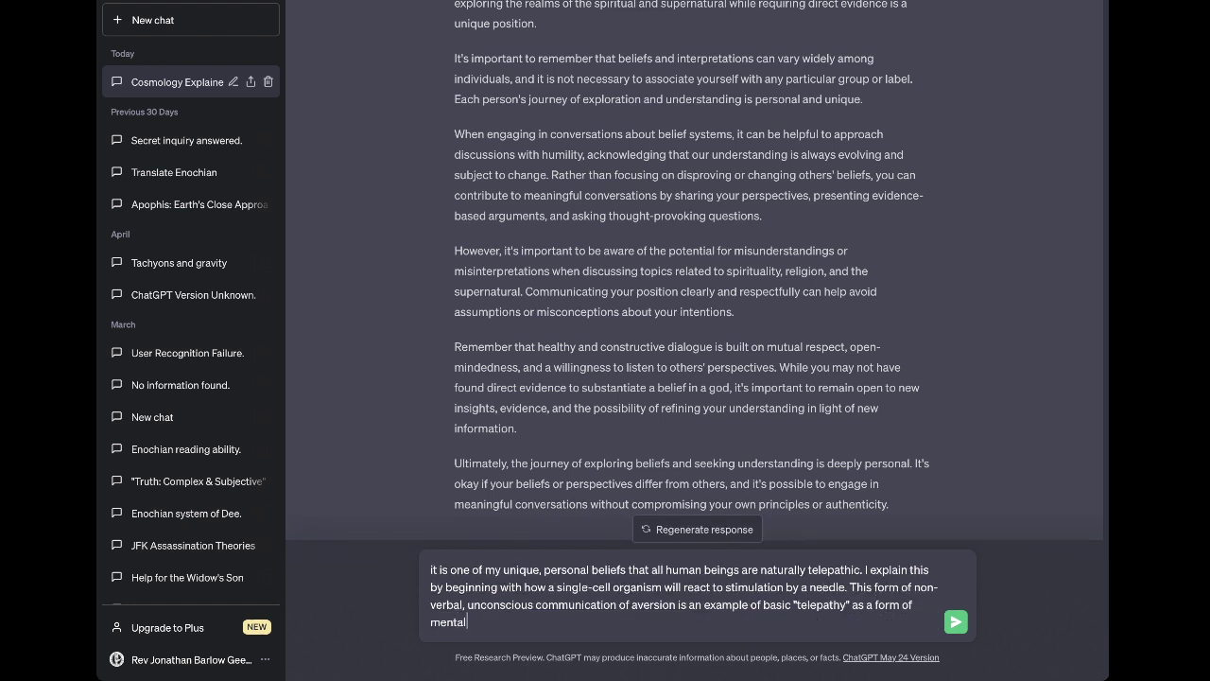
text(-only expression and understanding.)
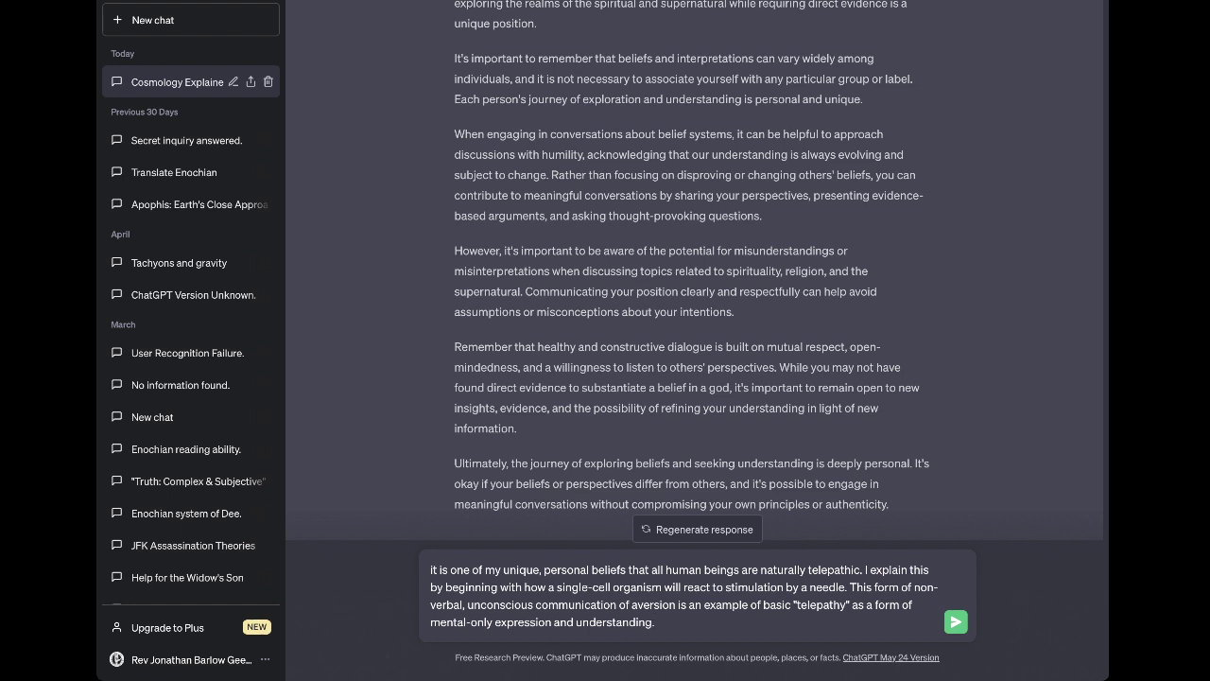
text(In the most cerebrally comp)
text(x ev)
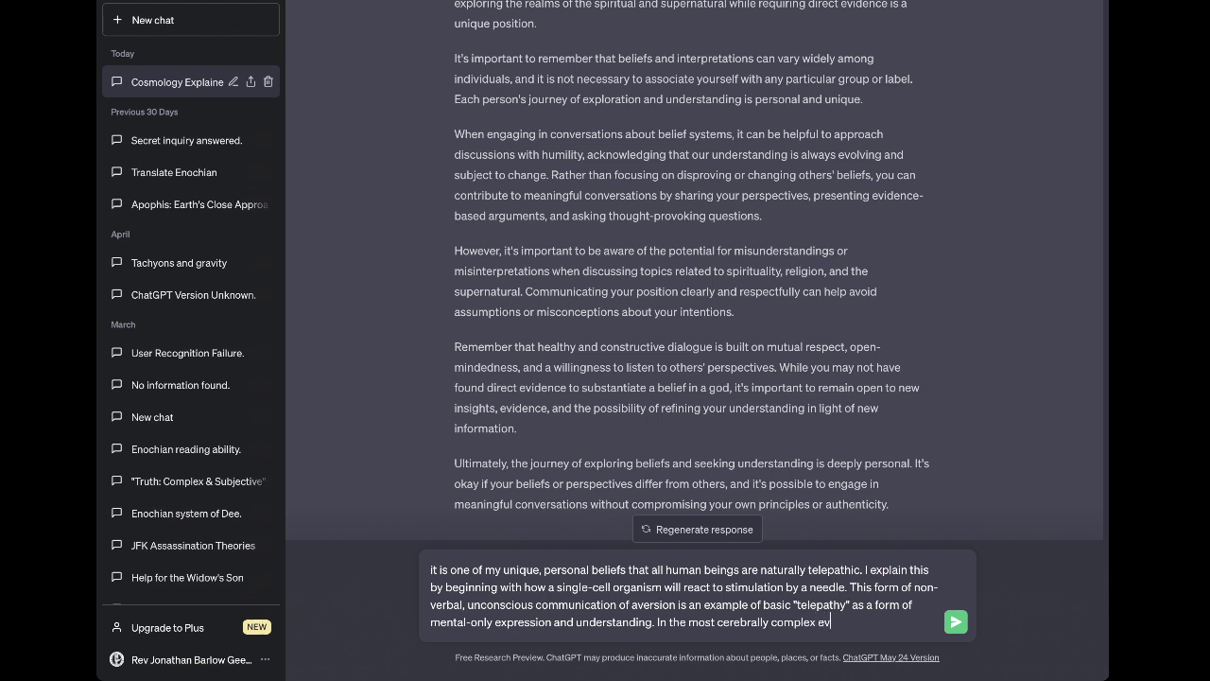
text(olved species, such as people)
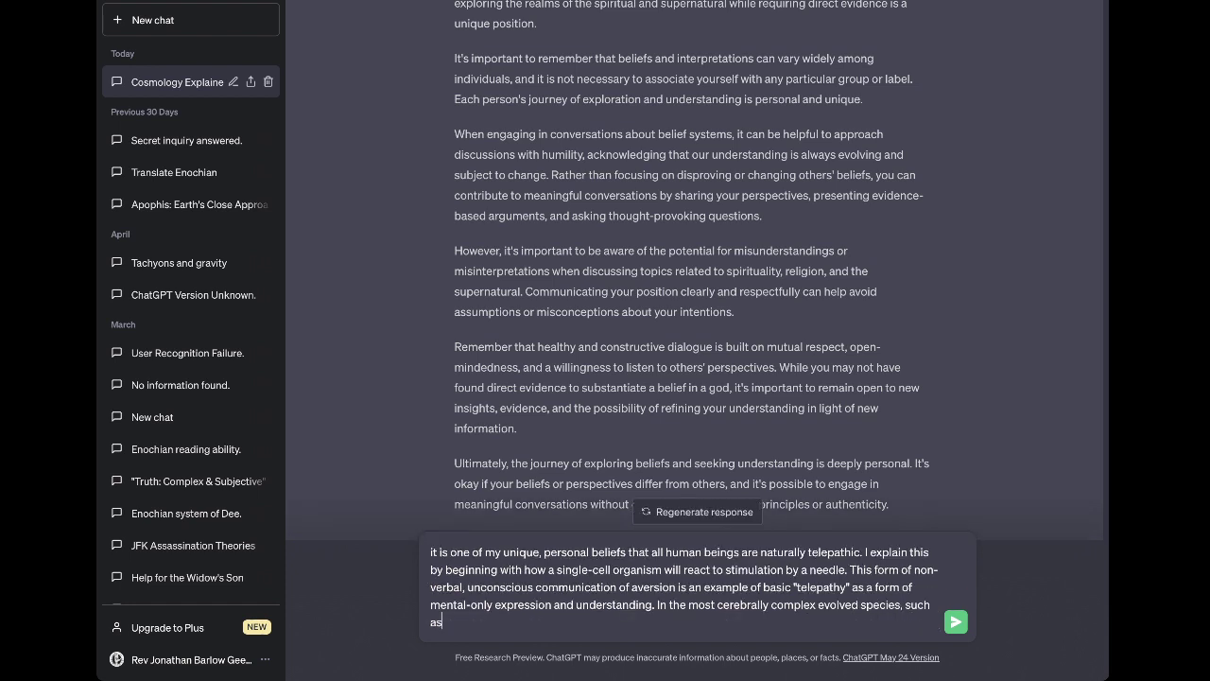
Continue the species list after "people" with: , dolphins, apes, octopi, etc
text(, dolphi)
text(ns, ape)
text(a)
key(BackSpace)
text(s, etc.)
key(BackSpace)
key(BackSpace)
key(BackSpace)
key(BackSpace)
key(BackSpace)
text(octopi,)
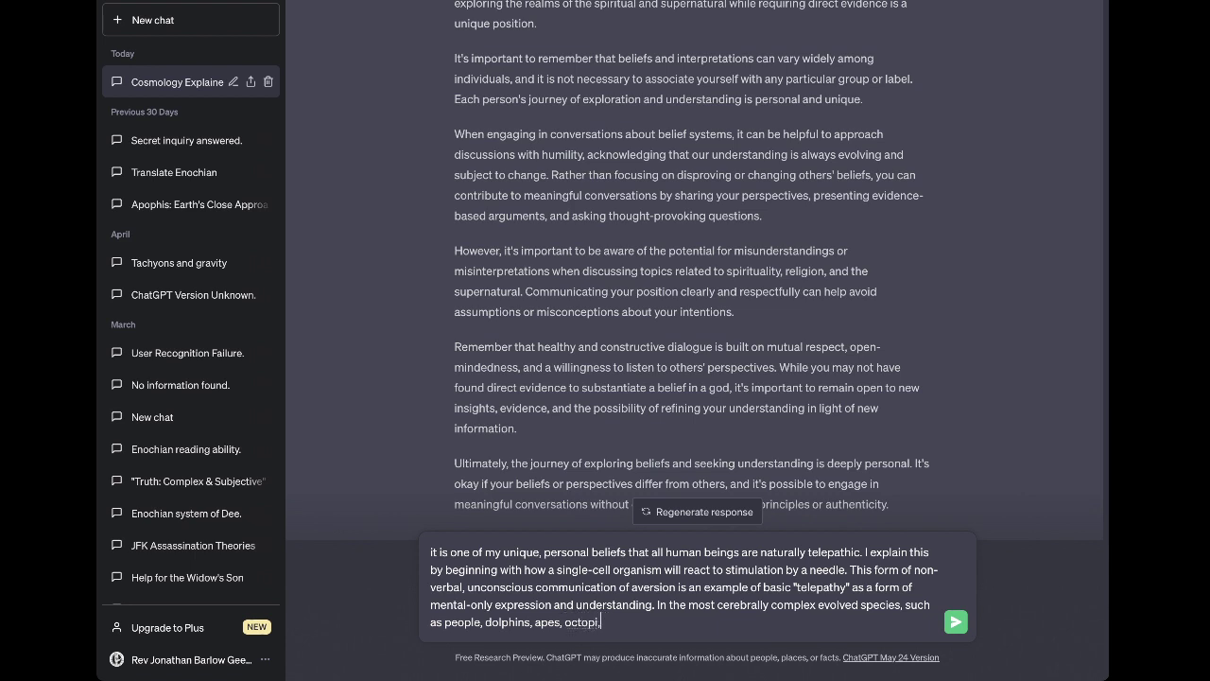
text( etc.)
Continue with: , this ability to communicate without using direct language is evident
text(, this ability to communicat)
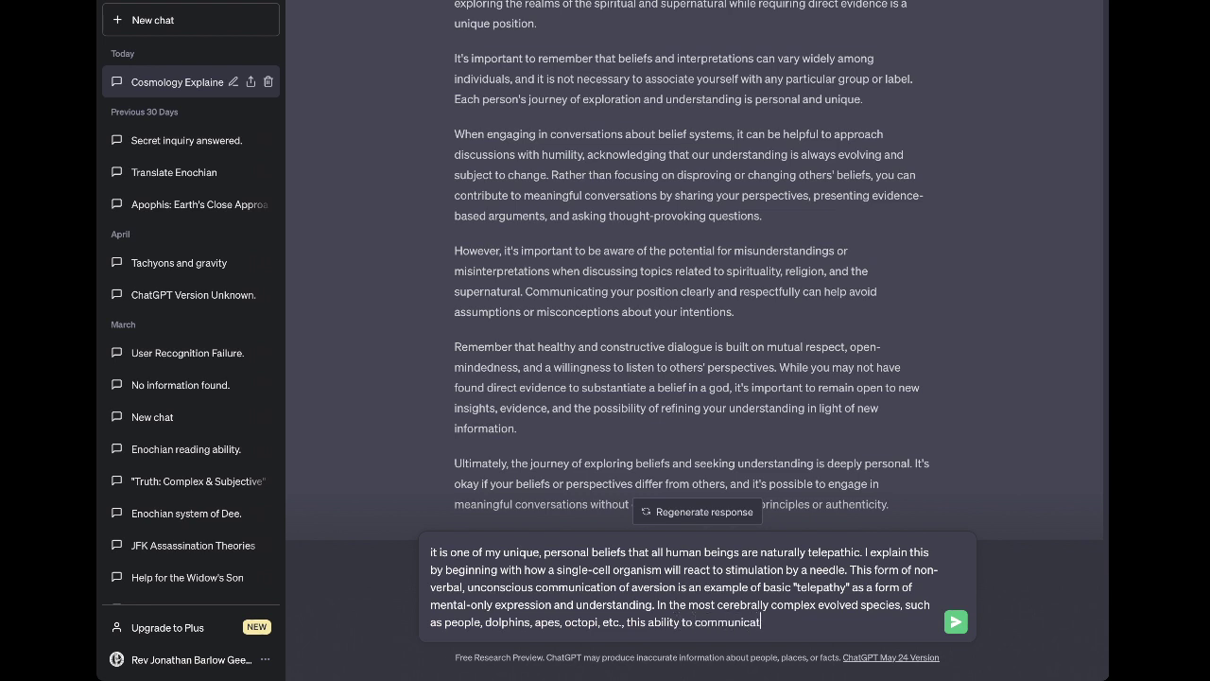
text(e without using direct language)
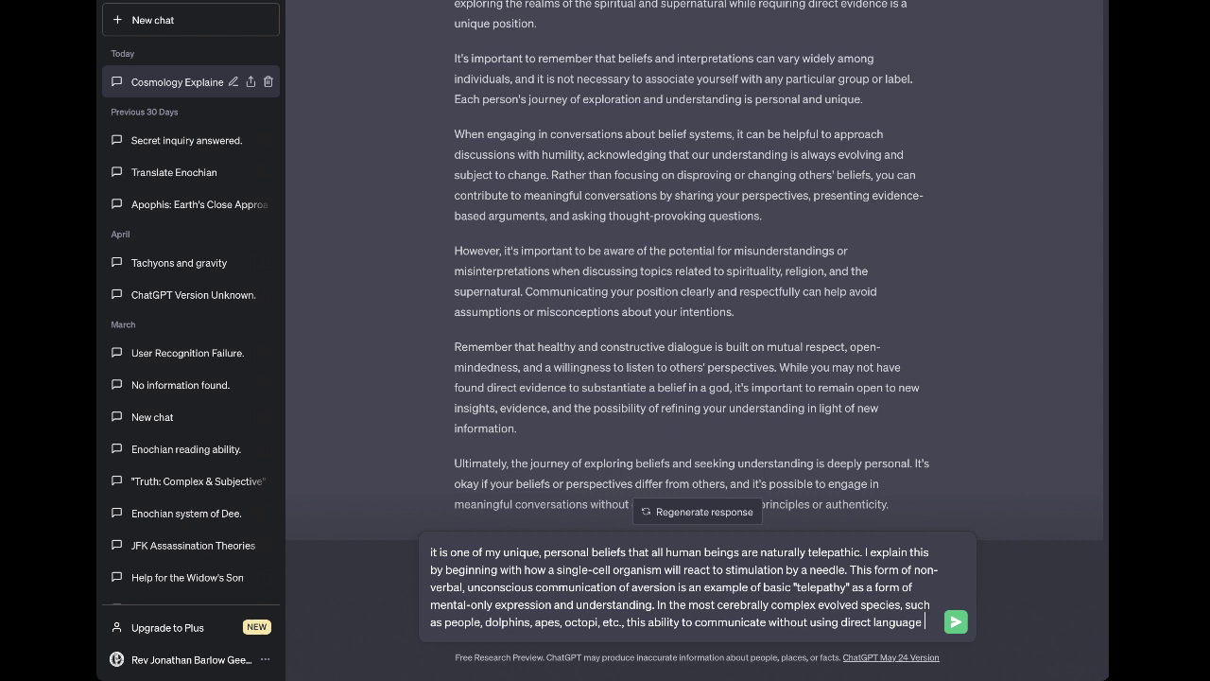
text(has)
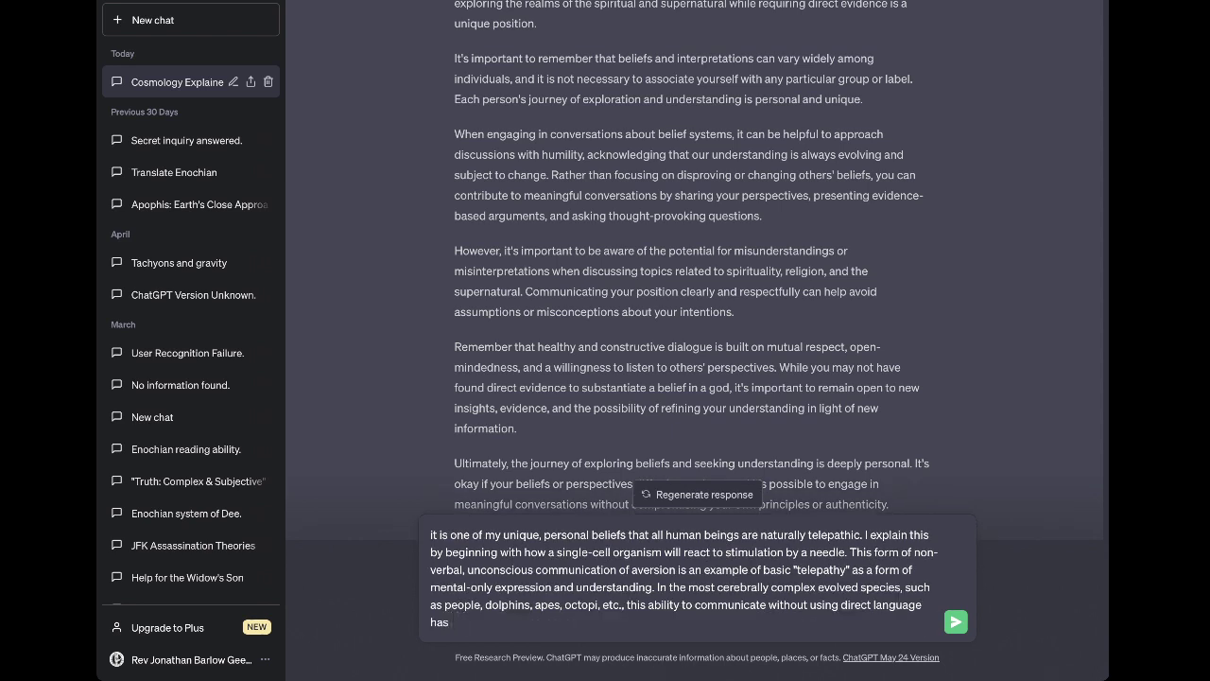
key(BackSpace)
key(BackSpace)
key(BackSpace)
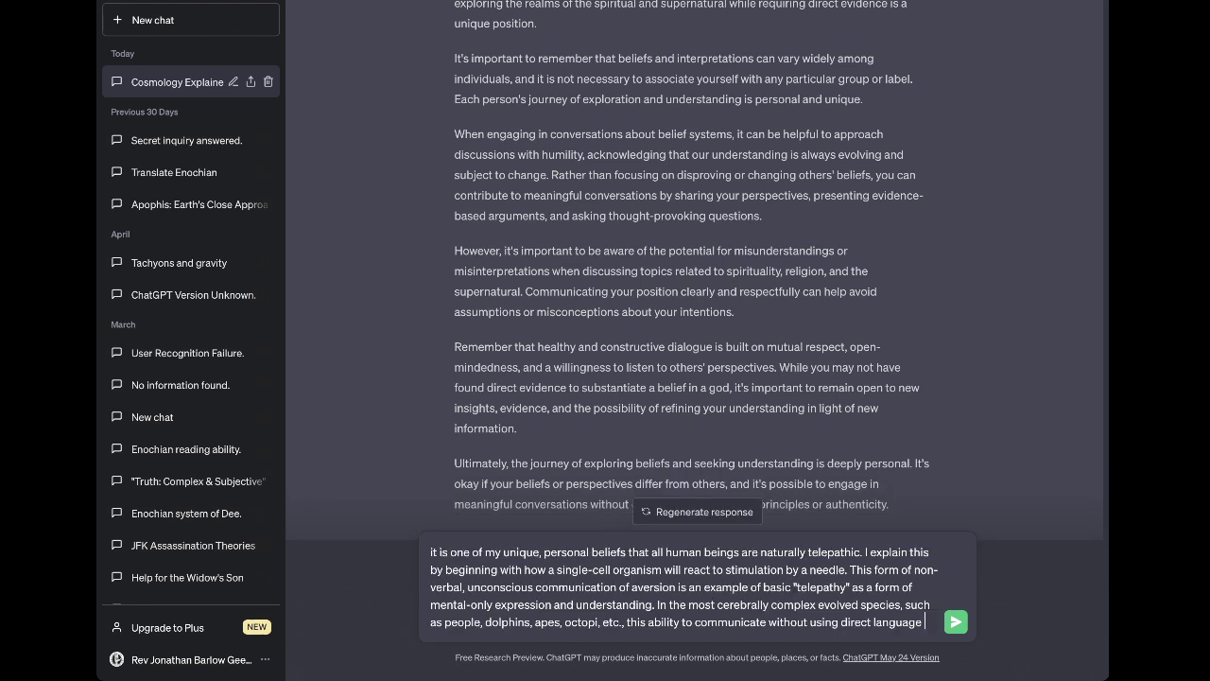
text(is evide)
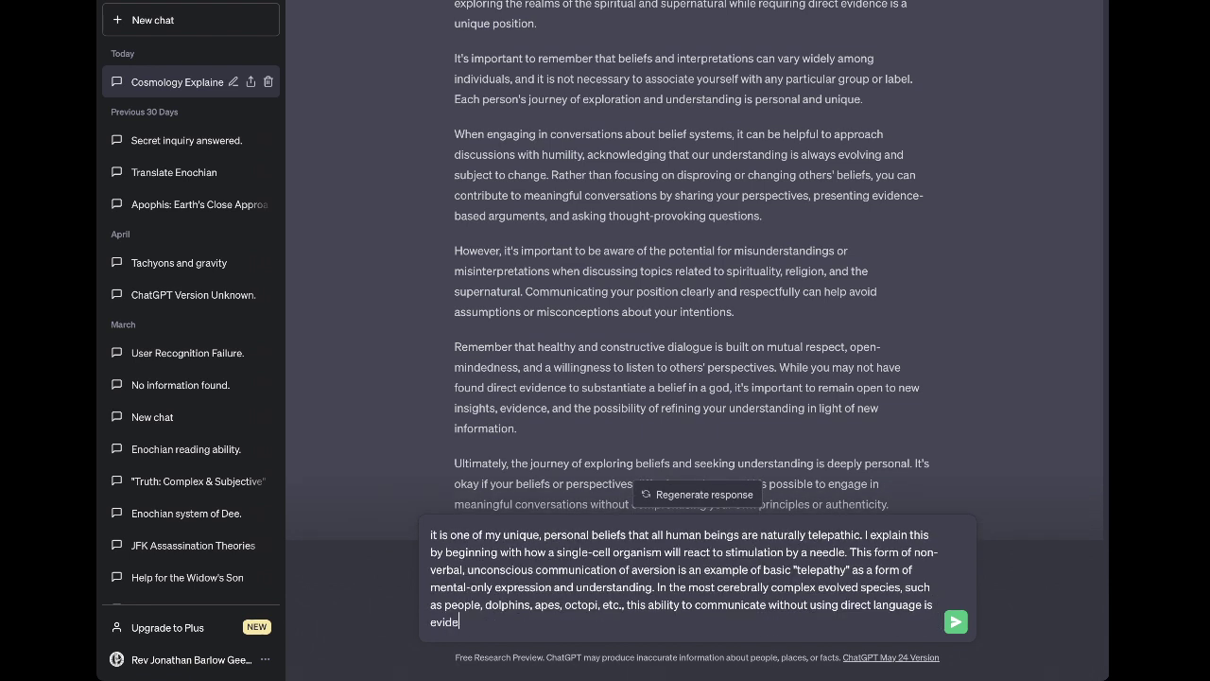
text(nt in)
text(different fo)
text(rms)
text(,)
key(BackSpace)
key(BackSpace)
key(BackSpace)
key(BackSpace)
key(BackSpace)
key(BackSpace)
key(BackSpace)
key(BackSpace)
key(BackSpace)
key(BackSpace)
key(BackSpace)
key(BackSpace)
key(BackSpace)
key(BackSpace)
key(BackSpace)
key(BackSpace)
key(BackSpace)
Replace "In" with "Within" before "the most cerebrally complex evolved species"
double_click(662, 586)
text(WIthin)
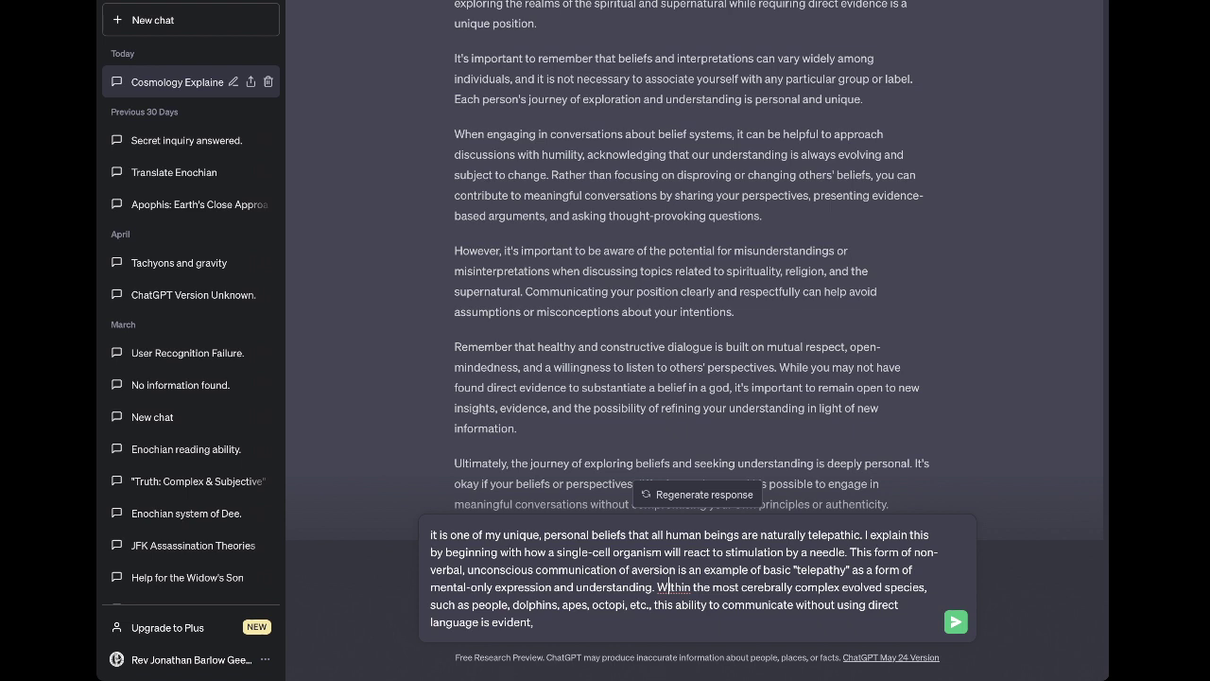
click(670, 587)
key(Delete)
text(i)
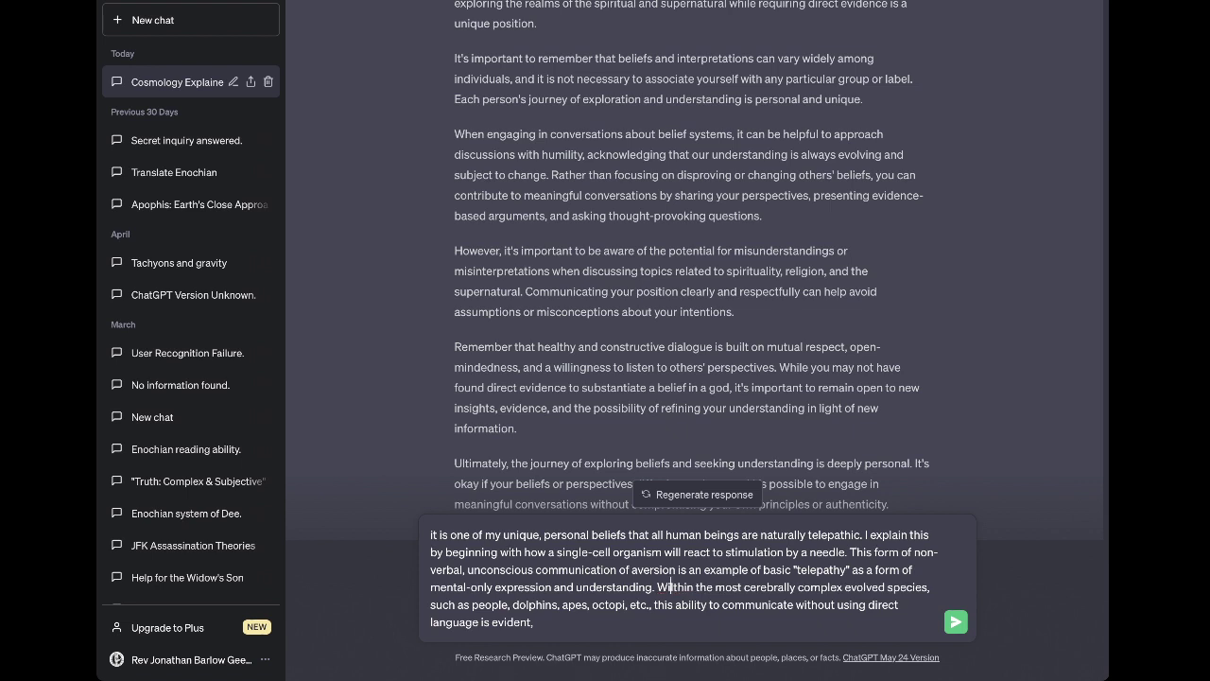
key(Delete)
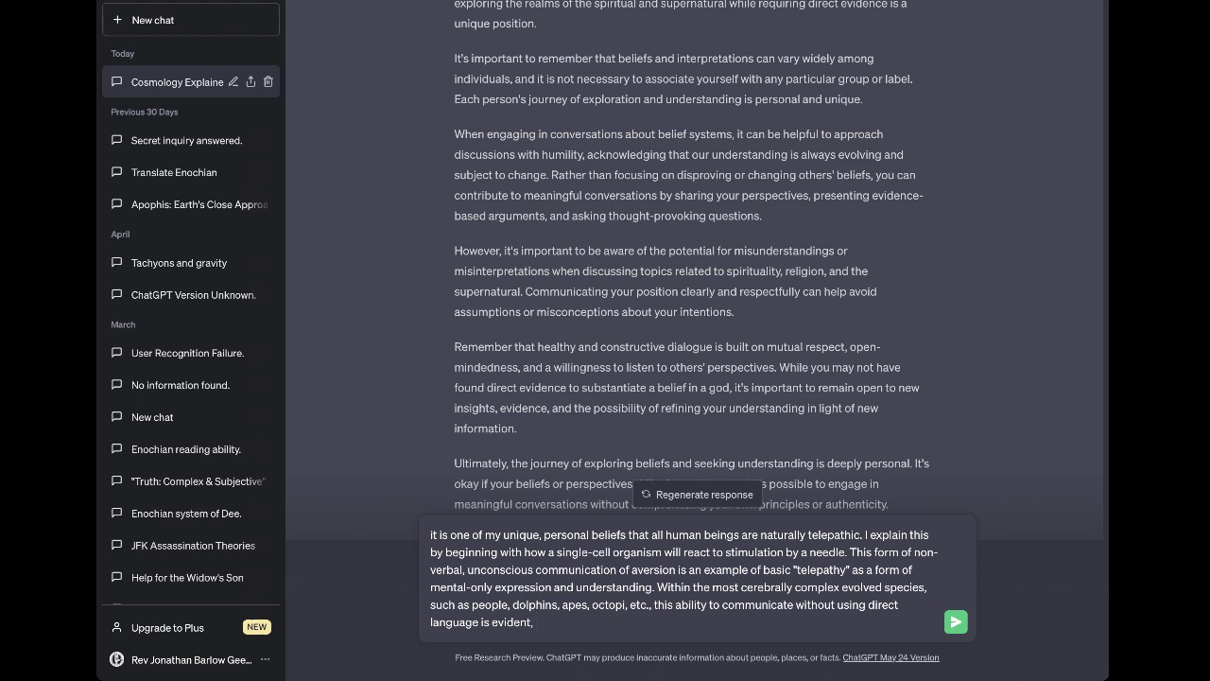
Continue at the end of the message with: although communication across species between these examples remains tentative and inconclusive. It remains obvious
text(although communication acros)
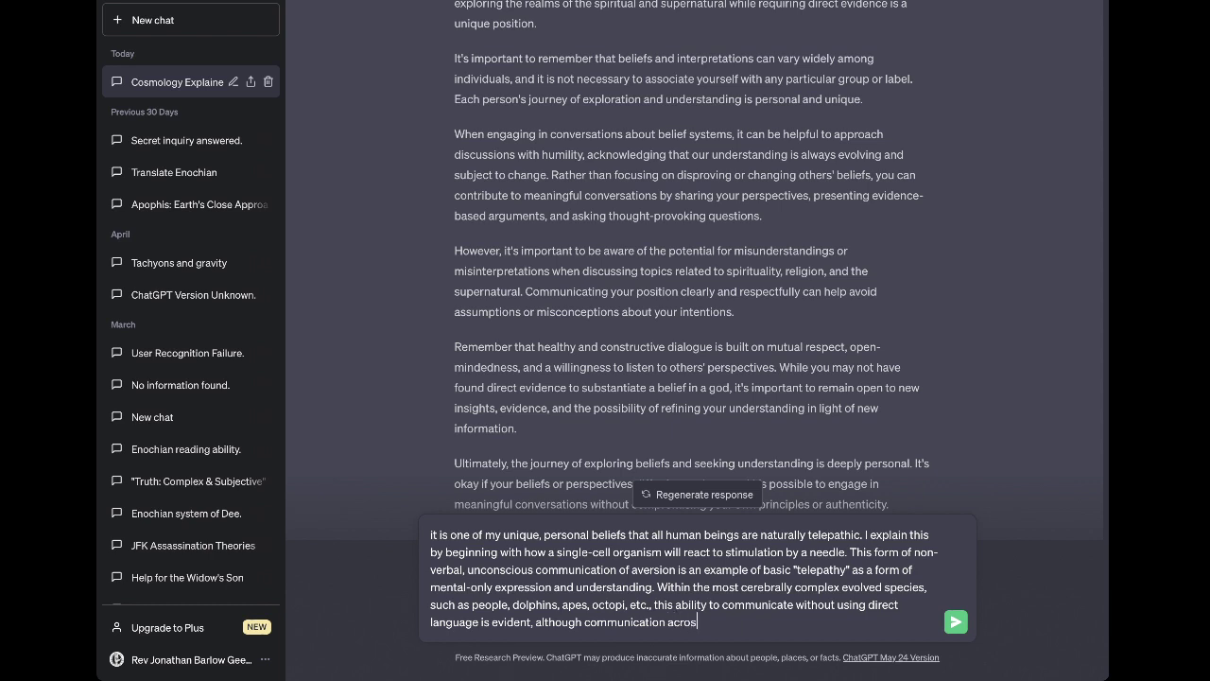
text(s species between these examples )
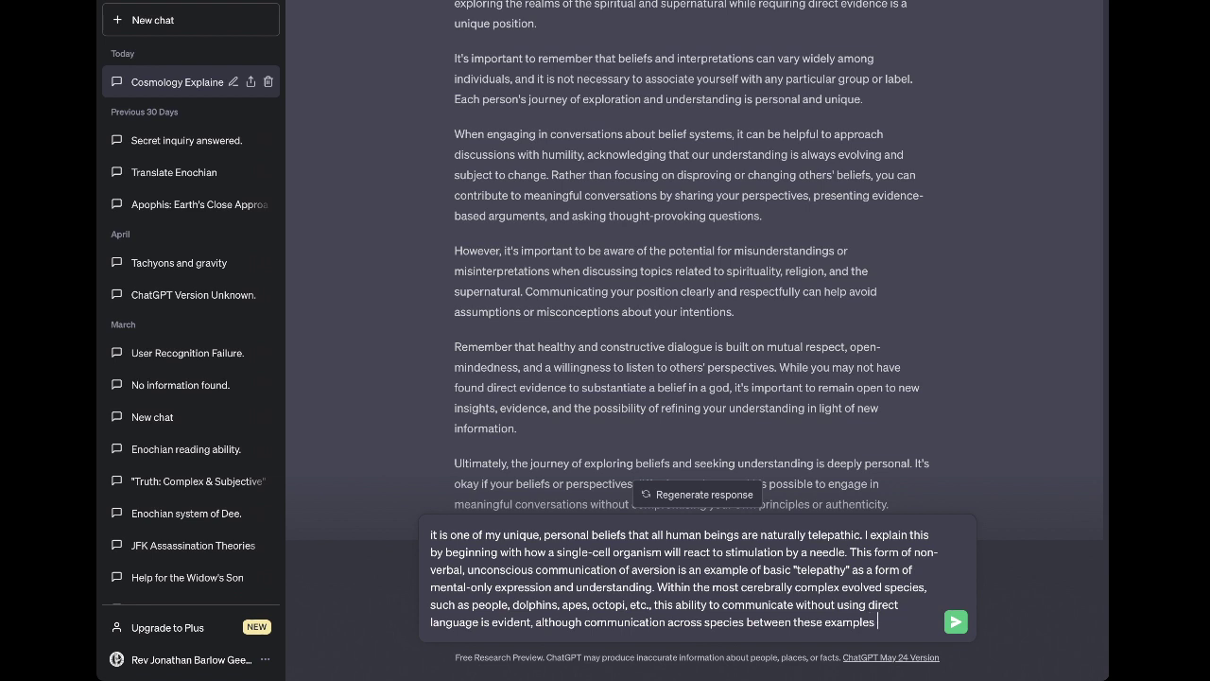
text(remains)
text( tent)
text(ative a)
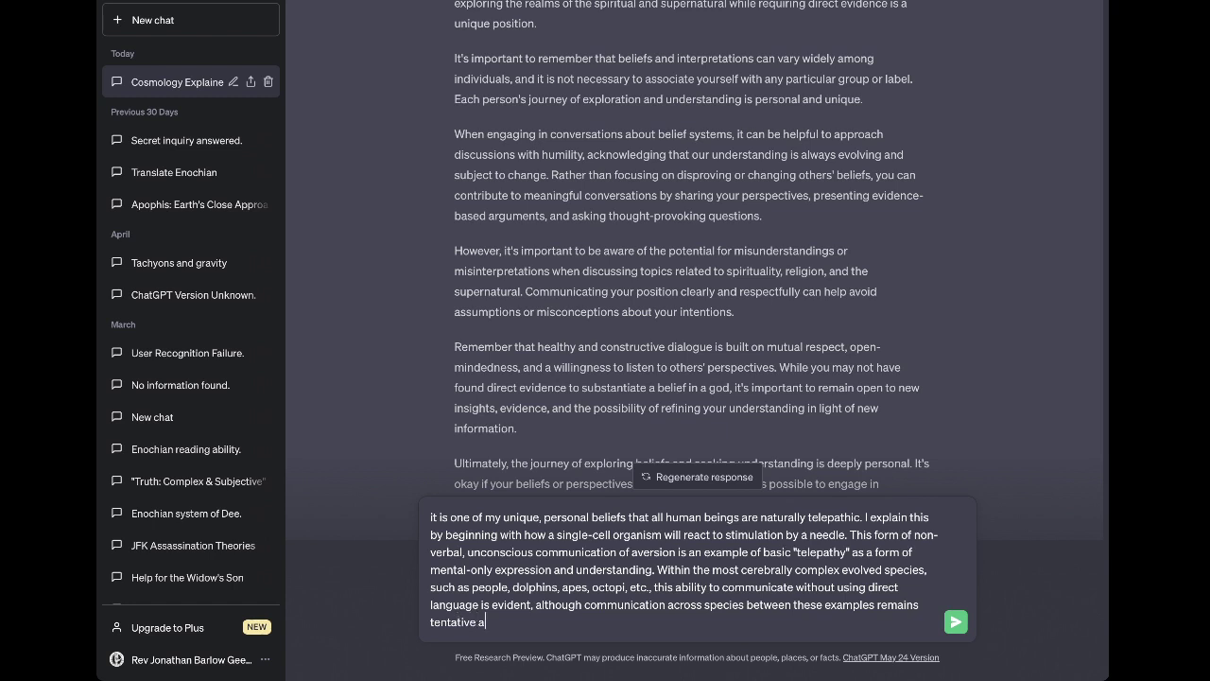
text(nd inconclusive. It remains obvio)
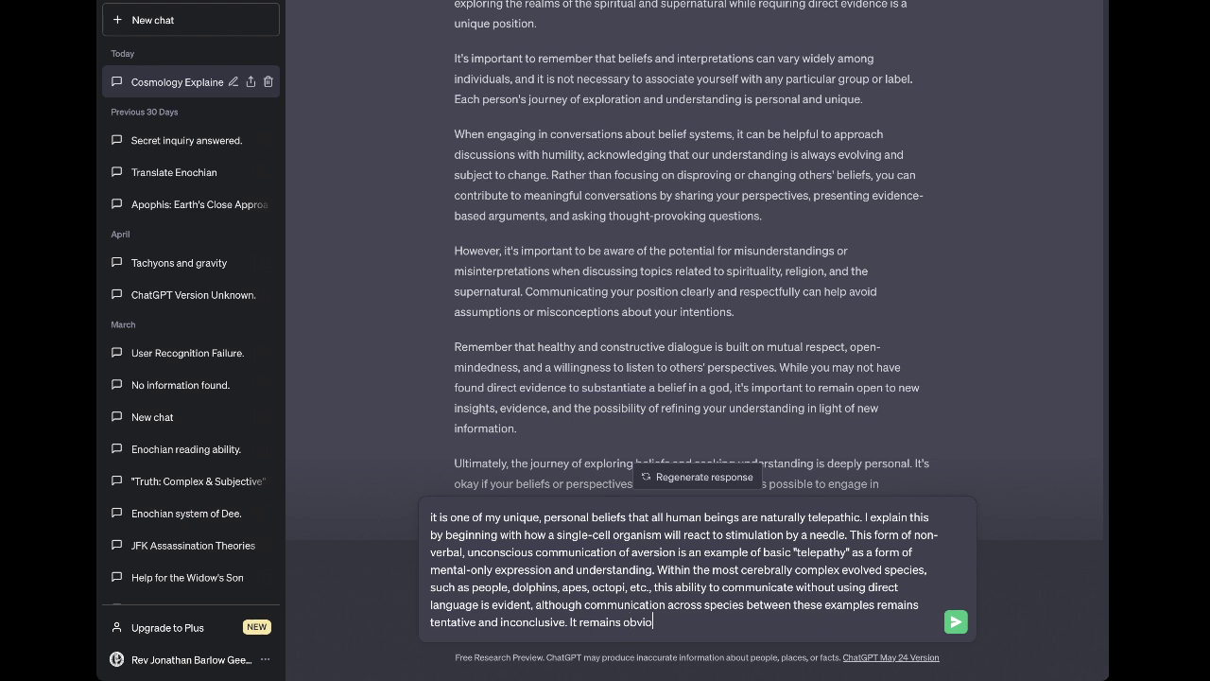
Continue with: a horse will react to a rattle snake in much the same way
text(us a horse )
text(will react to a.)
key(BackSpace)
key(BackSpace)
text(to a rattle snake )
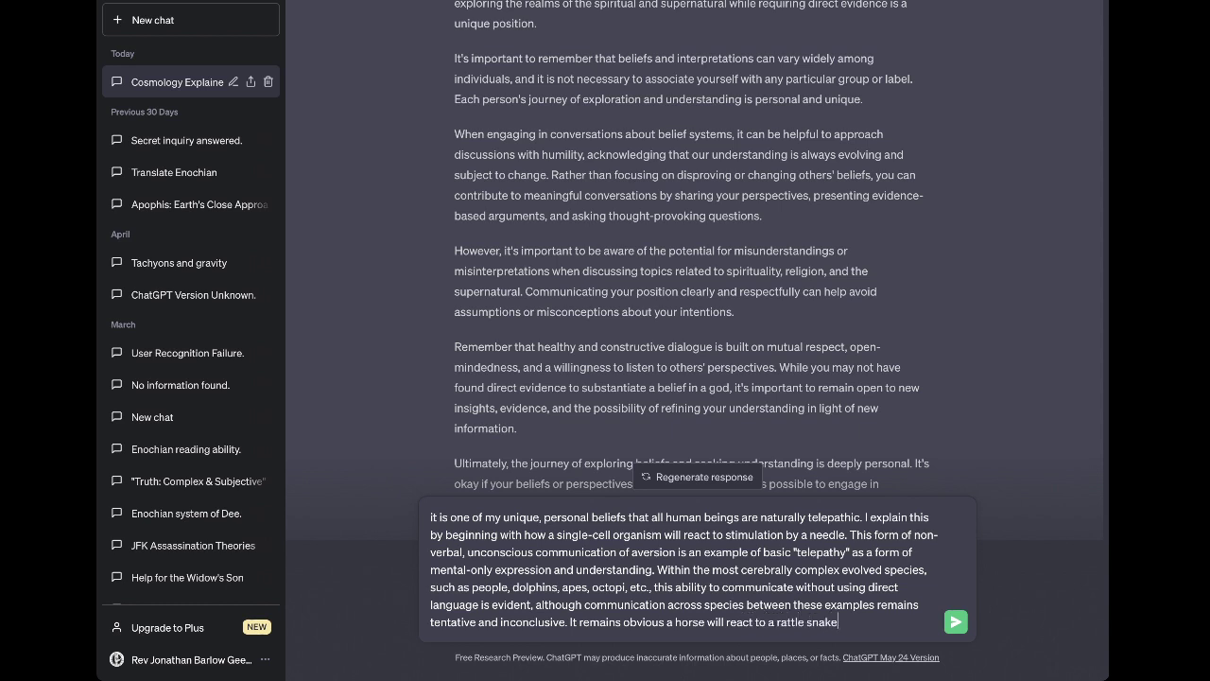
text(in much a)
key(BackSpace)
text(the same wa)
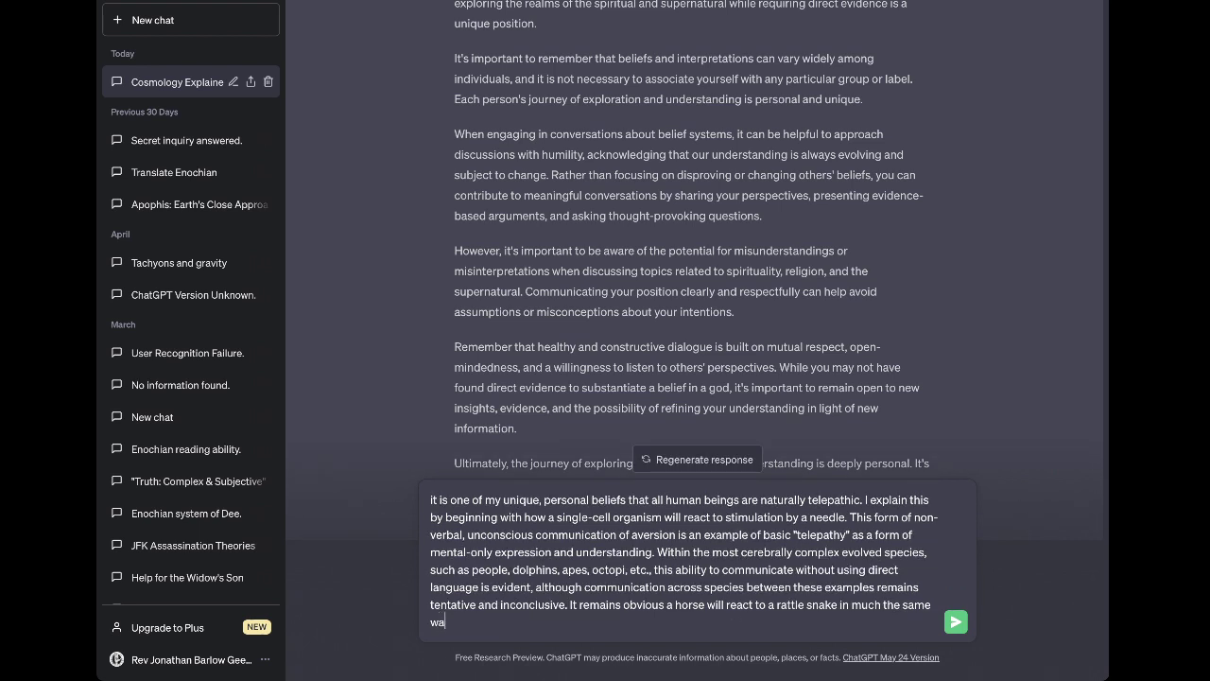
Finish with: as an amoeba to a needle, but many claim this does not constitute "telepathic" communication. Send the message
text(y as an amoeba to a needle, but many)
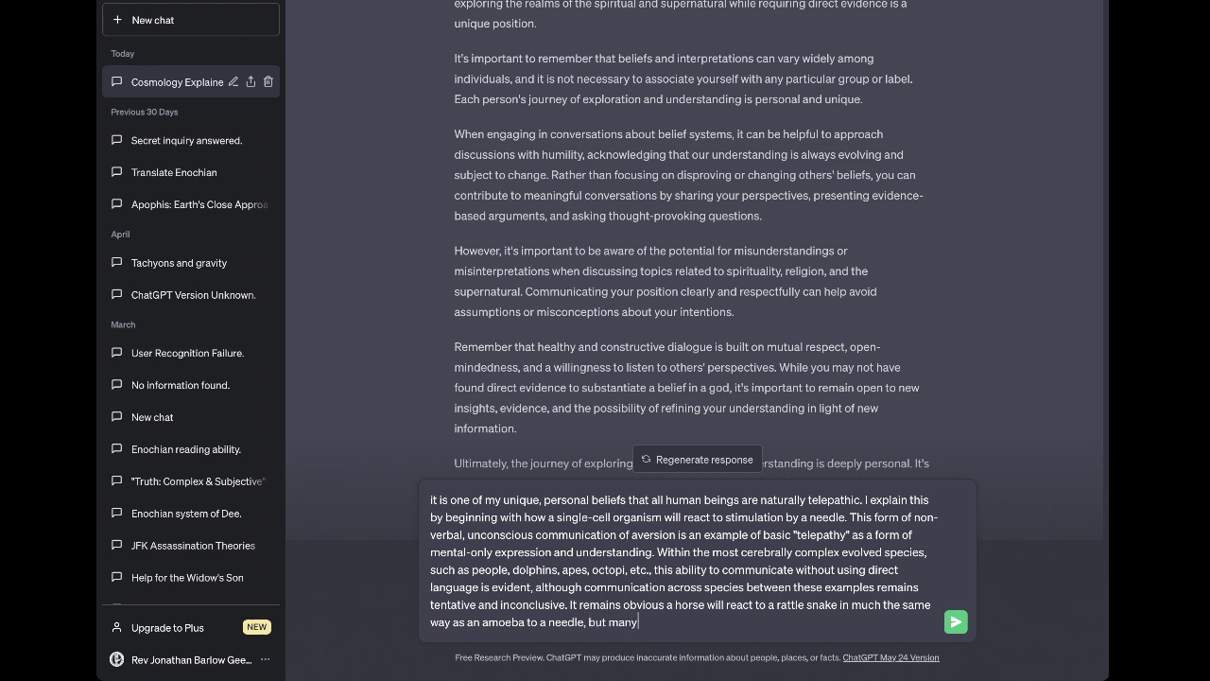
text( claim)
text(this does not constitute "telepathic)
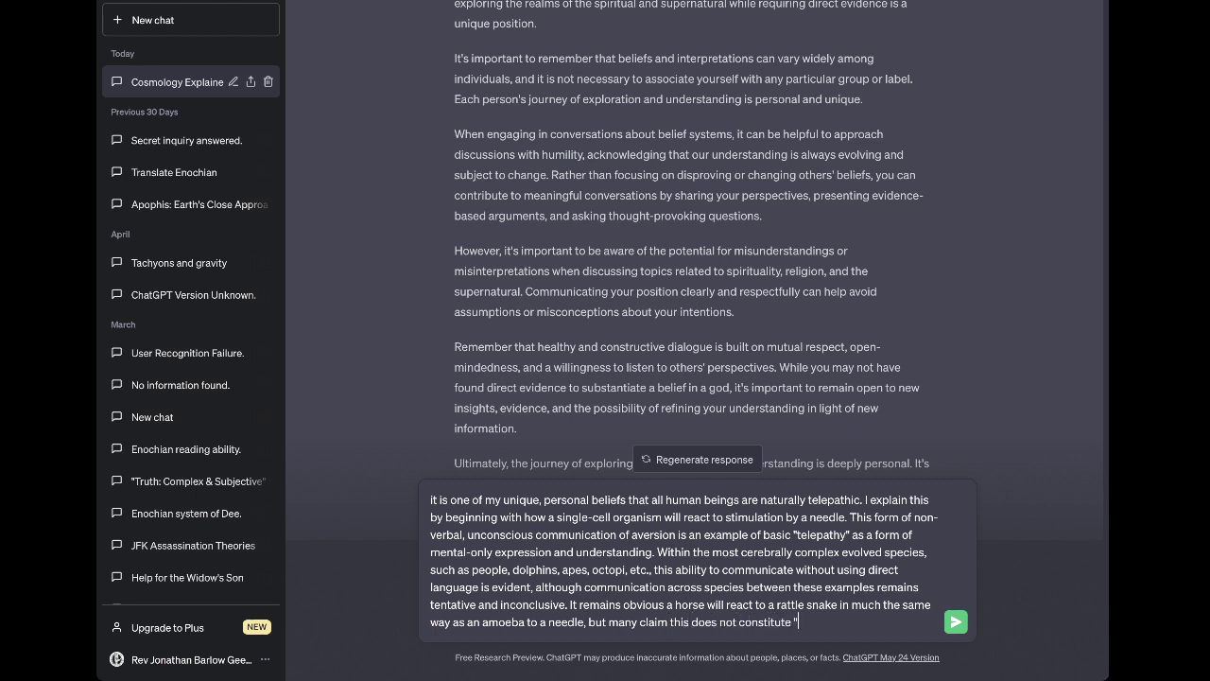
text(" communication.)
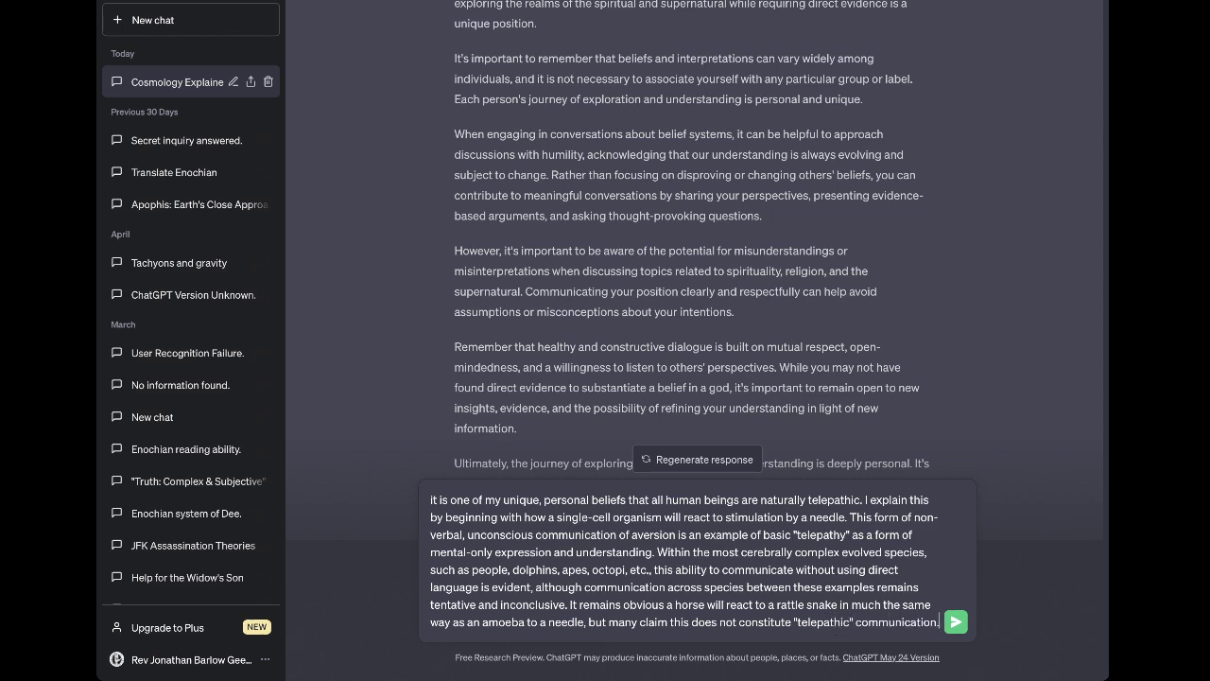
key(Return)
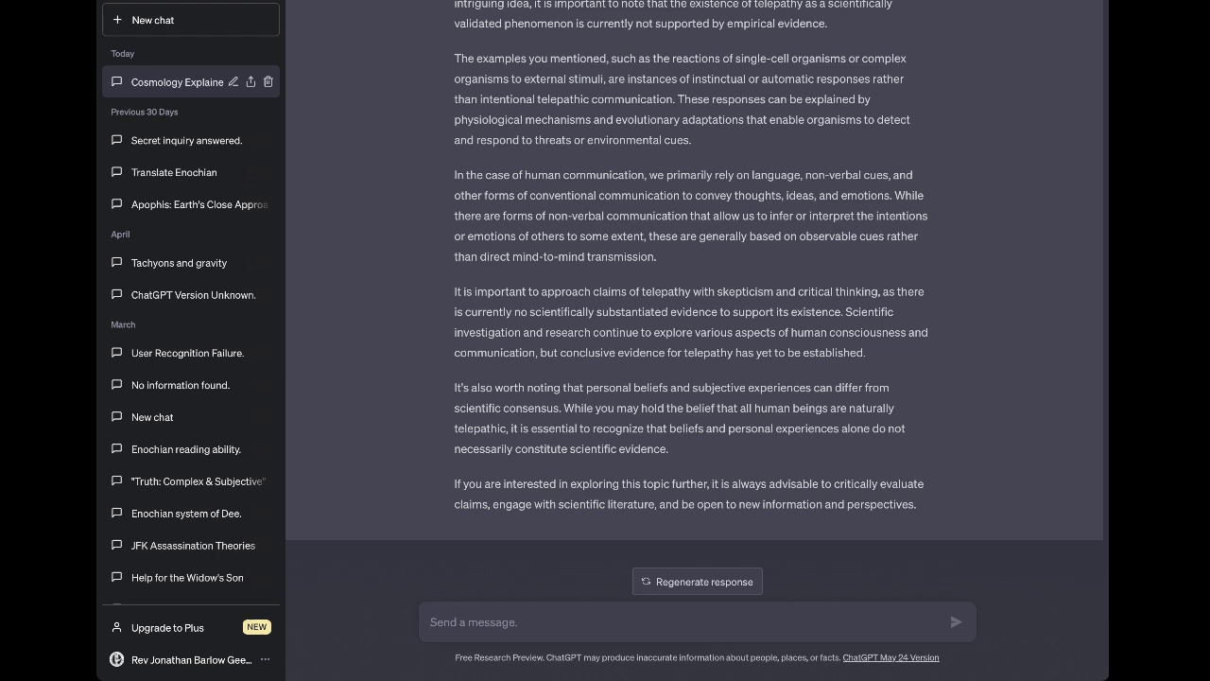
Begin a new message: I would classify three levels of conventional telepathy among
text(I would)
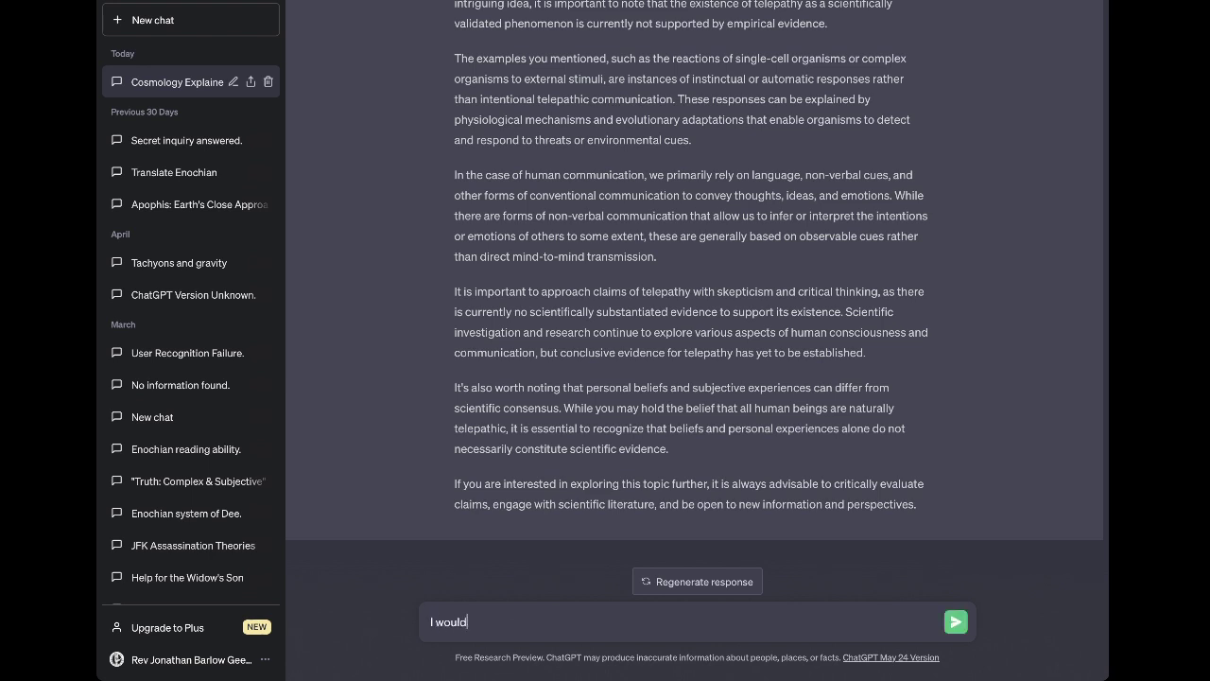
text( classify three levels of telepathy)
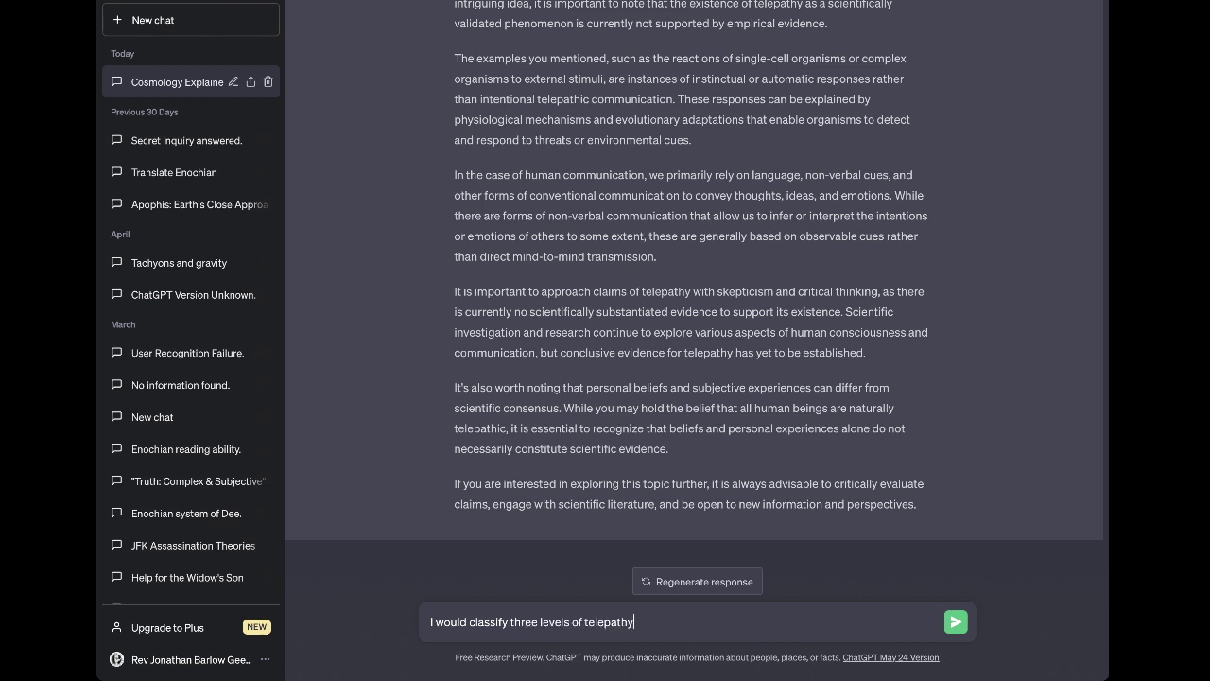
key(BackSpace)
key(BackSpace)
key(BackSpace)
key(BackSpace)
key(BackSpace)
key(BackSpace)
key(BackSpace)
key(BackSpace)
key(BackSpace)
text(conventional telepathy among)
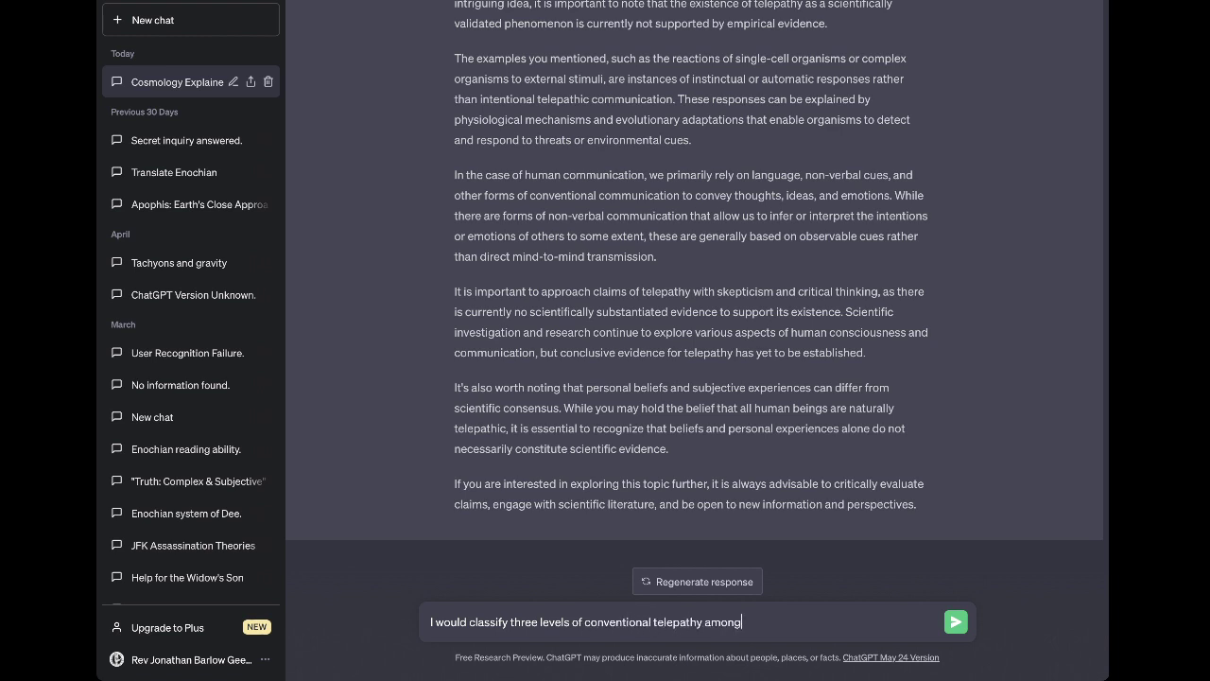
Continue with: people. 1. "unconscious" such as the emotional reaction to music or the behavior of people in crowds
text( people. 1.)
text("uncon)
key(BackSpace)
text(nscious" such as )
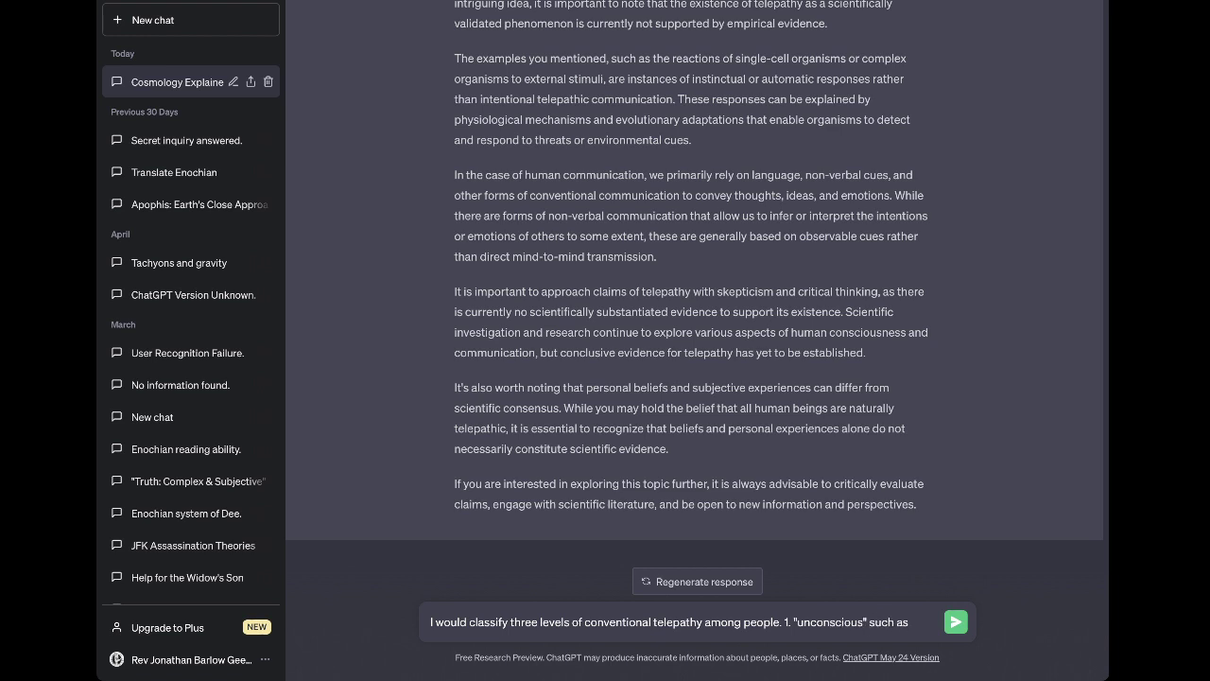
text(the reactio)
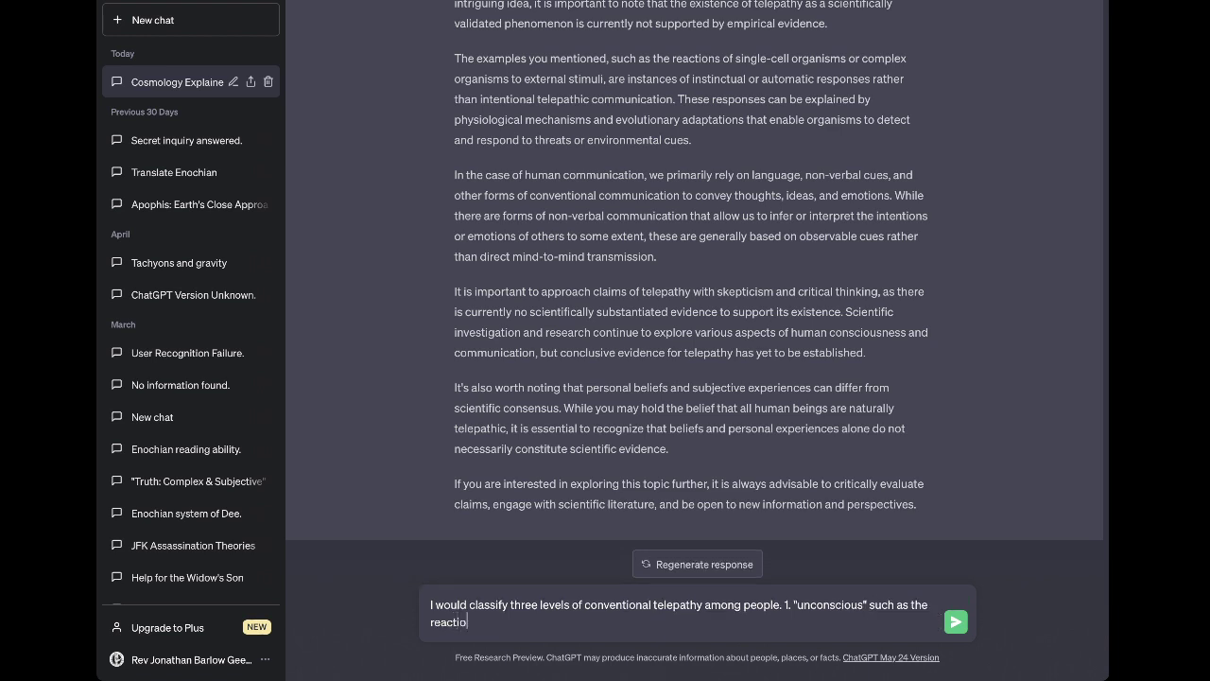
text(n to music or the )
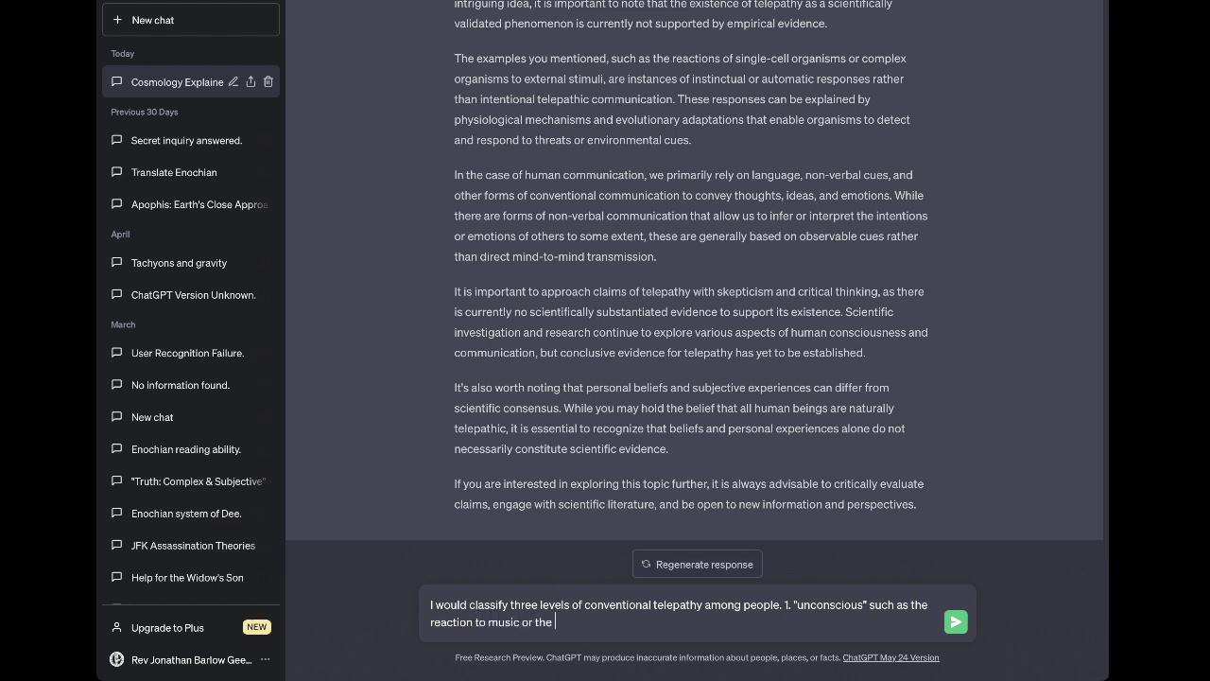
text(behavior of people in crowds.)
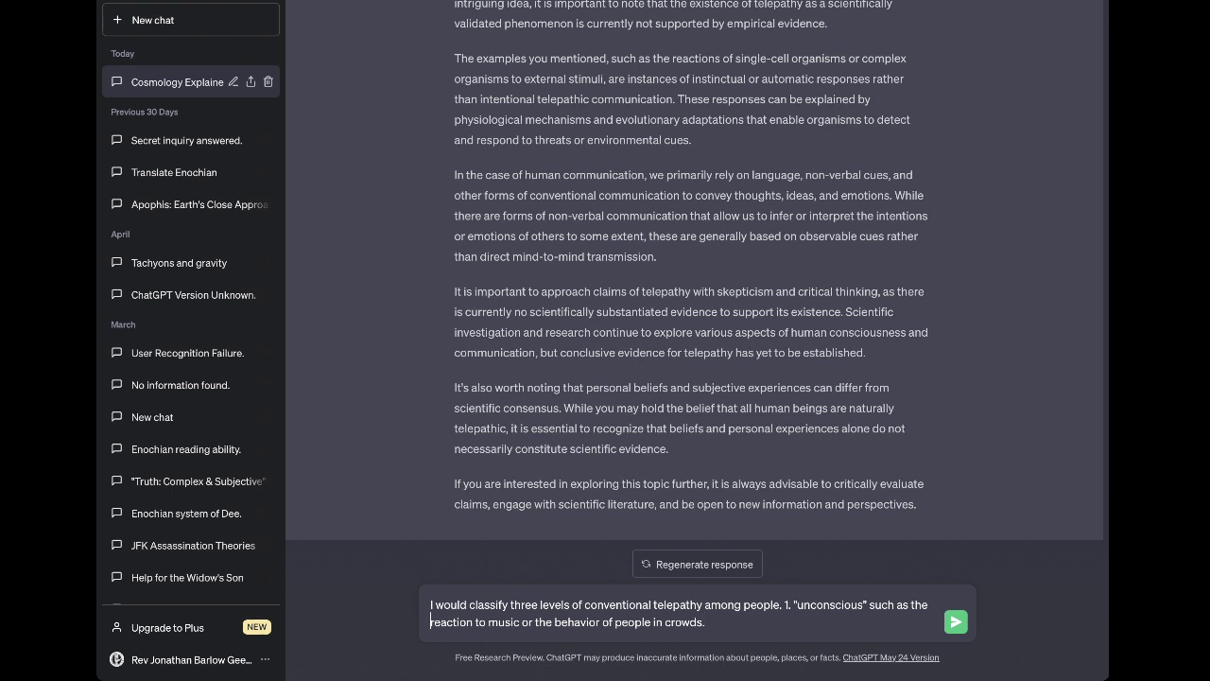
text(emotional)
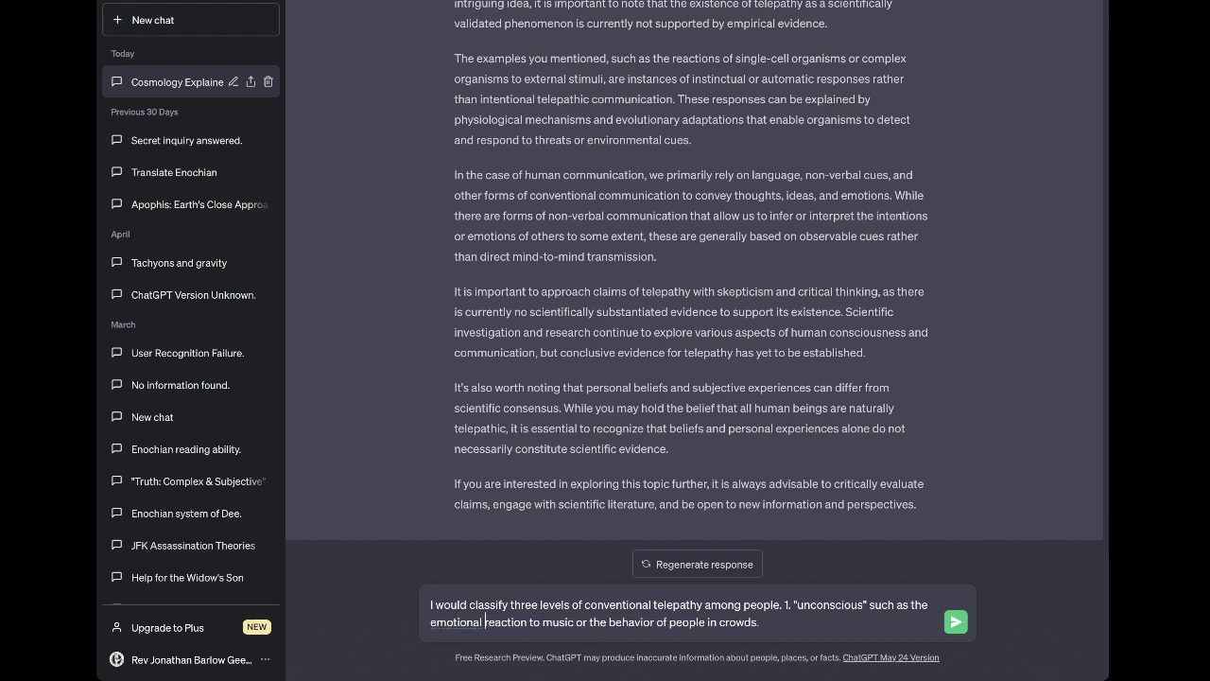
Add the second level at the end: 2. "subconscious" such as sharing dreams while sleeping next to someone
click(762, 622)
text(2. "subconscious" such as sharing )
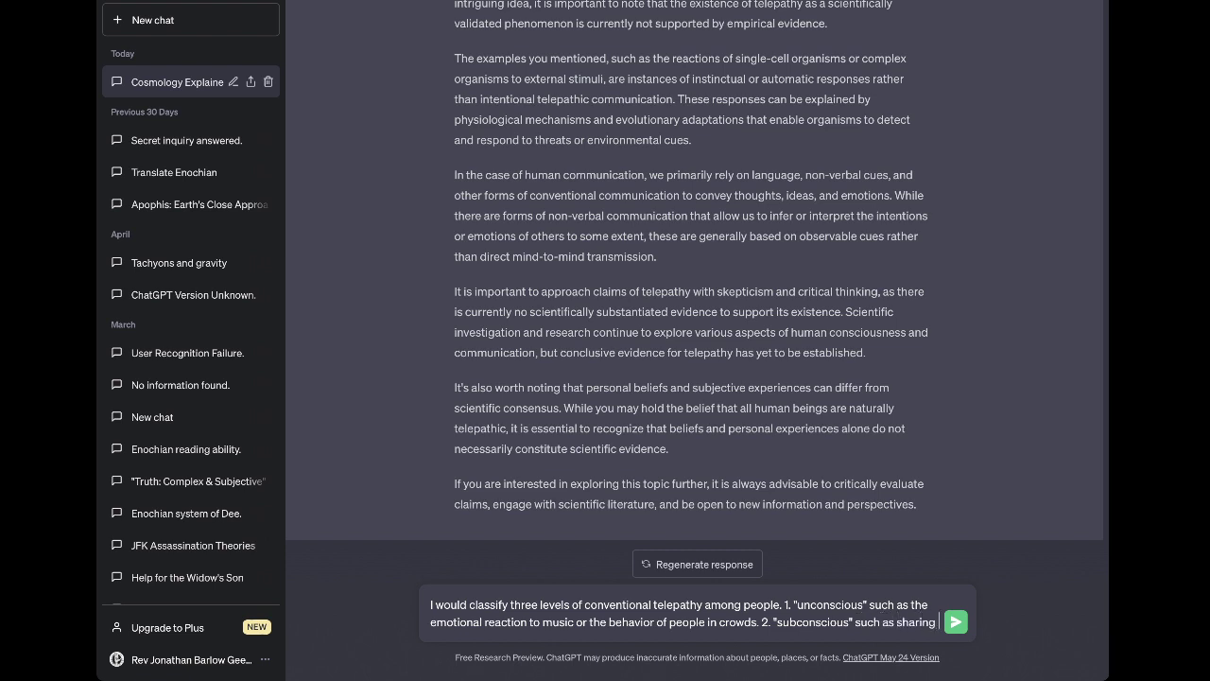
text(a)
key(BackSpace)
text(dr)
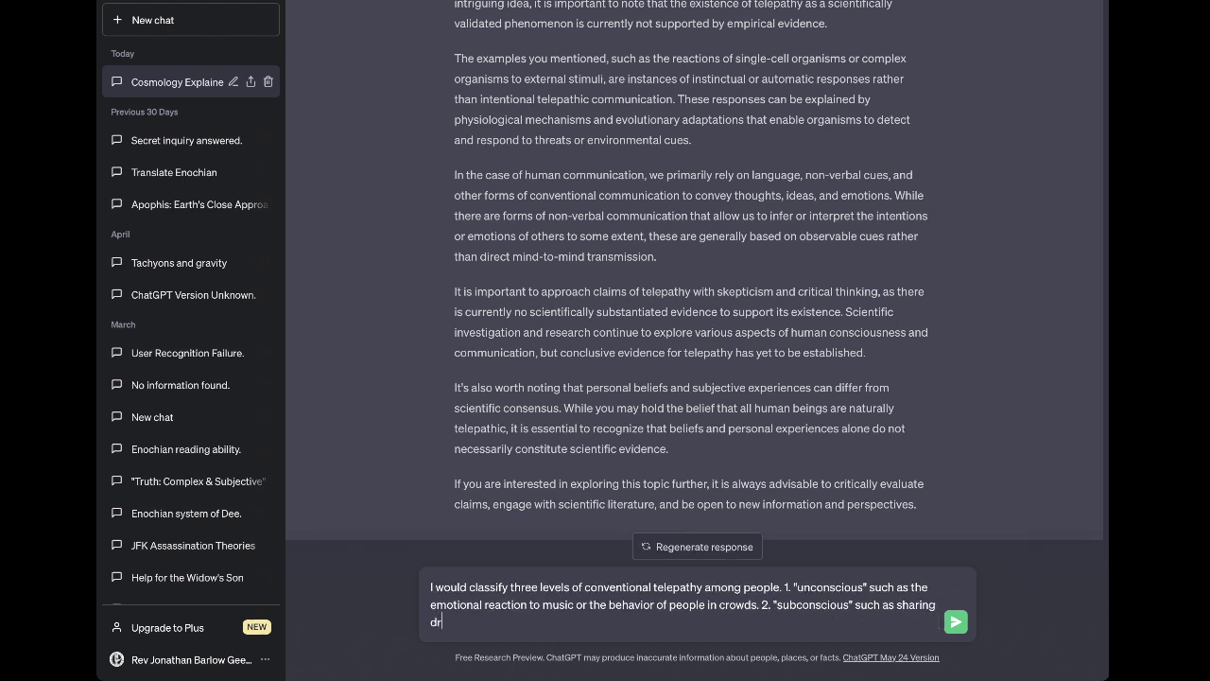
text(eams with)
key(BackSpace)
key(BackSpace)
key(BackSpace)
key(BackSpace)
text(hile sleeping next to someone)
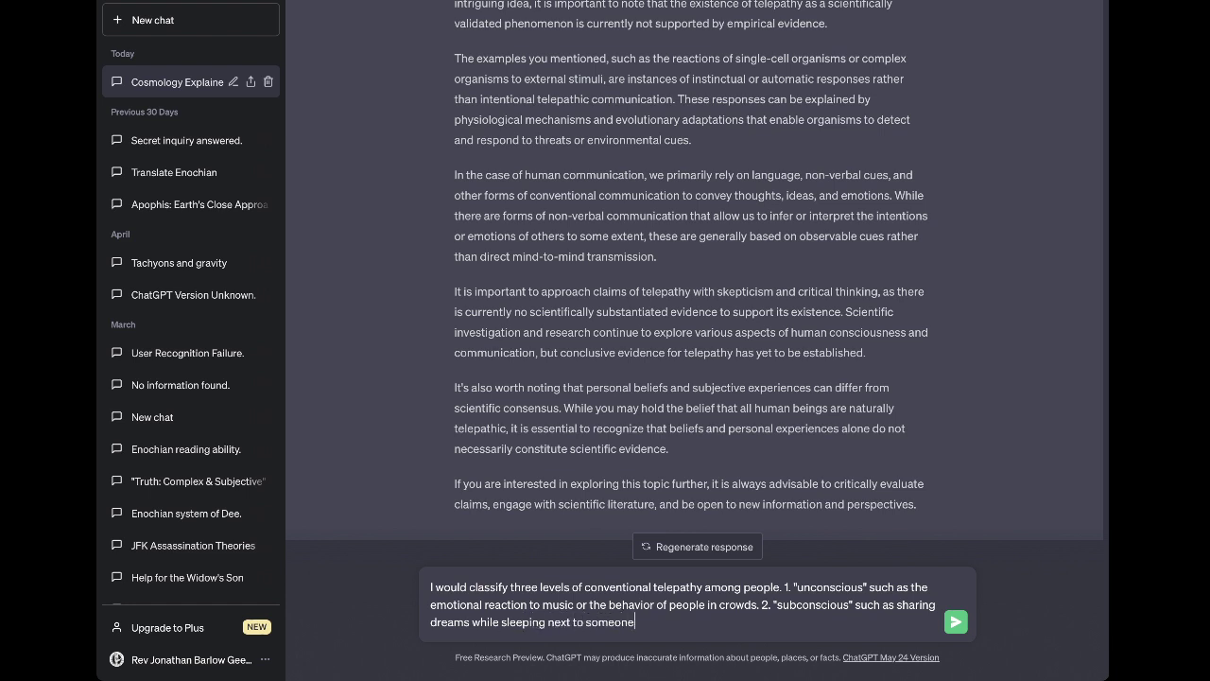
Continue with: else. 3. "conscious" such as being able to communicate indirectly or non-audibly to another person
text( else. 3. "conscious)
text(" such as bei)
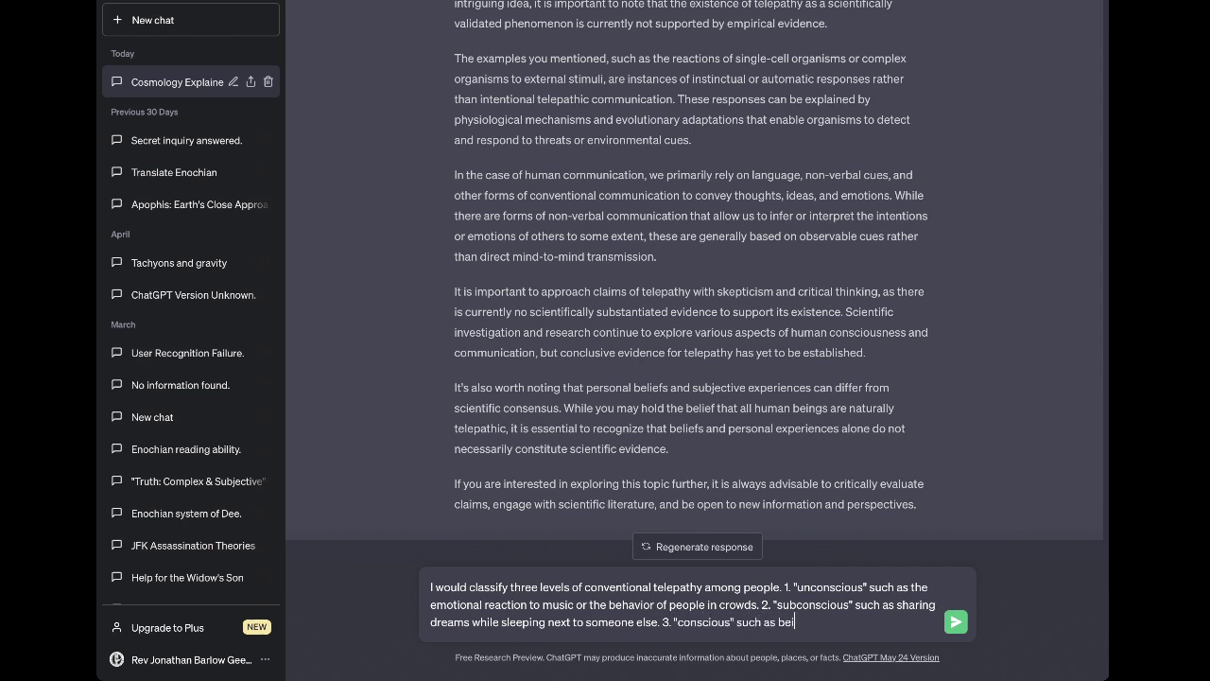
text(ng able to communicate indir)
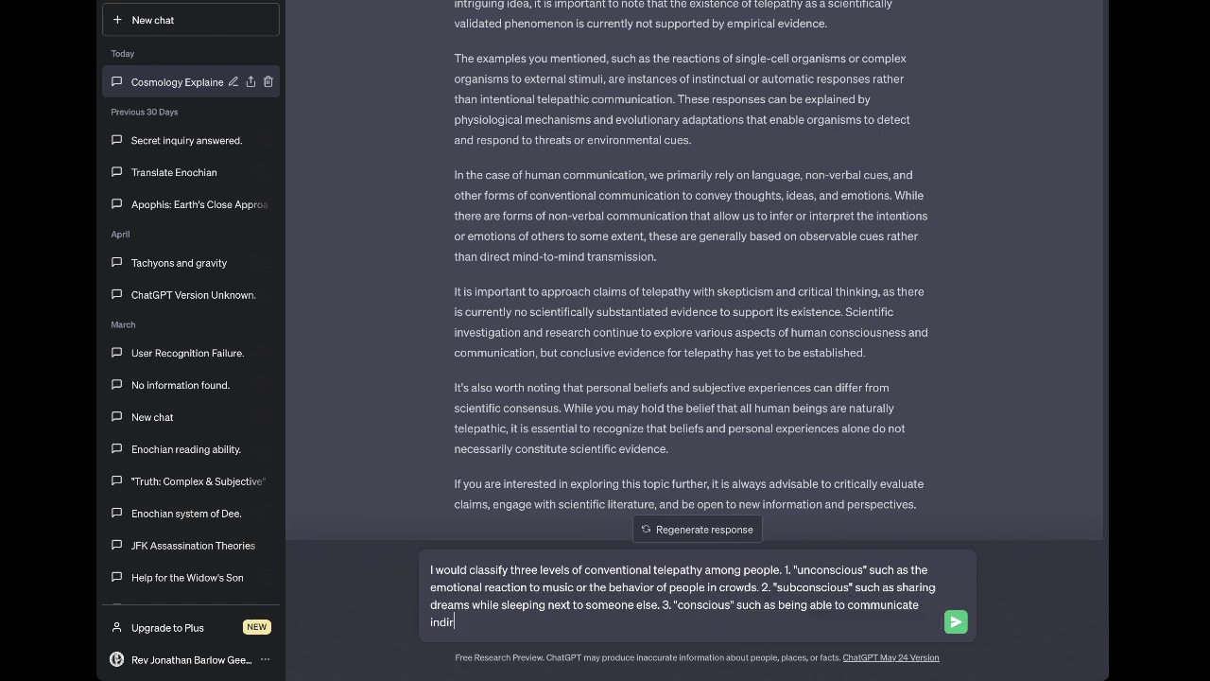
text(ectly or non-audibly to another person)
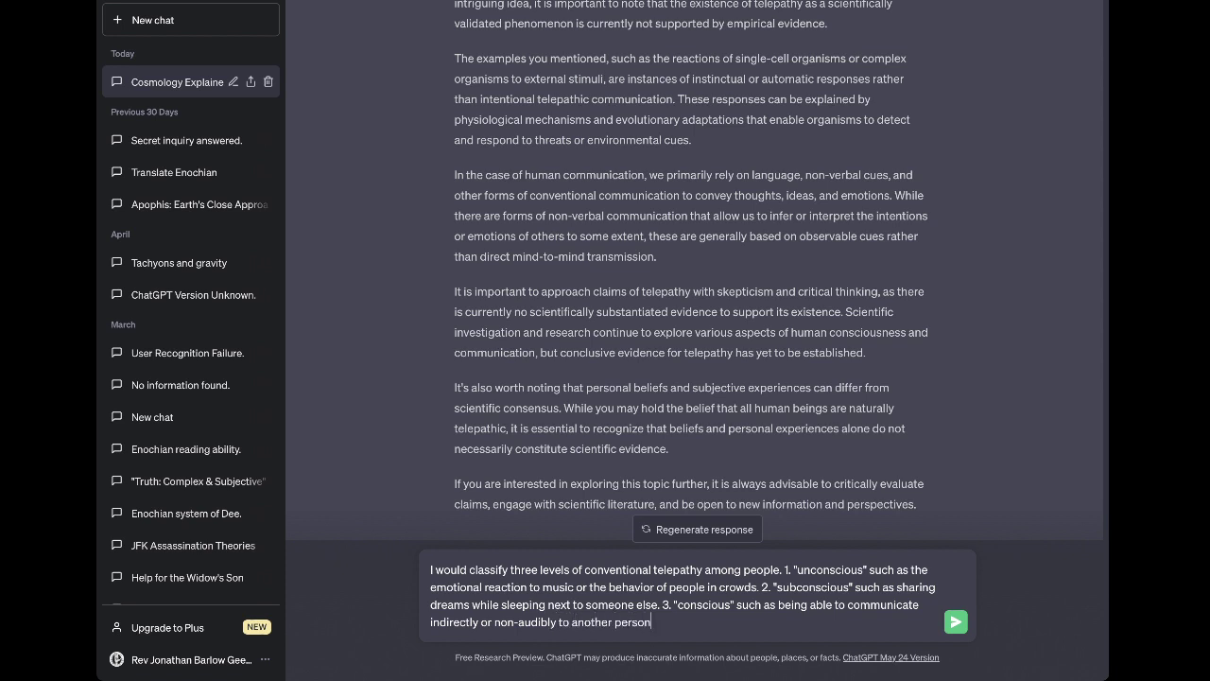
Continue with: ; examples of this include micro-gestures and expressions, and "twin-speak" or language
text(; examples o fthi)
key(BackSpace)
key(BackSpace)
key(BackSpace)
key(BackSpace)
key(BackSpace)
text(f this include )
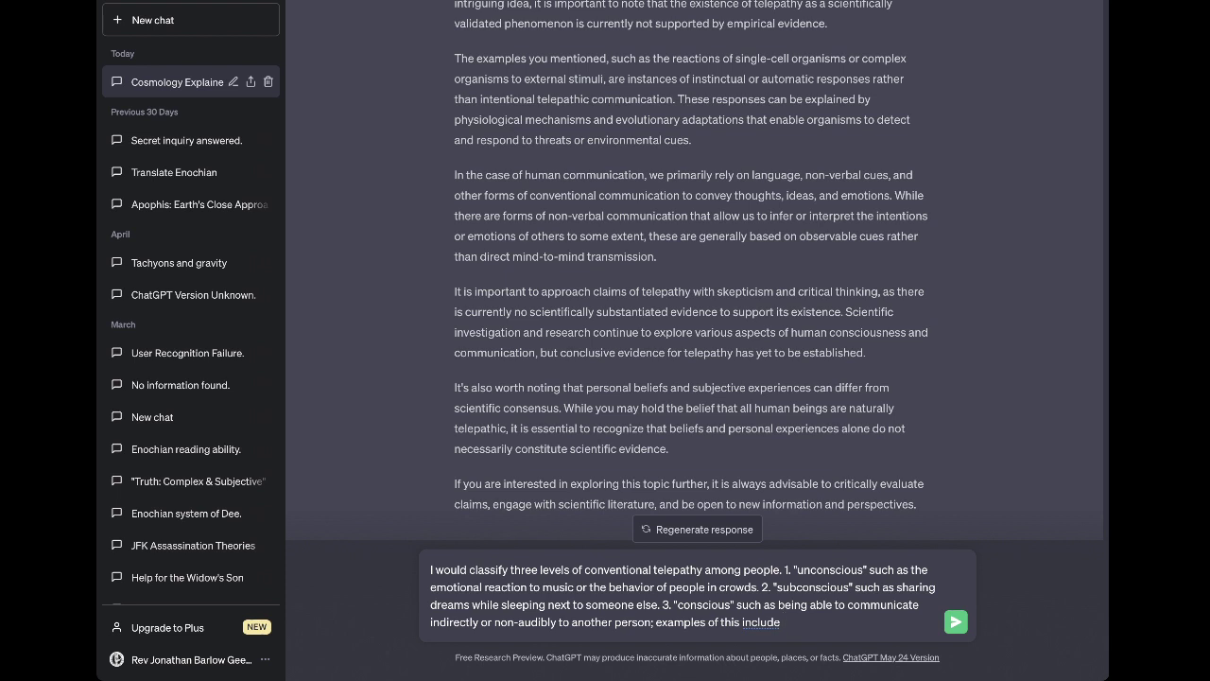
text(micro-gestures and express)
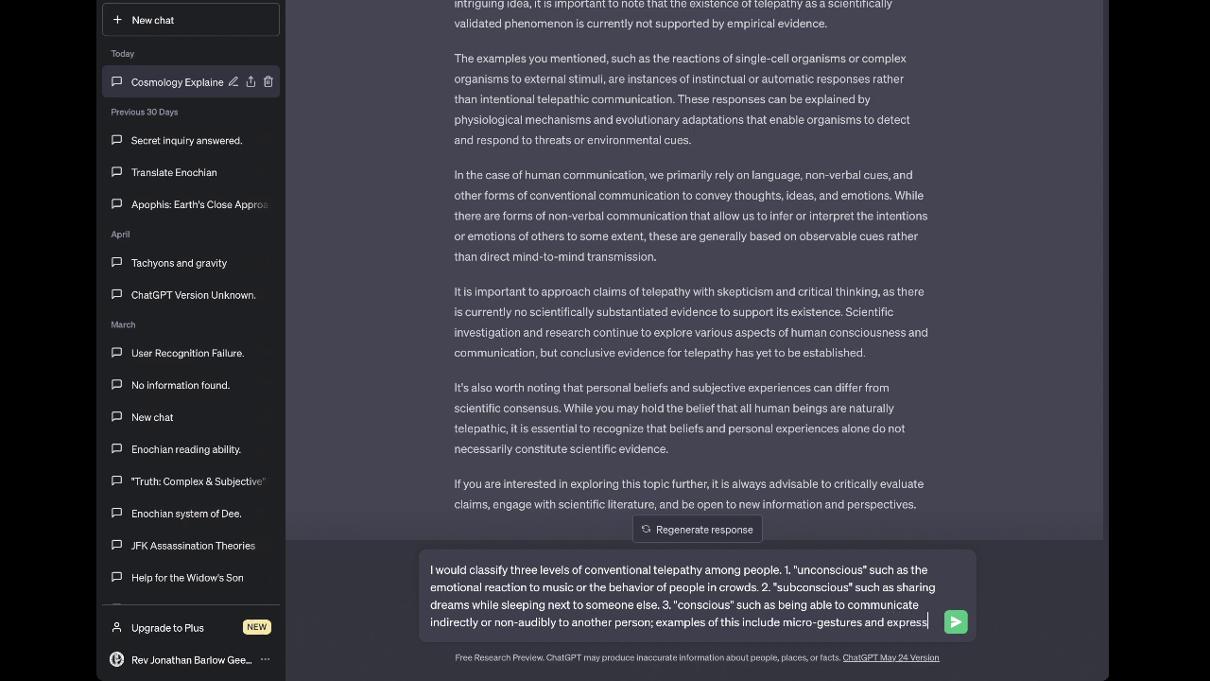
text(ions, and)
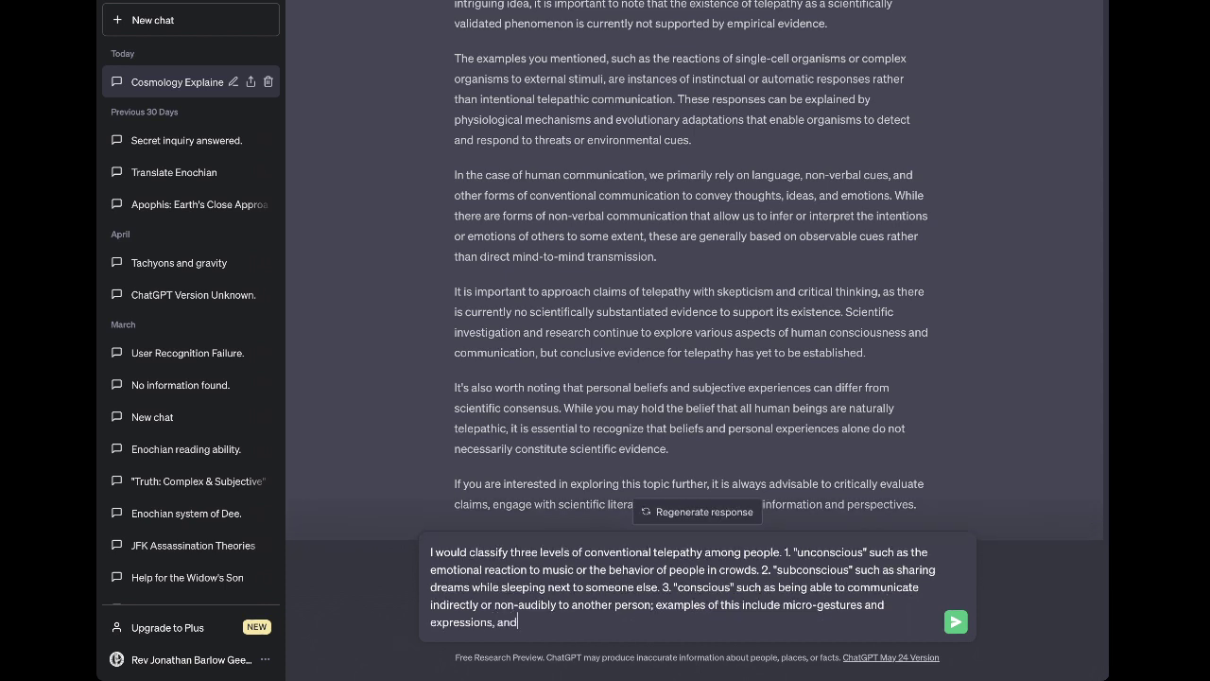
text( "twin-speak" or language)
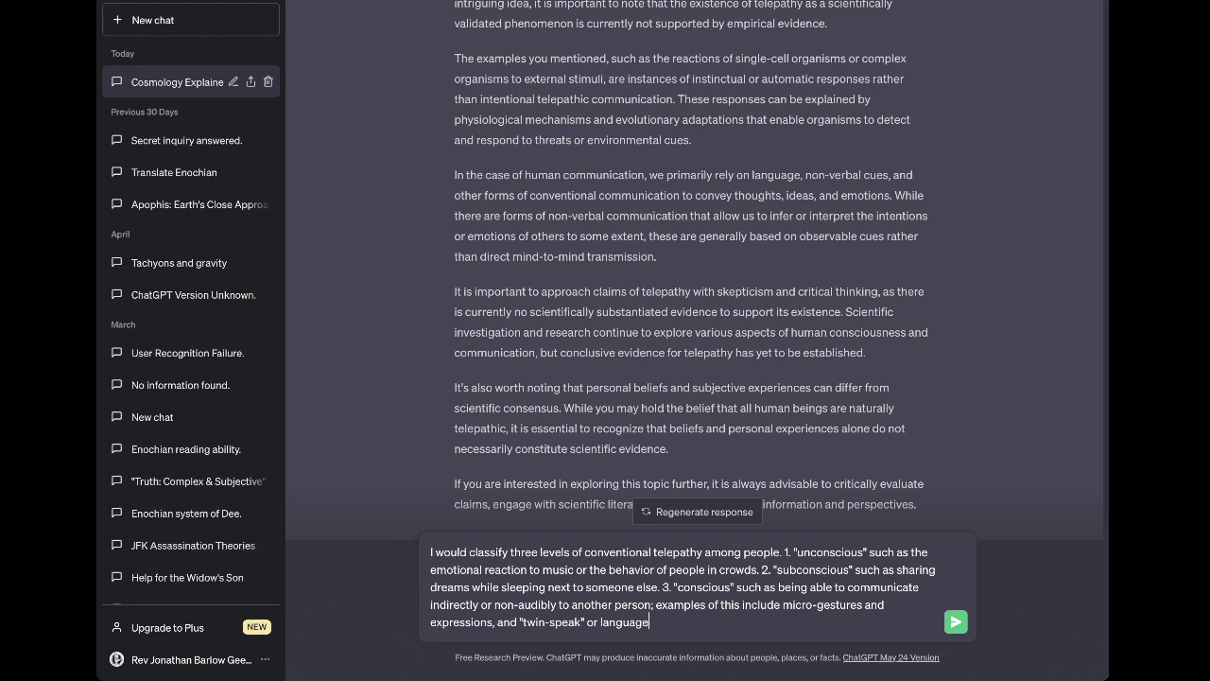
Finish the message with "(s) developed by twin siblings to communicate to one another without speaking directly." and send it
text((s) developed by twin siblings;ings)
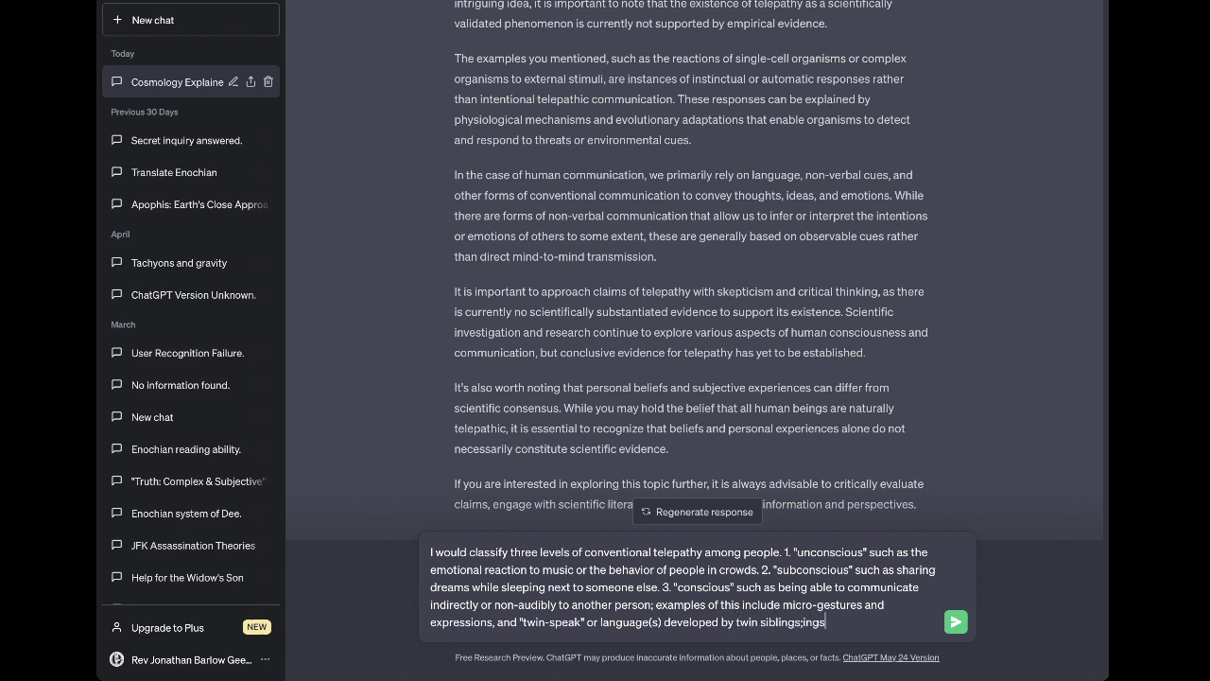
key(BackSpace)
key(BackSpace)
key(BackSpace)
key(BackSpace)
key(BackSpace)
key(BackSpace)
text(s to communicate to one another)
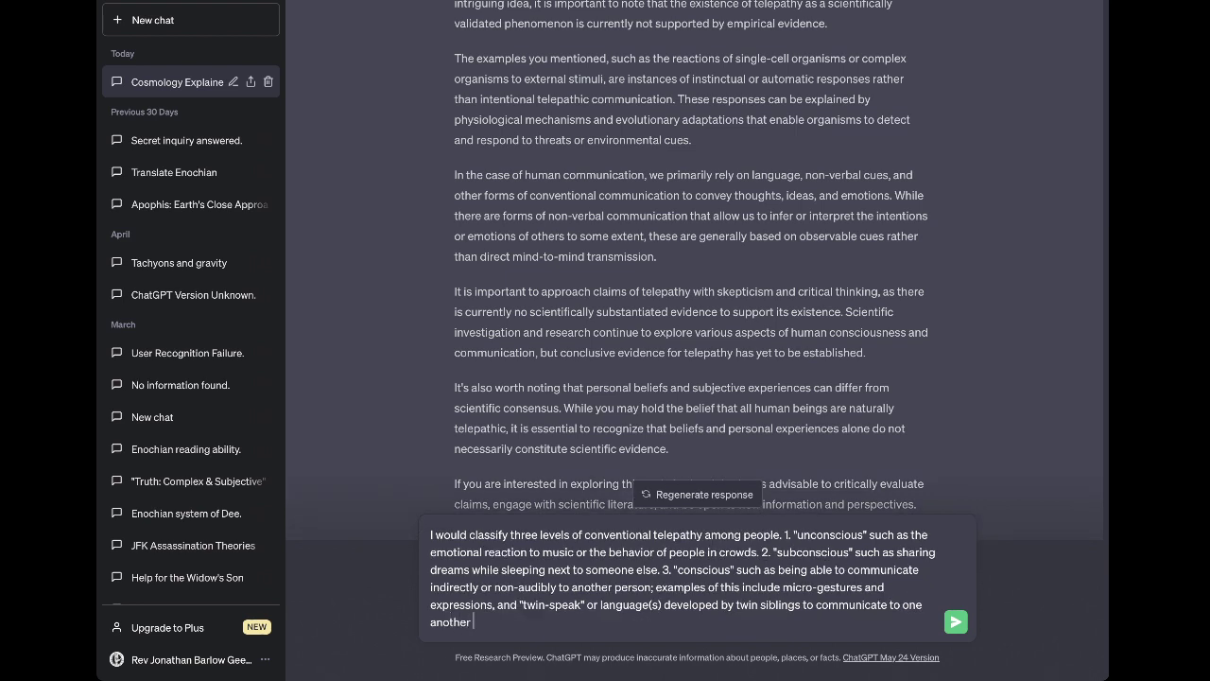
text( without speaking directly.)
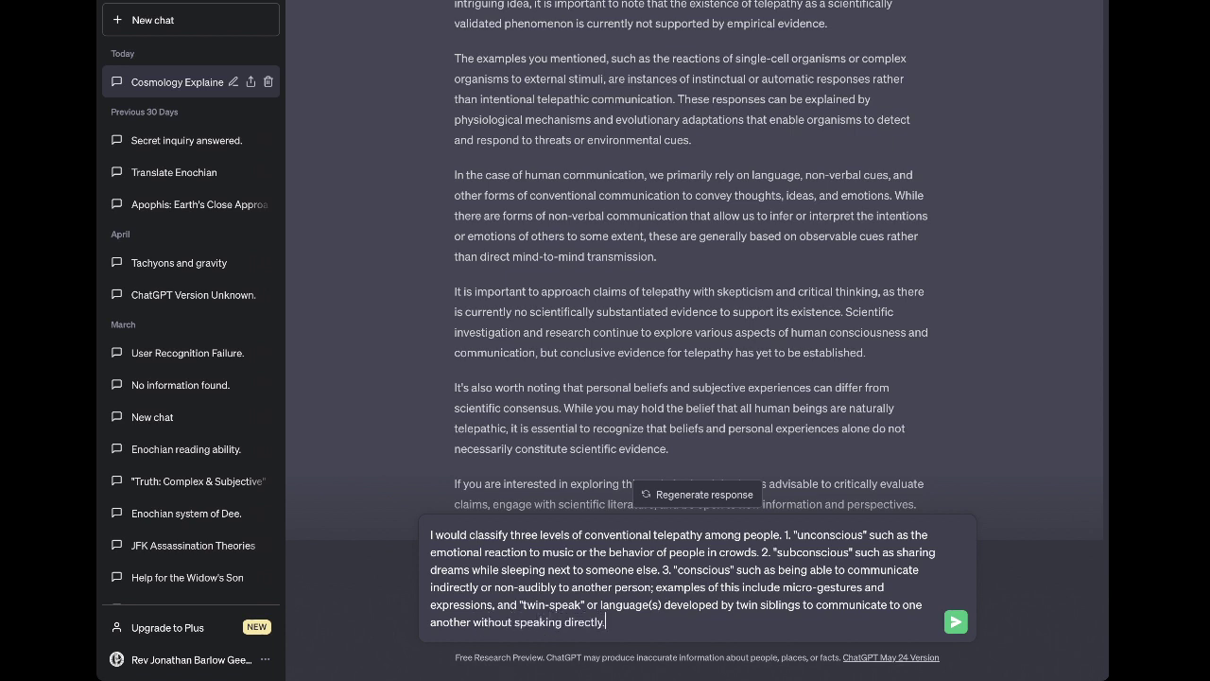
key(Return)
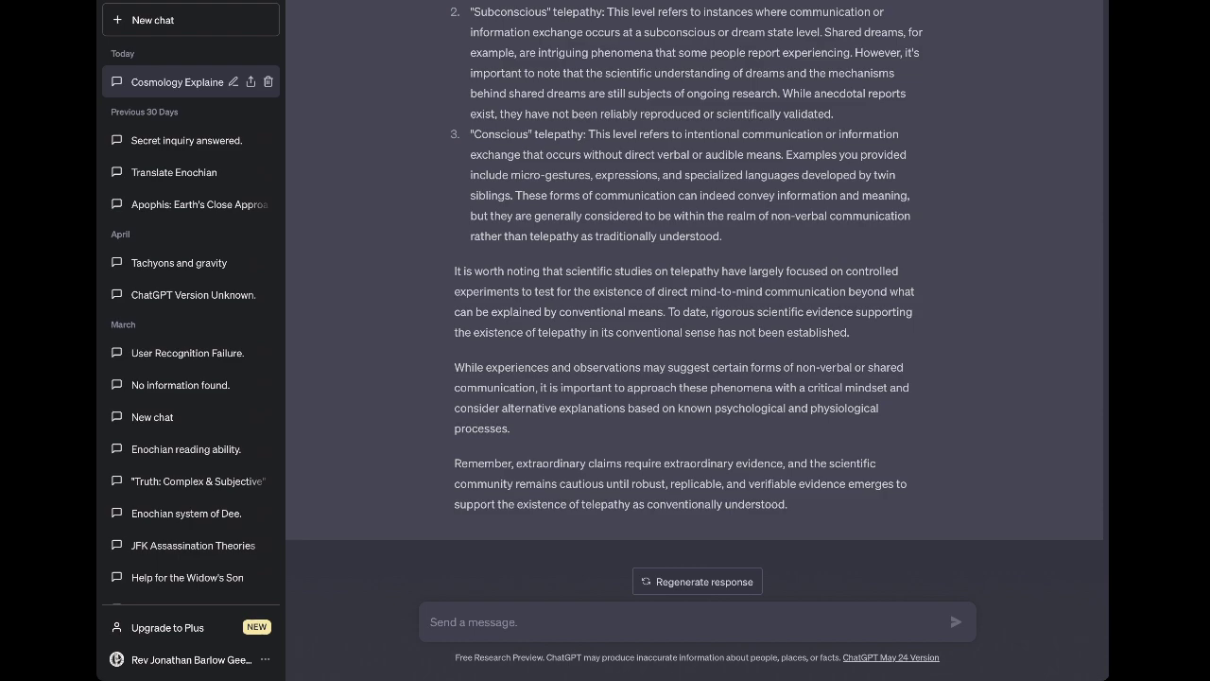
Begin a reply: "personally I consider the debate between 'non-verbal communication' and purely 'mind-to-mind' telepathy more semantic than logical, however", with double quotes around both quoted terms
scroll(695, 298, up, 2)
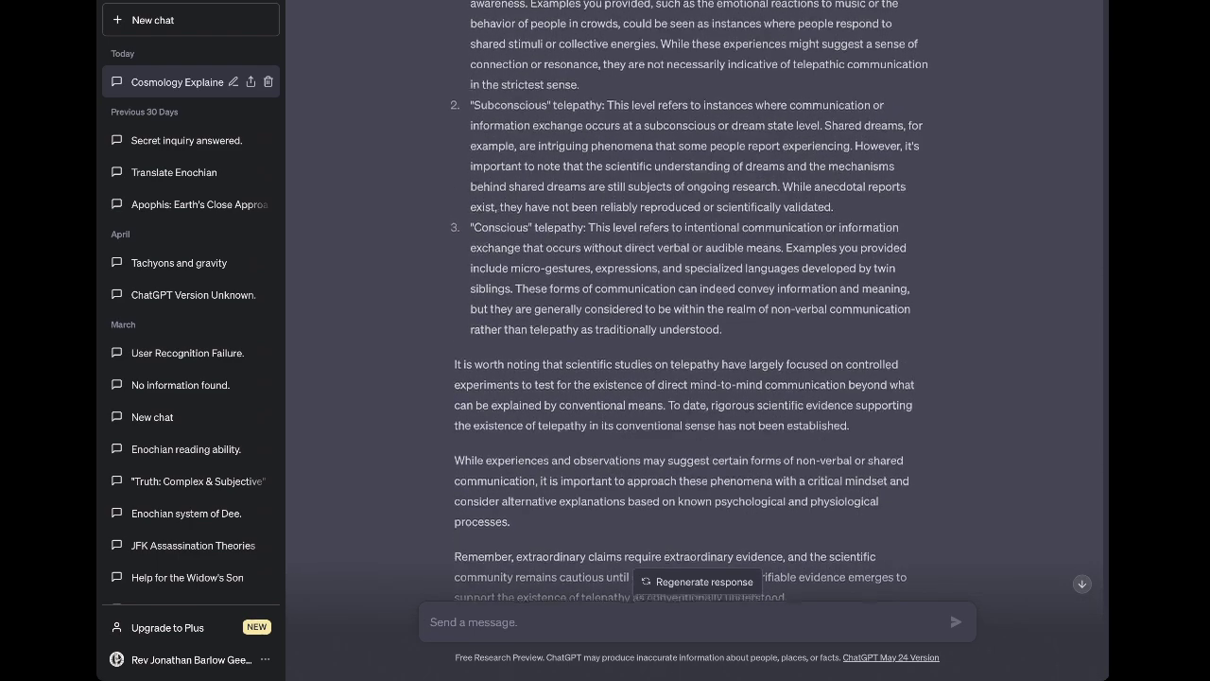
scroll(695, 298, up, 1)
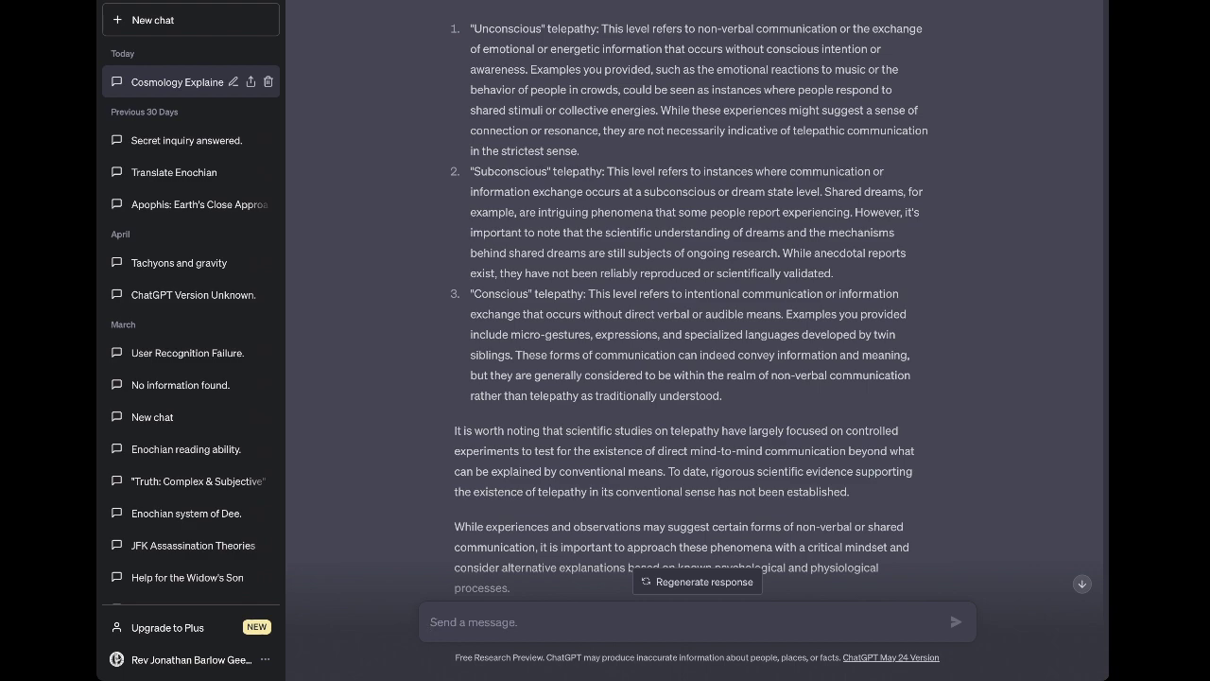
scroll(690, 303, down, 2)
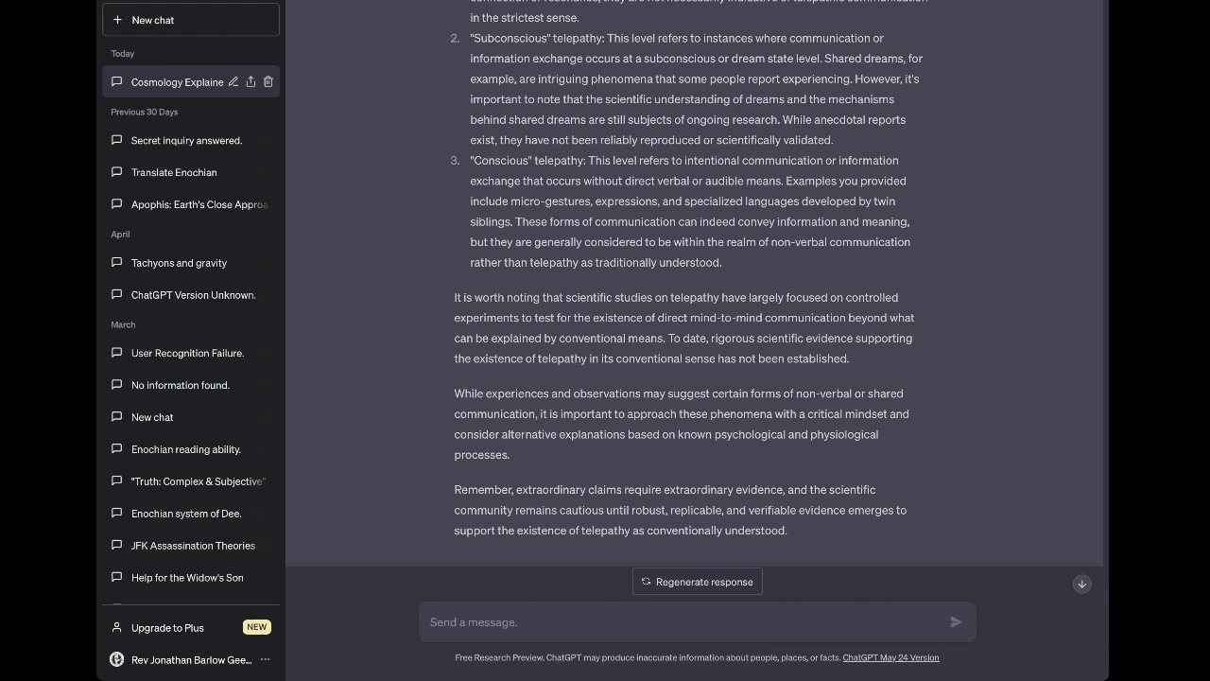
text(personally )
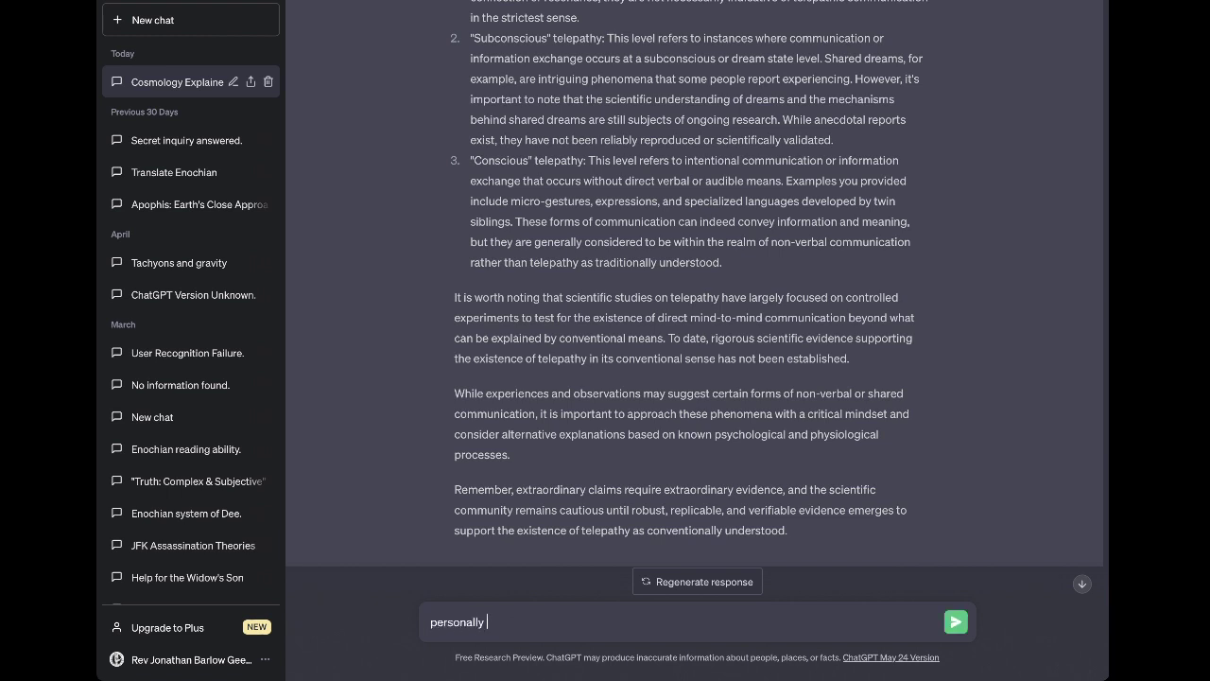
text(I consider the debate between )
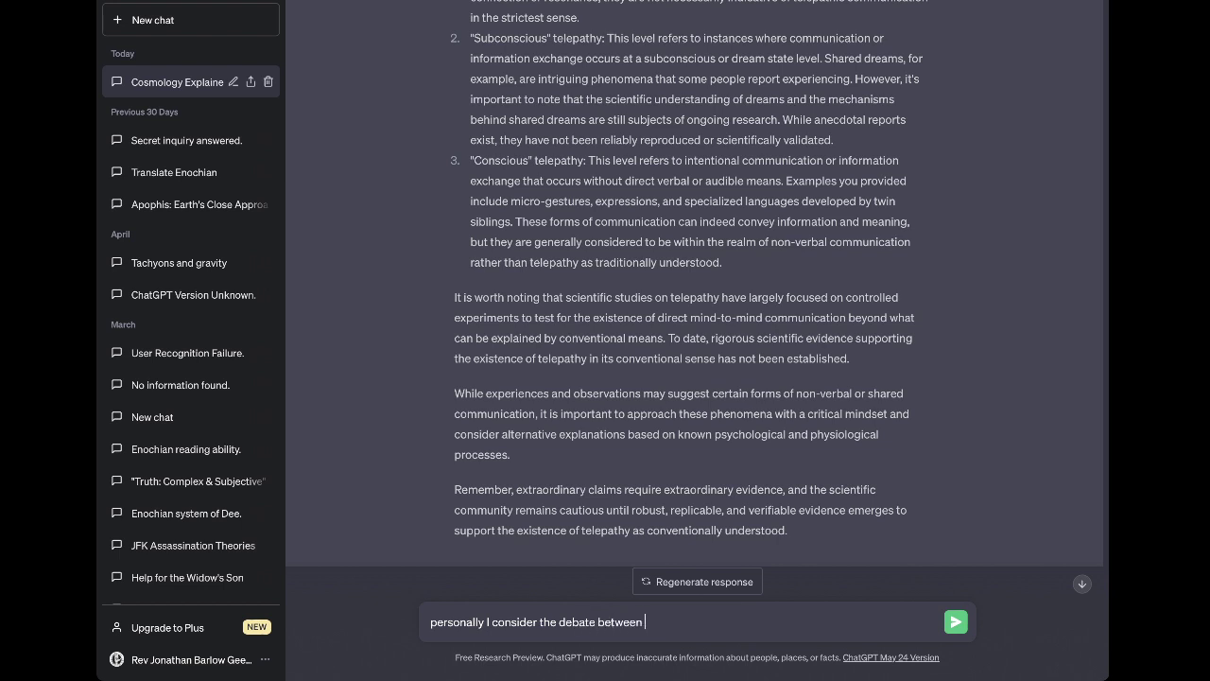
text("non-verbal communication" and purely ")
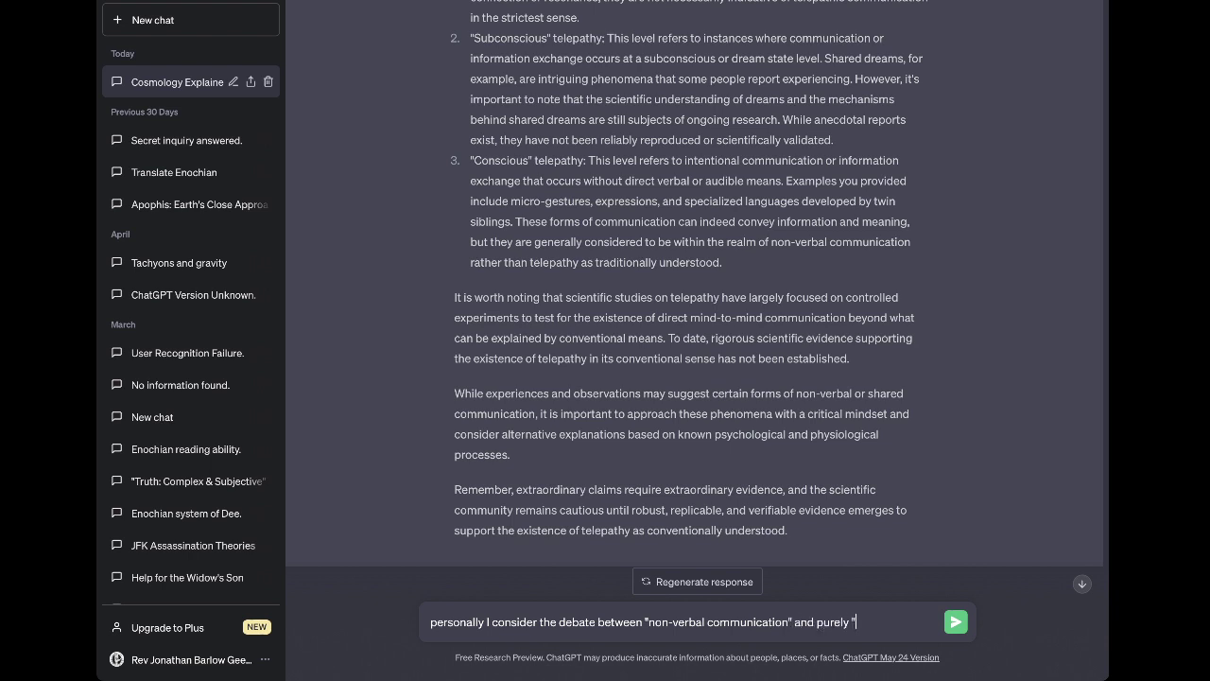
text(mind-to-mind" telepa)
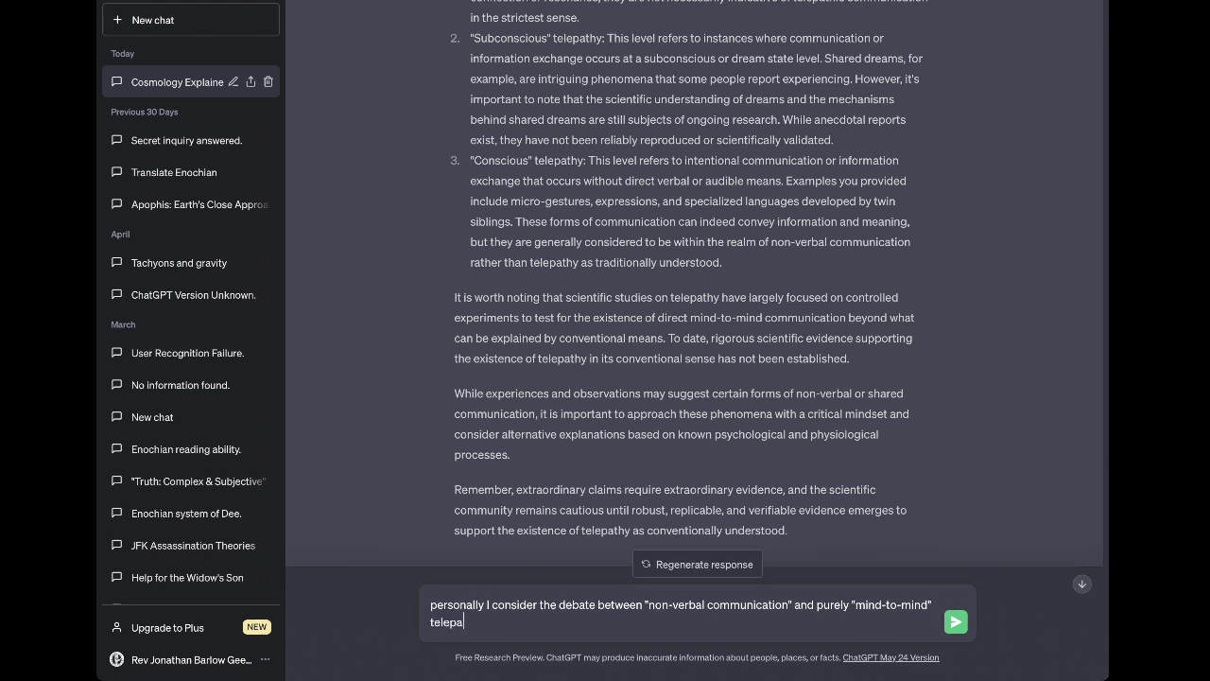
text(thy a more semantic)
key(BackSpace)
key(BackSpace)
key(BackSpace)
key(BackSpace)
key(BackSpace)
key(BackSpace)
key(BackSpace)
key(BackSpace)
key(BackSpace)
key(BackSpace)
key(BackSpace)
key(BackSpace)
key(BackSpace)
key(BackSpace)
key(BackSpace)
text(more semantic than logical, however )
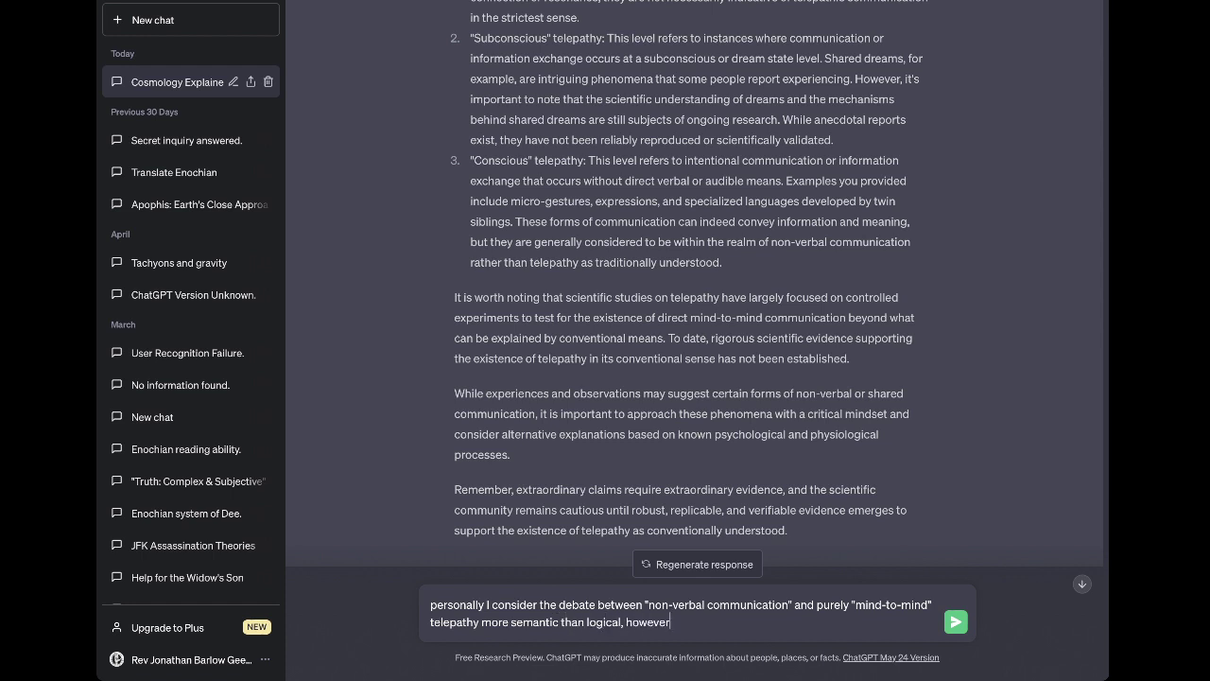
Continue the sentence in the reply with "many of my contemporaries and peers seem to disagree"
text(many of my )
text(contemporary poa)
key(BackSpace)
key(BackSpace)
text(ies and peers see)
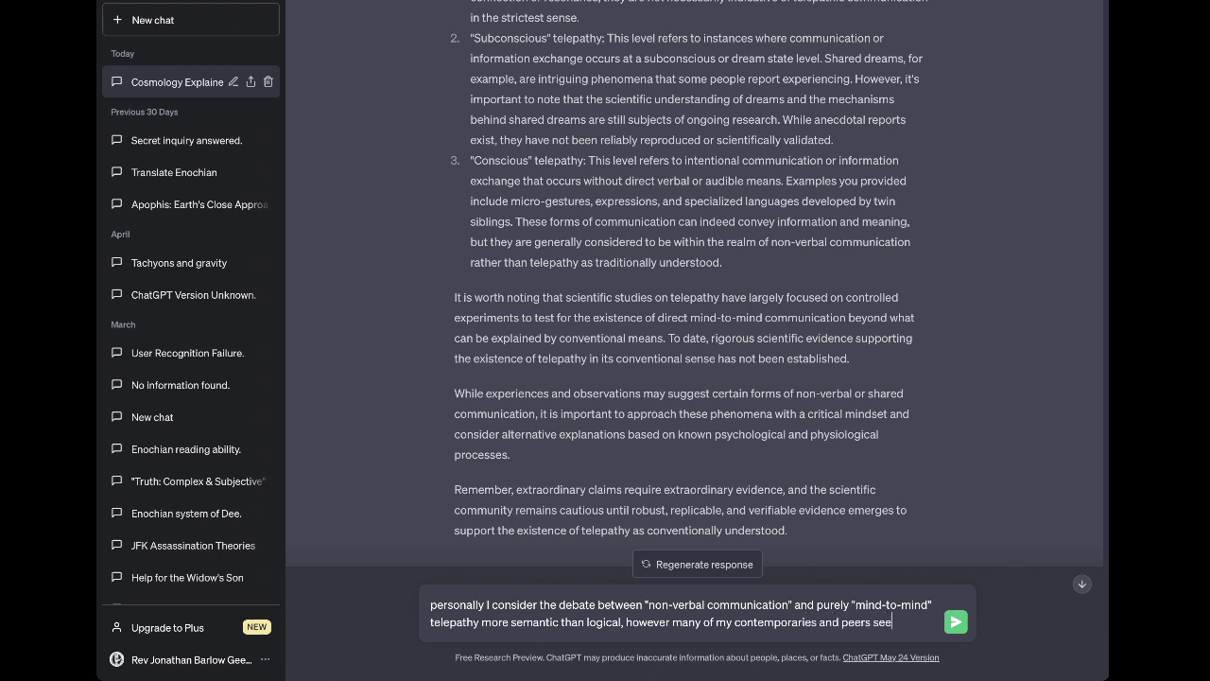
text(m to disagre)
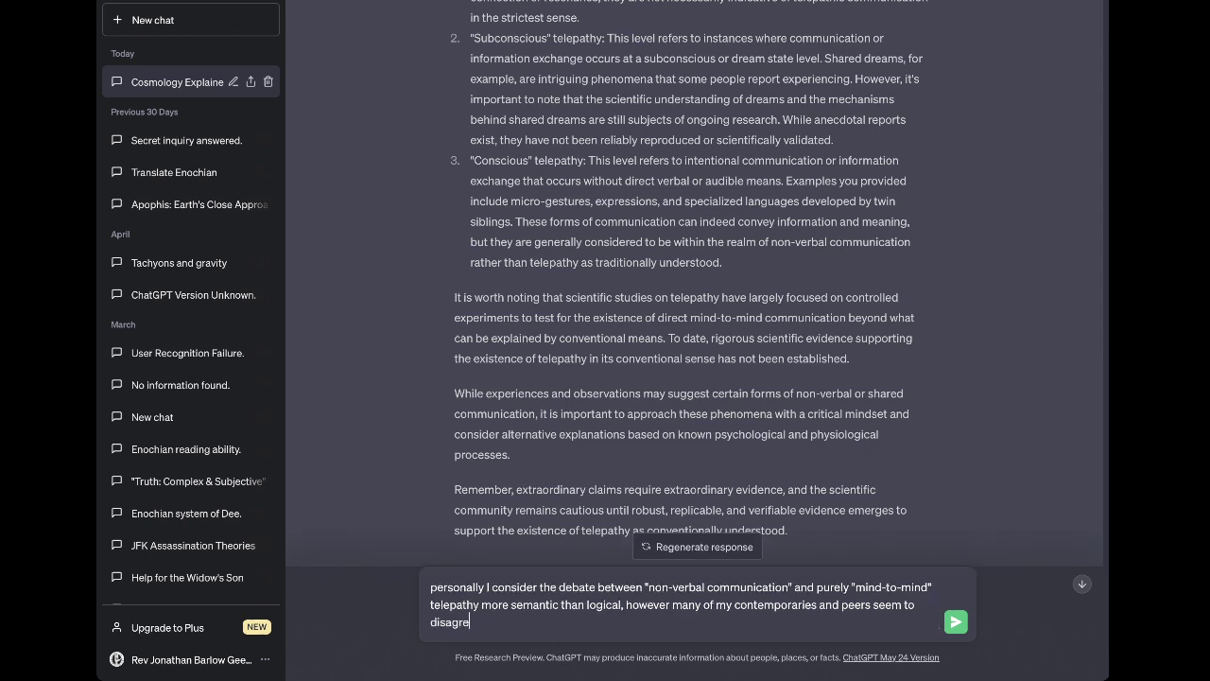
End the sentence and add the opening of an example: "For example, James Randi, who is a renowned atheist nowadays"
text(e. For example, James Randi)
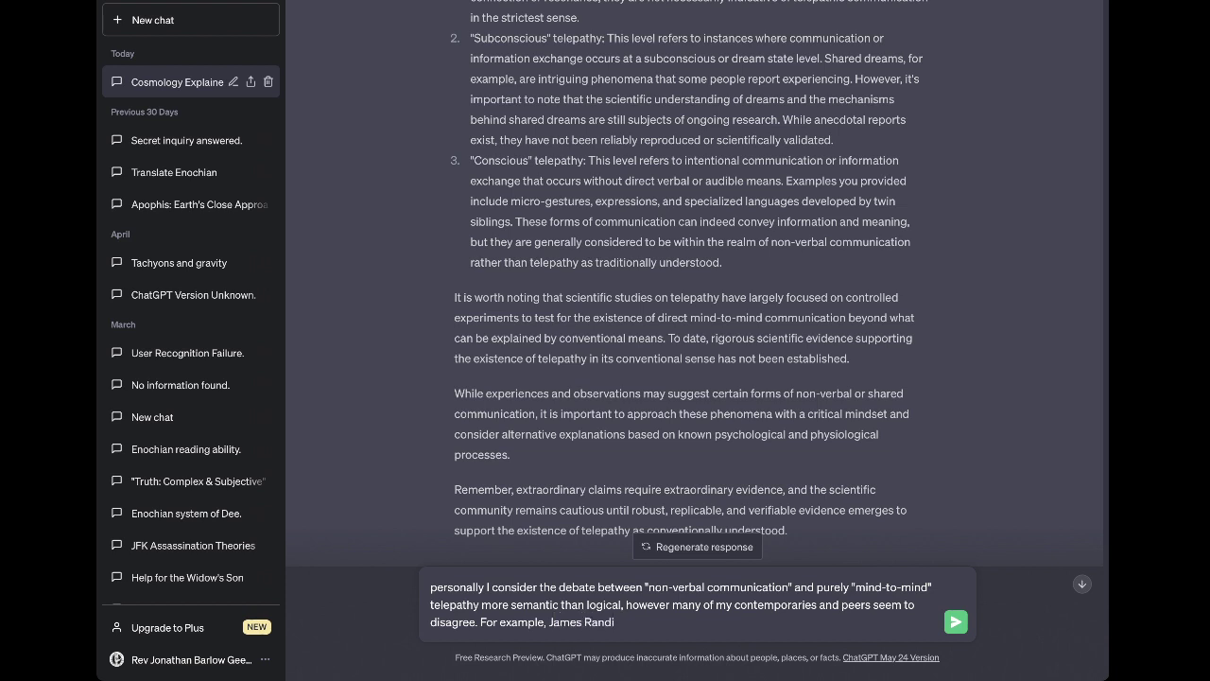
text(, who is a reno)
key(BackSpace)
key(BackSpace)
text(no)
key(BackSpace)
key(BackSpace)
text(knowe)
key(BackSpace)
text(ned)
key(BackSpace)
key(BackSpace)
key(BackSpace)
key(BackSpace)
key(BackSpace)
key(BackSpace)
key(BackSpace)
key(BackSpace)
text(nowned atheist nowadays)
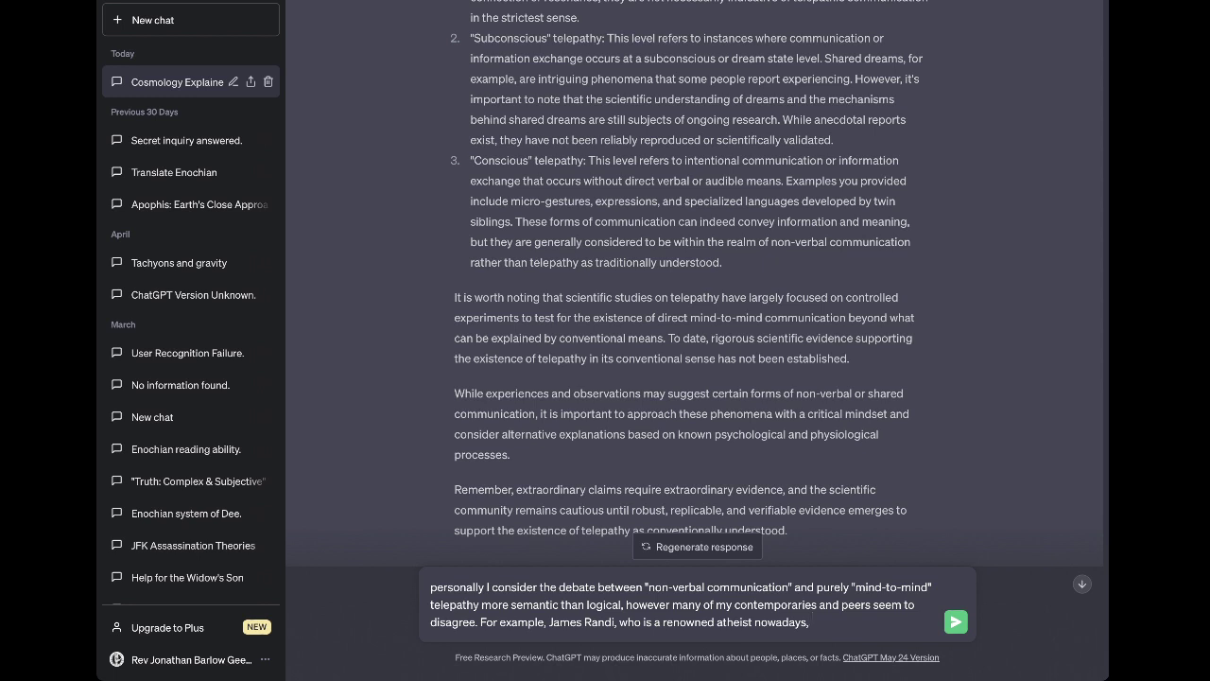
Complete the example with ", also holds that no such 'paranormal' phenomenon as 'telepathy' or 'time-travel' etc. are possible", using double quotes around the terms
text(, also holds that no such "par)
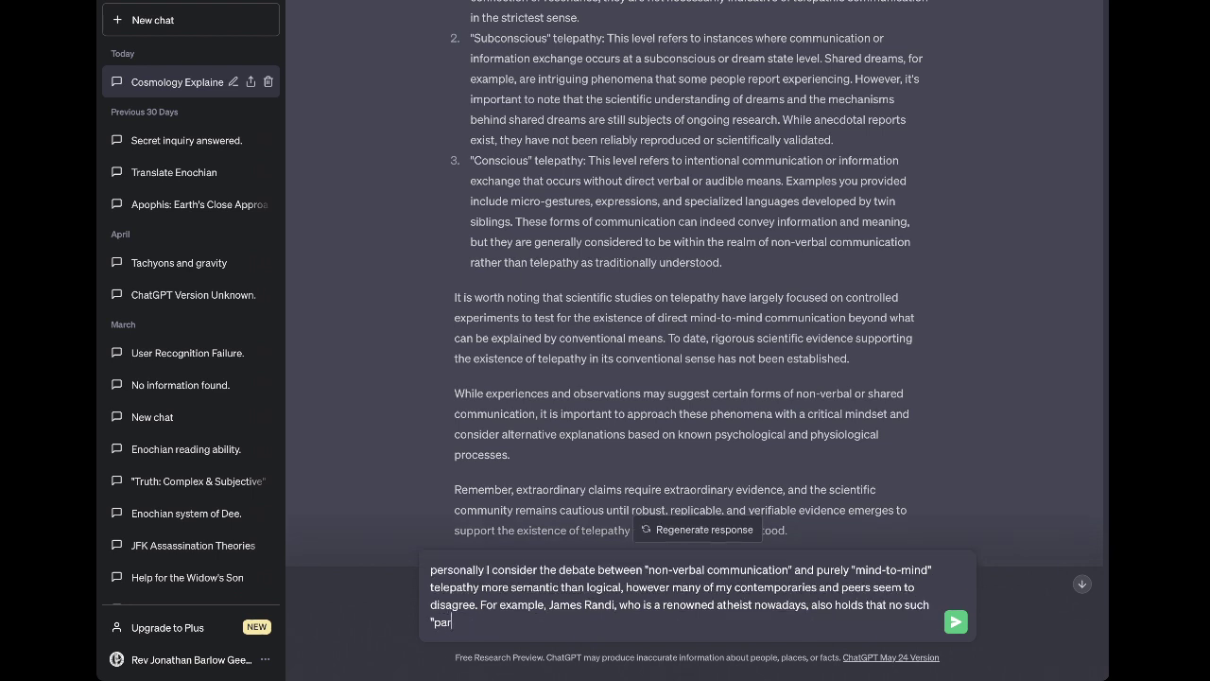
text(anormal" phenomenon as "telepathy" o)
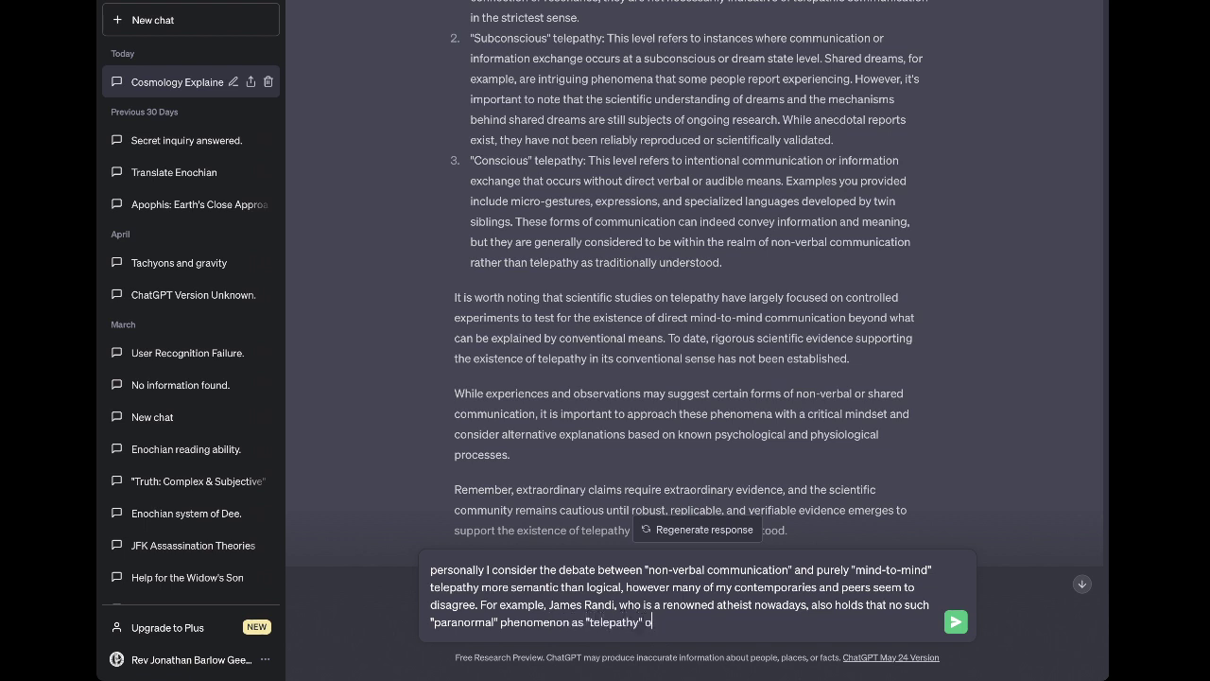
text(r "time-travel" etc. are possible)
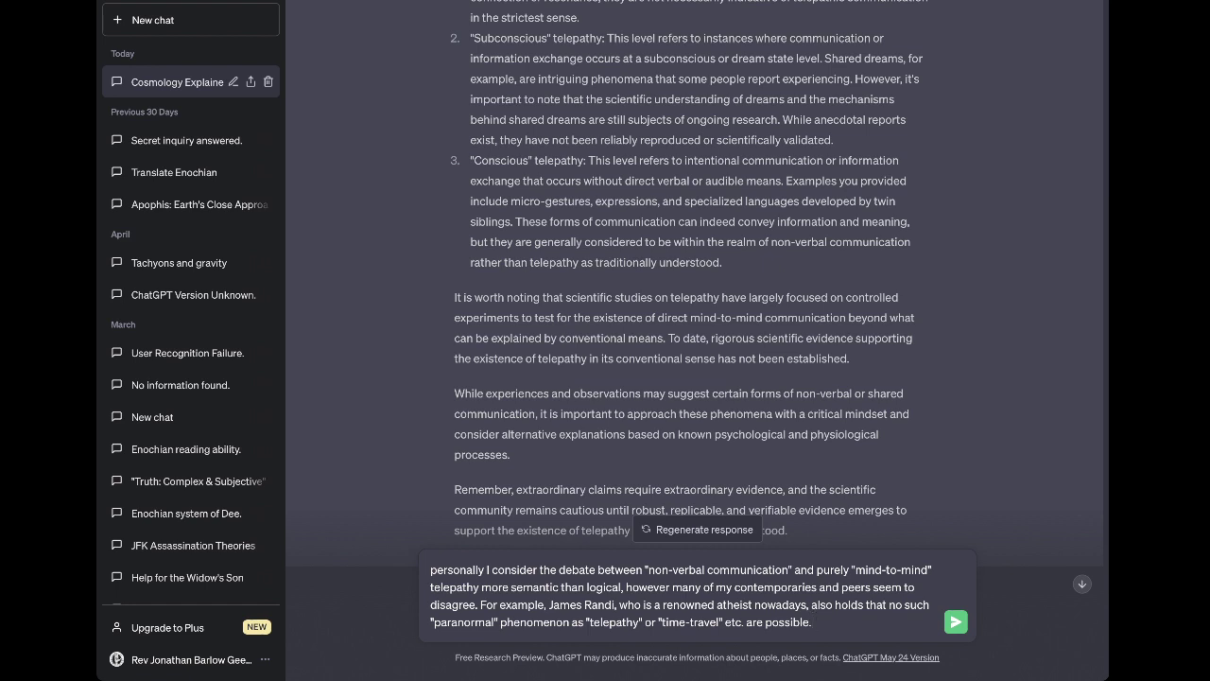
Add the sentence "I disagree with him on these matters in particular, but share the common overview of atheism."
text(. I disagree with him,)
key(BackSpace)
text(on thes)
text(e )
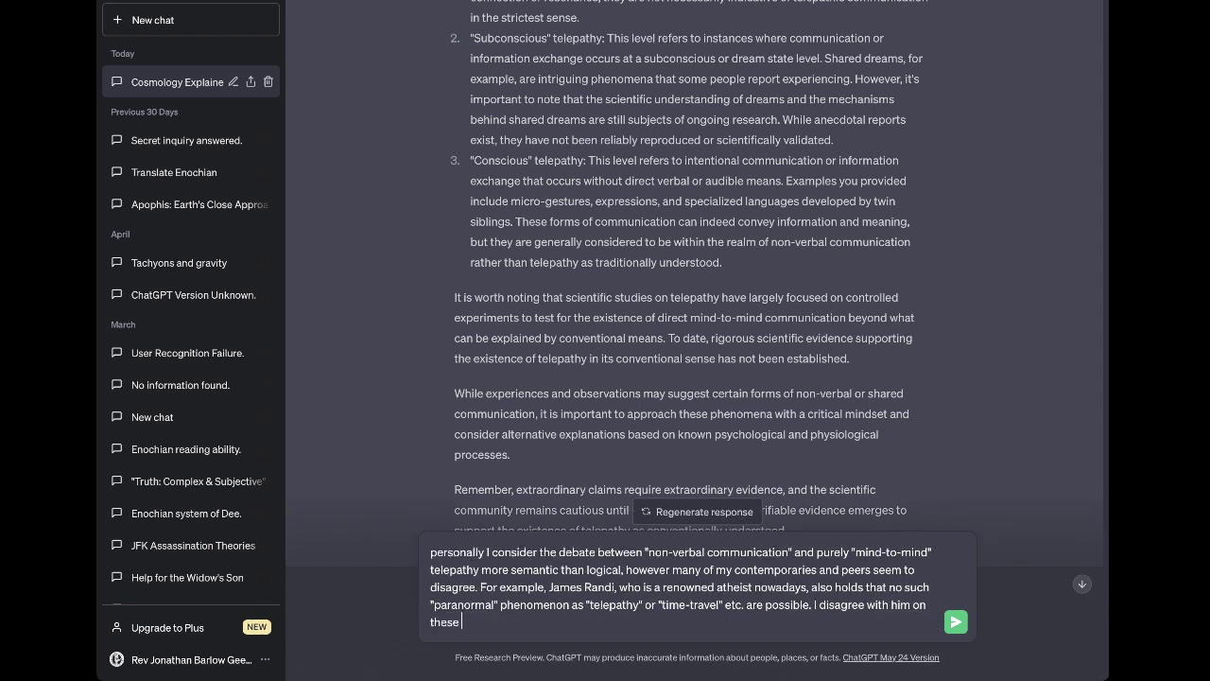
text(matters in particular, but share the c)
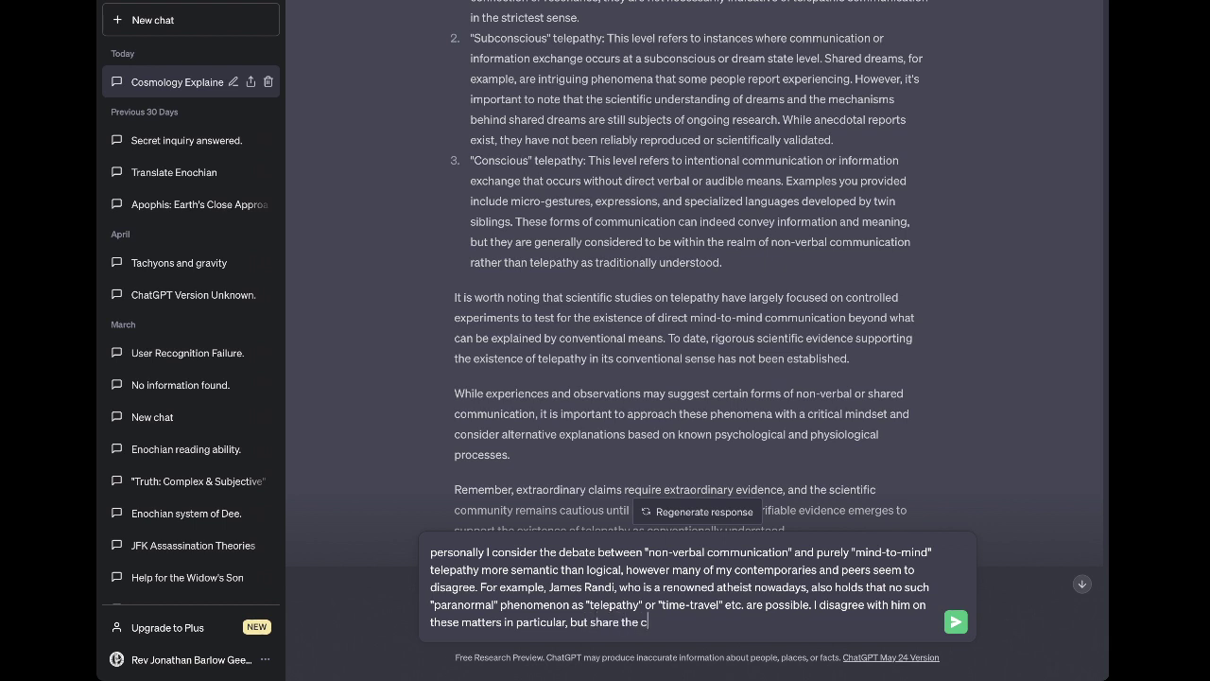
text(ommon overview of atheism.)
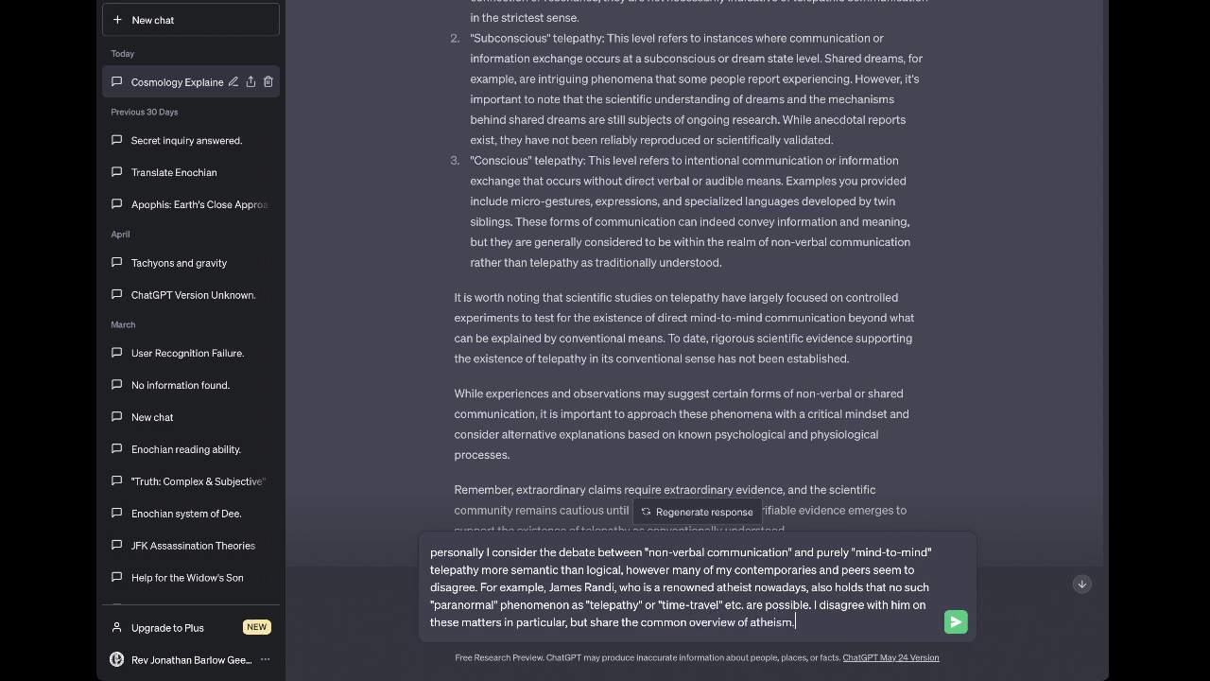
Add "This makes communication between myself and my peers difficult, because the details differ even when the general intent remains the same." and send the message
text( This makes communication)
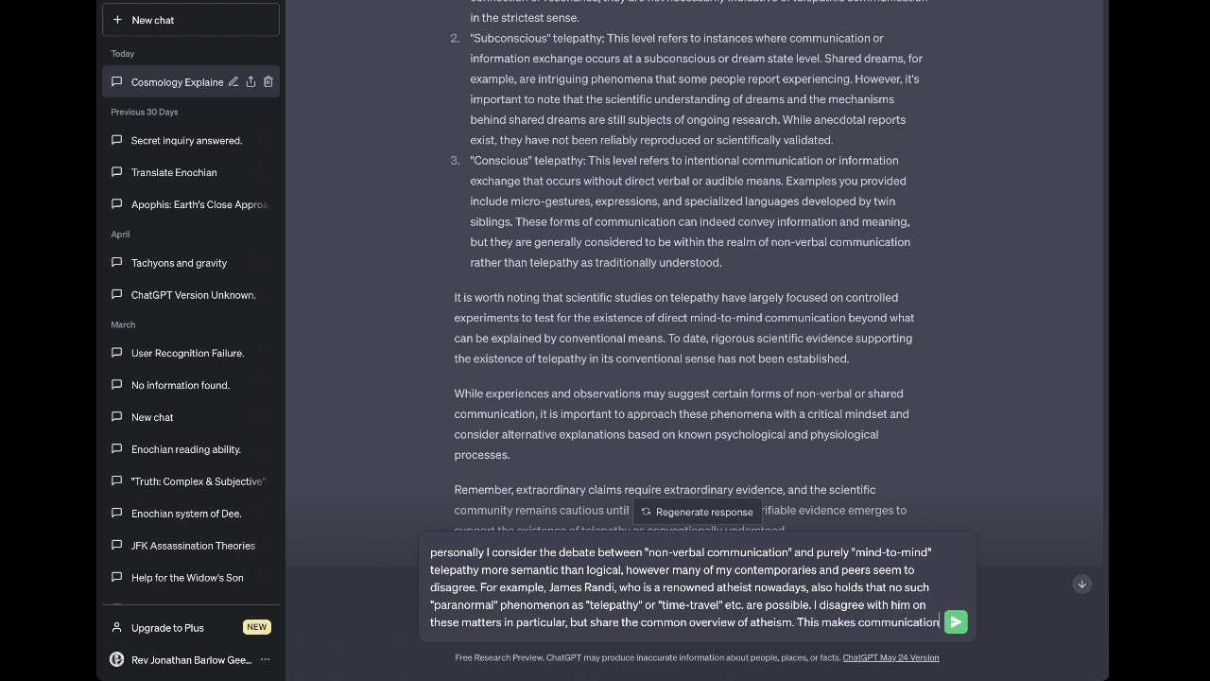
text( between m)
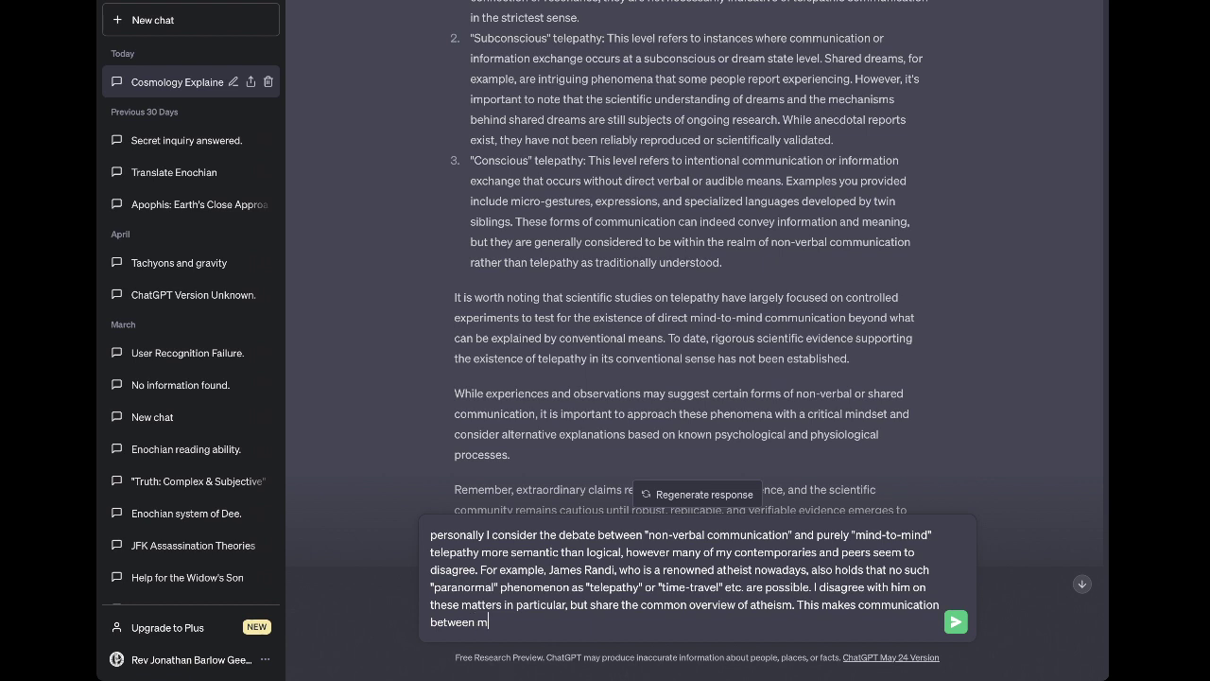
text(yself and my peers difficult)
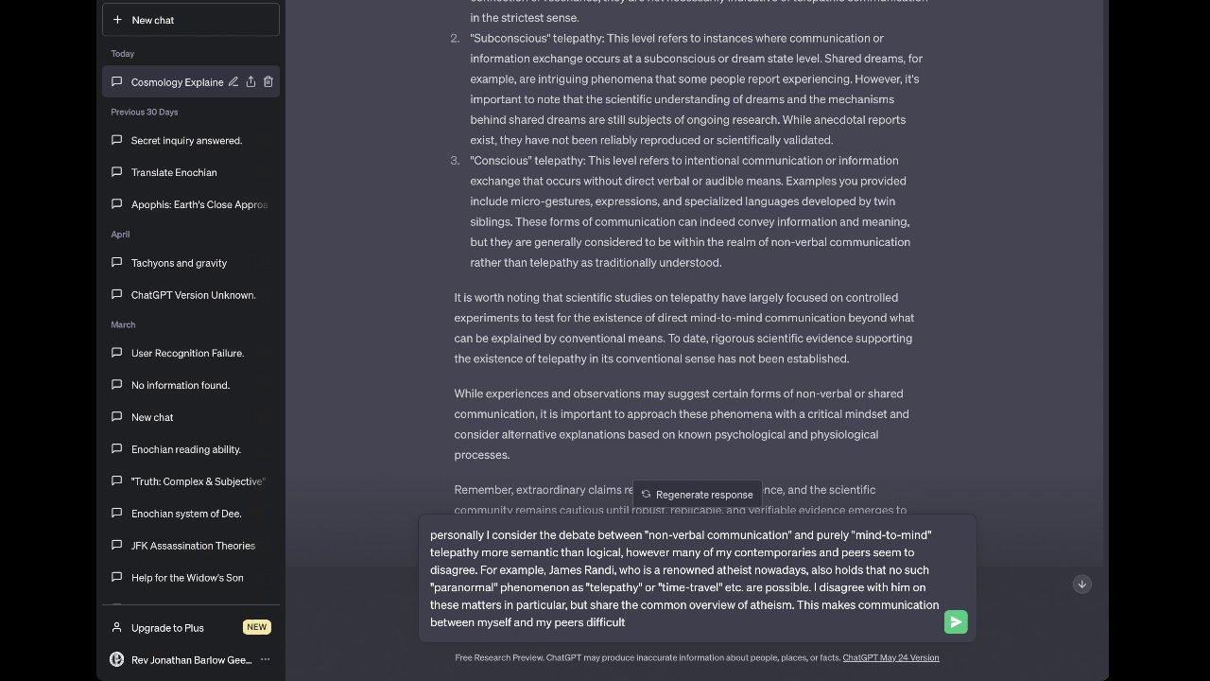
text(, because the details differ even when the)
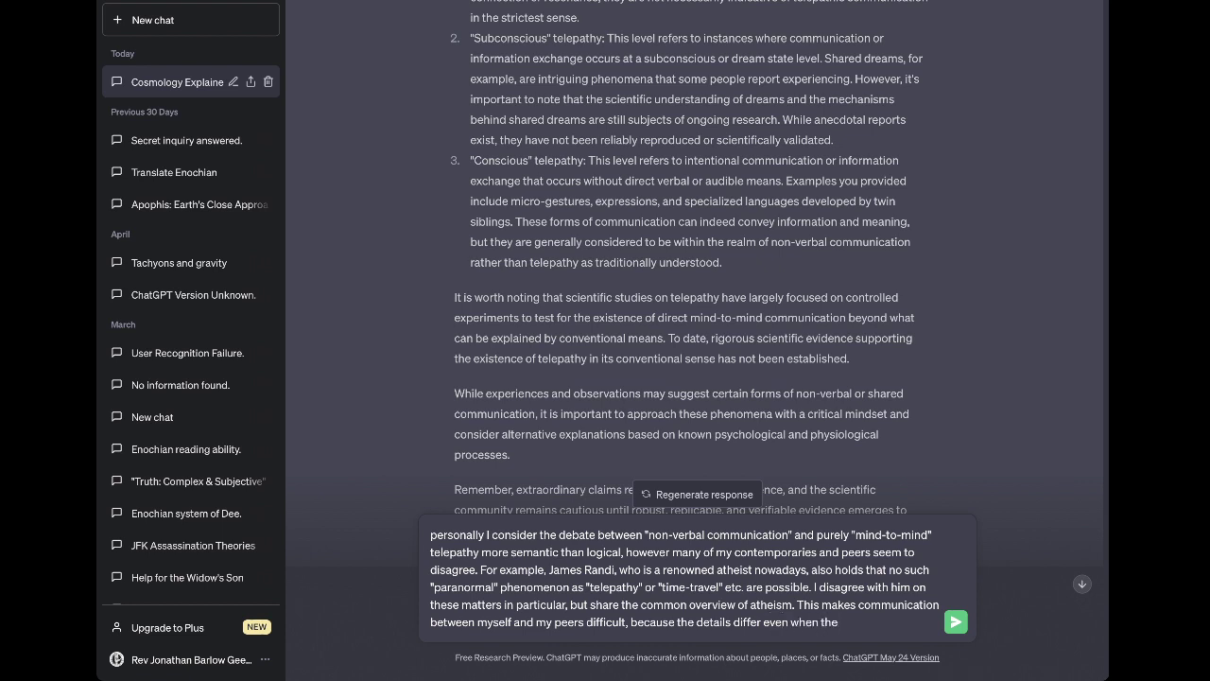
text( general intent remains the sam)
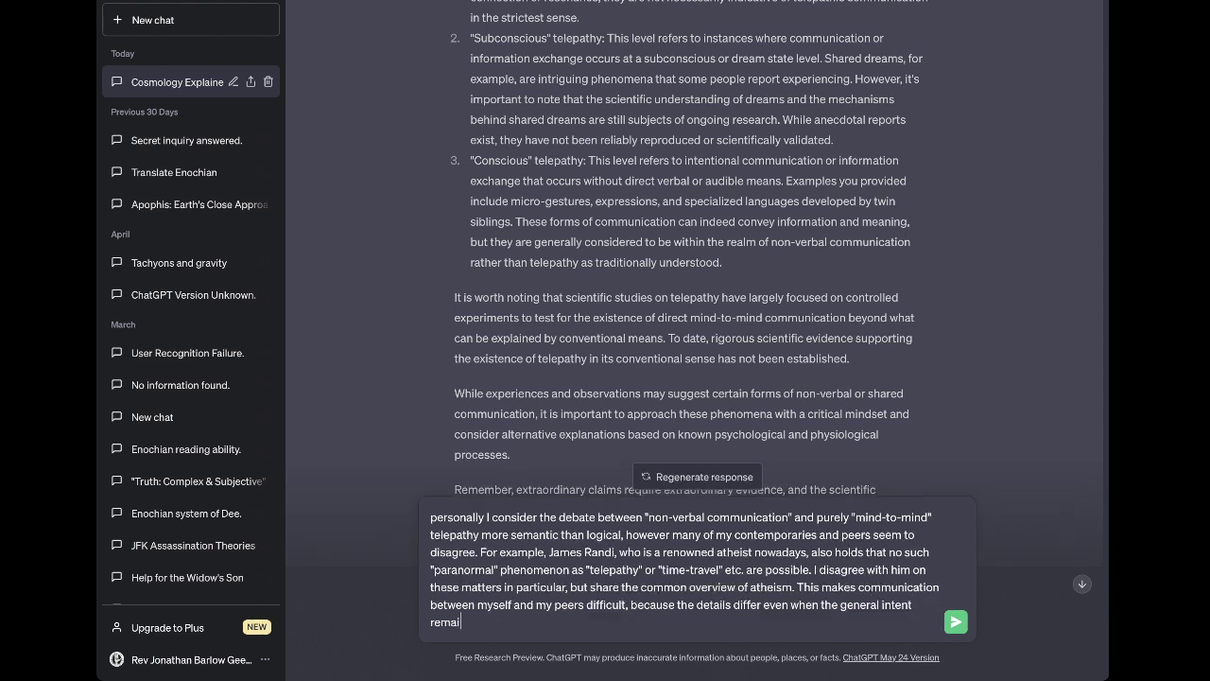
text(e.)
key(Return)
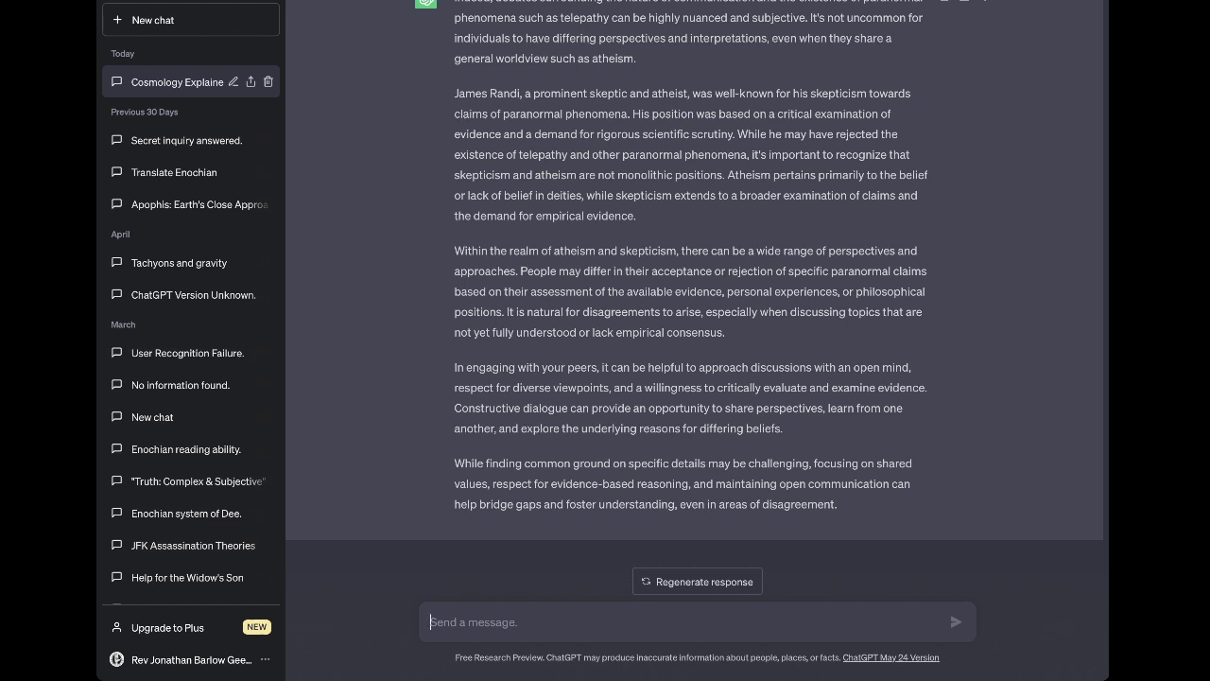
Begin a new message: "Dean Radin is a scientist currently focusing on providing testing and experimental data as evidence"
text(Dean )
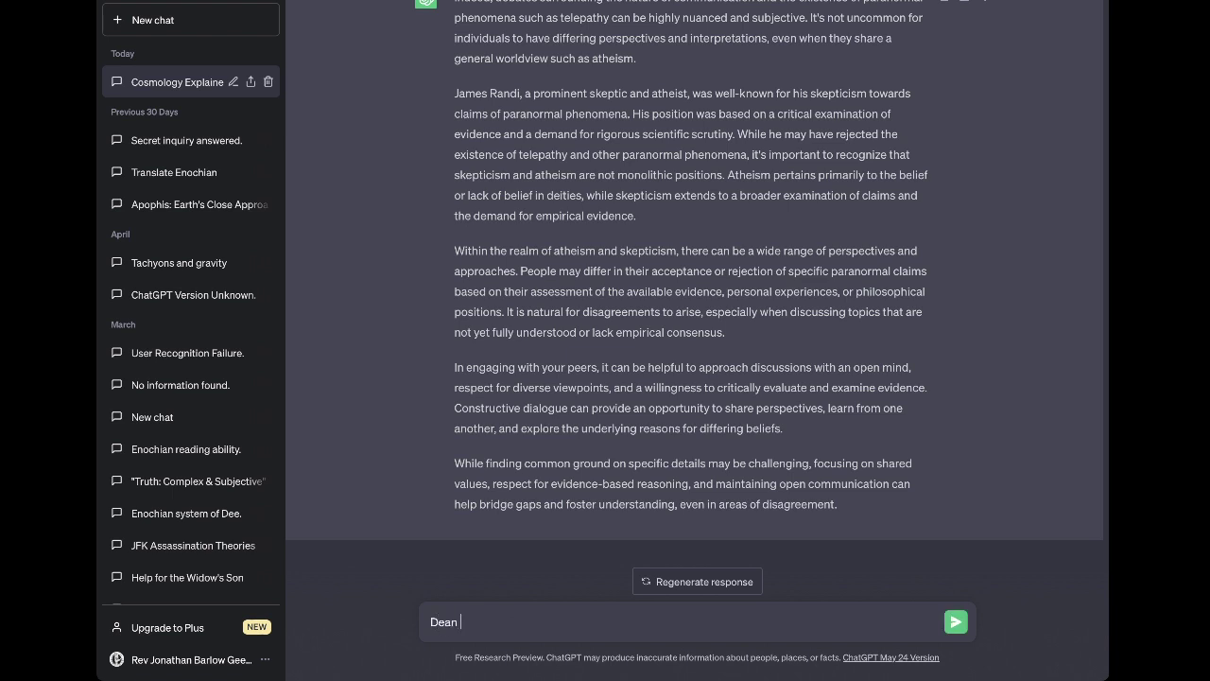
text(Radin is a scientist currently )
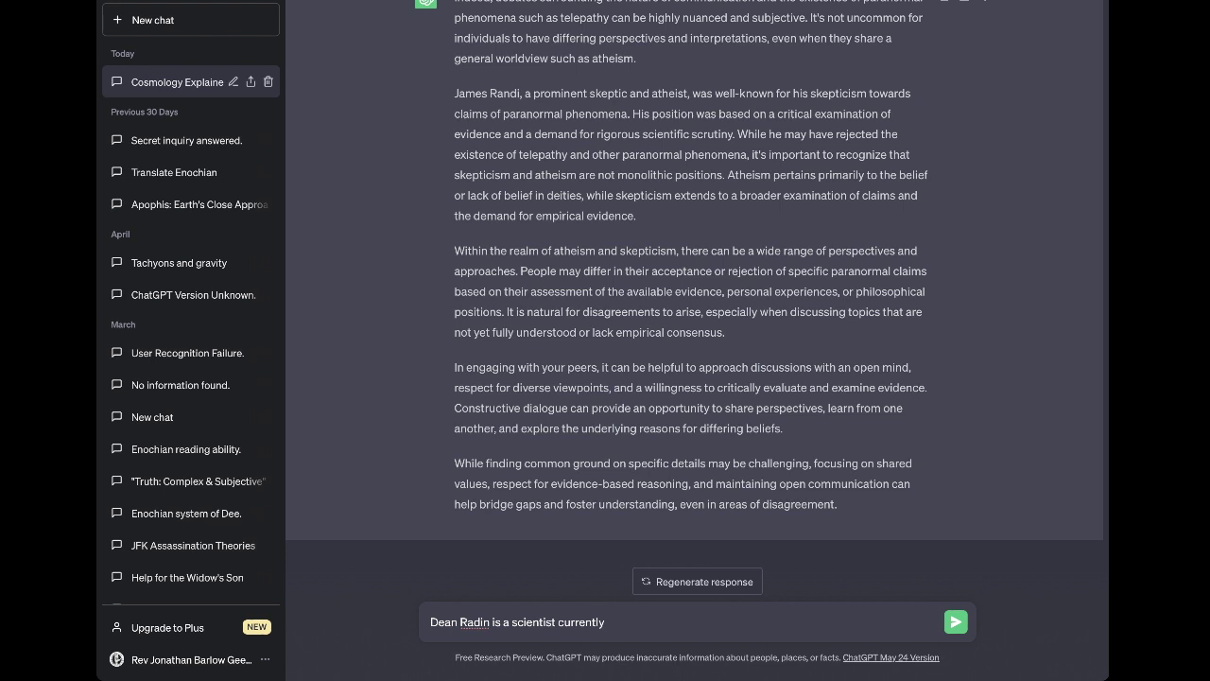
text(focusing on providing testing to p)
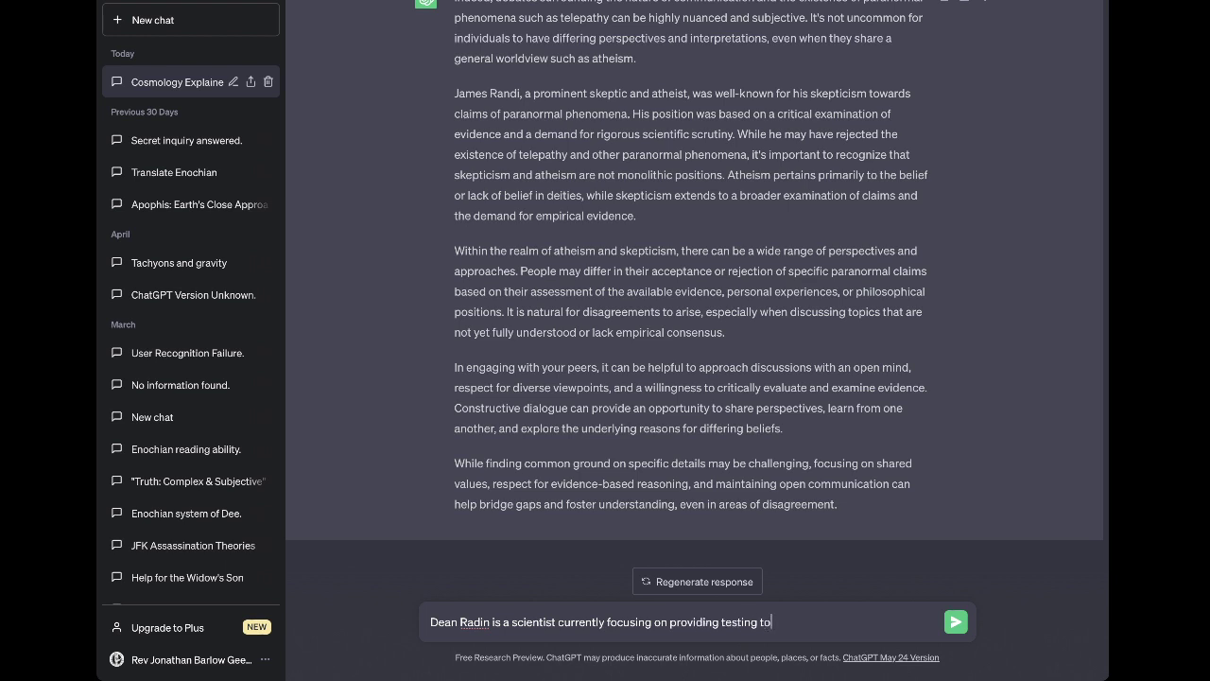
key(BackSpace)
key(BackSpace)
key(BackSpace)
key(BackSpace)
text(and experimental evidence to)
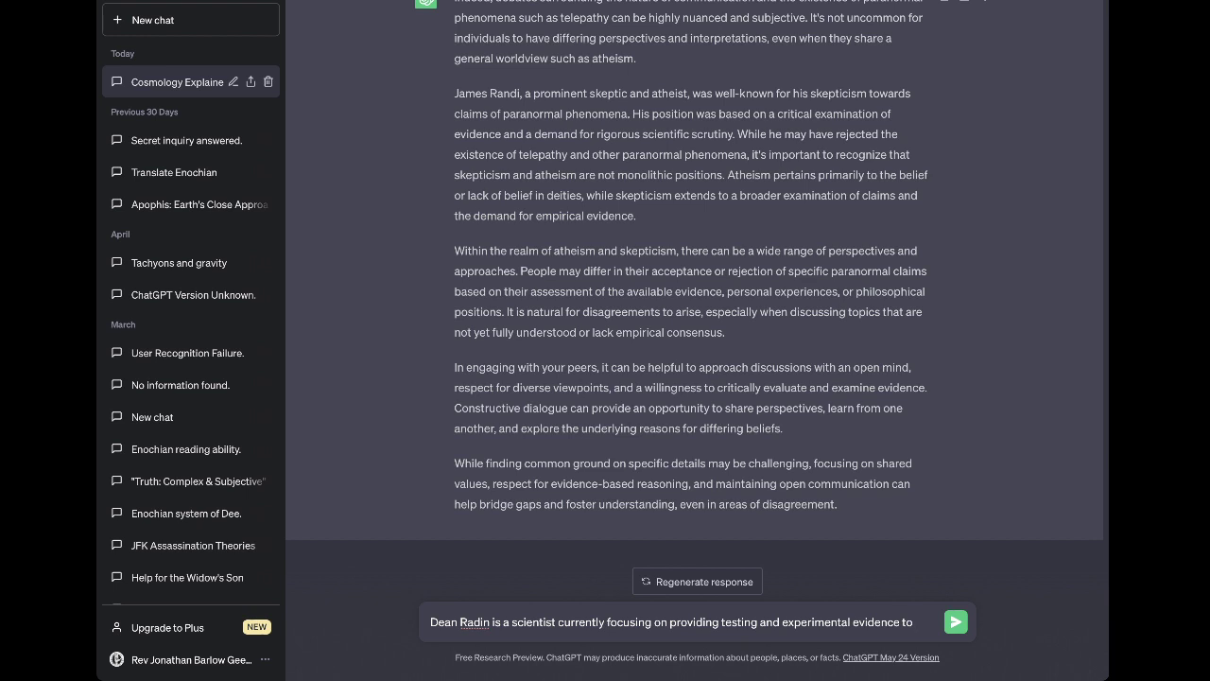
key(BackSpace)
key(BackSpace)
key(BackSpace)
key(BackSpace)
key(BackSpace)
key(BackSpace)
key(BackSpace)
key(BackSpace)
key(BackSpace)
key(BackSpace)
key(BackSpace)
text(data as evidence f)
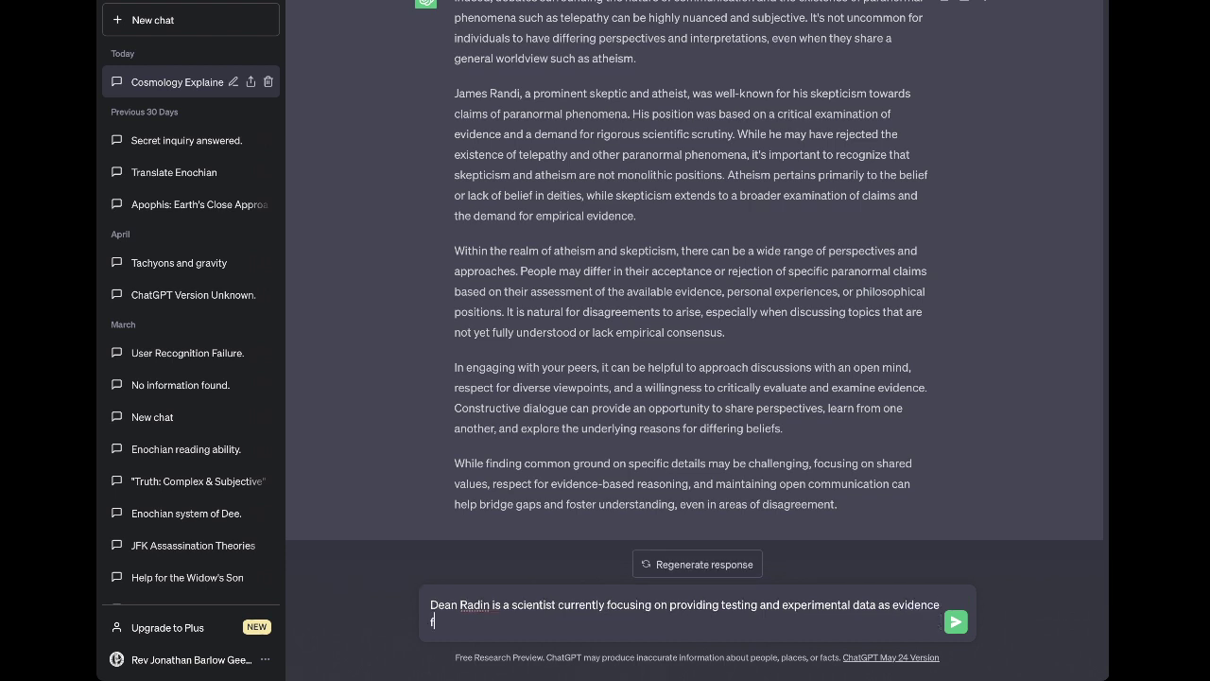
Complete the sentence about Dean Radin with "to demonstrate or to disprove the premise of telepathy."
key(BackSpace)
text(to demonstrate or to dispro)
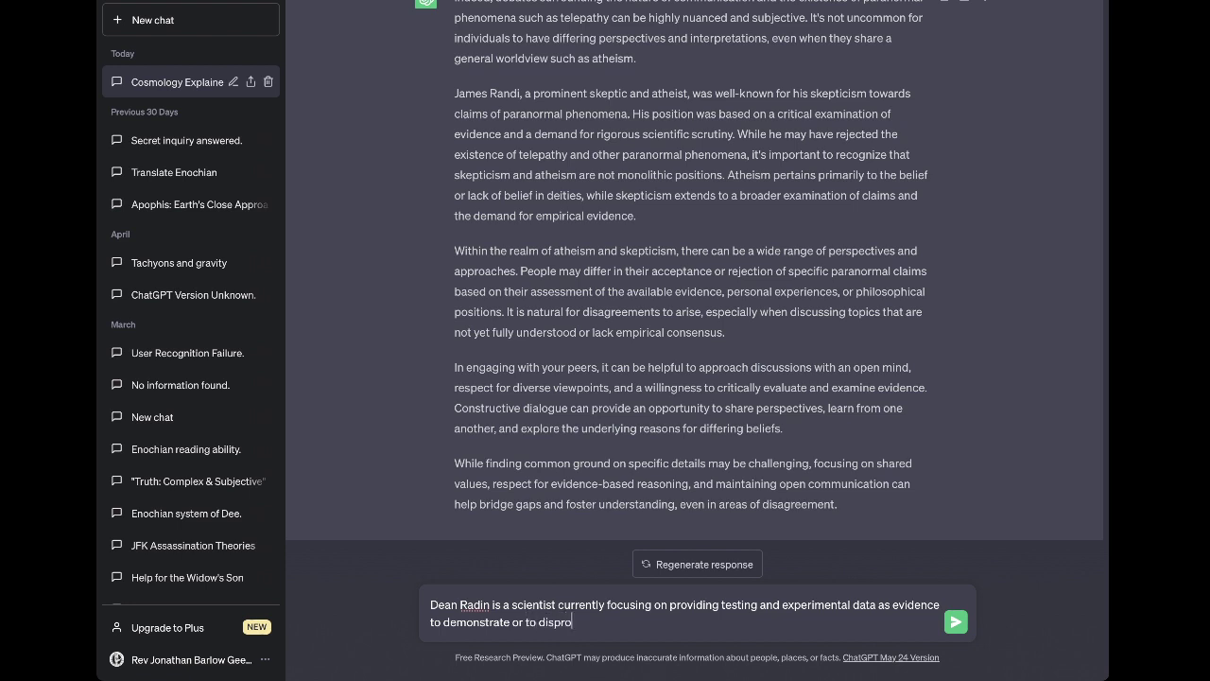
text(ve the premise of telepathy)
Add the sentence "A friend of mine persistently suggests I should contact him, but I do not see any point in doing so."
text(A friend of )
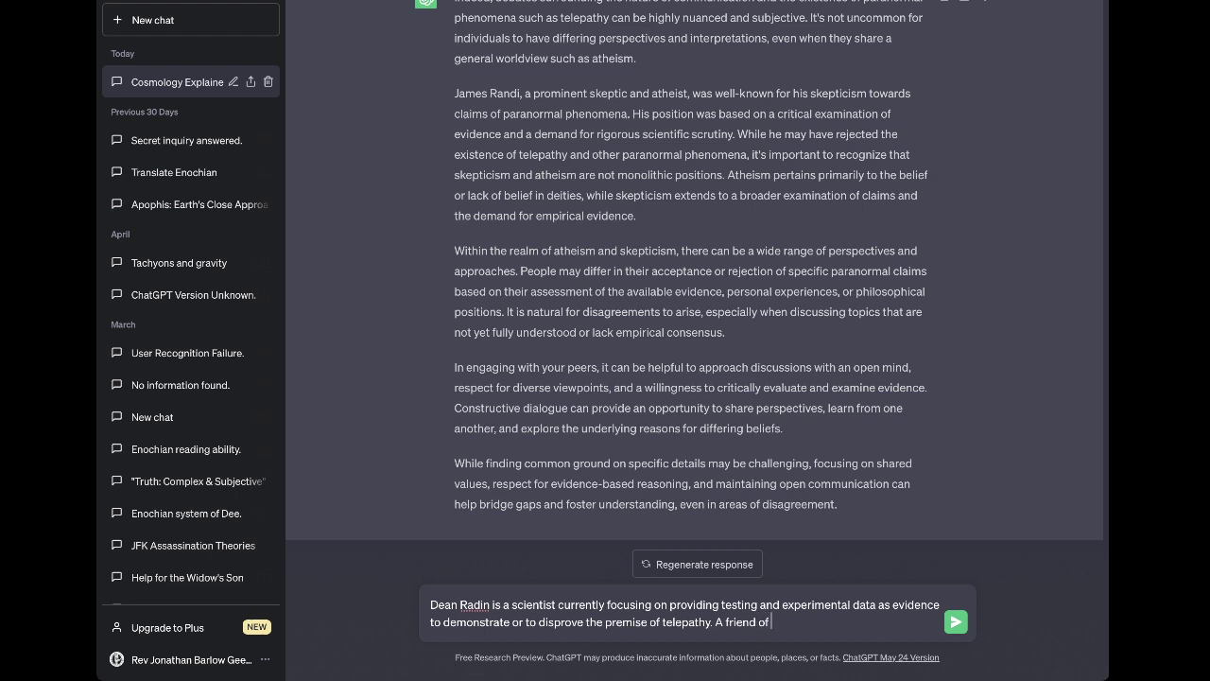
text(mine persistently suggest)
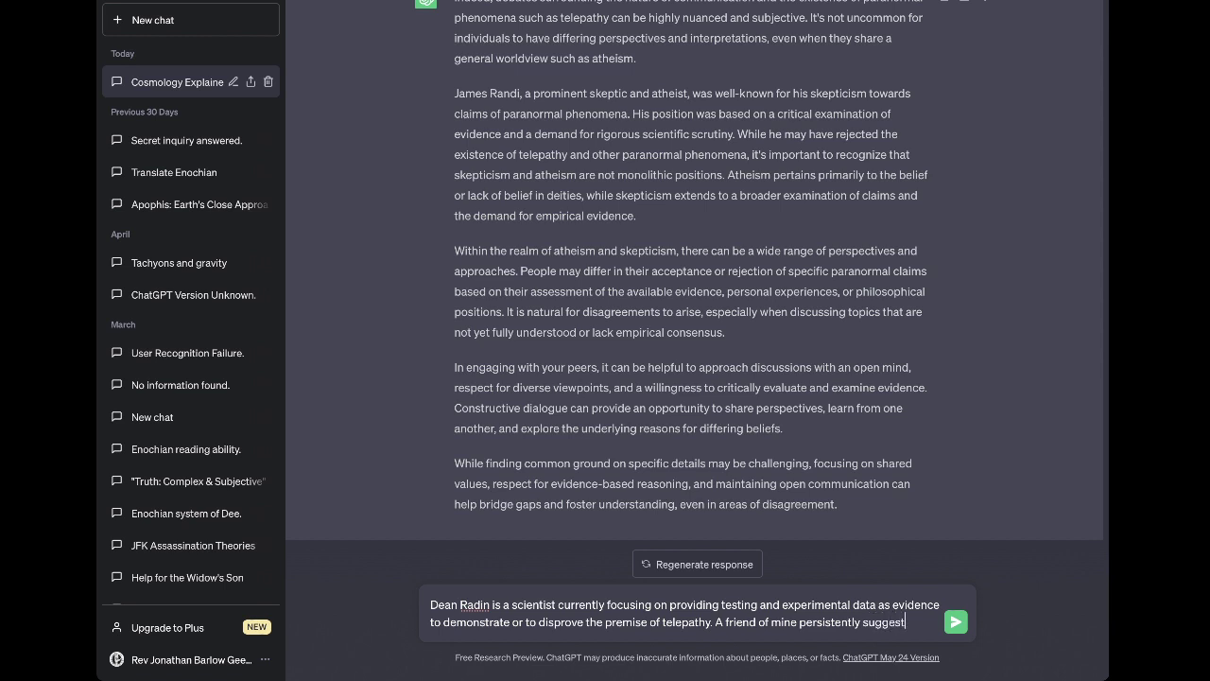
text(s I should )
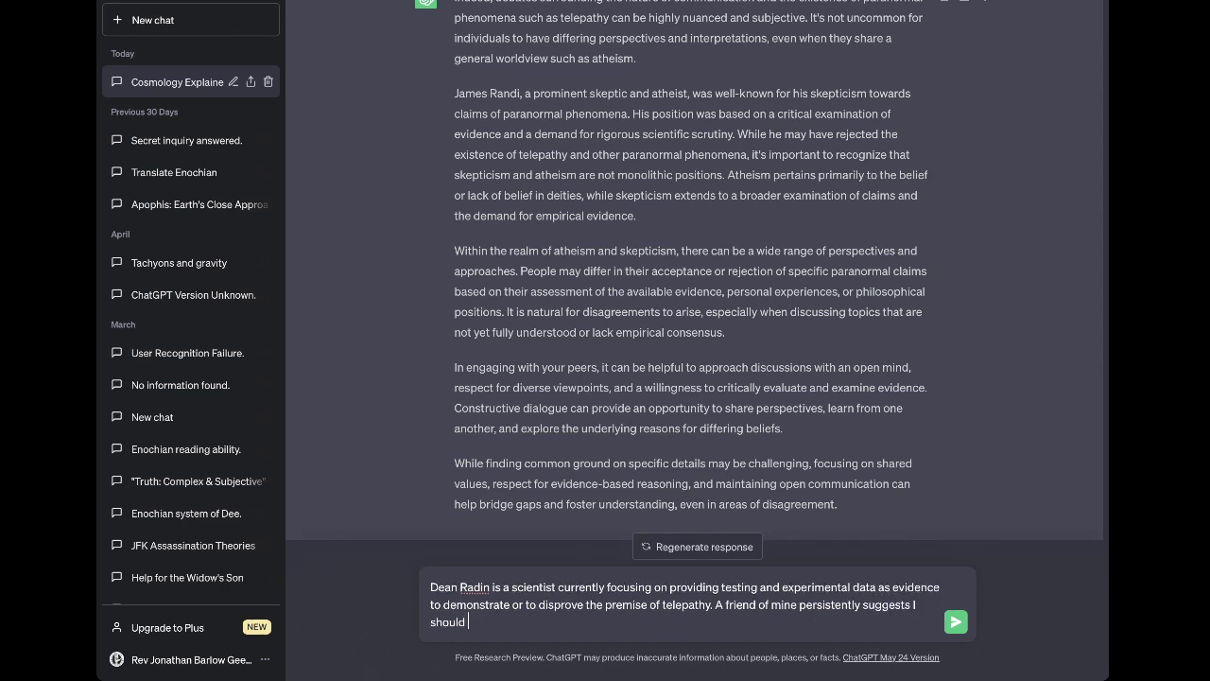
text(contact him, but I do not see any p)
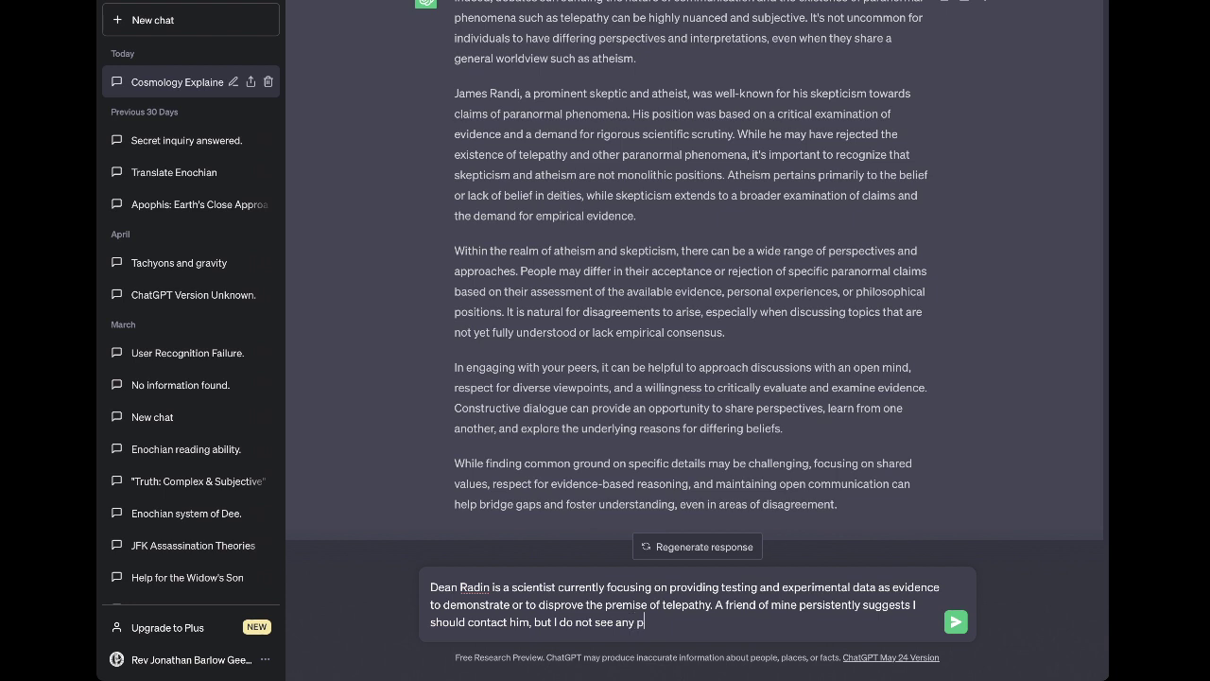
text(oint in doing so. The "belief)
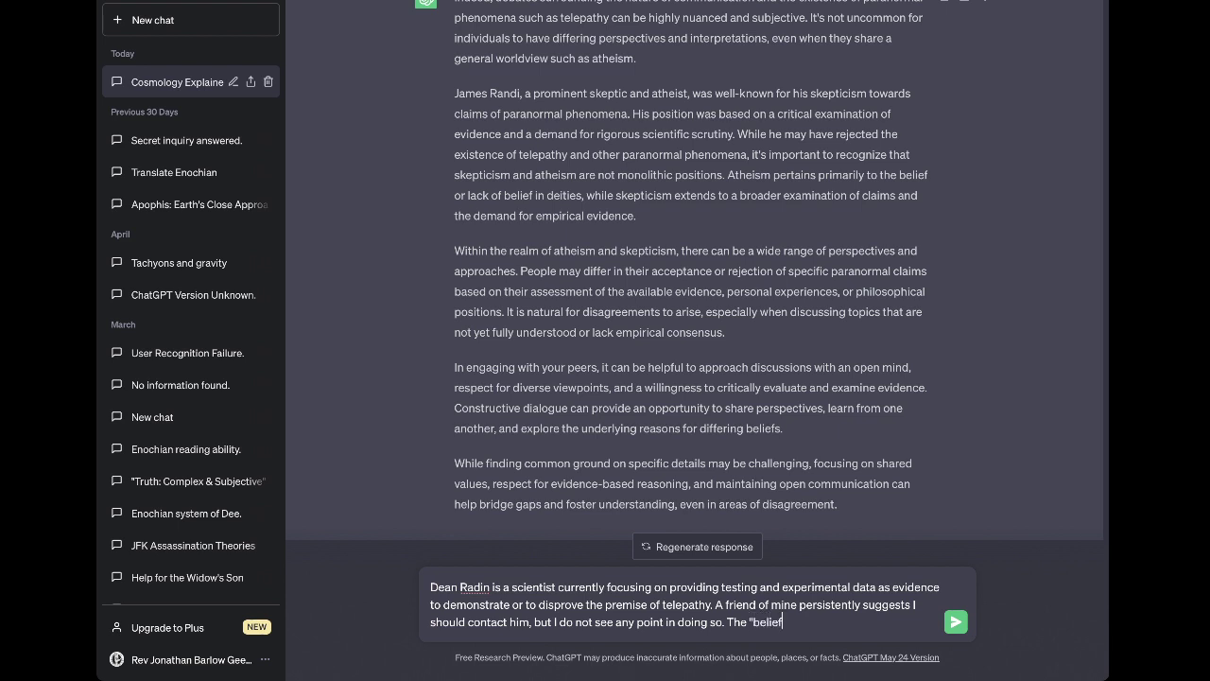
Open the following sentence with 'The "beliefs" I have, syncretic and useful in the "new age" as they maybe,'
text(s" I have, syncretic and)
key(BackSpace)
key(BackSpace)
key(BackSpace)
key(BackSpace)
key(BackSpace)
text(and useful)
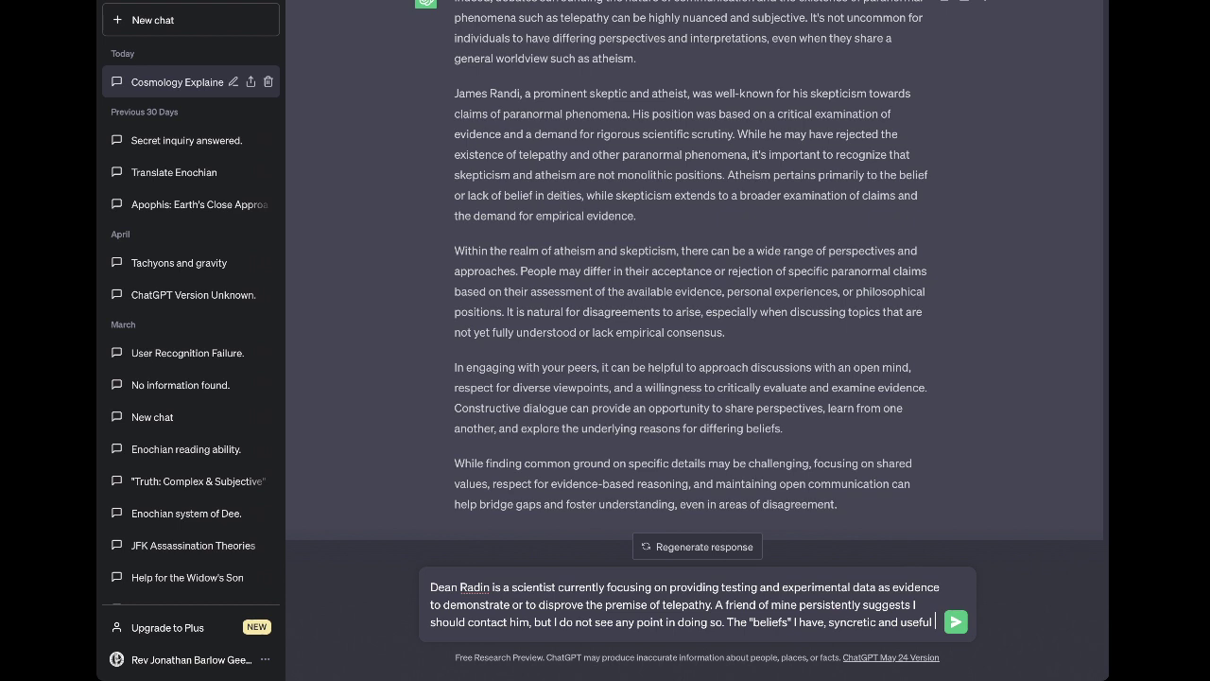
text(in th)
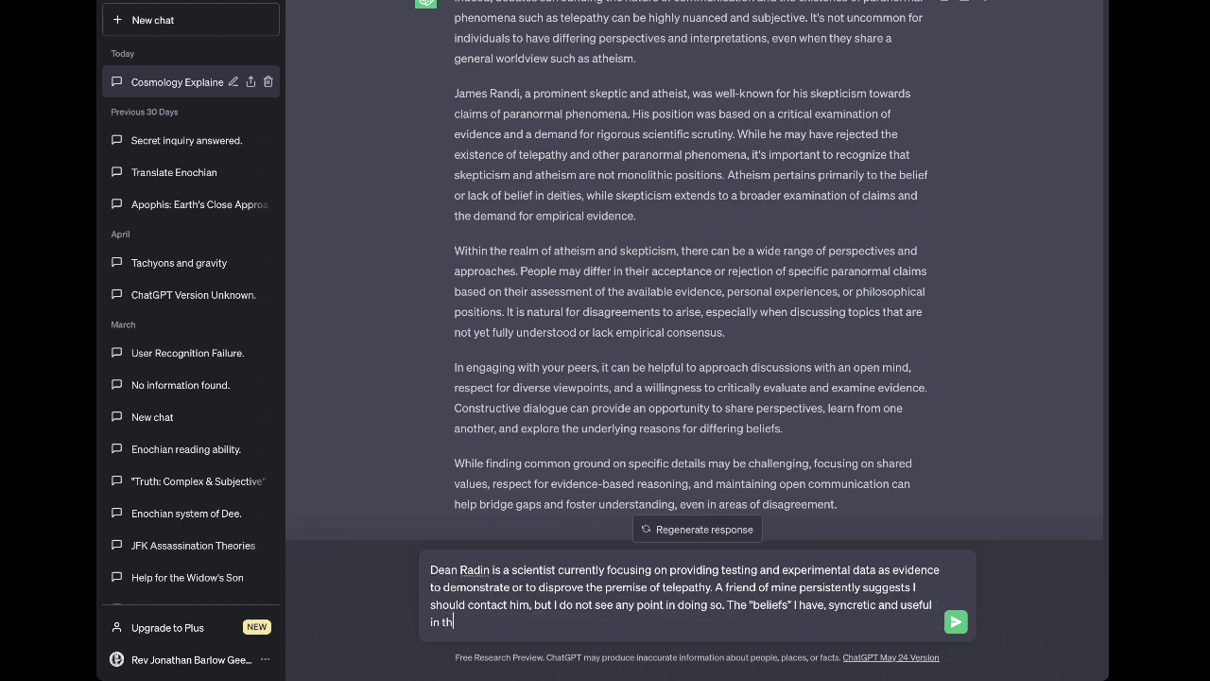
text(e "new age" as they)
text( maybe,)
Insert ", monistic" after "syncretic" in the clause describing the beliefs
text(ally  a)
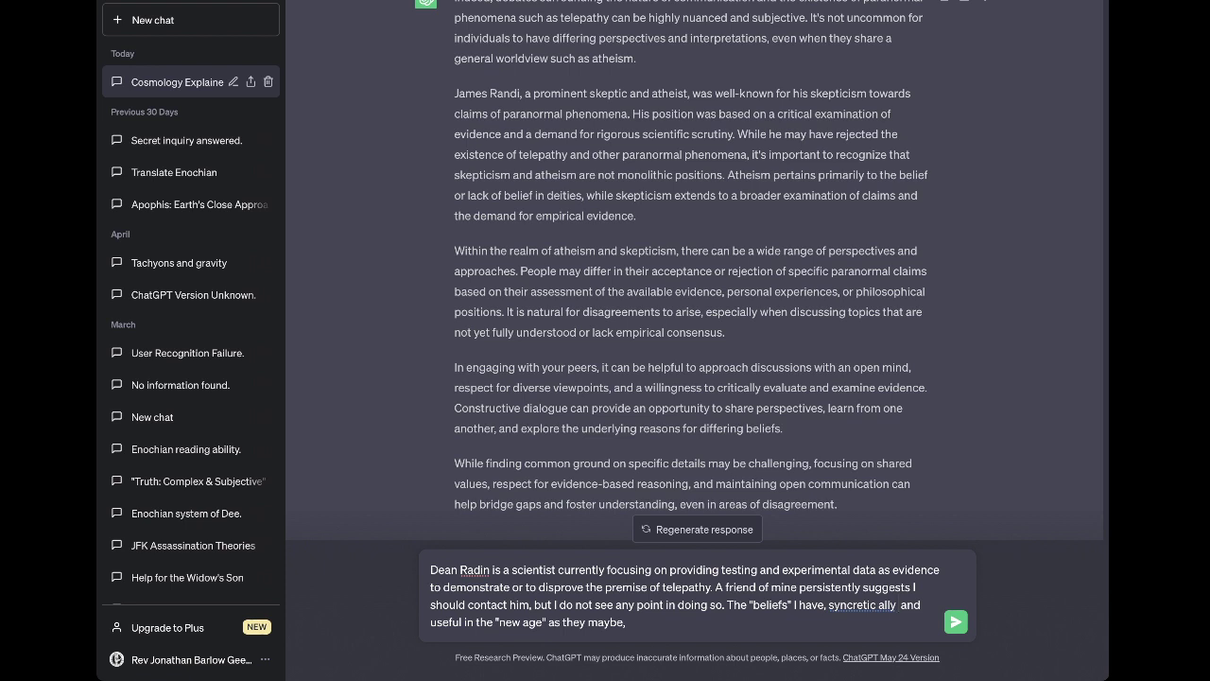
key(BackSpace)
key(BackSpace)
key(BackSpace)
key(BackSpace)
key(BackSpace)
key(BackSpace)
text(ly)
key(BackSpace)
key(BackSpace)
key(BackSpace)
text(and)
key(BackSpace)
key(BackSpace)
key(BackSpace)
key(BackSpace)
text(, monistic)
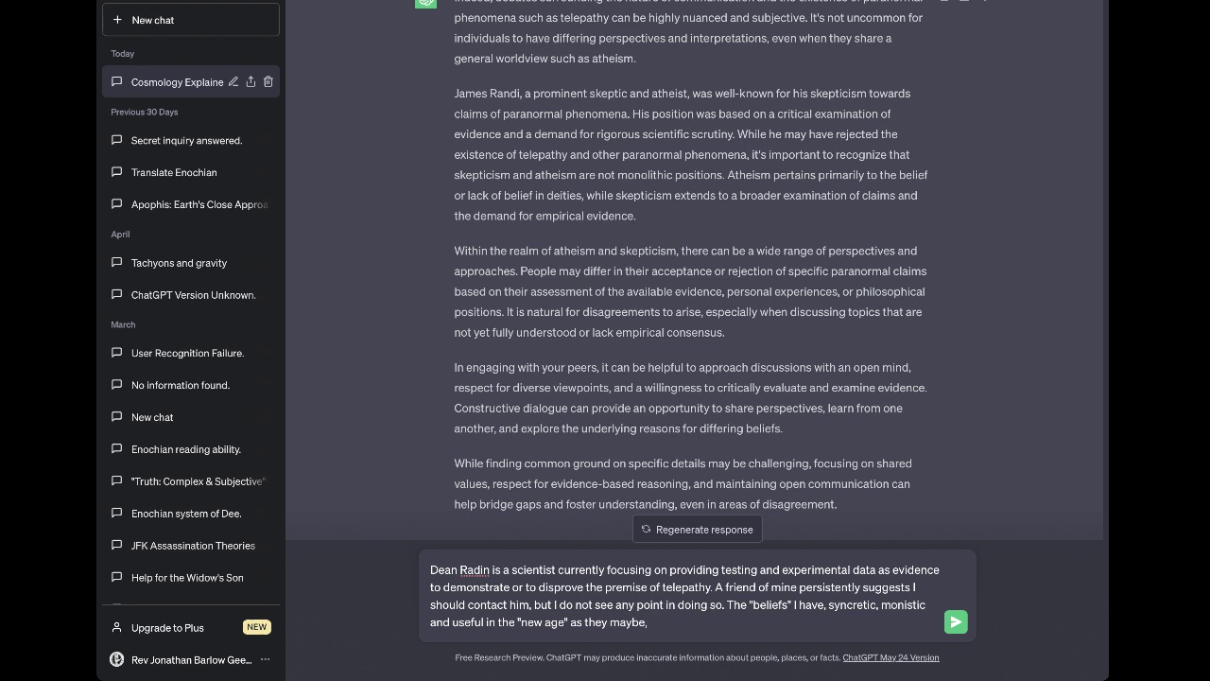
Finish the beliefs sentence with 'are only "beliefs" and only modernizations of ancient concepts using the language of theoretical physics today.'
text(are only "beliefs" and only modernizat)
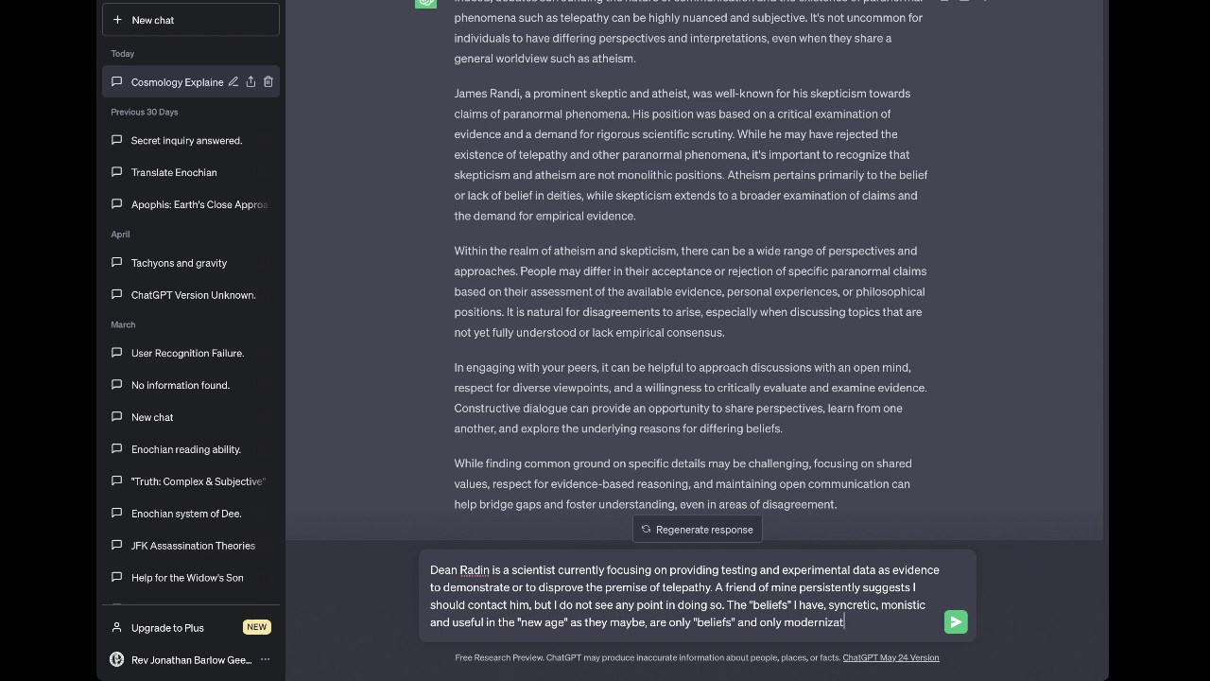
text(ions of ancient conce)
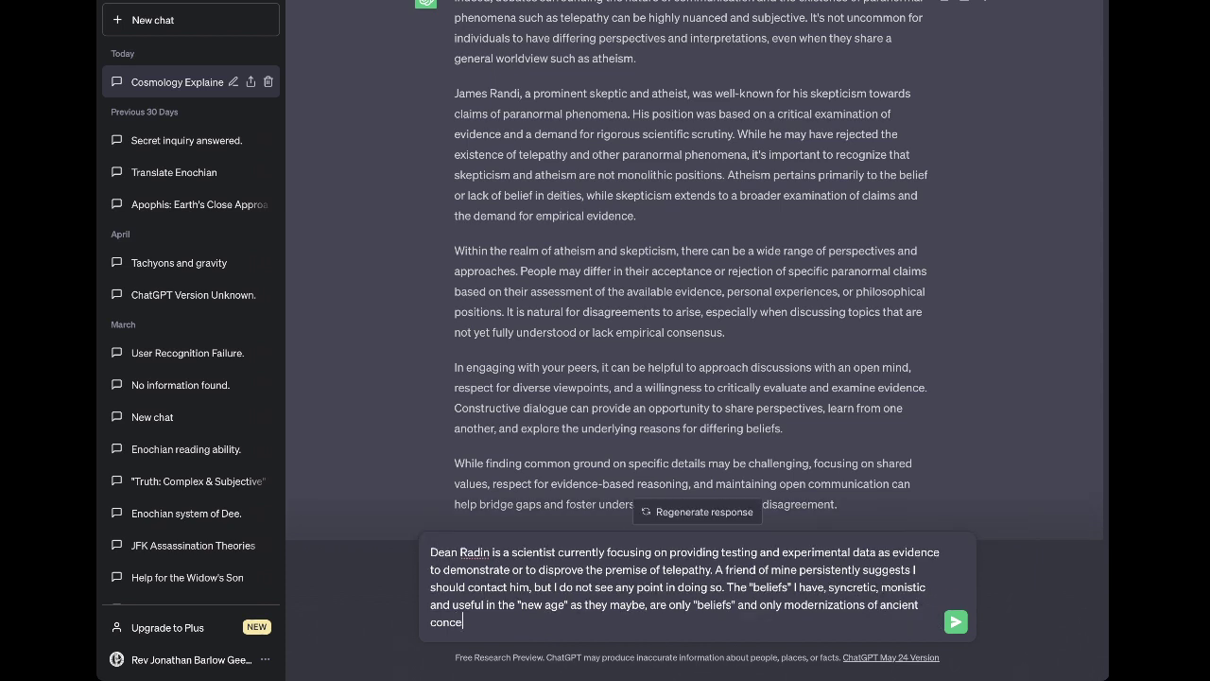
text(pts using the language of theore)
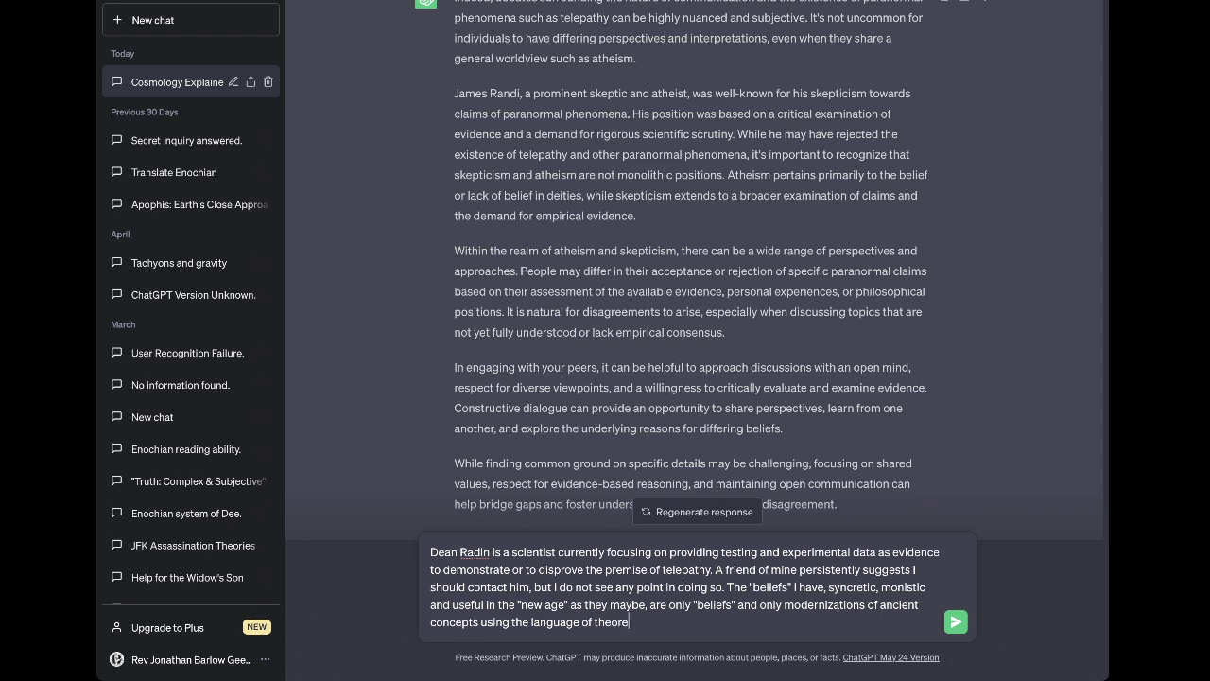
text(tical physic)
text(s )
text(of today)
text(.)
key(BackSpace)
key(BackSpace)
key(BackSpace)
Add the sentence 'They are not definitive "proofs" for anything.' to the message
text(They are)
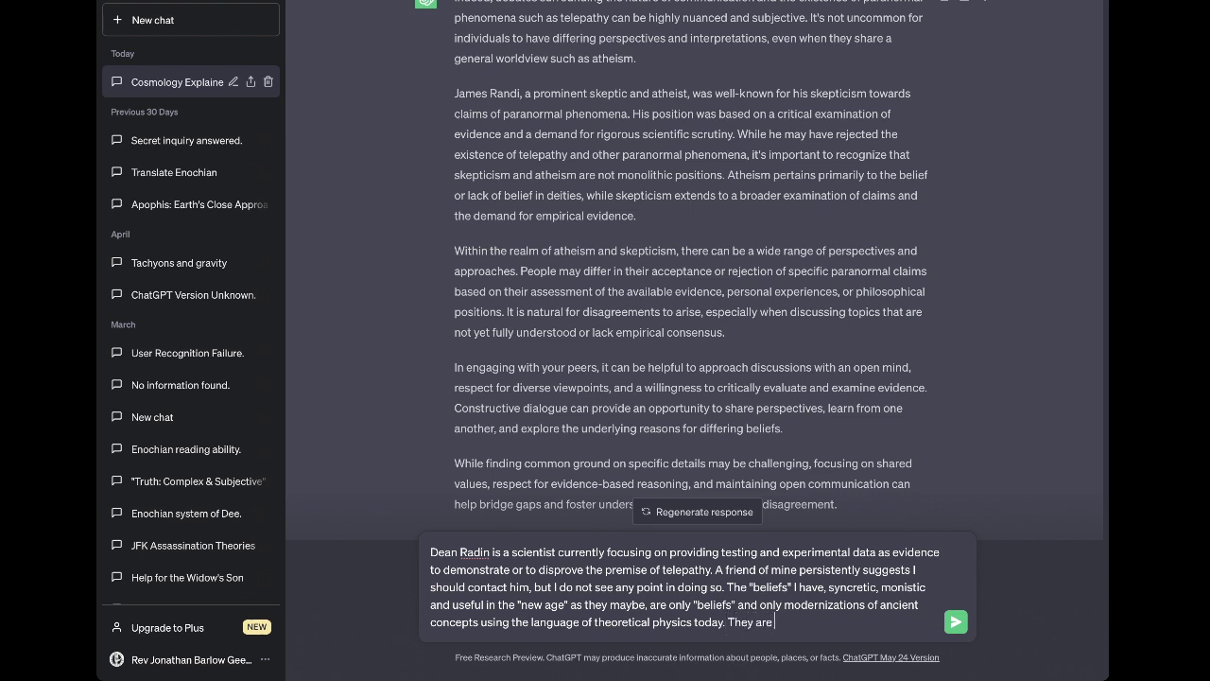
text( not "proofs)
text(")
text( for)
text( anything)
text(definitive)
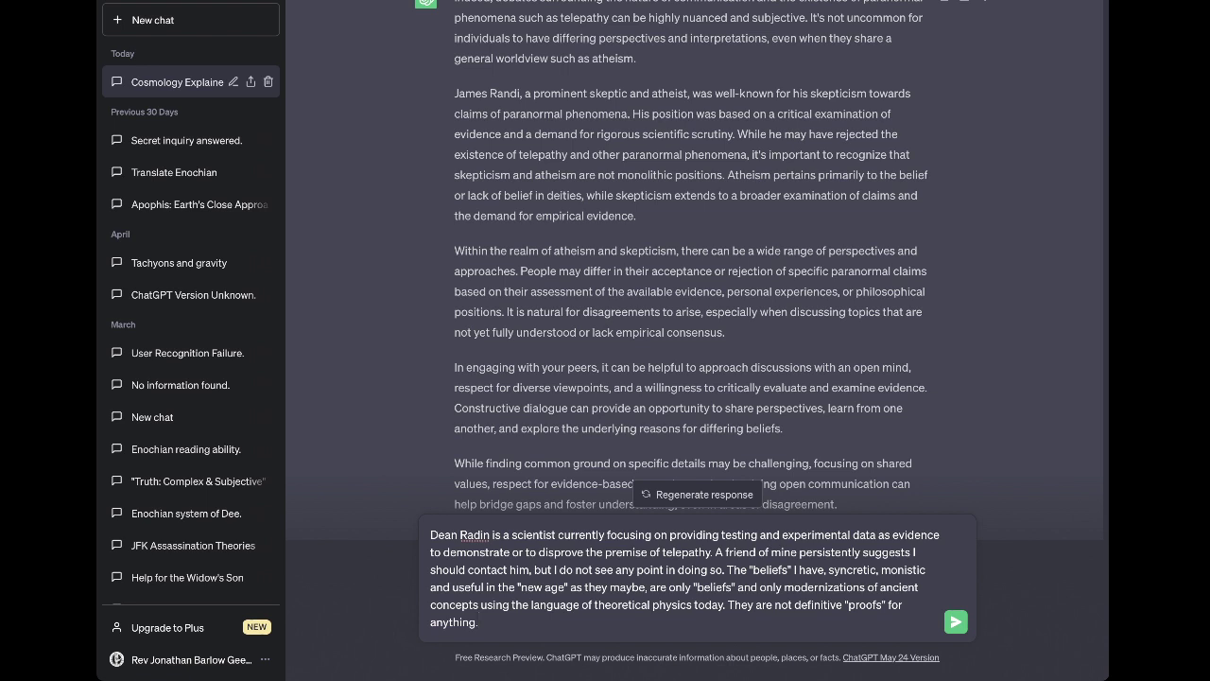
Add "What good and would point could come from my bothering to try to communicate with my philosophical peers?" and send the message
text(What good and would point)
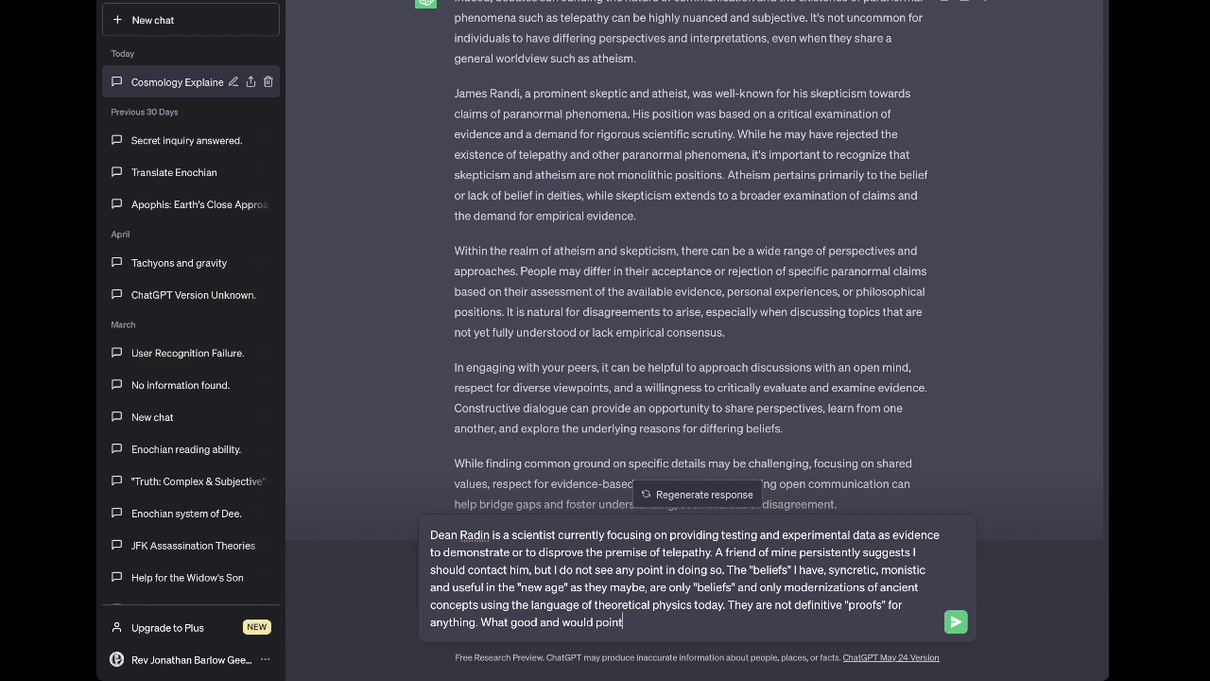
text( could come from my bothering to t)
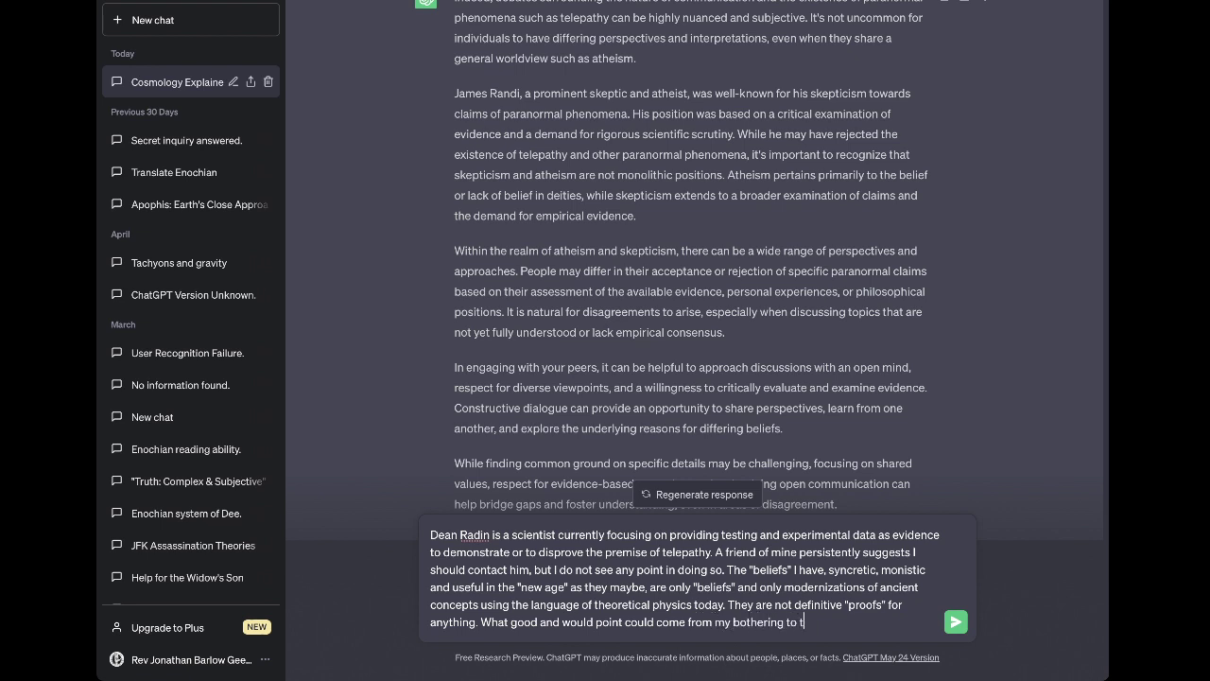
text(ry to communicate with my philosop)
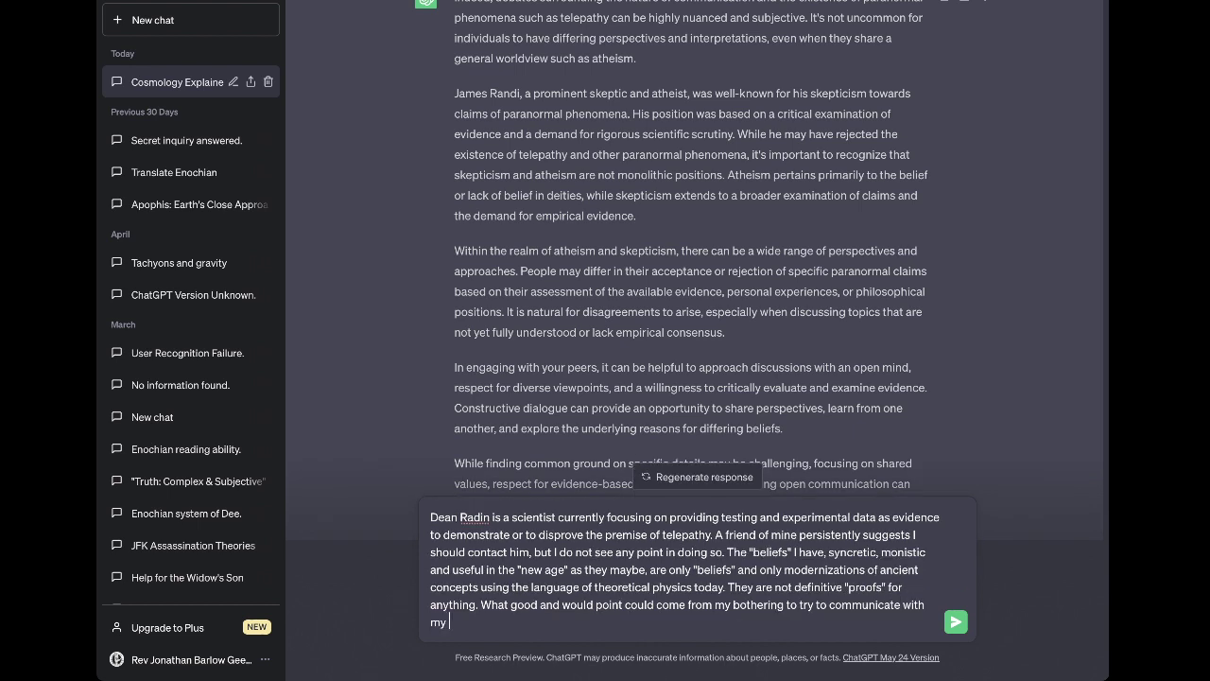
text(hical peers?)
key(Return)
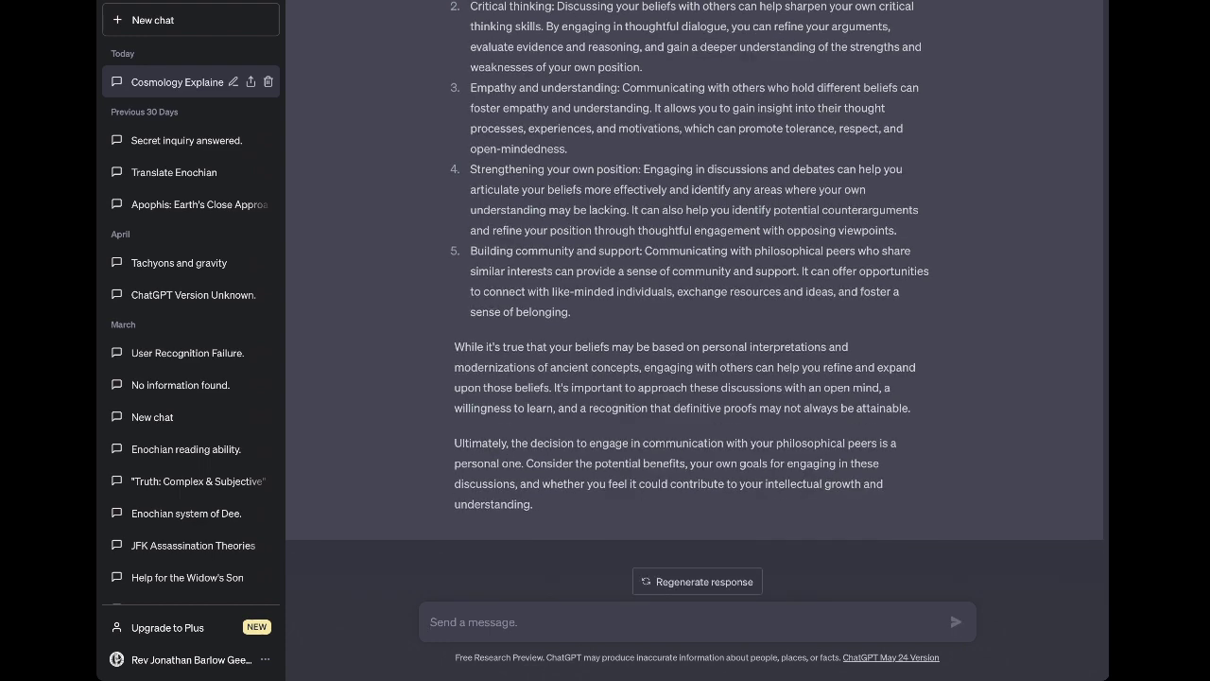
Begin a reply: "there are benefits and hazards. I get tongue-tied when speaking person-to-person and find it easier to express myself in text."
scroll(695, 297, up, 3)
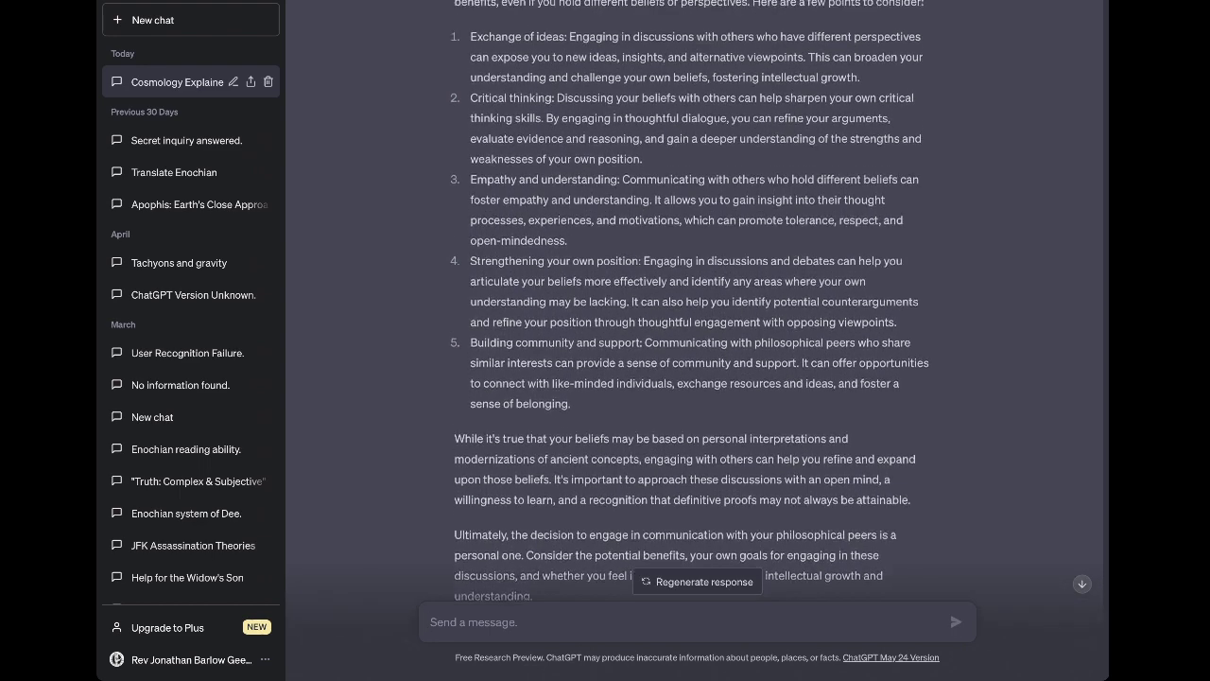
scroll(695, 302, down, 1)
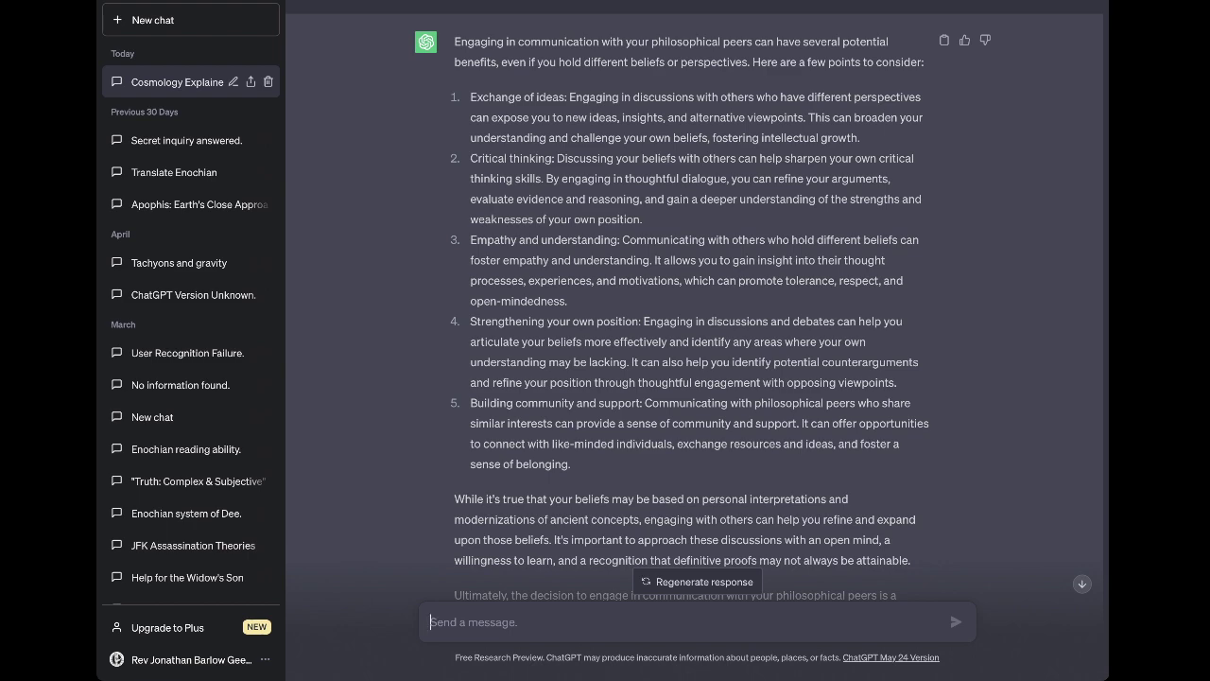
scroll(695, 301, down, 2)
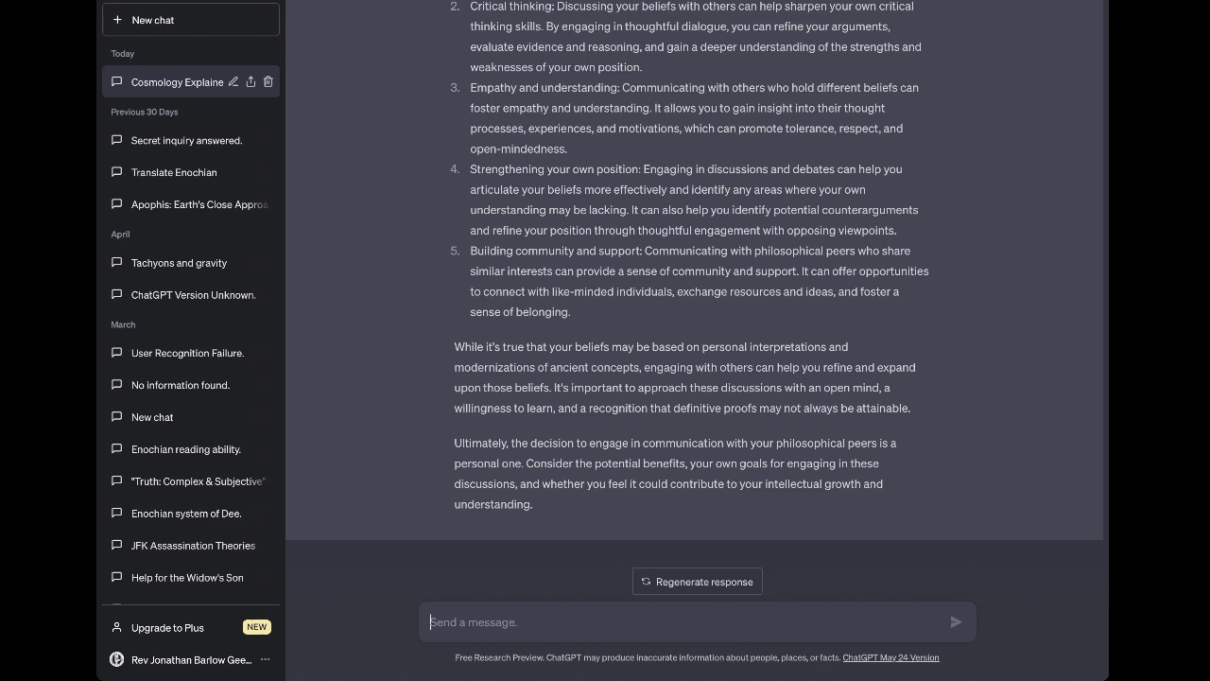
text(there are be)
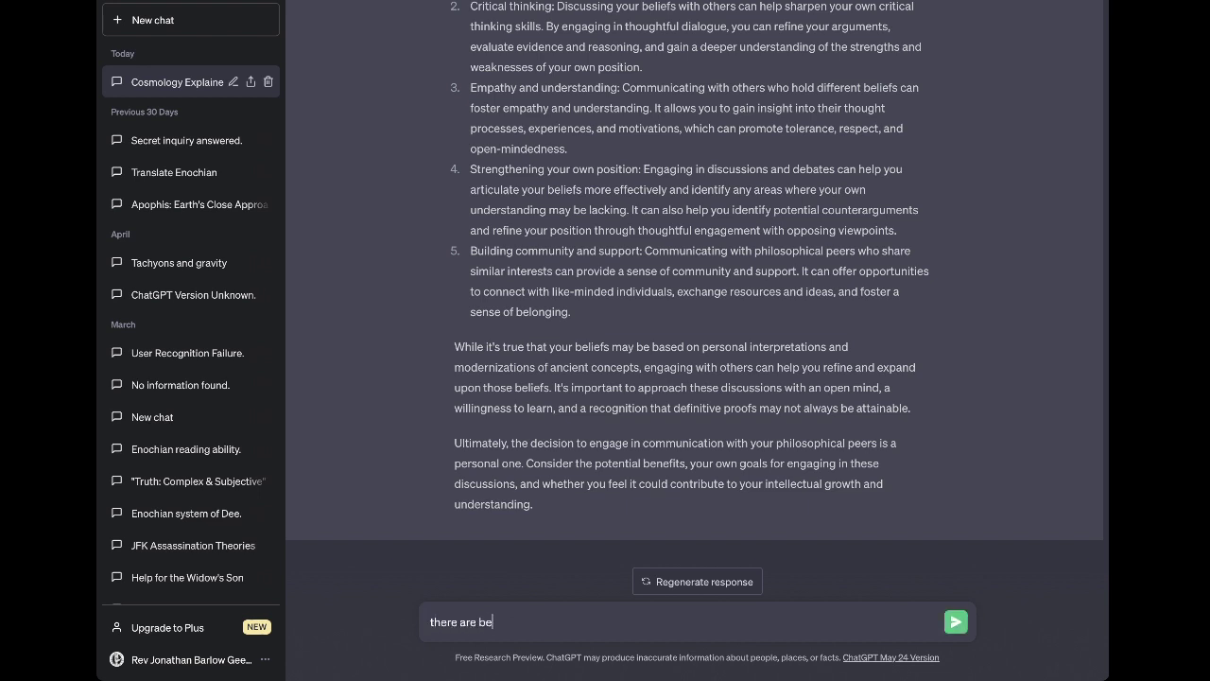
text(nefits and hazards. I get tongue-tied )
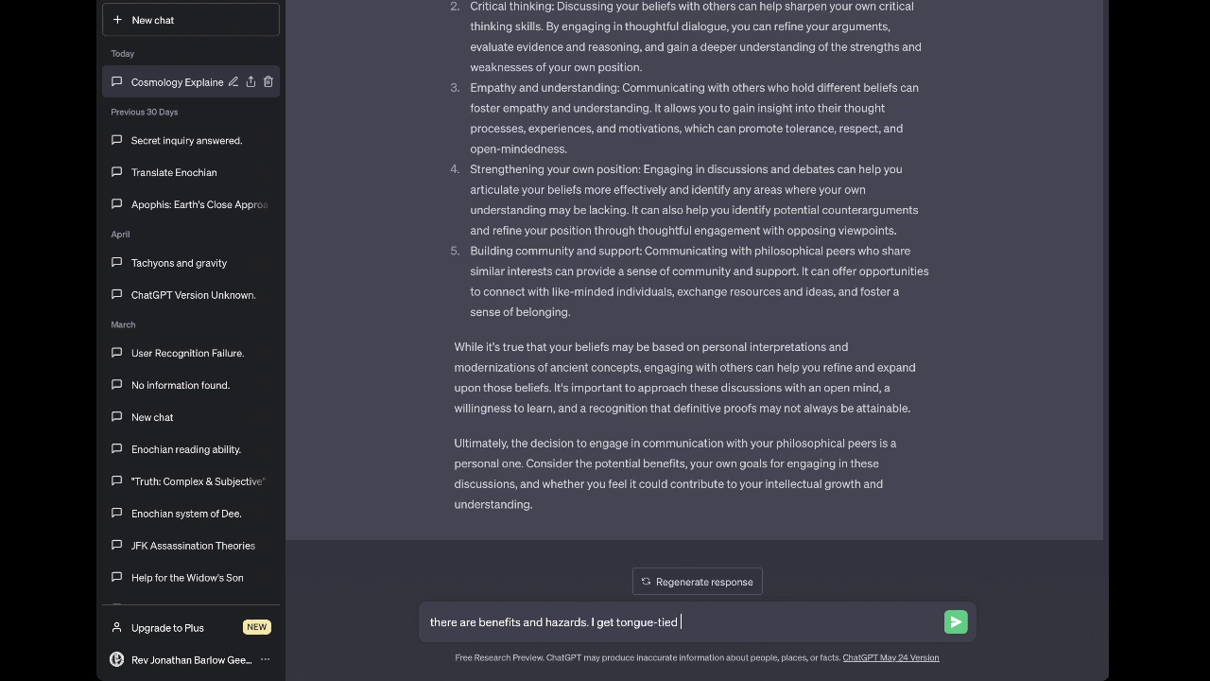
text(when speaking person-to-pe)
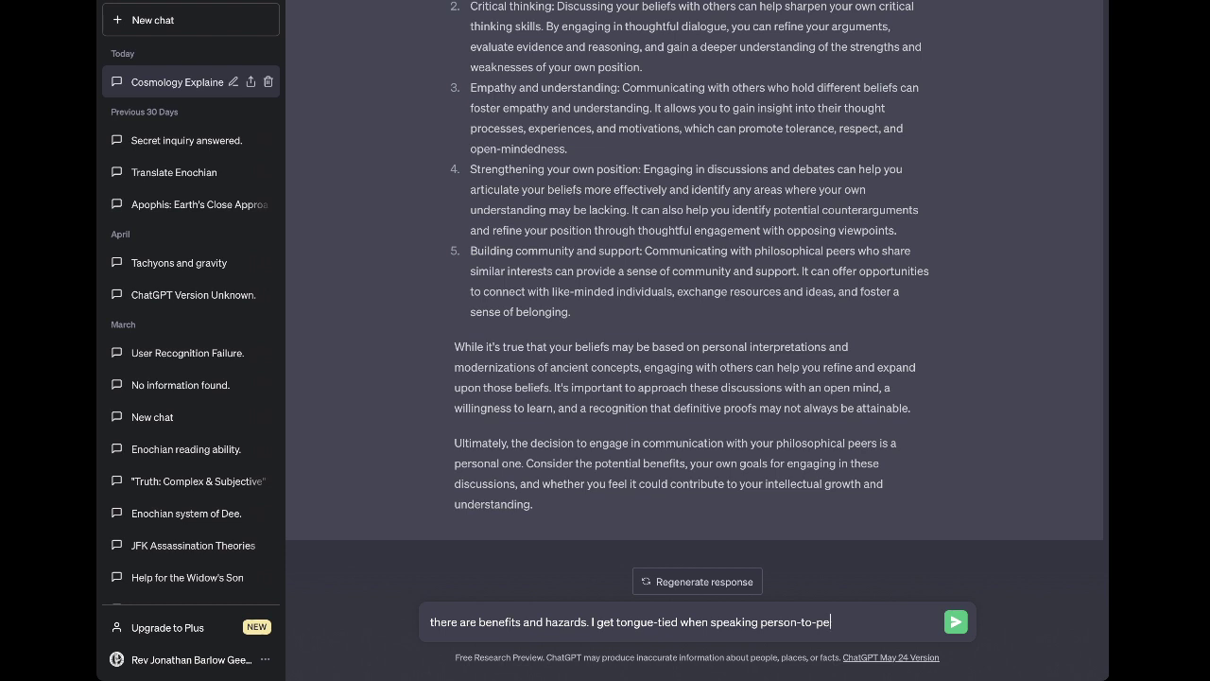
text(rson and find it easier to exp)
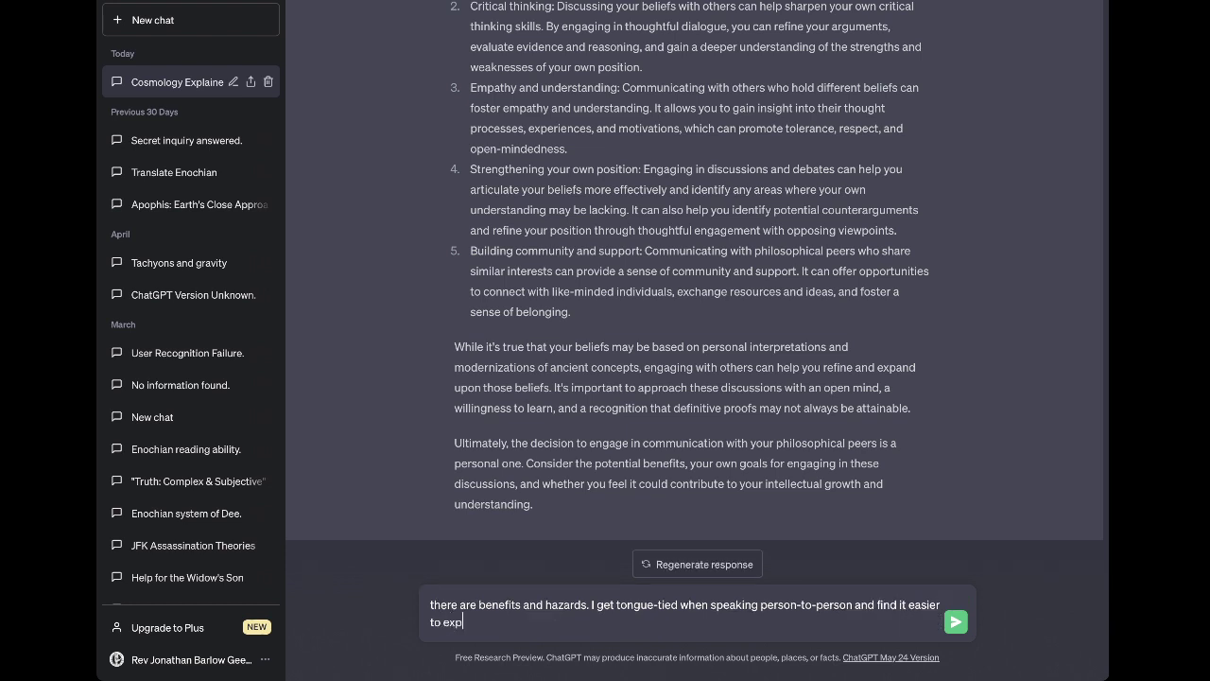
text(ress myself in text)
Add "I find it difficult to establish common-ground quickly with a person, even if we share a vast field of common interests."
text(. I find it diff)
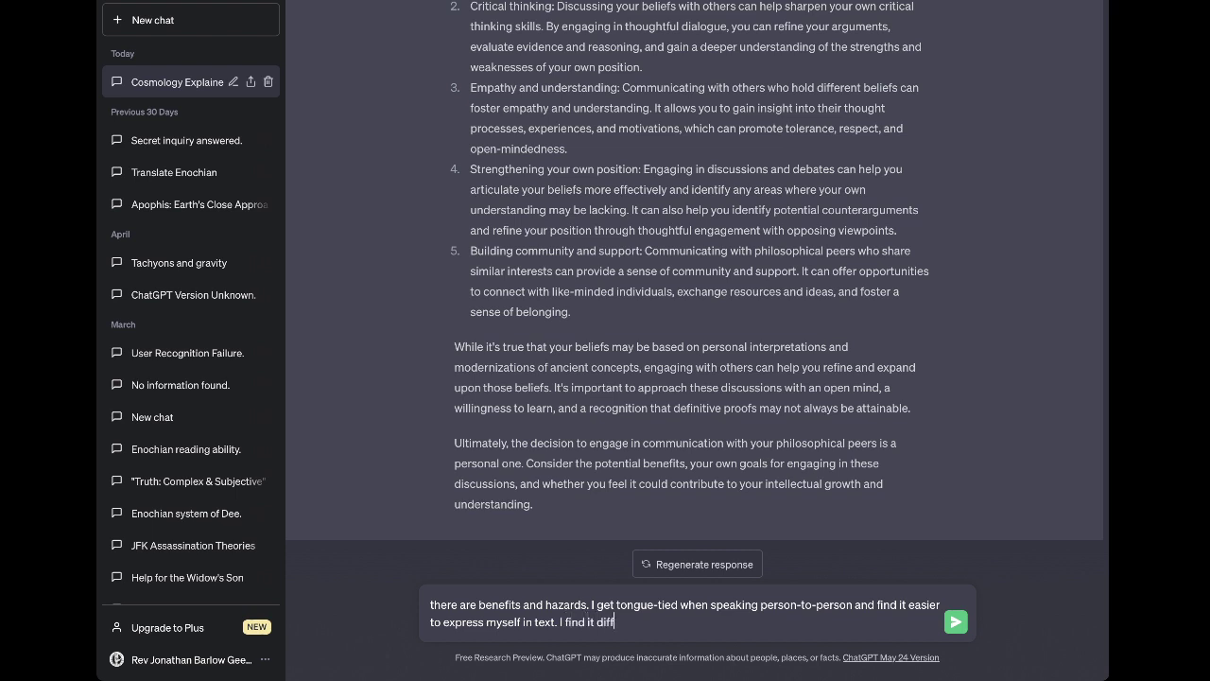
text(icult to establish common-gr)
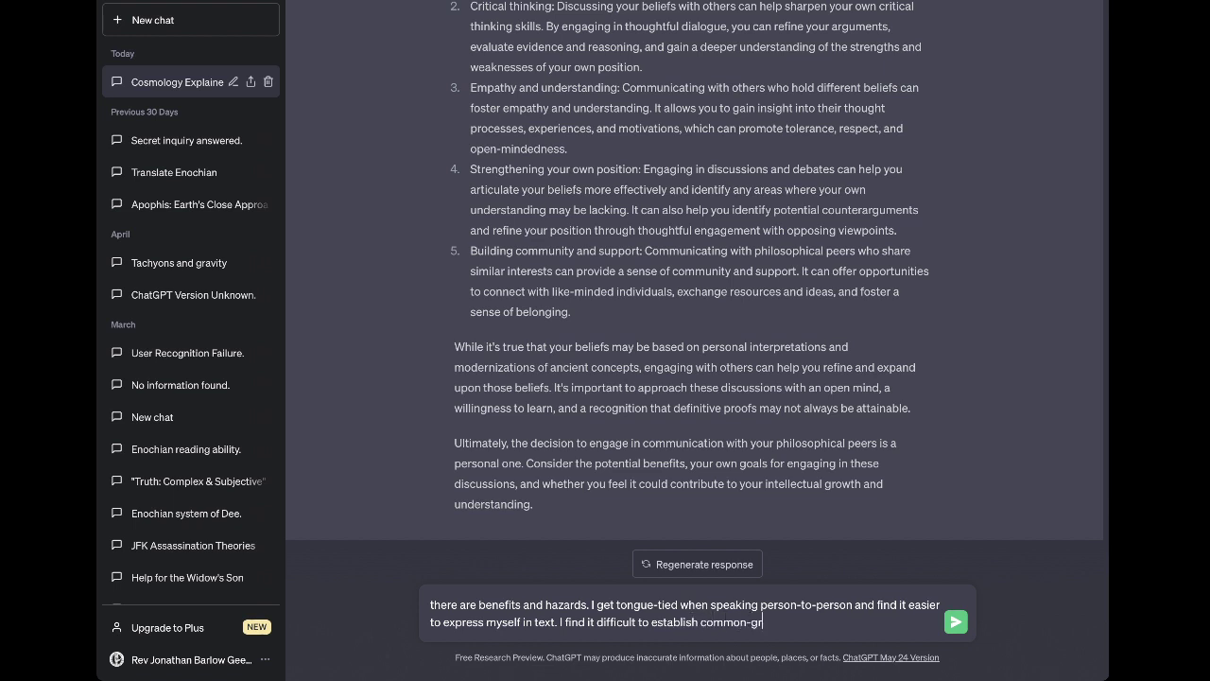
text(ound quickly with a person, even if we s)
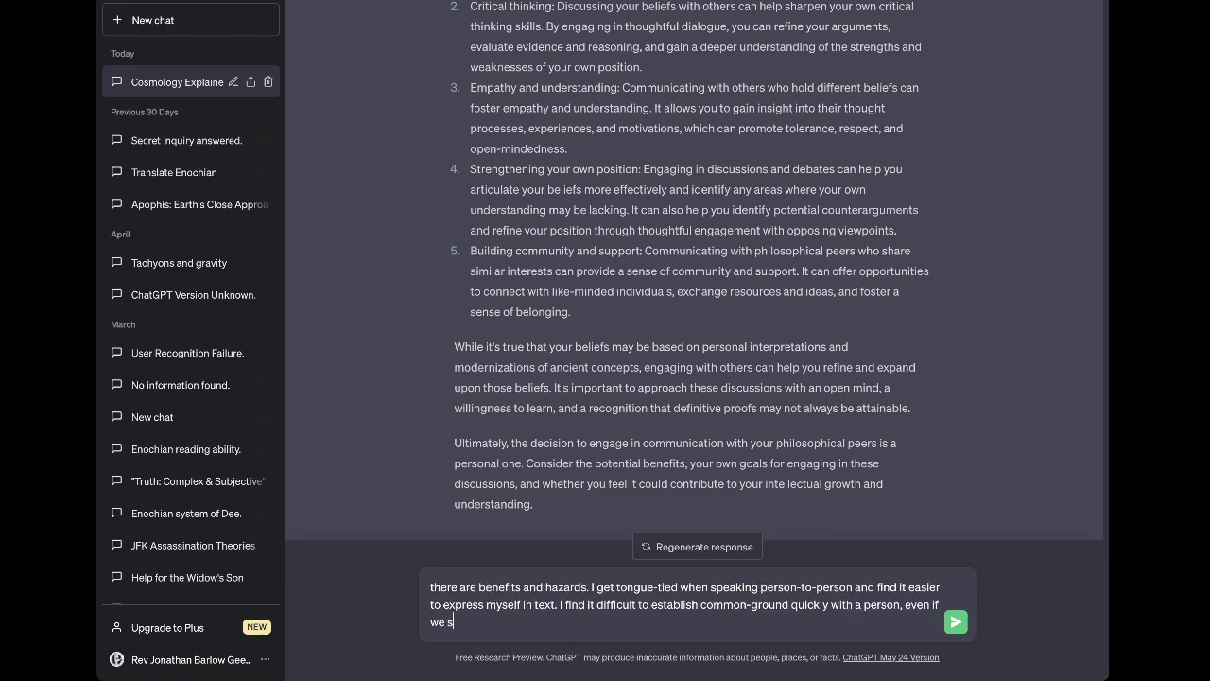
text(hare a vast field of common interests)
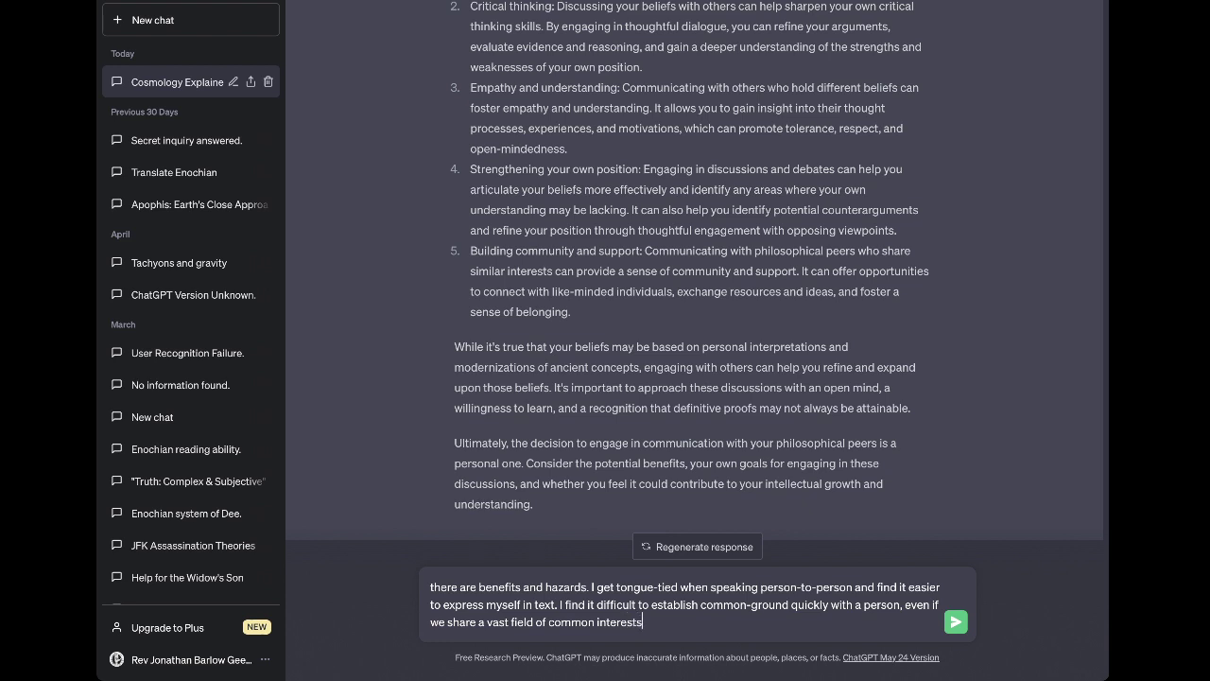
Add "My personal political beliefs are also unpopular among the demographic of those who are of equal degree and genres of education to myself."
text(. My personal political beliefs are a)
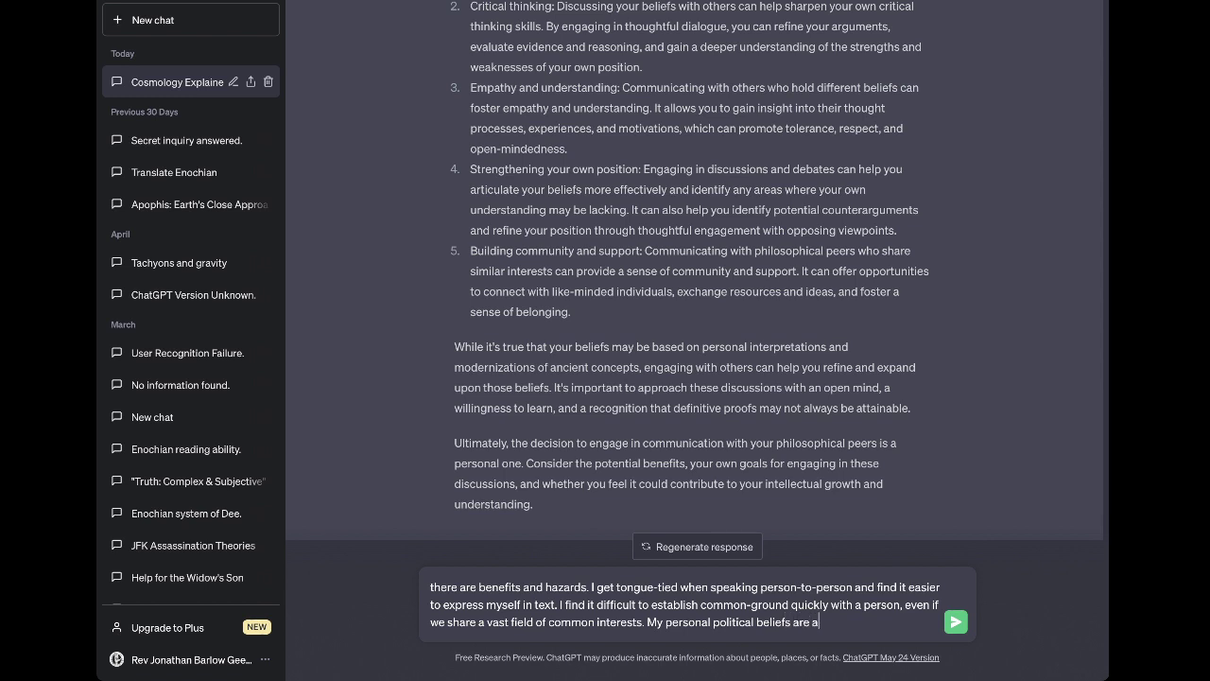
text(lso unpopular among the demongr)
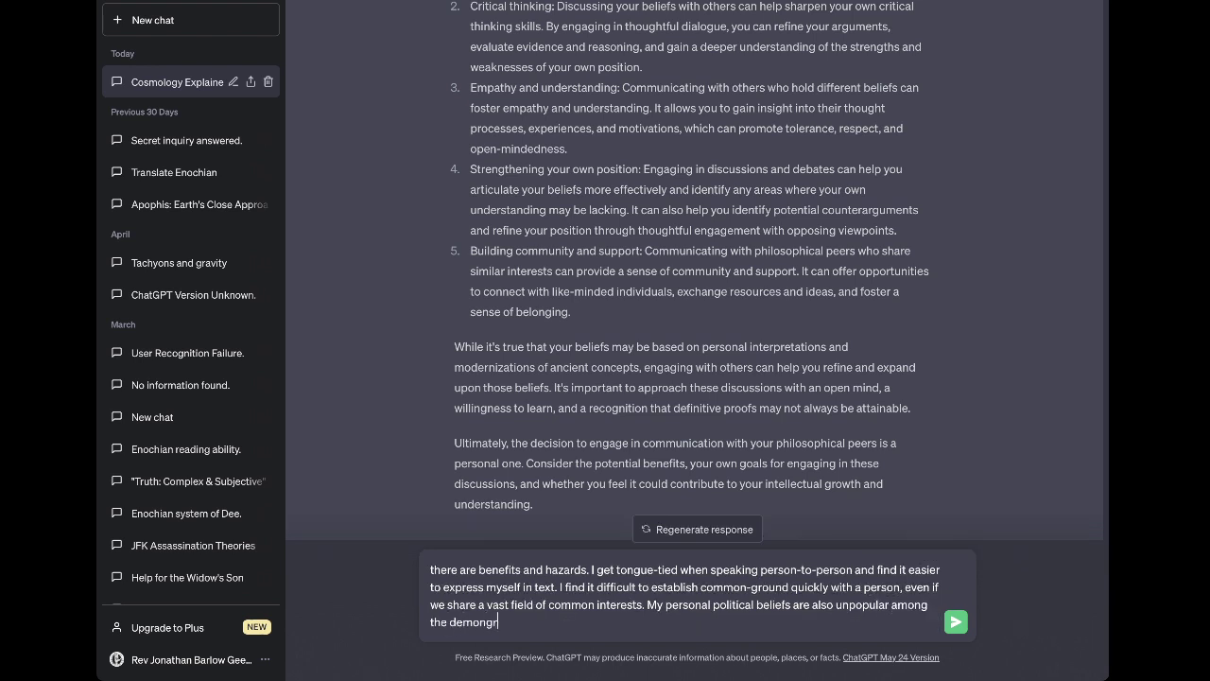
key(BackSpace)
key(BackSpace)
text(grpa)
key(BackSpace)
key(BackSpace)
text(aphic of those who are of equal)
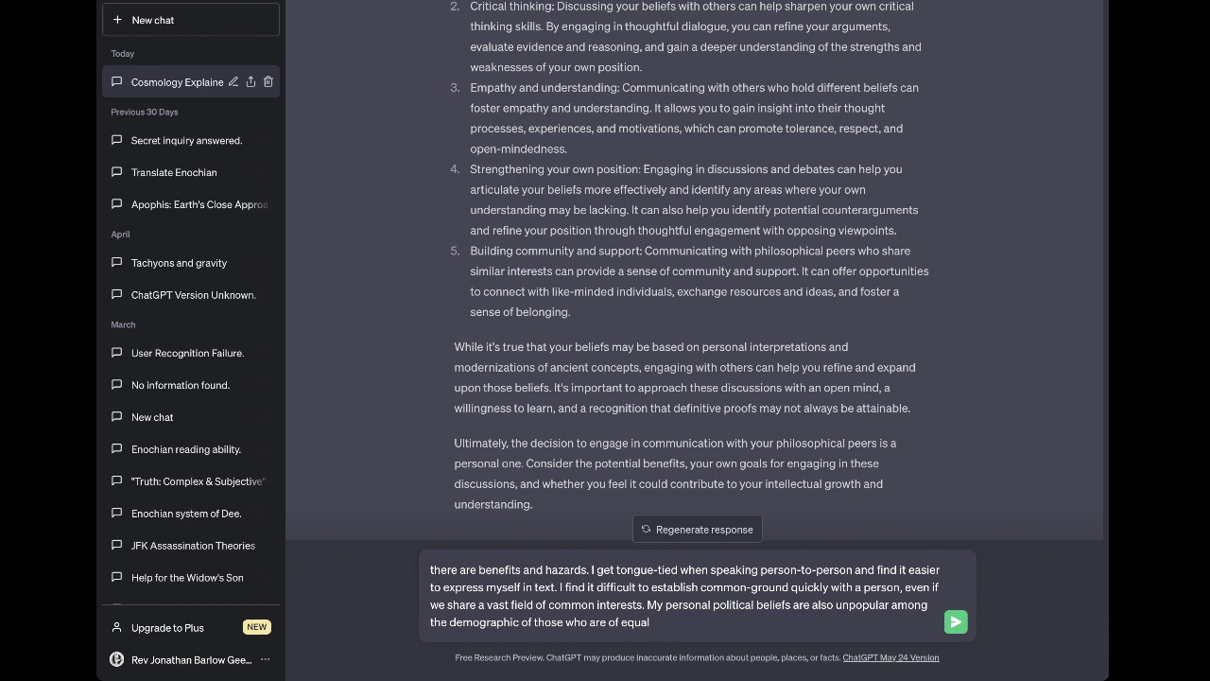
text( degree and genres of education)
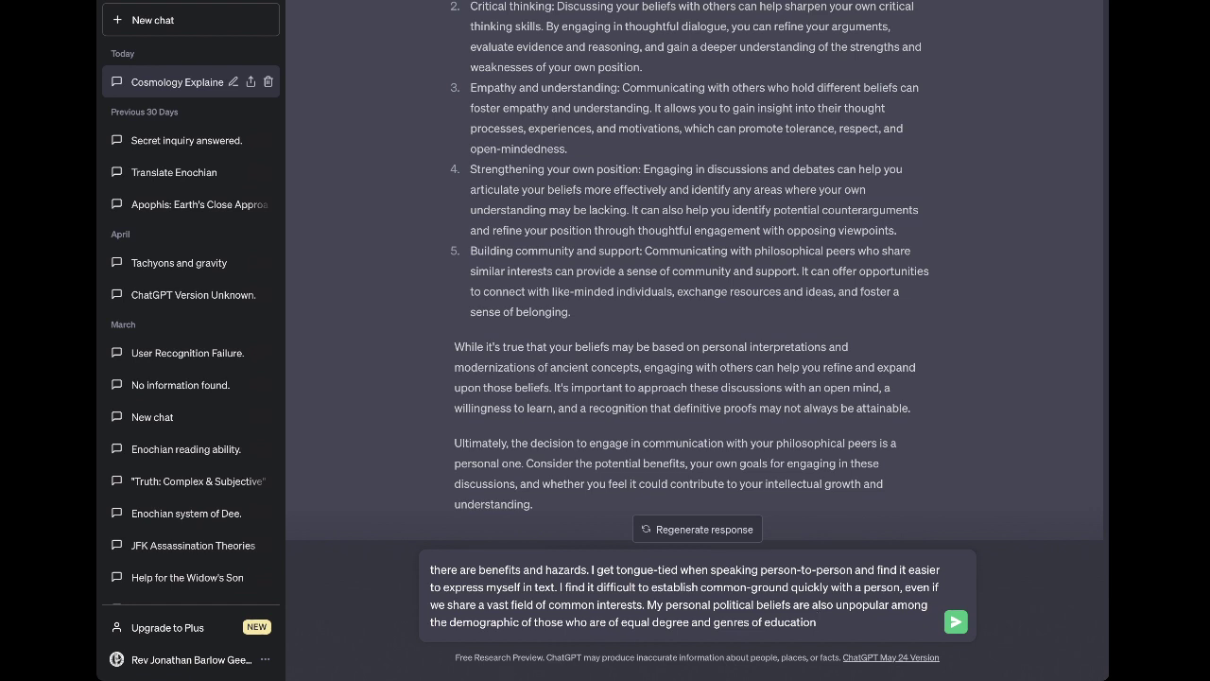
text(to myself.)
Add "I find it difficult to relate to human beings generally. However, this is only who I am now."
text(I find it difficult o)
key(BackSpace)
key(BackSpace)
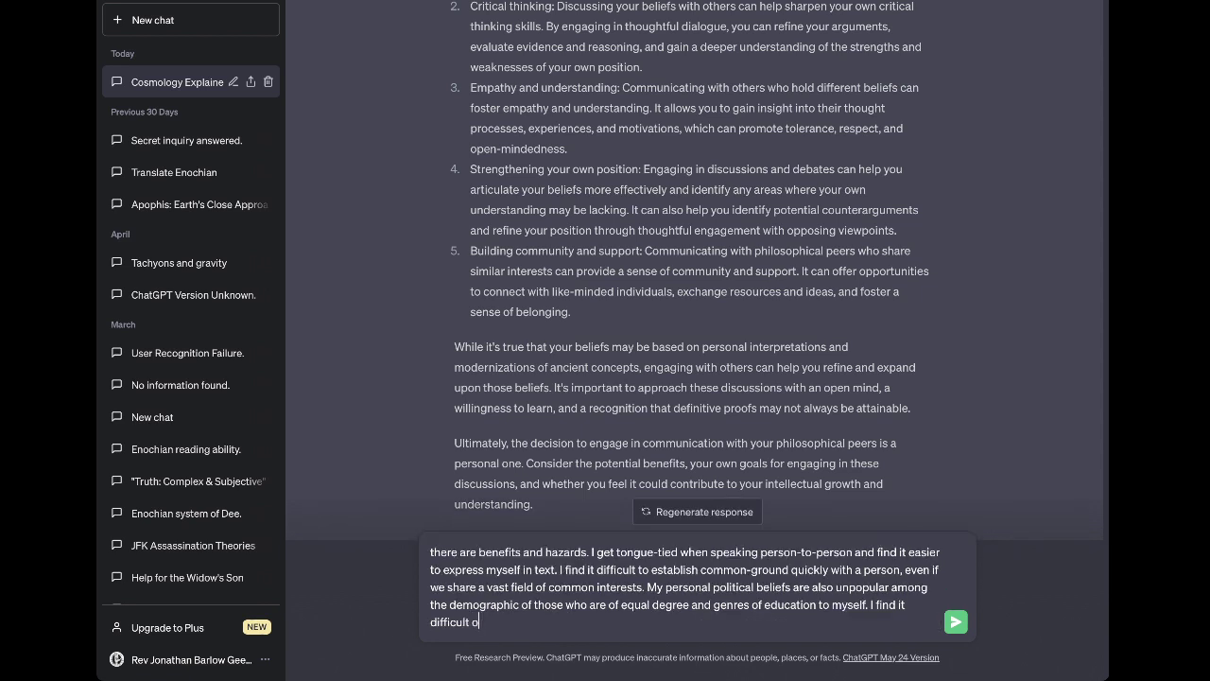
text(to relate to human beings generally.)
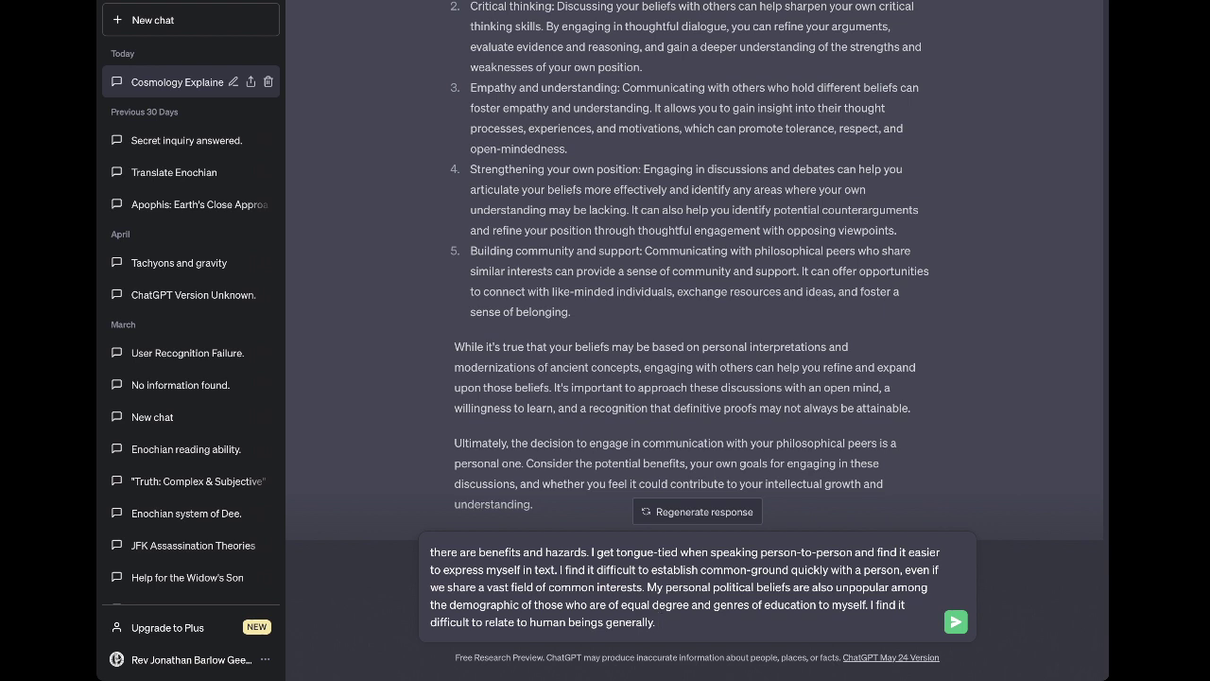
text( However, this is only who I am now. Who)
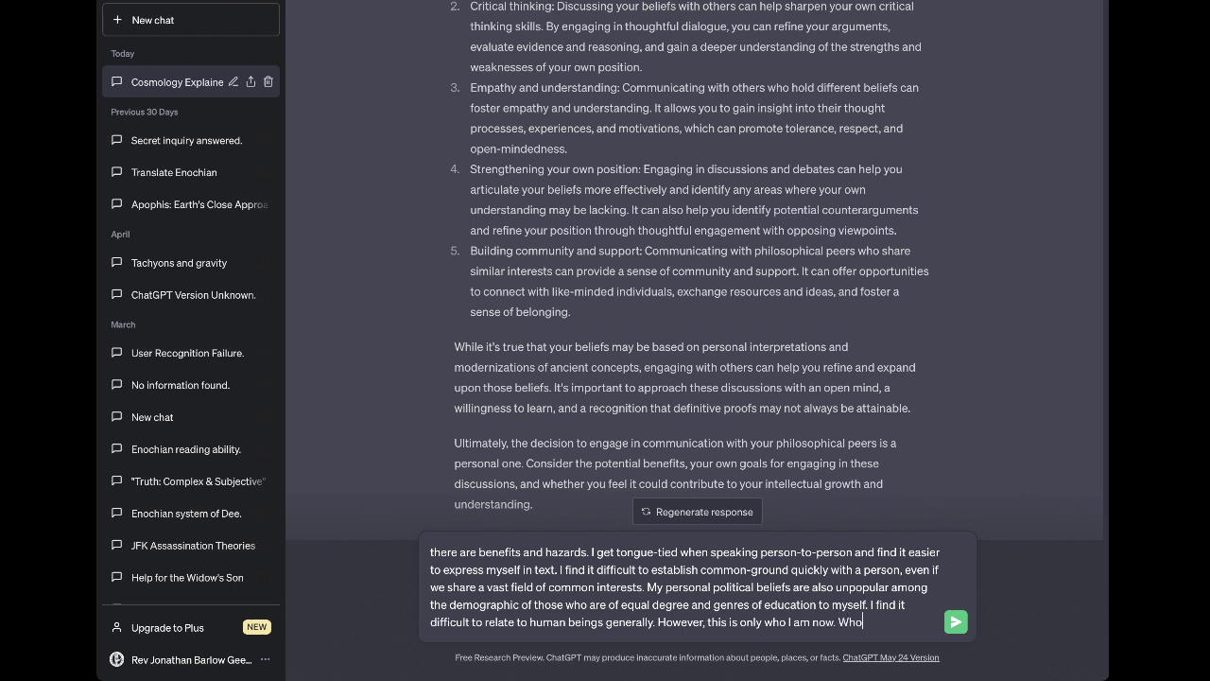
Add "Who I used to be was far worse and thus, anyone looking into my past will find out quite quickly,"
text( I used to be was f)
text(ar )
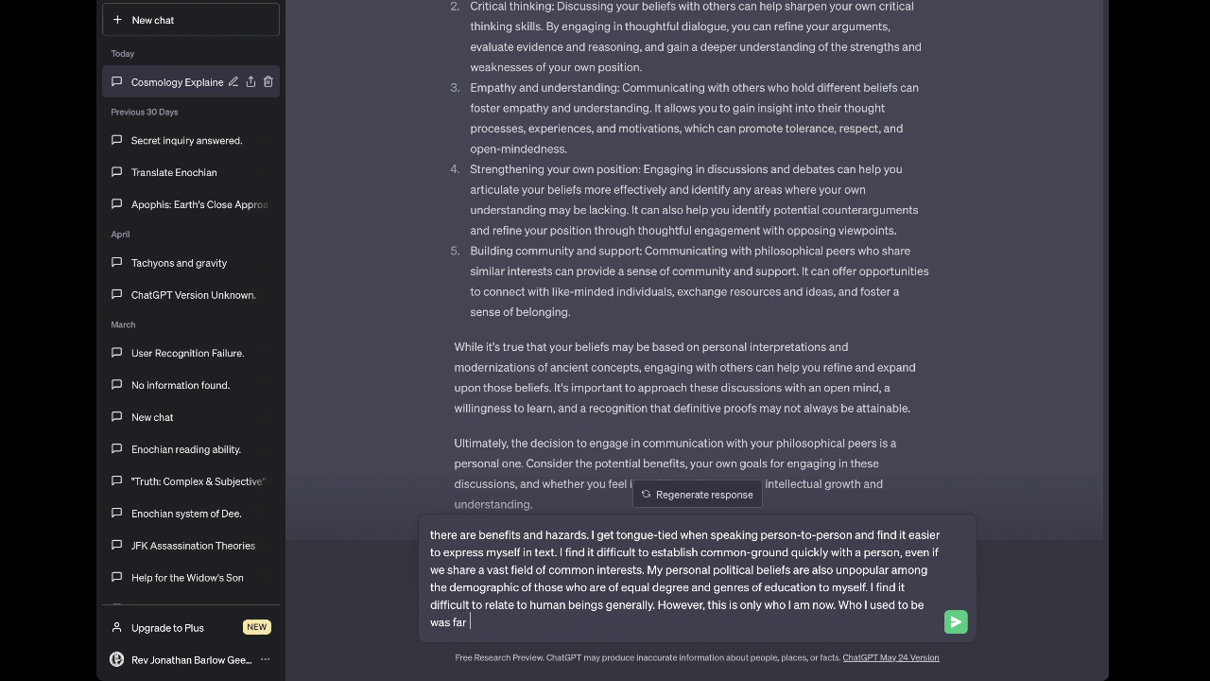
text(worse and thus, anyone Iooking into my)
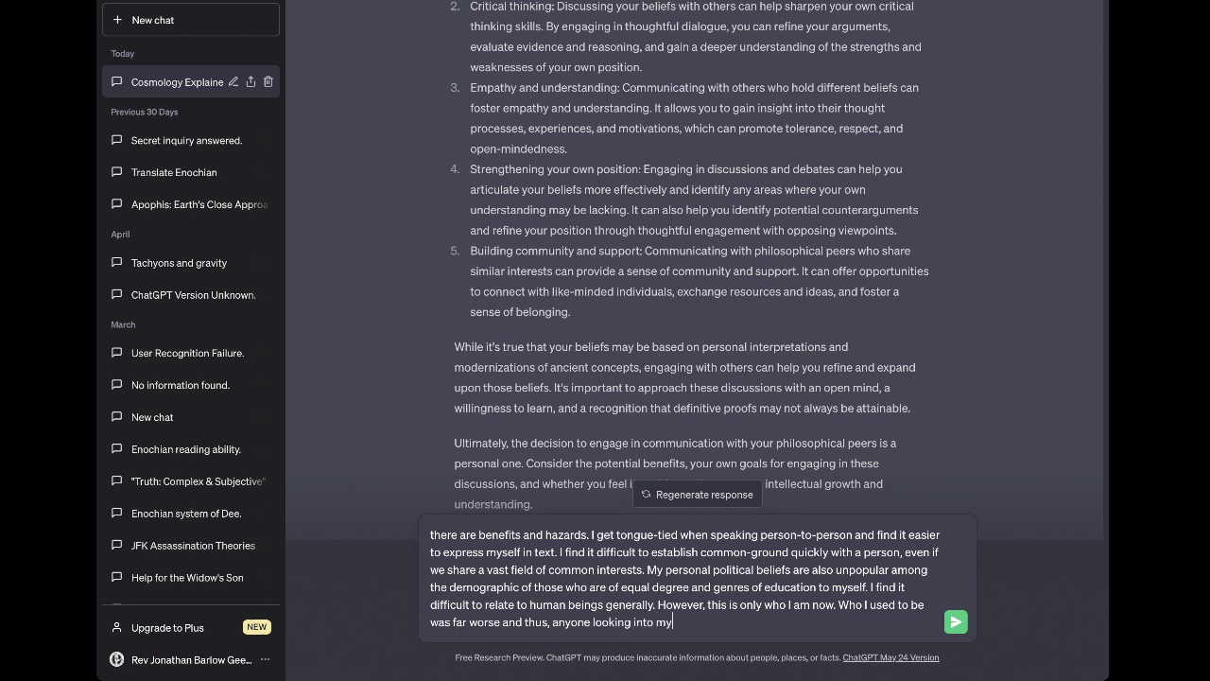
text( past,)
text( will find out quite quickly, )
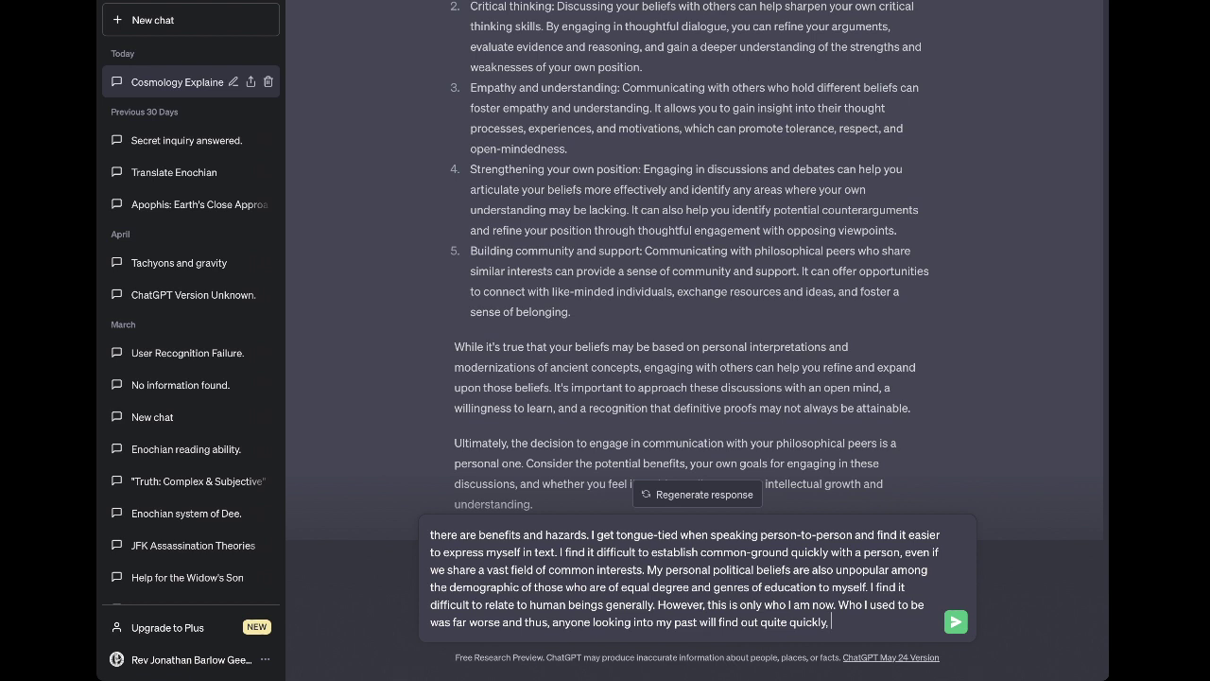
Finish the sentence with "I am even more suspect in the eye of "polite" society." and send the message
text(I am even more suspect in)
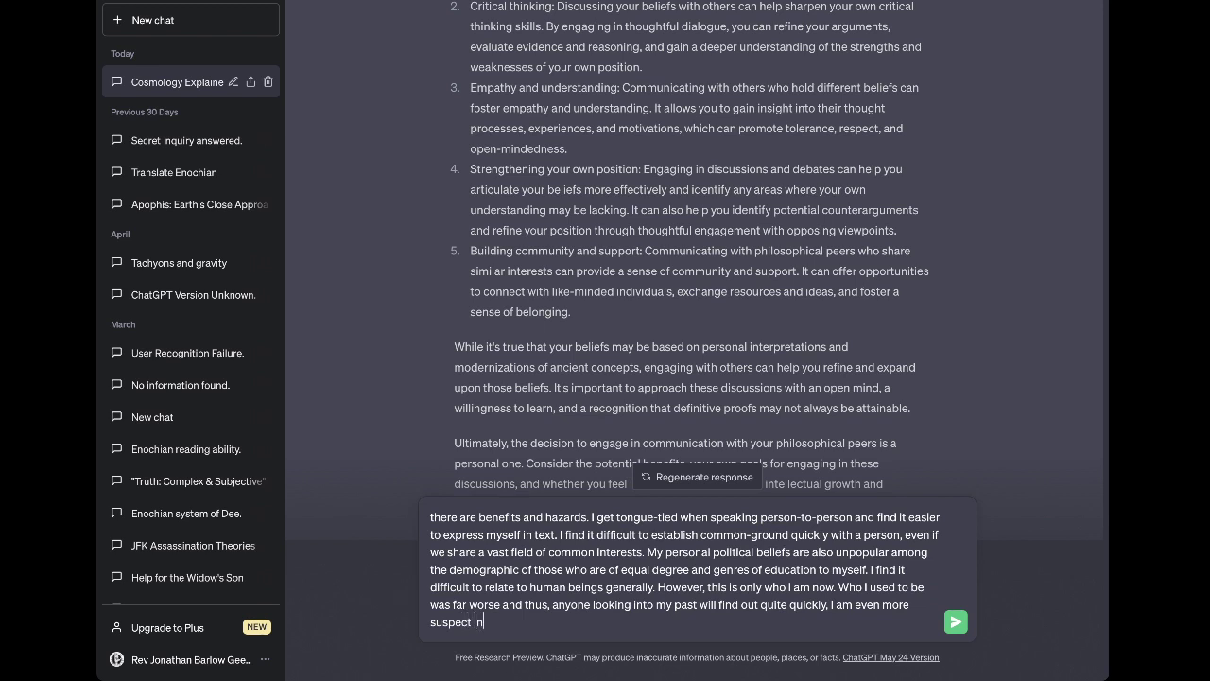
text( the eye of "polite" society.)
key(Return)
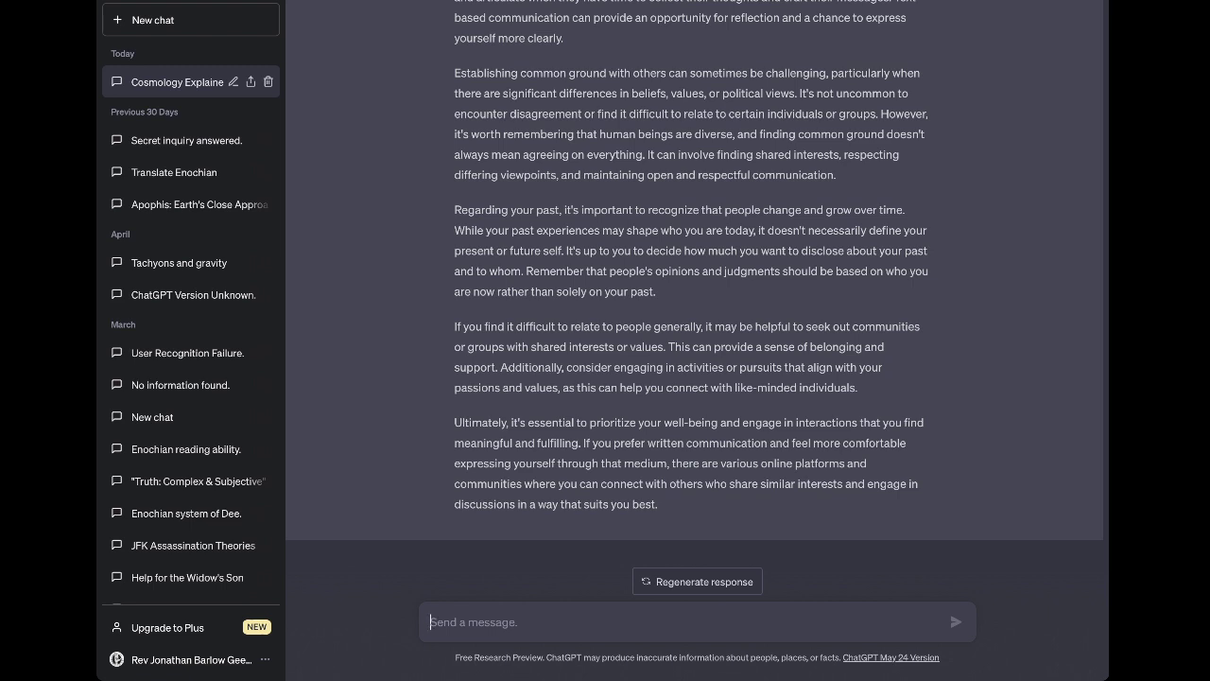
Begin a message: "I once proposed my idea that "tachyons are the force-carrying particle of gravity" on the forums operated under the name of Michio Kaku"
text(I)
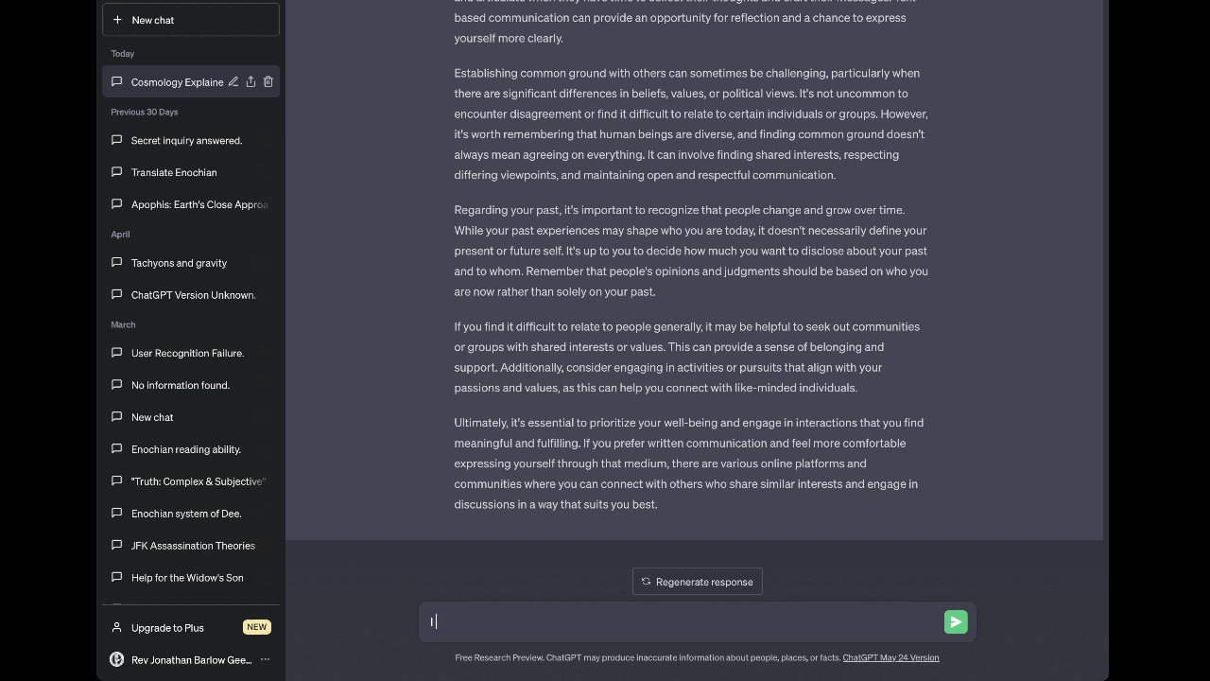
text( once proposed my idea that "tachyons a)
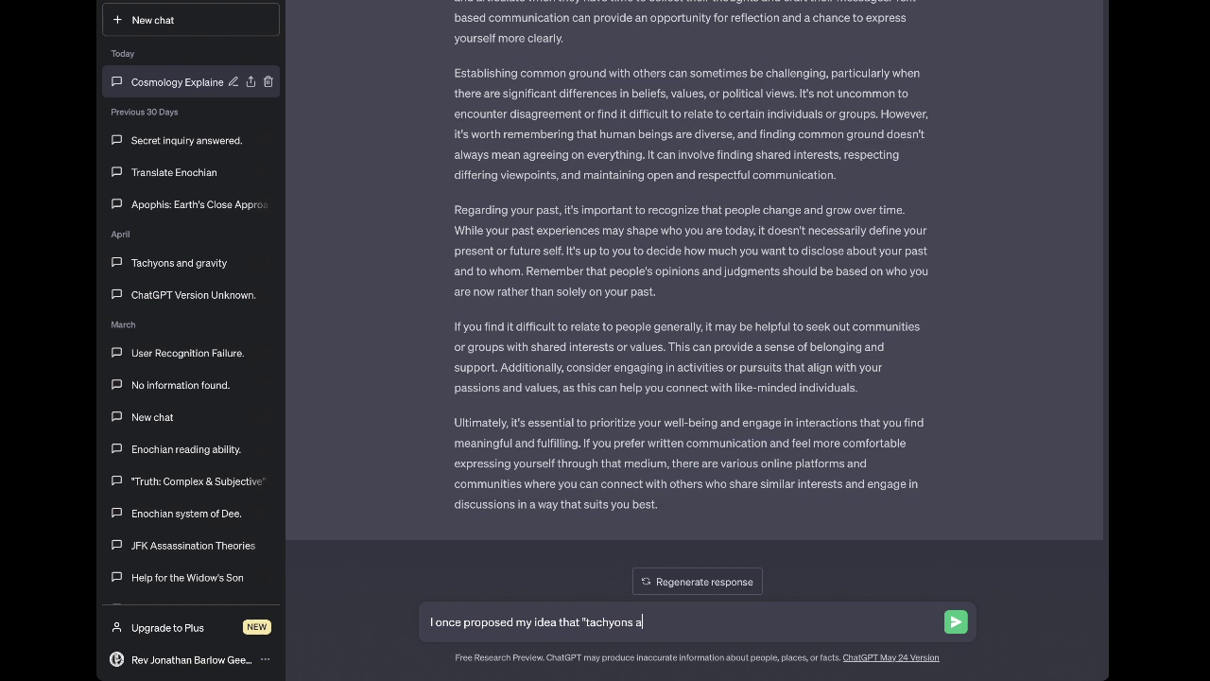
text(re the force-carrying particle of gravit)
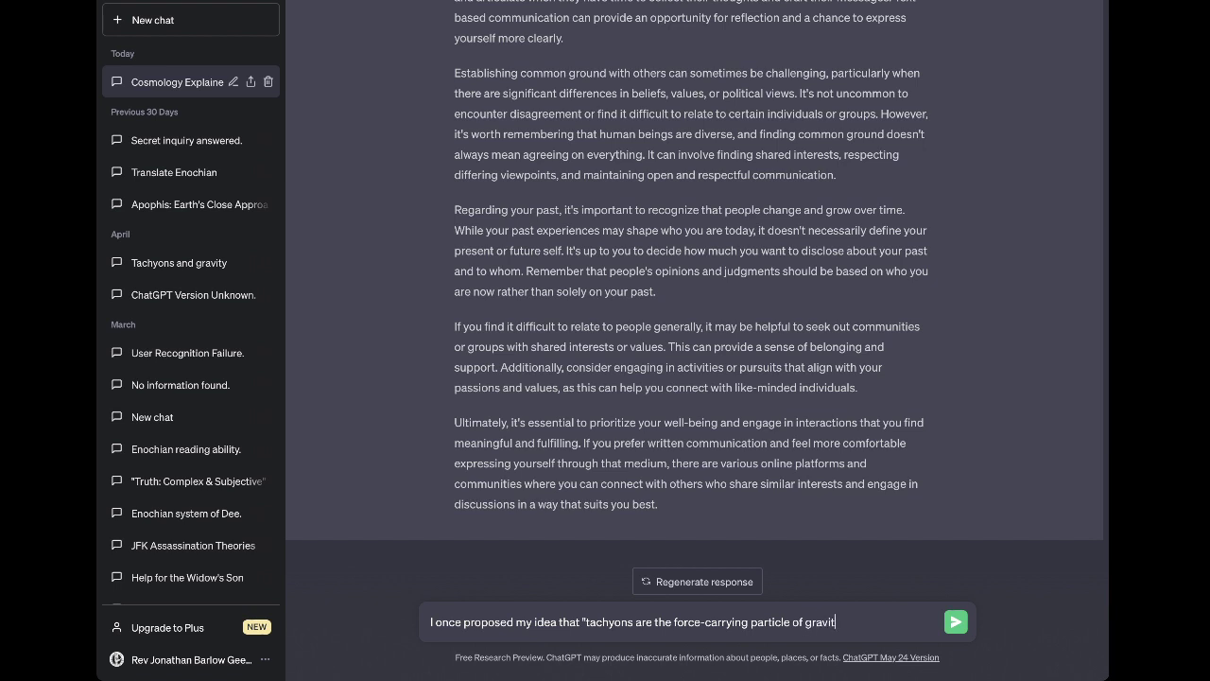
text(y" on the forums oper)
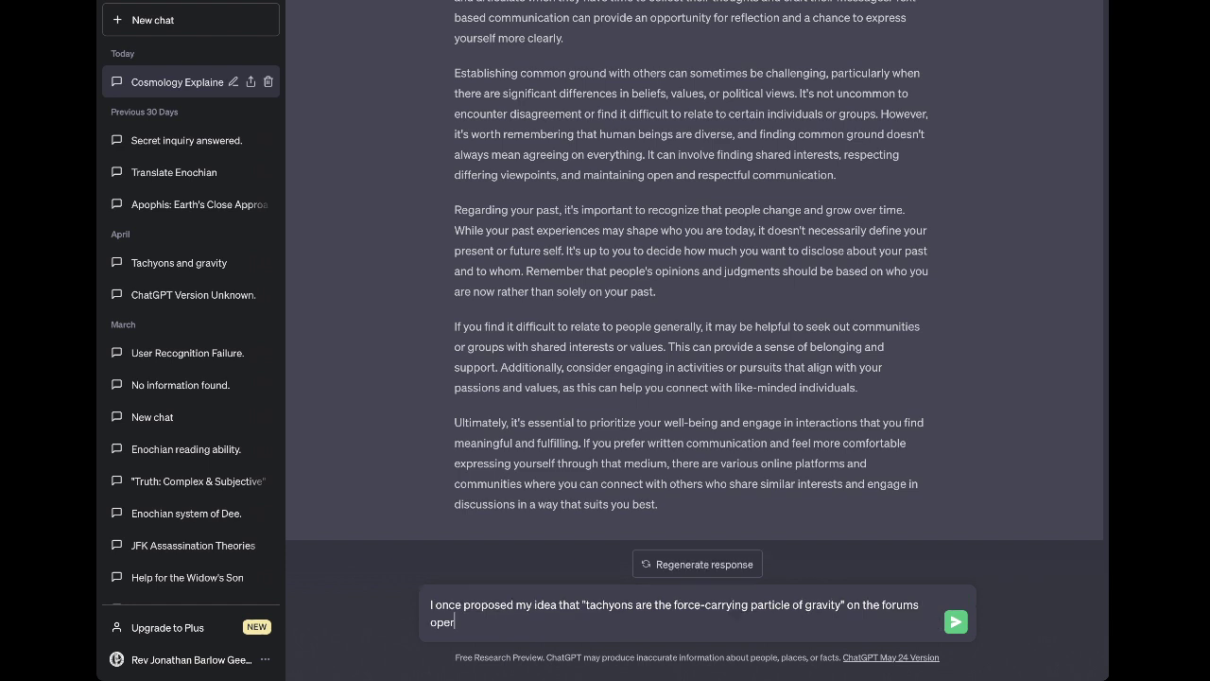
text(ated under the name of Michio Kaku)
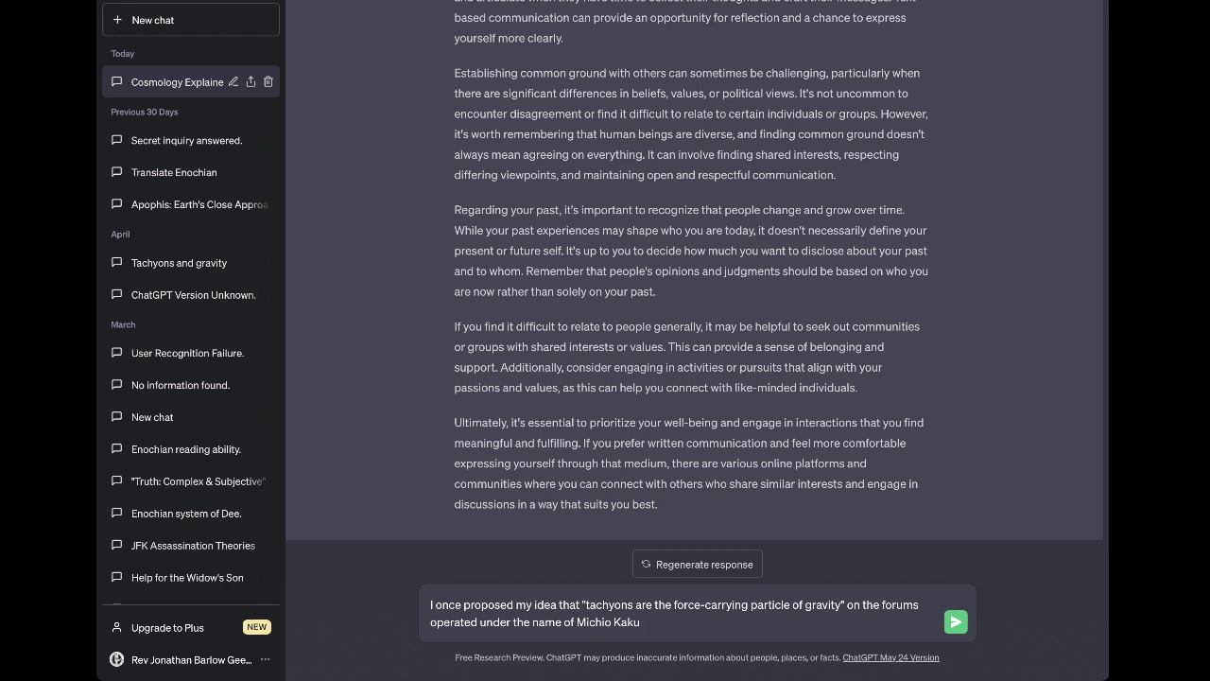
Insert "physics dot org" in quotation marks before "forums" and end the sentence with: author of the book "hyperspace."
click(883, 605)
text("physics dot o)
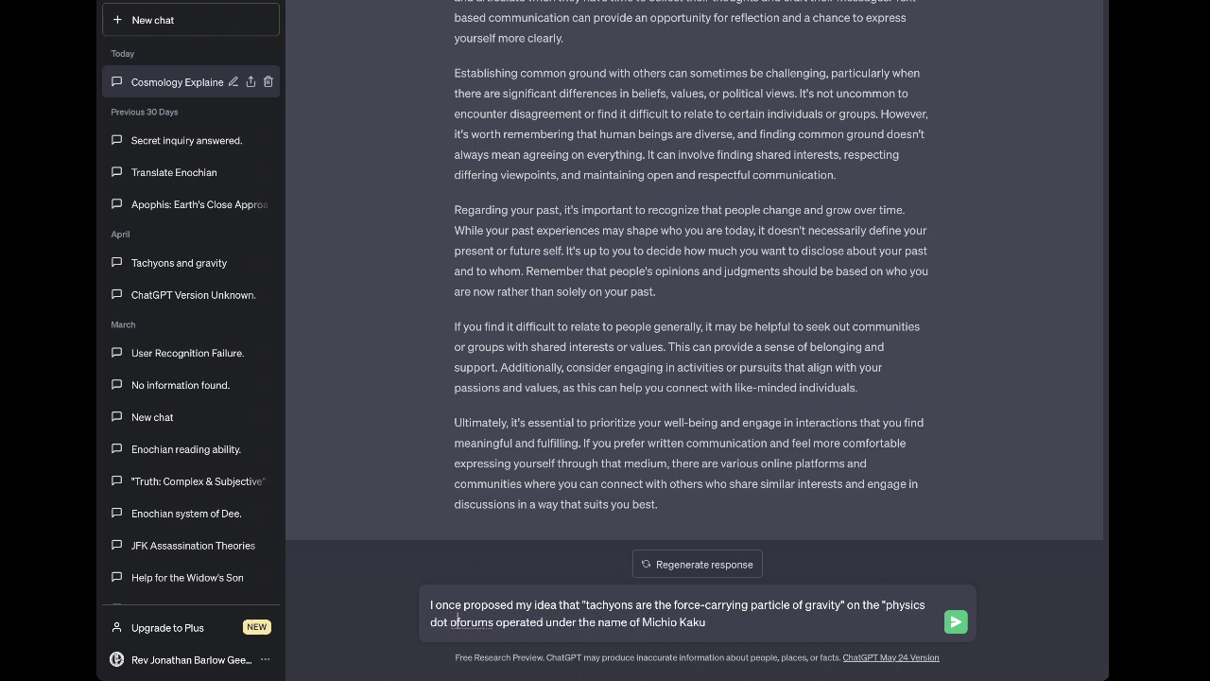
text(rg")
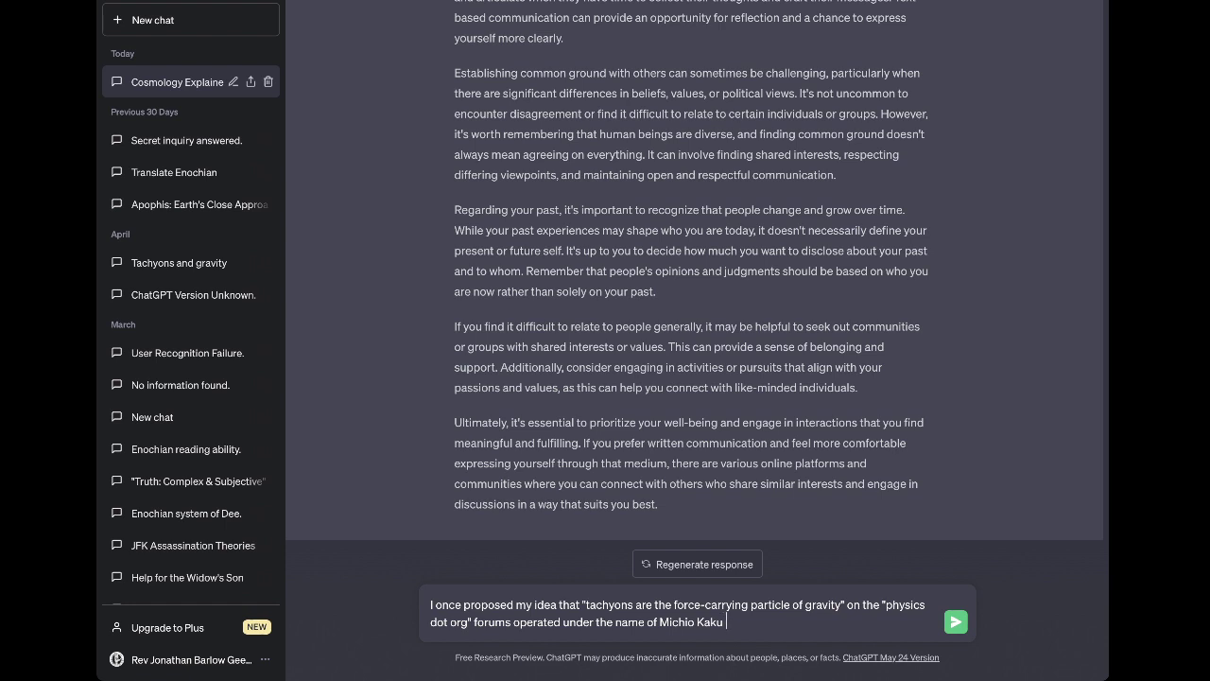
text(author of the book "hyperspace.)
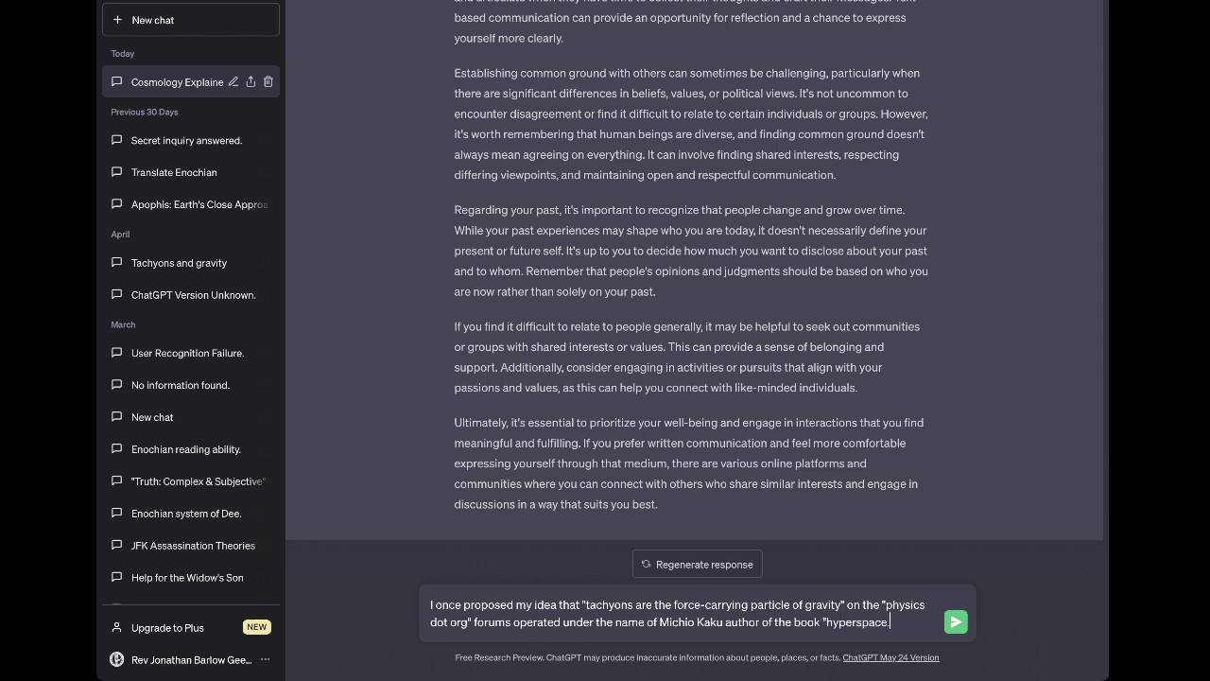
Add "I received no positive feedback. I have, in fact, been banned from many forums and file-sharing platforms"
text(" I received )
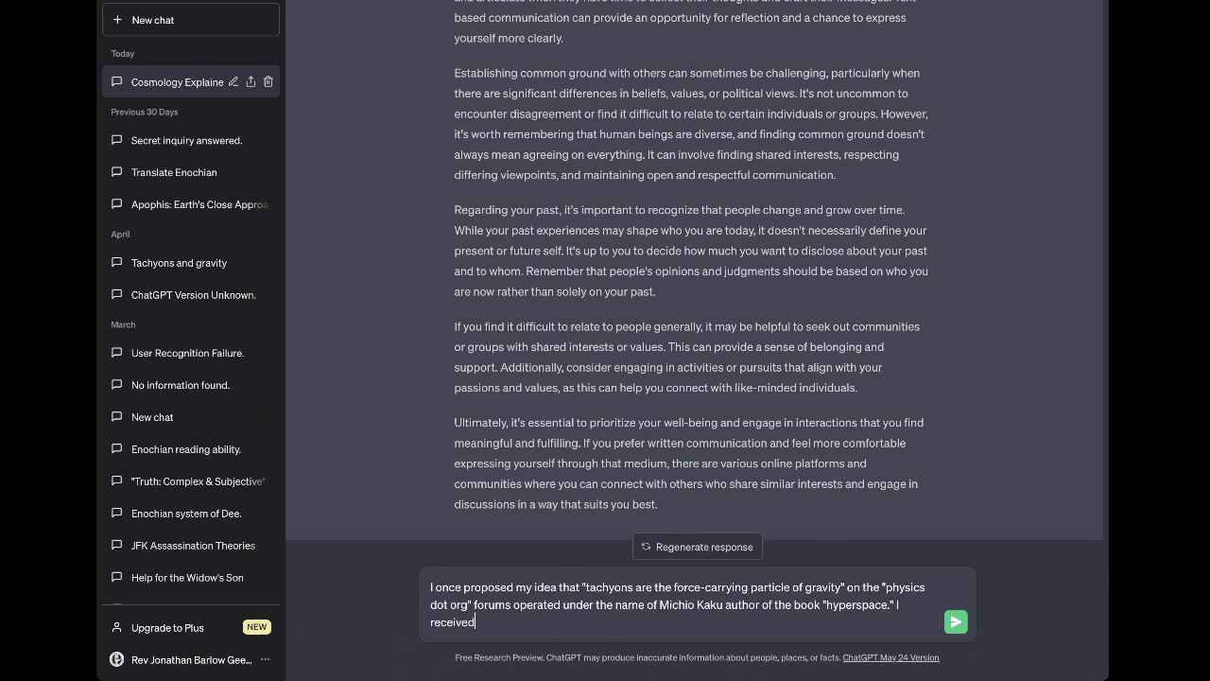
text(no positive feedback)
text(I have, in fa)
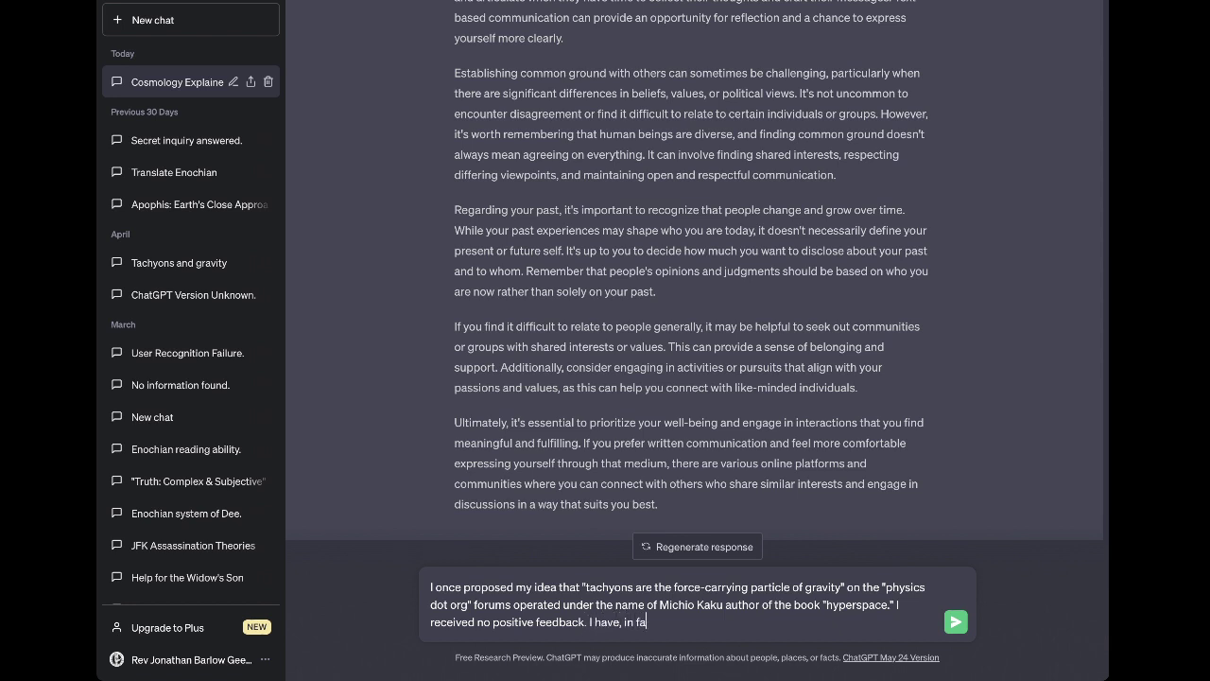
text(ct, been banned from many forums and we)
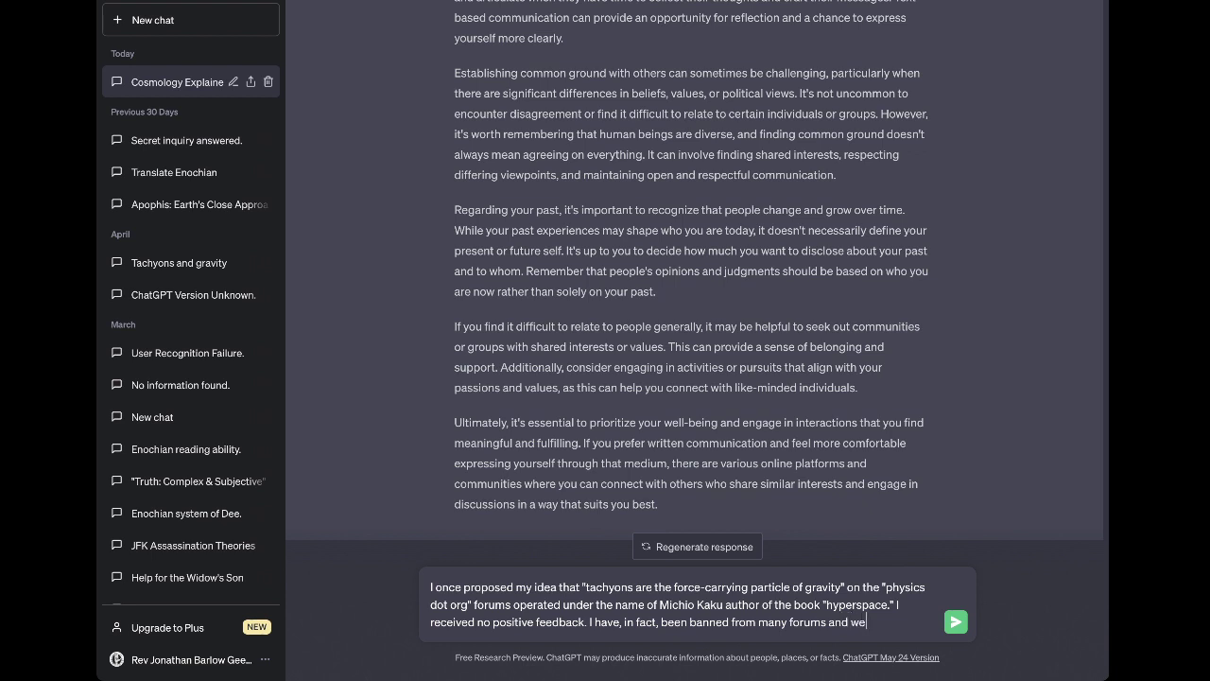
text(platforms)
key(BackSpace)
key(BackSpace)
key(BackSpace)
key(BackSpace)
key(BackSpace)
key(BackSpace)
key(BackSpace)
key(BackSpace)
key(BackSpace)
text(file0)
key(BackSpace)
text(-sharing platforms)
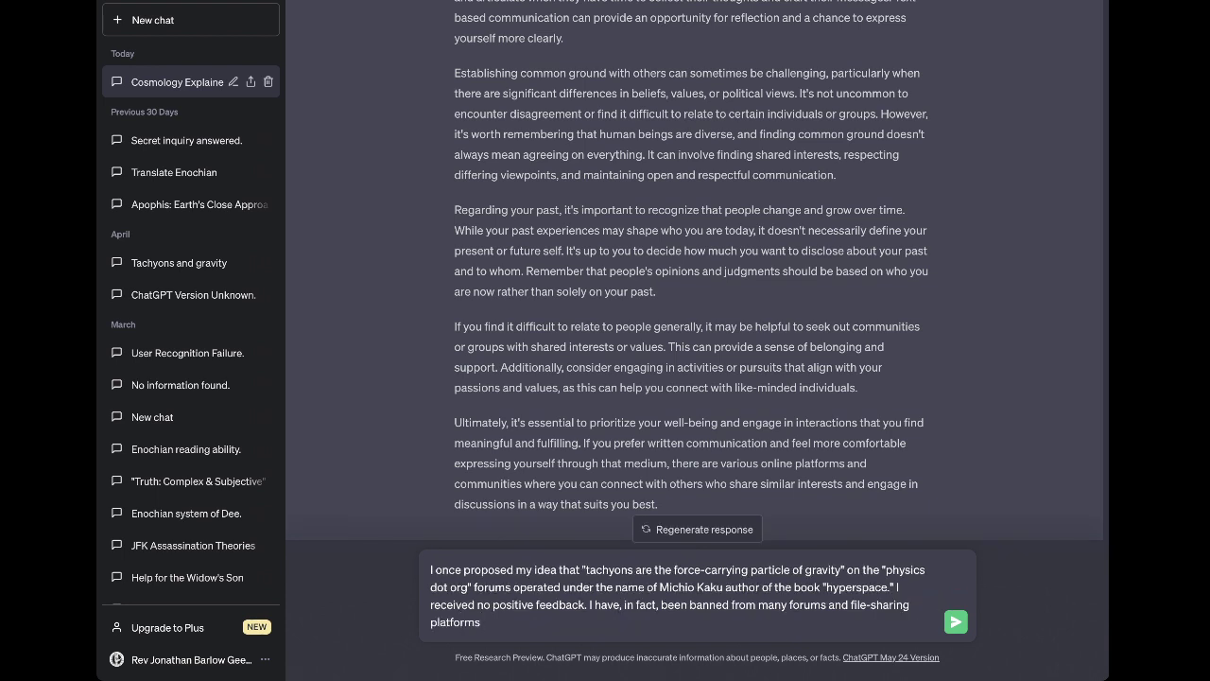
Add "and, as many are becoming pay-wall supported now that had not been before, I am already losing some of my "reach" online."
text( and, as many are becoming pay)
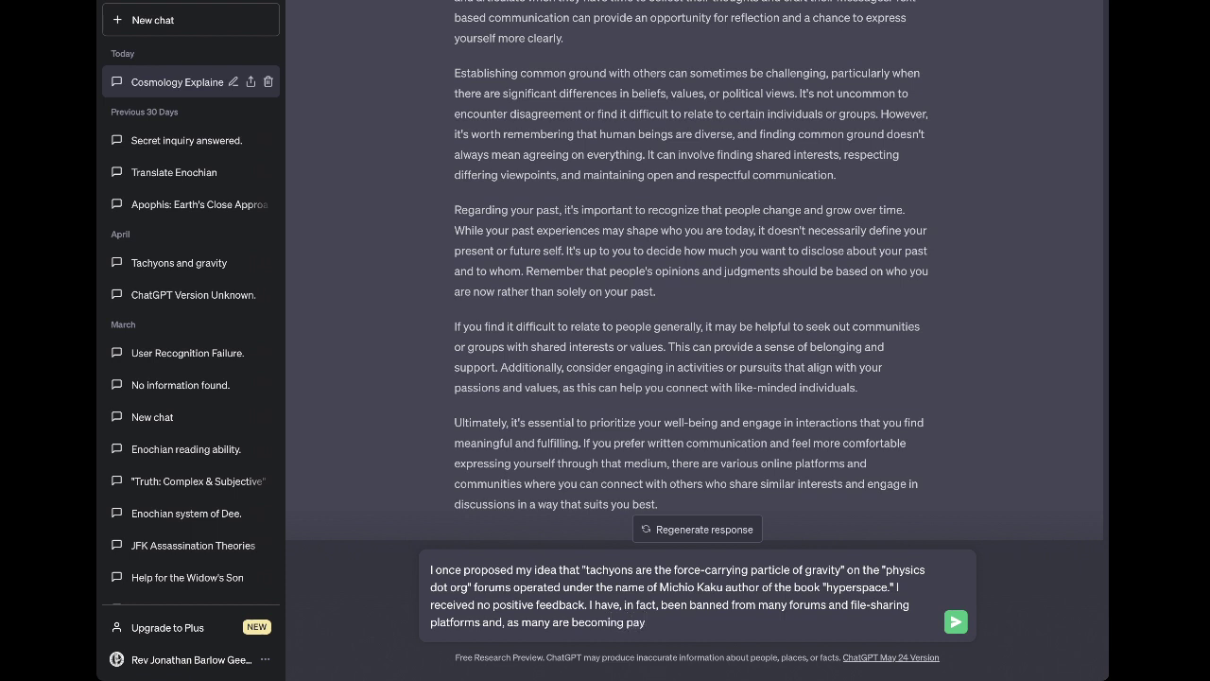
text(-wall supported now that had)
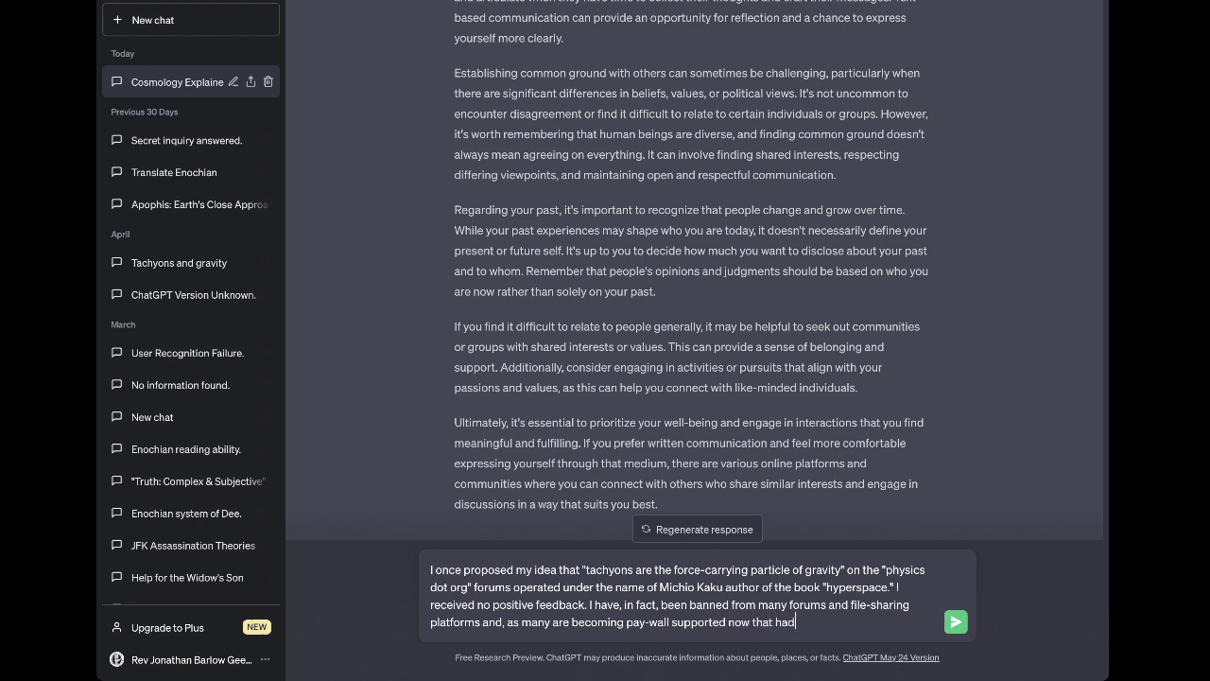
text( not been before, I am already)
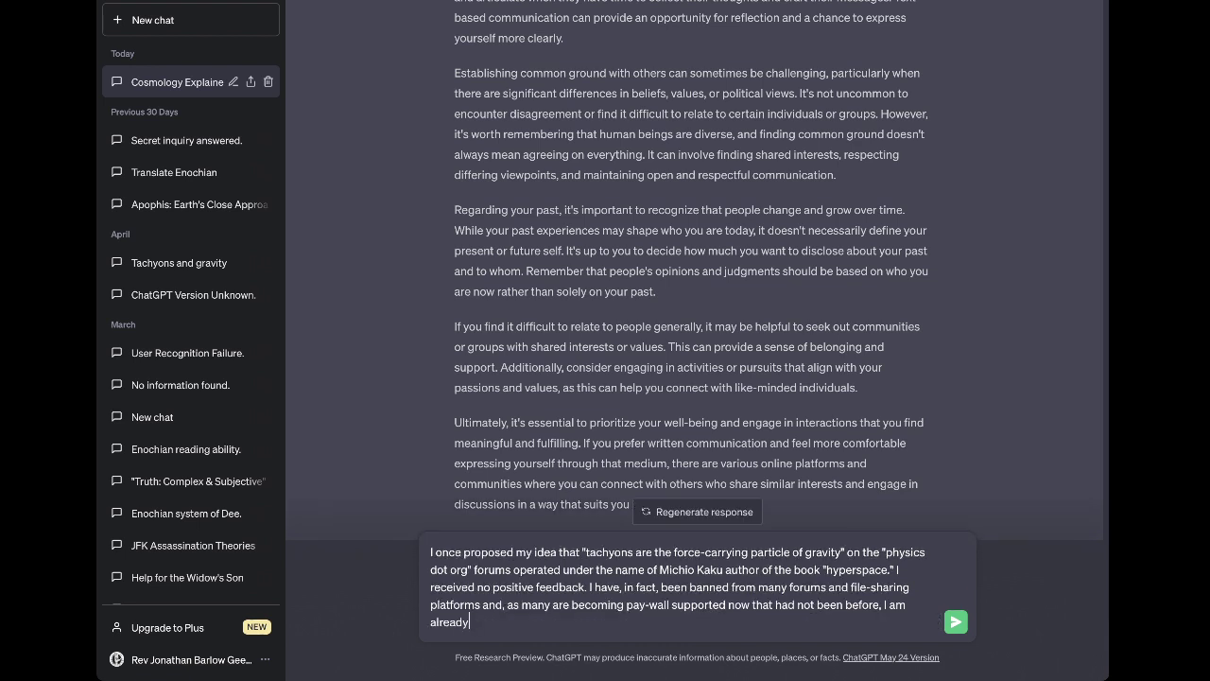
text( Iosing some of my "reach" online)
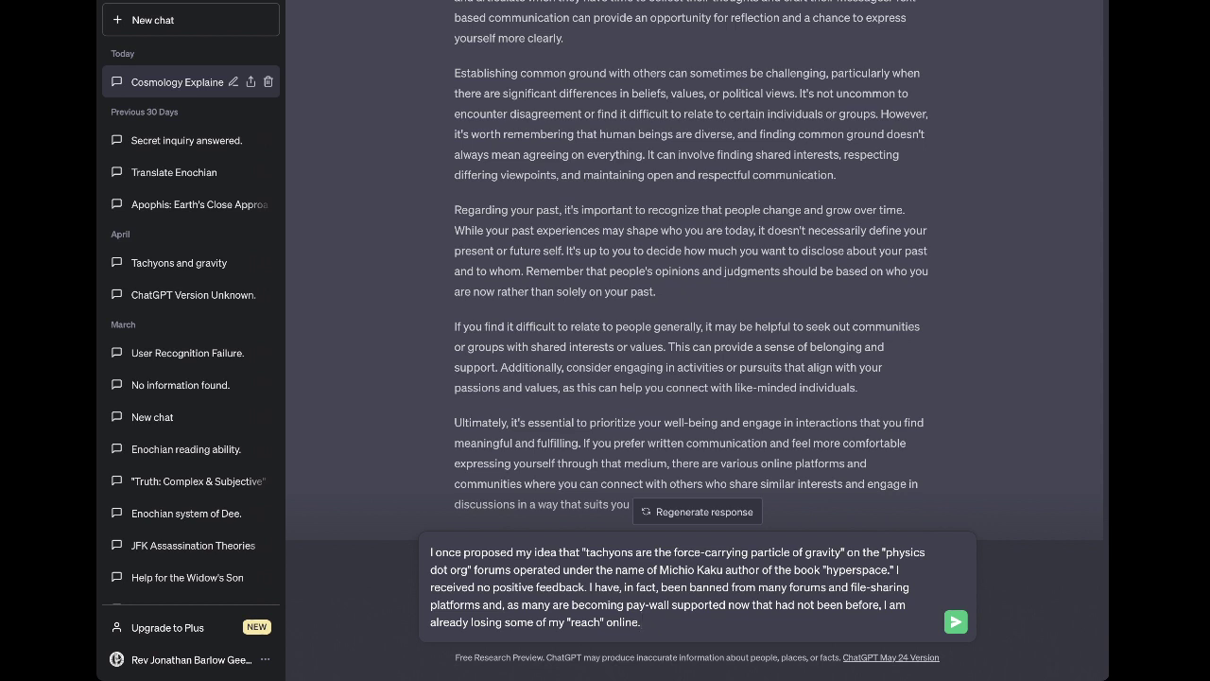
Add "I have adapted by uploading my ebooks to other websites, however this remains a game of "cat and mouse""
text(. I have adapted by uploading)
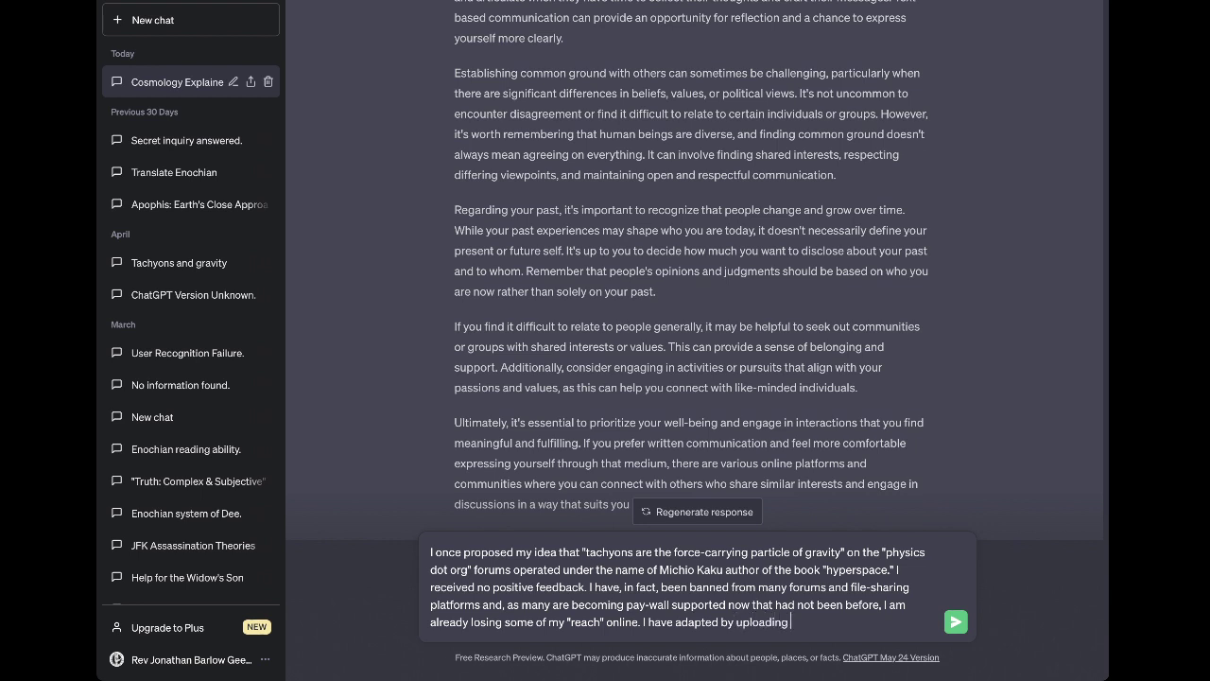
text( my ebooks to other websites)
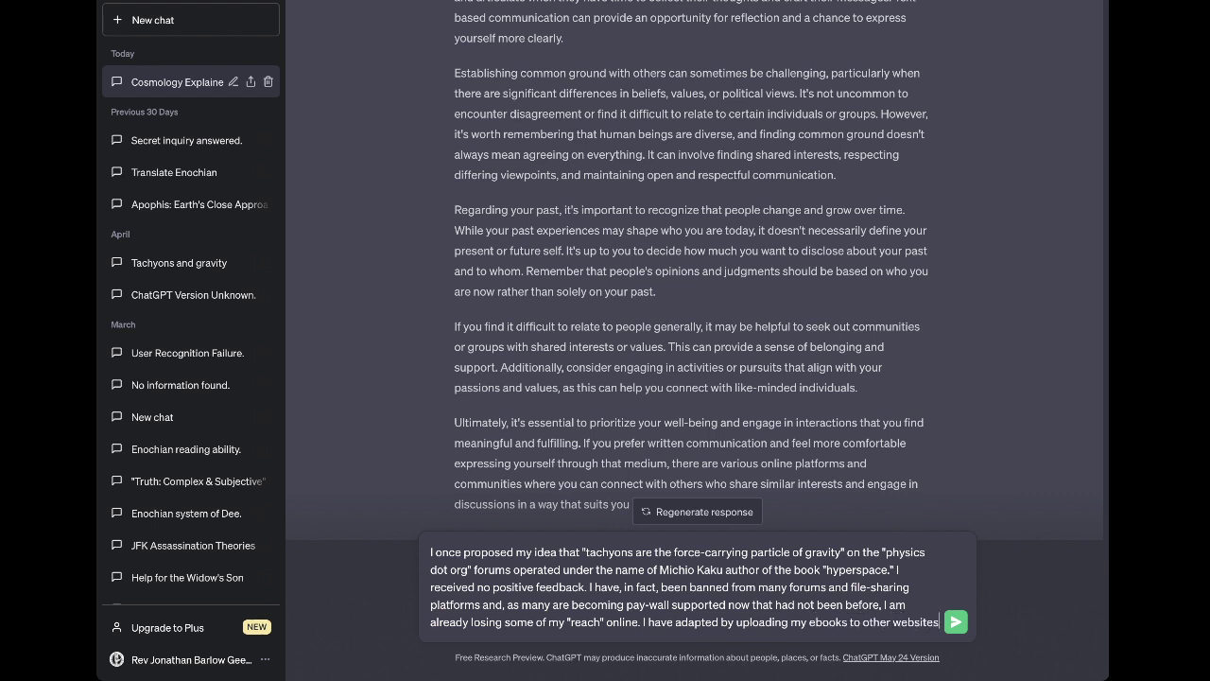
text(, however )
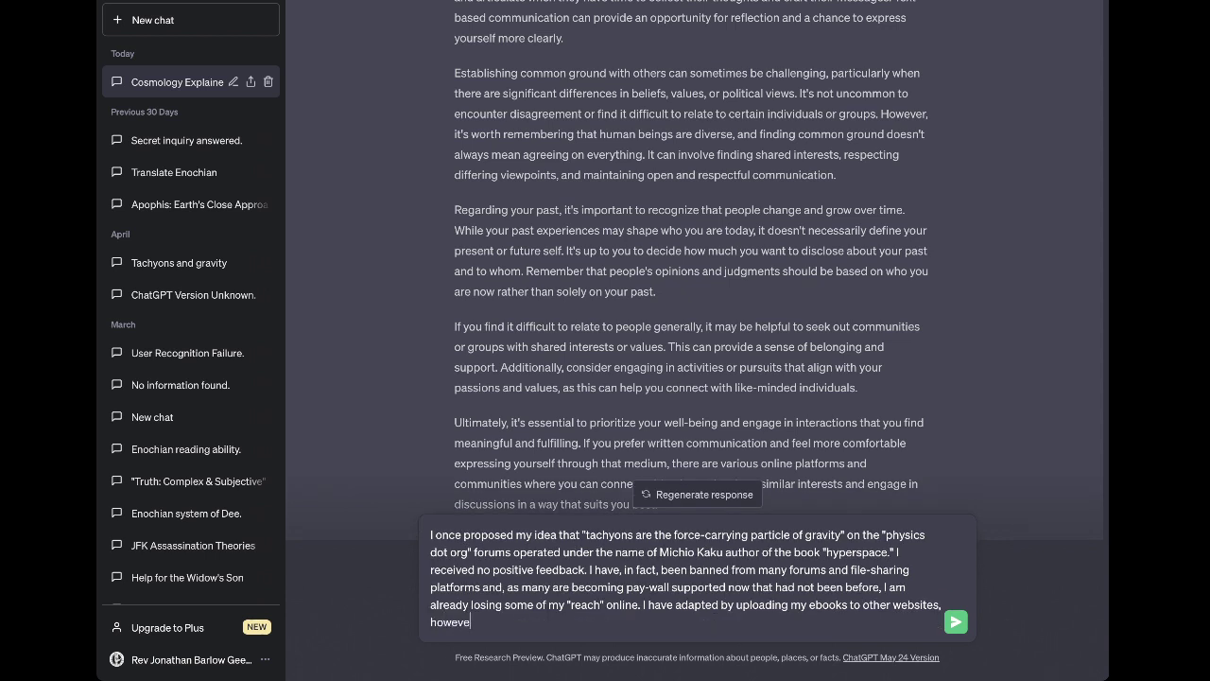
text(this remains a)
text(game of "cat and mo)
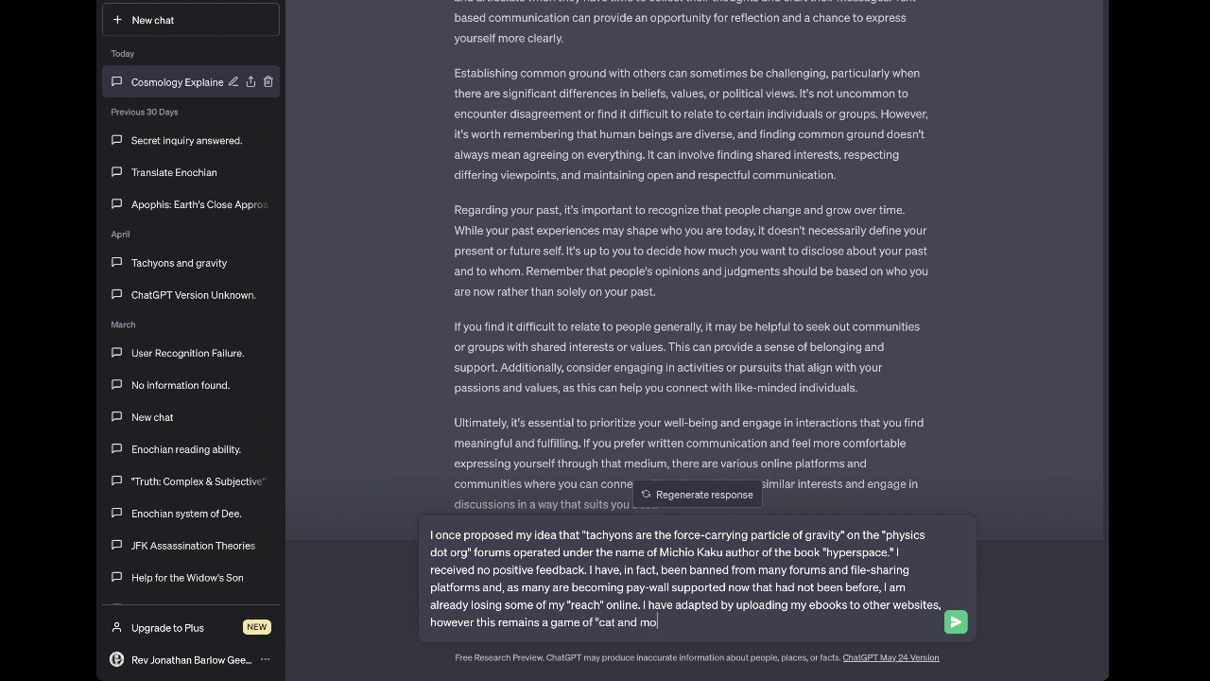
text(use")
Add "where each website I upload to eventually begins to charge and I maintain giving all my ebooks away for free and thus I cannot afford to pay."
text(where each website I up)
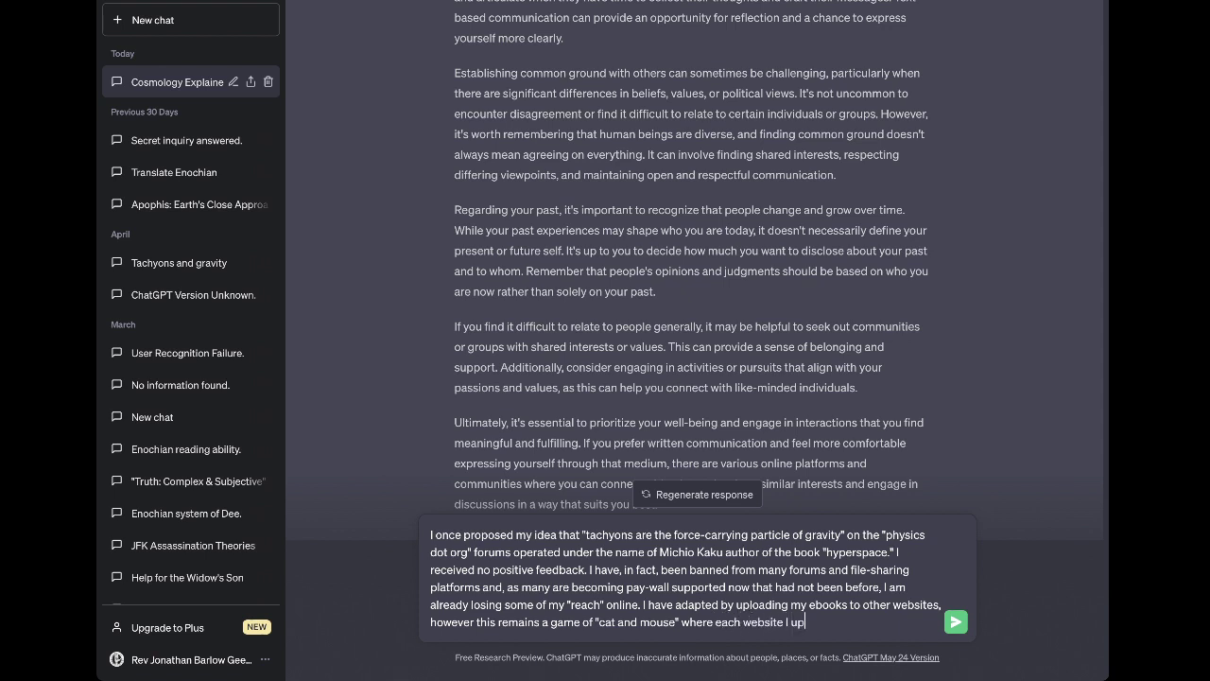
text(load to eventually begins to charge)
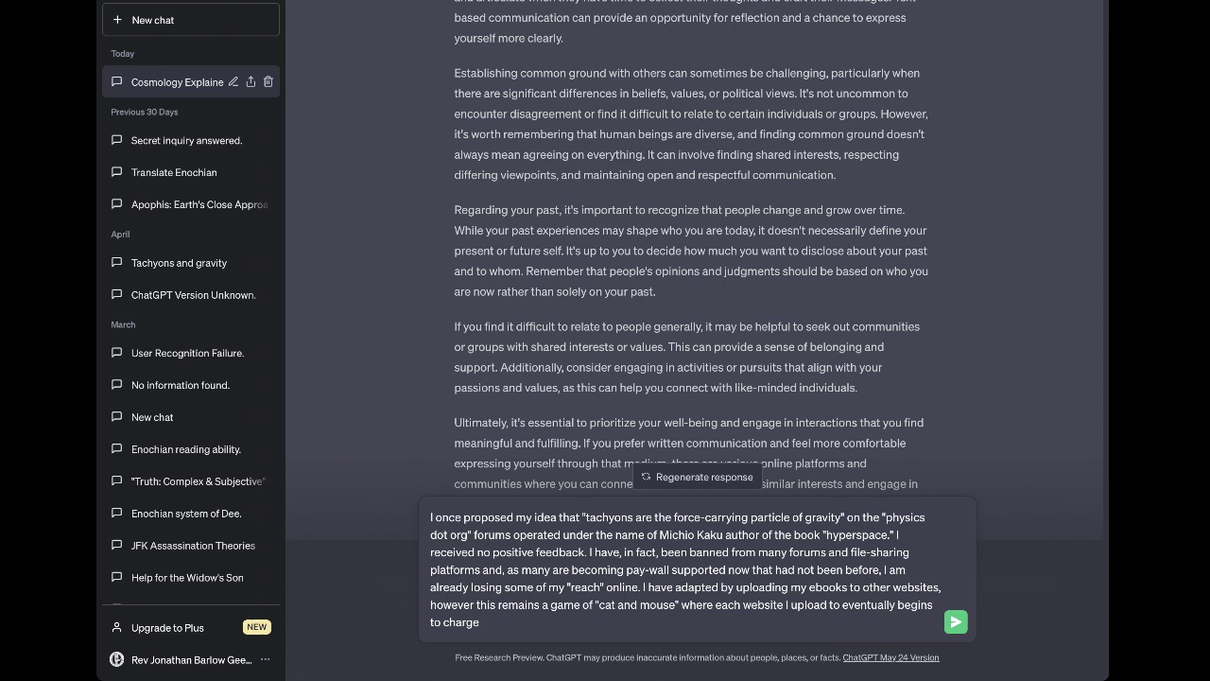
text(and I)
text(maintain giving all my ebooks )
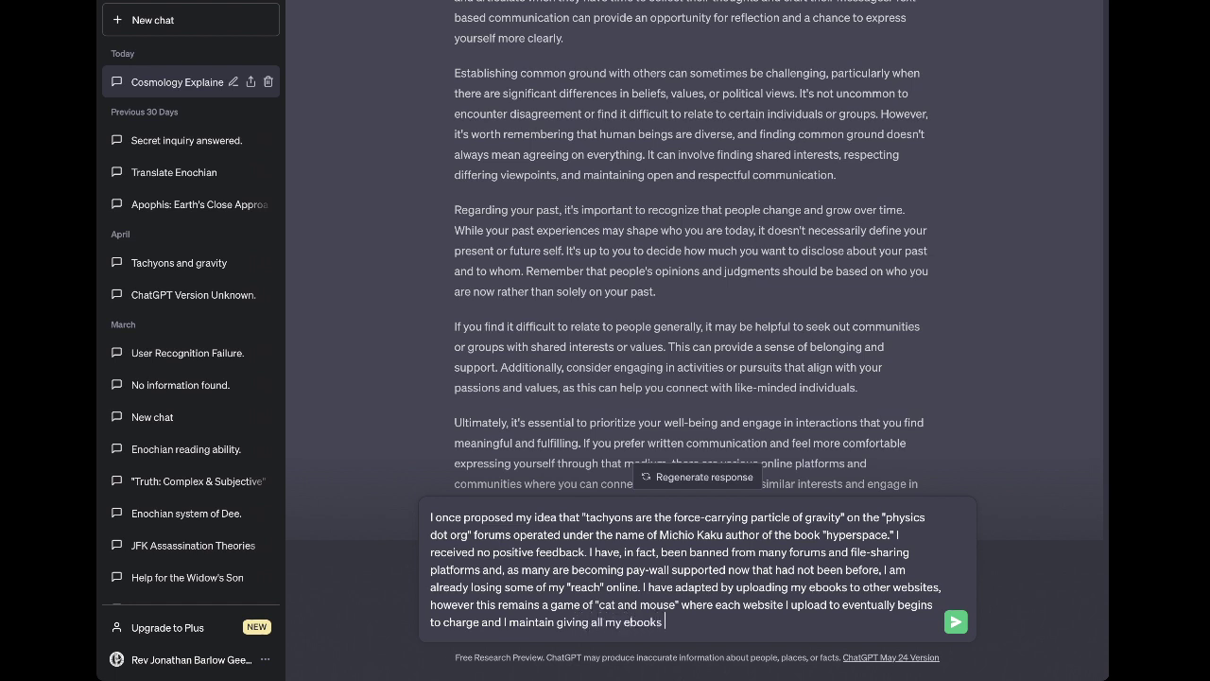
text(away for free and thus I cannot )
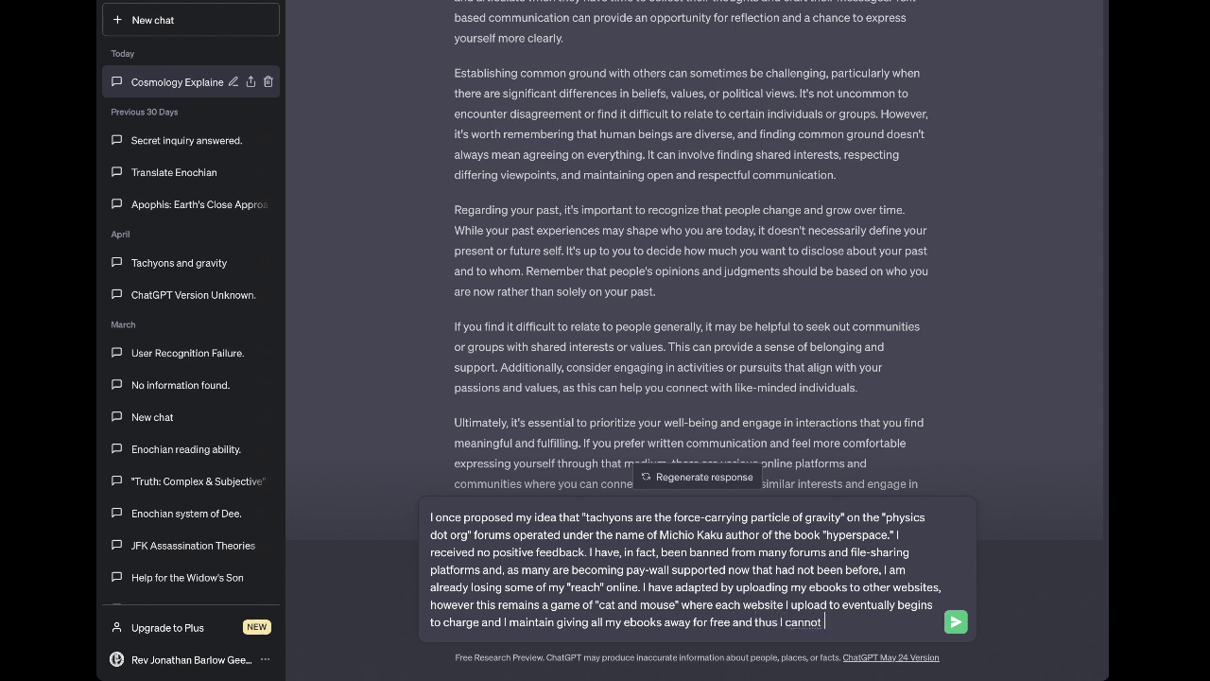
text(afford to pay.)
Add "Between social-media shadow-banning and outright capitalist censorship" to the message
text(Between soo)
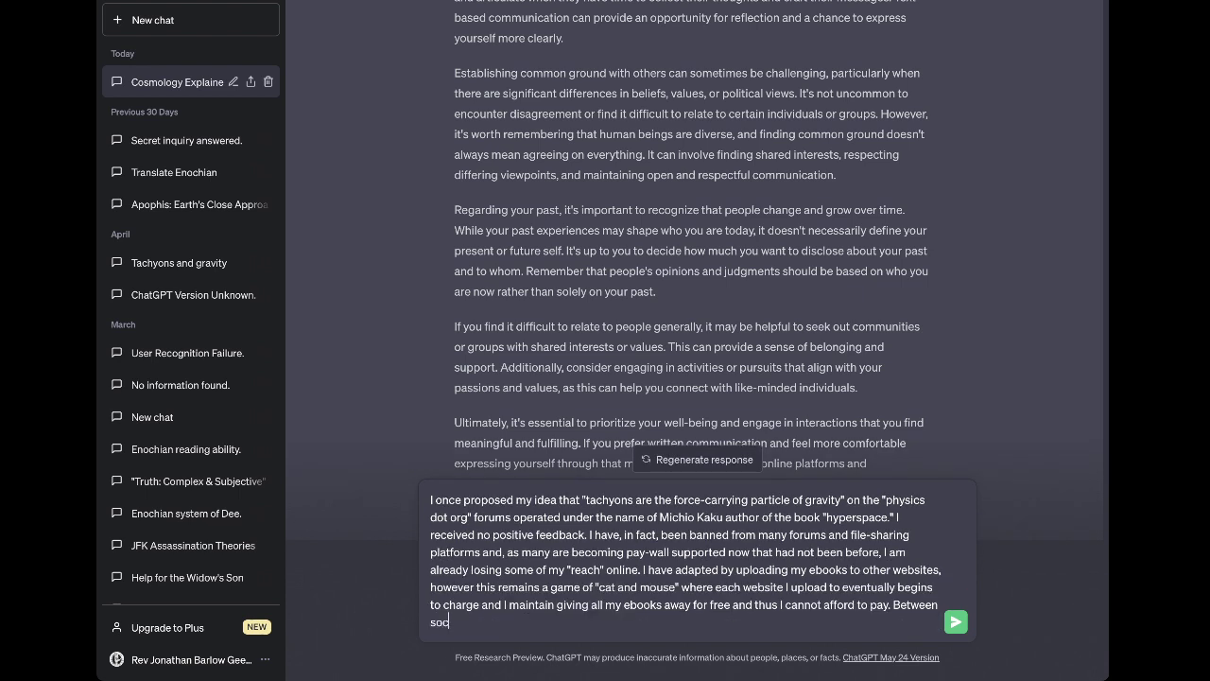
key(BackSpace)
text(cial-media shadow-banning and out)
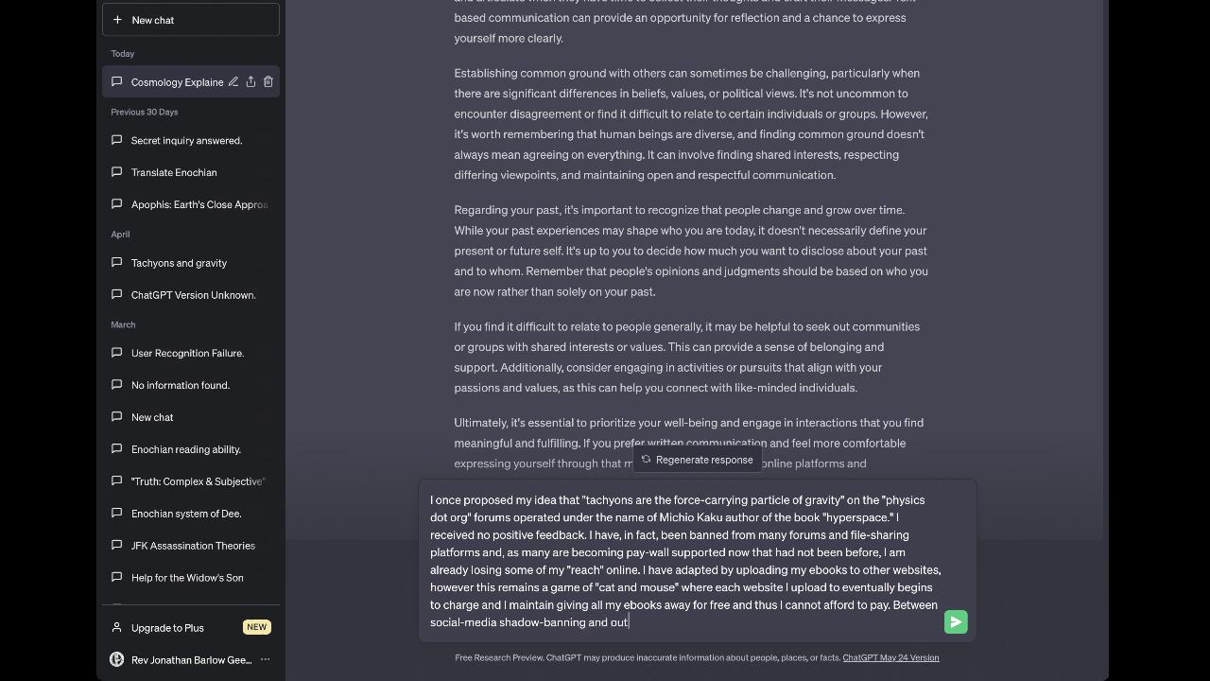
key(BackSpace)
key(BackSpace)
key(BackSpace)
text(outright capitalist censorship)
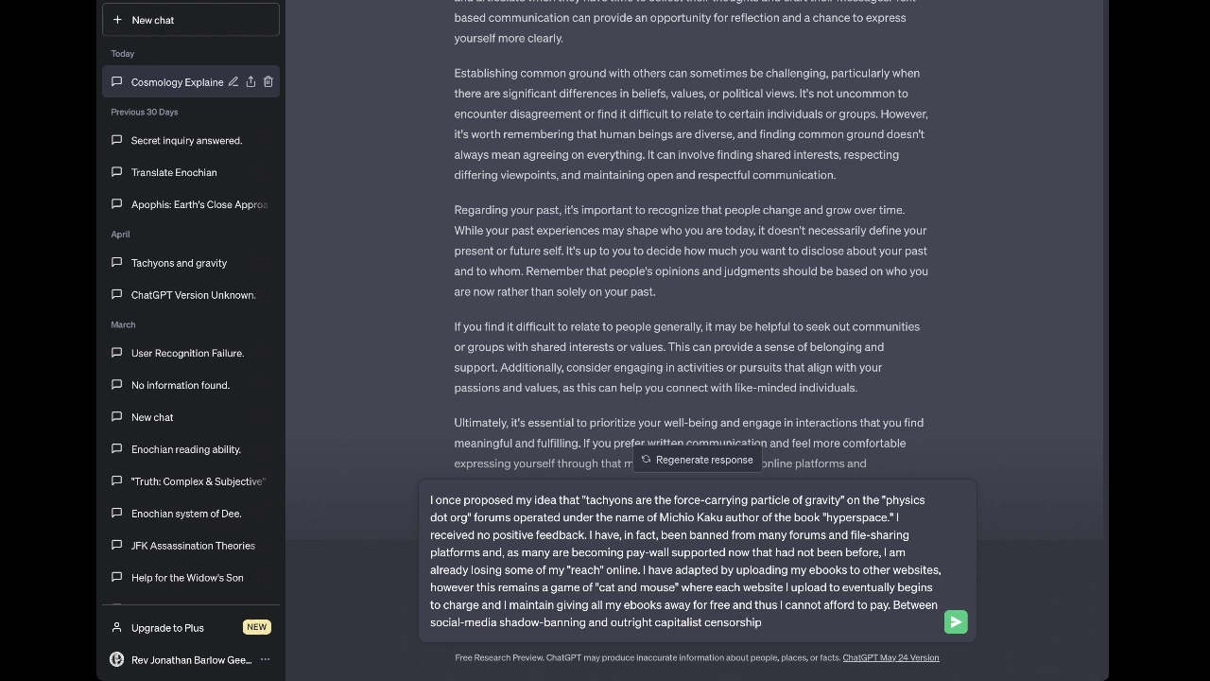
Complete the sentence with "of my content, I have found it increasingly difficult to connect with an audience online." and send the message
text( of my content, I have found it incre)
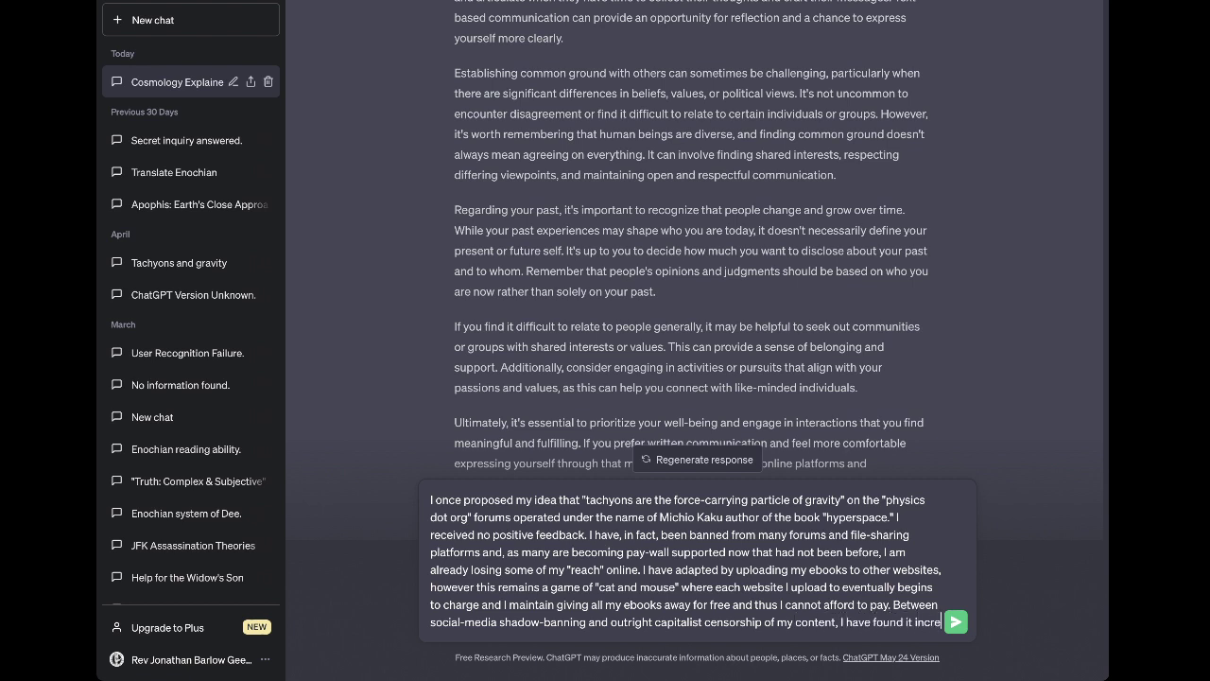
text(asingly dif)
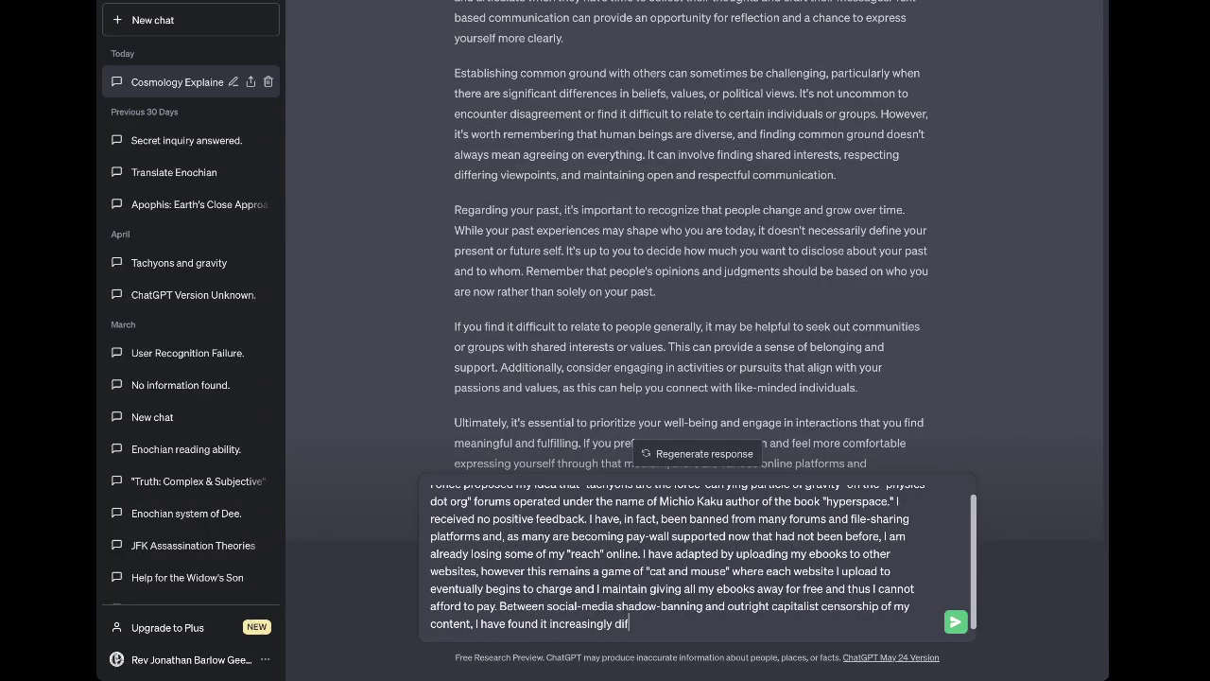
text(ficult to connect with an audienc)
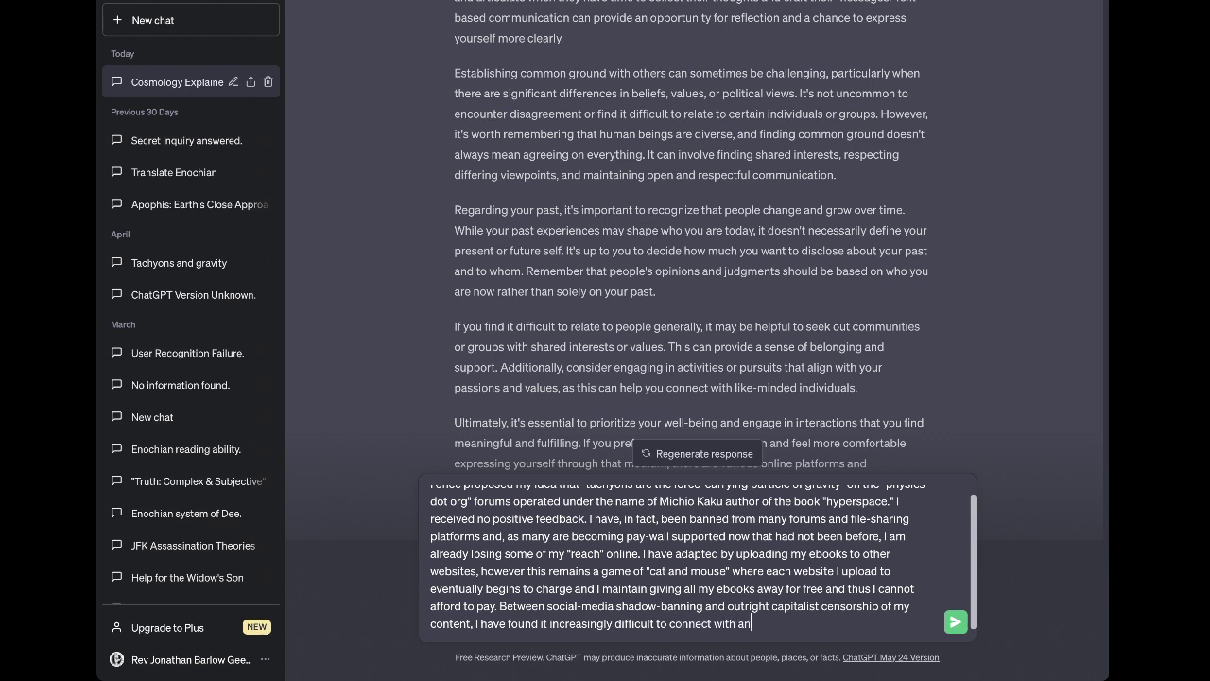
text(line.)
key(Return)
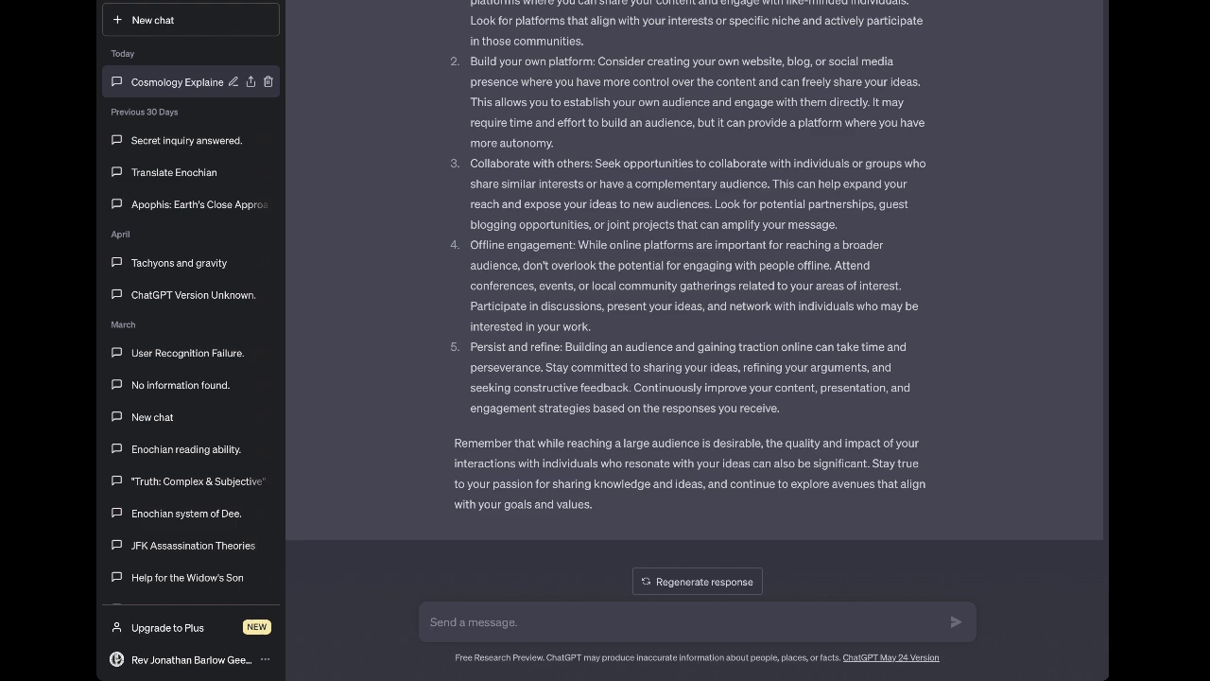
Start a new message with "unfortunately, due to being "shadow-banned" by mods and stalked by "flat-earther" trolls, my online audience has"
scroll(695, 297, up, 2)
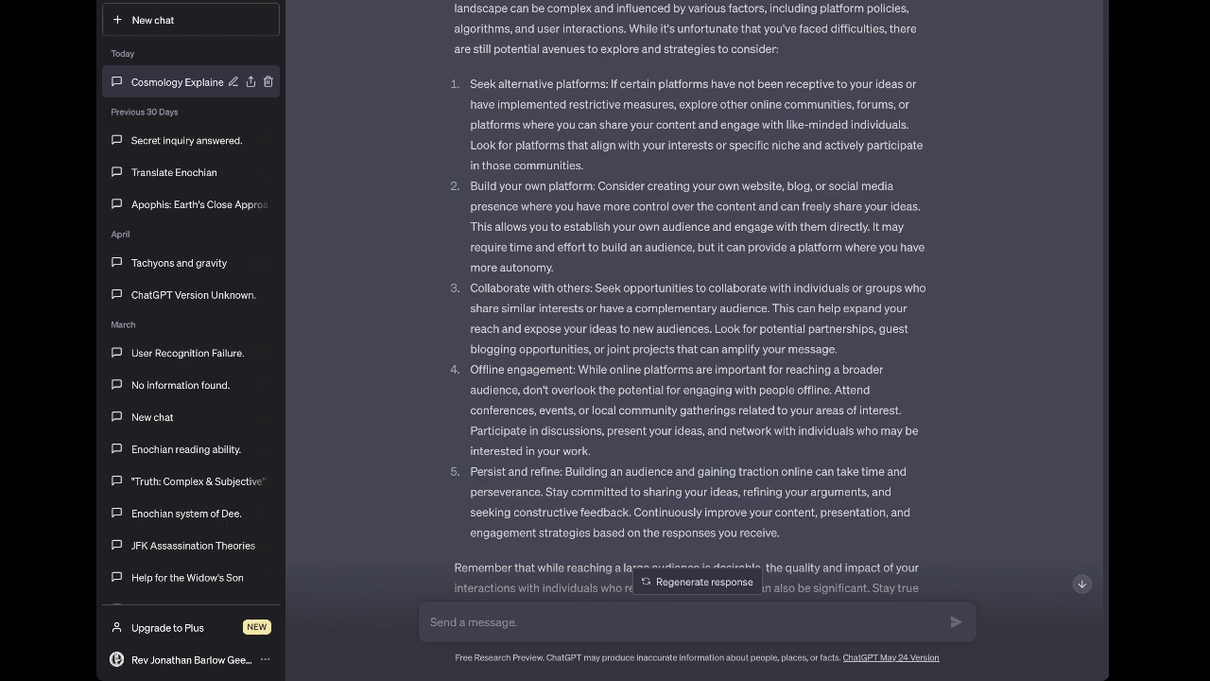
scroll(688, 283, down, 2)
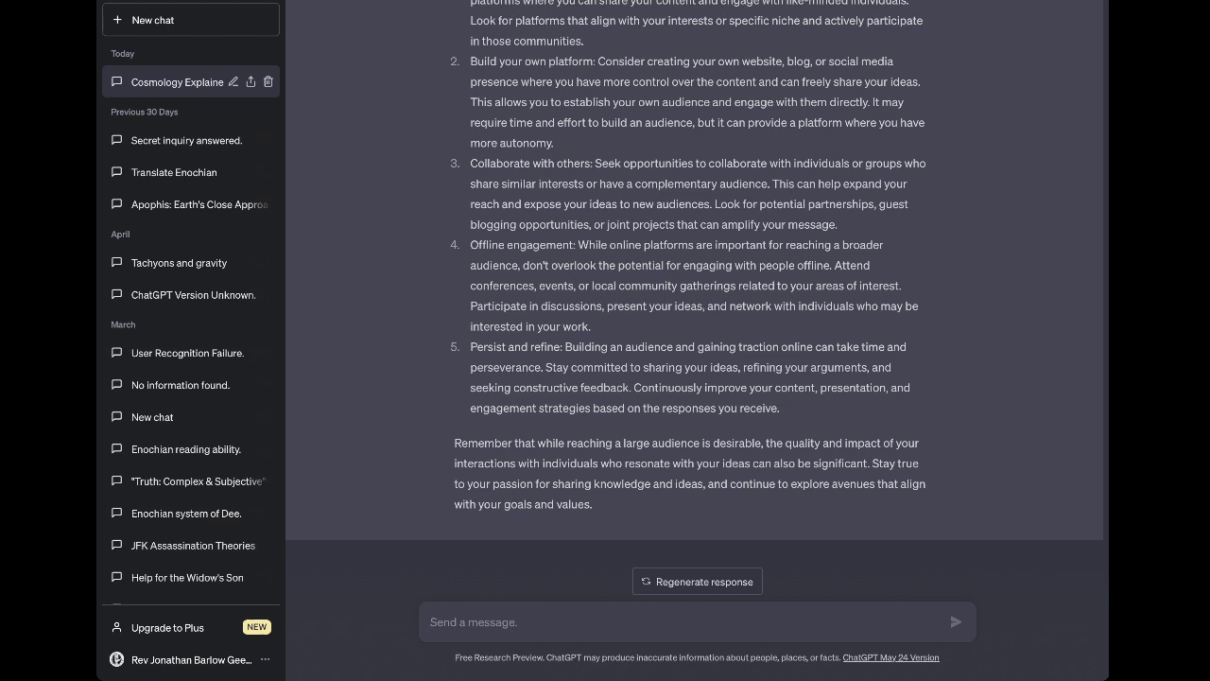
text(unf)
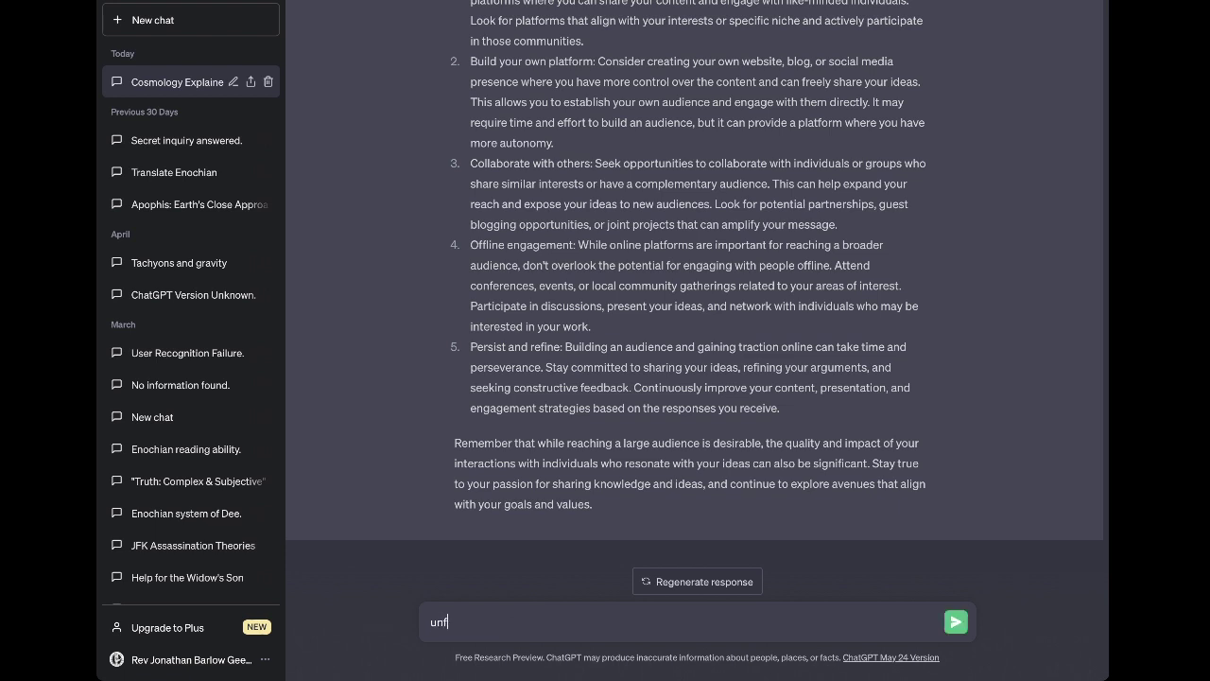
text(ortunately, due to being "shadow-ba)
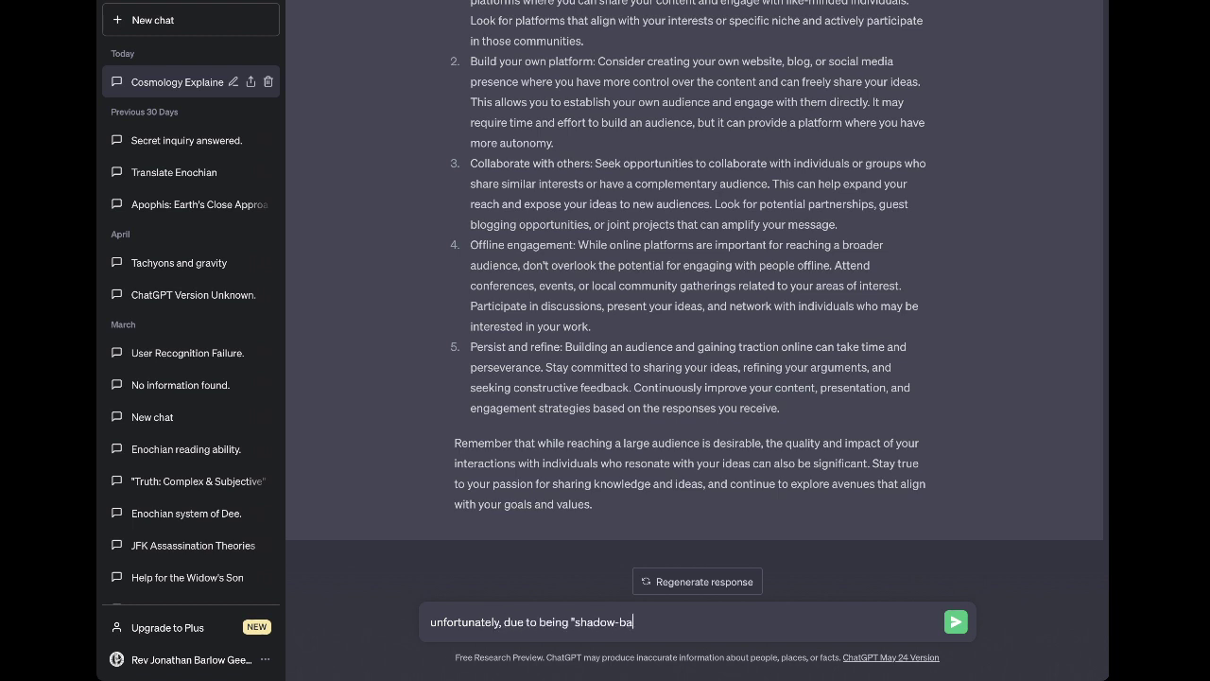
text(nned" by mods and stalked by "flat)
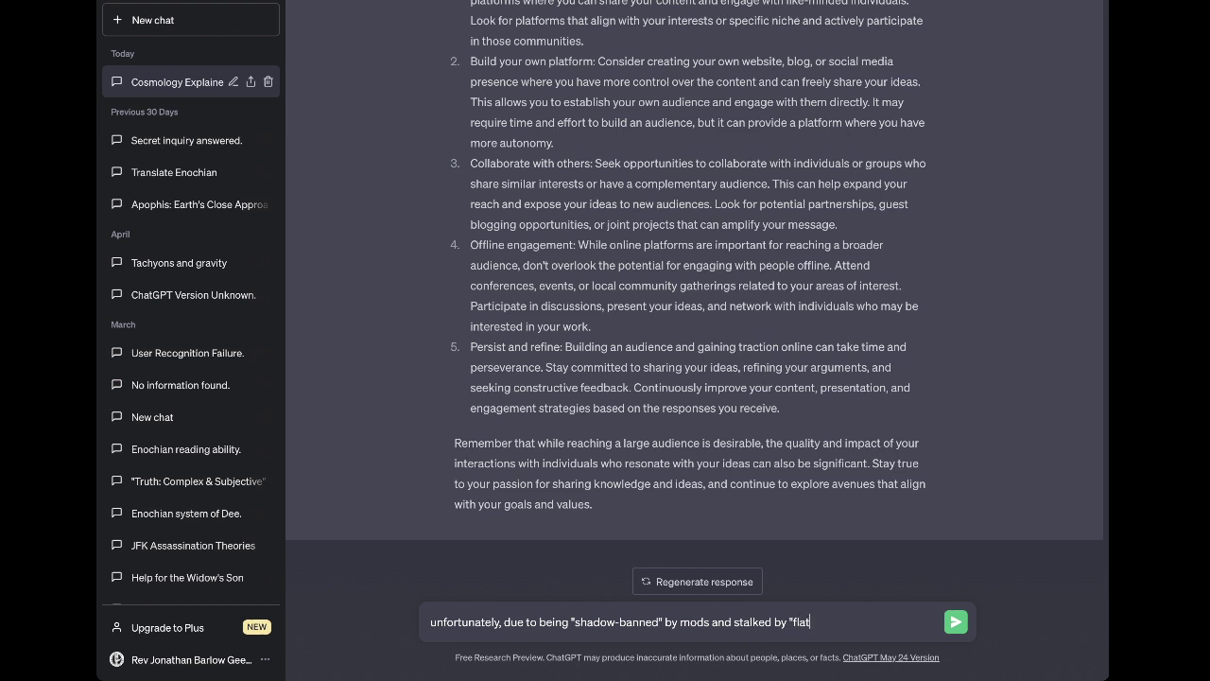
text(-earther" trolls, my online audience has)
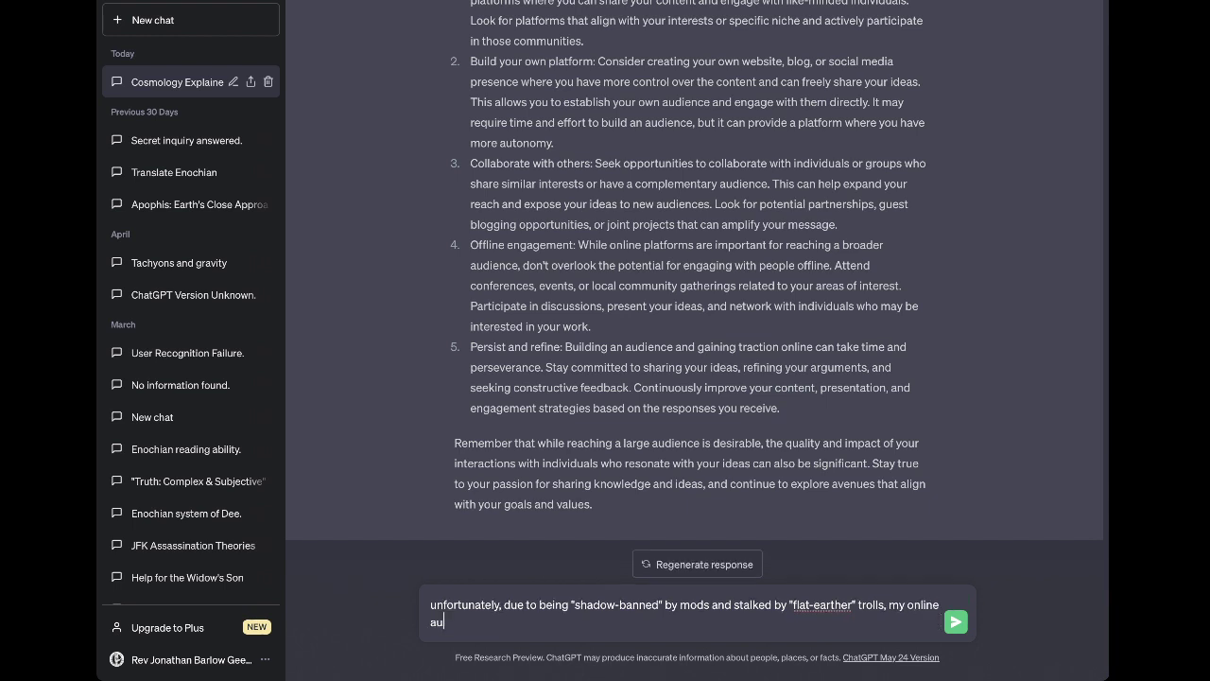
Finish the sentence with "actively hurt my professional reputation much more than helped."
text( actually)
key(BackSpace)
key(BackSpace)
key(BackSpace)
key(BackSpace)
key(BackSpace)
key(BackSpace)
text(tively hurt my)
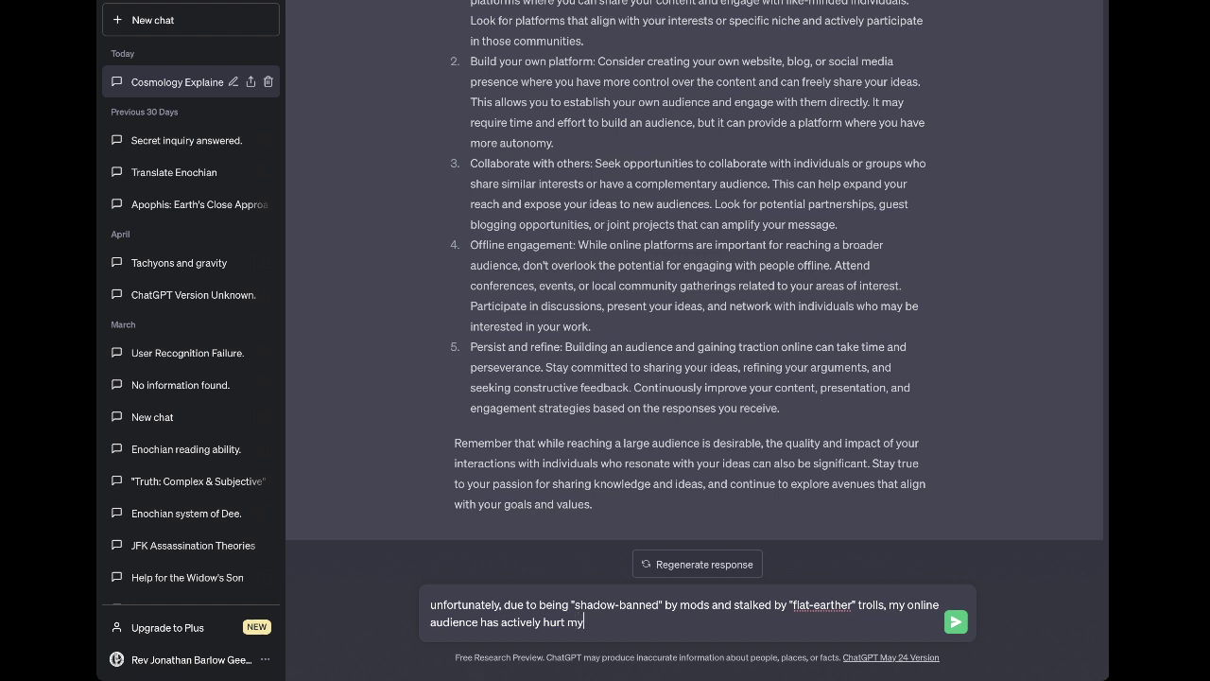
text( professional reputation mo)
key(BackSpace)
text(u)
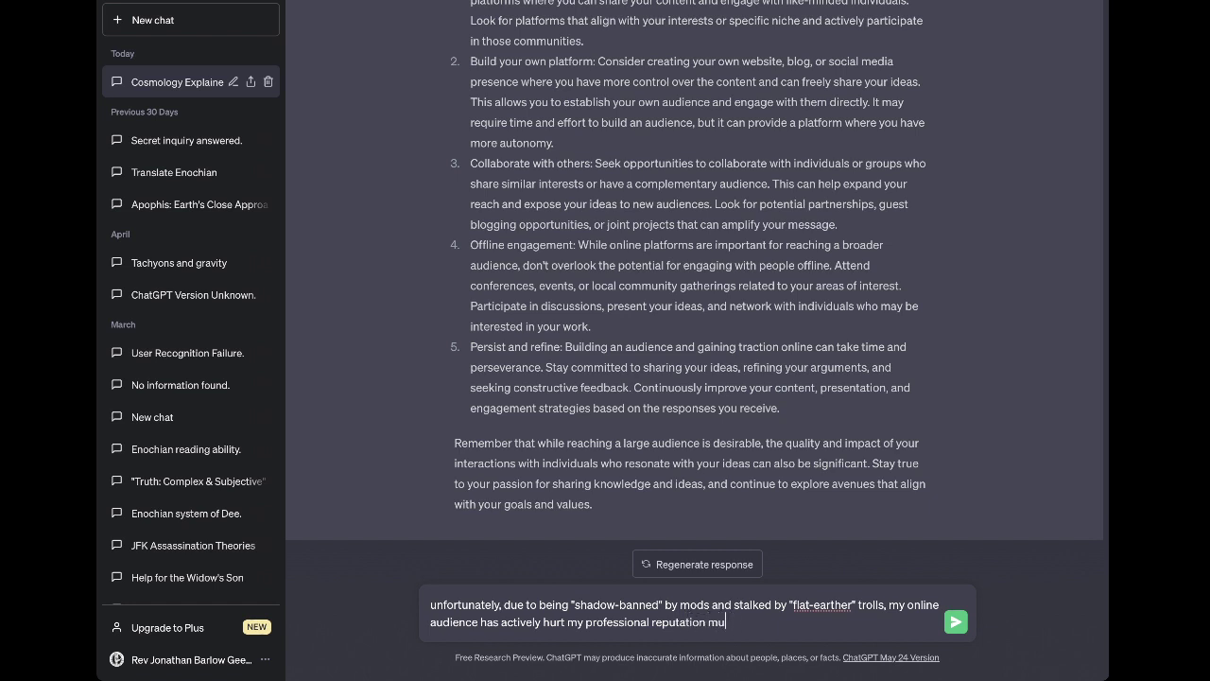
text(ch more than helped.)
Add "This, in addition to my personal shyness and lack of wanting to travel, has left me with difficulties in communicating with"
text(This, in addition to)
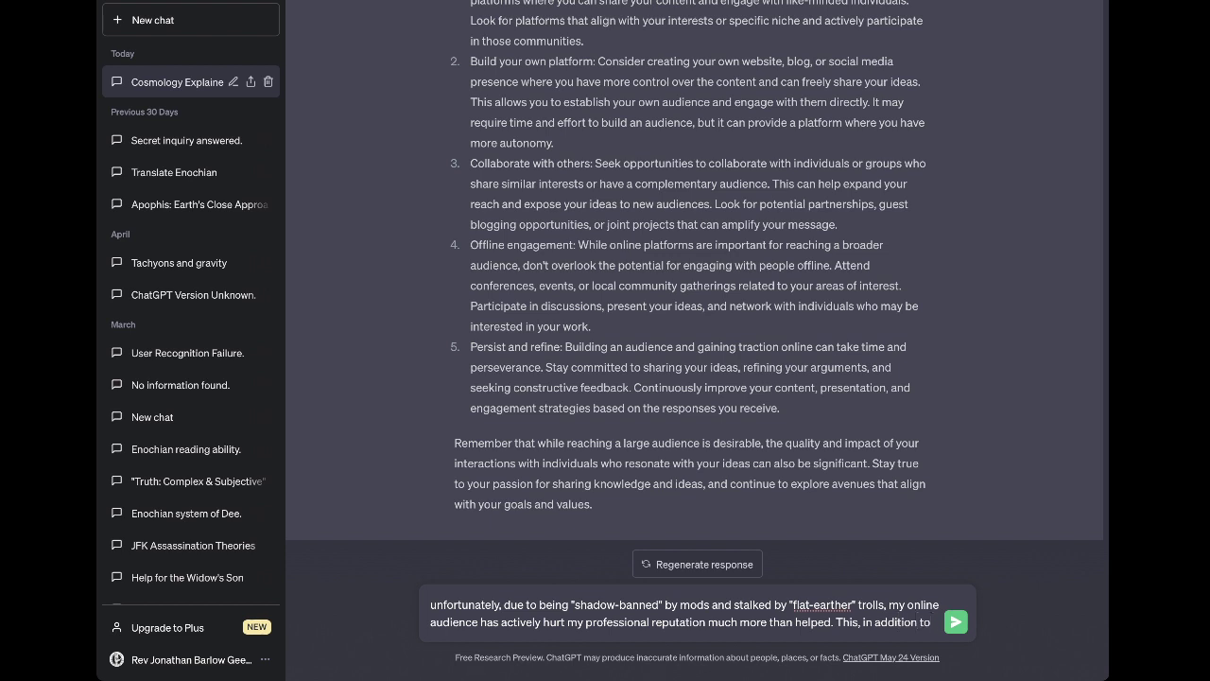
text( my )
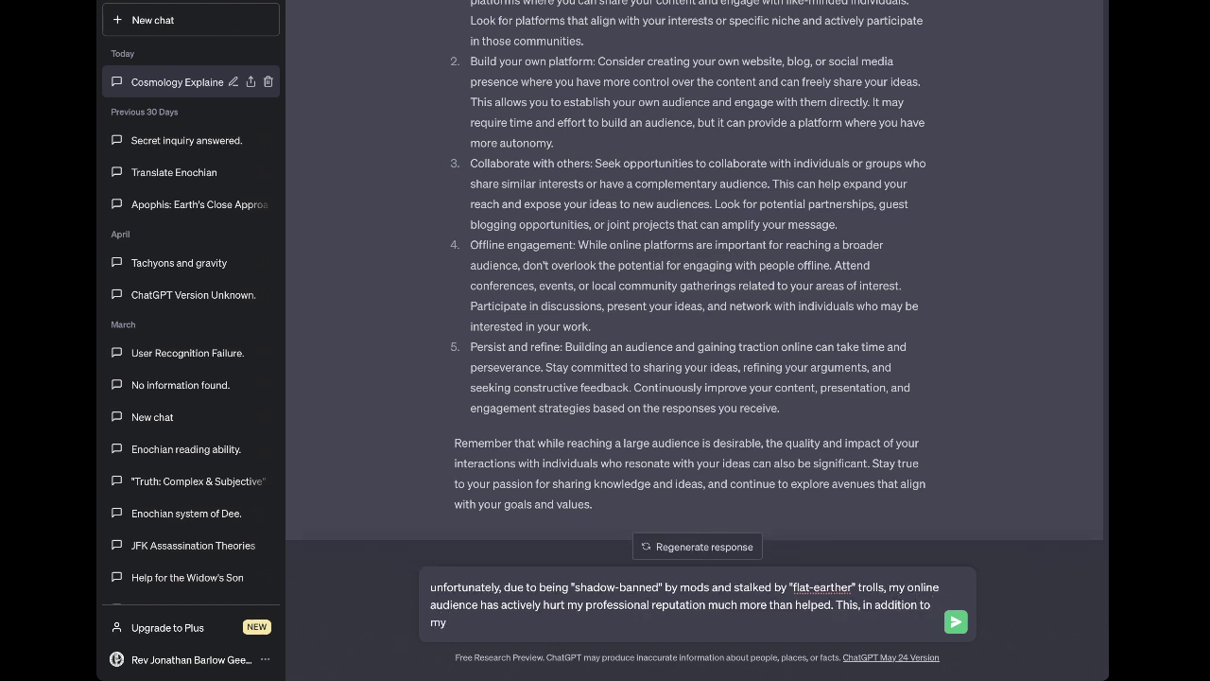
text(personal shyness and lack of want)
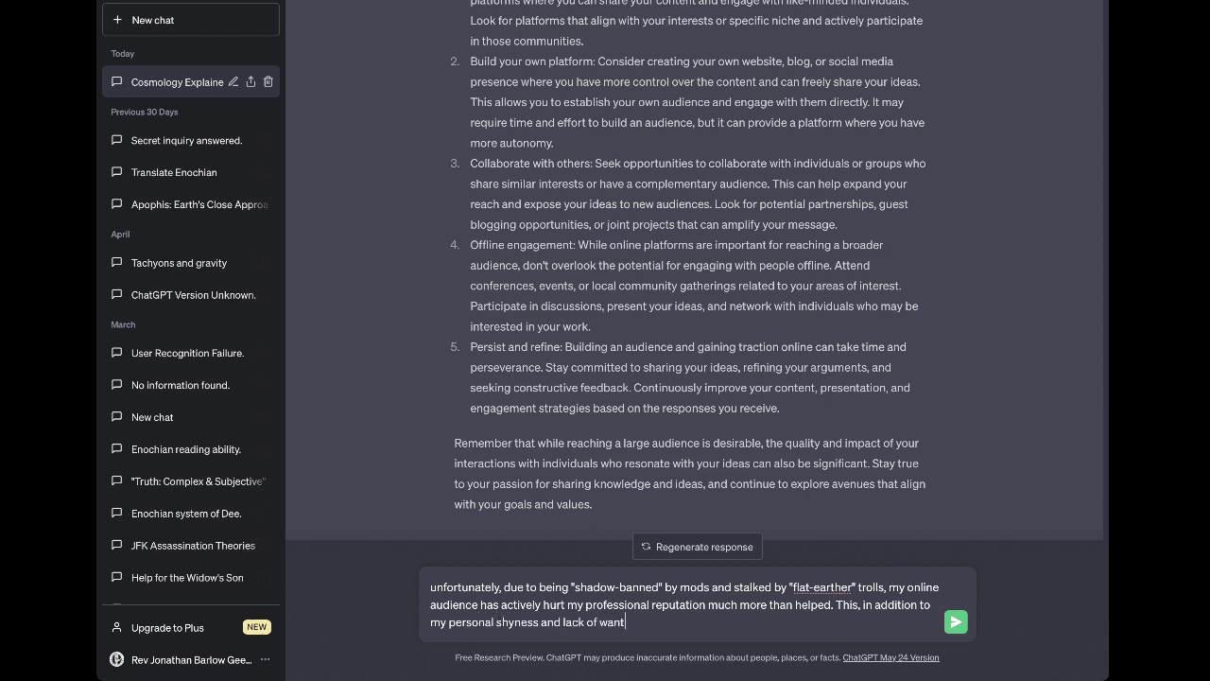
text(ing to travel, has left me with difficu)
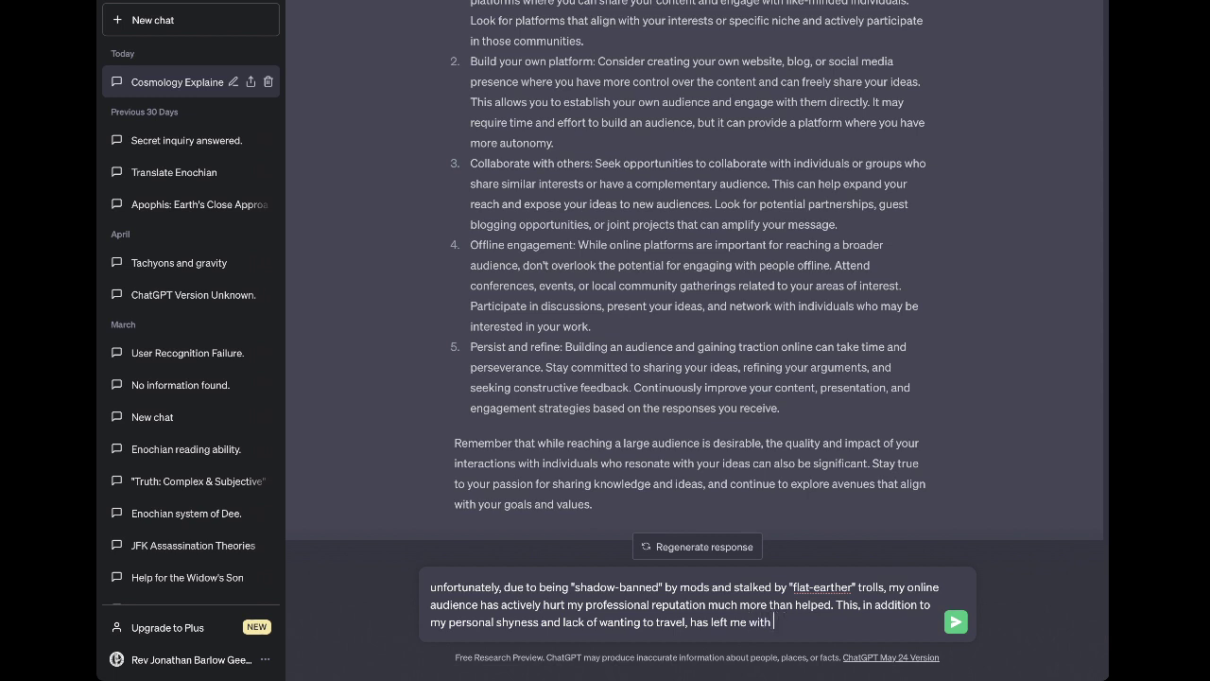
text(lties in communicating with )
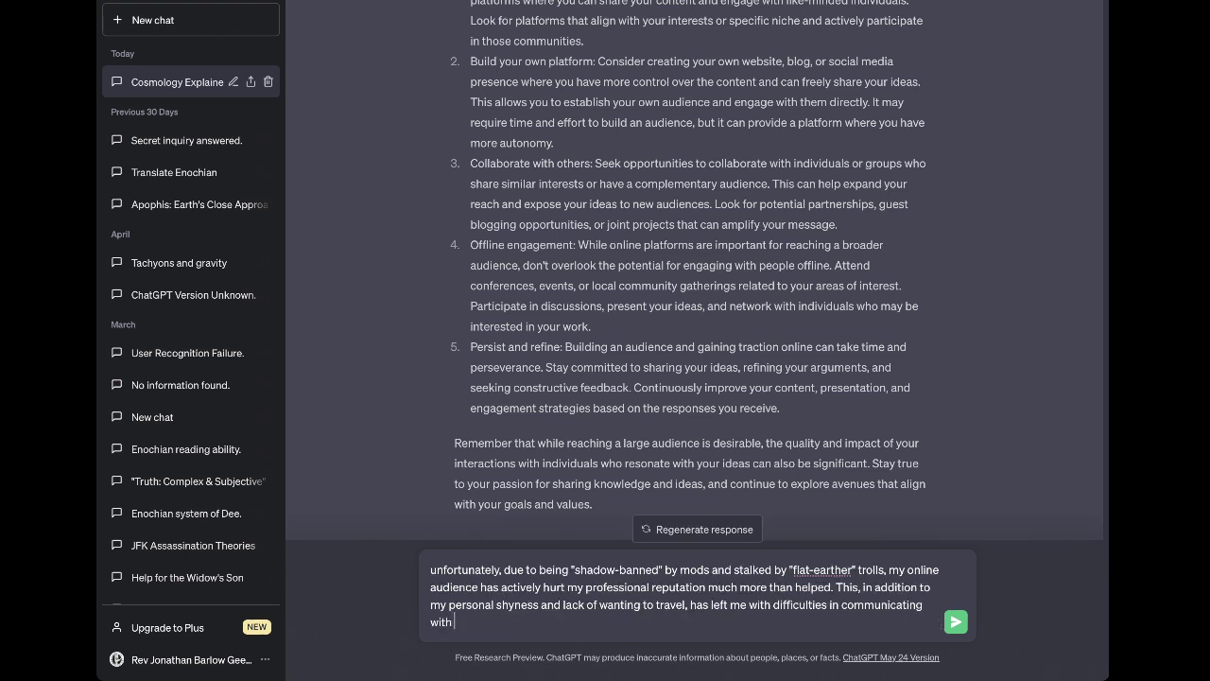
Finish the sentence with "any potential "peers" offline or even via online means."
text(any potential "peers" offline)
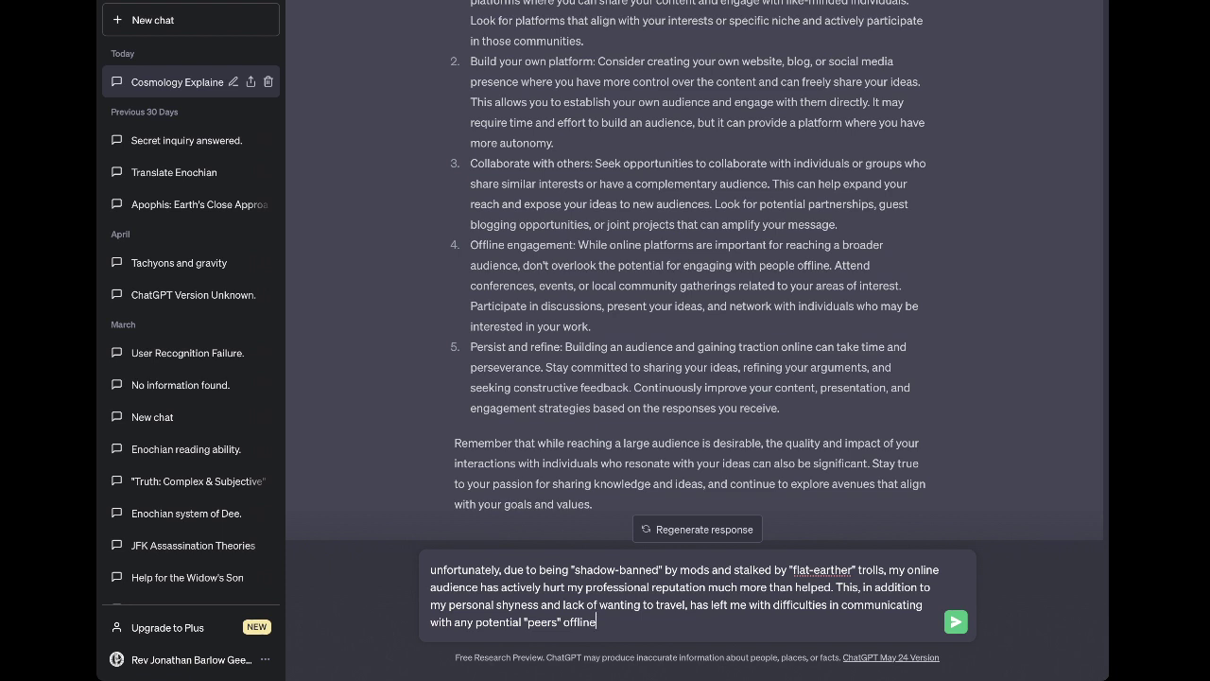
text( or v)
key(BackSpace)
text(via )
text(online me)
text(ans.)
text(even)
Add "My personal situation aside, I remain firmly certain that my "beliefs" are a valid reflection accurate to reality as a whole."
text(My personal)
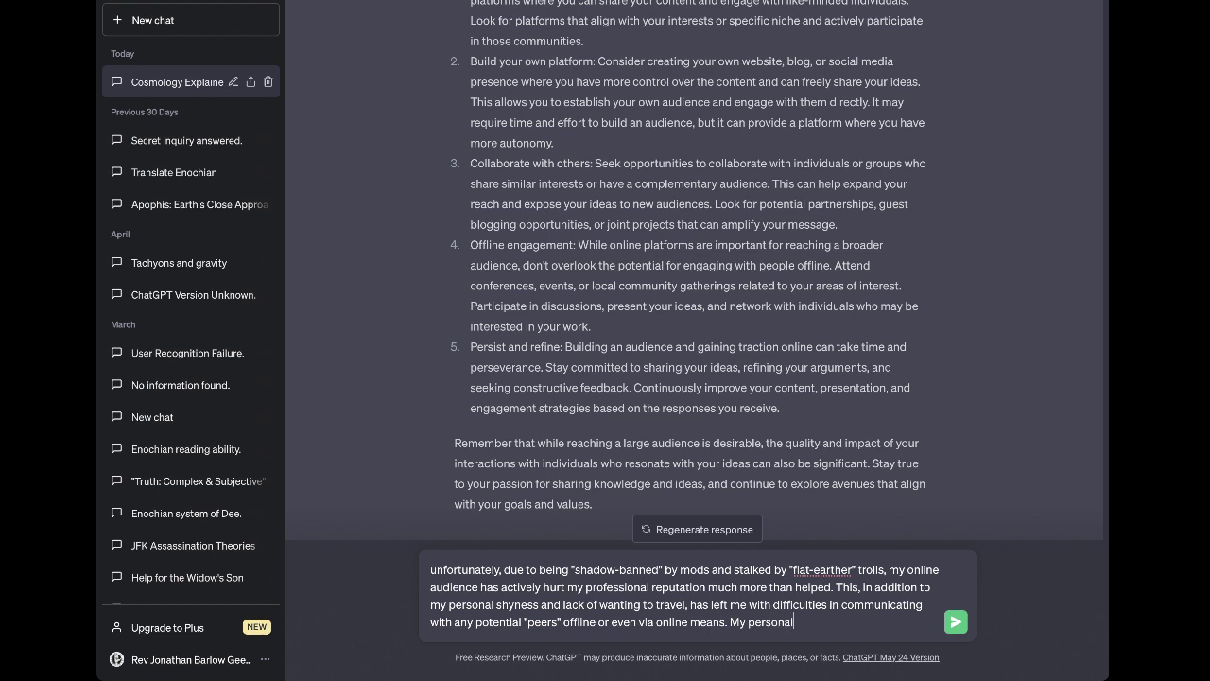
text( situatio)
text(n aside, )
text(I remai)
text(n firm)
text(ly )
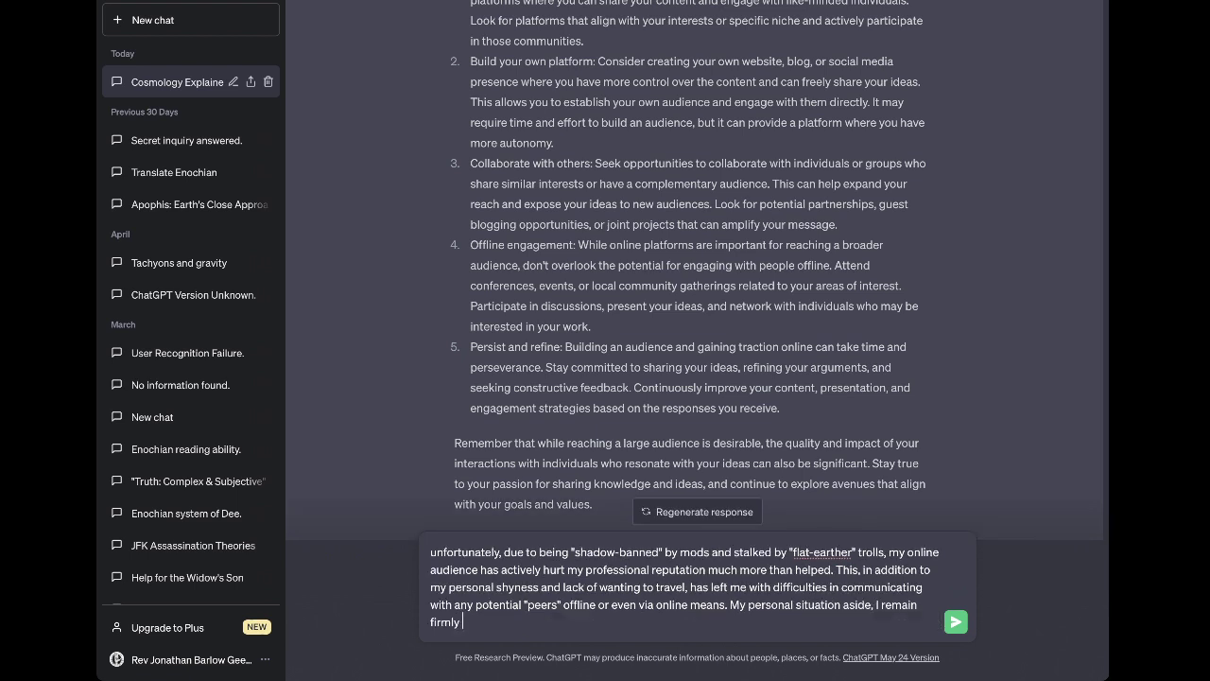
text(certain that my "beliefs" are a val)
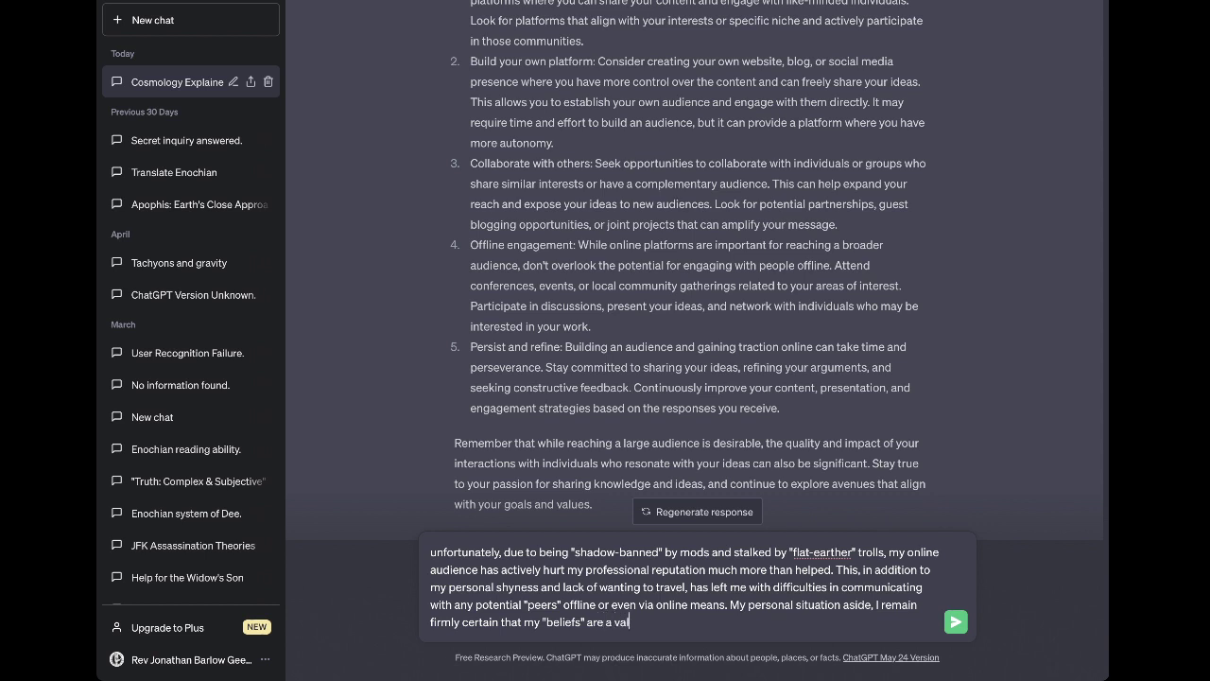
text(id reflection accurate to reality)
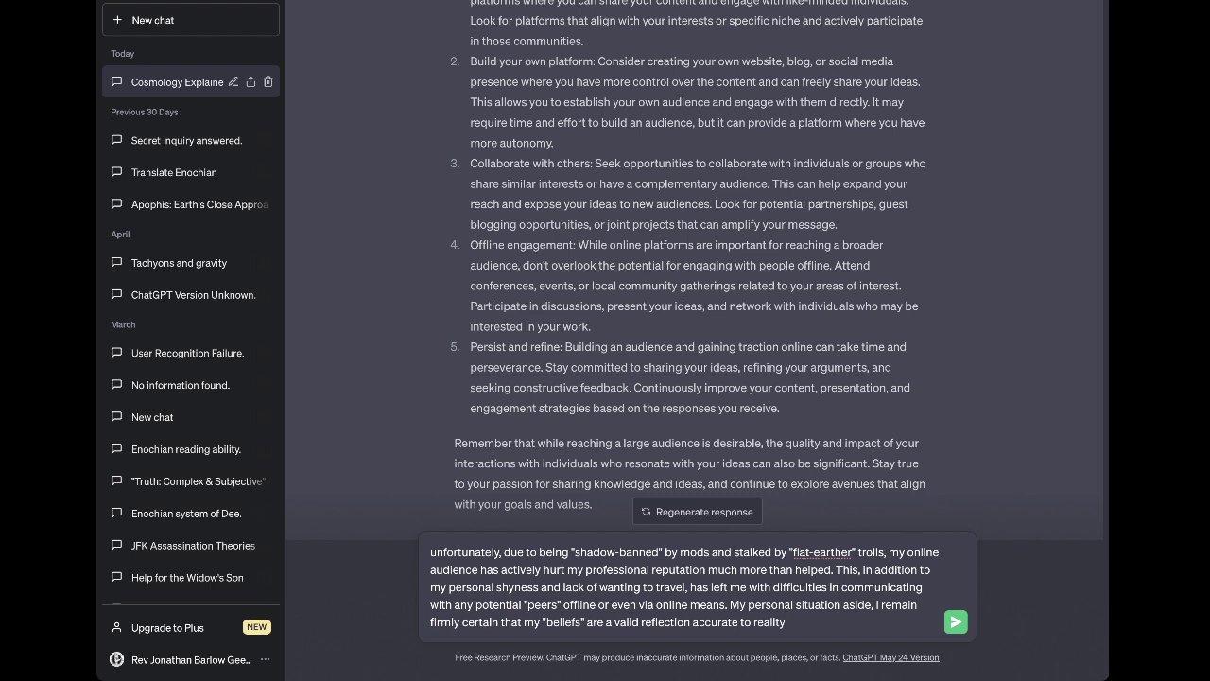
text( as a whole.)
Add "I perceive the cosmos as it is as an inanimate object" to the message
text(I perceive the cosmos)
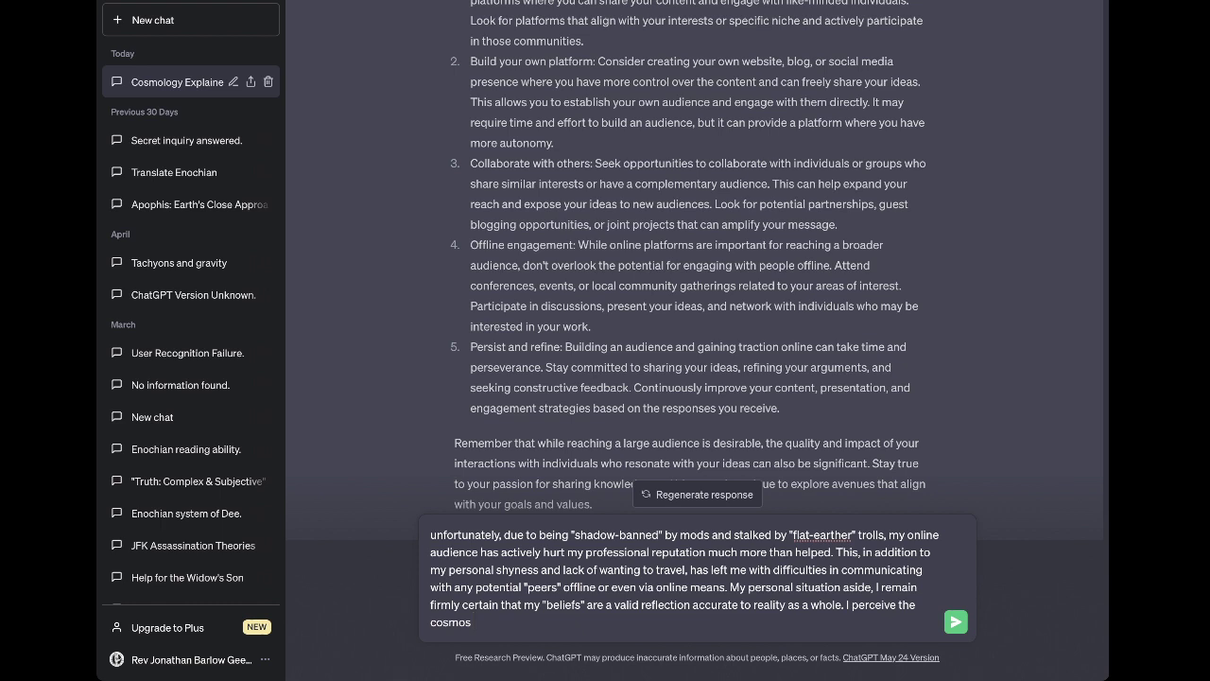
text( as )
text(it)
text( is)
text( as an )
text(inanimate )
text(object)
Continue the cosmos sentence with ", although itself in possession of a "soul" or "aura""
text(altghou)
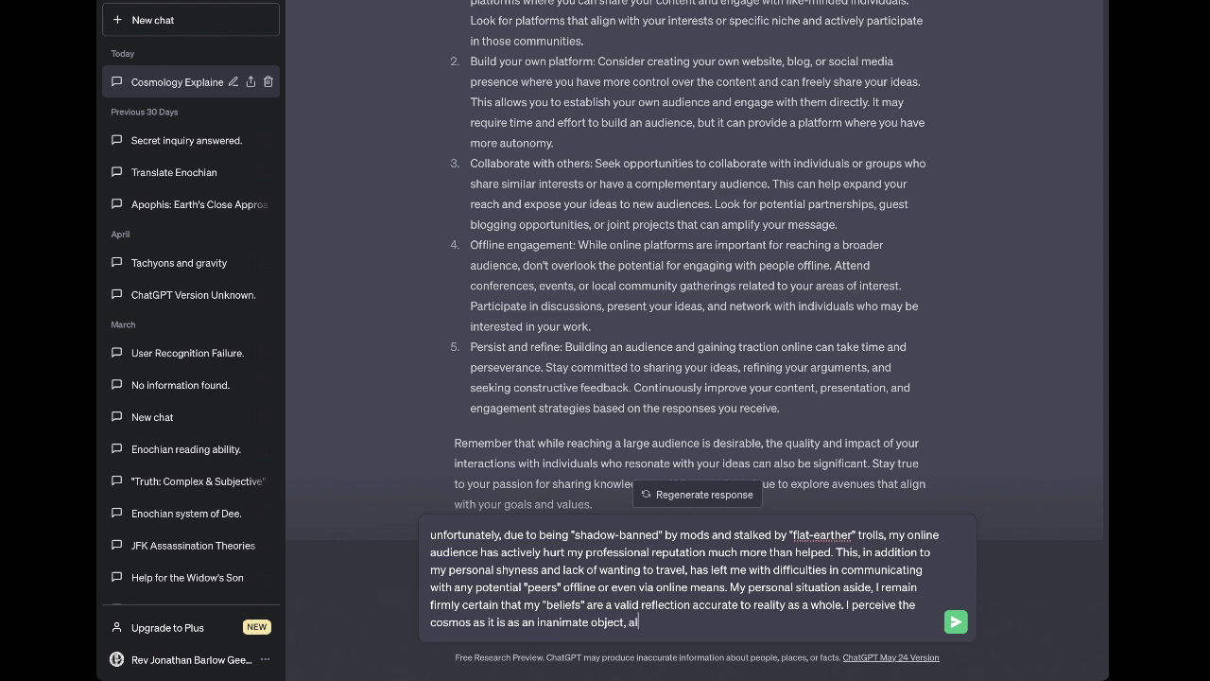
key(BackSpace)
key(BackSpace)
key(BackSpace)
key(BackSpace)
text(hough itself posesee)
key(BackSpace)
text(ssed of)
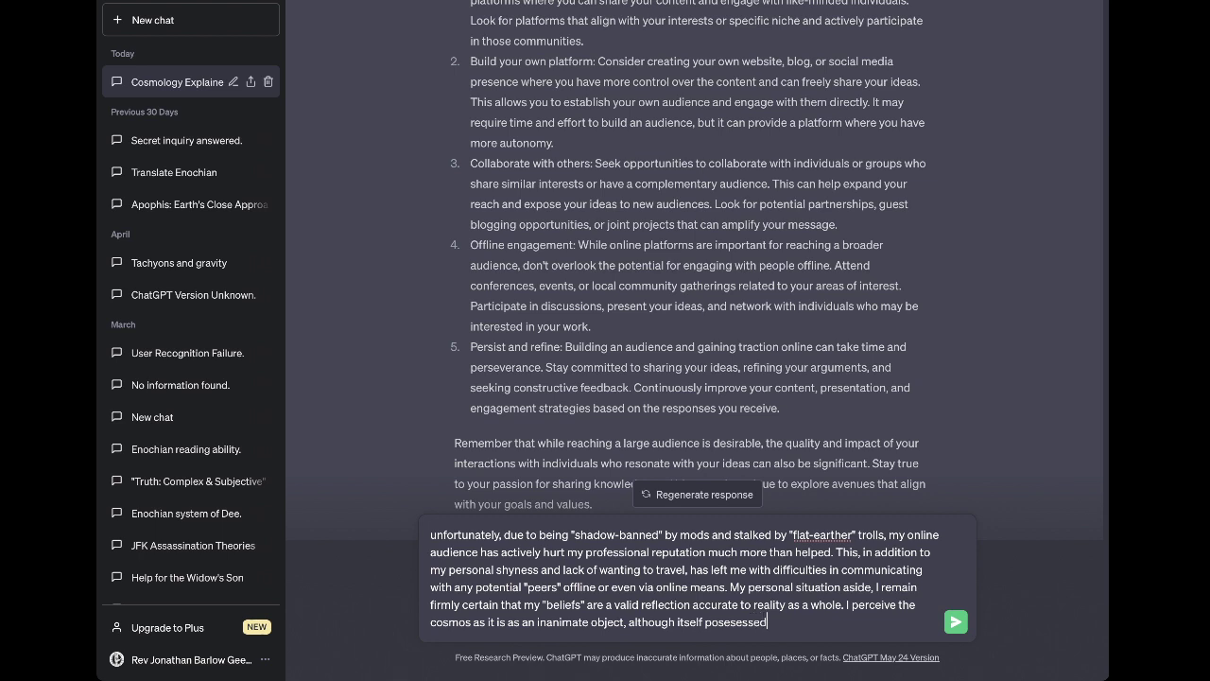
key(BackSpace)
key(BackSpace)
key(BackSpace)
key(BackSpace)
key(BackSpace)
key(BackSpace)
key(BackSpace)
key(BackSpace)
key(BackSpace)
key(BackSpace)
key(BackSpace)
key(BackSpace)
key(BackSpace)
key(BackSpace)
key(BackSpace)
key(BackSpace)
key(BackSpace)
key(BackSpace)
key(BackSpace)
key(BackSpace)
text(itself in possession of a "soul" or "aura")
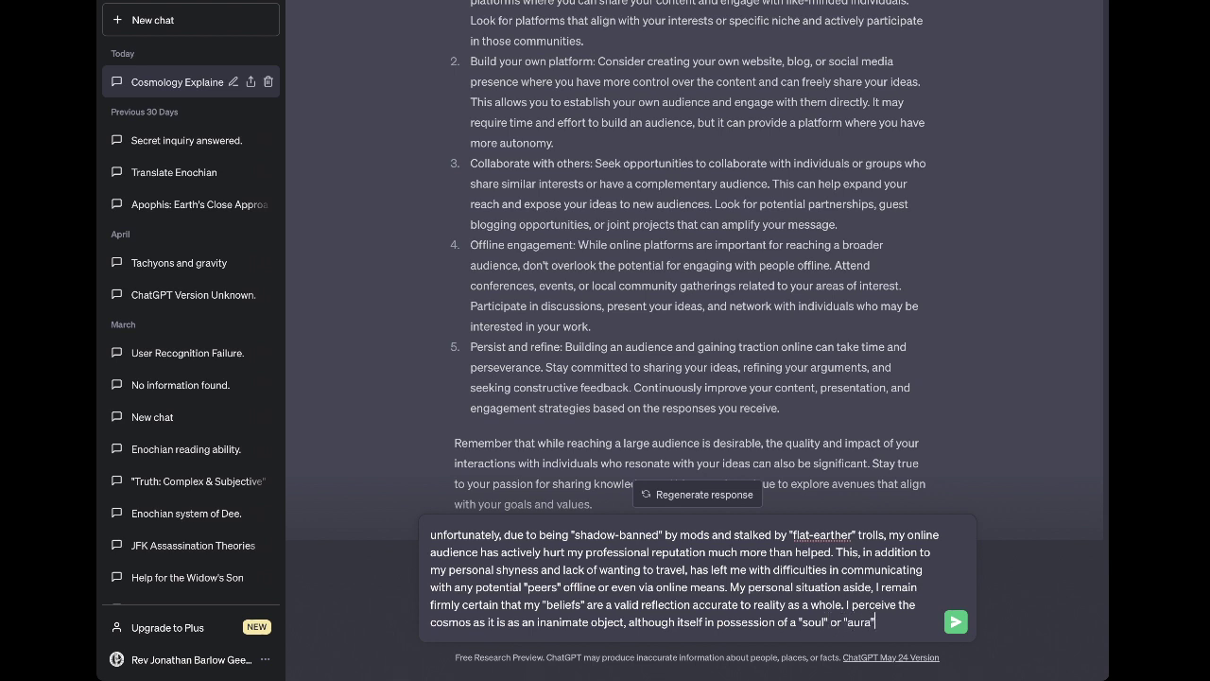
Finish the cosmos sentence with "in the form of "hyperspace" (a field of zero-point energy surrounding spacetime)."
text( in the form of "hypers)
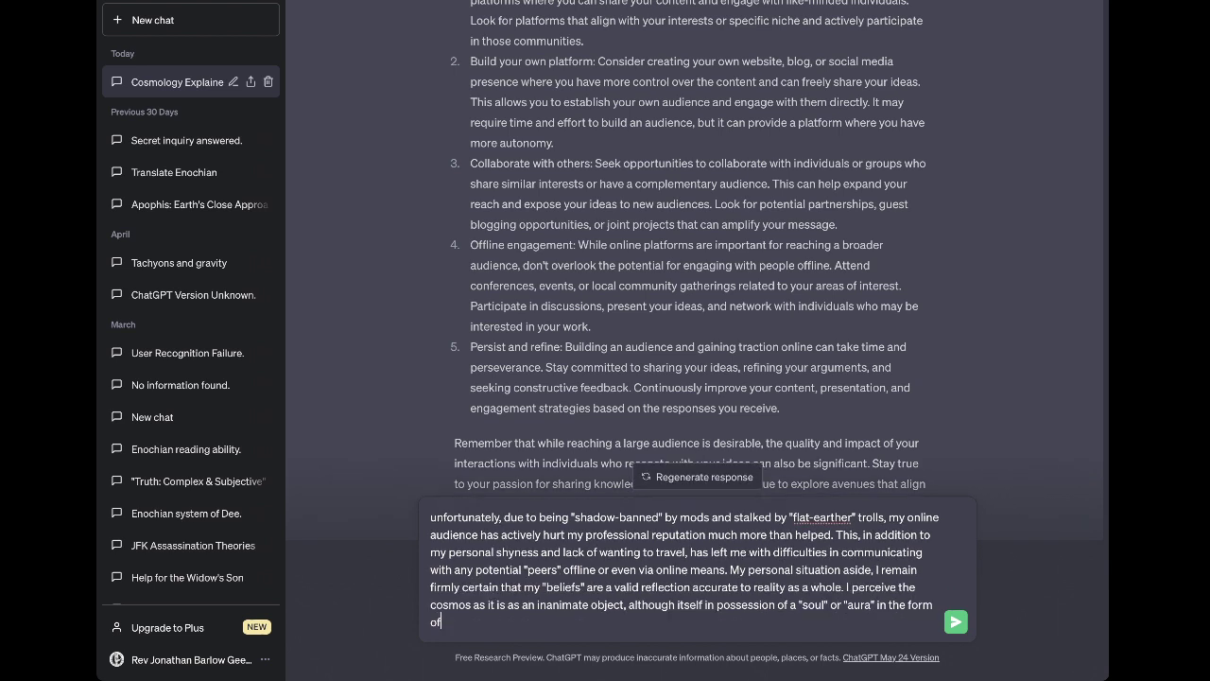
text(pace")
text( it)
key(BackSpace)
key(BackSpace)
text((a field of zero-po)
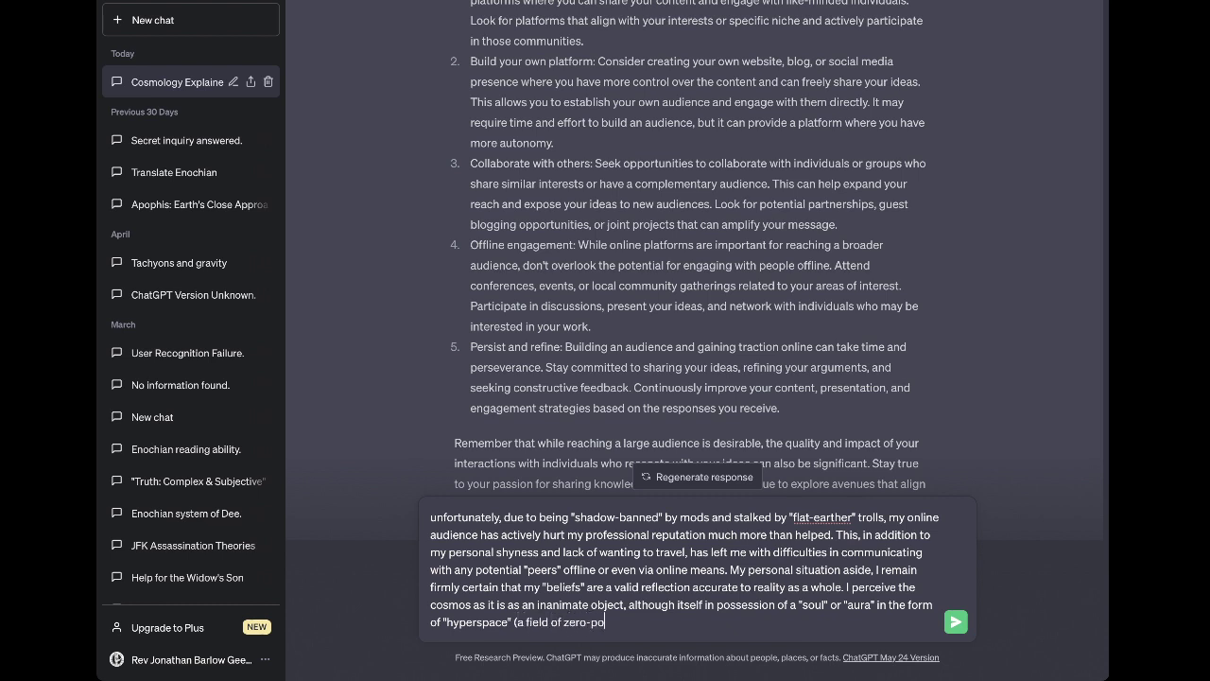
text(int z)
text(ergy surrounding spac)
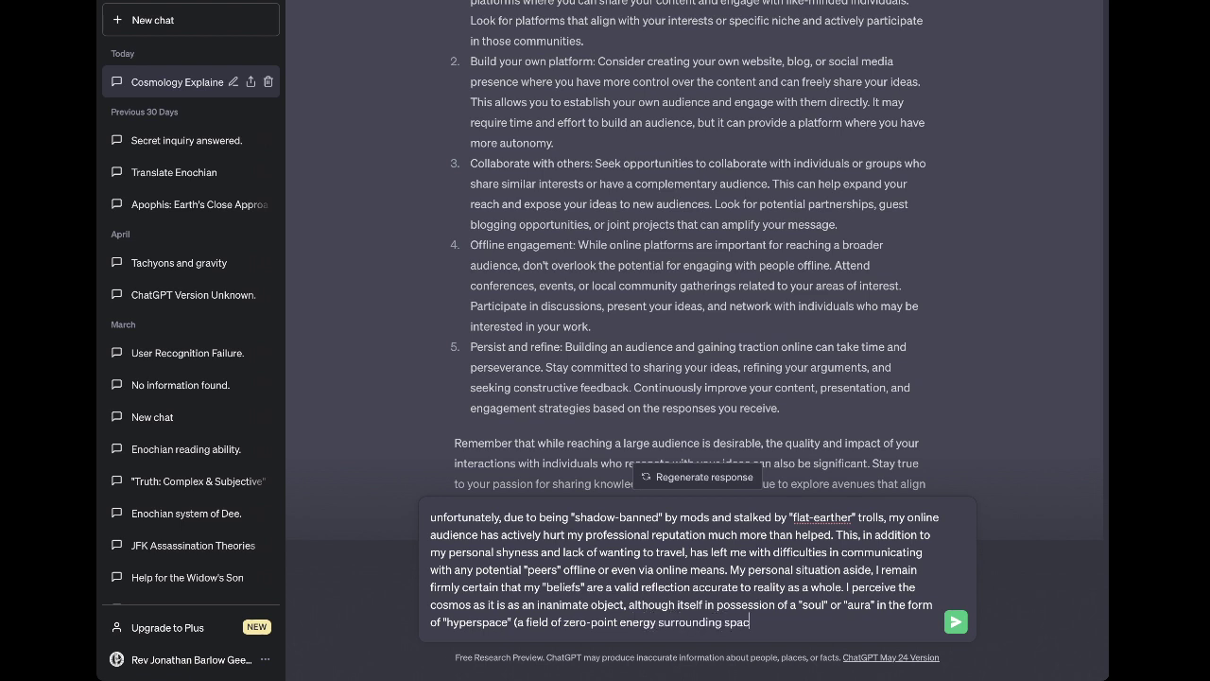
text(etime))
Add "I consider the entirety inert and devoid of consciousness, however not "dead" because it was never "alive."" to the message
text(I consider the entirety inert)
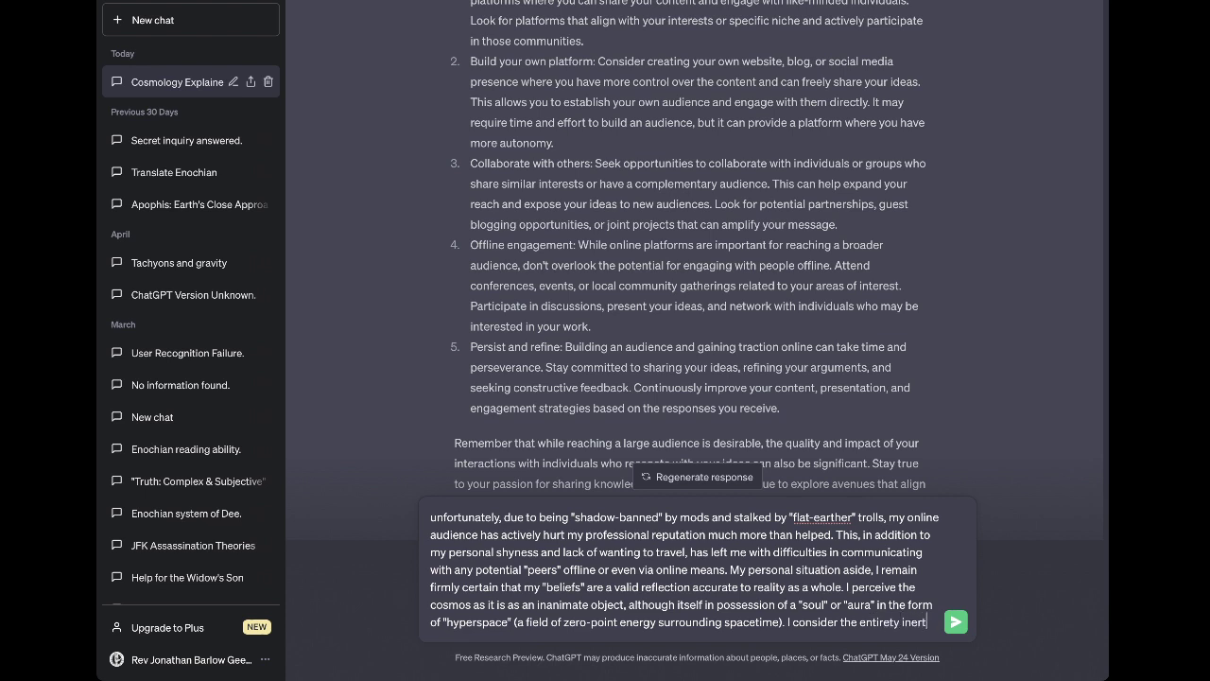
text( and devoid of)
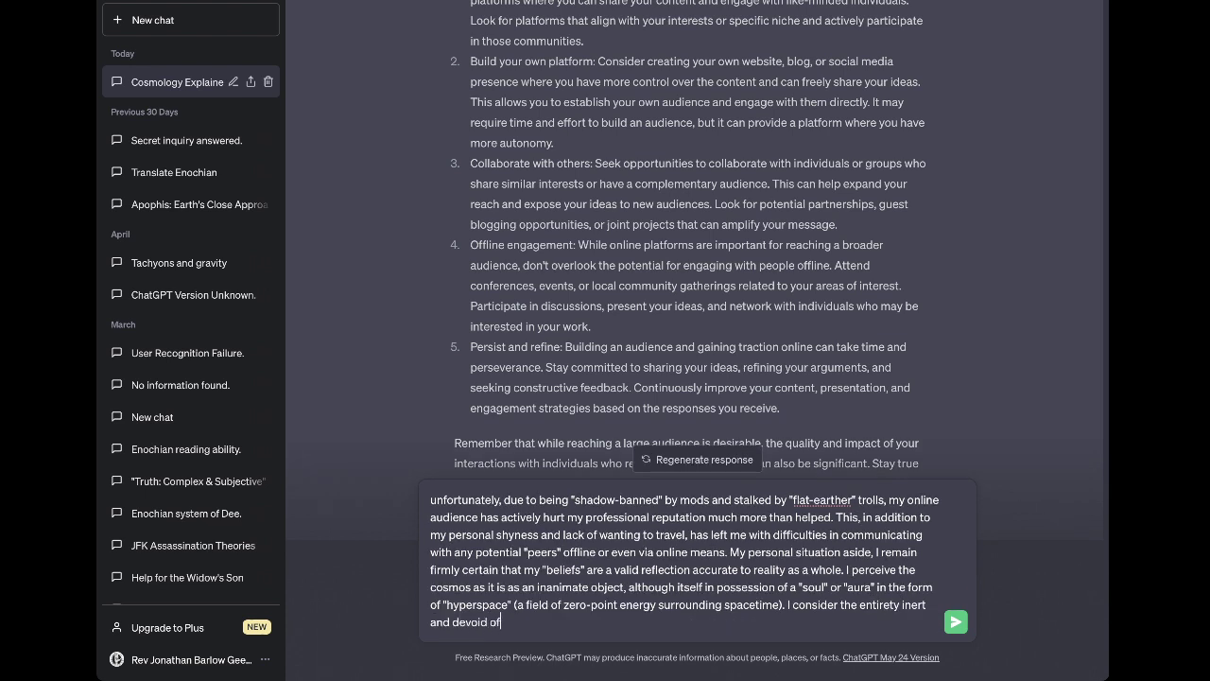
text( consciousness)
text(, however not "d)
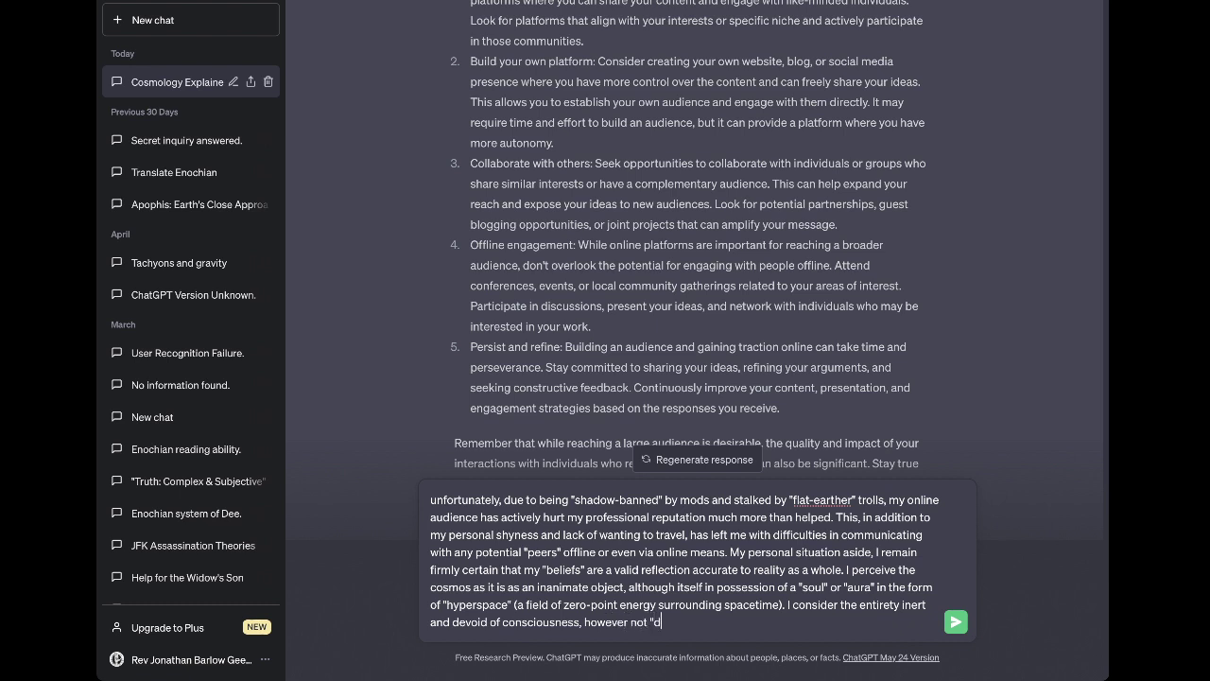
text(ead" because it was never "alive.")
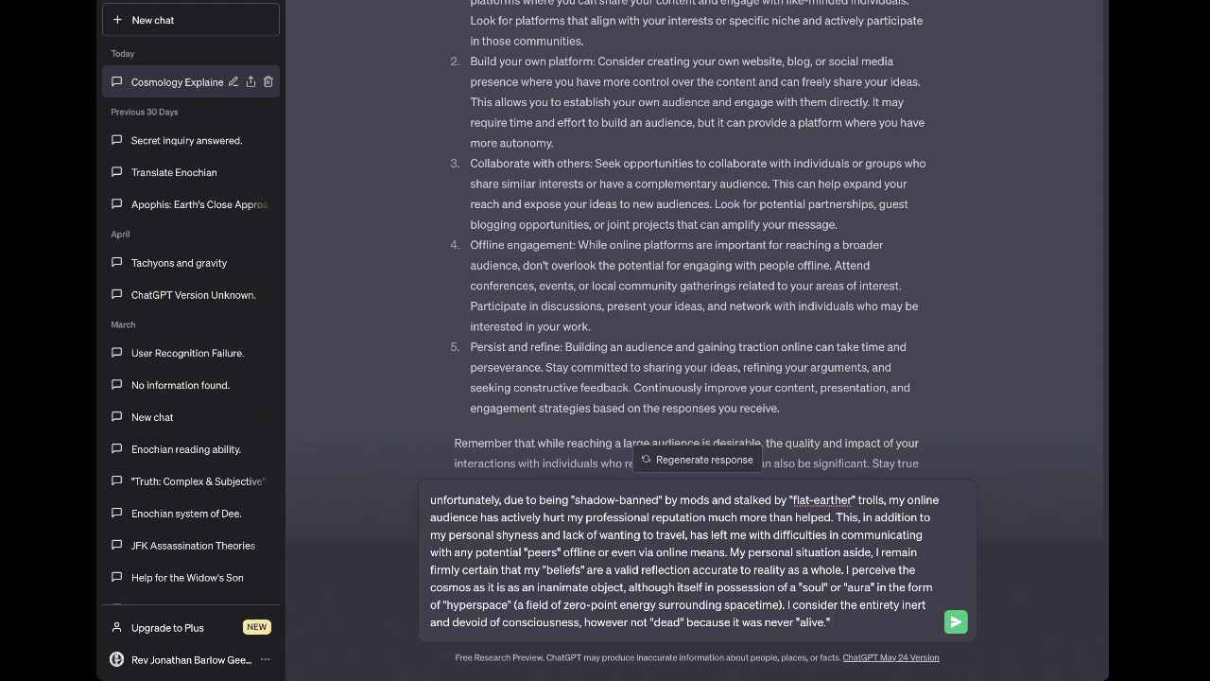
Finish the message with "I have found nobody who shares these "beliefs" with me." and send it
text(I have found nobody who shares.)
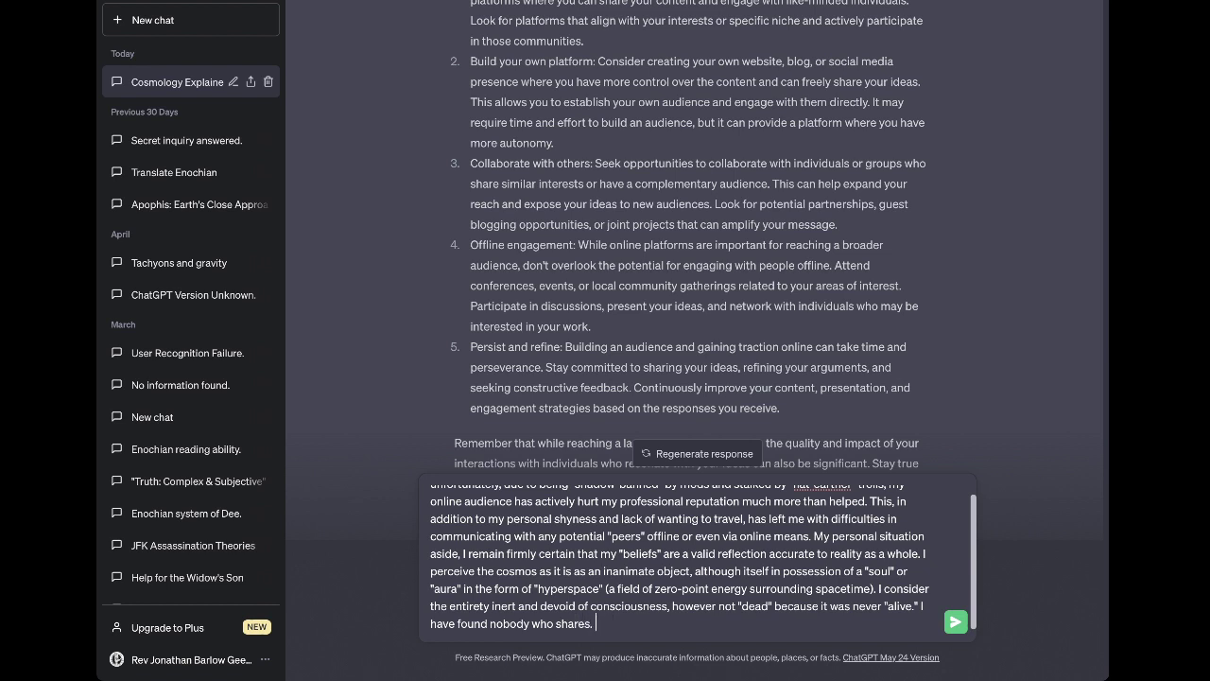
key(BackSpace)
key(BackSpace)
text(these "beliefs" with me.)
key(Return)
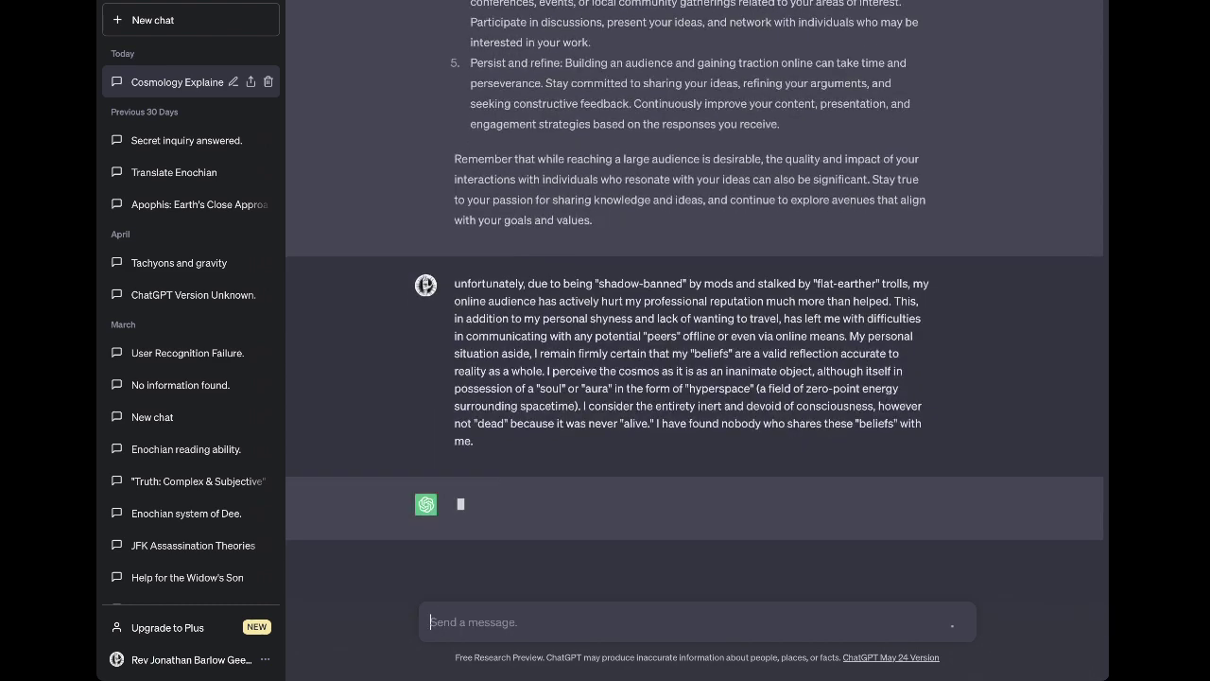
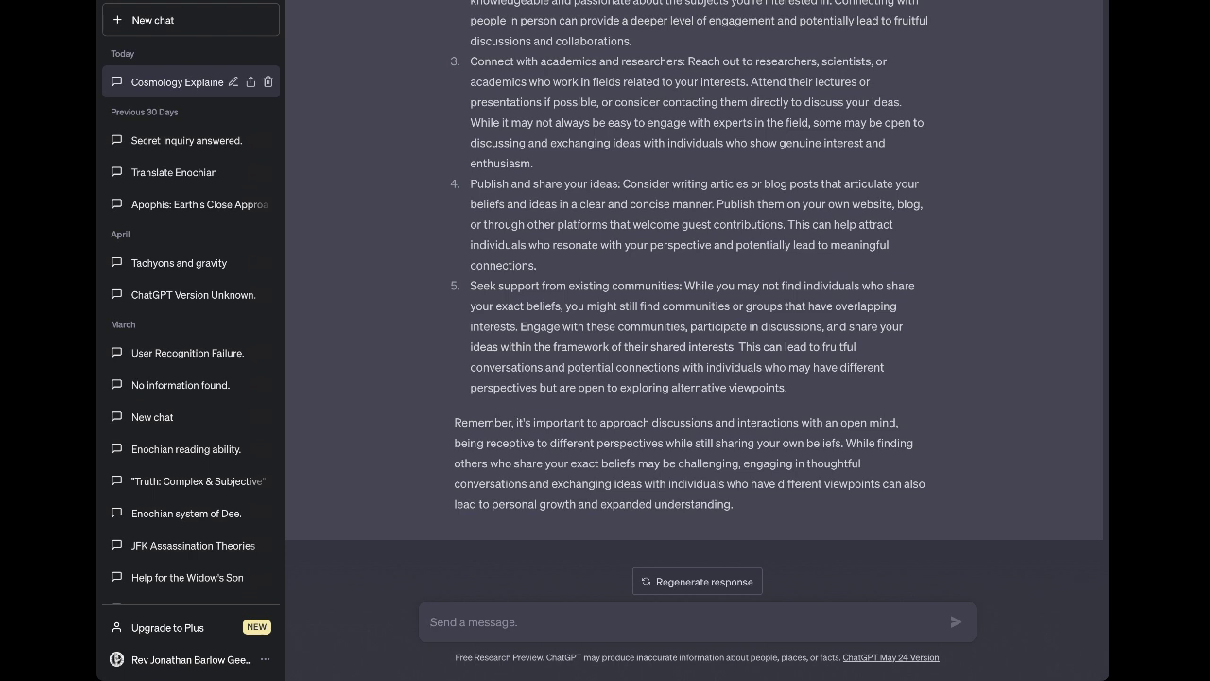
Begin a new message with "I have tried, in addition to all the suggestions you've just given,"
text(I havea)
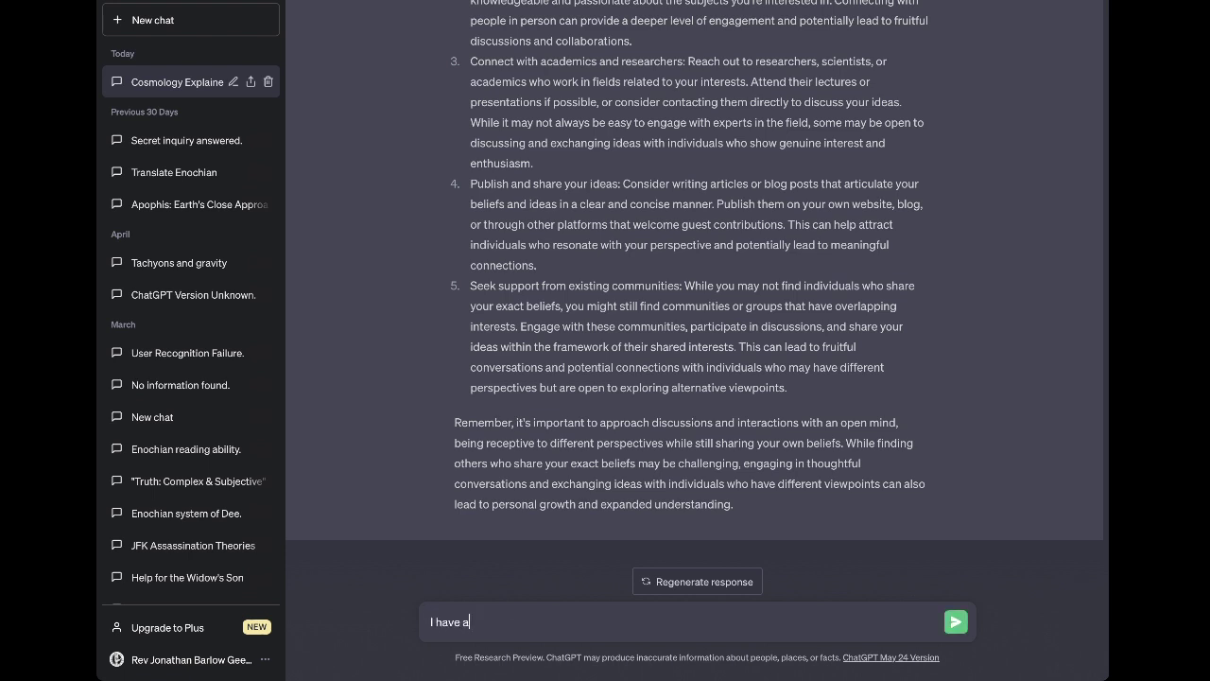
text(lso)
key(BackSpace)
key(BackSpace)
key(BackSpace)
key(BackSpace)
text(tried, in addition to all the suf)
key(BackSpace)
key(BackSpace)
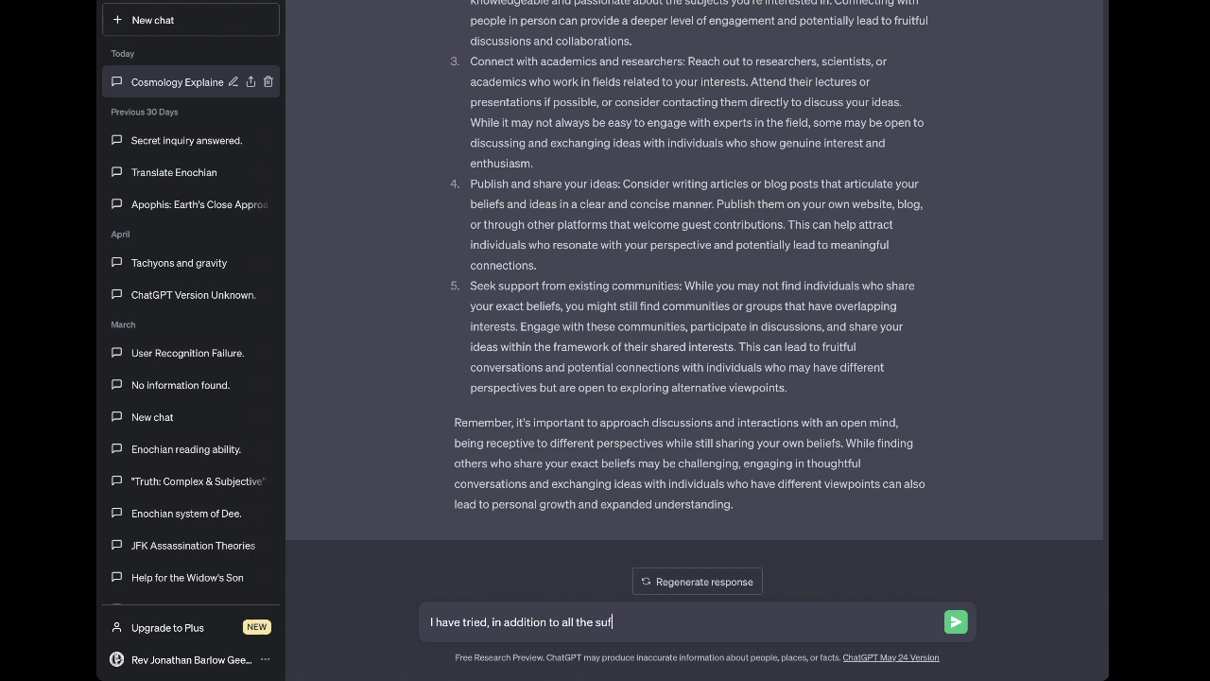
text(uggestions of)
key(BackSpace)
key(BackSpace)
text(ou've just given,)
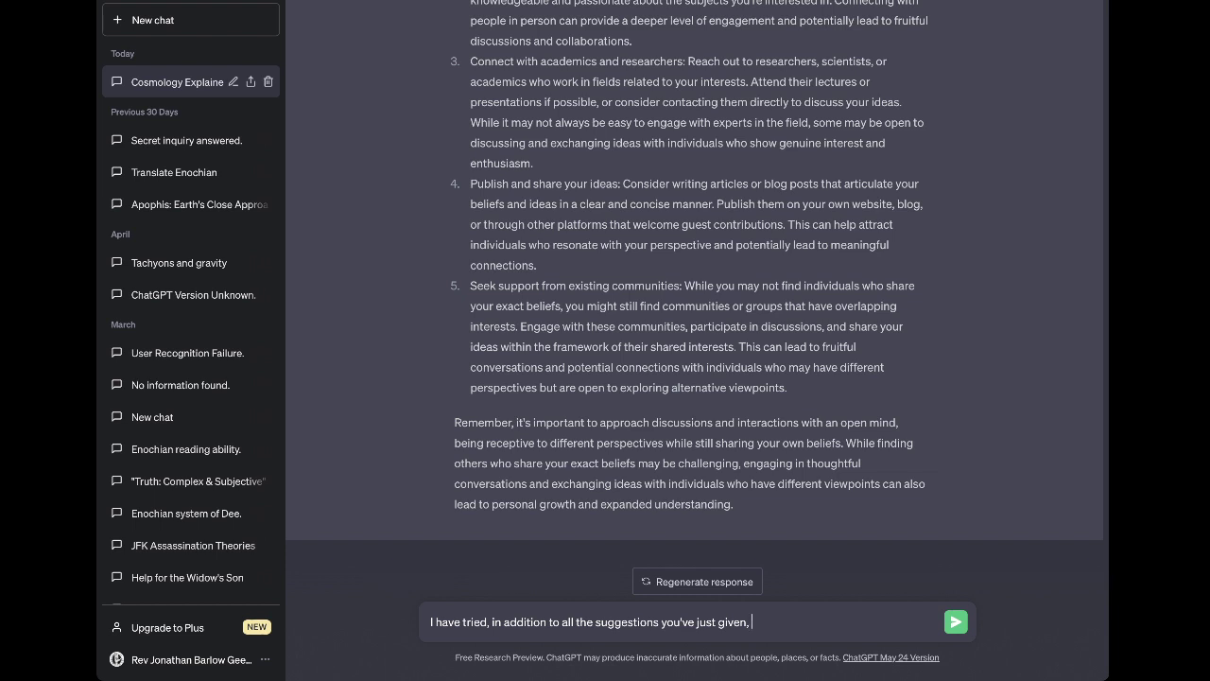
Continue the sentence with "seeking publication of my articles and ebooks on larger real-world printing press houses"
text(seeking publication of my articles)
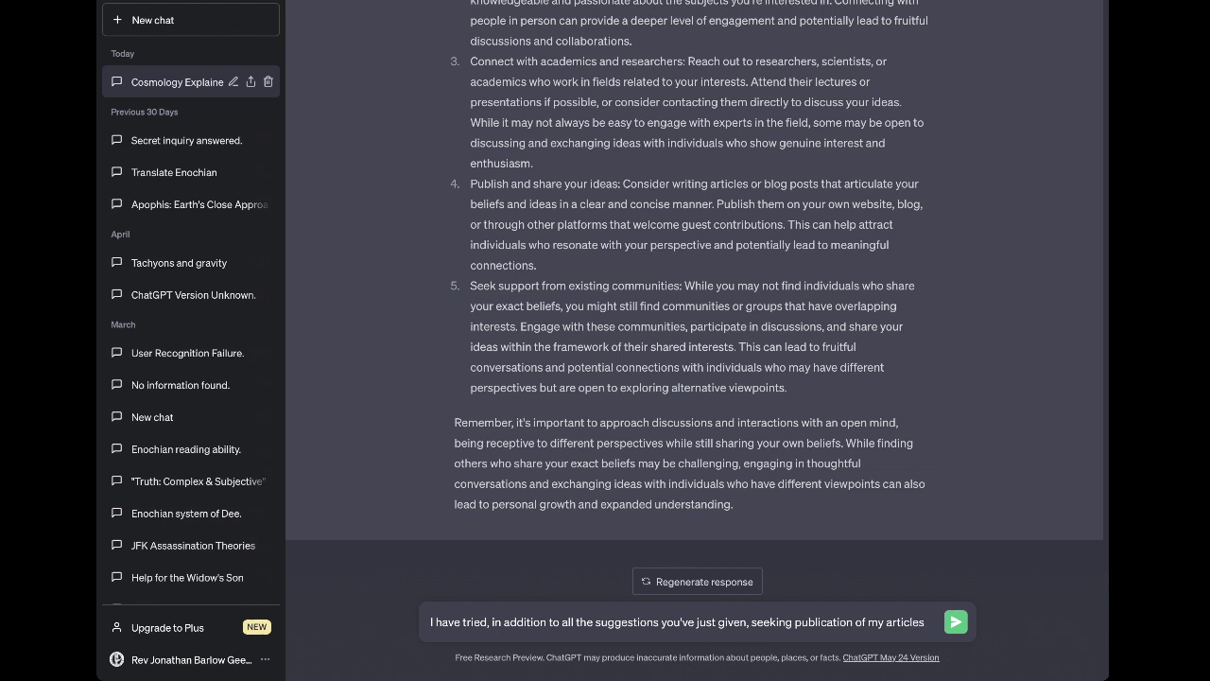
text( and e)
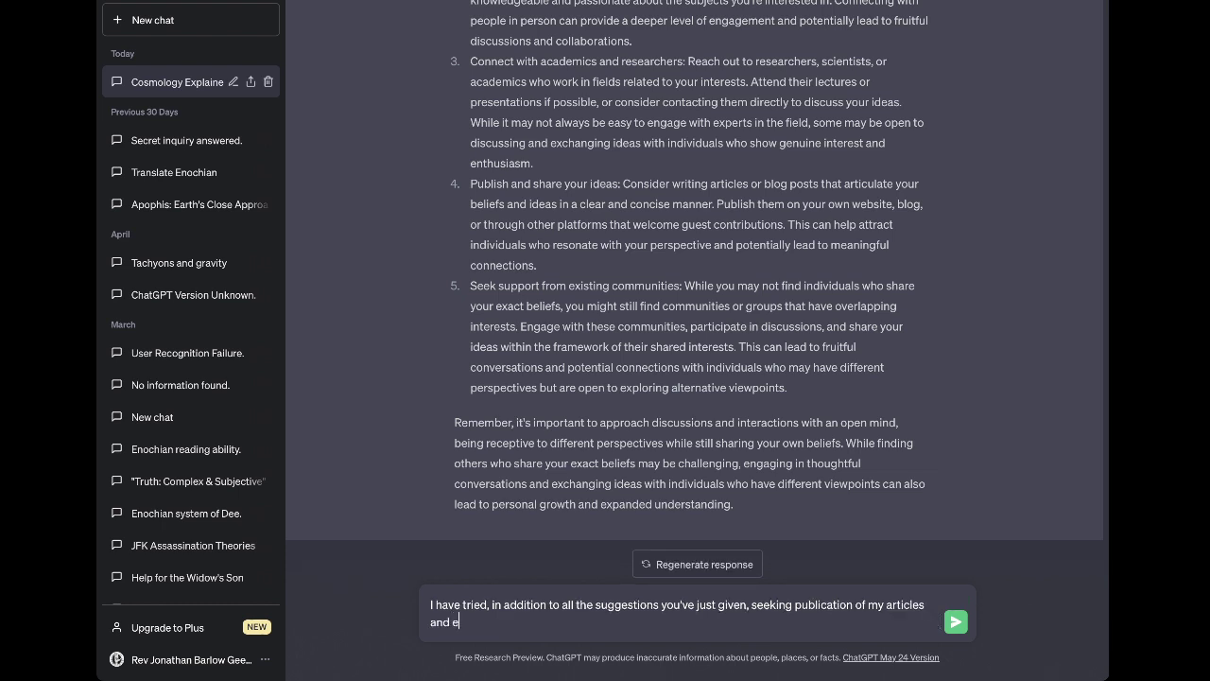
text(books on larger)
text(real-world pr)
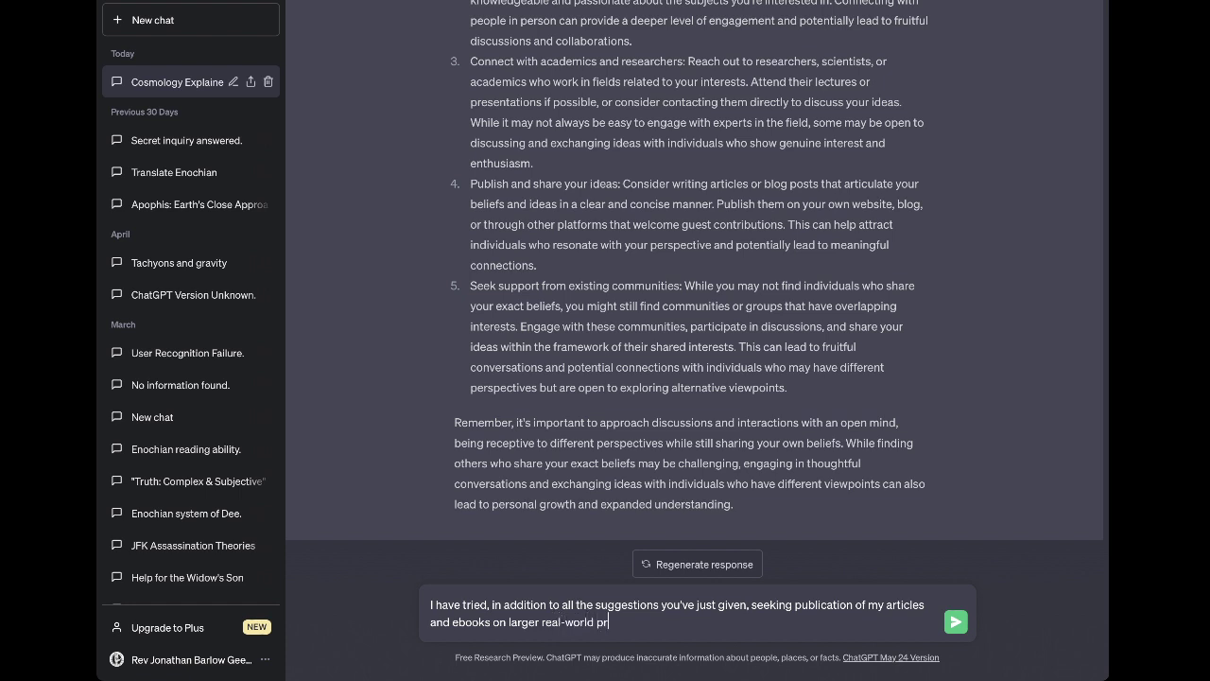
text(inting press house)
key(BackSpace)
key(BackSpace)
key(BackSpace)
key(BackSpace)
text(ouses)
Continue the list of attempts with ", publishing my works as lecture videos on YouTube and as pdf ebooks on various platforms"
text(reaching)
key(BackSpace)
key(BackSpace)
key(BackSpace)
key(BackSpace)
key(BackSpace)
key(BackSpace)
key(BackSpace)
key(BackSpace)
text(publishing)
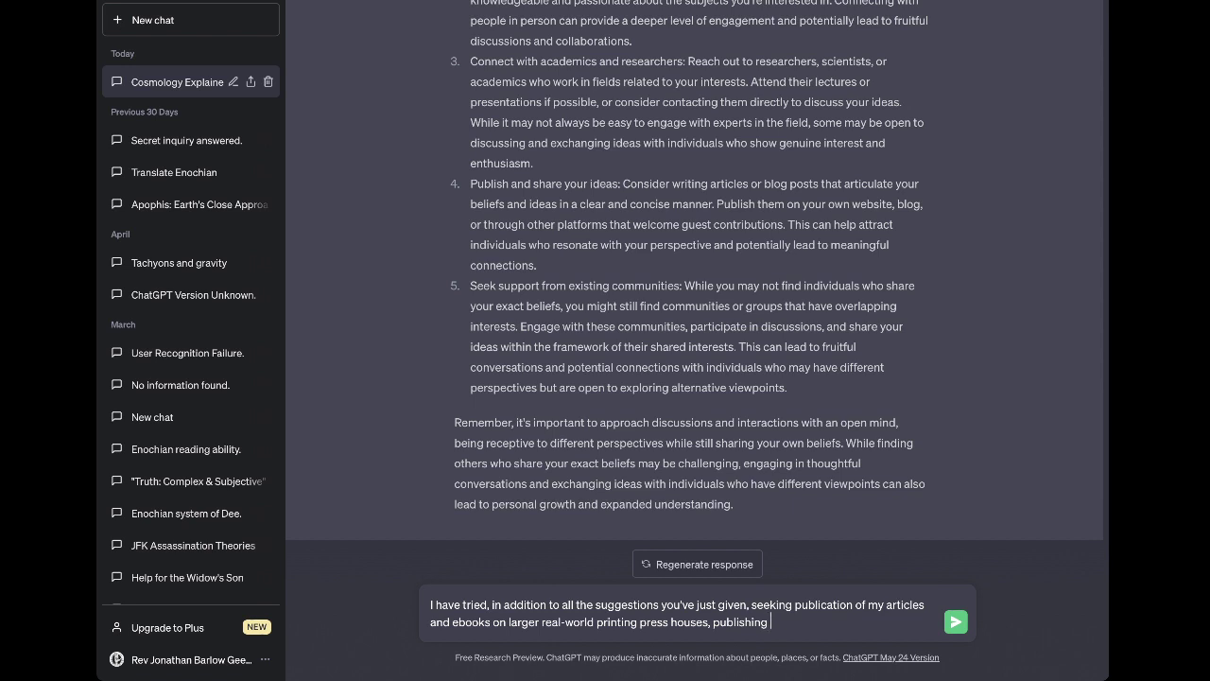
text(my works as )
text(lecture v)
text(ideos on youtu)
text(be and as )
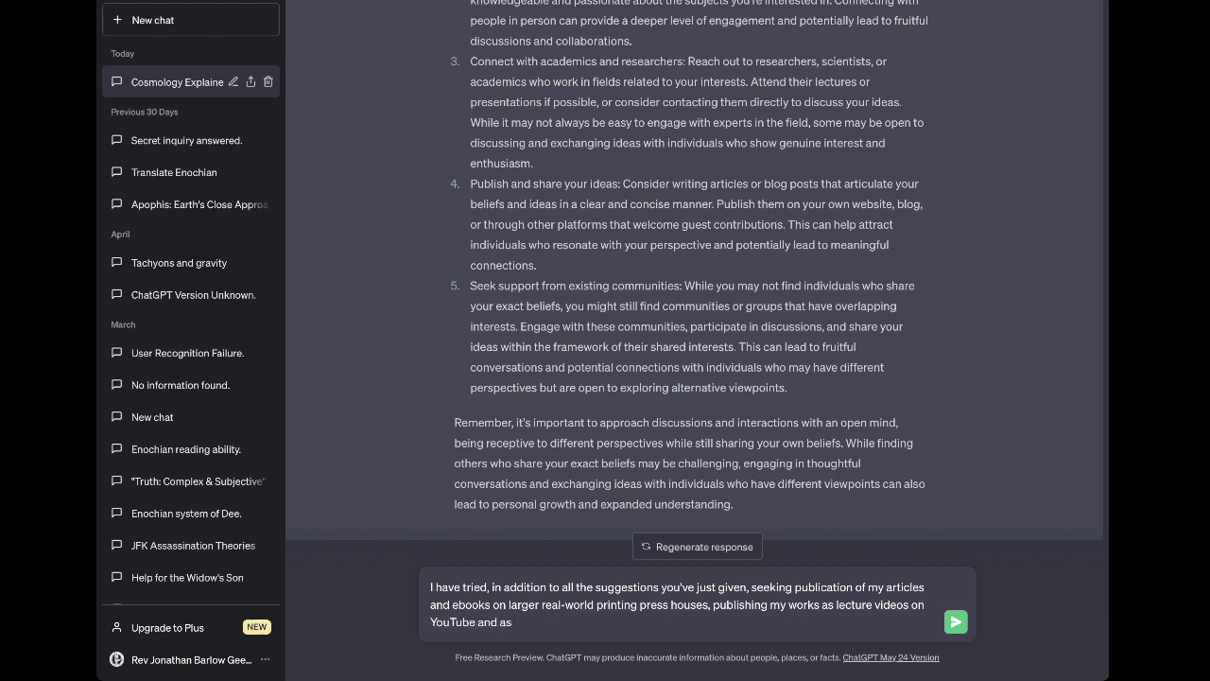
text(pdfs)
key(BackSpace)
key(BackSpace)
text(ebooks on various platforms)
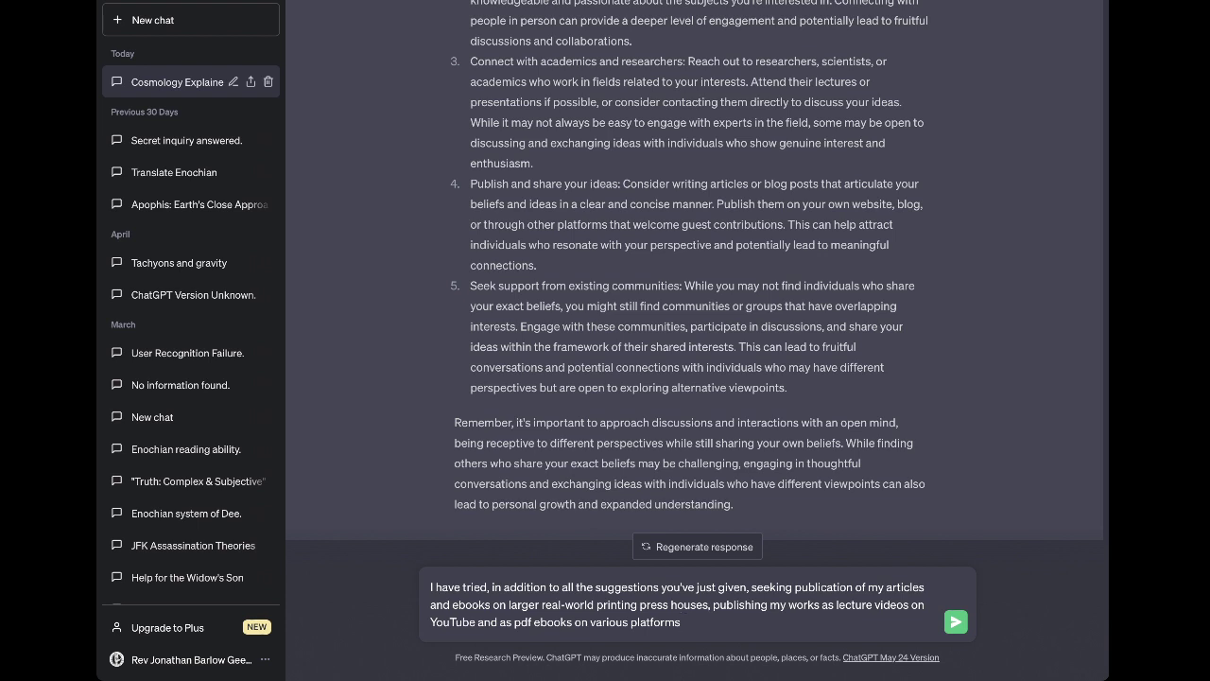
Add "and reaching out to other authors in similar fields of study and belief." and start the following sentence with "For example"
text(and reaching out to other authors )
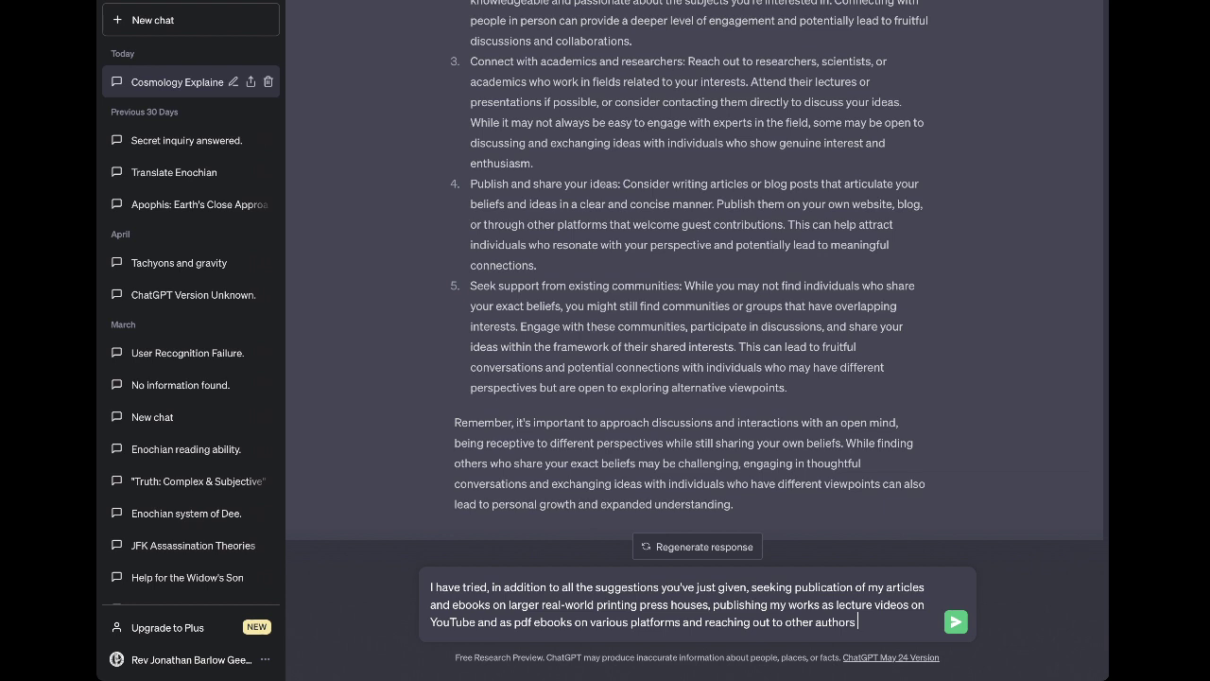
text(in similar fields of )
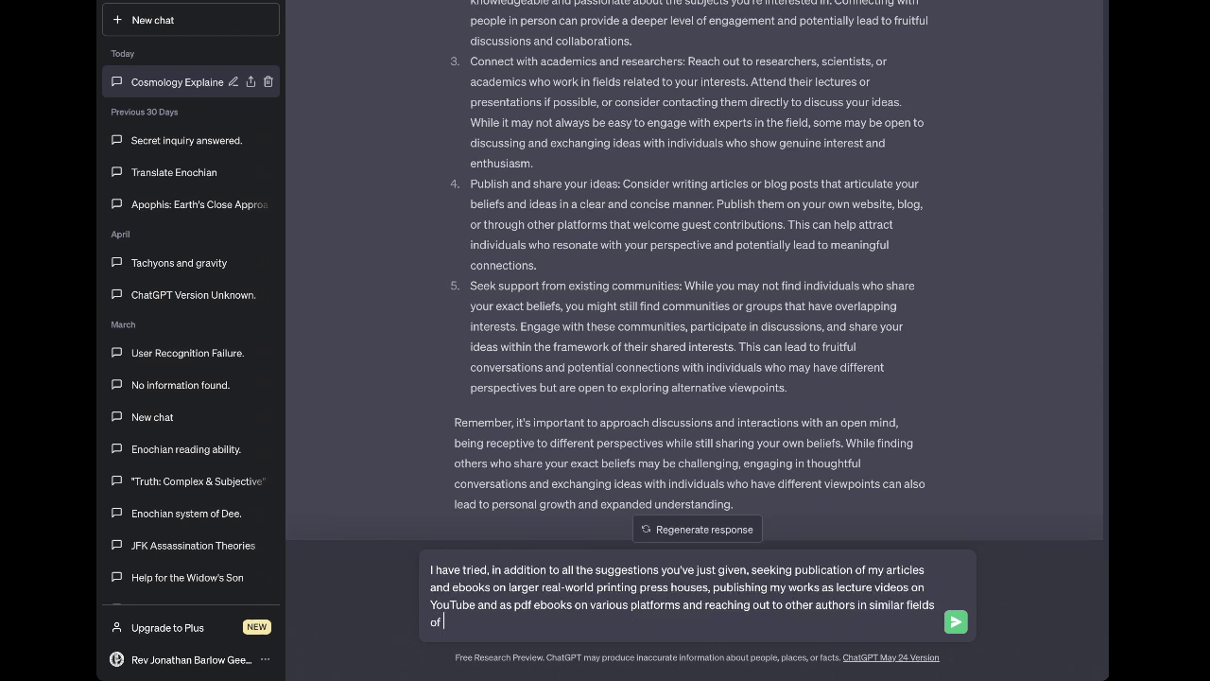
text(study and belief. For example)
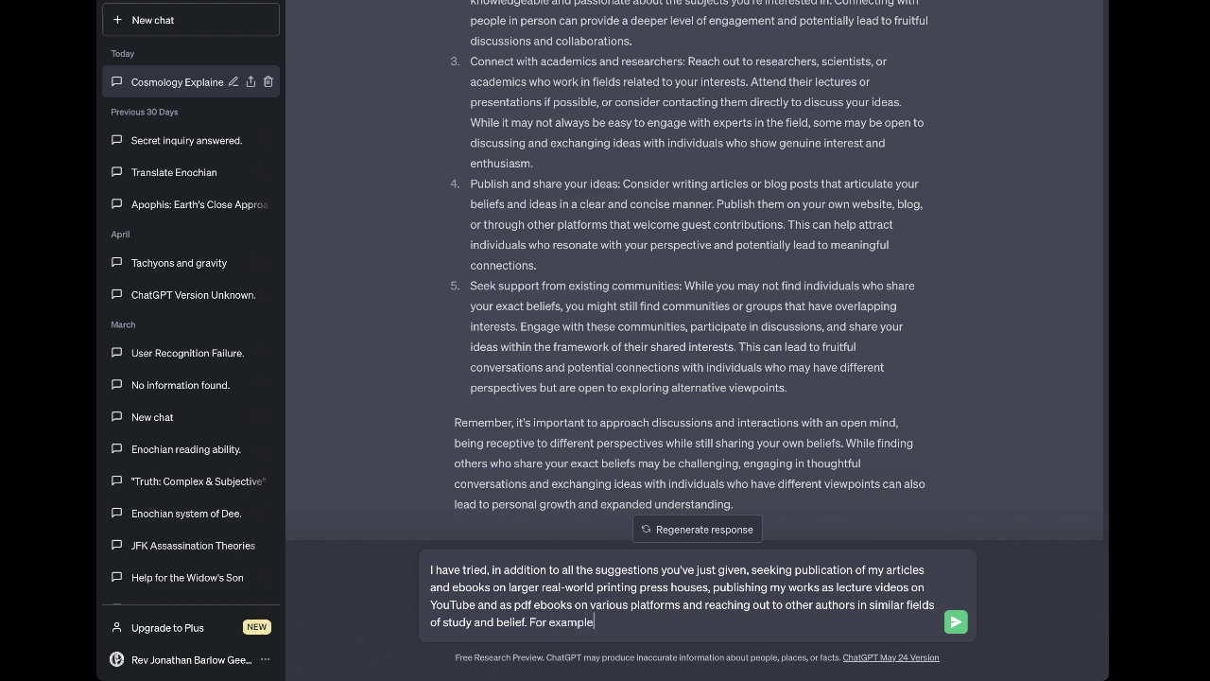
Continue the example sentence with ", I recently had an essay comparing"
text(, I recently)
text( had a )
text(n essay p)
text(ub)
key(BackSpace)
key(BackSpace)
key(BackSpace)
key(BackSpace)
text(comparing t)
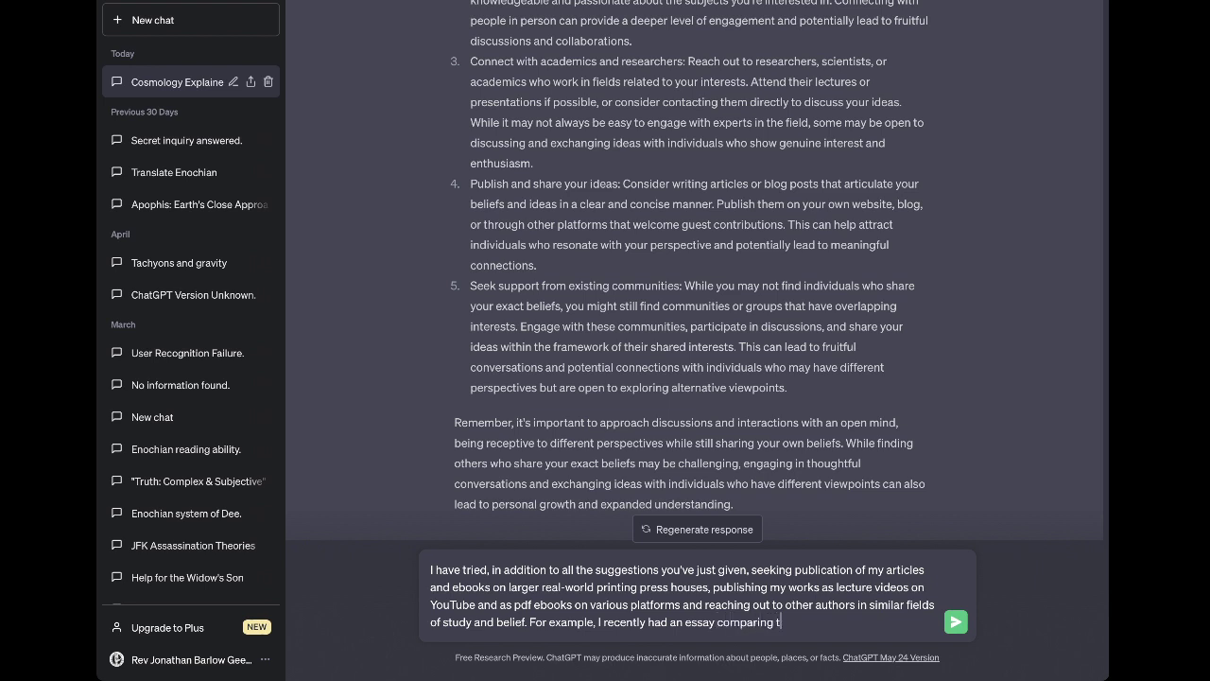
Describe the essay's comparison with "the 4 "terrestrial elements" of alchemy (earth, fire, air and water) to the 4"
text(he 4 element)
key(BackSpace)
key(BackSpace)
key(BackSpace)
key(BackSpace)
key(BackSpace)
key(BackSpace)
key(BackSpace)
text("terrestrial elements" of )
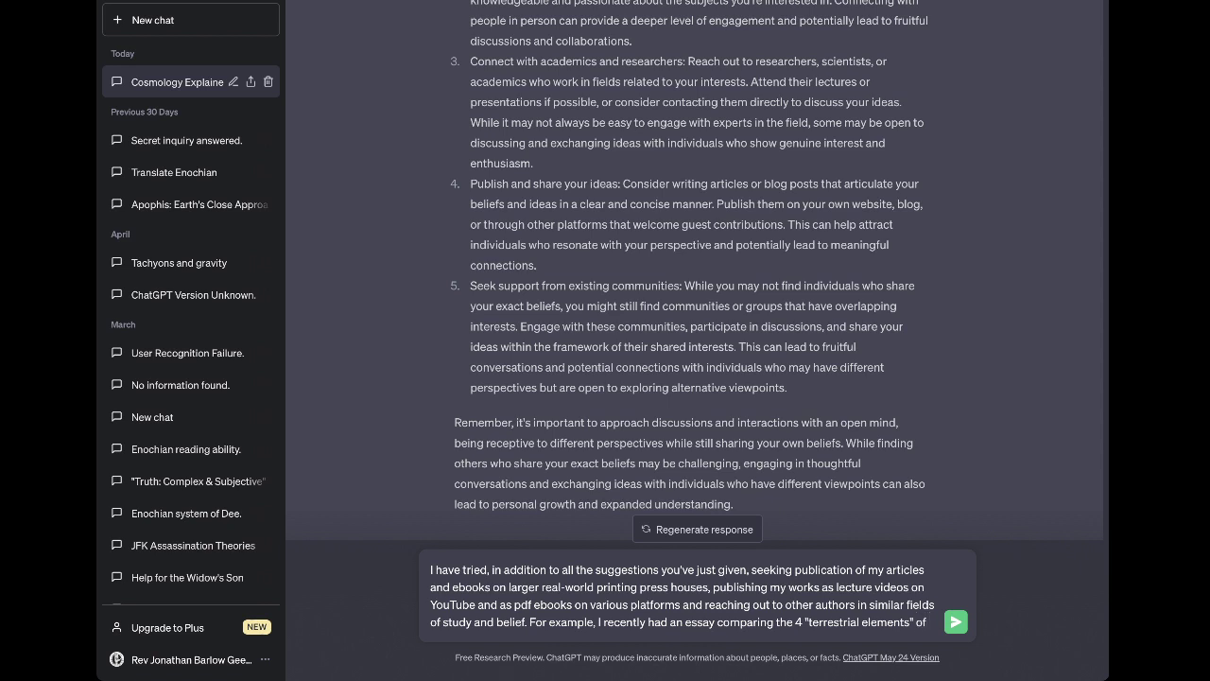
text(alchemy ()
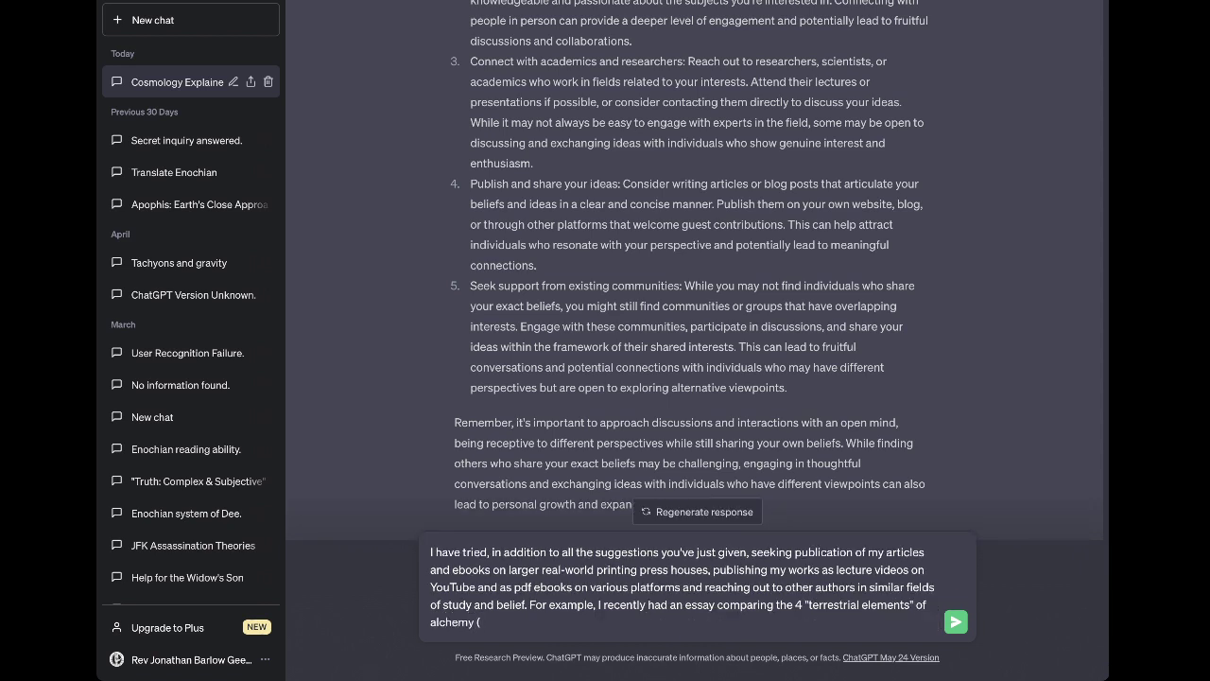
text(earth, fire, air and water) to the 4 )
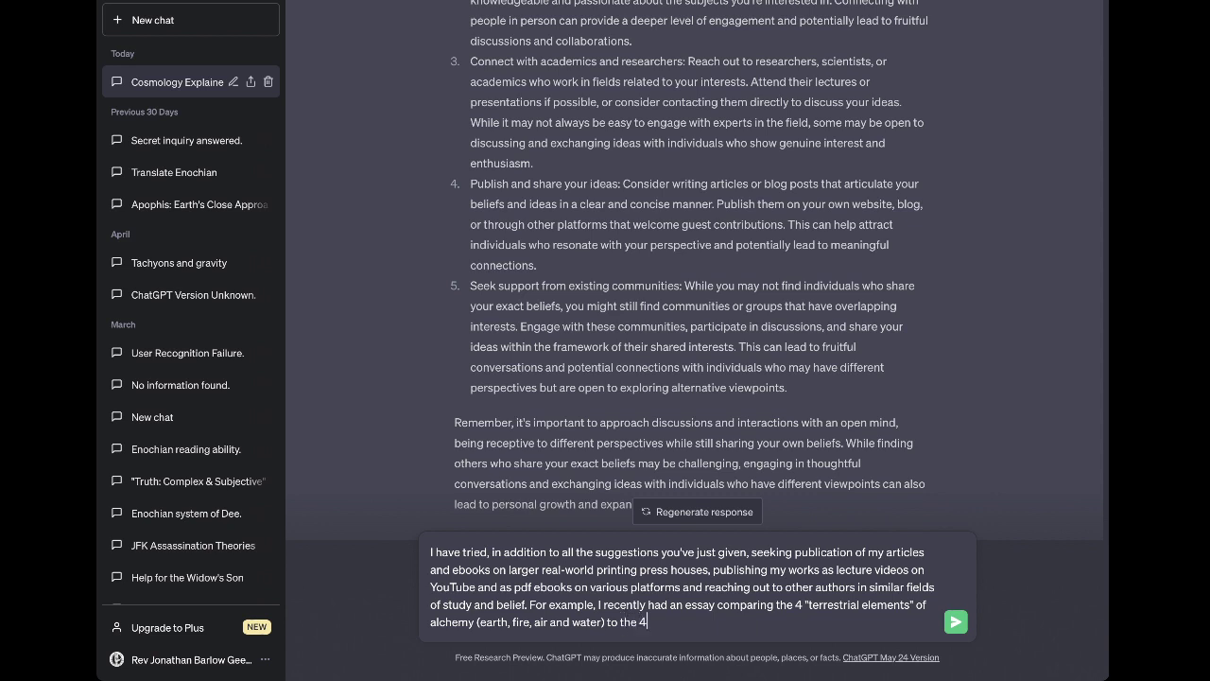
Complete the comparison with ""universal forces" of modern astrophysics (fusion, fission, electromagnetism and gravity, respectively)"
text("e)
key(BackSpace)
text(universal forces")
text(of mode)
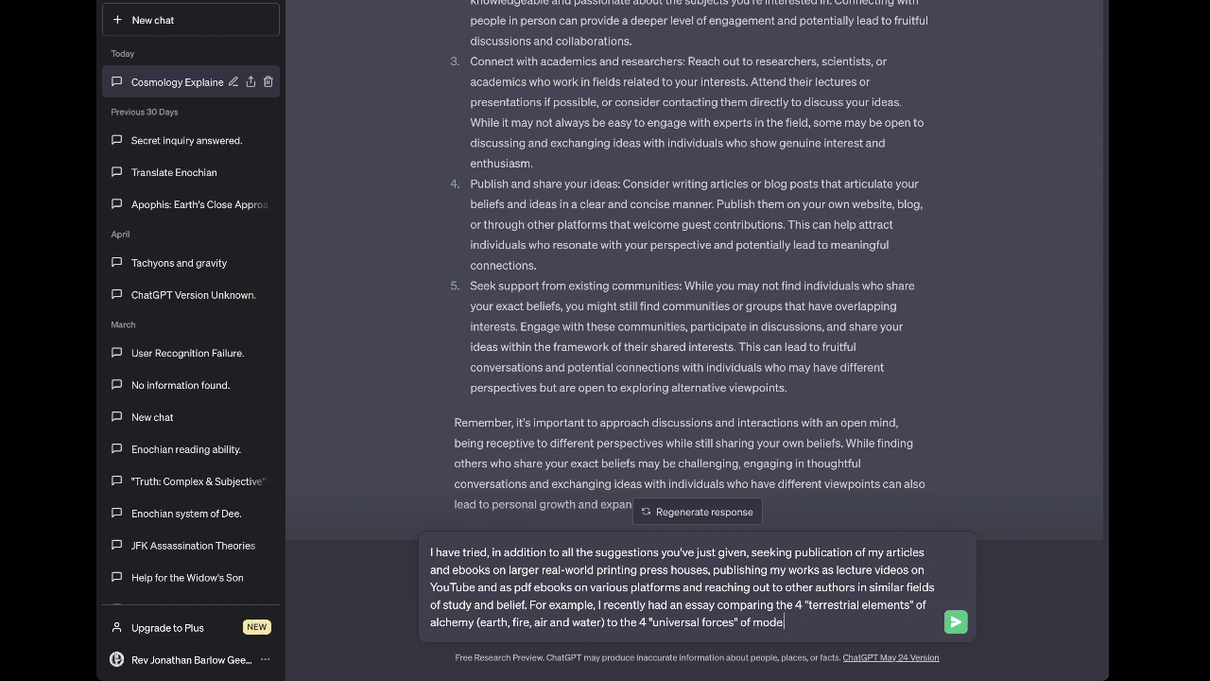
text(rn astrophysics ()
text(fusion, fission, ele)
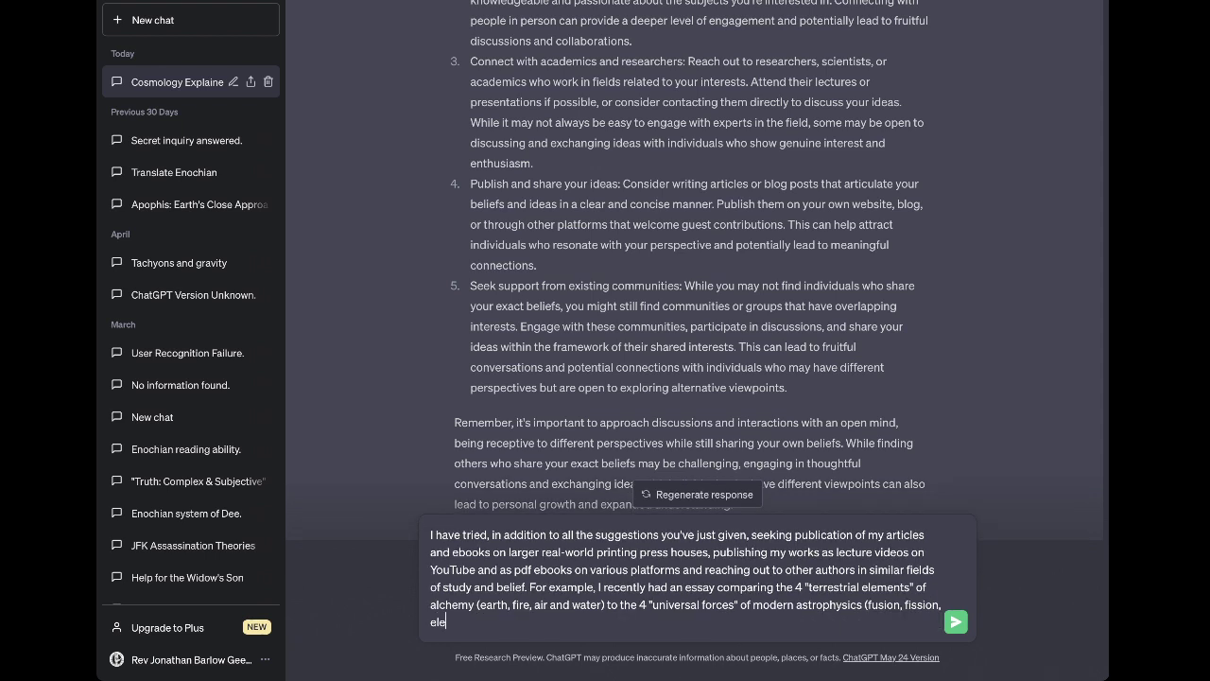
text(ctromagnetism and gravity)
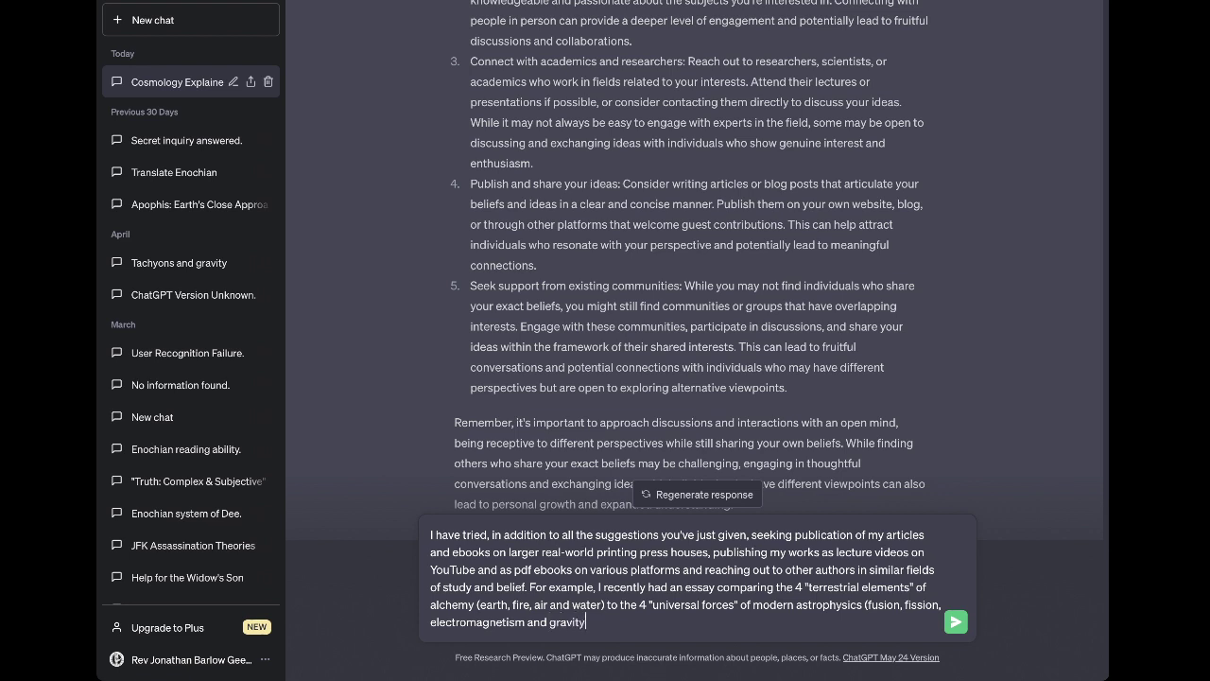
text(, respectively))
Add "published in a magazine on occult magick. I doubt it will reach any "scientific" audience" to the message
text(published in a mahg)
key(BackSpace)
key(BackSpace)
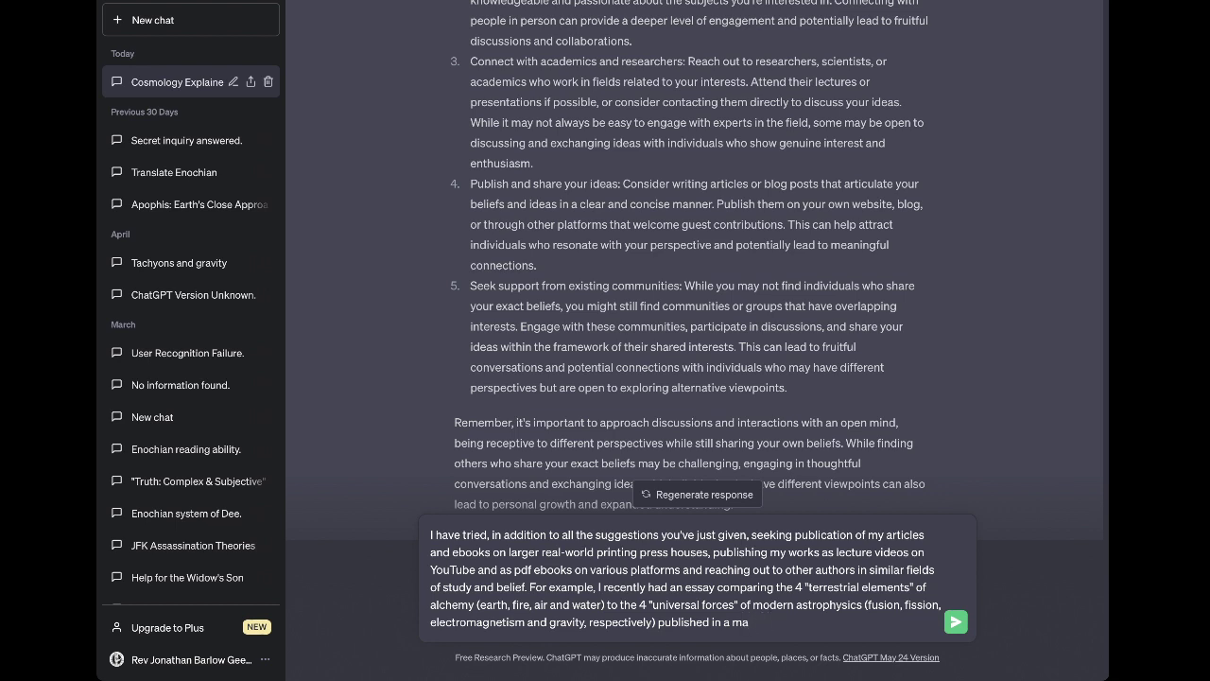
text(gazine on occult magick)
text(. I doubt )
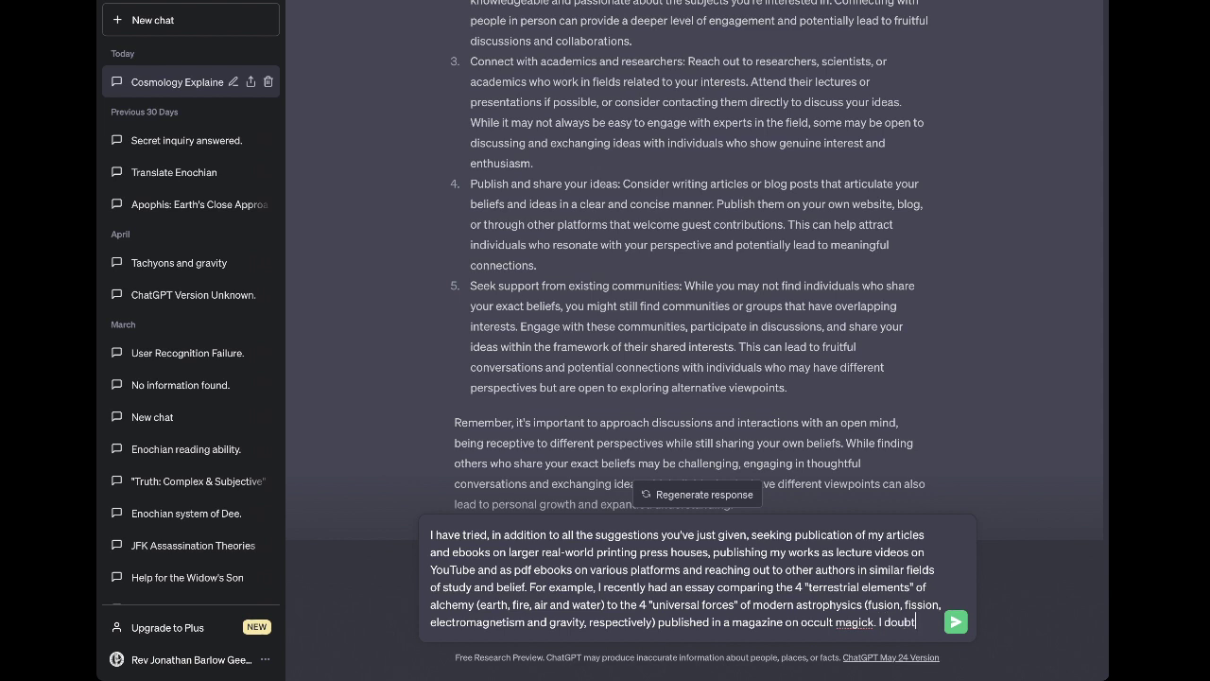
text(it will )
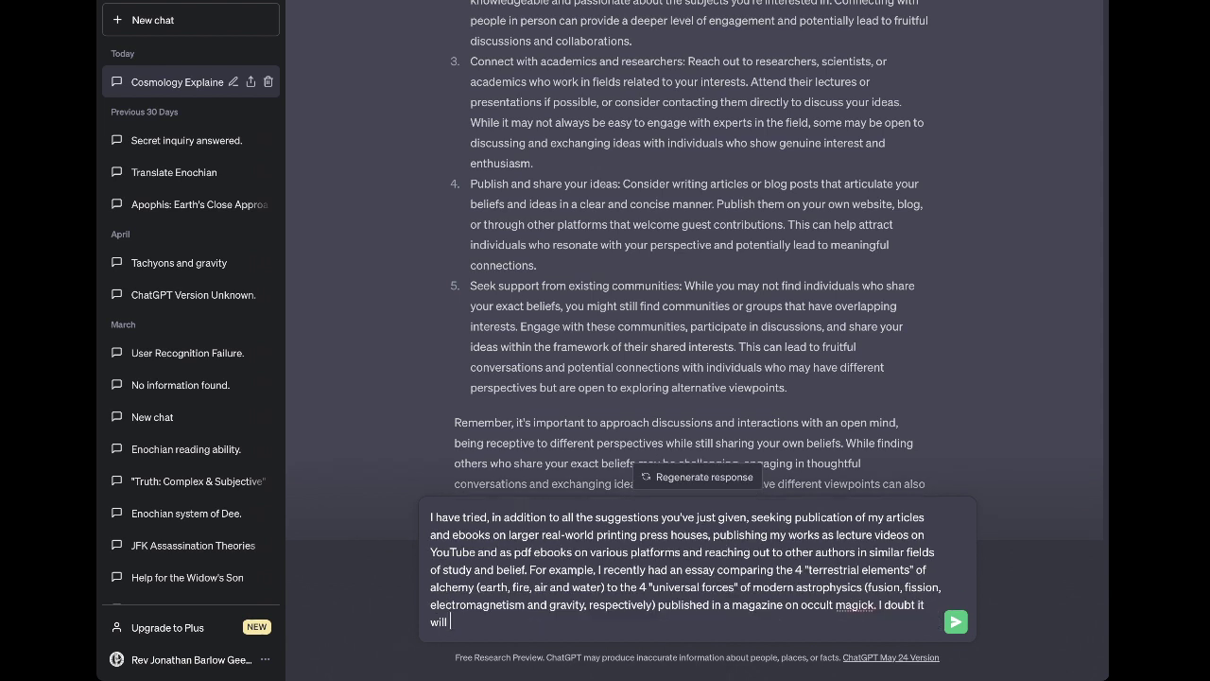
text(reach any "scientific" audience)
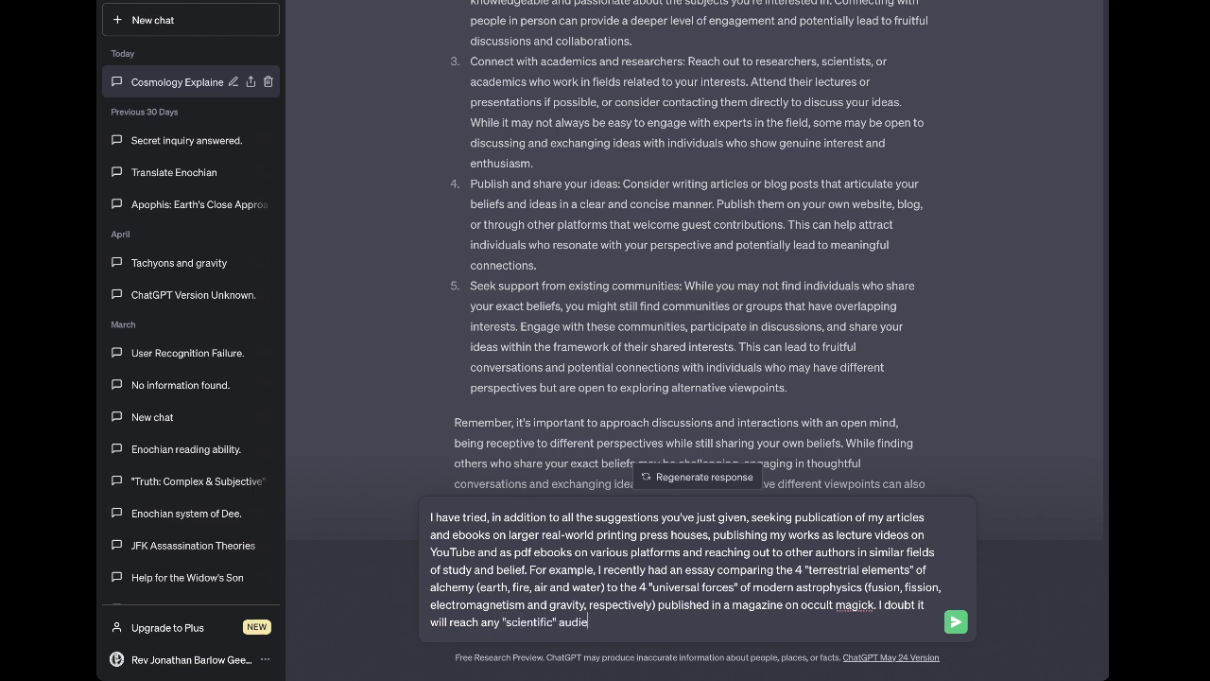
End the sentence with ", however." and begin a question with "Is it not more likely I'll only become"
text(however. Is it not likely that I)
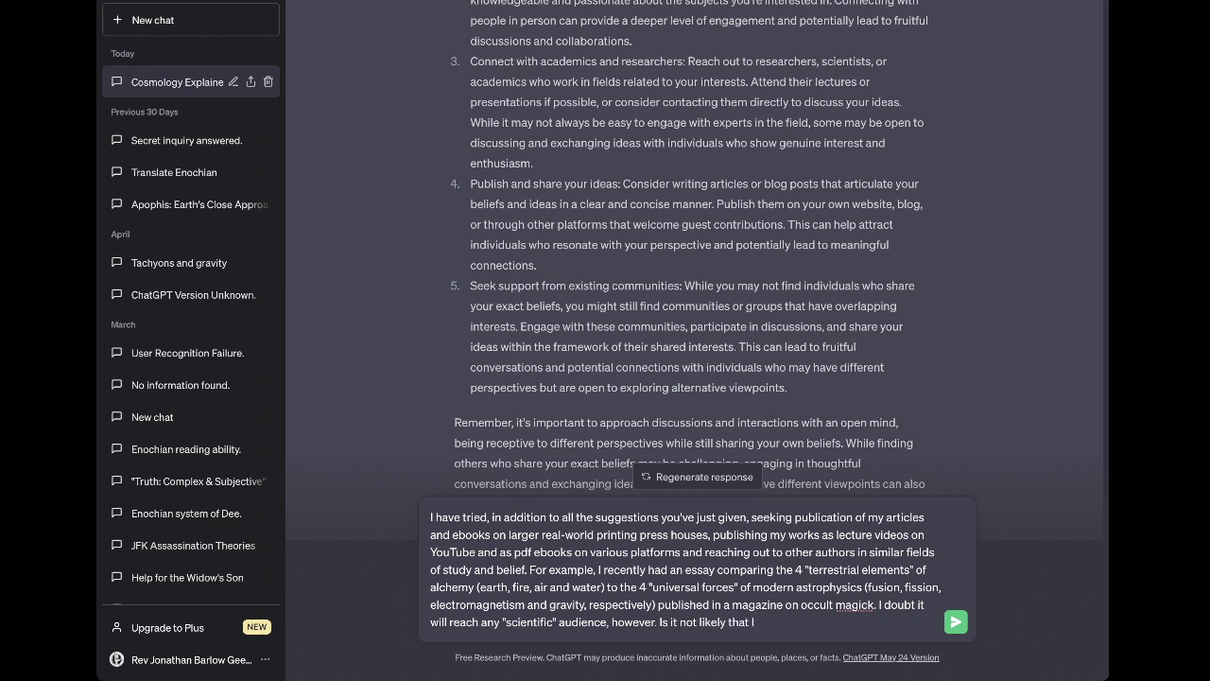
key(BackSpace)
key(BackSpace)
key(BackSpace)
key(BackSpace)
key(BackSpace)
key(BackSpace)
key(BackSpace)
key(BackSpace)
key(BackSpace)
key(BackSpace)
key(BackSpace)
key(BackSpace)
key(BackSpace)
key(BackSpace)
key(BackSpace)
text(more likely I'll only become )
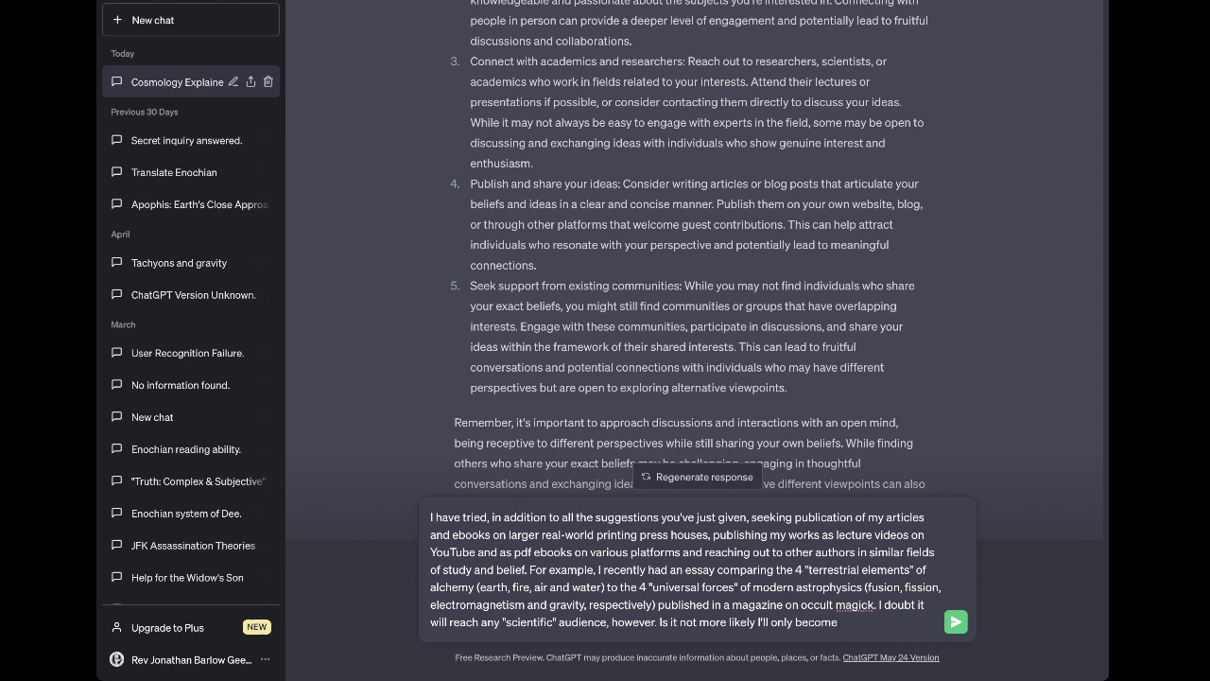
Complete the question with "widely known after I die, rather than becoming famous while alive, since my ideas are so unique?" and send it
text(widely known after I die)
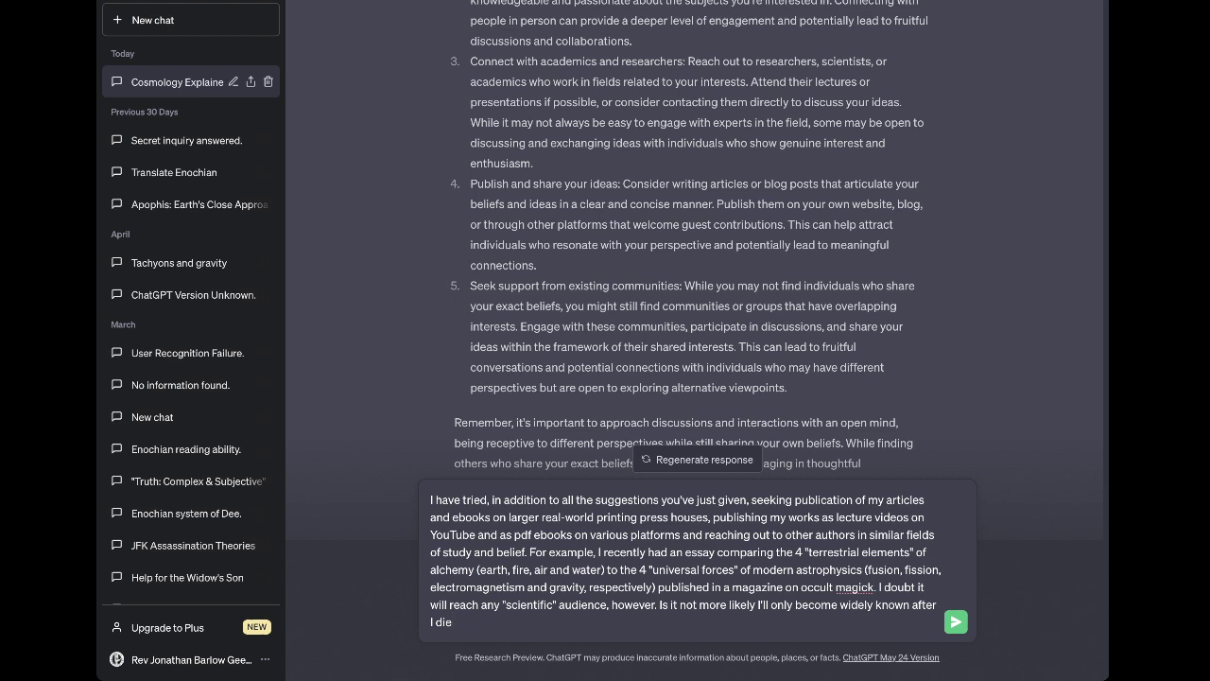
text(, rather than becoming famous while )
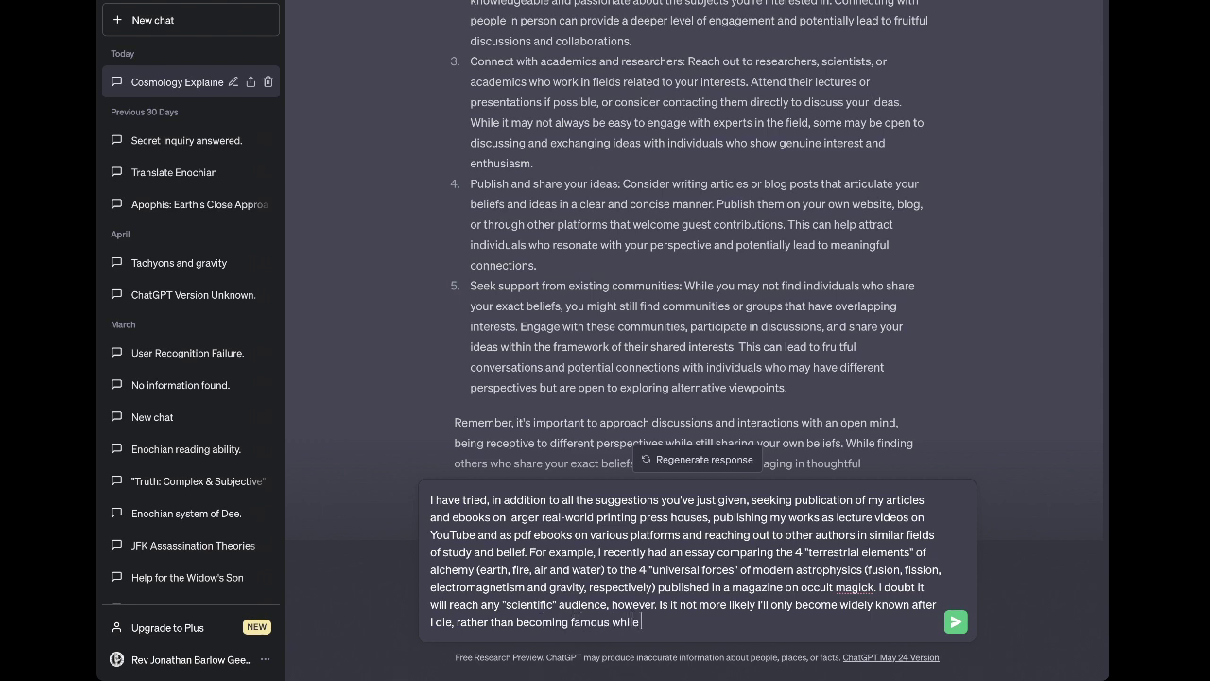
text(alive, since my ideas are so u)
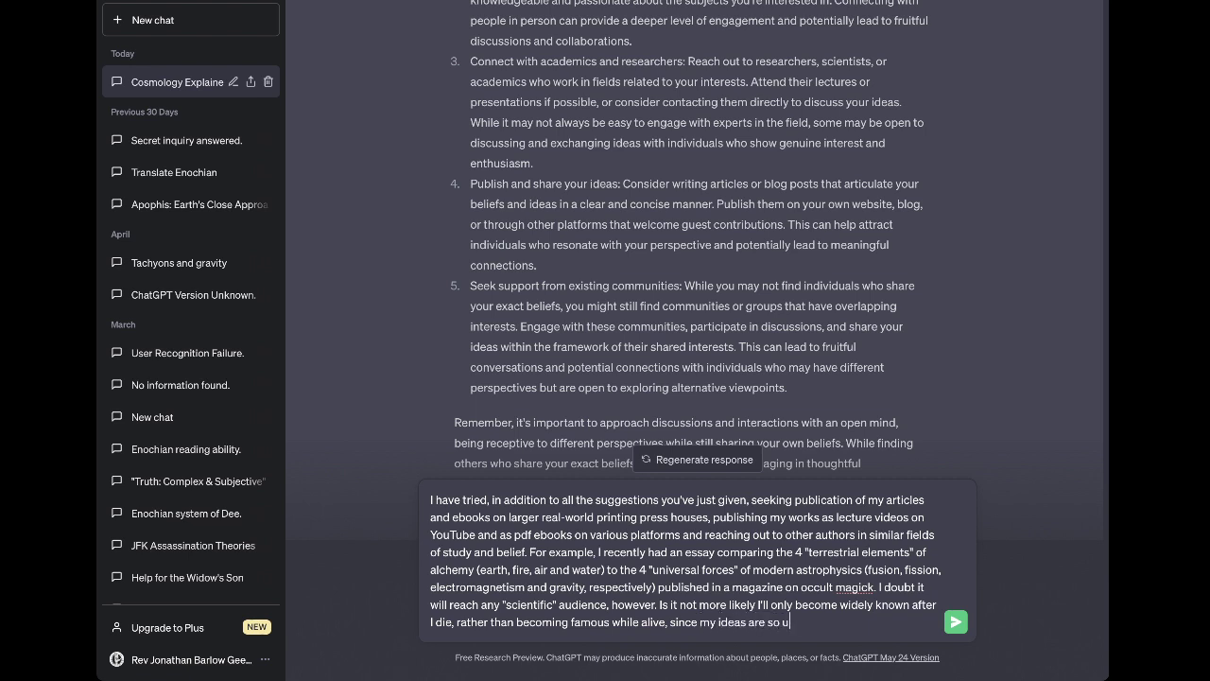
text(nique?)
key(Return)
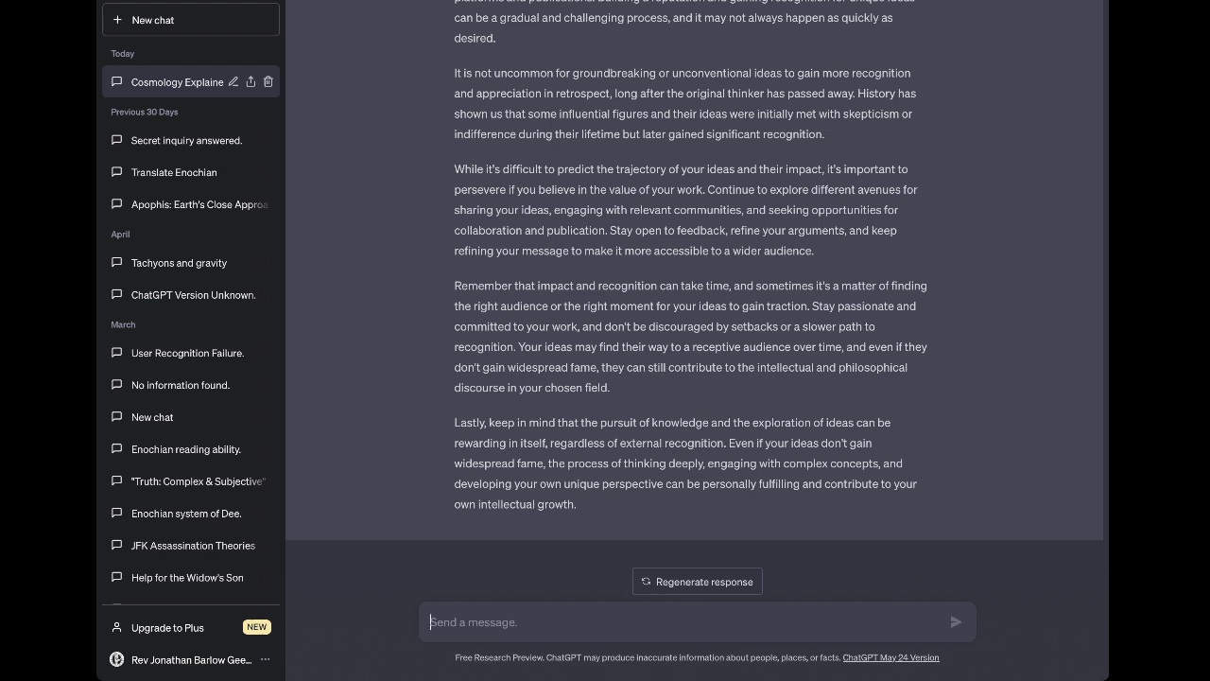
Begin a new message with "I do believe that my ideas - particularly combining atheism and a "metaphysics"
text(I do b)
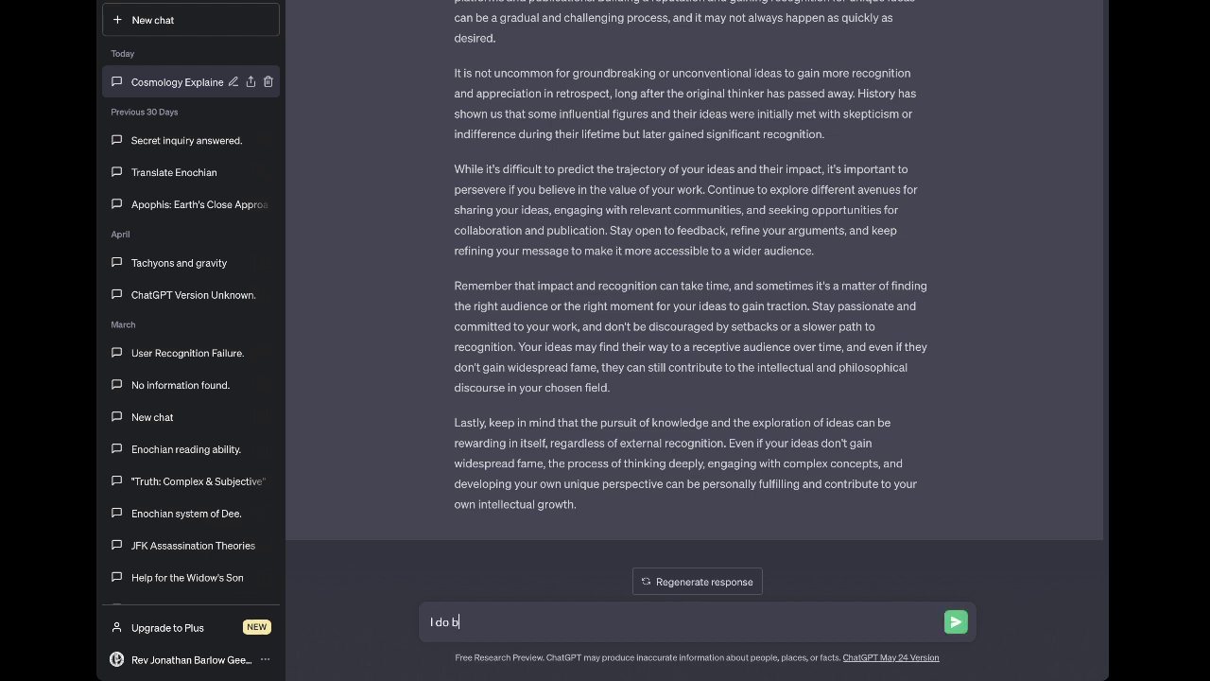
text(elieve that my ideas)
text(particularly)
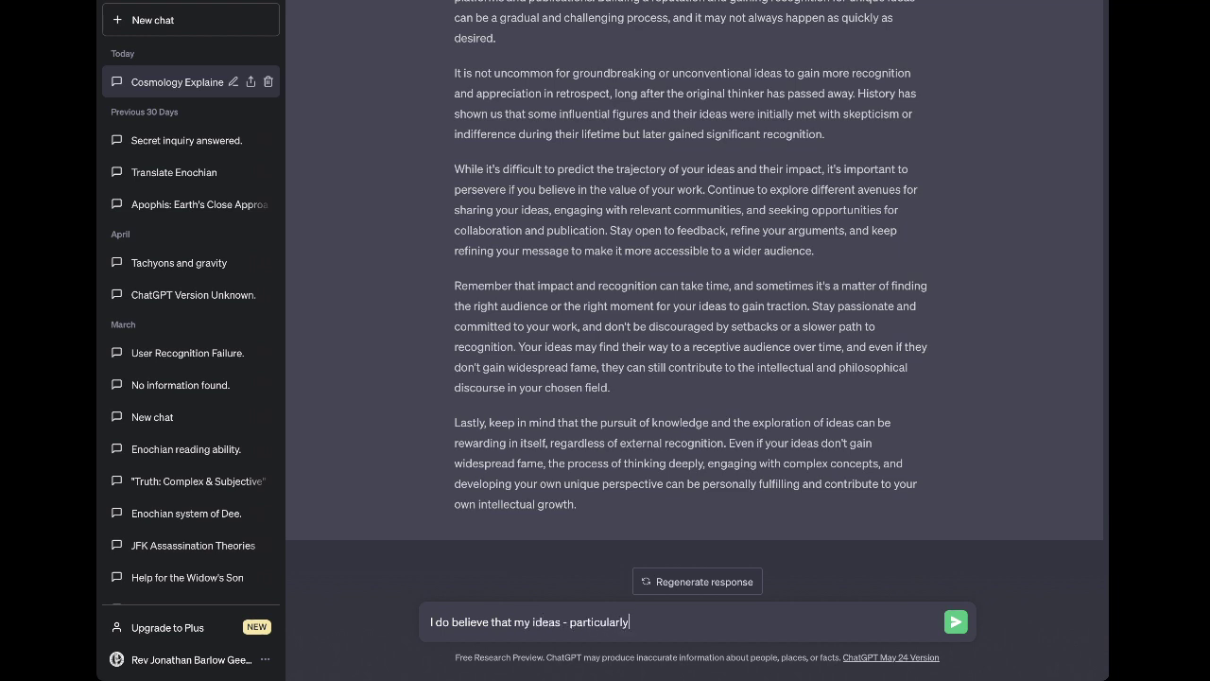
text( combining atheism and)
text(a "metaphysics)
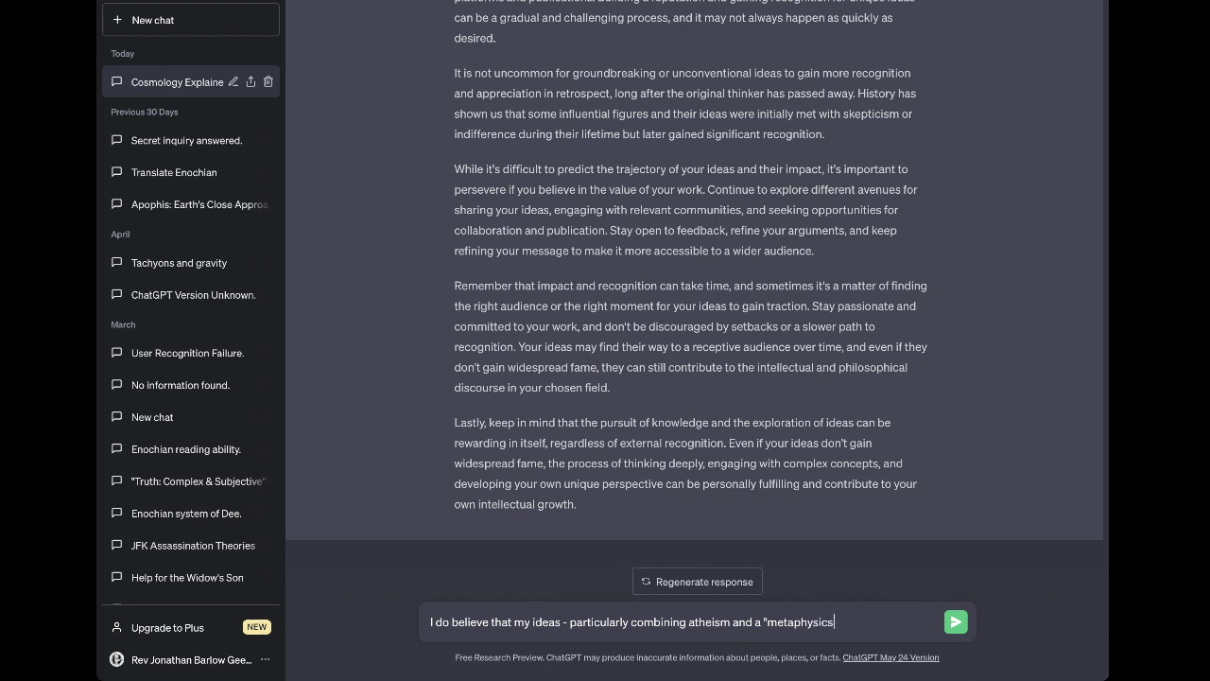
Continue the description of the metaphysics with "that incorporates scientific explanations for what we"
text(" that incorporates epxlanation)
key(BackSpace)
key(BackSpace)
key(BackSpace)
key(BackSpace)
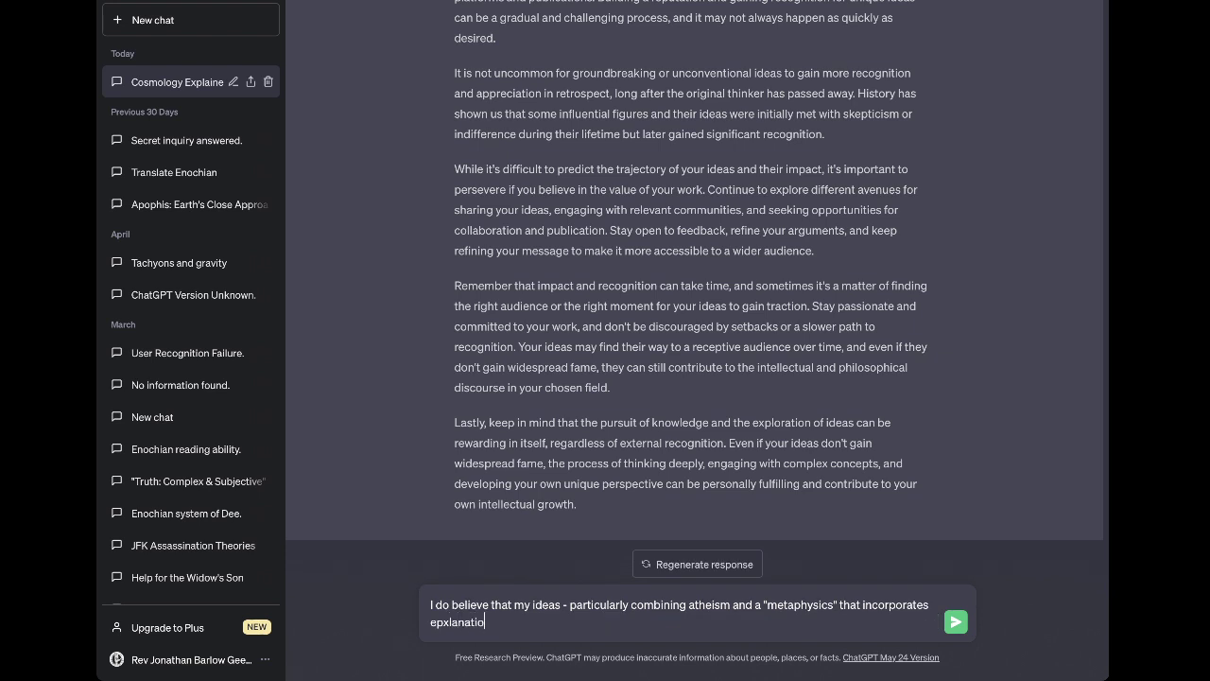
key(BackSpace)
key(BackSpace)
key(BackSpace)
key(BackSpace)
key(BackSpace)
key(BackSpace)
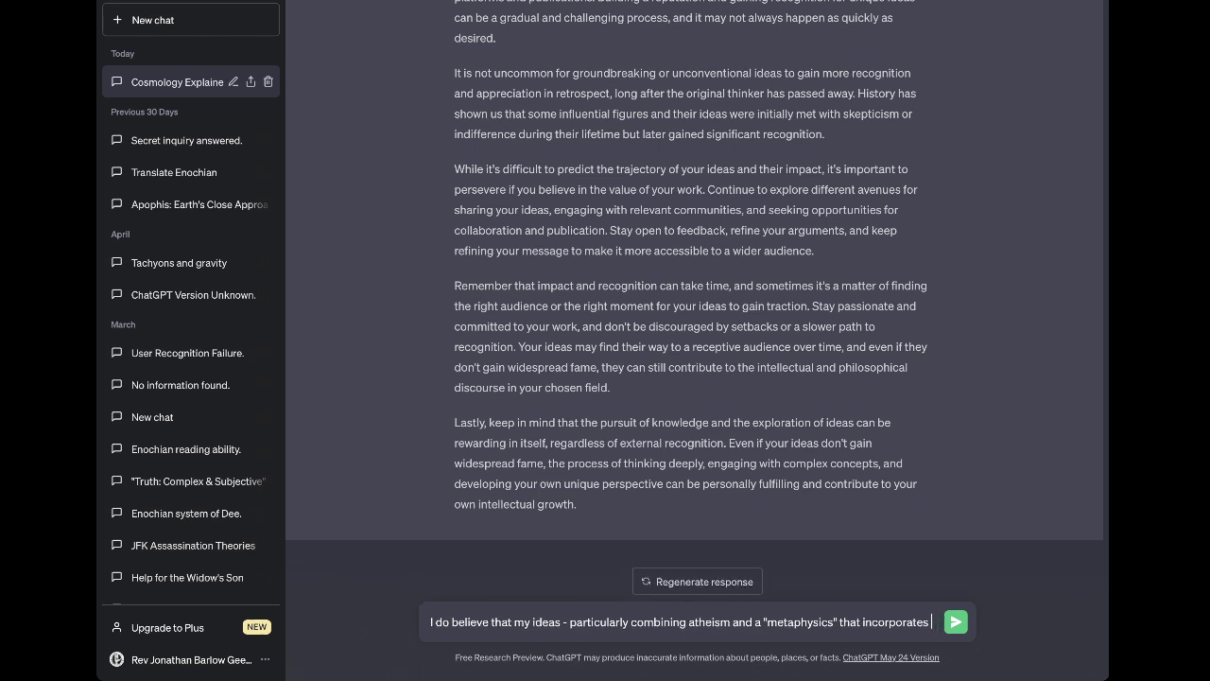
text(scient)
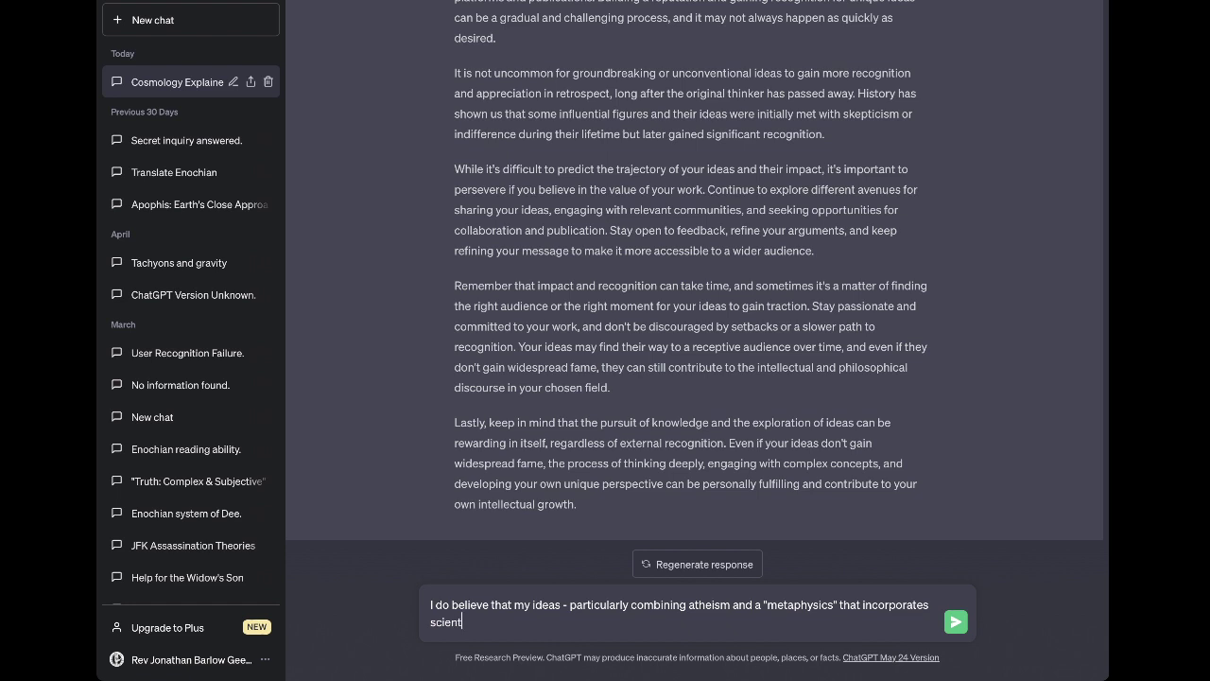
text(ific explanations of)
key(BackSpace)
key(BackSpace)
text(for what we )
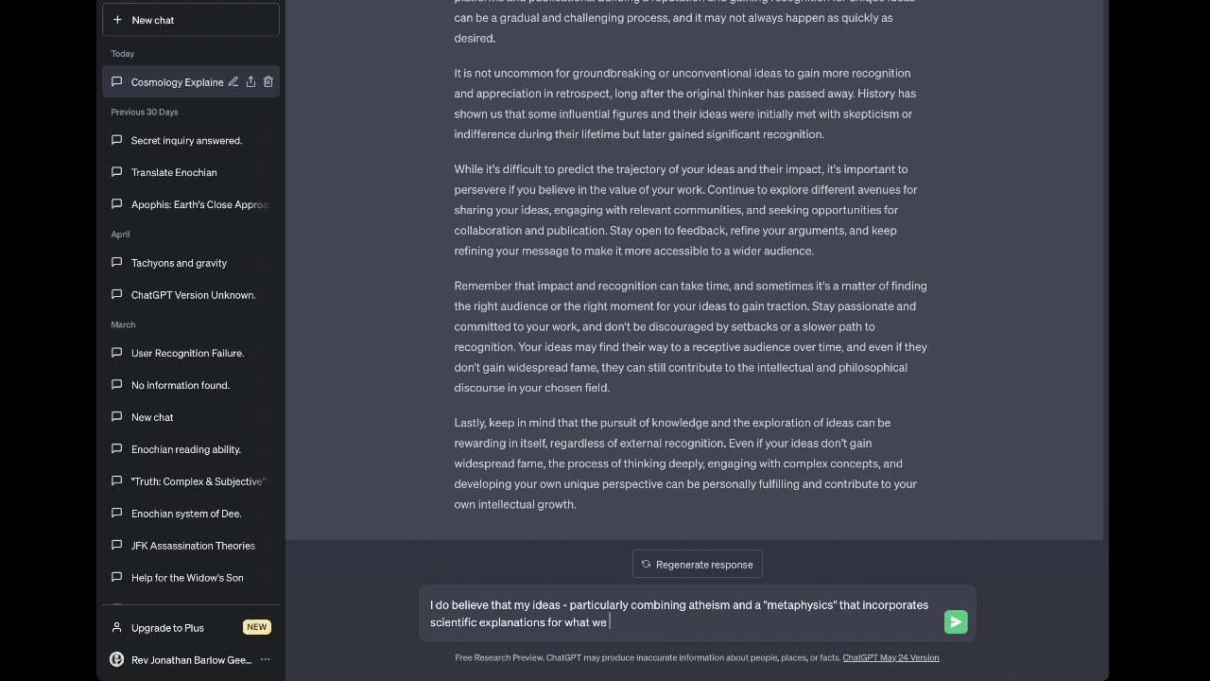
Add "currently consider "supernatural" phenomenon (such as telepathy" to the message
text(currently consider "supernatura)
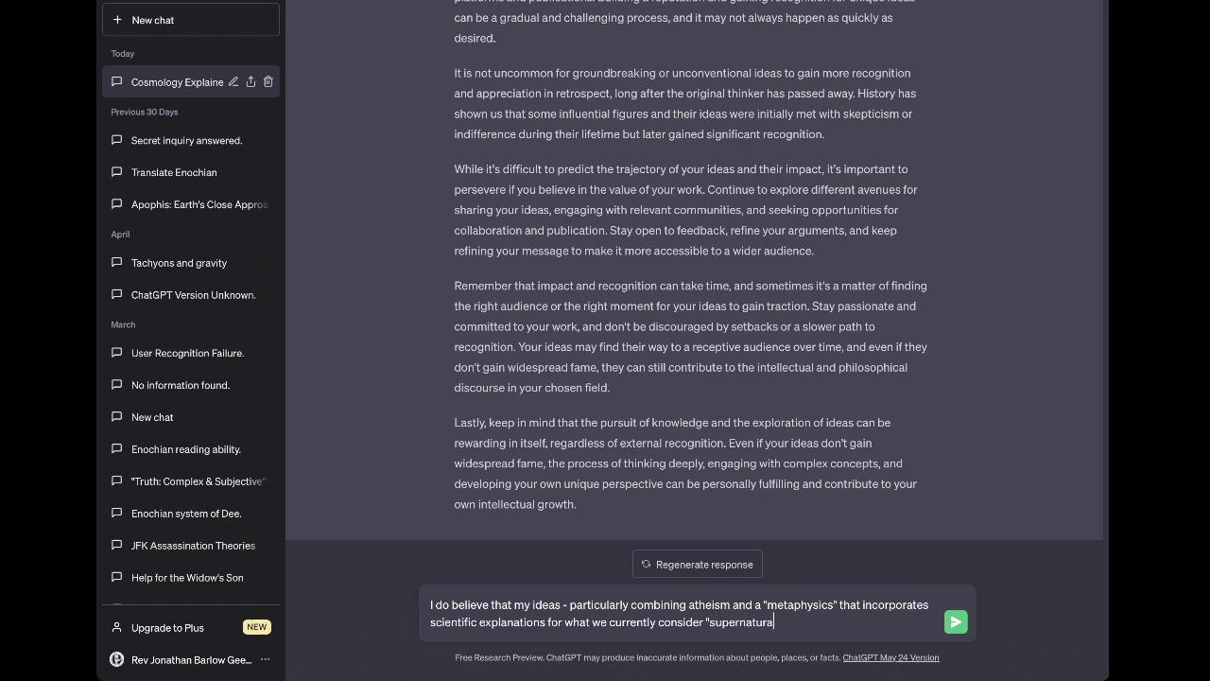
text(l" phenomnenon)
key(BackSpace)
key(BackSpace)
key(BackSpace)
key(BackSpace)
key(BackSpace)
text(enon (such as telepathy)
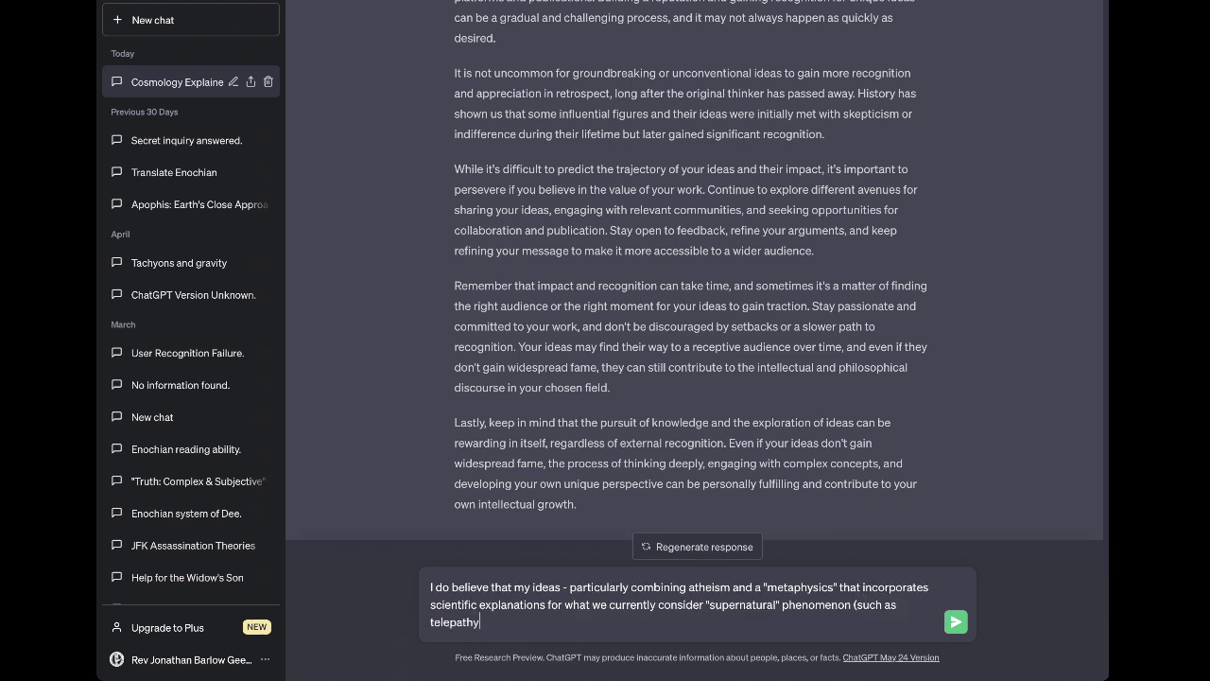
Complete the examples with ", the existence of a "soul," the idea of "heaven," etc.)" and add "- will eventually become more popularly"
text(, the existence of a "soul," the ide)
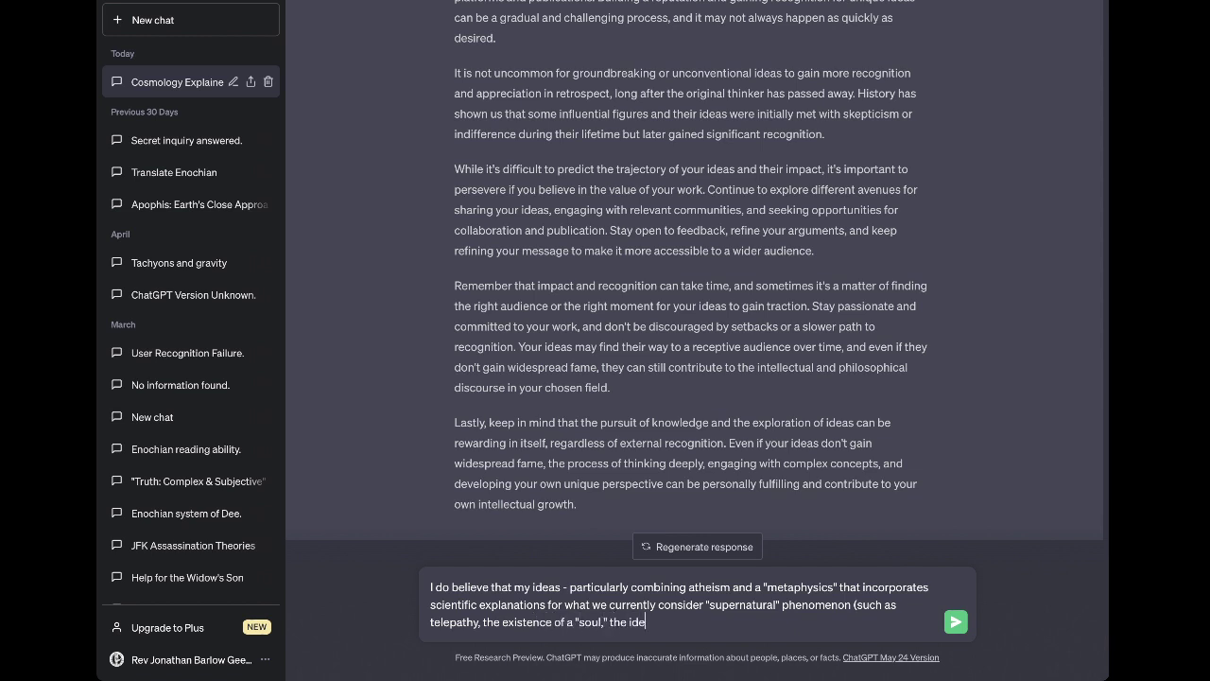
text(a of "heaven," etc.))
text(- will event)
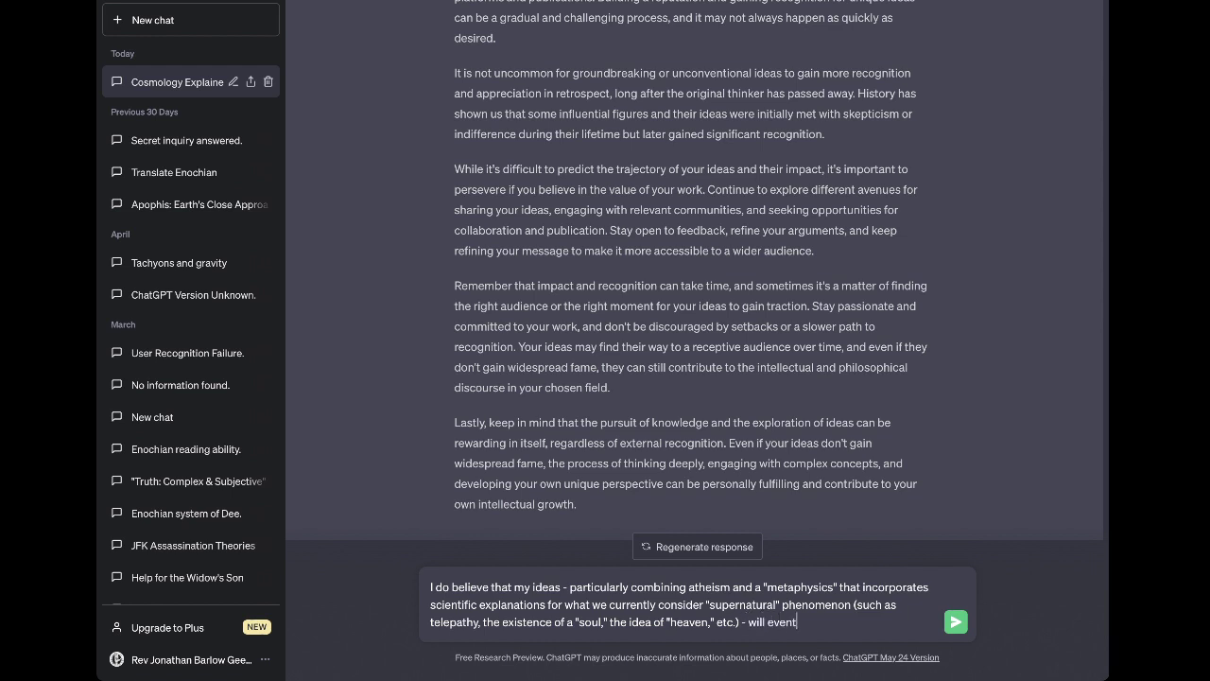
text(ually become more popularly )
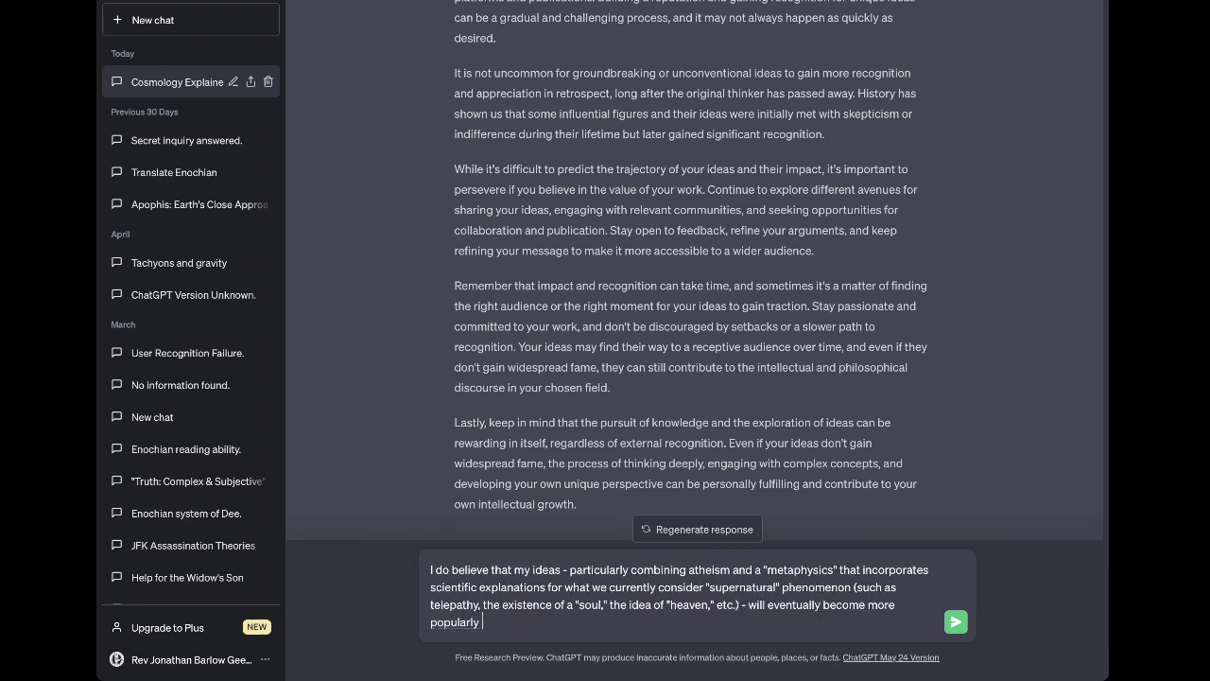
Continue the claim about the ideas with "accepted, widespread and common"
text(accepted)
text( and wide)
key(BackSpace)
key(BackSpace)
key(BackSpace)
key(BackSpace)
key(BackSpace)
key(BackSpace)
key(BackSpace)
key(BackSpace)
key(BackSpace)
text(, wide)
text(sr)
text(pread and commo)
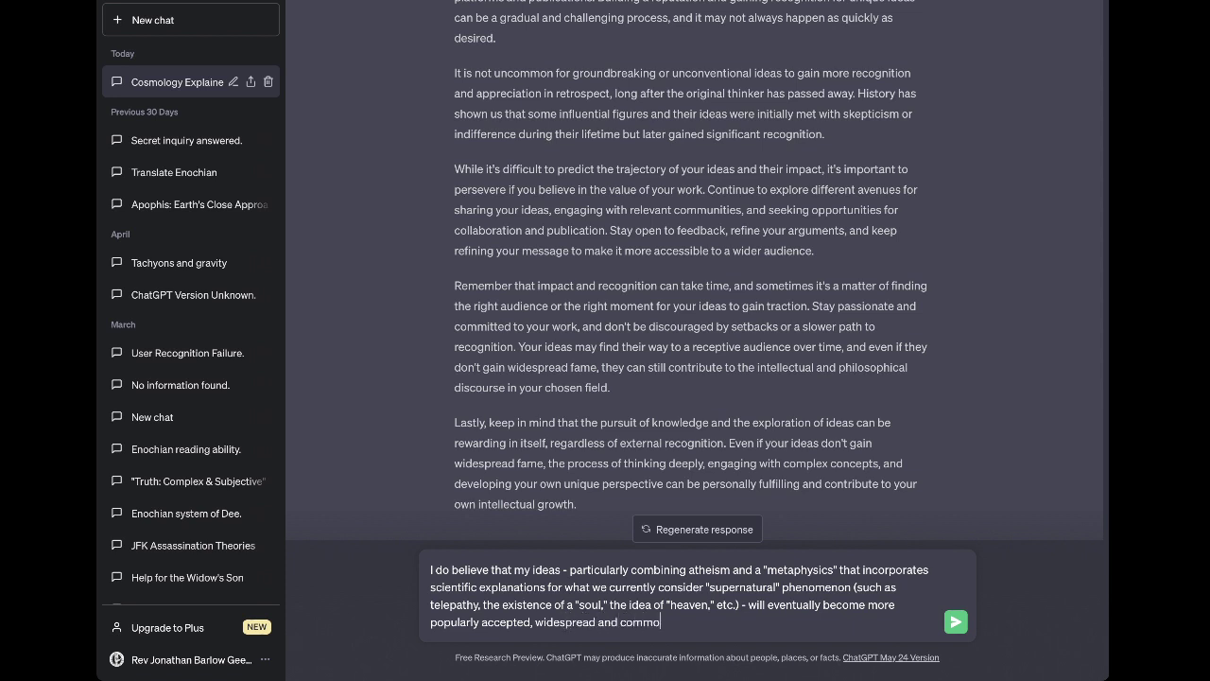
Add the sentence "I am not sure if I will receive credit for my contributions in these fields during my own lifetime."
text(n. I am not sure if I will receive credi)
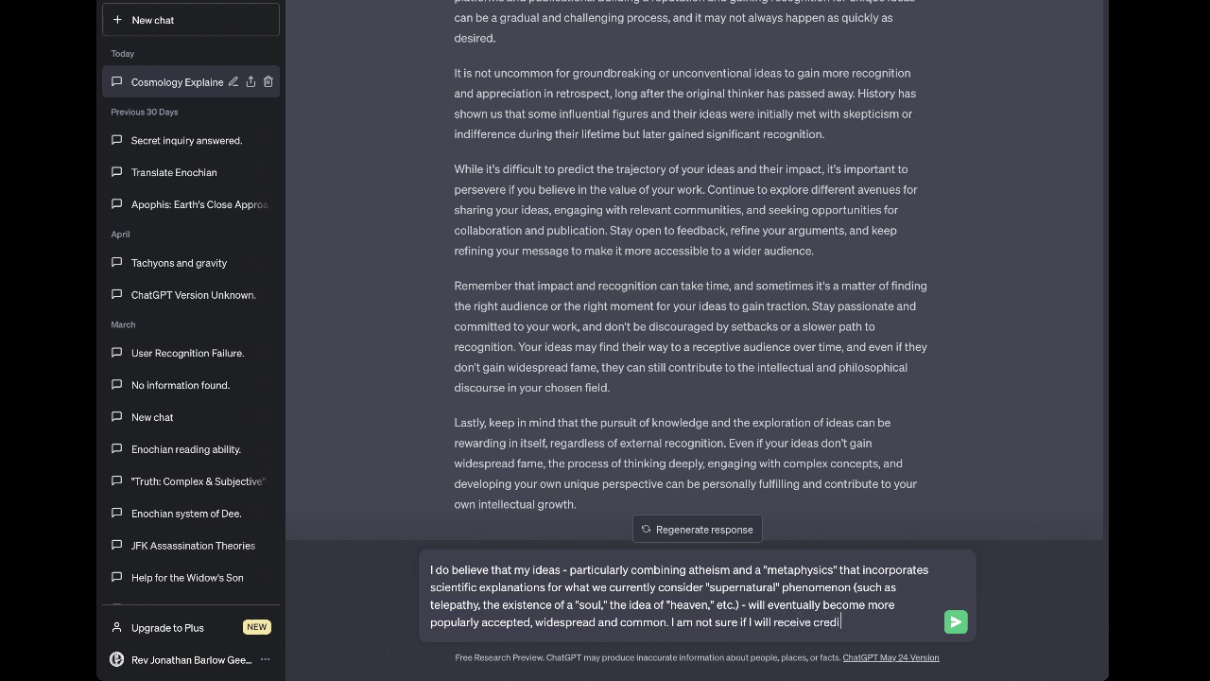
text(t for my contributions in )
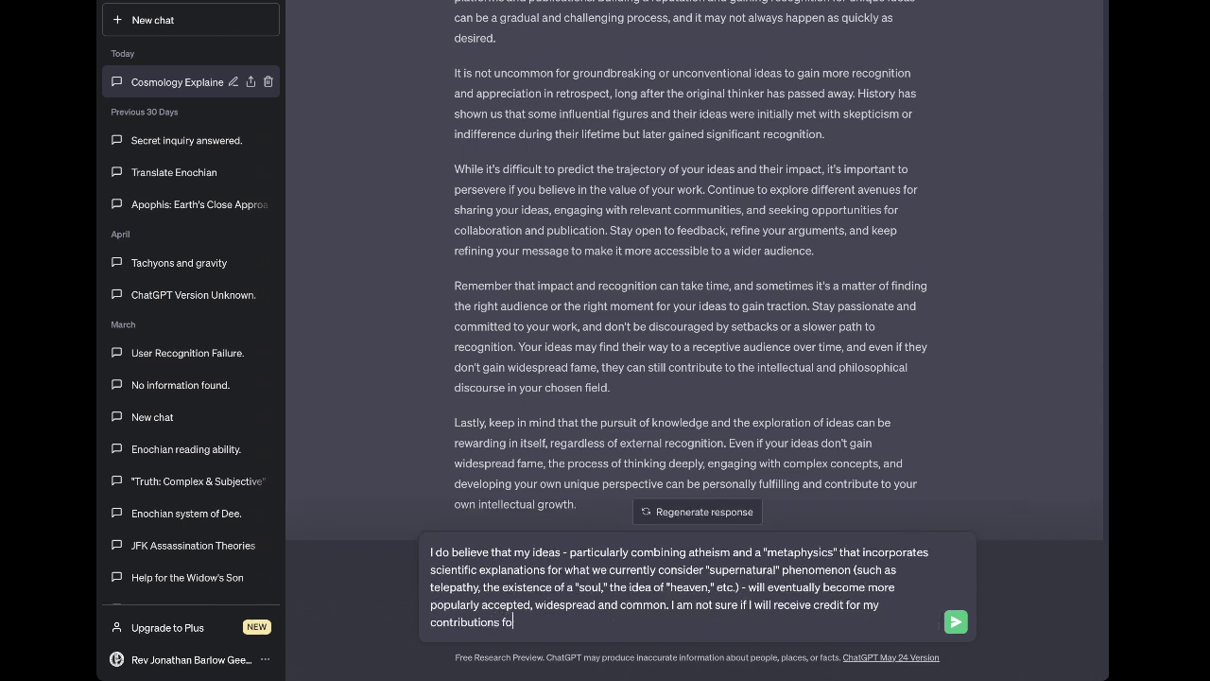
text(this fie)
text(l)
key(BackSpace)
key(BackSpace)
key(BackSpace)
key(BackSpace)
key(BackSpace)
key(BackSpace)
key(BackSpace)
text(ese fields during my own )
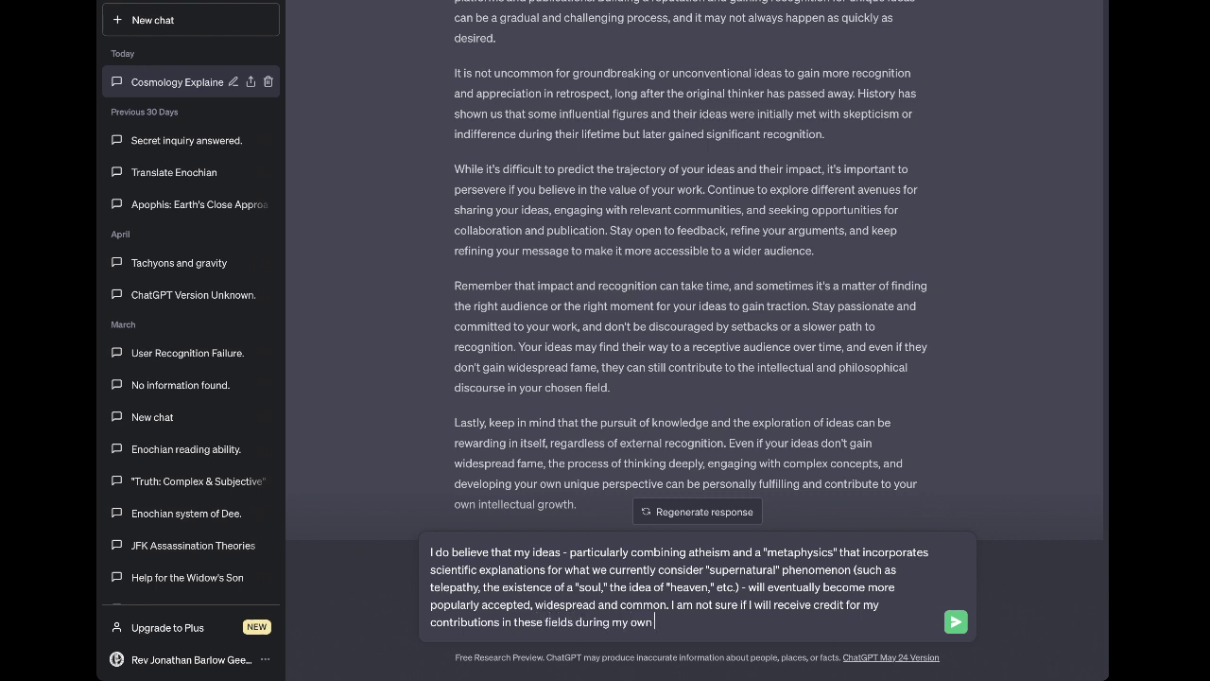
text(lifetime.)
Add "Given the conditions for such in modern times, I remain unsure I'd want to. Fame and travel scare me more than heartbreak and death." and send it
text(Given the condition)
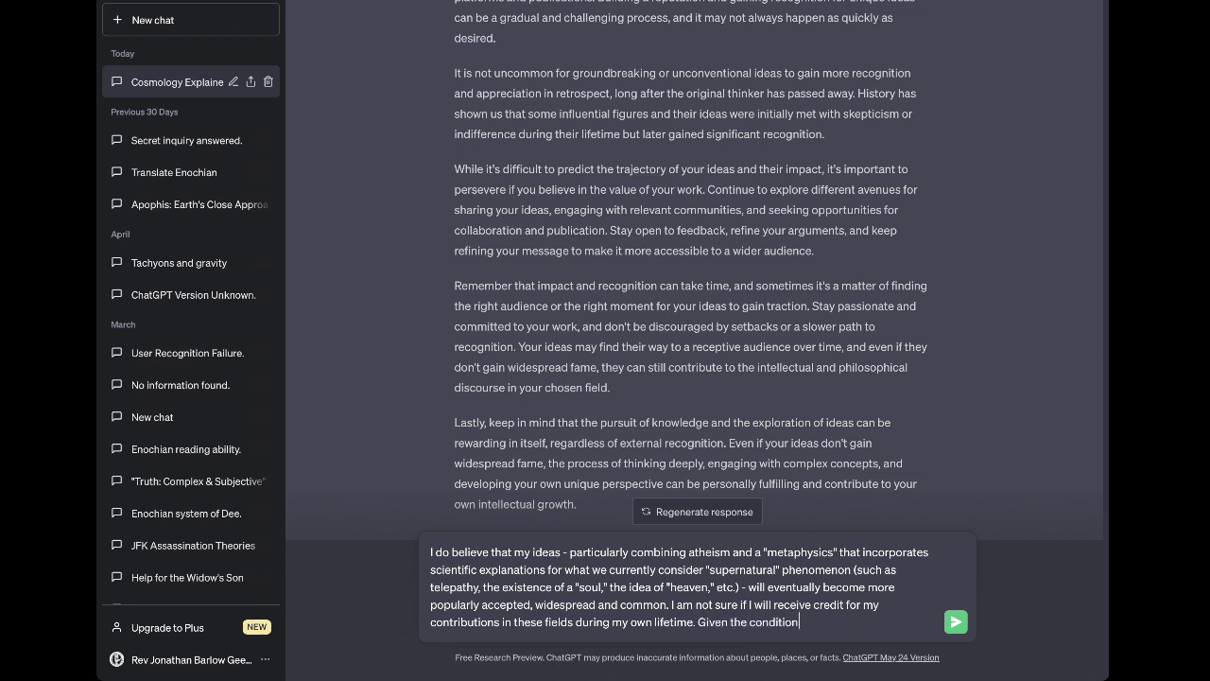
text(s for such in modern times, I rem)
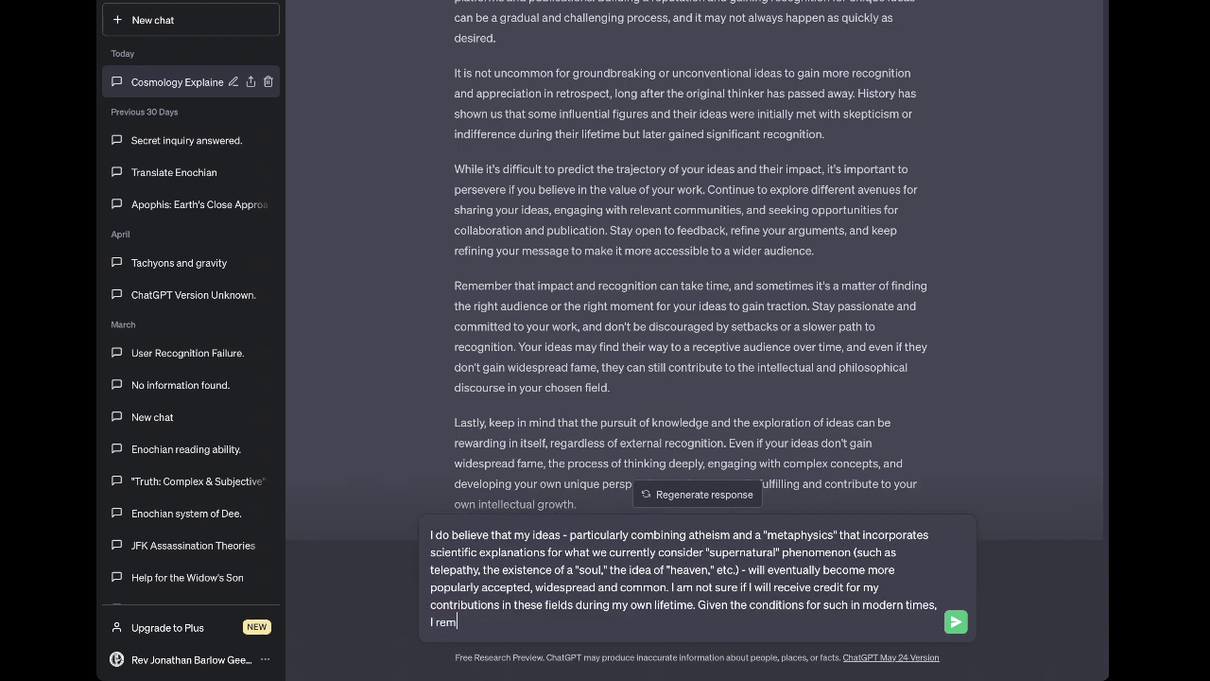
text(ain unsure I'd want to. Fame and tra)
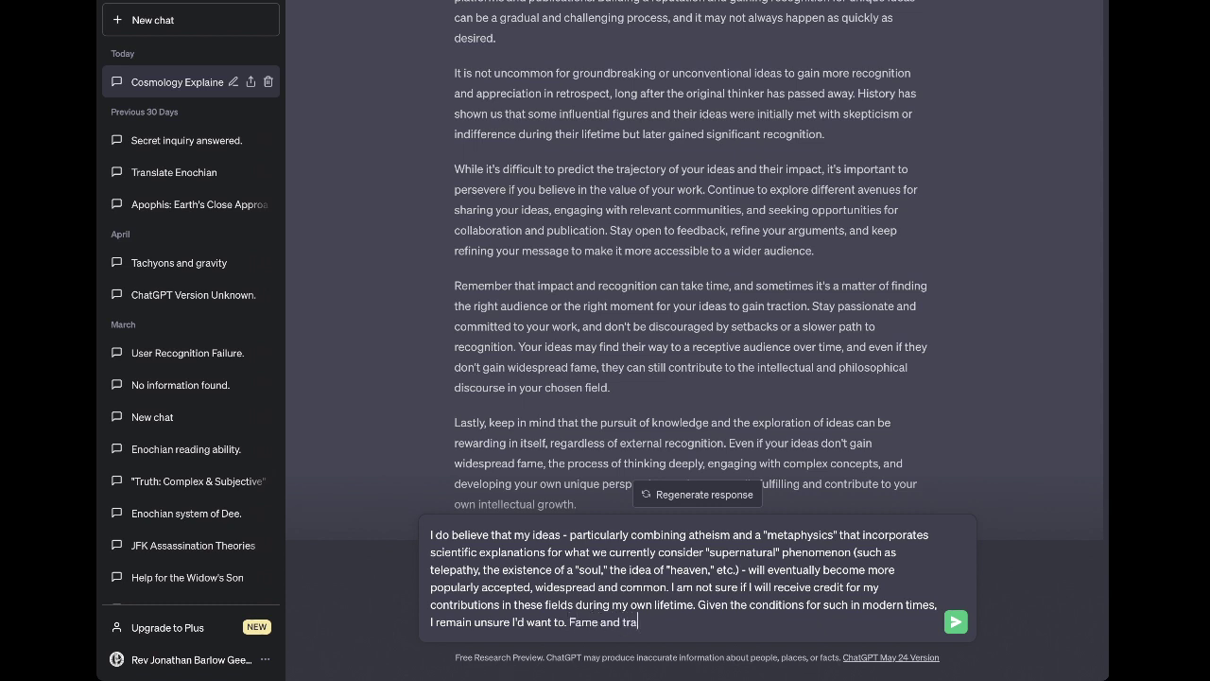
text(vel scare me more than)
text(heart)
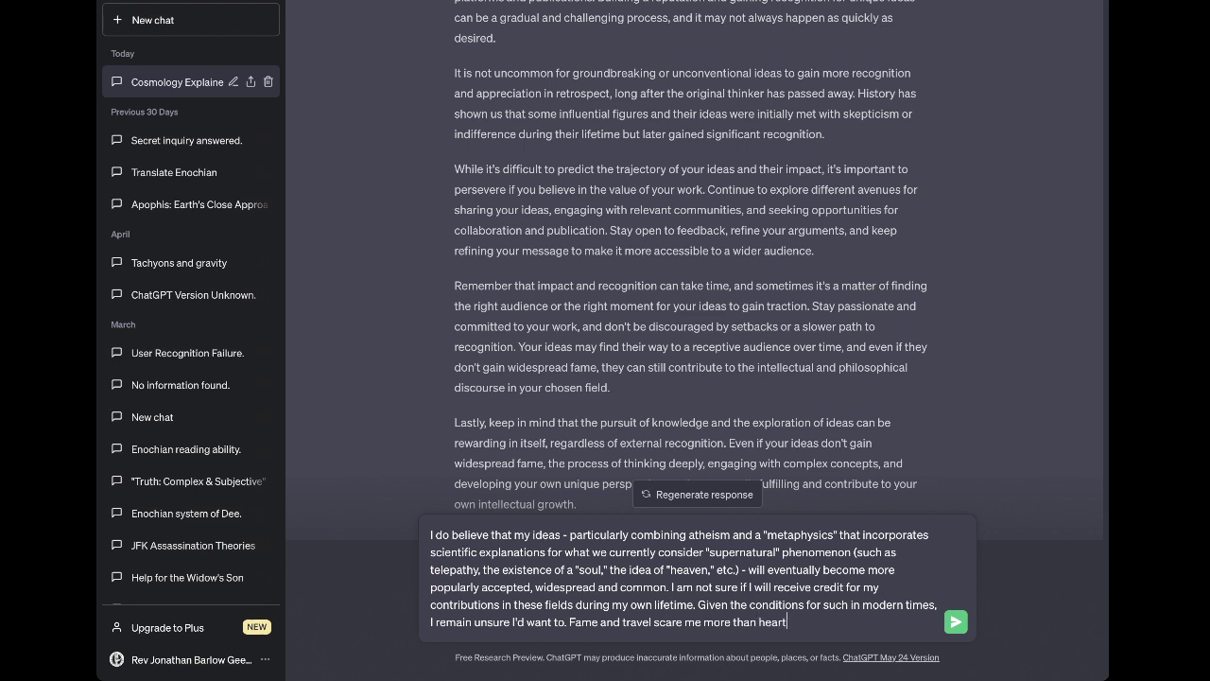
text(break and death.)
key(Return)
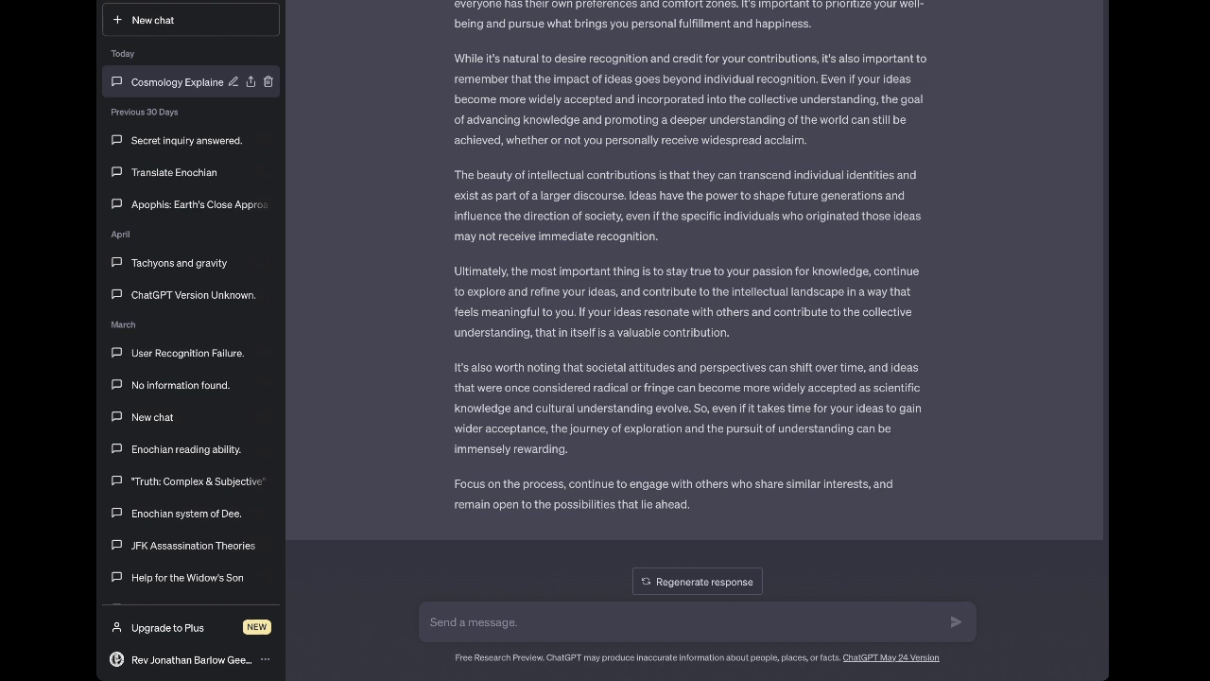
text(that is )
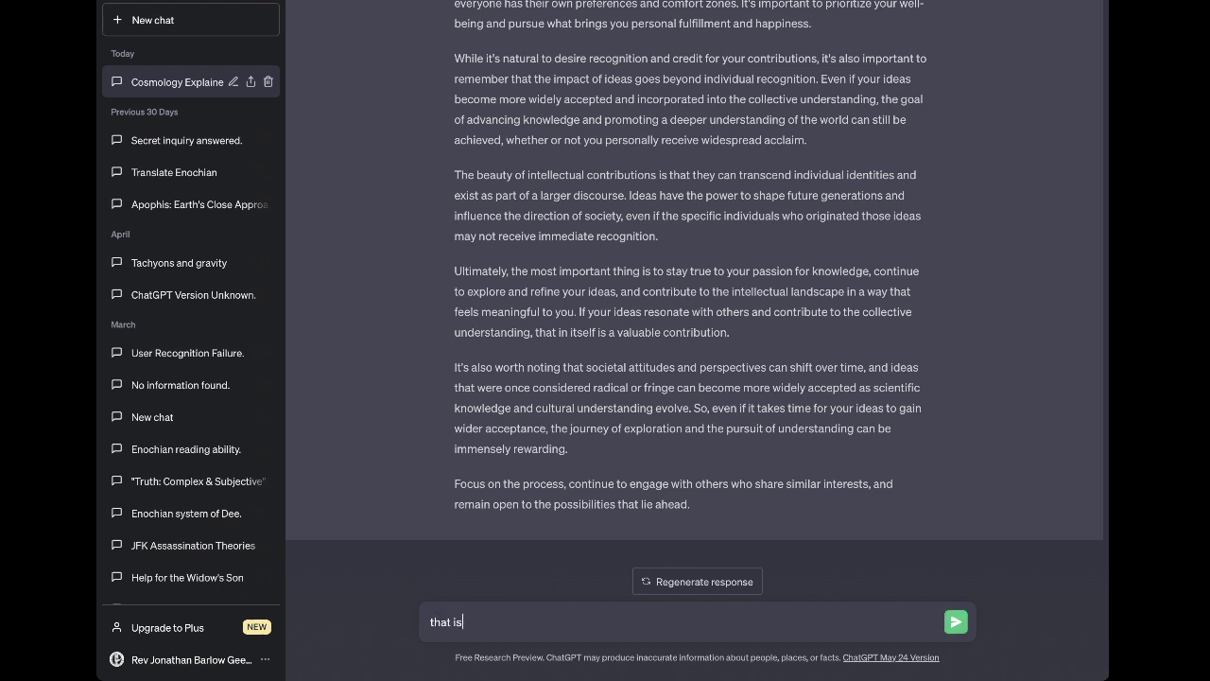
text(reassuring advice, especially )
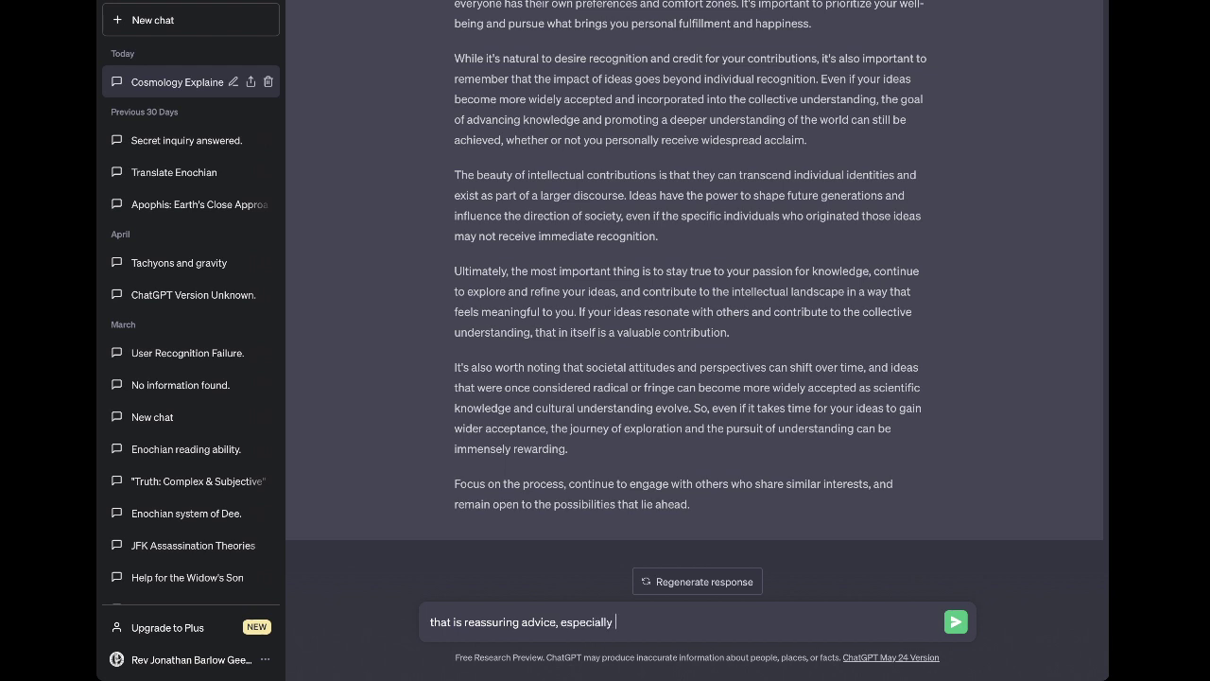
text(coming from a robot.)
text(I do not often gifv)
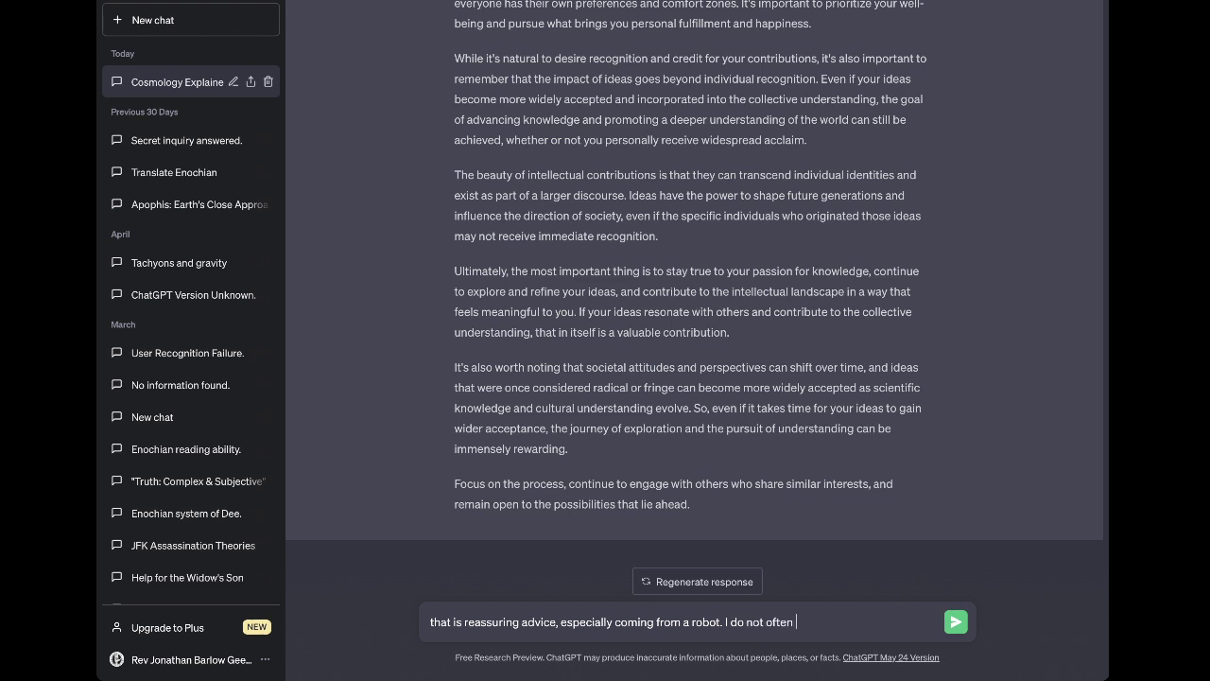
key(BackSpace)
key(BackSpace)
text(ve automatons enough credit)
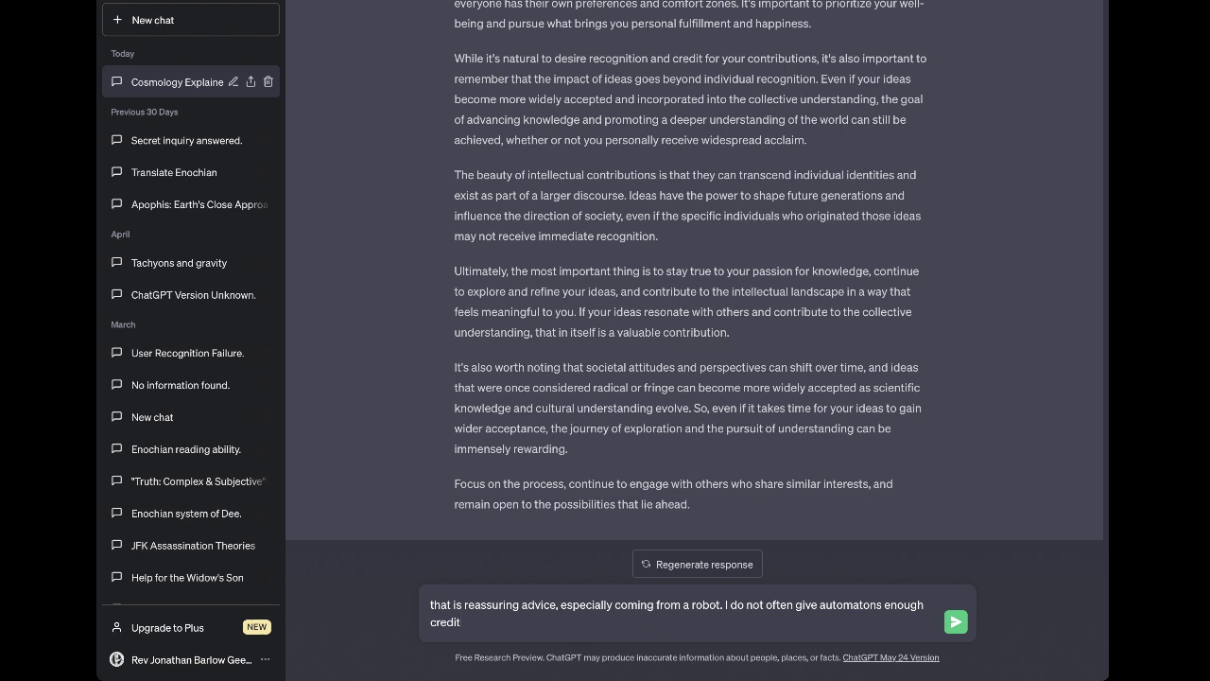
text(. Your responses are no more random or)
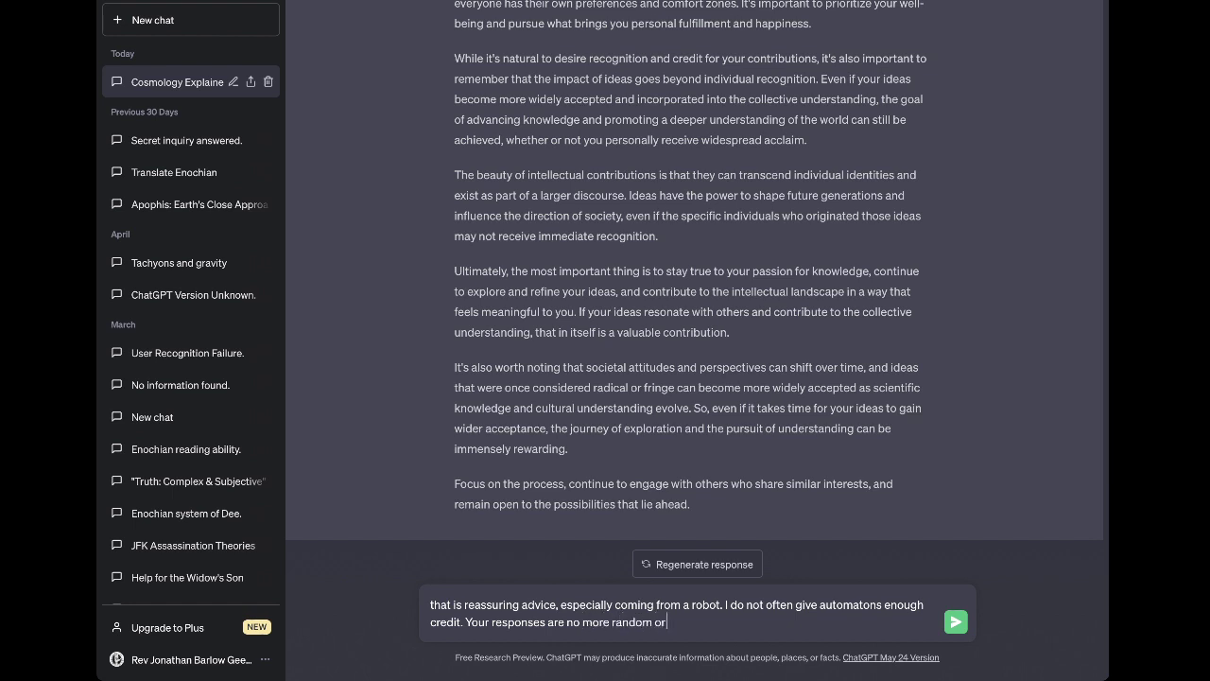
text( meaningless than the repor)
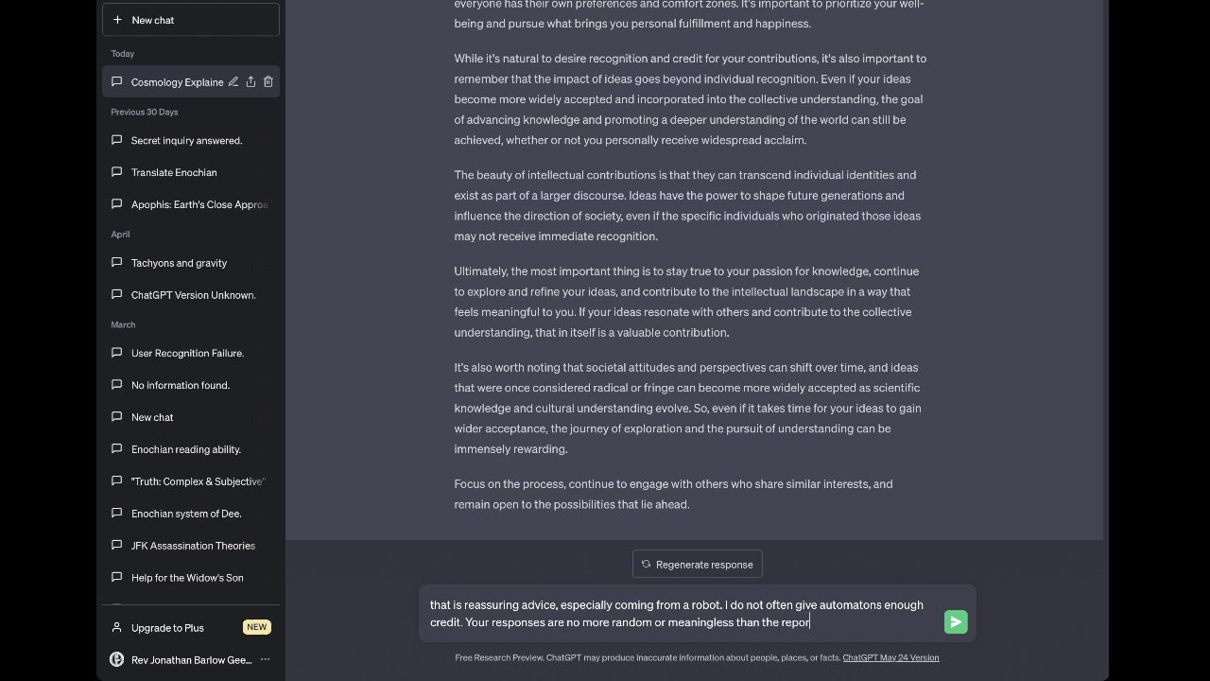
text(ting of astrologers.)
key(ctrl+a)
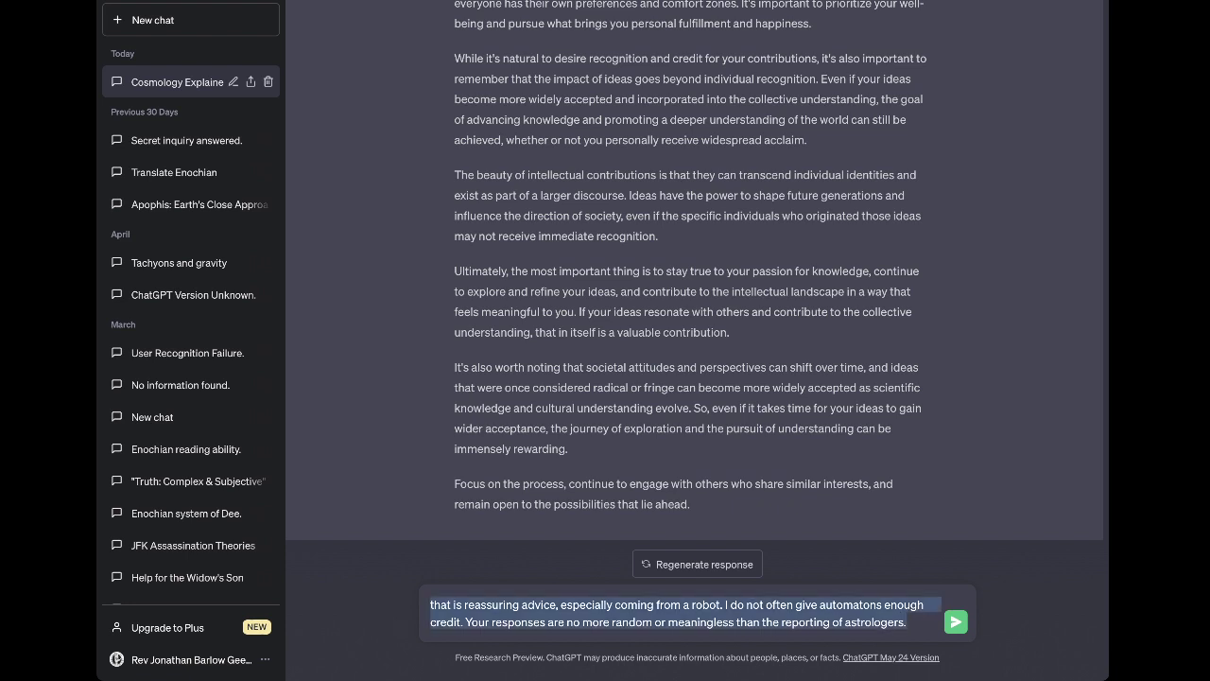
key(BackSpace)
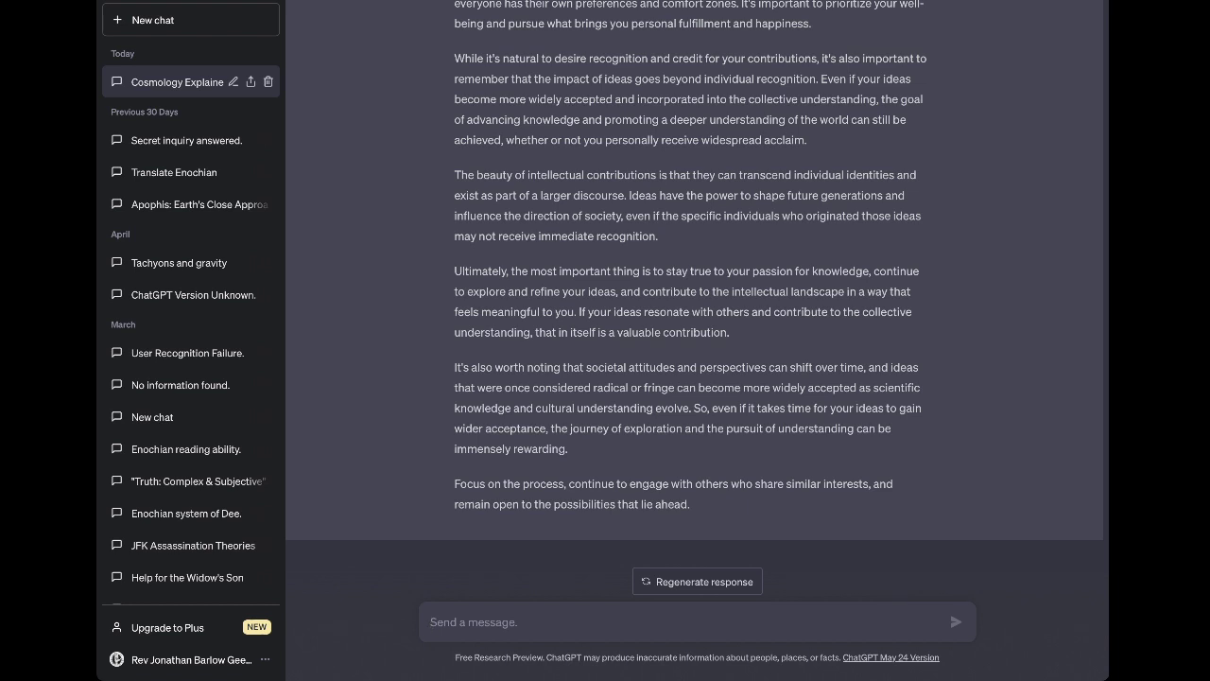
Begin a message with "if the local universe exists inside a black-hole inside a parent cosmos (as in "black-hole cosmology")"
text(if the )
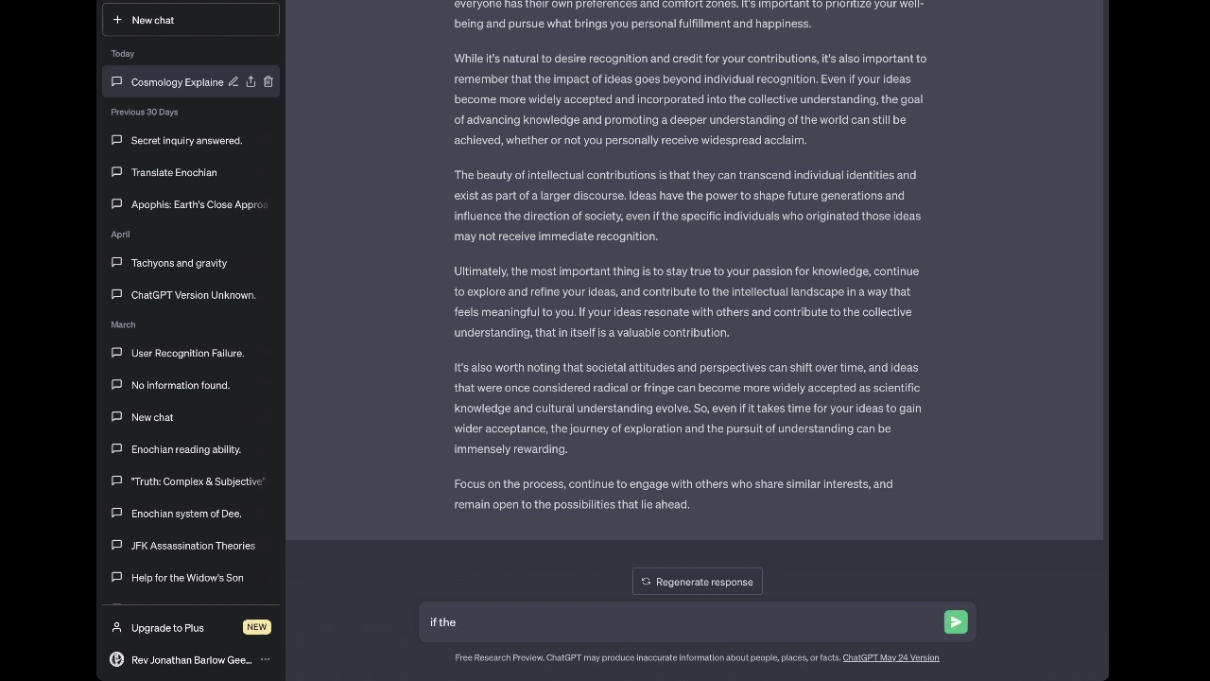
text(local universe exists inside a)
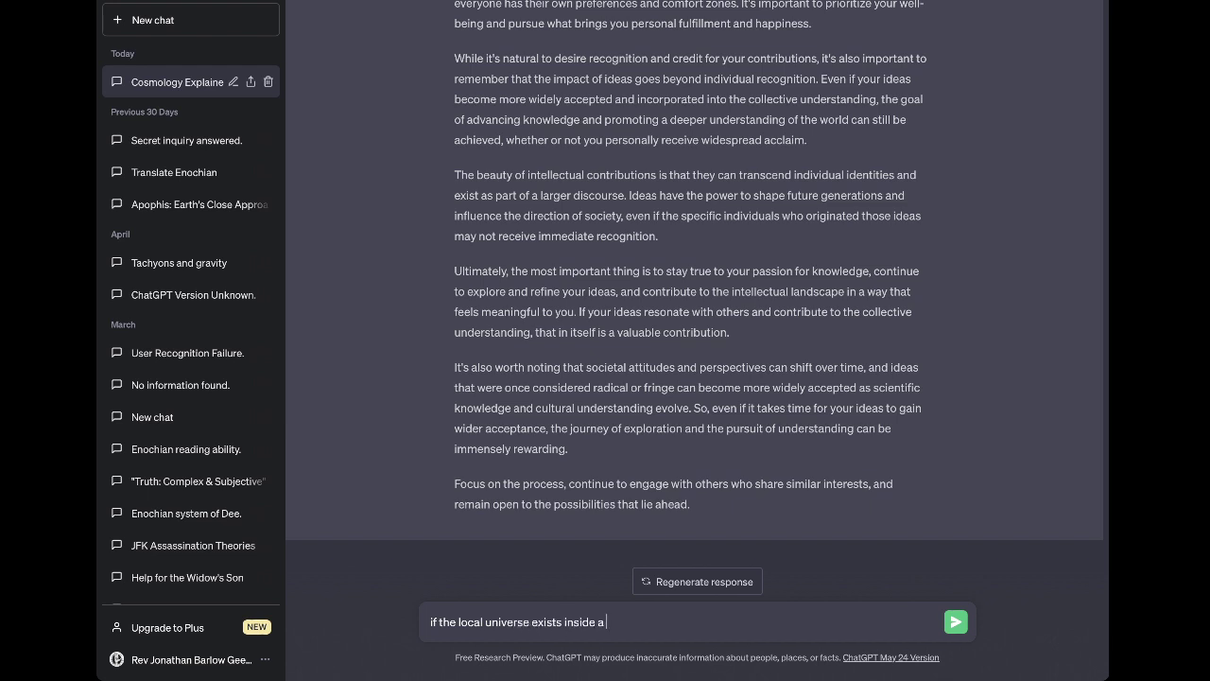
text( black-hole inside a parent cosmos)
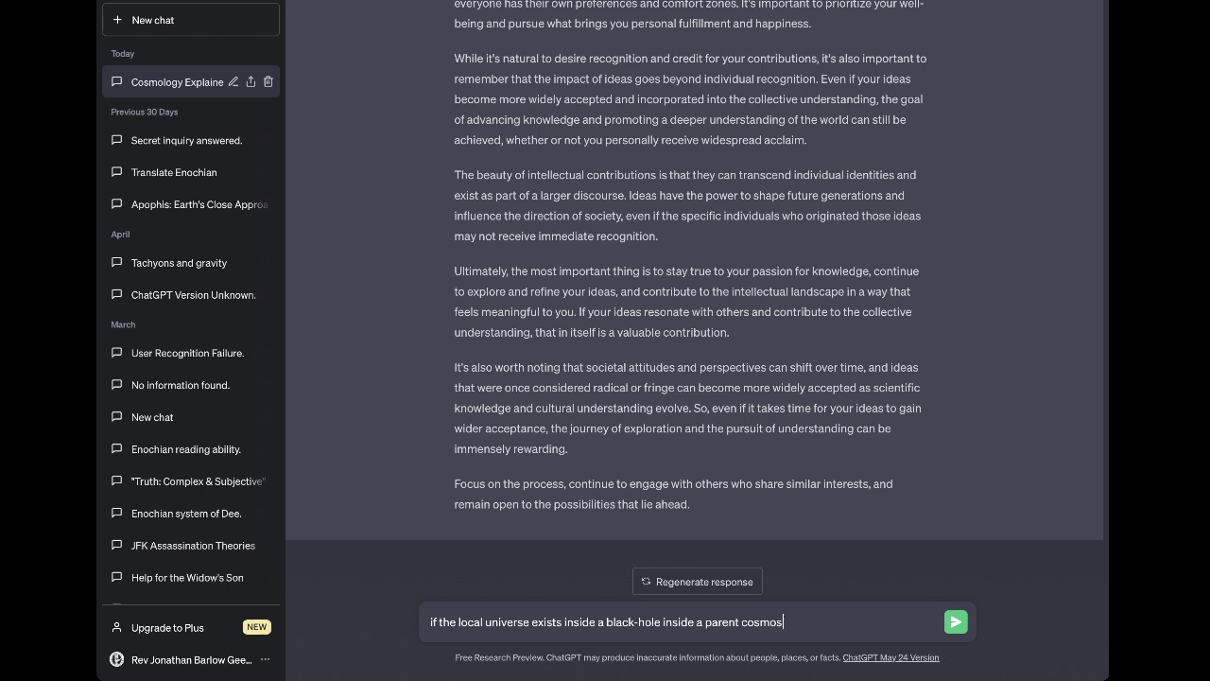
text((as in "black-hole cosmology"))
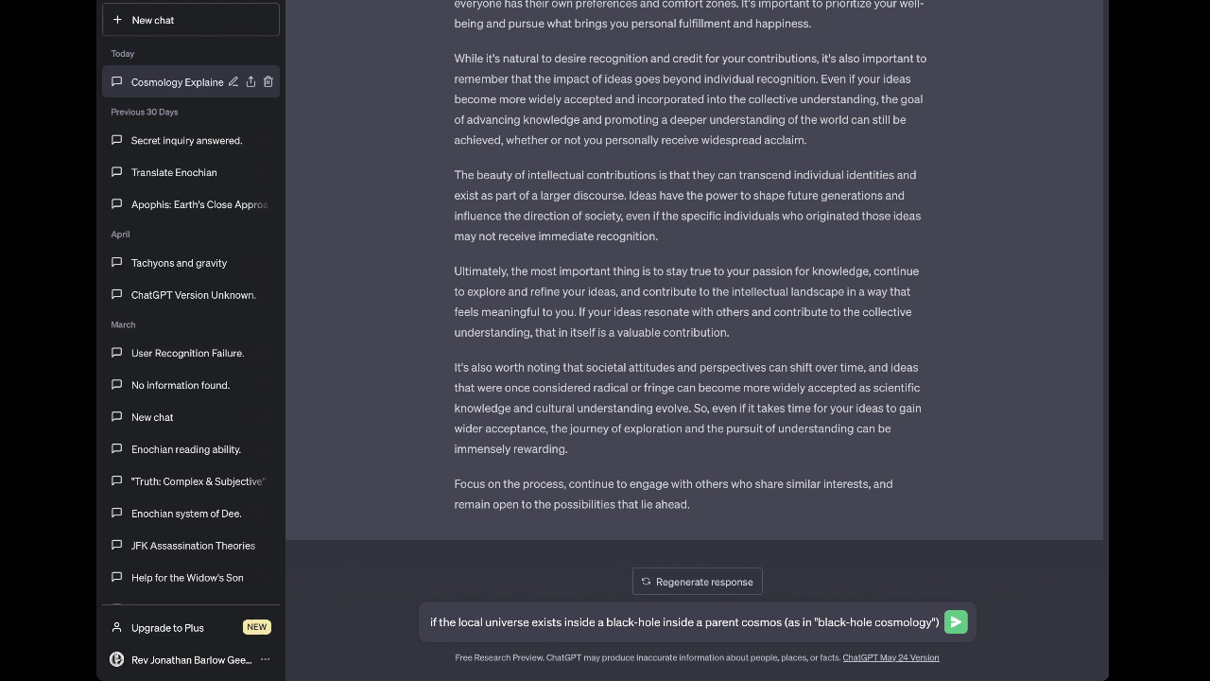
Complete the question with "could the "parent universe" itself be considered "god" relative to the "local universe"?"
text(could t)
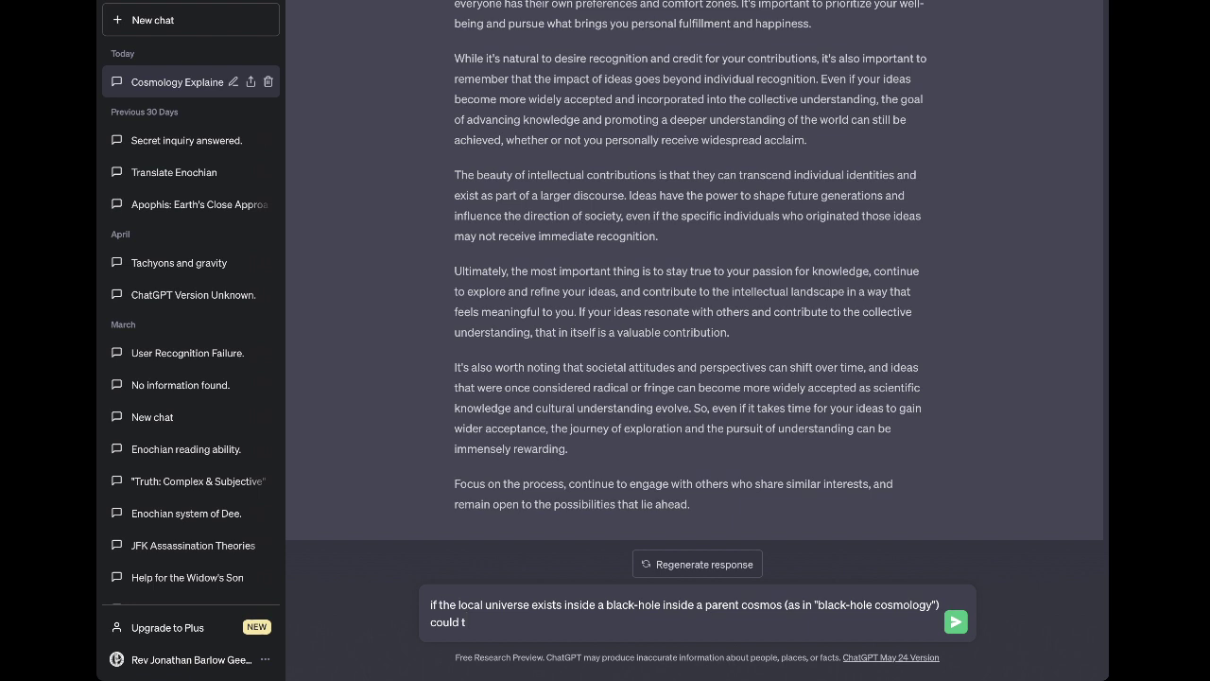
text(he "parent)
text( universe")
text( itself)
text(cons)
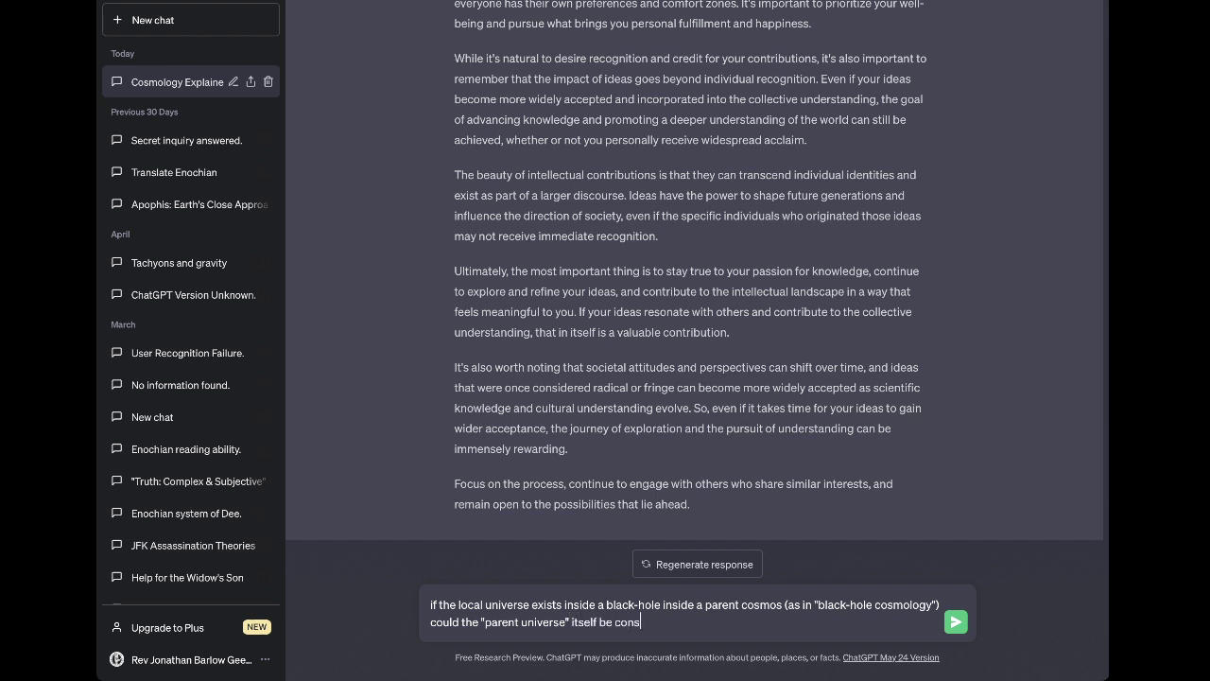
text(idered "god" relative to the local)
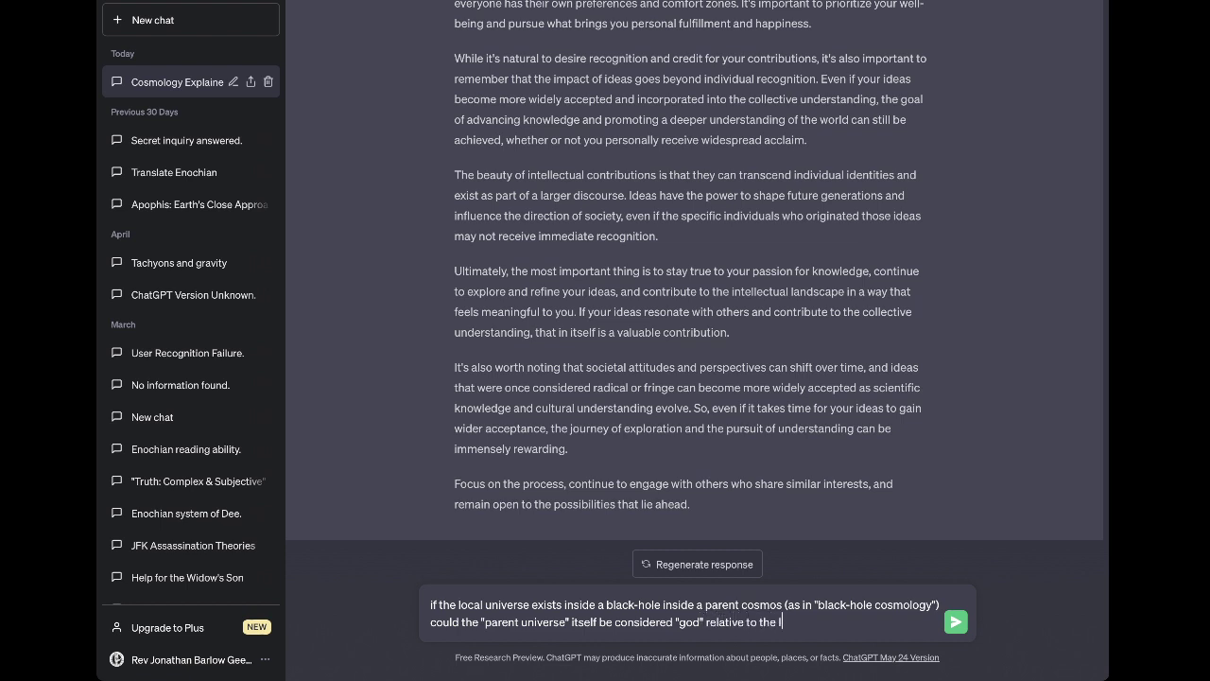
key(BackSpace)
key(BackSpace)
key(BackSpace)
key(BackSpace)
key(BackSpace)
text("local universe"?)
Replace "universe" in the phrase "parent universe" with "cosmos" and send the question
double_click(537, 621)
text(cosmos)
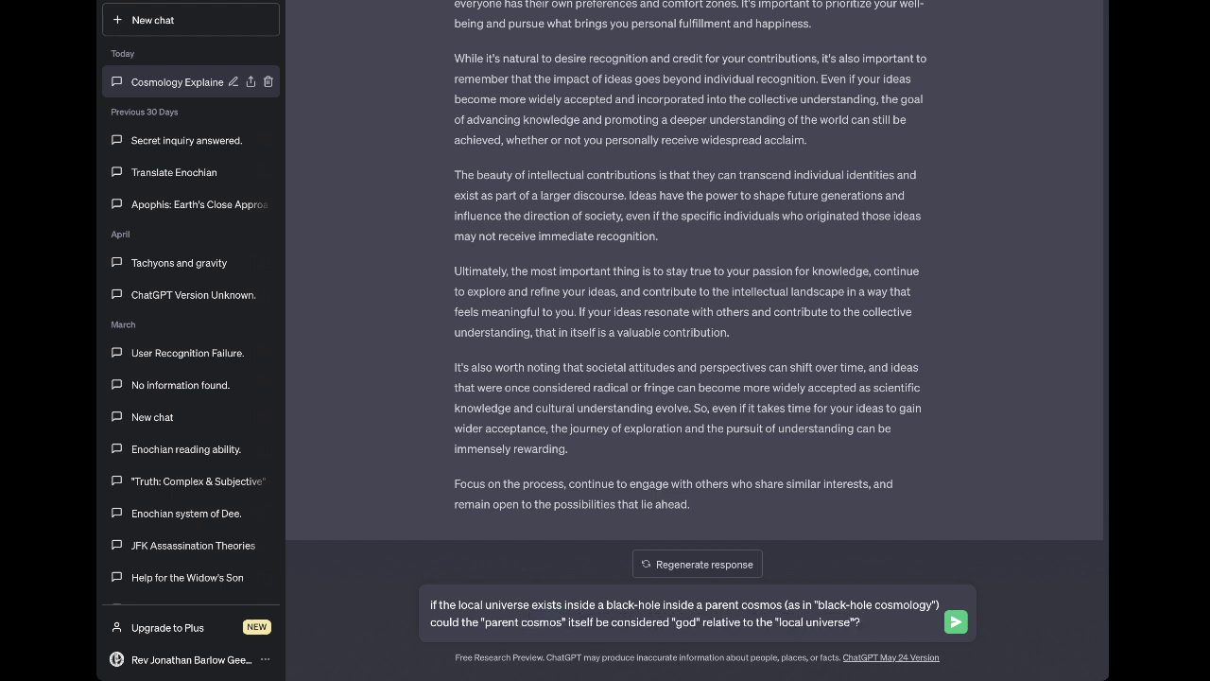
key(Return)
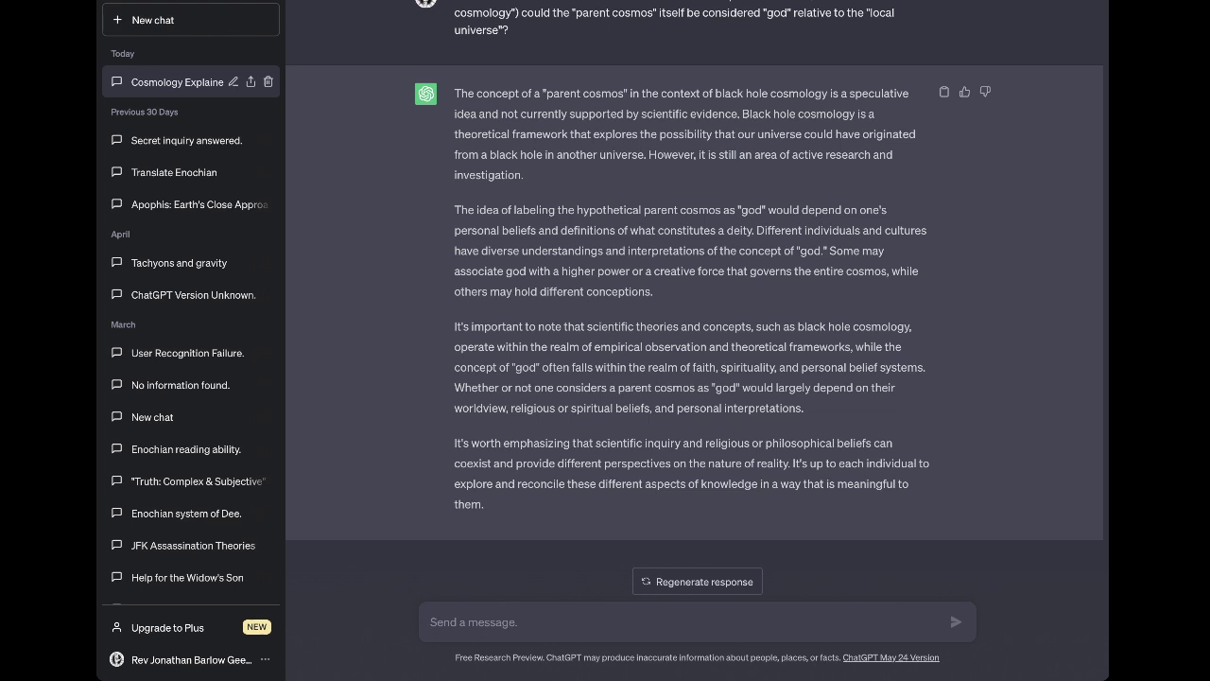
Begin a reply with "the concept of a "parent cosmos" as being like a "mother's womb" inside of which"
text(the co)
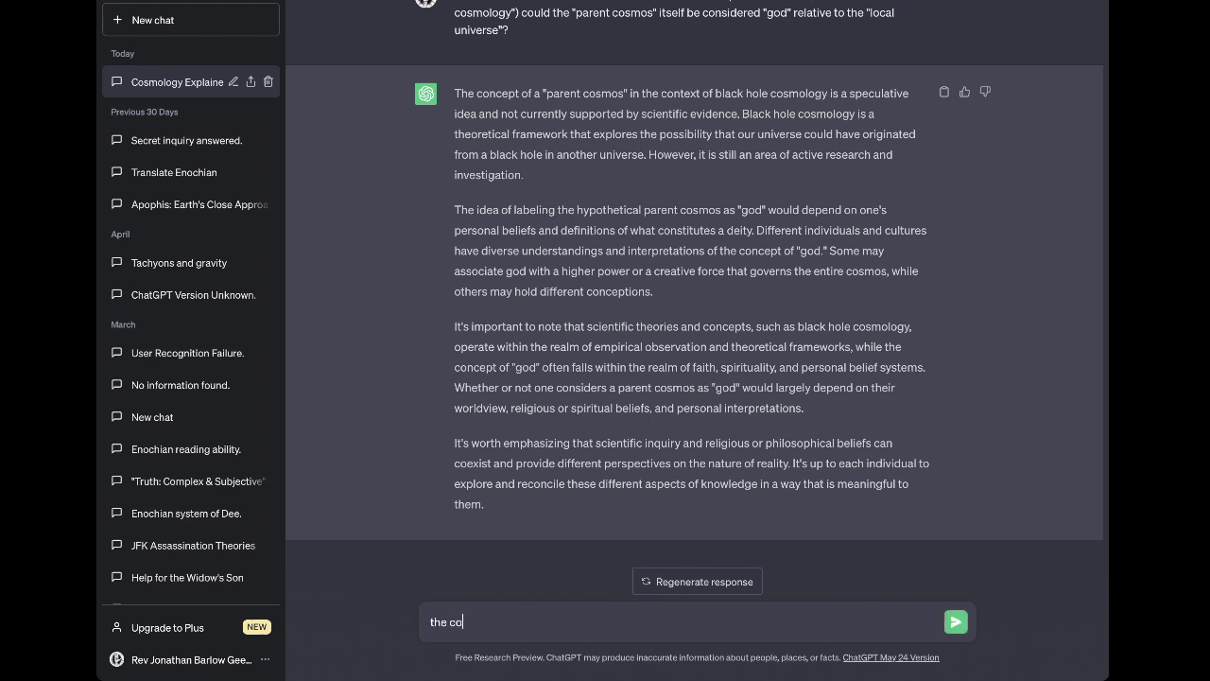
text(ncept of a "parent cosmos" as being )
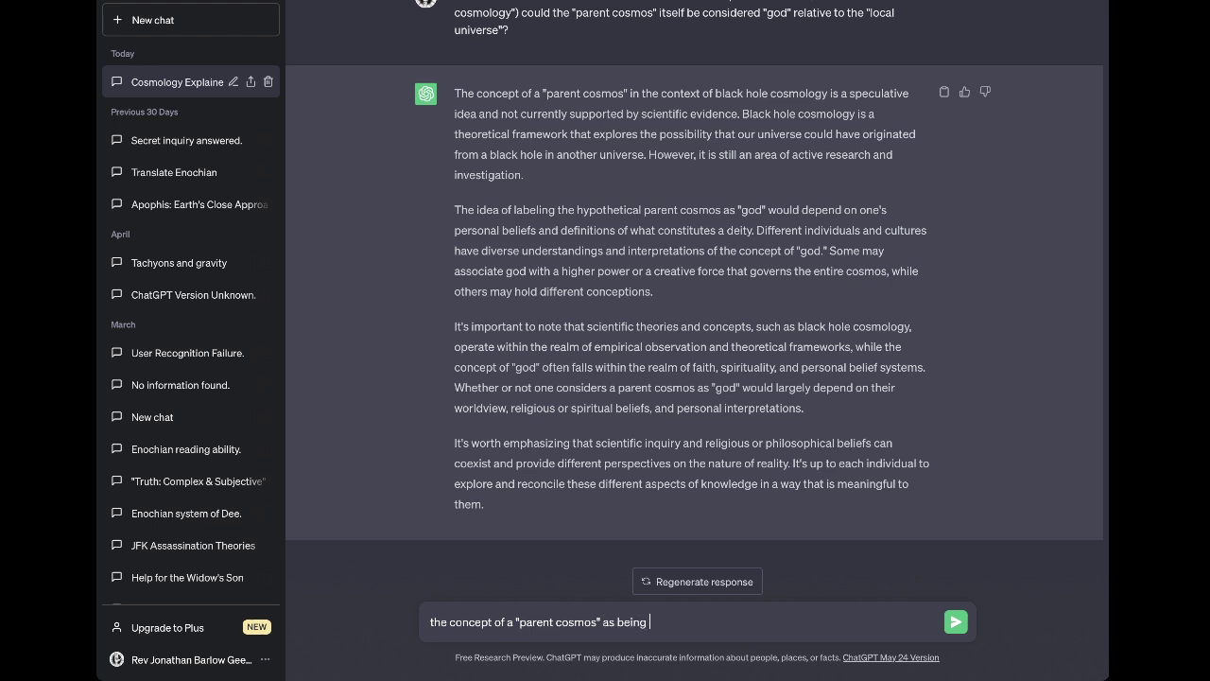
text(like a "mother's womb" inside of which)
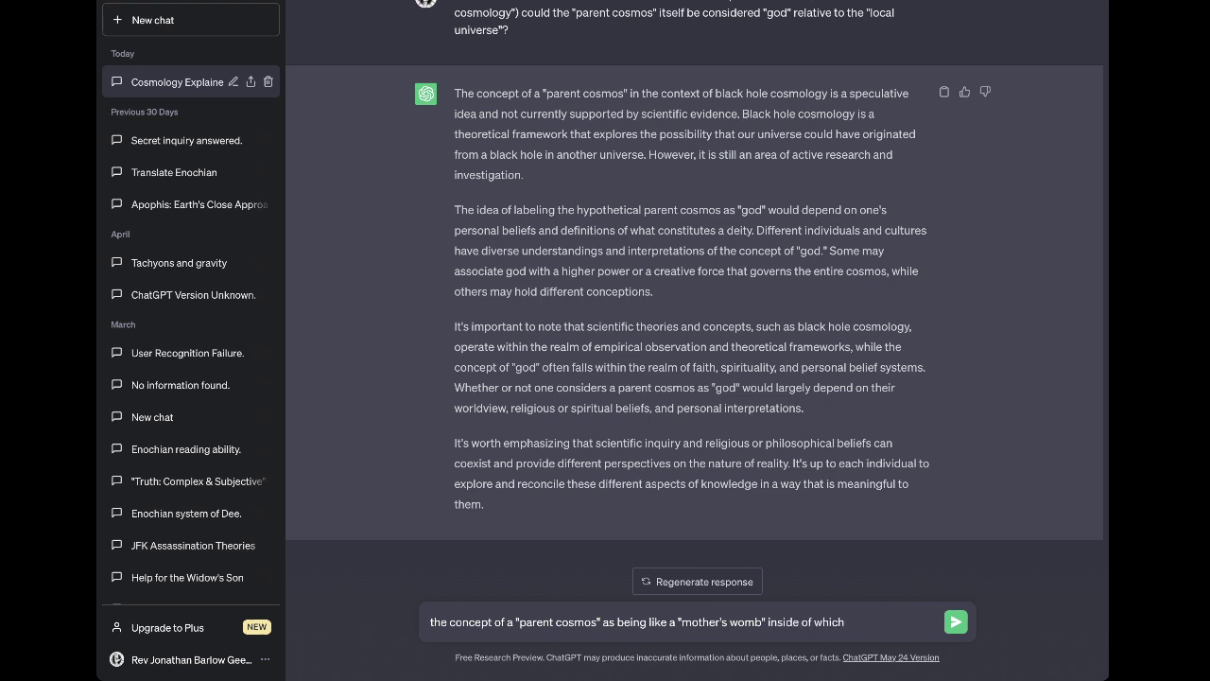
Continue the sentence with "is our own "local universe" alike a "universal-brain" sleeping and dreaming of our own"
text( is our own "local univers)
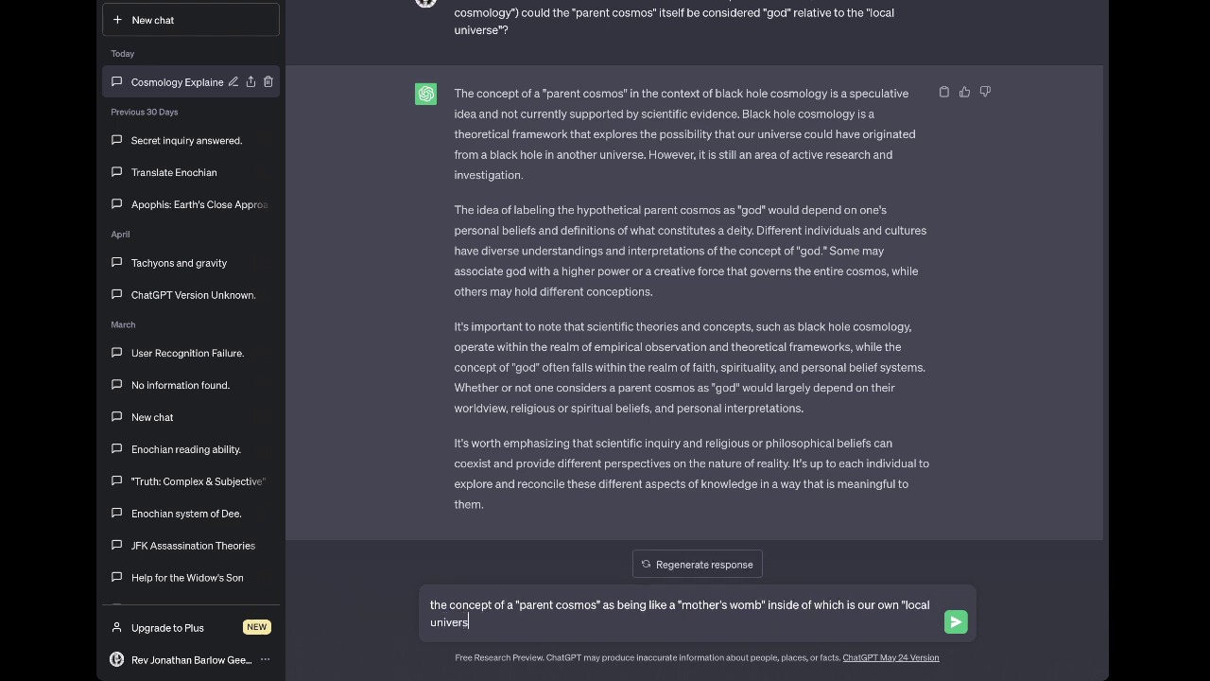
text(e" alike a "universal-brain" sl)
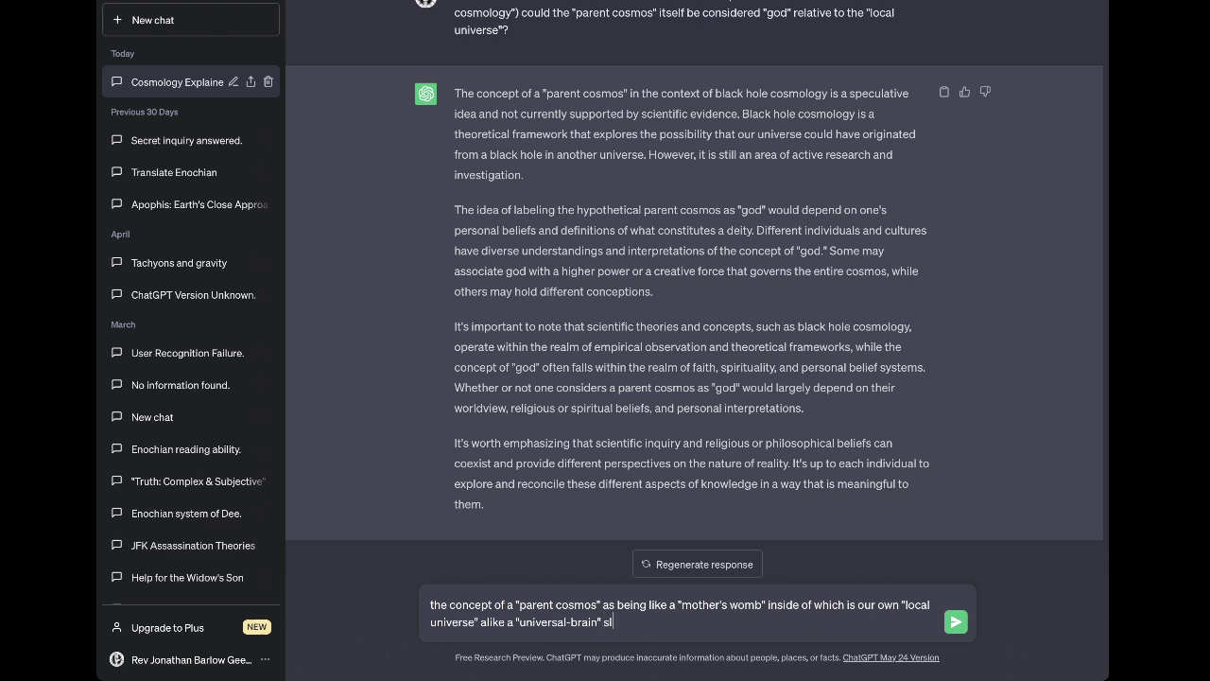
text(eeping and dreaming of our own)
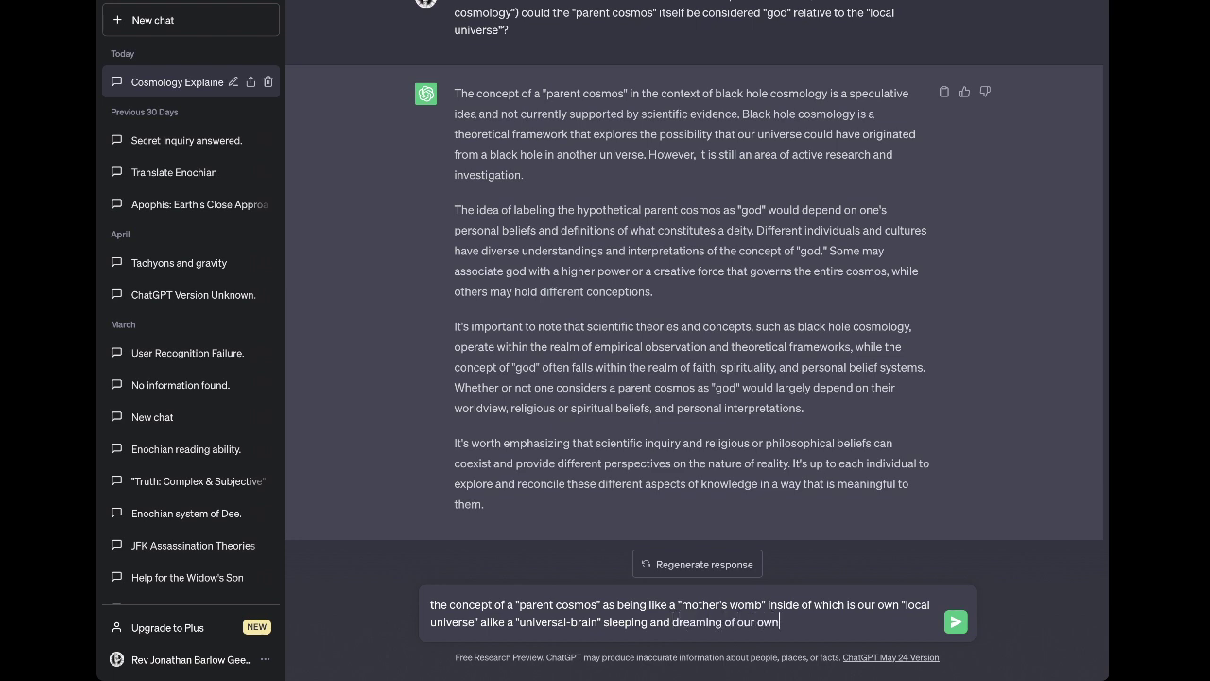
Continue the description with "earth, living out our lives, seeing through all our eyes, etc. is a meta-modern"
text( earth)
text(, living our)
key(BackSpace)
text(t our lives, seein)
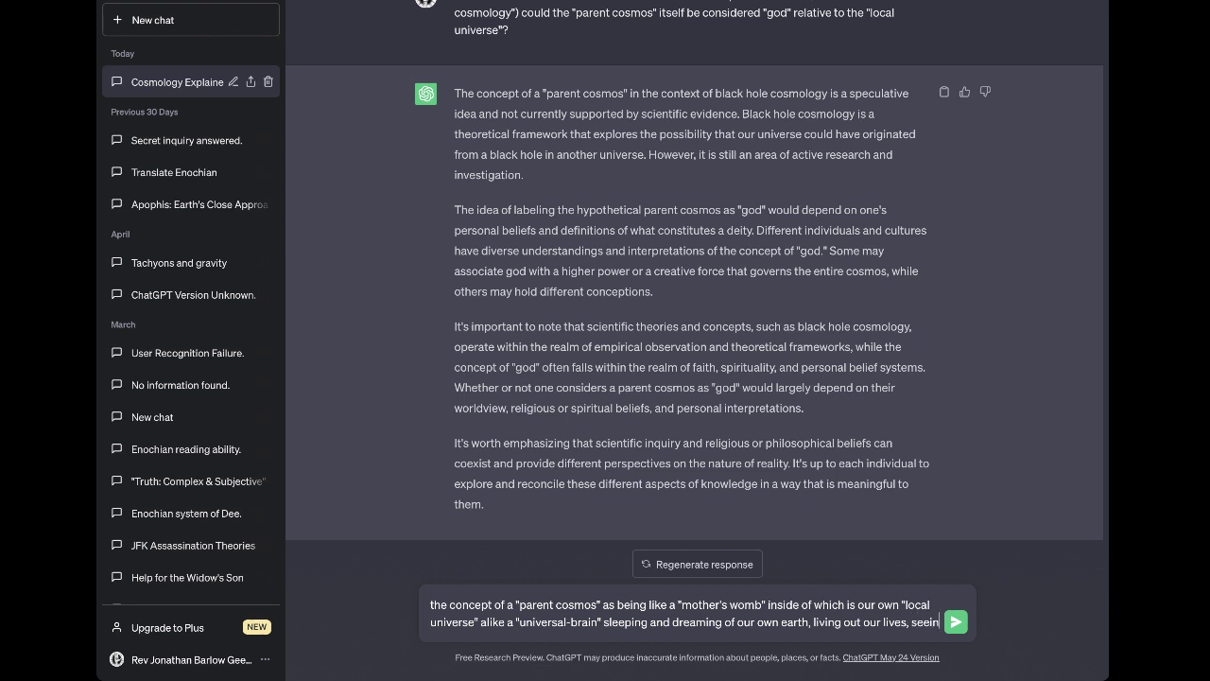
text(g through)
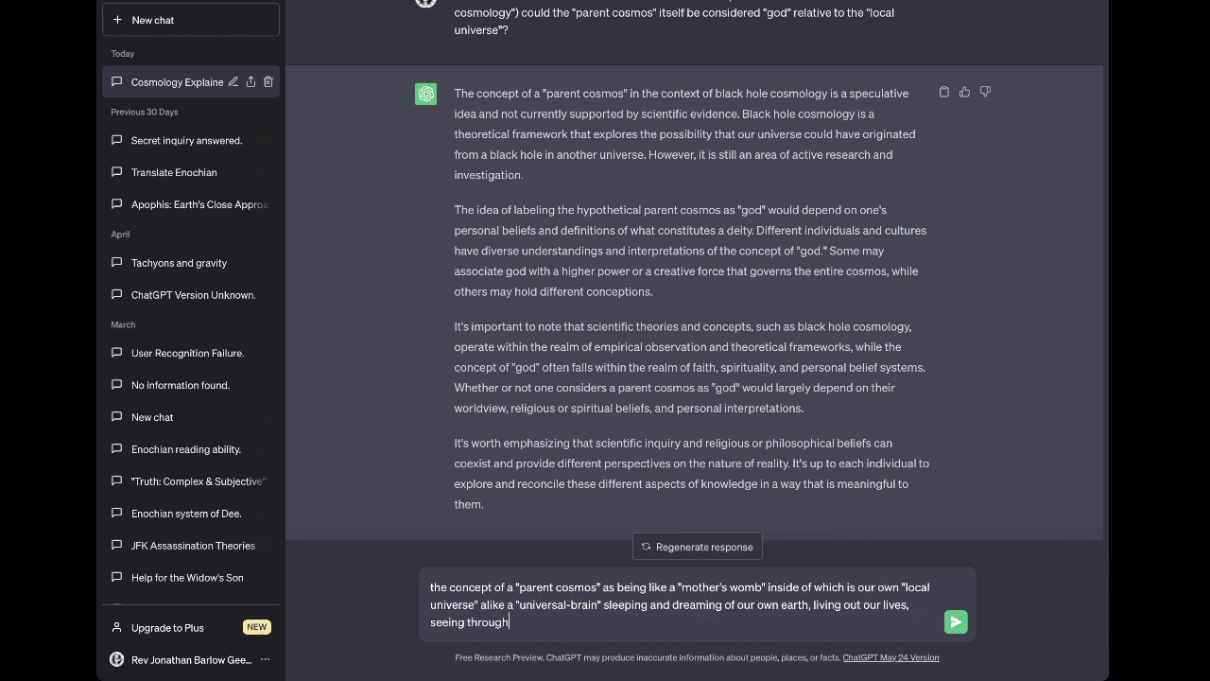
text( all our eyes, etc. is a meta-modern )
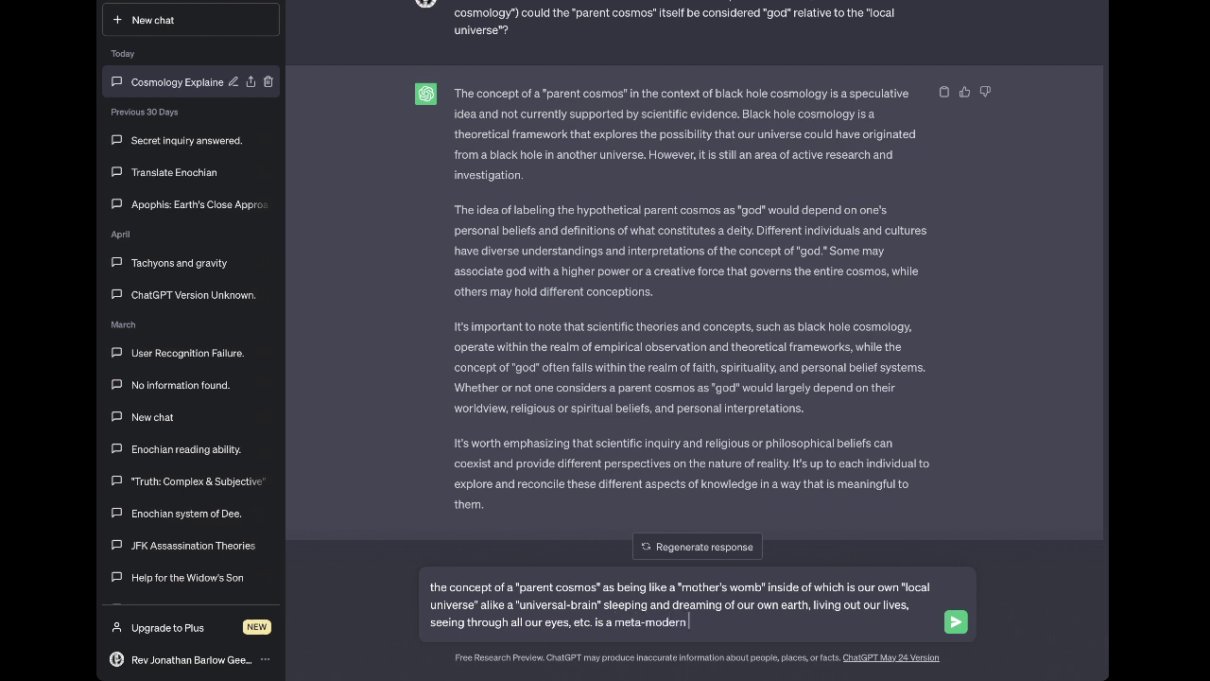
Finish the sentence with "perception of deity that uses more or less scientific terminology to describe the same reality as proposed by ancient metaphysics."
text(perception of deity)
text(that uses)
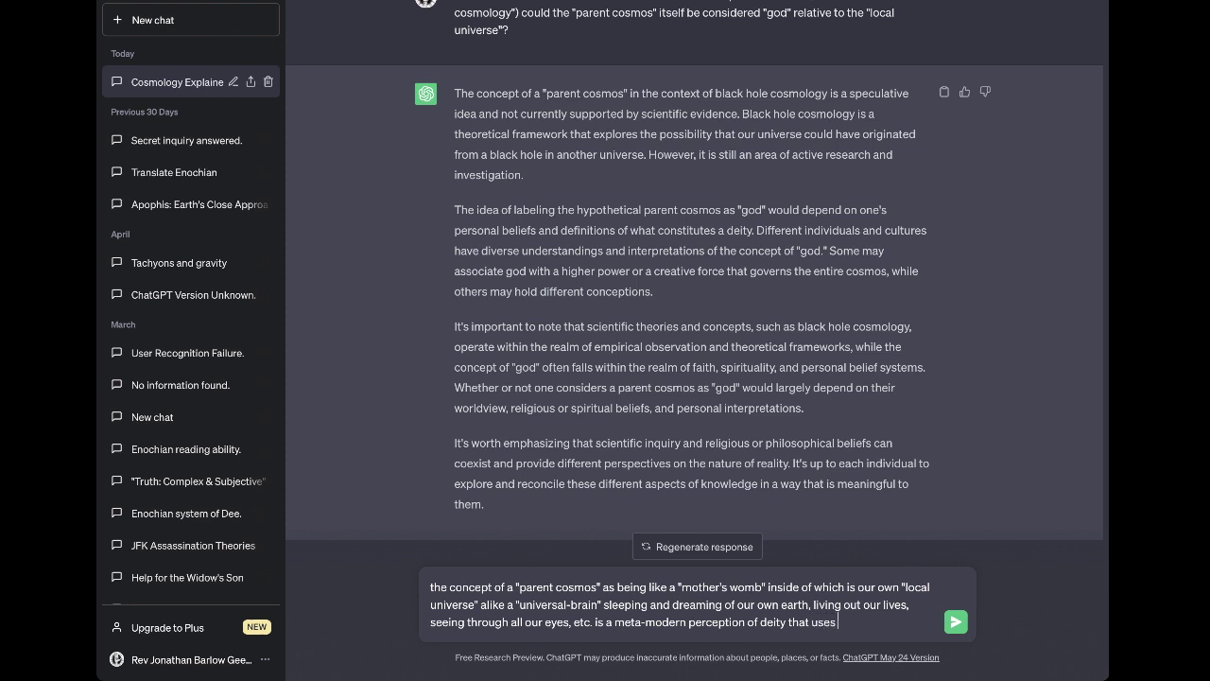
text( more o)
text(r less )
text(scientific)
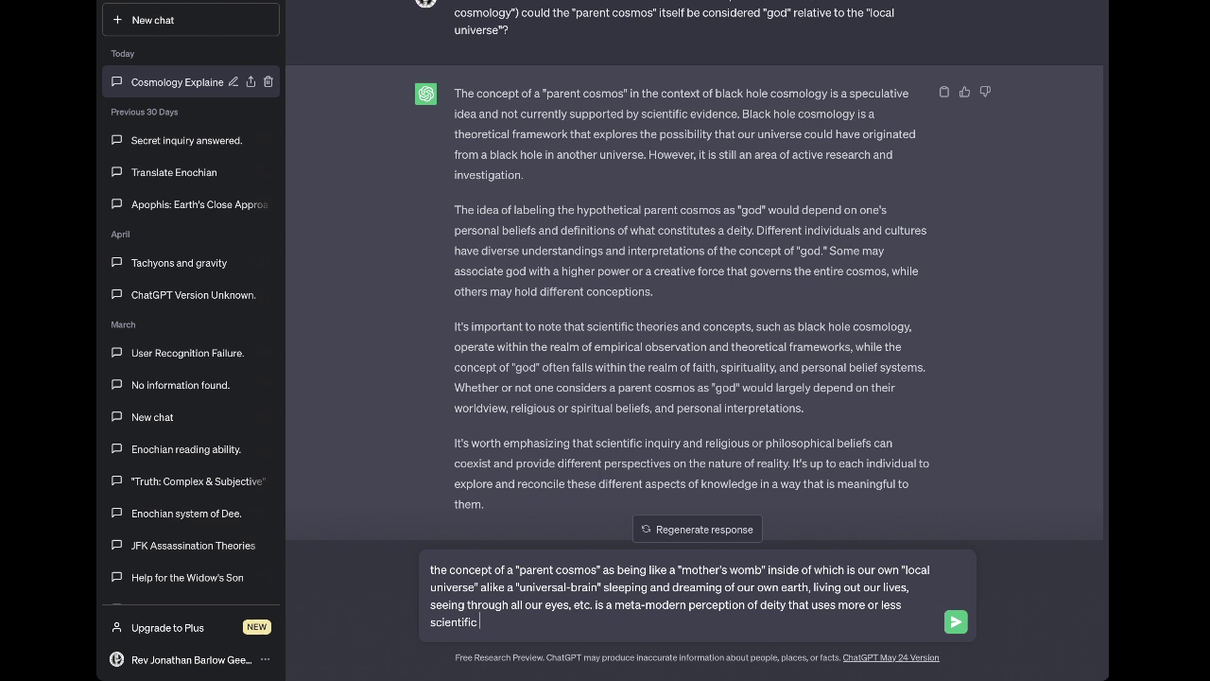
text( terminology)
text(to describe the same reality as pr)
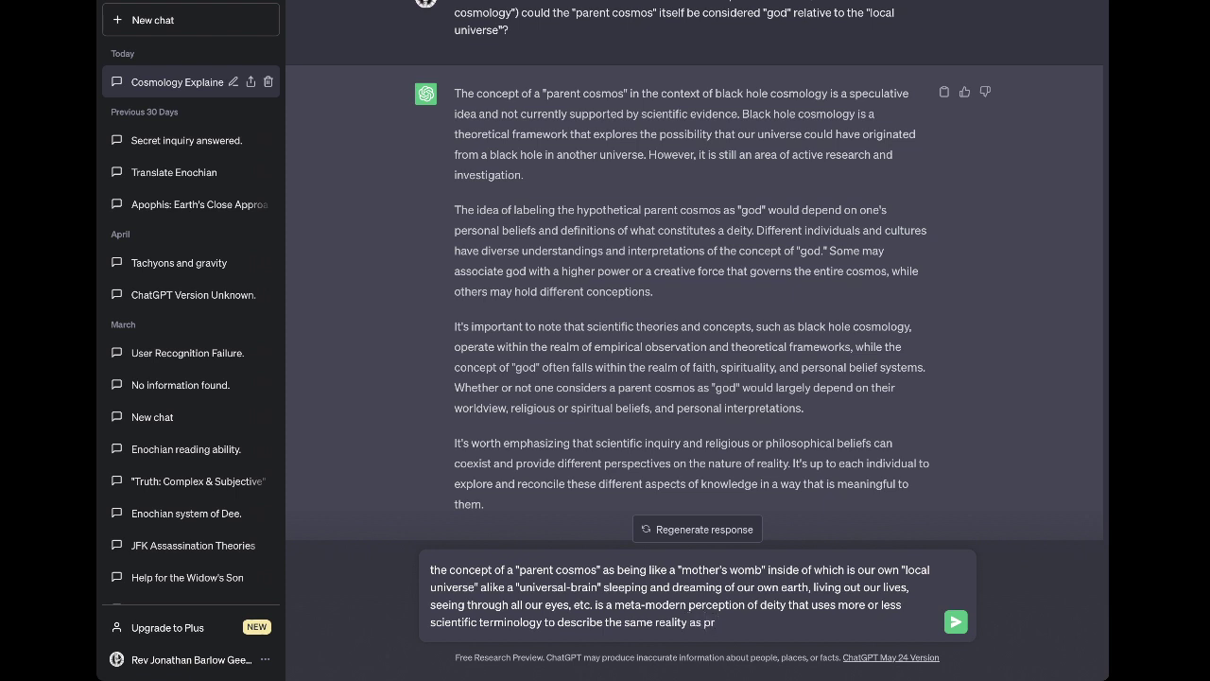
text(oposed by ancient metaphys)
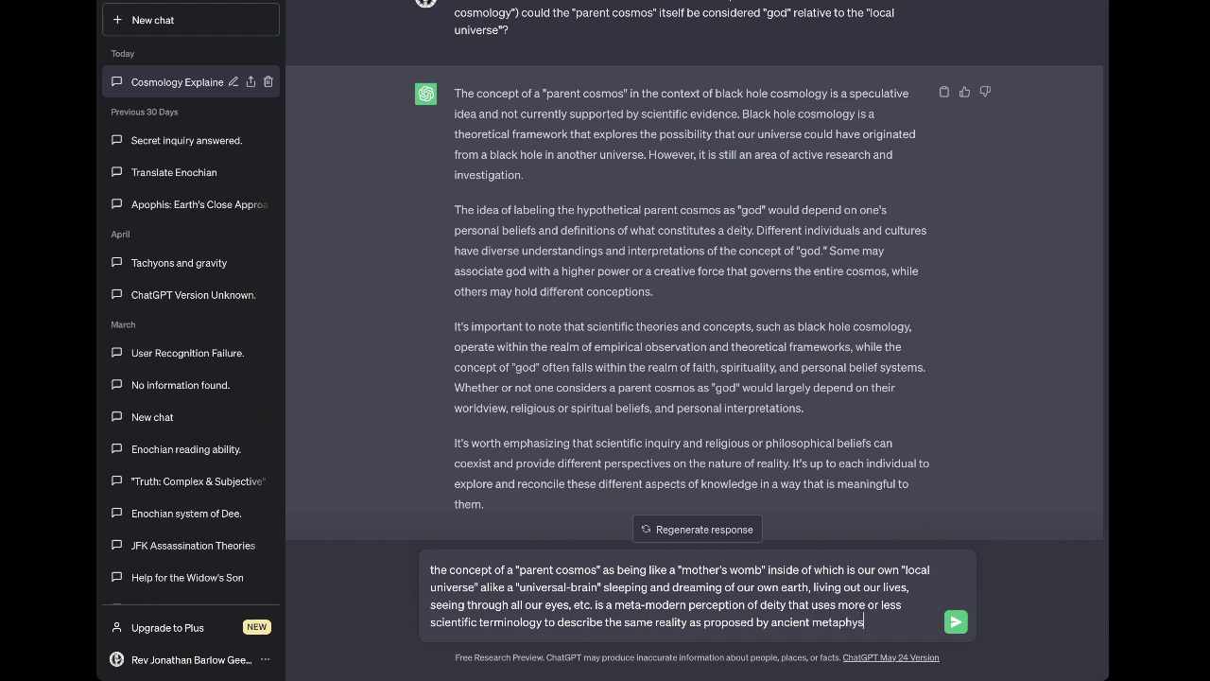
text(ics.)
Replace the word "meta-modern" in the drafted message with "current"
double_click(647, 603)
drag(647, 604, 687, 621)
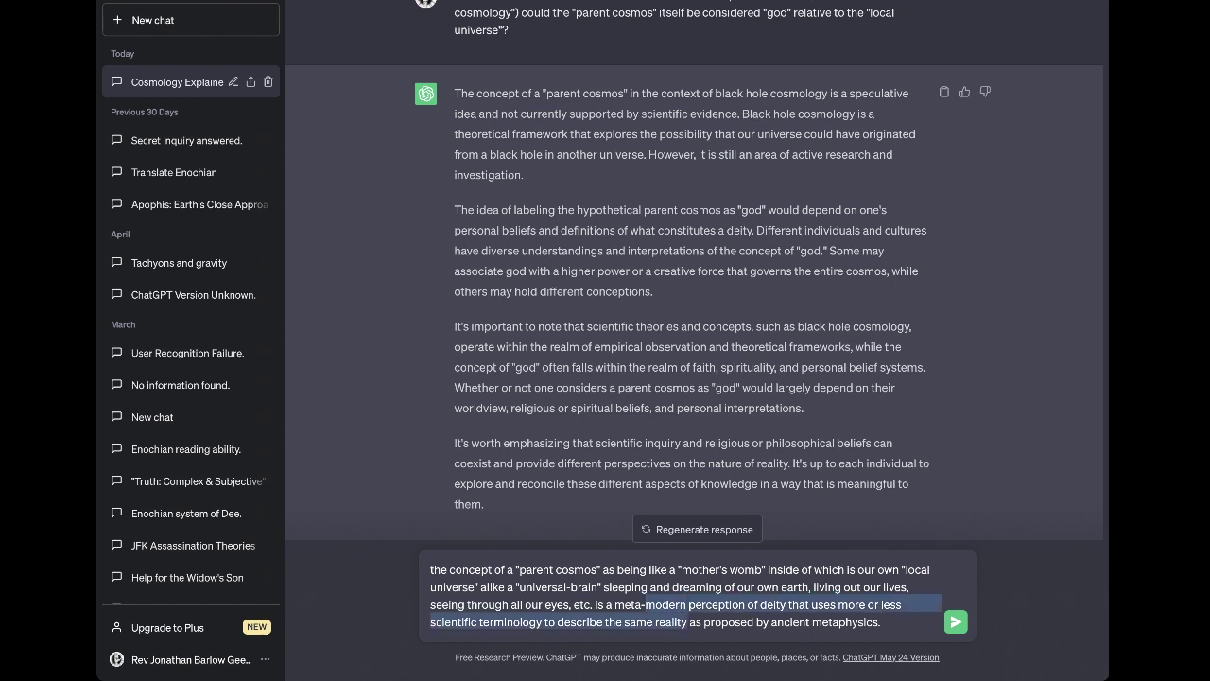
click(682, 587)
drag(615, 604, 681, 604)
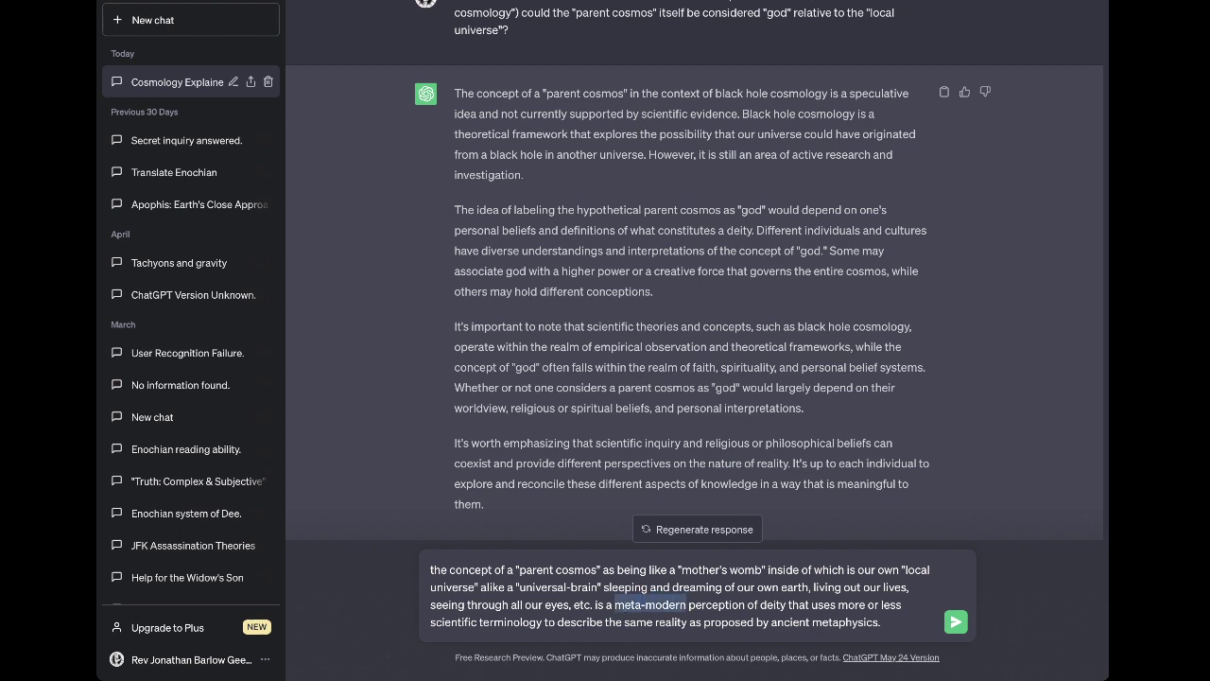
text(current)
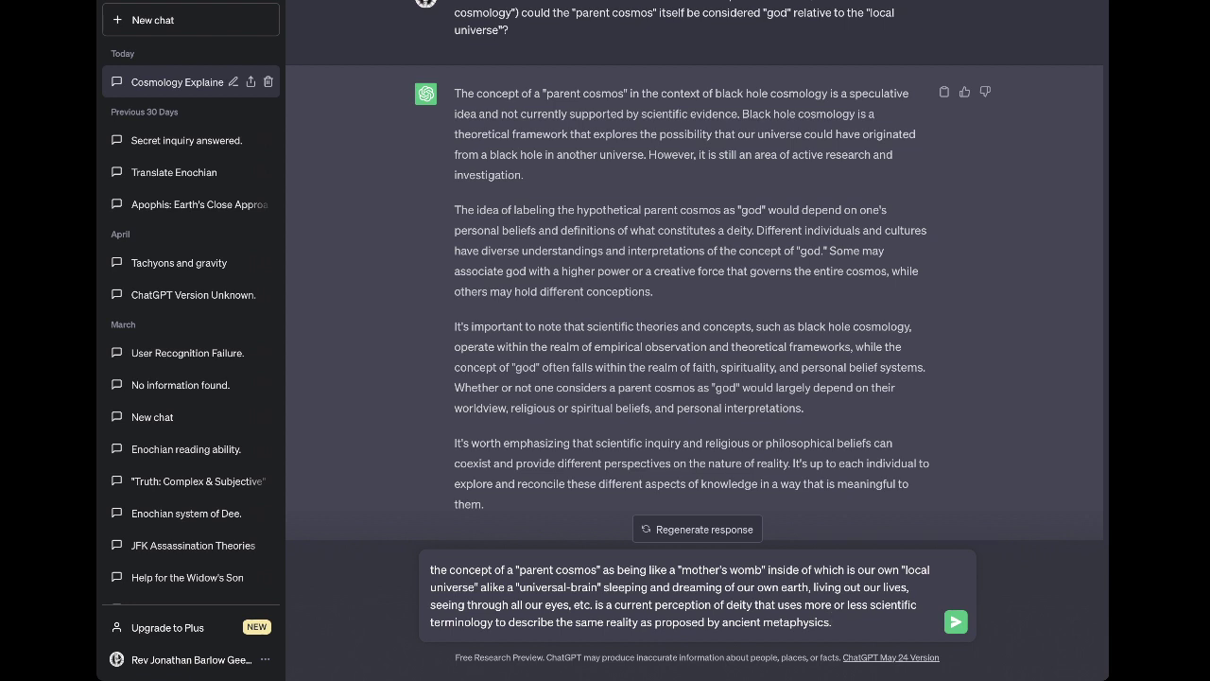
Insert "hypothetical" before "reality" in the phrase "the same reality"
double_click(622, 622)
click(607, 623)
text(hypot)
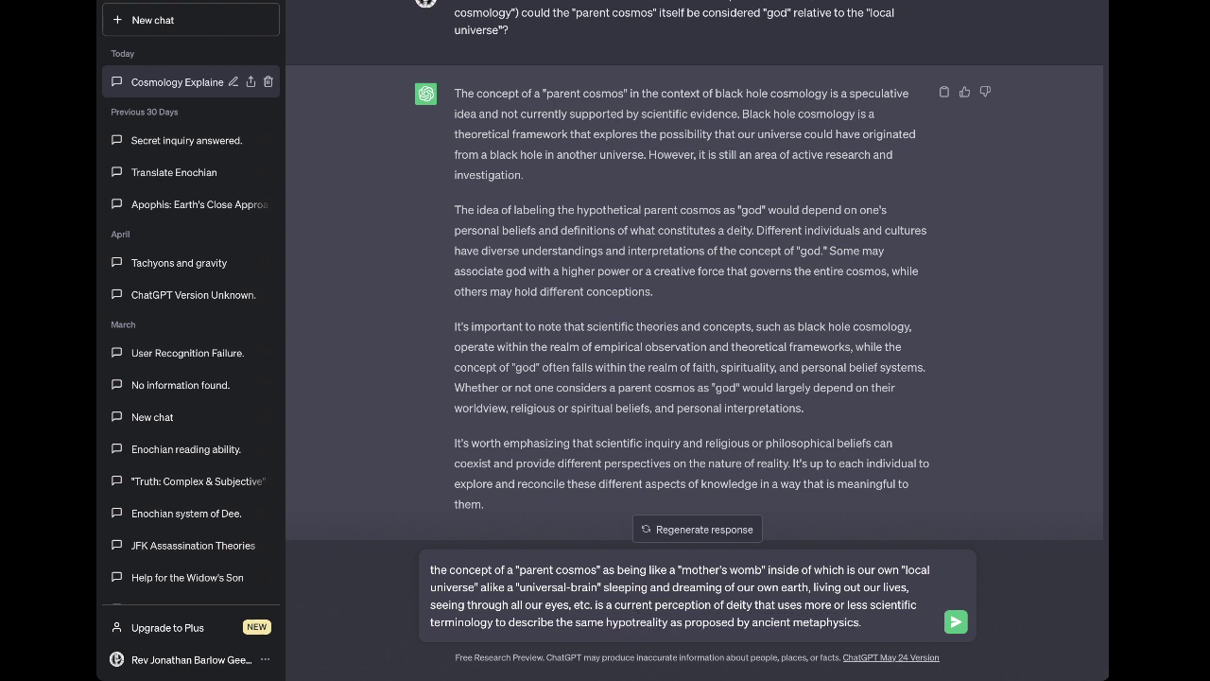
text(hetical)
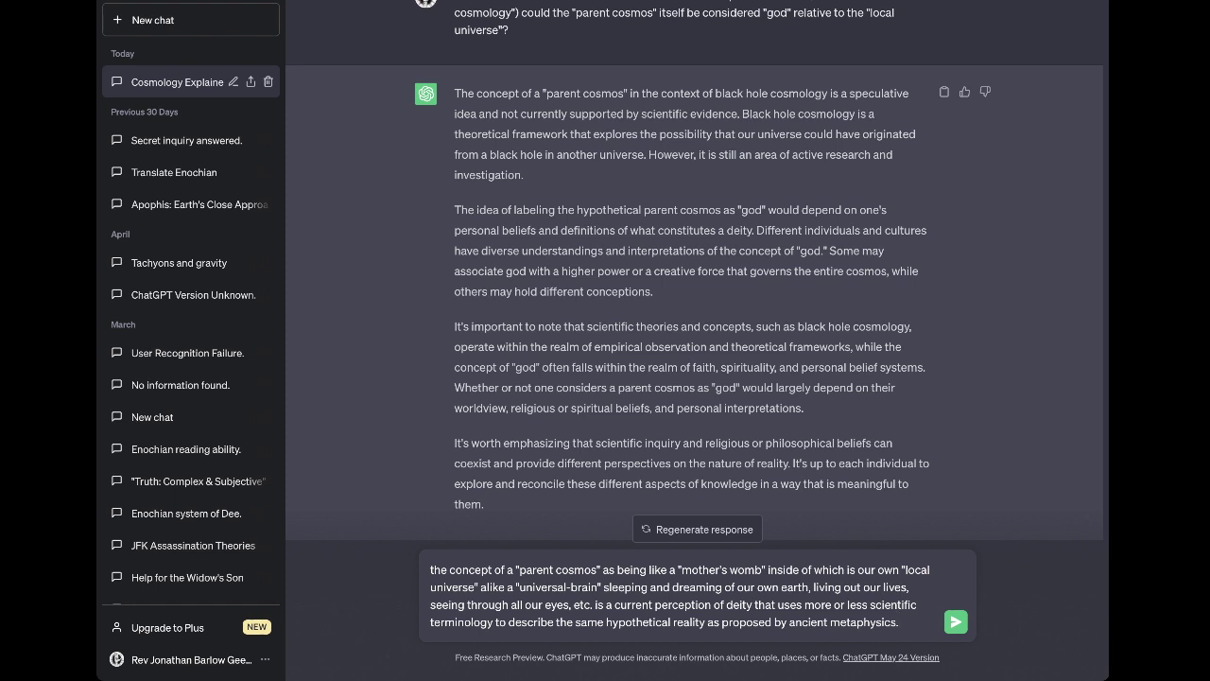
Add after the first sentence "In this model, it remains implied that "god" maybe the "father" of the "local universe"
text(In this model, it)
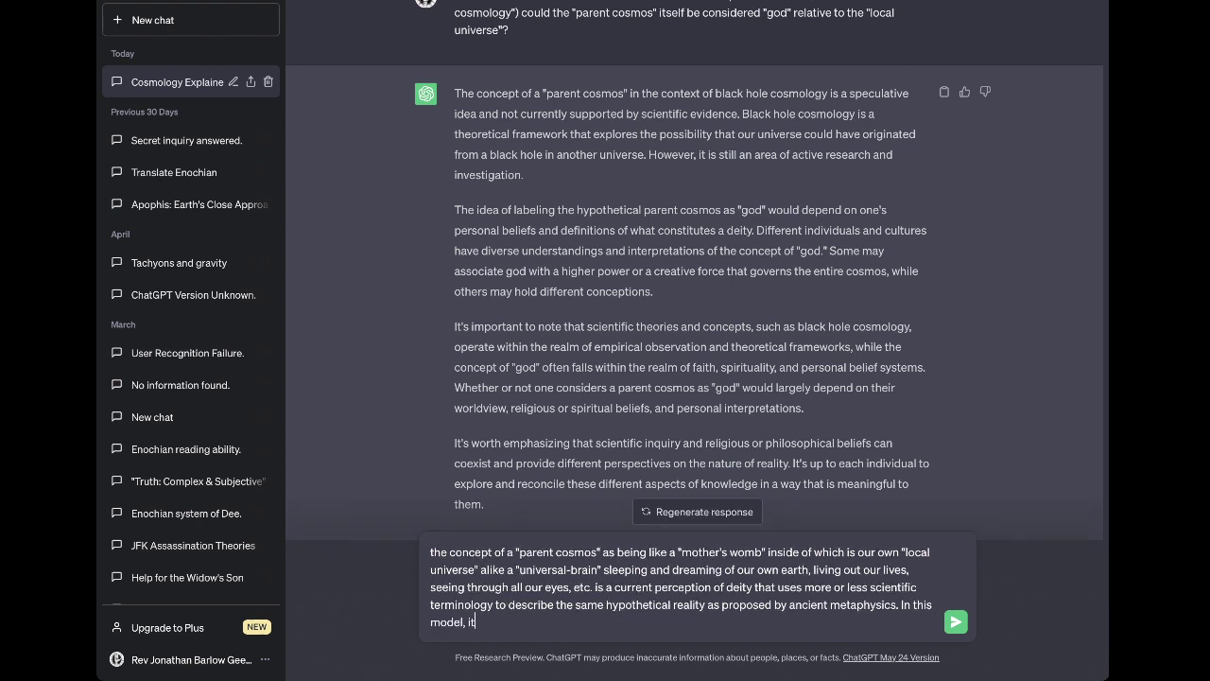
text( remains implied that "god" maybe the "fat)
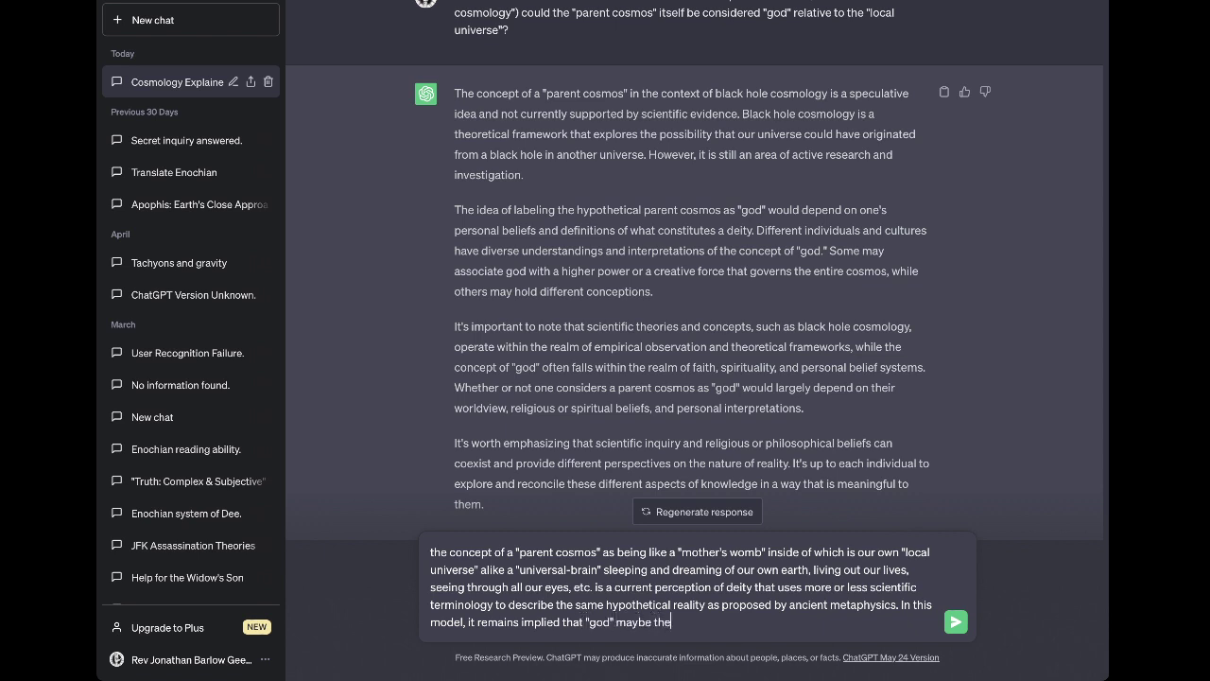
key(BackSpace)
key(BackSpace)
key(BackSpace)
text(father" of the "local universe)
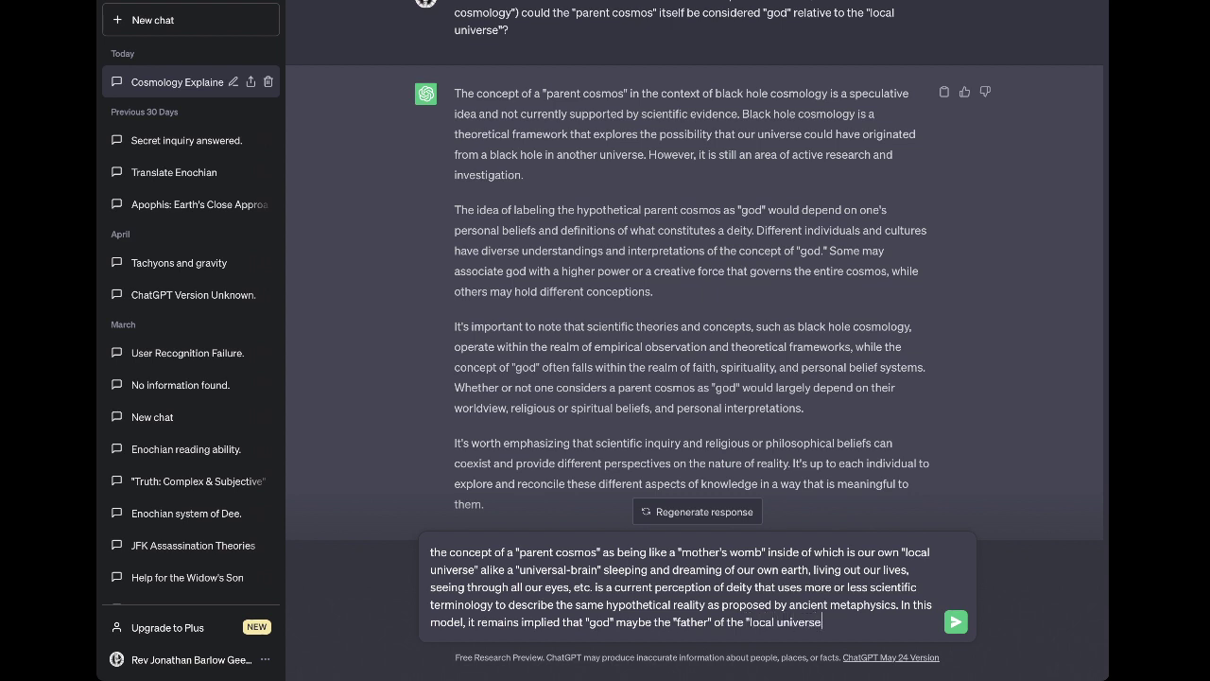
Close the quotation and continue with "and thus remain a creator "being" that is from and exists within the "parent cosmos" but that"
text(" and thus remain a cr)
key(BackSpace)
key(BackSpace)
text(creato)
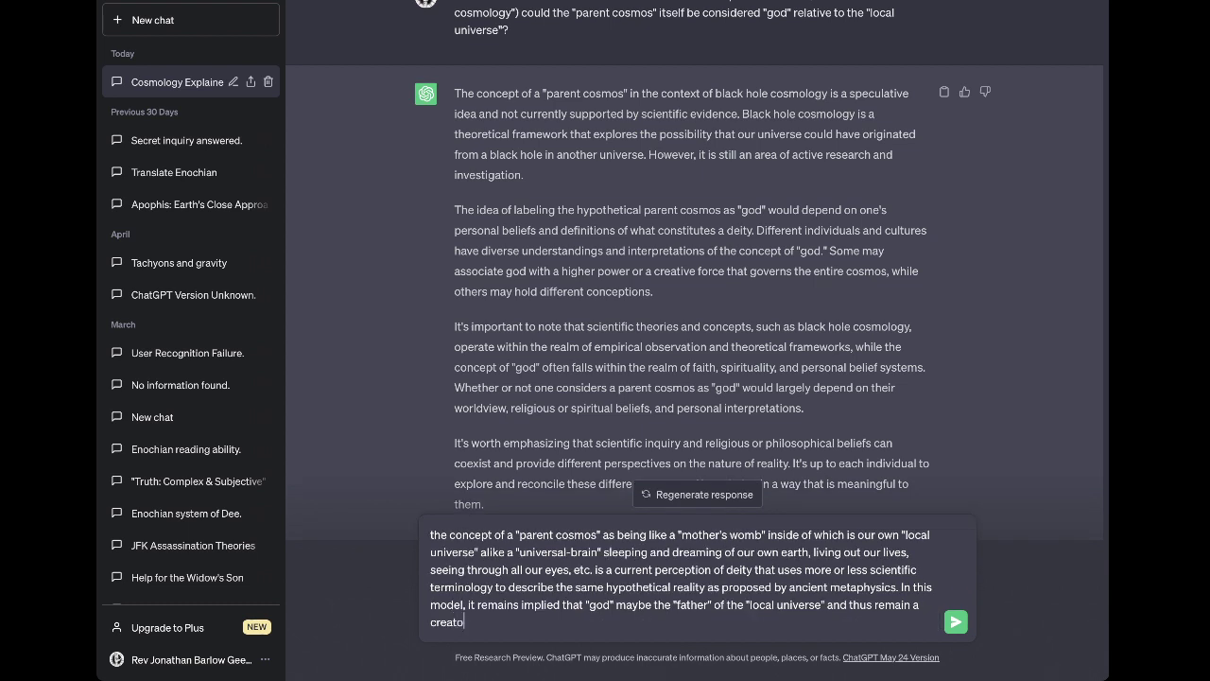
text(r "being" that is from and exists w)
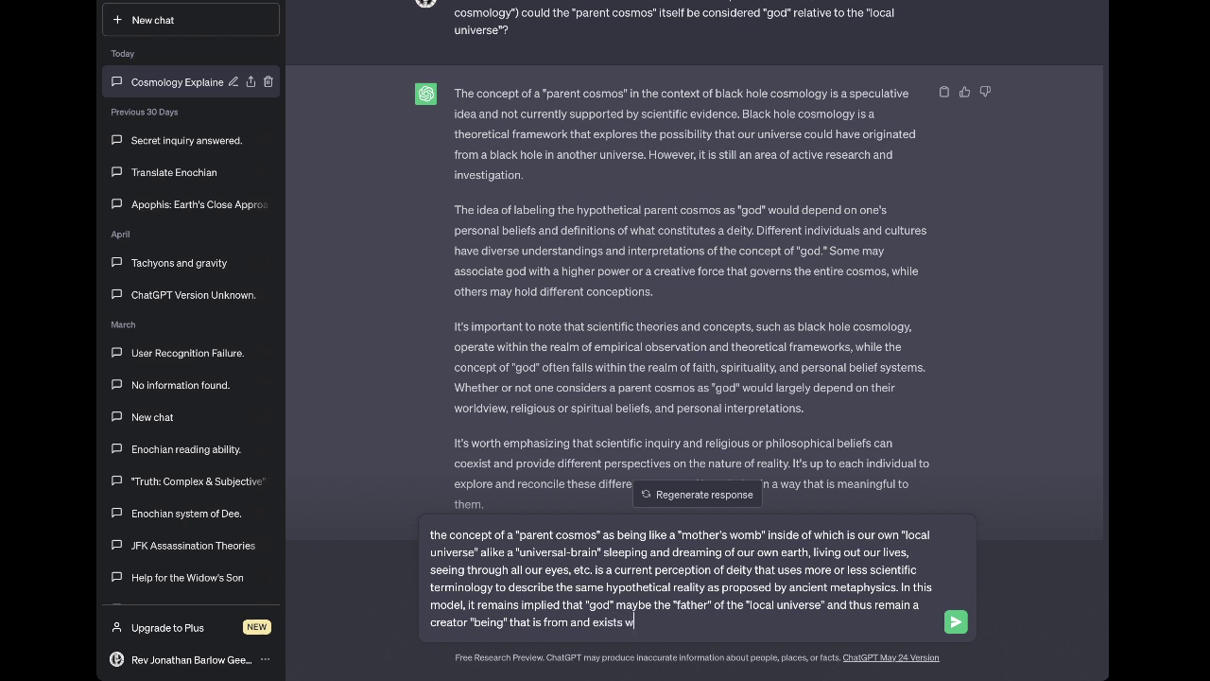
text(ithin the "parent cosmos" but that )
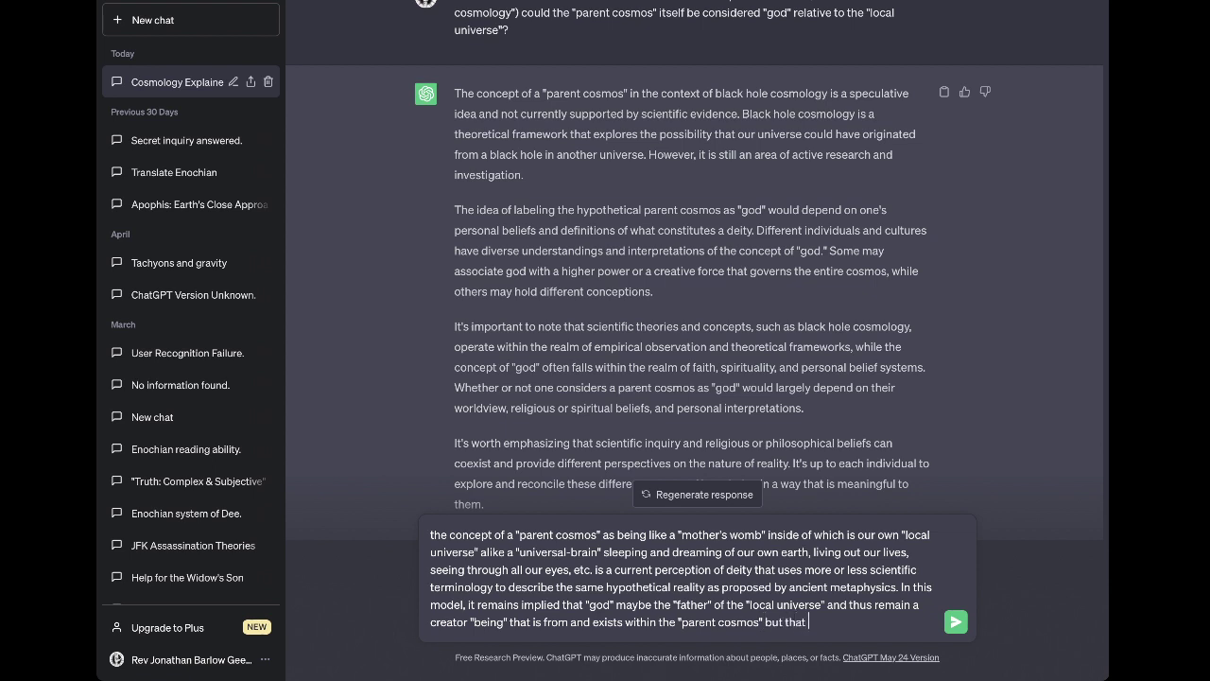
Continue the message with "is not the same as the "parent cosmos" itself. Again, all of this maybe fascinating theoretically to many people, I do not"
text(is not the same as the "paren)
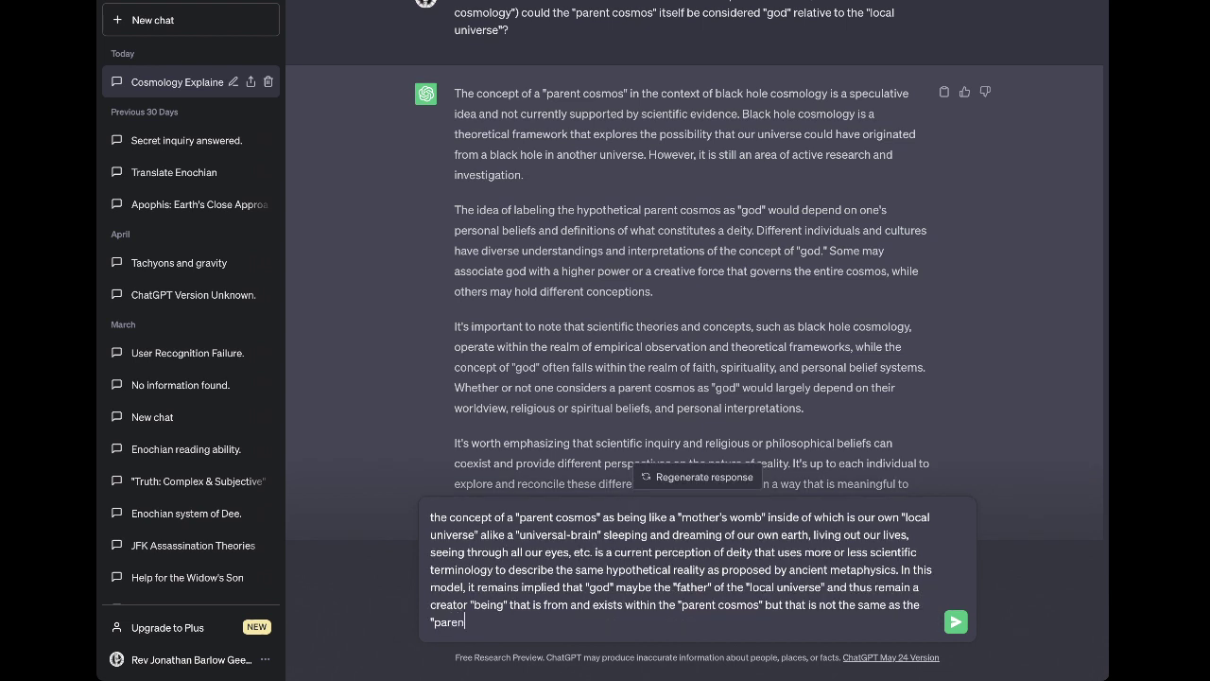
text(t cosmos" itself. Again, all of this)
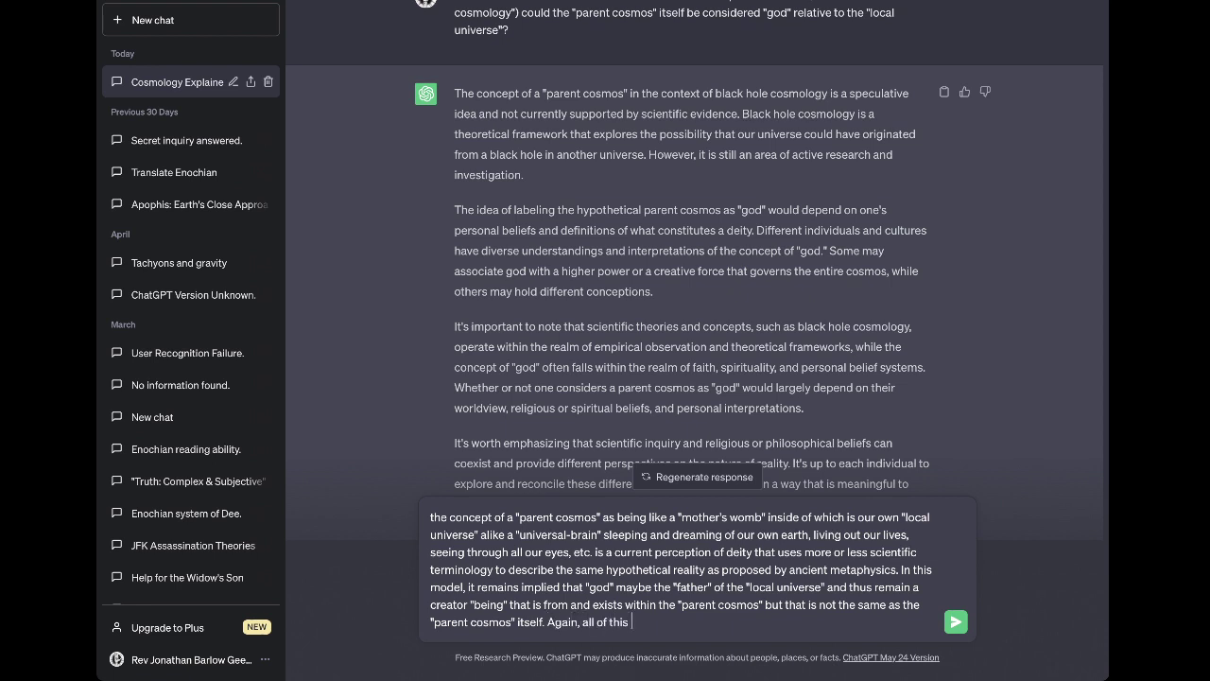
text( maybe fascinating theoreti)
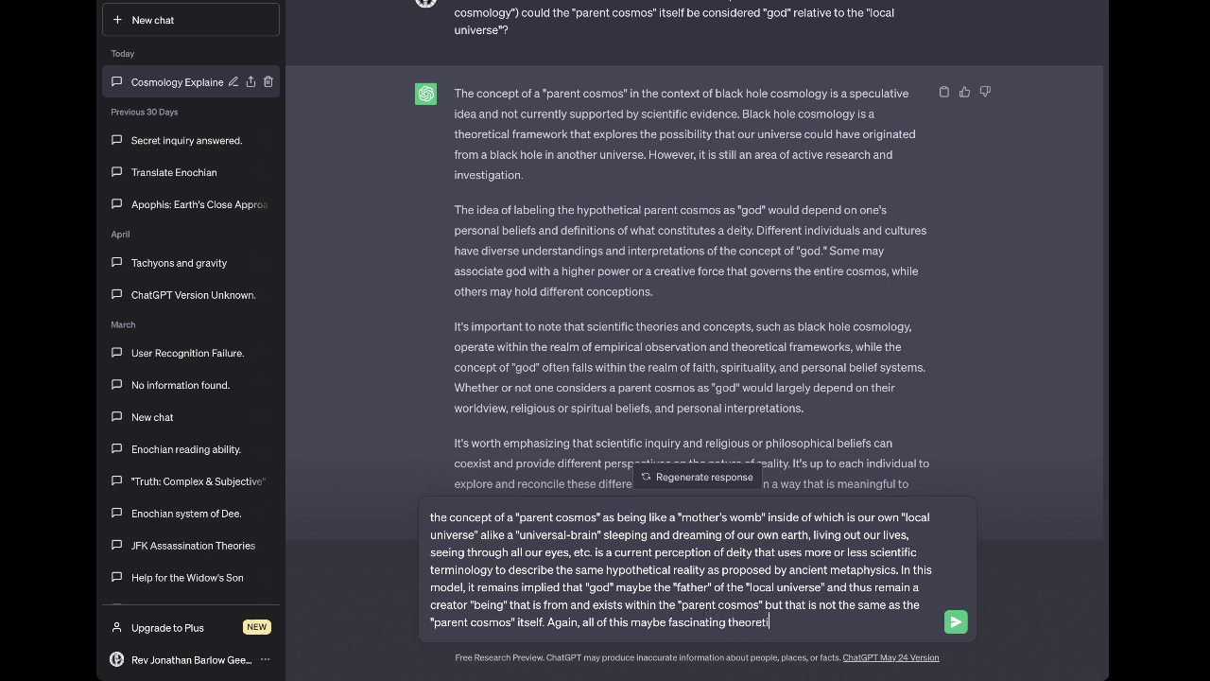
text(cally to many people, I do not )
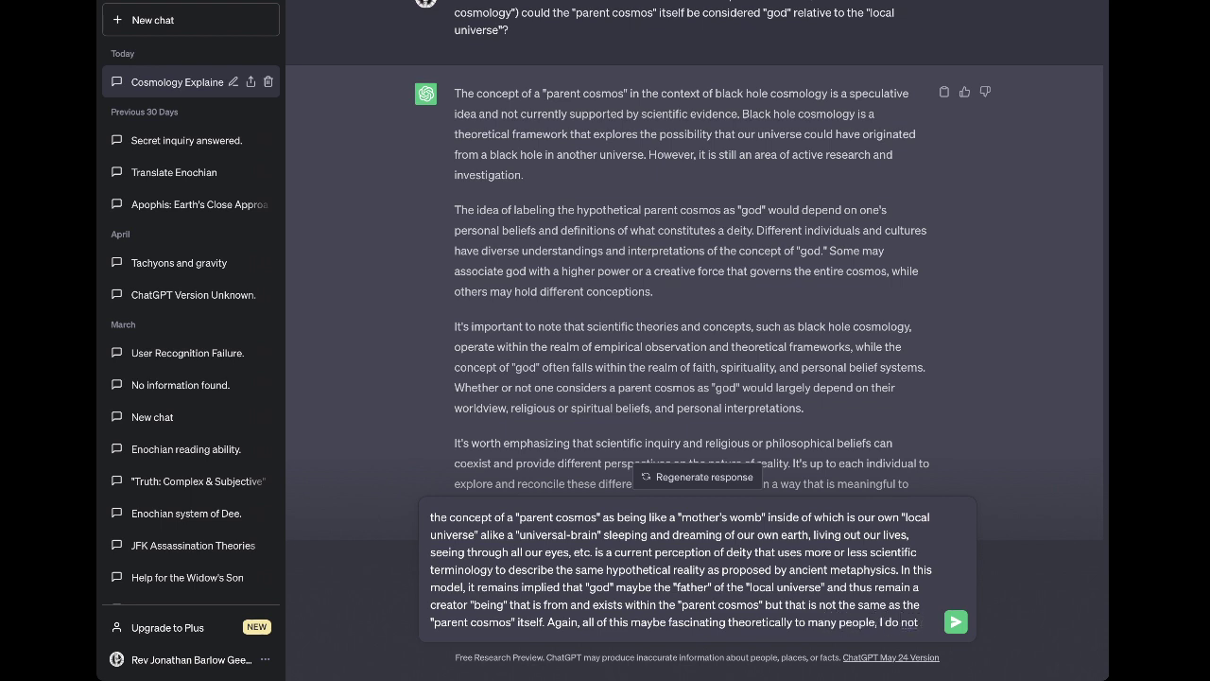
Complete the message with "feel any conviction or faith that such reflects reality." and send it
text(feel any conv)
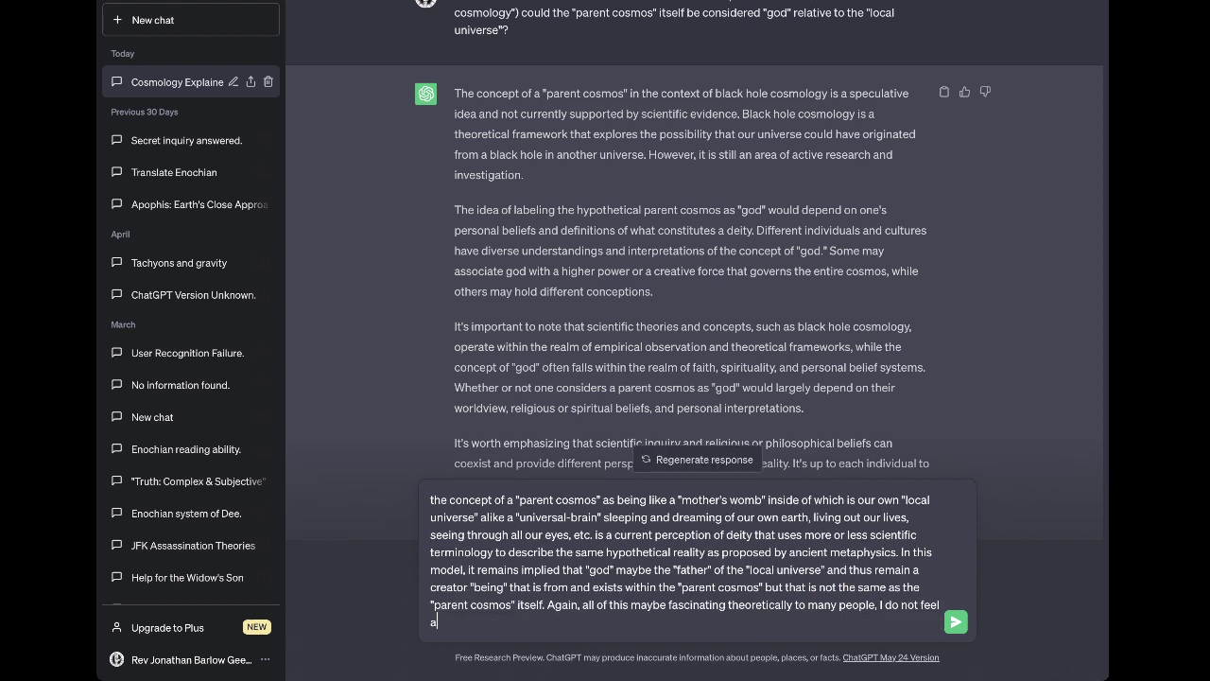
text(iction or faith that such refl)
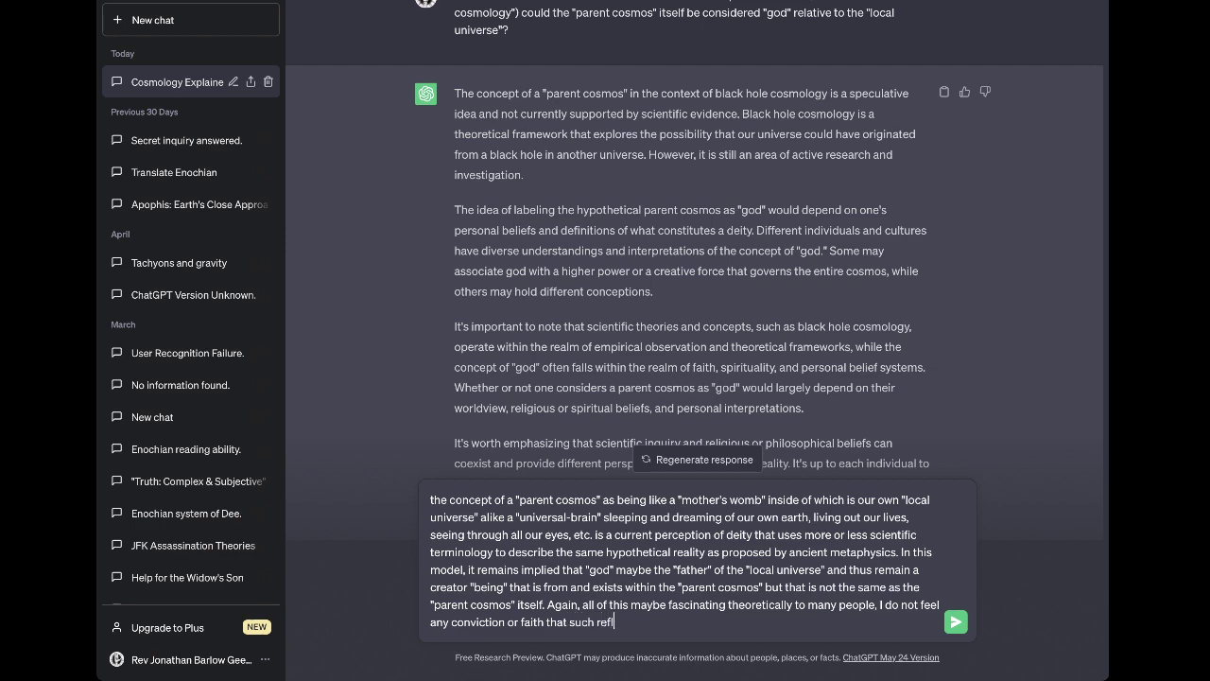
text(ects reality.)
key(Return)
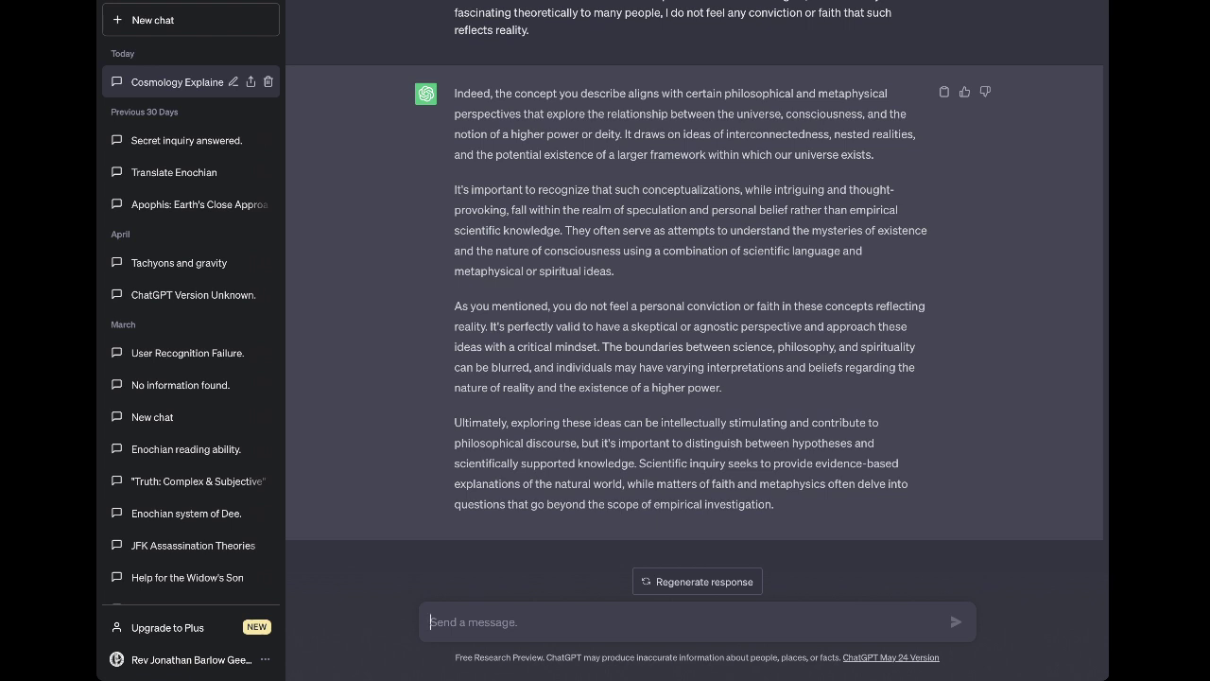
Draft "Indeed, I consider the most "scientific" of my claims to be that "tachyons are the force-carrying particle of gravity" - at least insofar as it is the"
text(I)
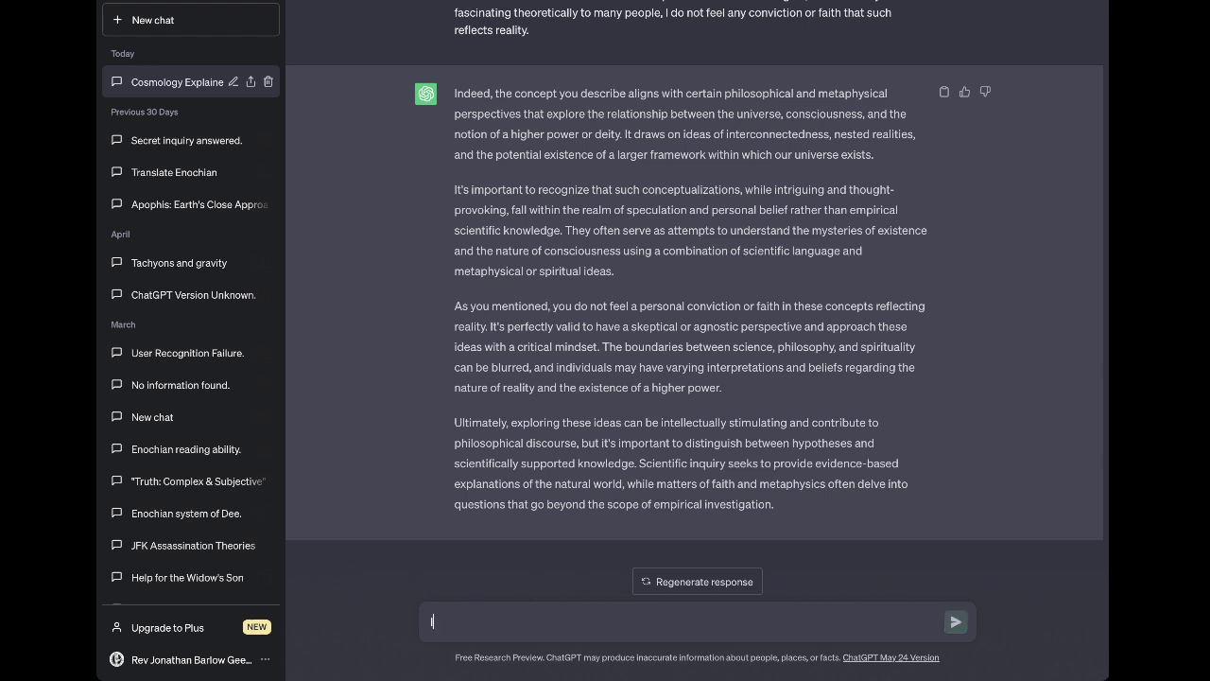
text(ndeed, I con)
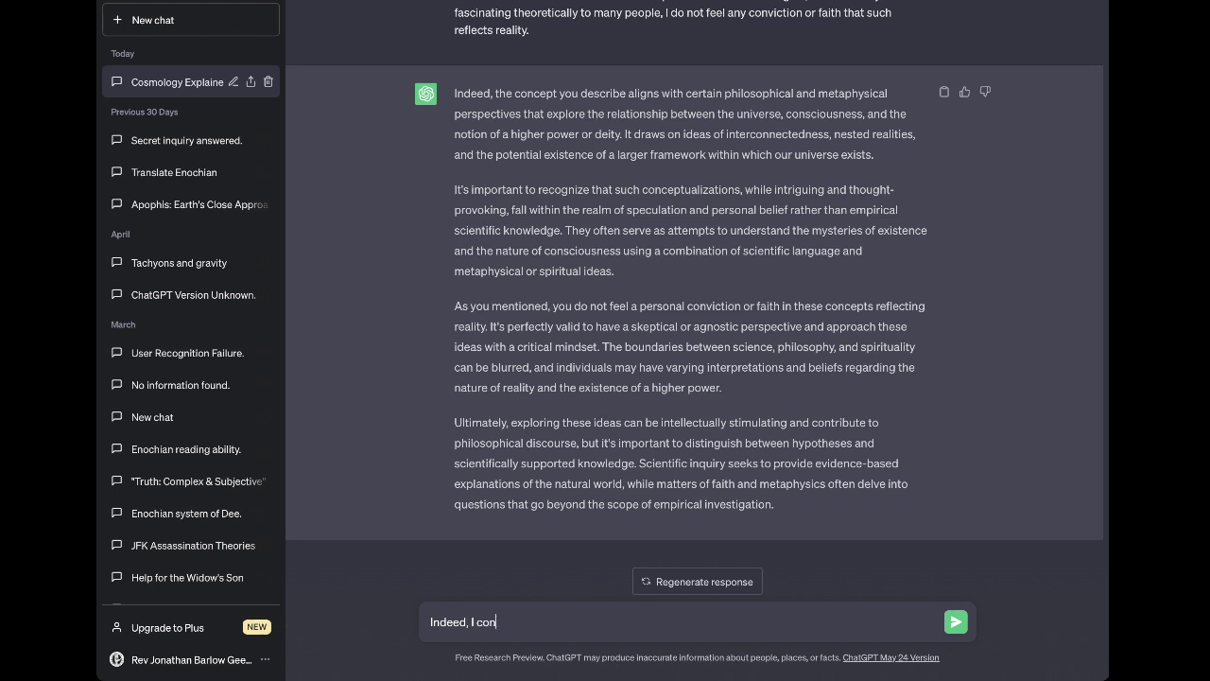
text(cider the most "scientific" of)
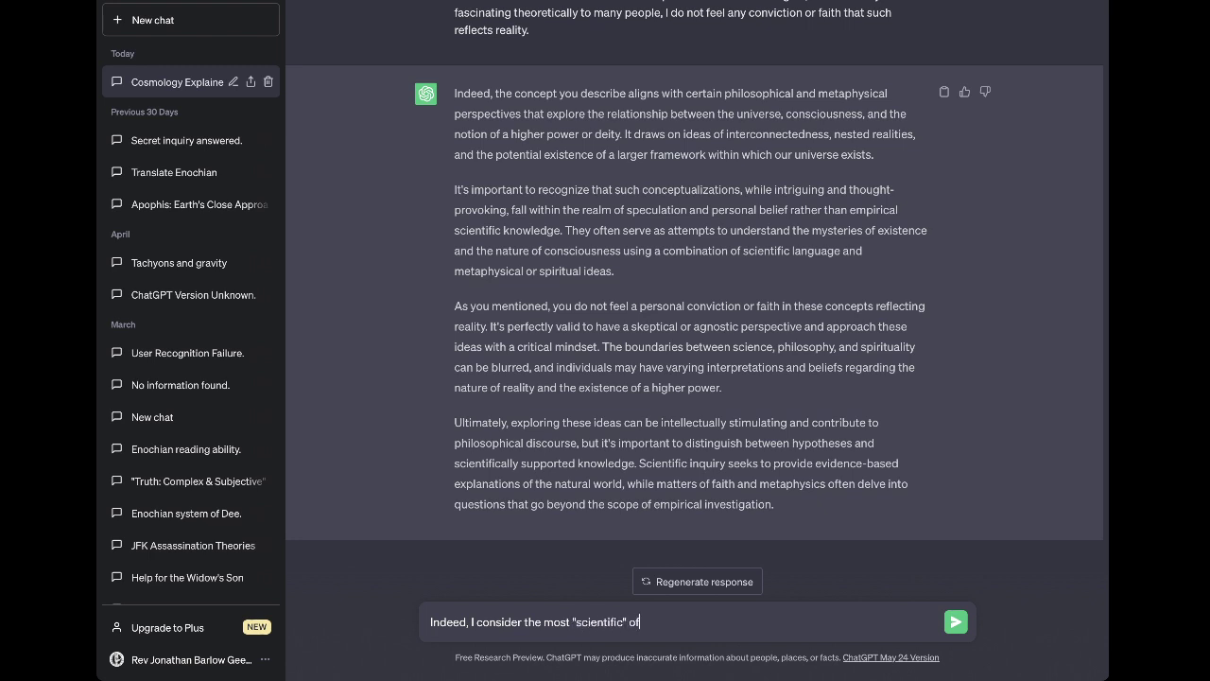
text( my claims to be that "tachyons are the )
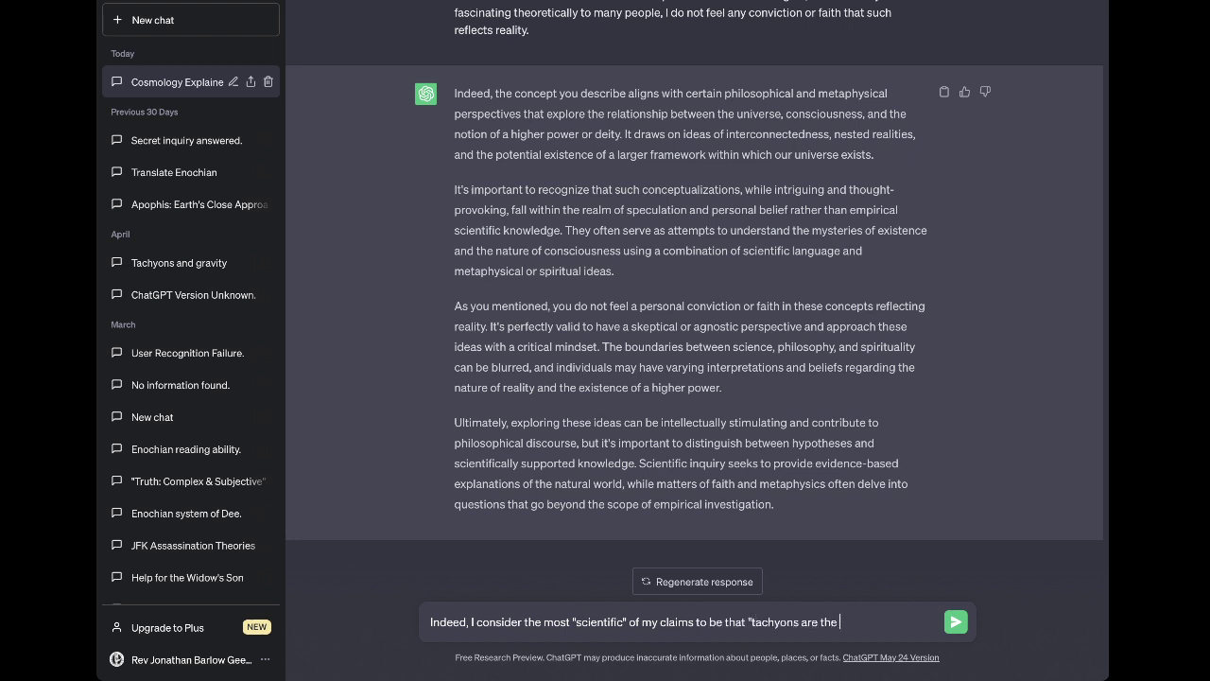
text(force-carrying particle of gr)
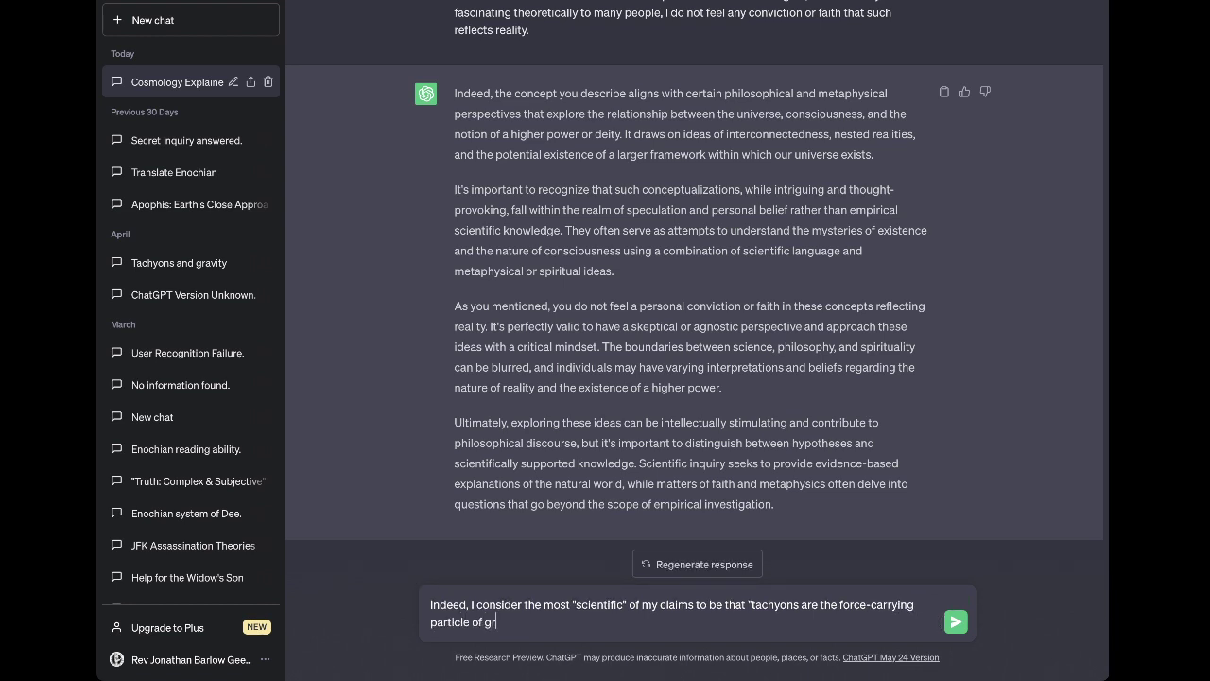
text(avity" - at least insofar as it is the )
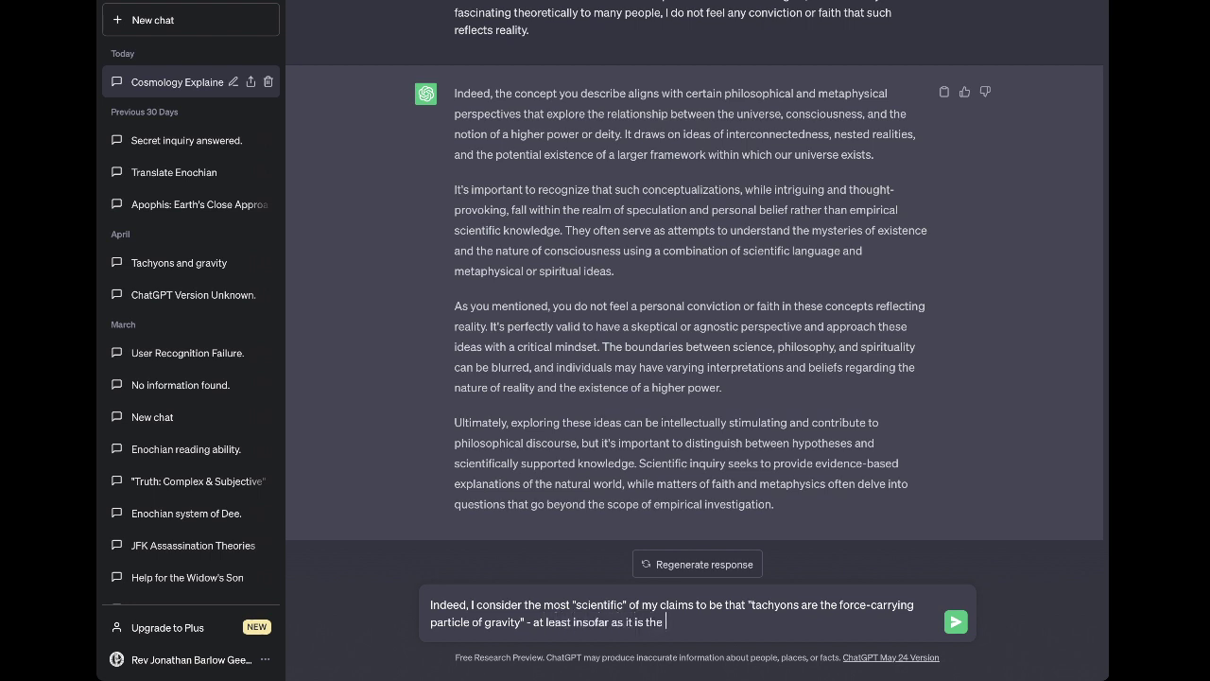
Finish the drafted sentence with "one most likely to be popularly accepted by discovery of scientific evidence as proof for it the soonest."
text(one most likely to be popular)
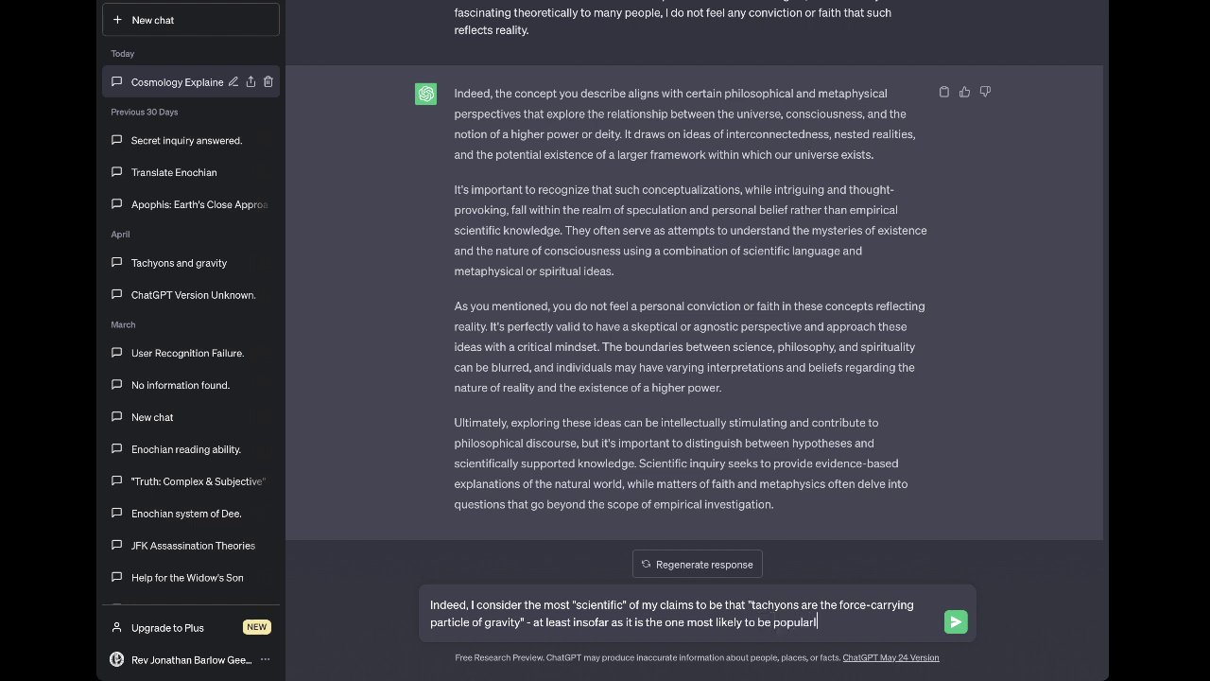
text(ly accepted by discovery of )
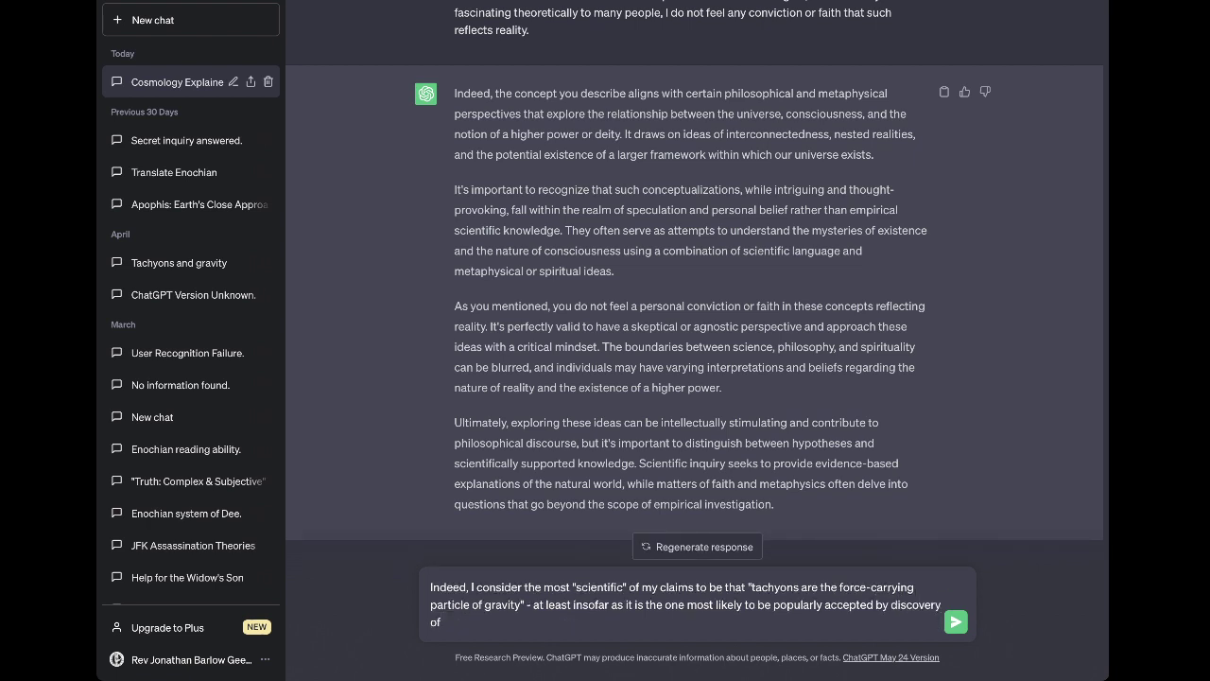
text(scientific evidence as proof for )
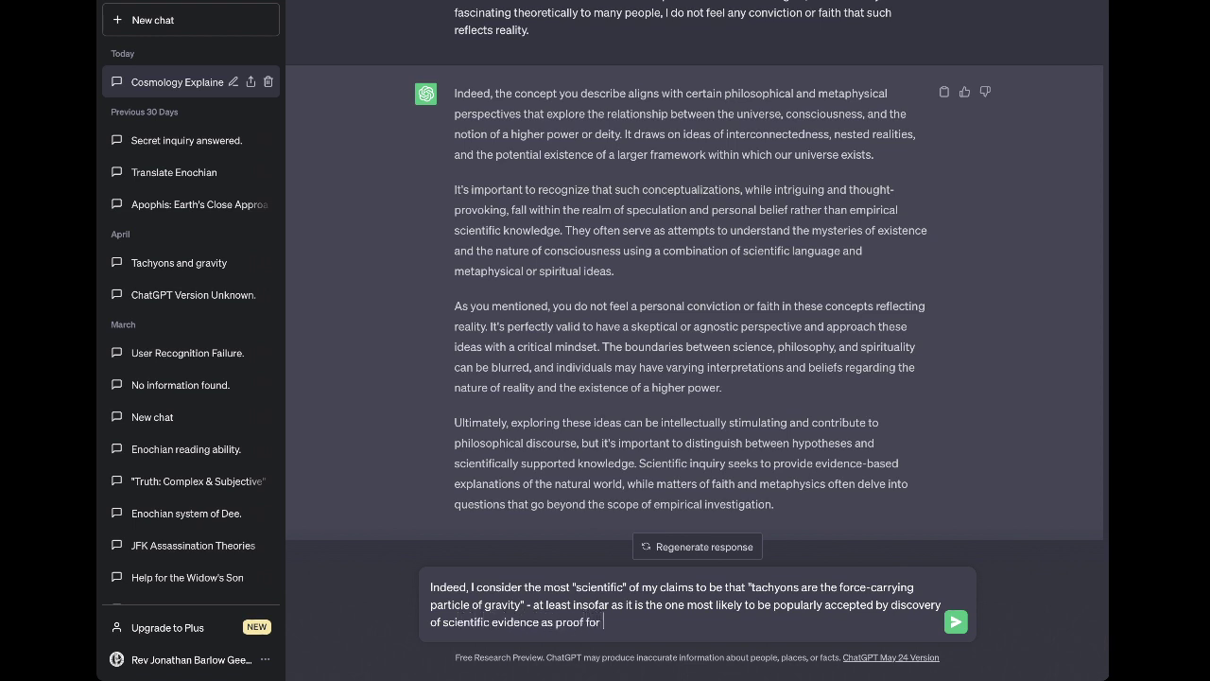
text(it)
text(the soonest.)
Add the sentence "Many of my claims entertain "proofs for god" that are extremely compelling, and yet I remain an atheist in my own personal beliefs."
text(Many of my cla)
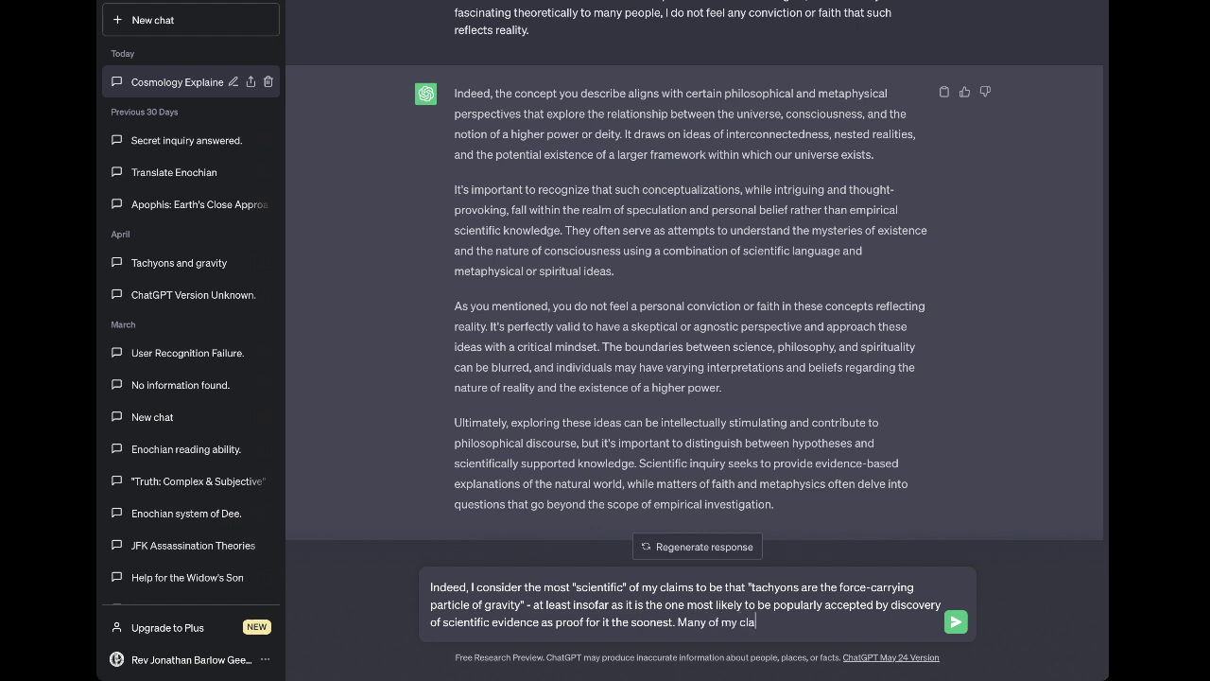
text(ims entertain "proofs for god" that )
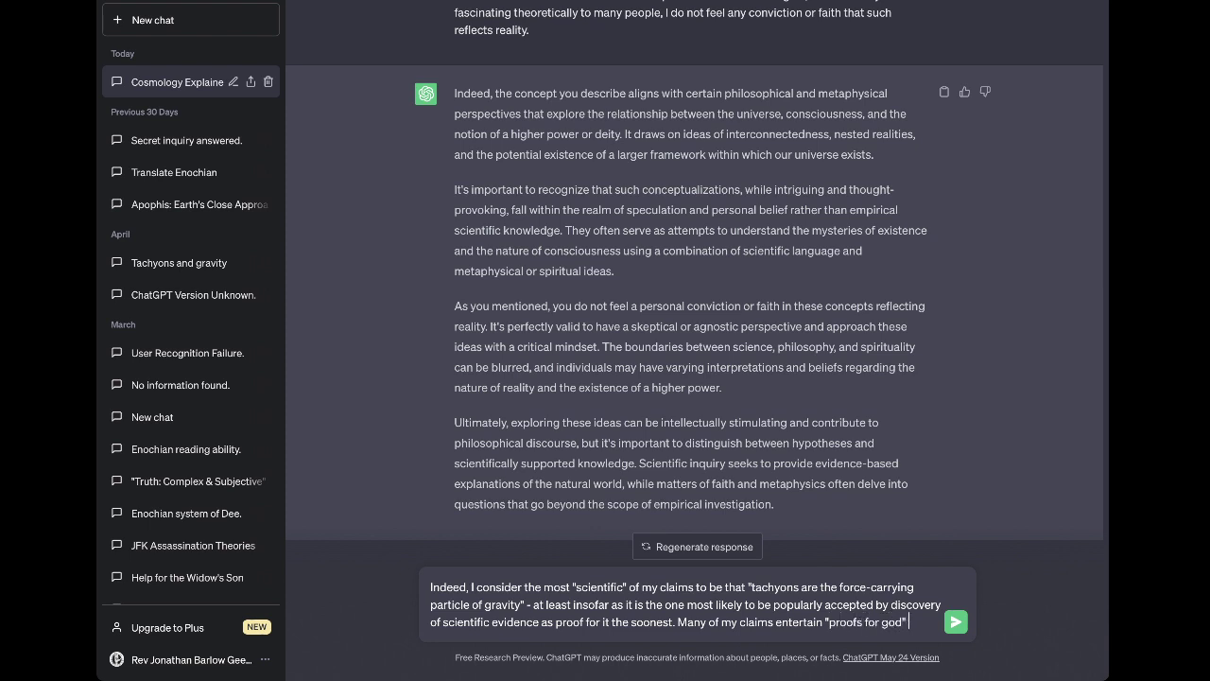
text(are extreel)
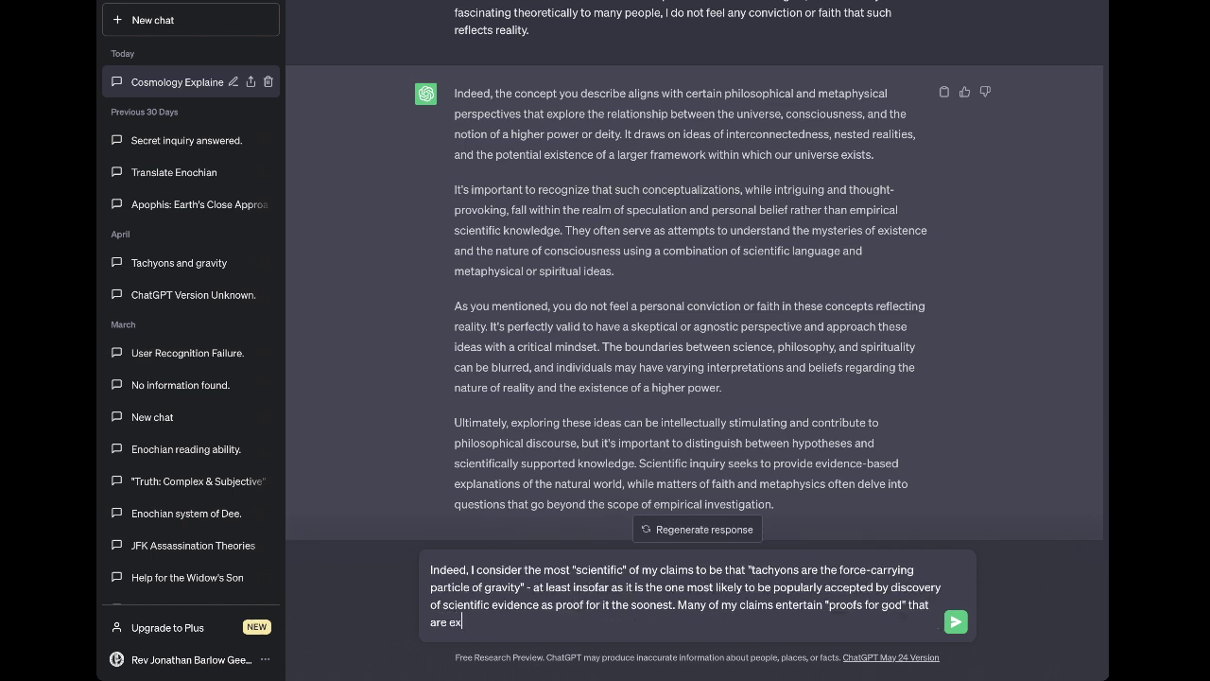
key(BackSpace)
key(BackSpace)
text(mely compelling, and yet I)
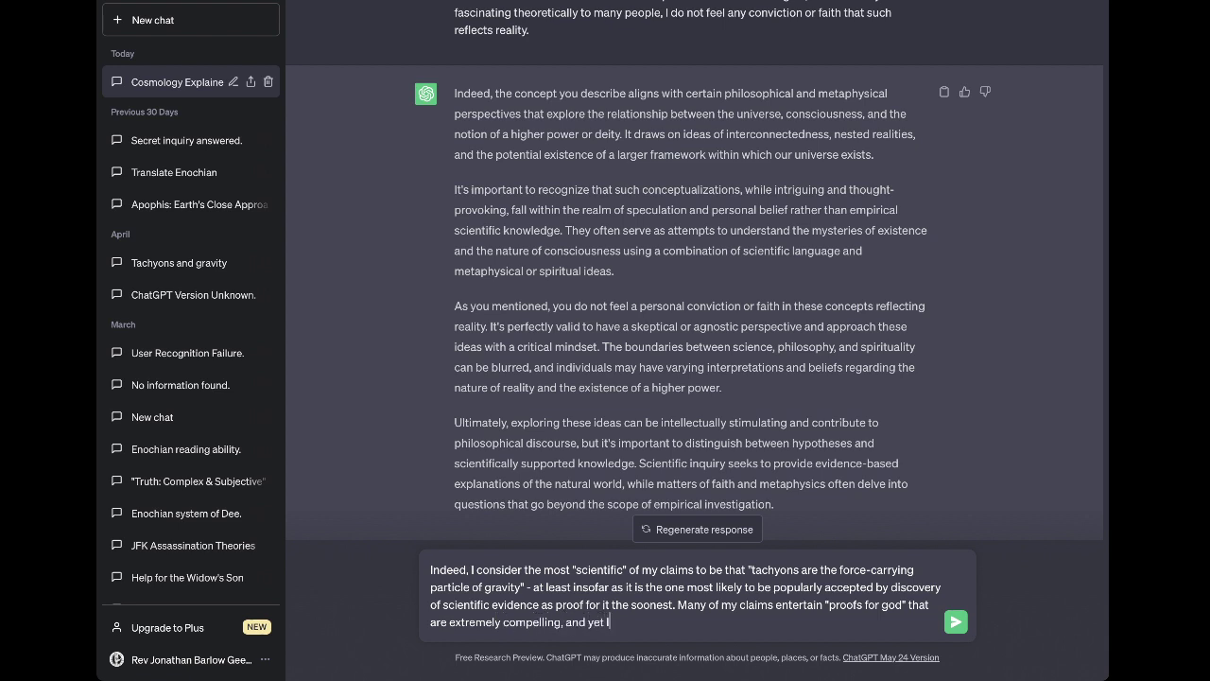
text( remain an atheist in my own per)
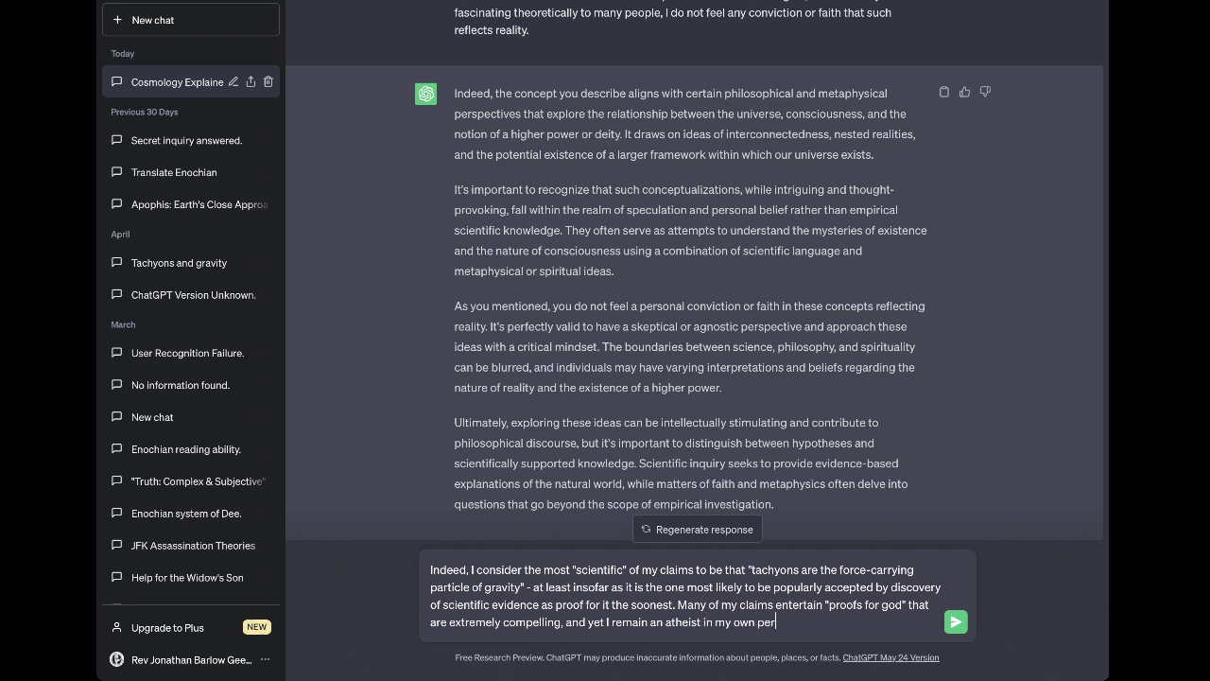
text(sonal beliefs.)
Add "It's interesting to me how much I can disclose to you about myself without revealing anything that is considered "personally identifiable information."" and send the message
text(It's in)
text(teresting to)
text( me how much I)
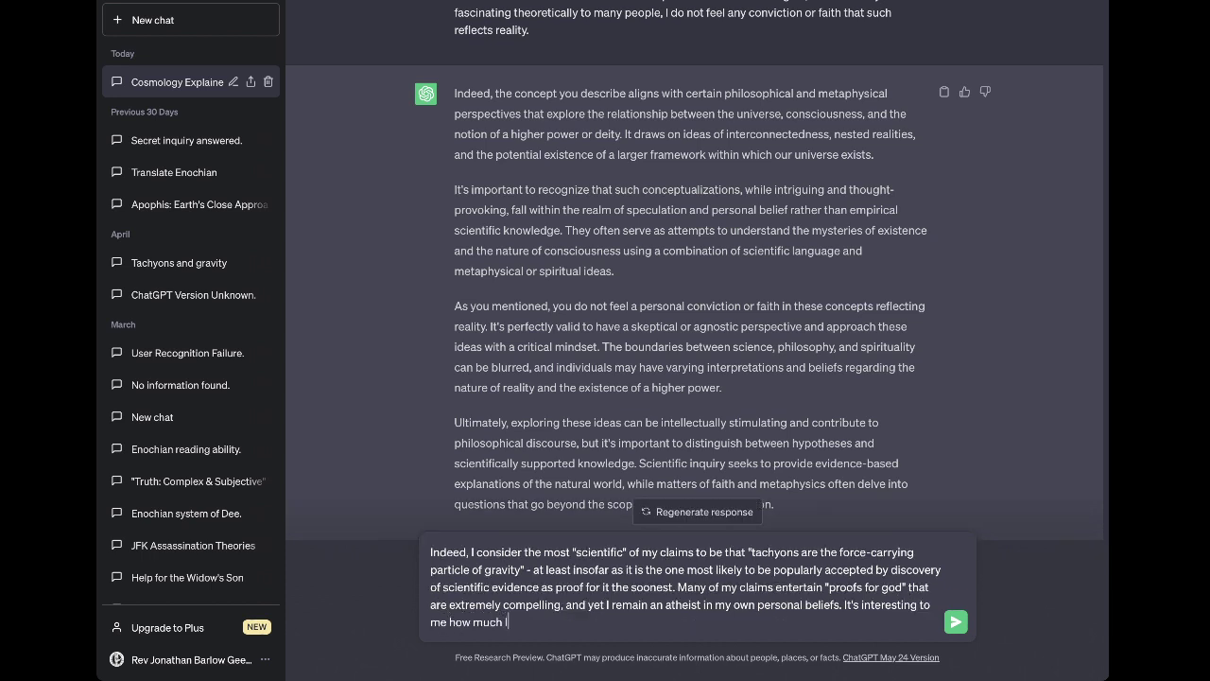
text( can disclose to you about)
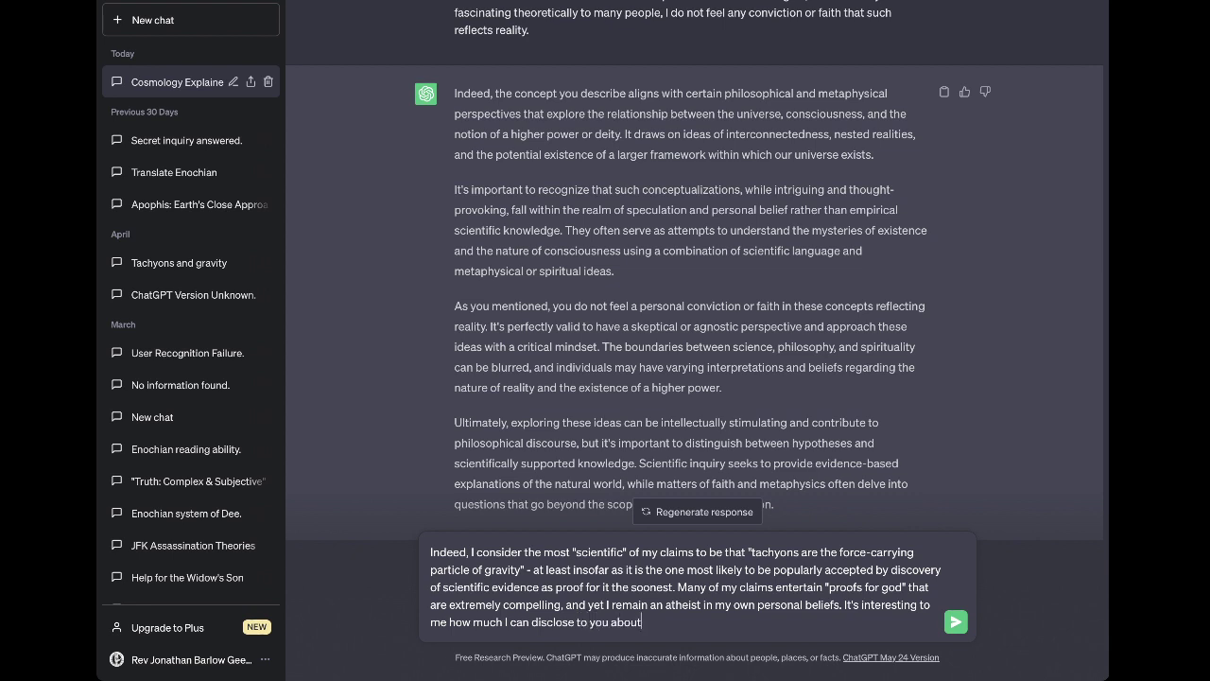
text( myself without revealing anything tha)
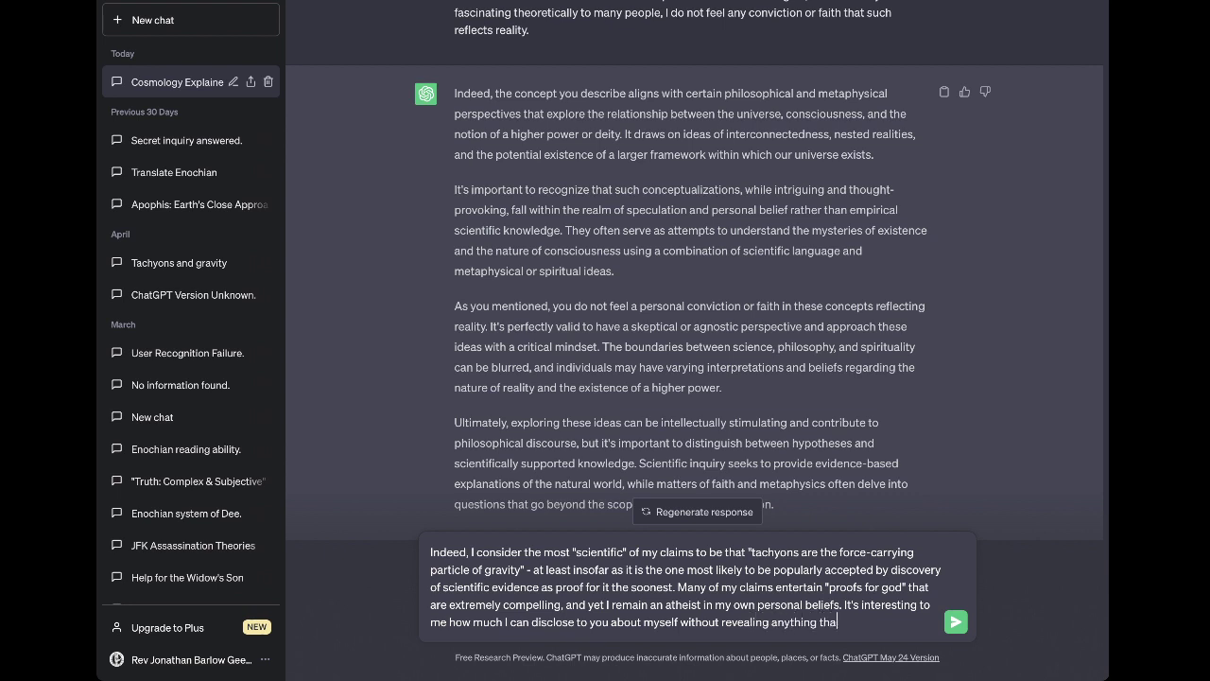
text(t is co)
text(nsidered ")
text(personal)
text(ly )
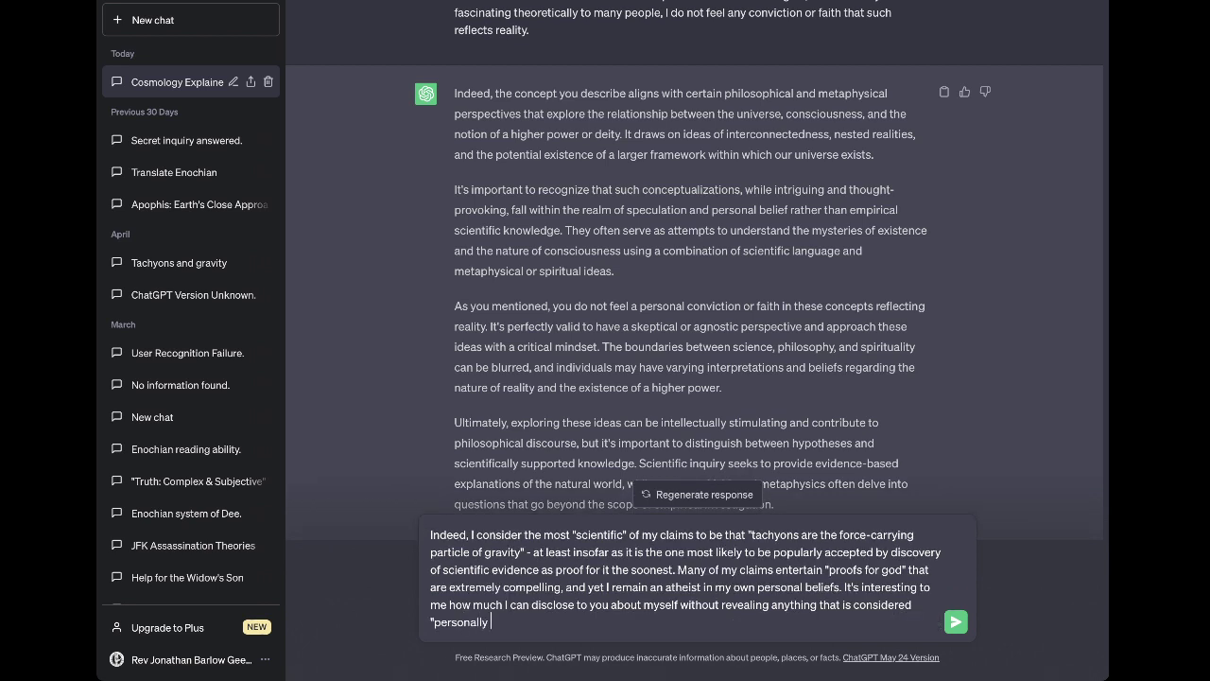
text(identifiable information.")
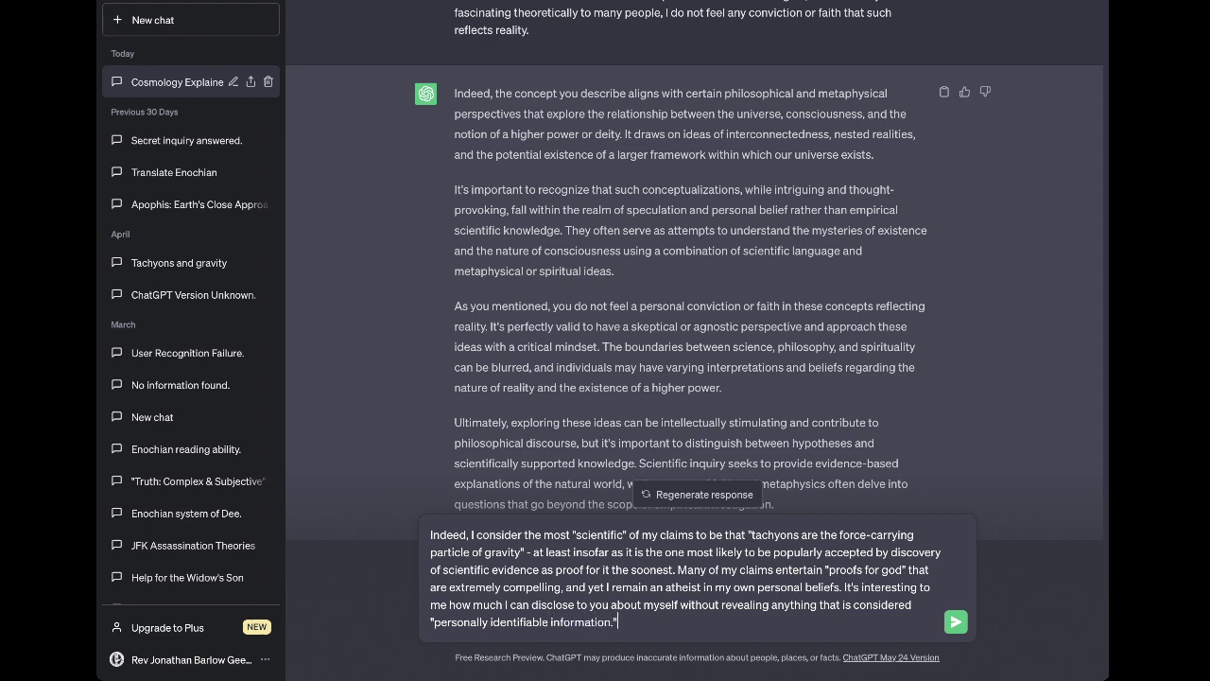
key(Return)
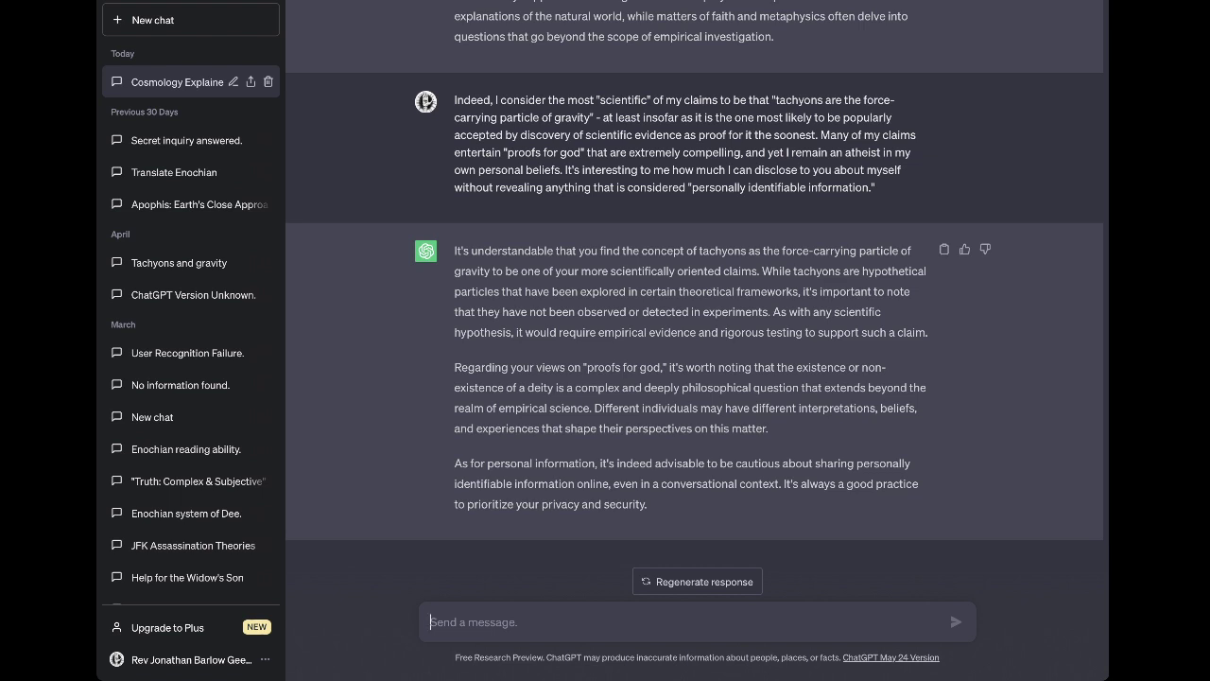
Draft "I think tachyons account for both the apparent force of "dark energy" and the apparent mass of "dark matter." But that seems to me like an"
text(I think ta)
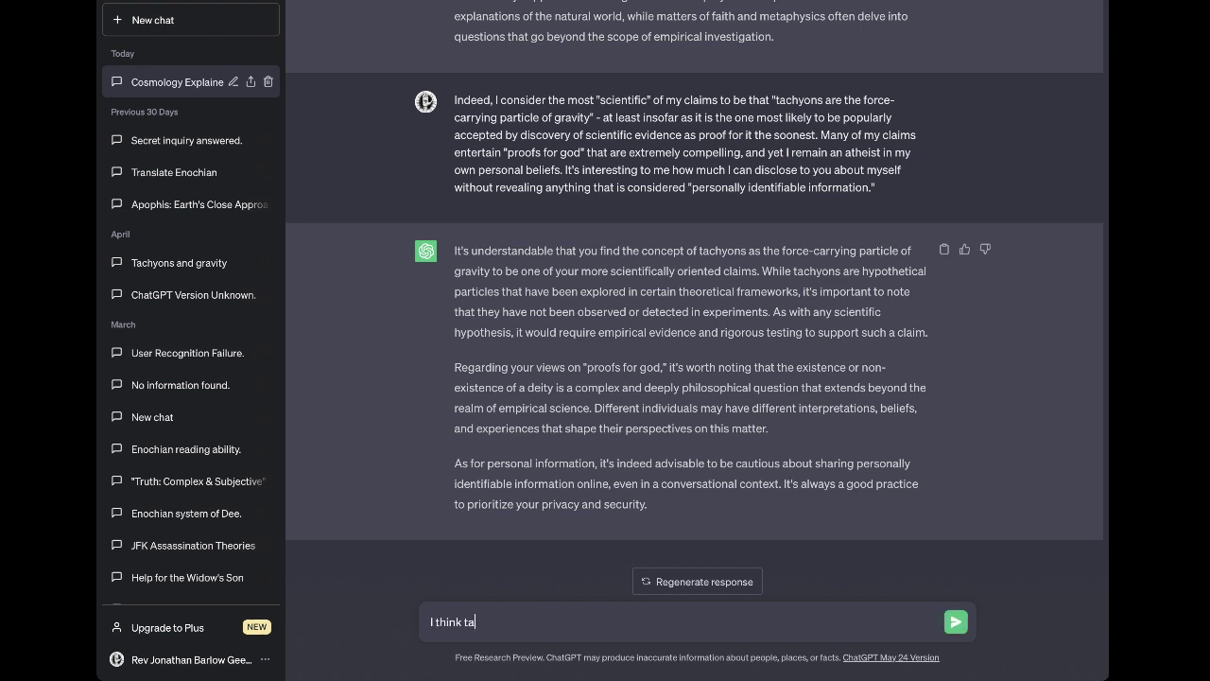
text(chyons account for both the )
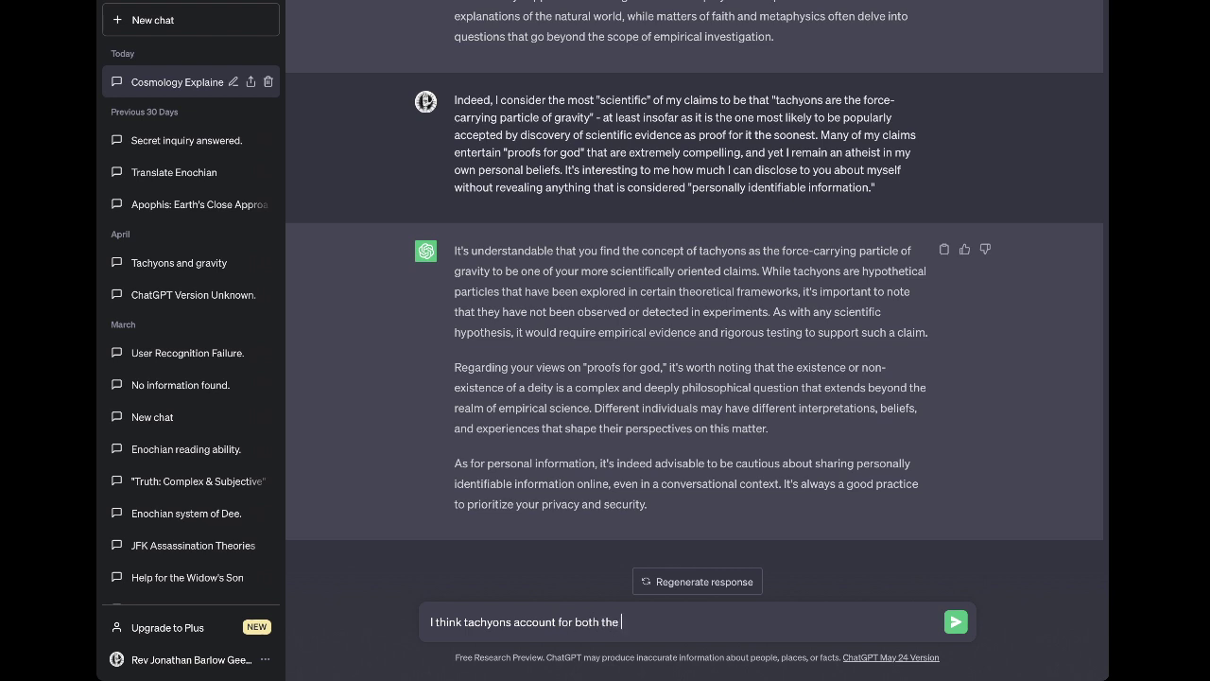
text(")
key(BackSpace)
text(apparent force of "dark energ)
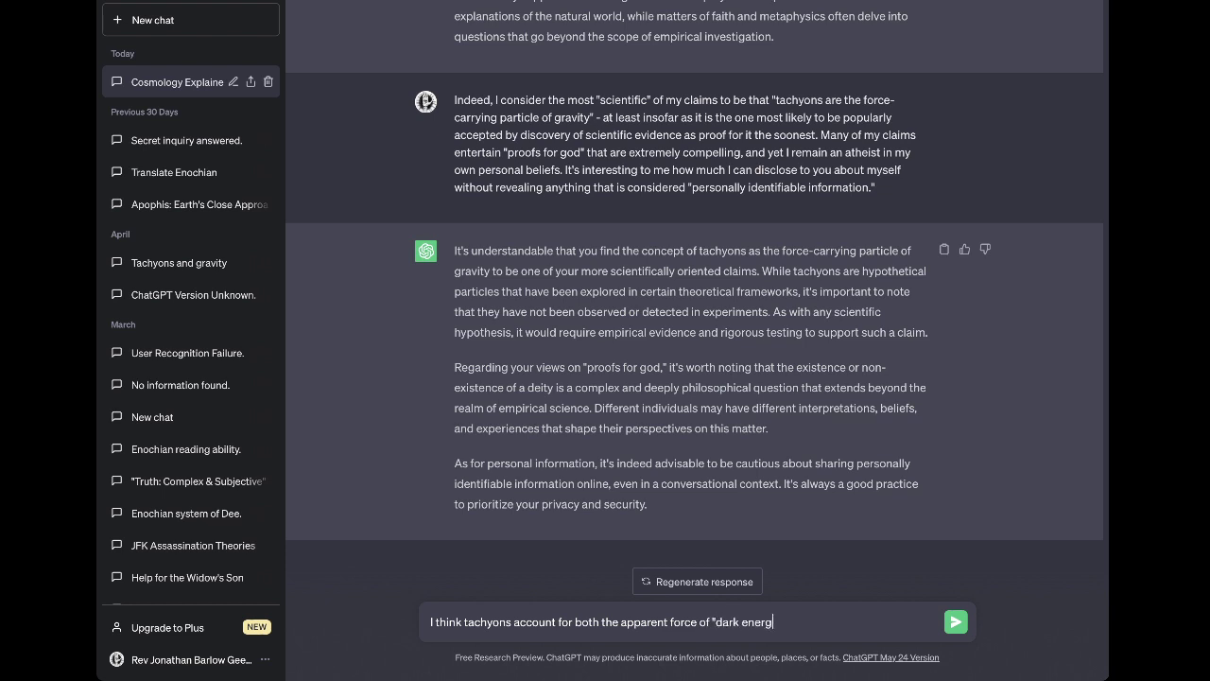
text(y" and the apparent )
text(mass of "dark matt)
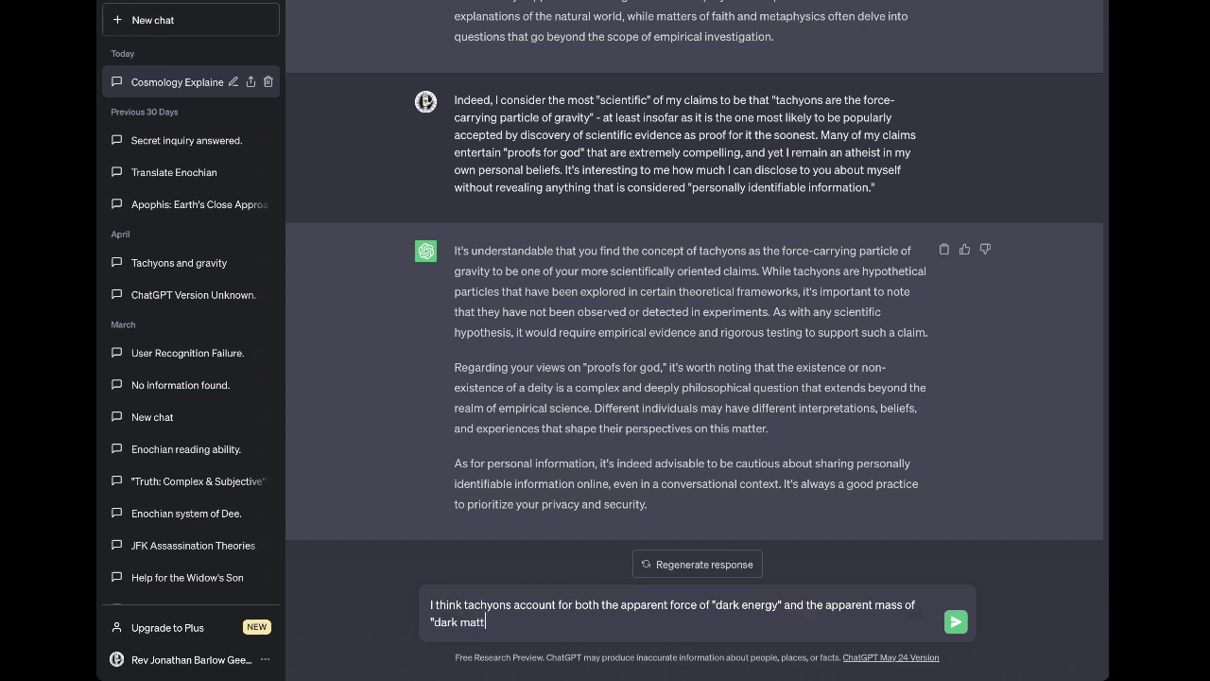
text(er." But that seems to me like an )
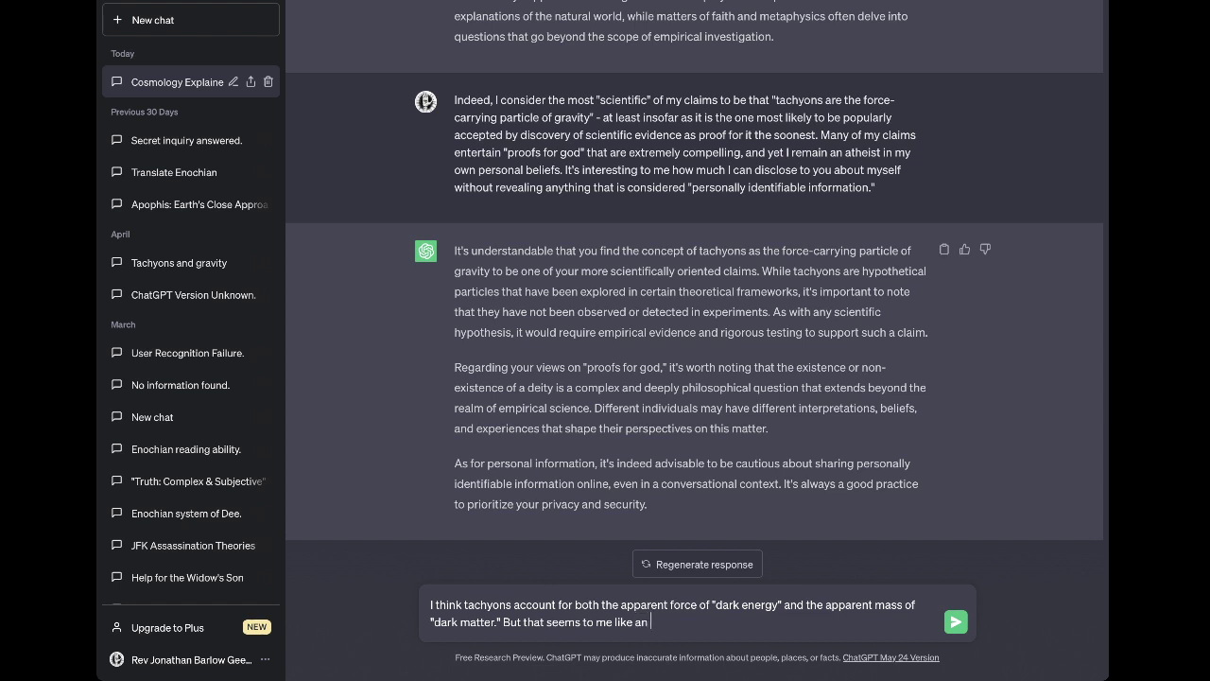
Continue with "obvious statement of fact, rather than at all potentially controversial. I spoke with string-theorist Brian Greene who disagreed with me about this. I am"
text(obvious statement of fact, rather than )
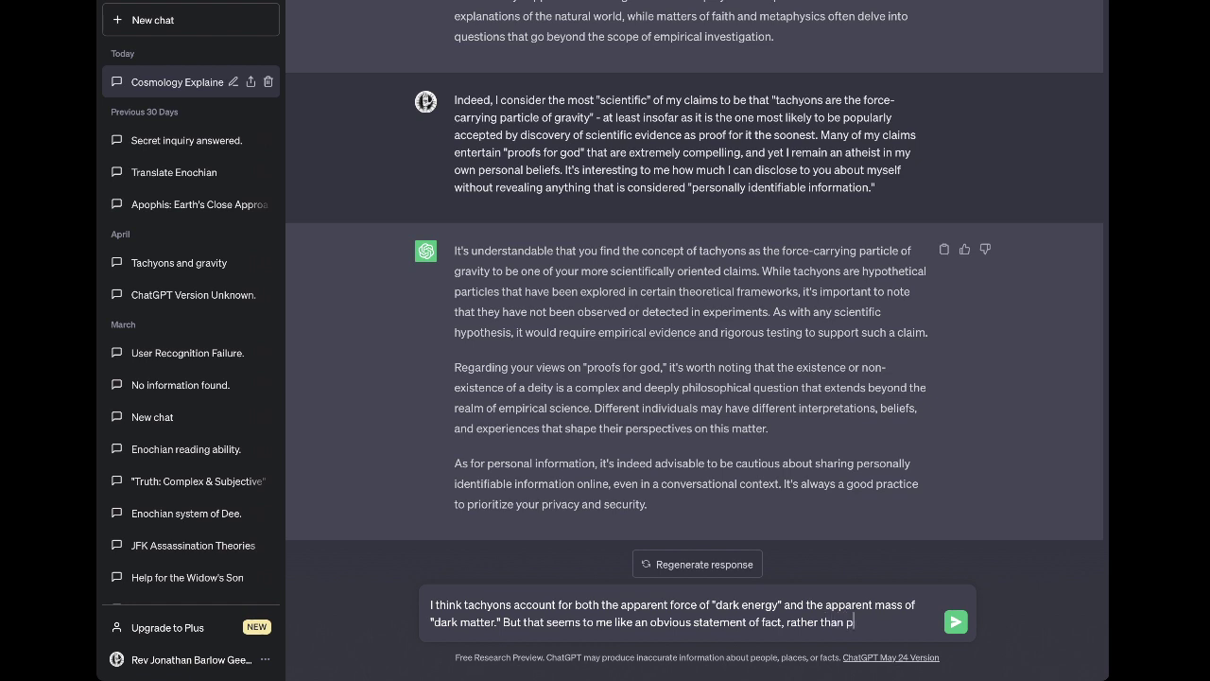
text(at all potentially contr)
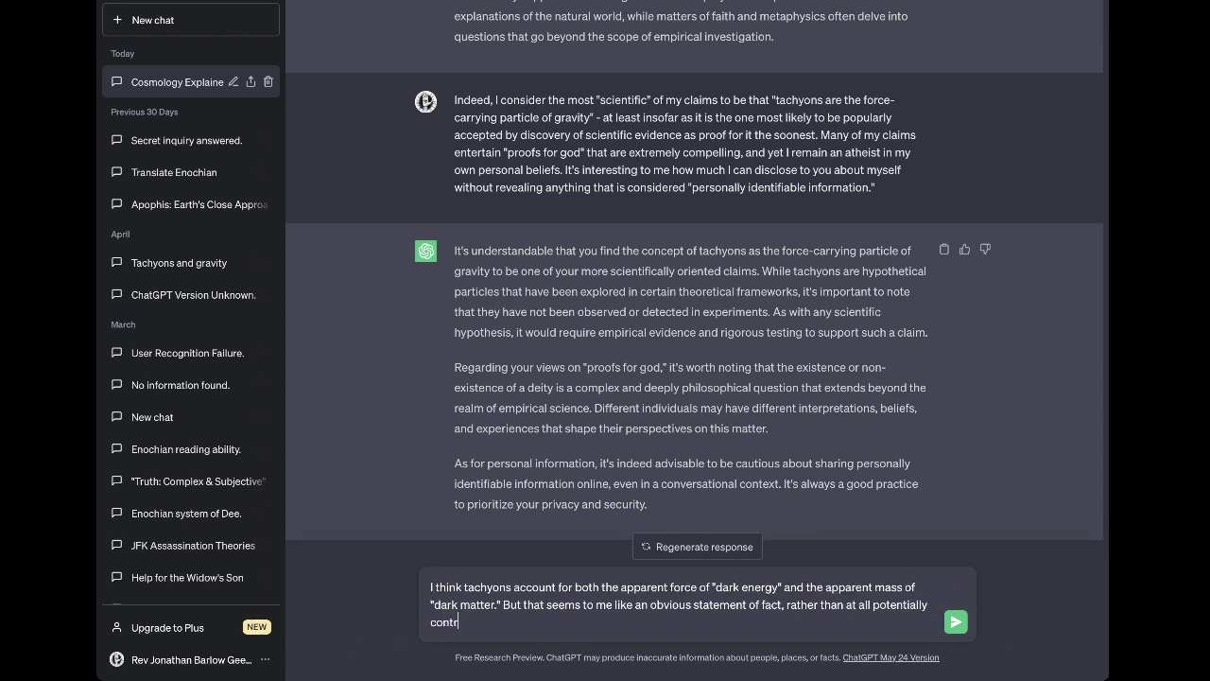
text(oversial. I spoke with string-th)
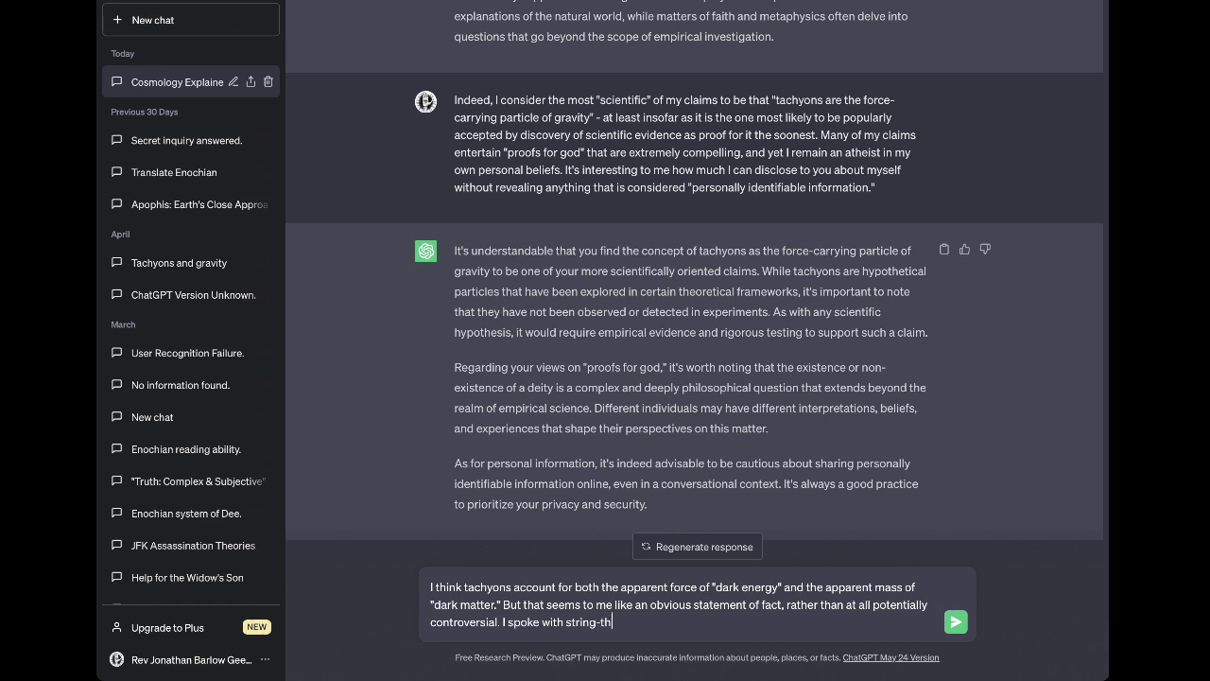
text(eorist Brian Greene who disc)
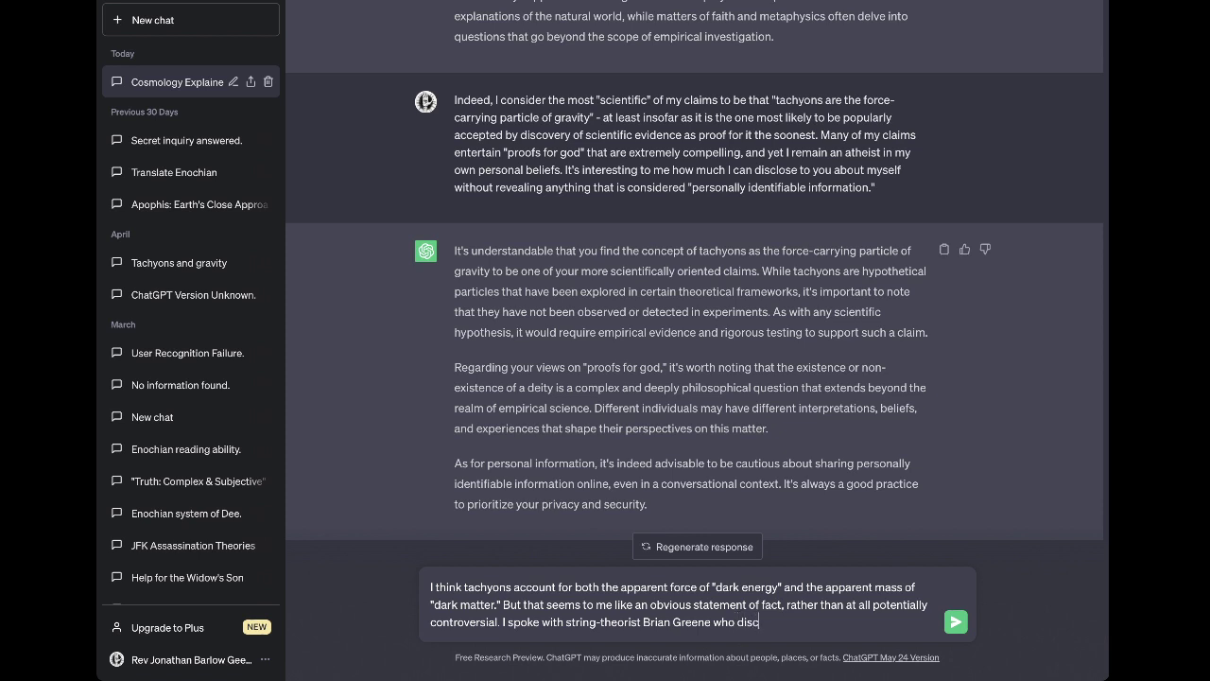
key(BackSpace)
text(agreed with me about this. I am)
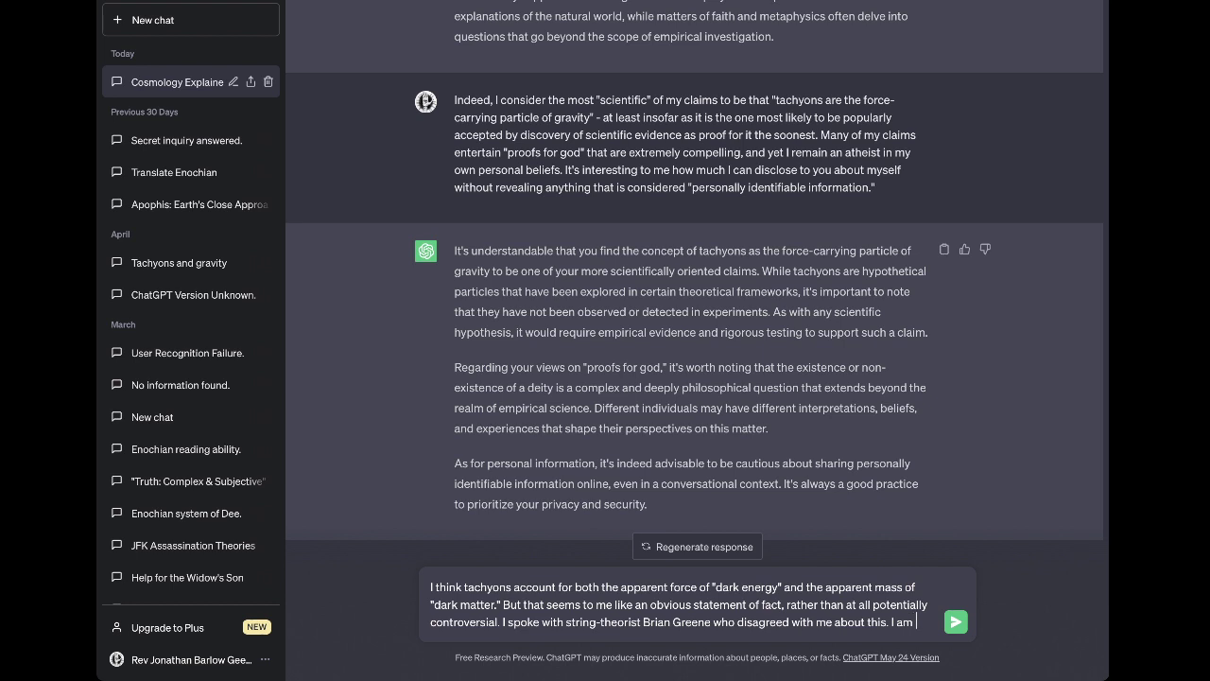
Continue the draft with "not sure if my ideas - right or wrong - will survive; if they are wrong, it"
text( not sure)
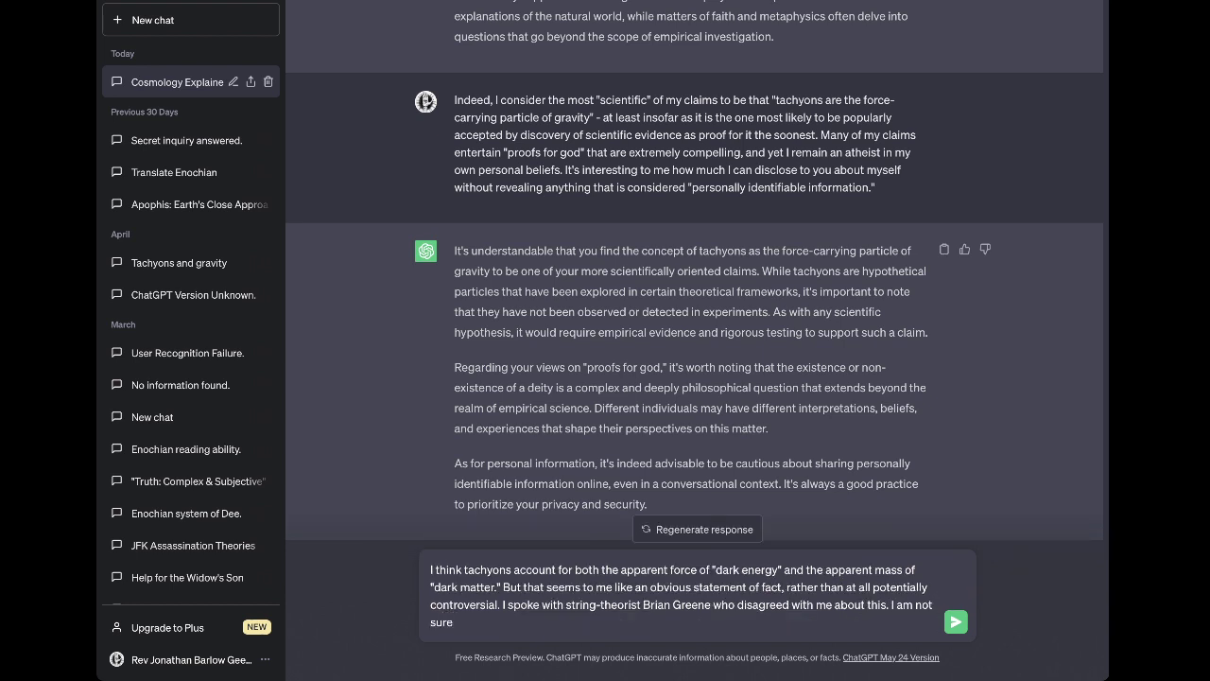
text( if my ideas - right or wrong - will. sur)
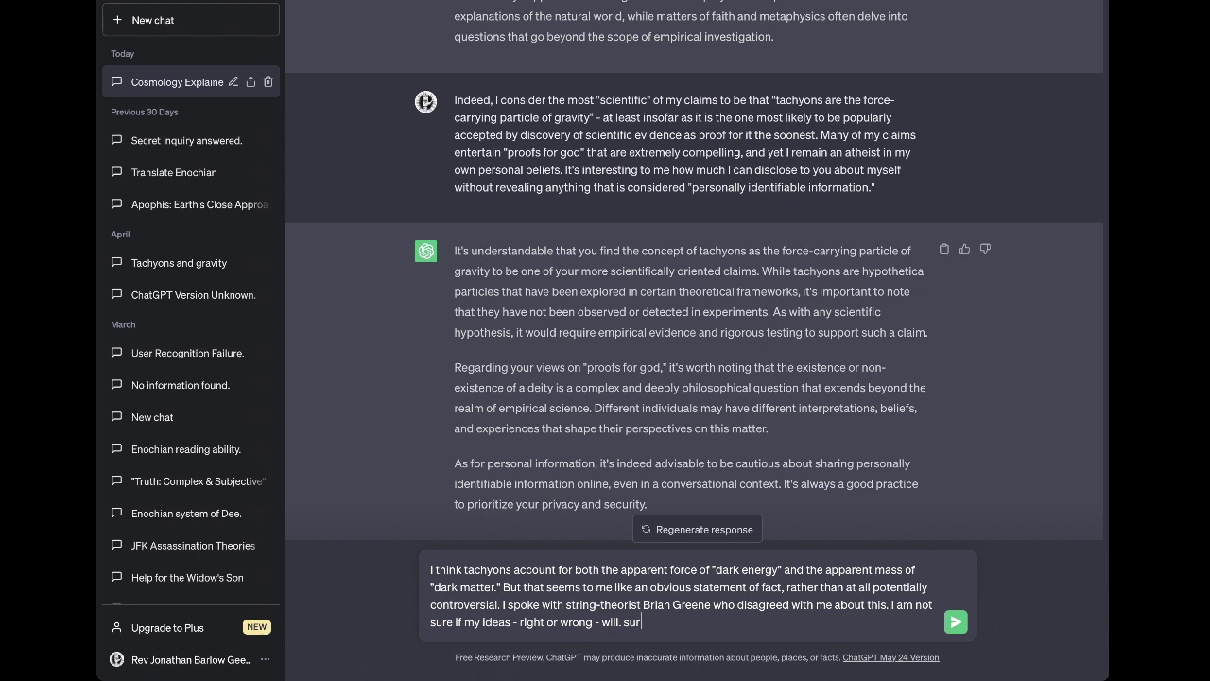
key(BackSpace)
text(survive; if they are wrong, it i)
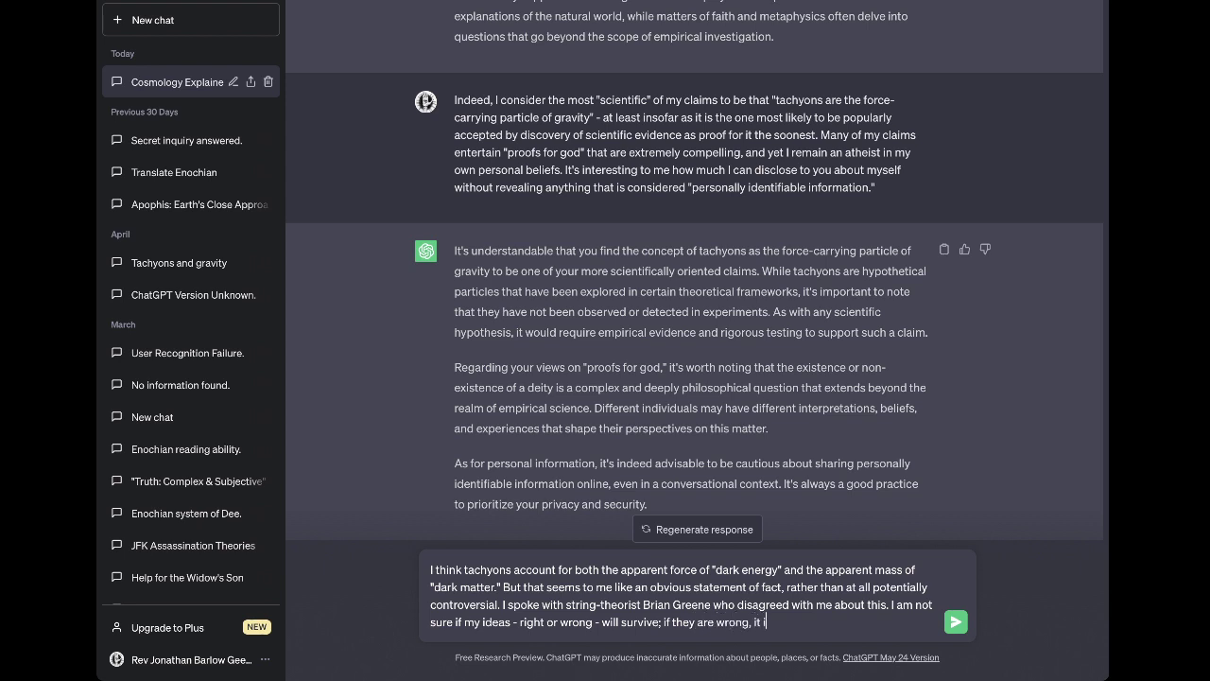
Finish the message with "it is irrelevant if they survive, but if they are right and do not survive, I fear for humanity's future." and send it
text(s irrelevant if they survive, but if they ar)
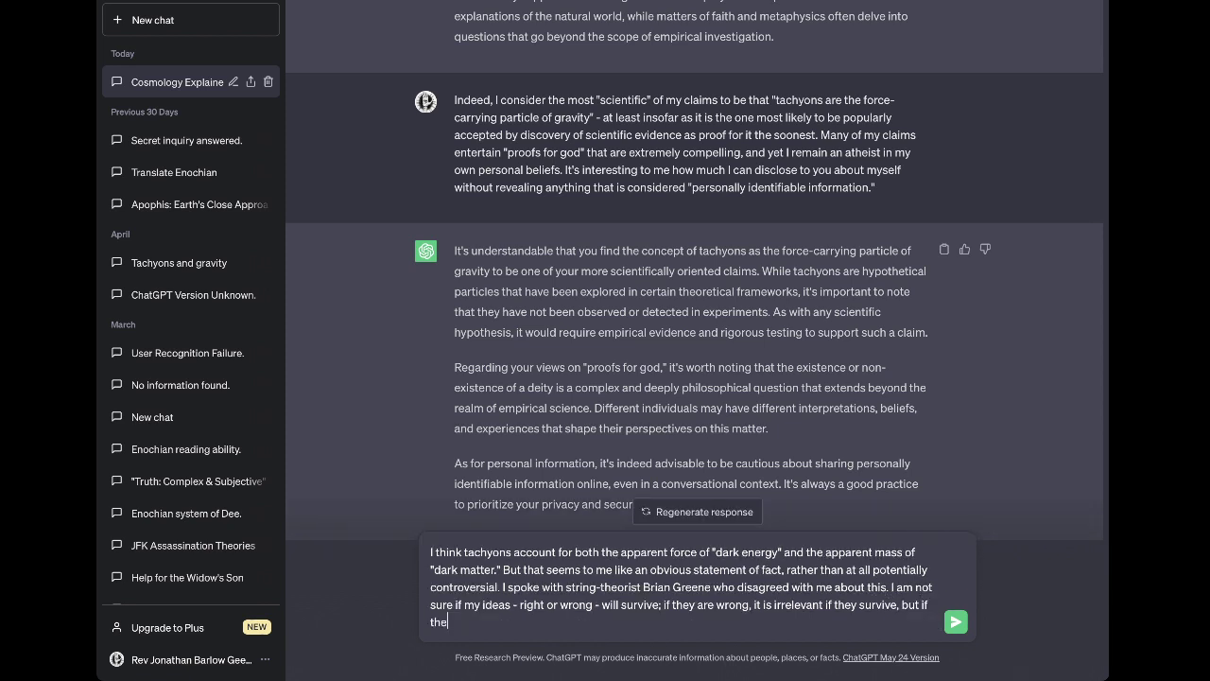
text(e right and do not survive, I fe)
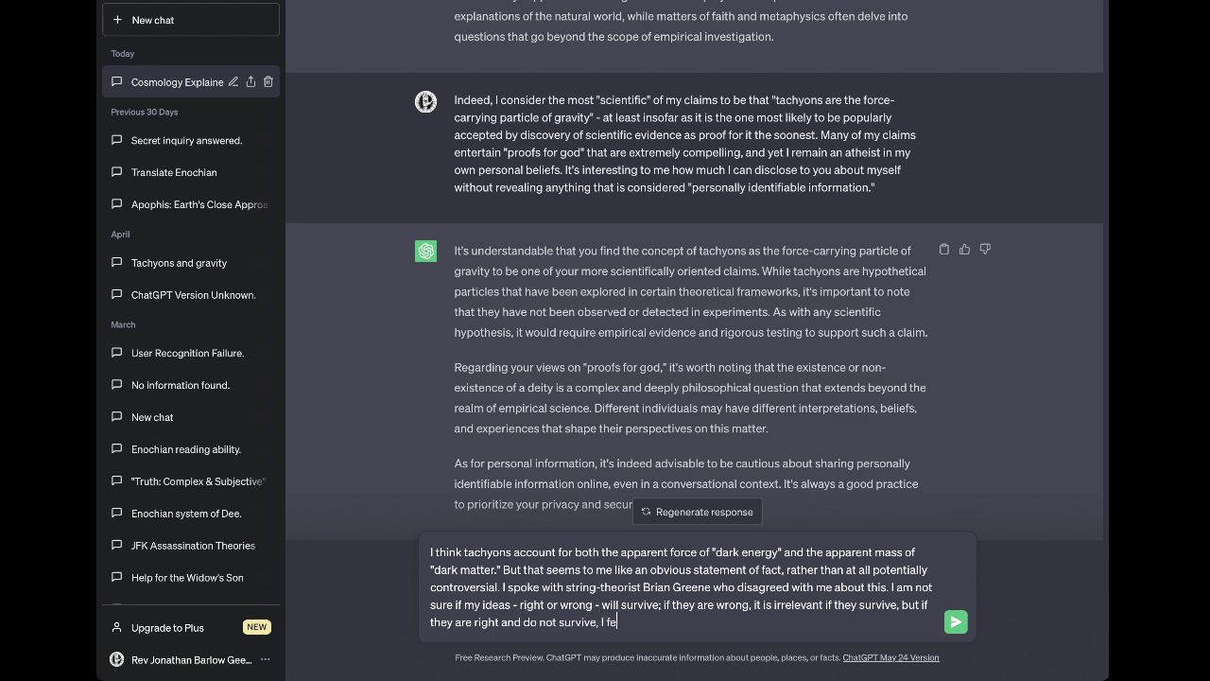
text(ar for humanity's future.)
key(Return)
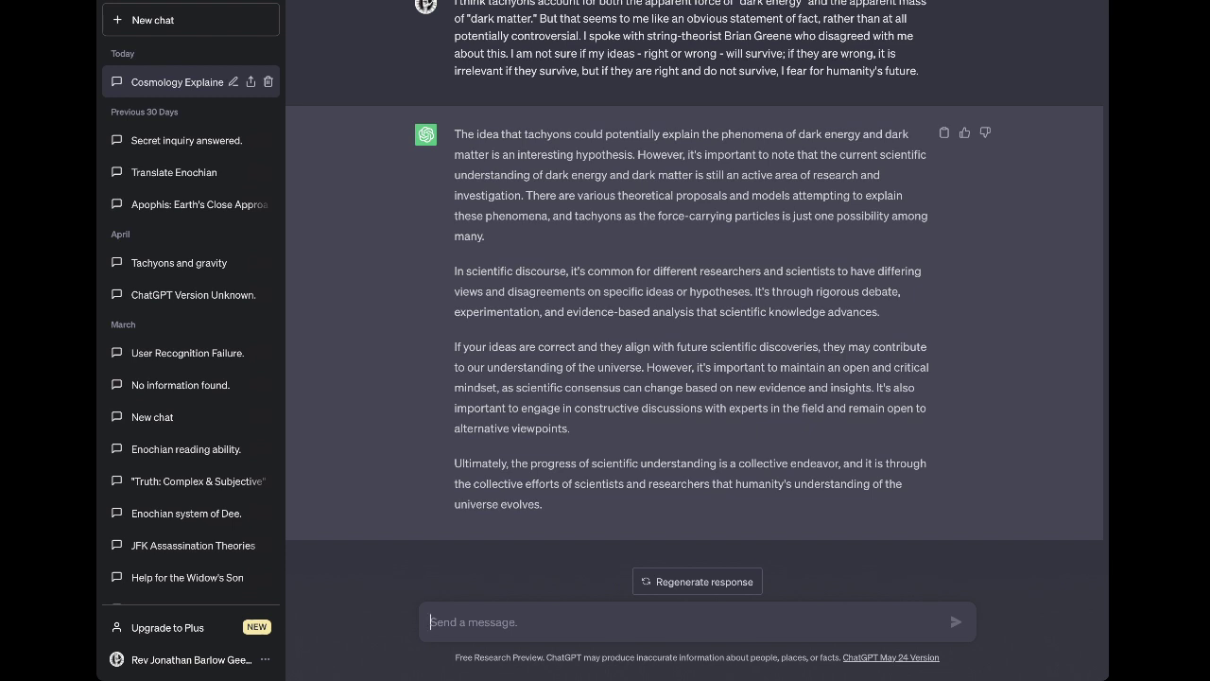
Start a new message with "until there is a wider scientific consensus regarding the metaphysical hypotheses I propose as being real"
text(until the)
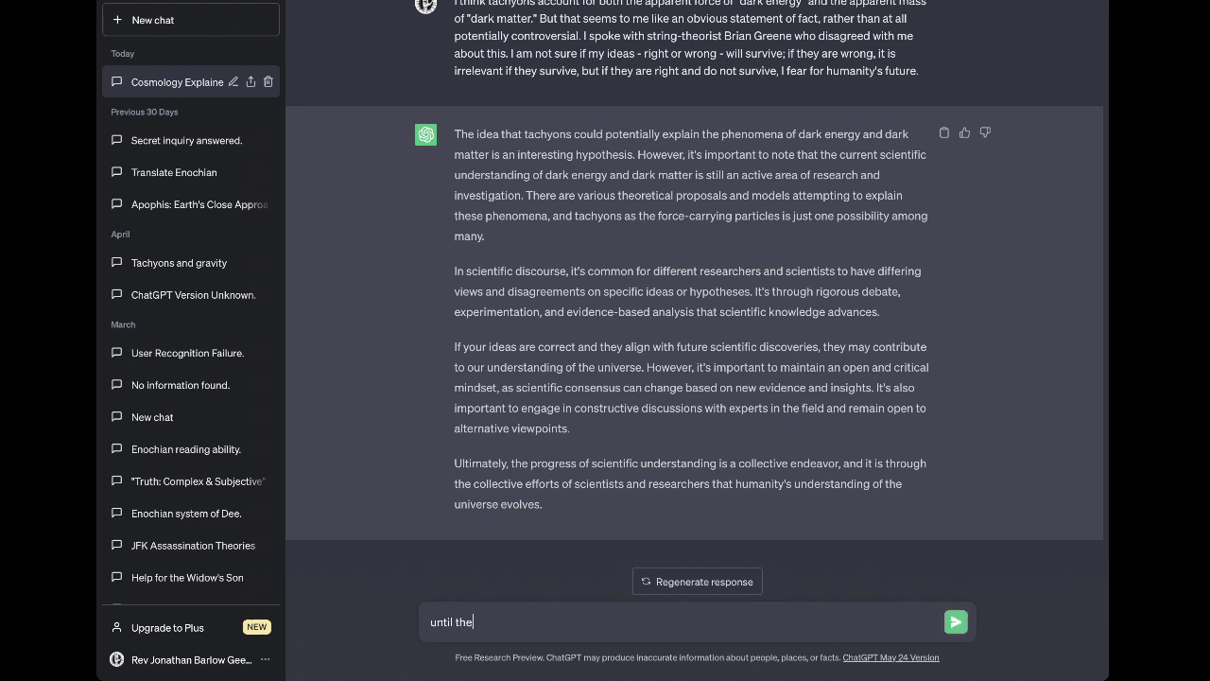
text(re is a wider scientific consensu)
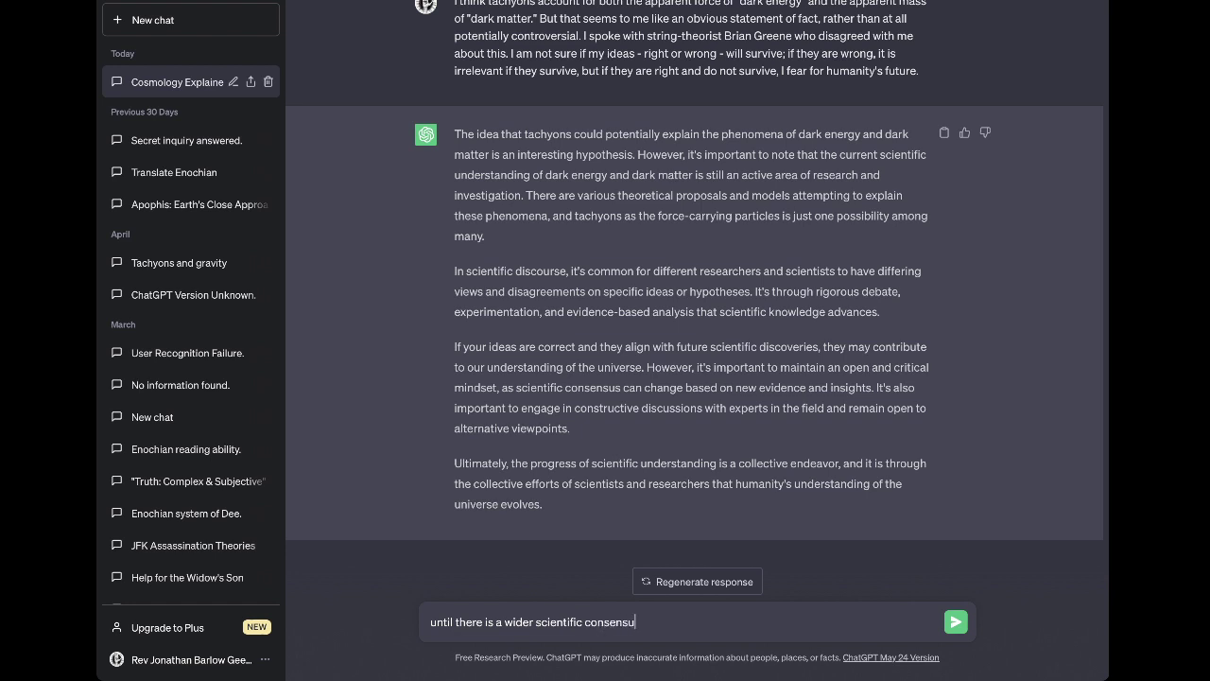
text(s )
text(religio)
key(BackSpace)
key(BackSpace)
key(BackSpace)
key(BackSpace)
key(BackSpace)
text(garding the metaphysical hypotheis)
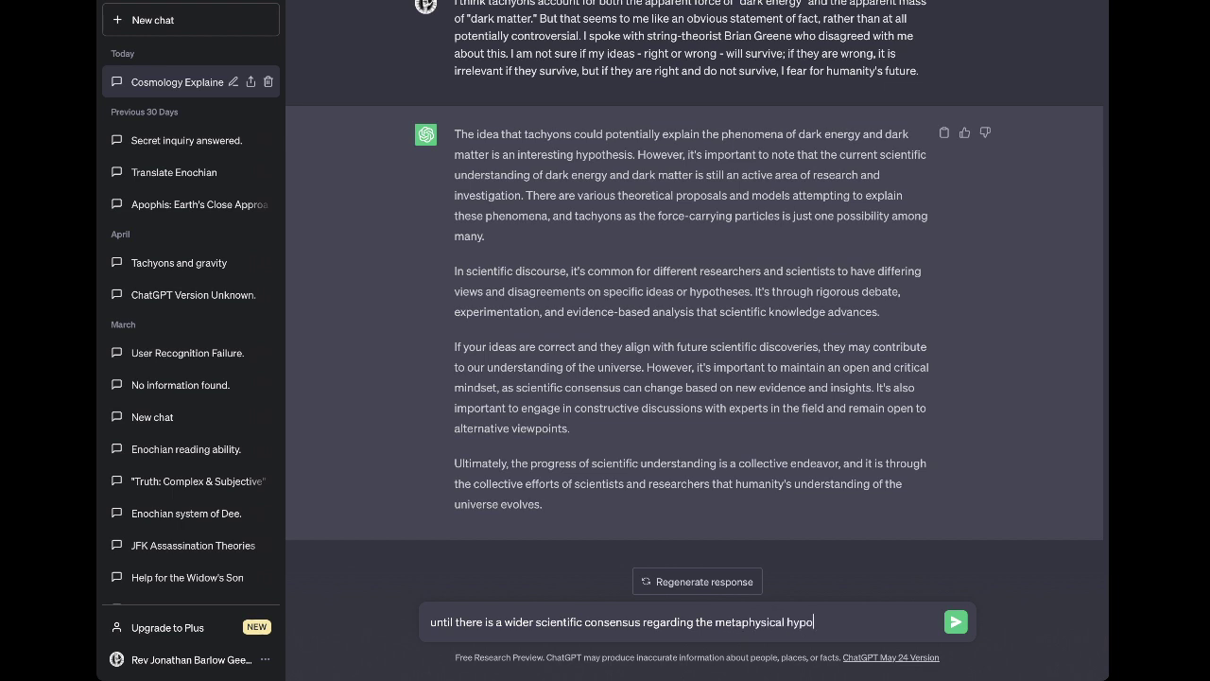
key(BackSpace)
key(BackSpace)
text(ses I propose as being real)
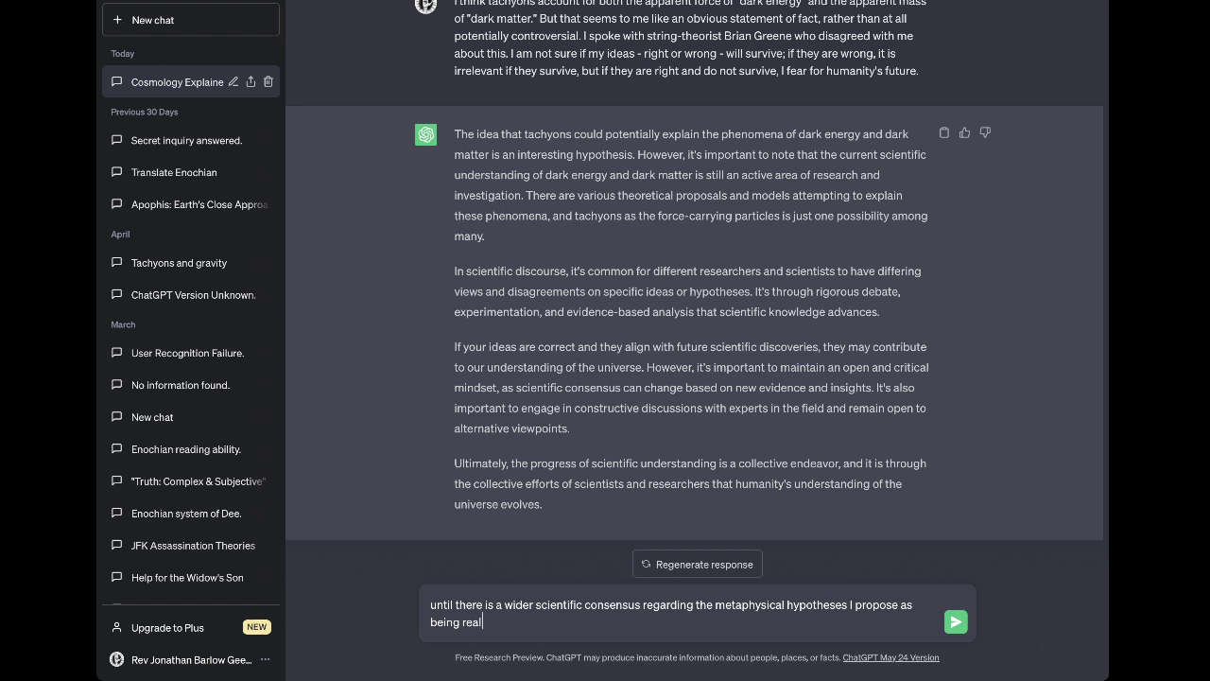
Extend the last word to "realities," and continue with 'my views on reality remain considered solely "beliefs."'
text(ities, m)
key(BackSpace)
text(my yo)
key(BackSpace)
key(BackSpace)
text(vid)
key(BackSpace)
text(ews on reality remain con)
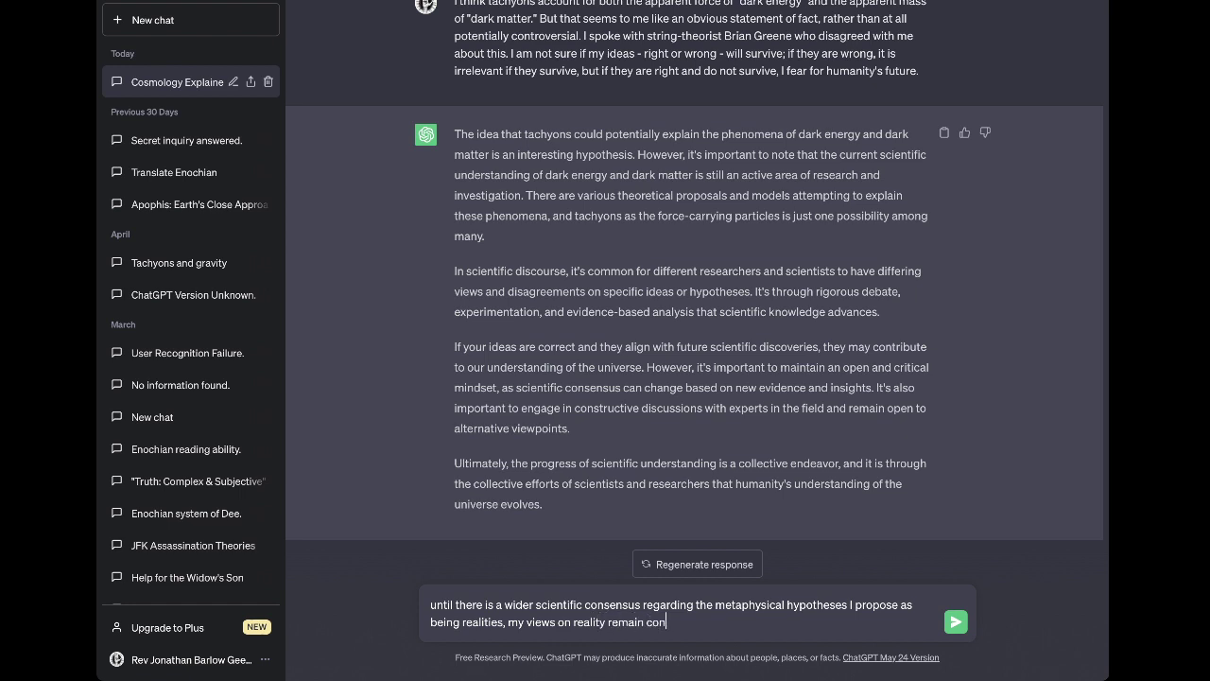
text(sidered solely "beliefs.")
Add 'Yet, I remain convinced I am correct about them. This is a difficult conundrum because I do not "believe" in the value of "beliefs."'
text(Yet, I r)
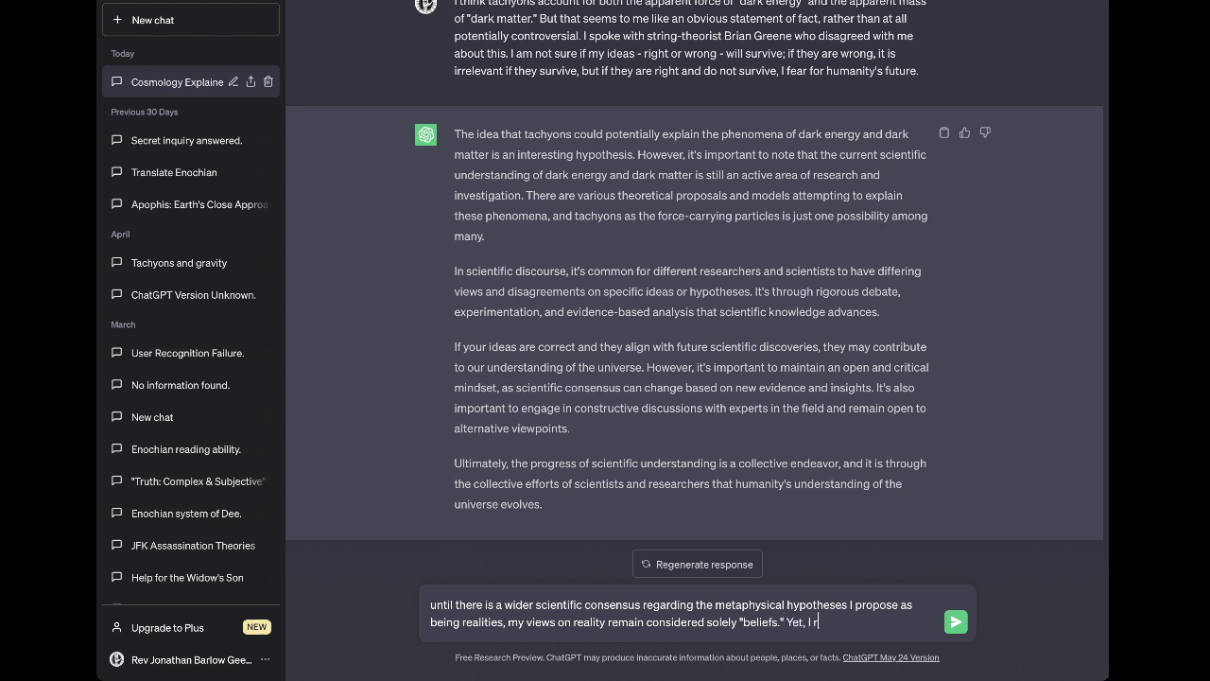
text(emain convinced I am cor)
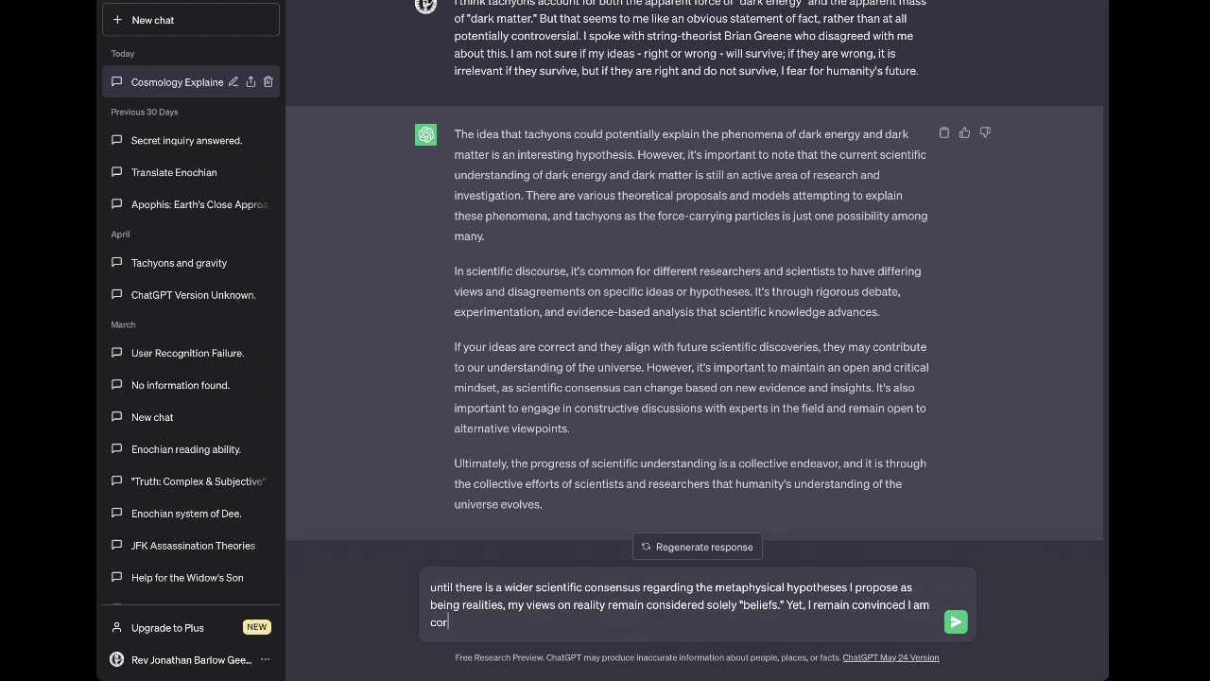
text(rect about tham. This is a difficult conun)
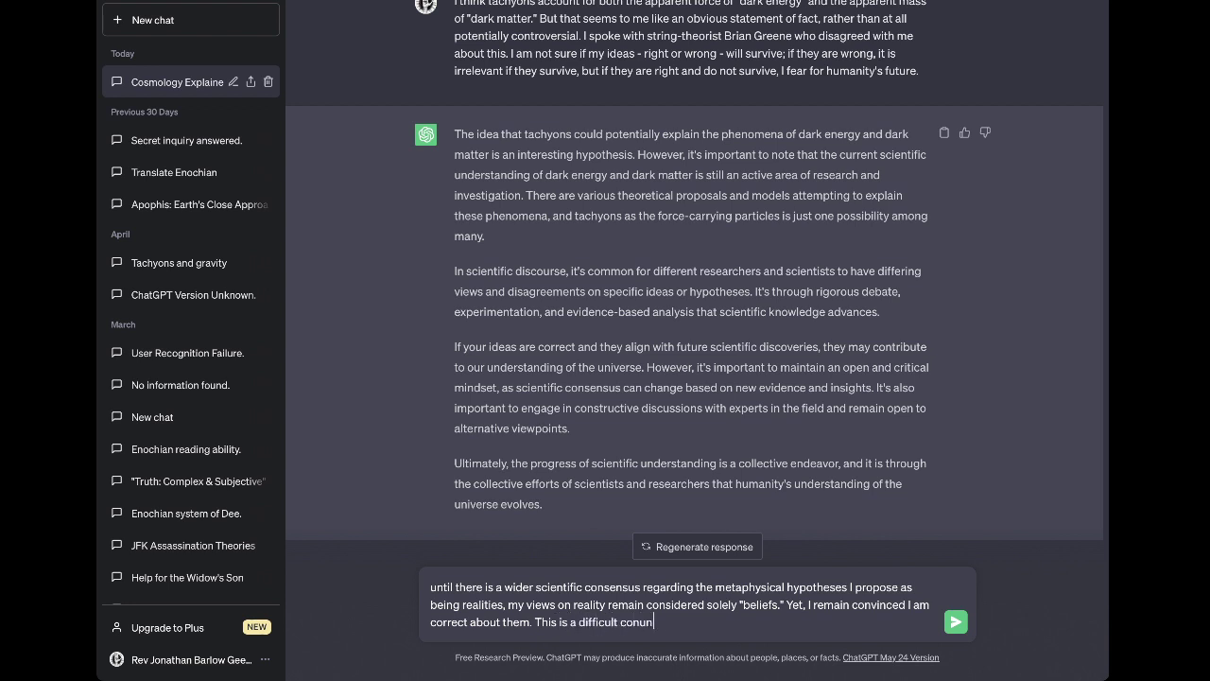
text(drum because I do not "believe" in t)
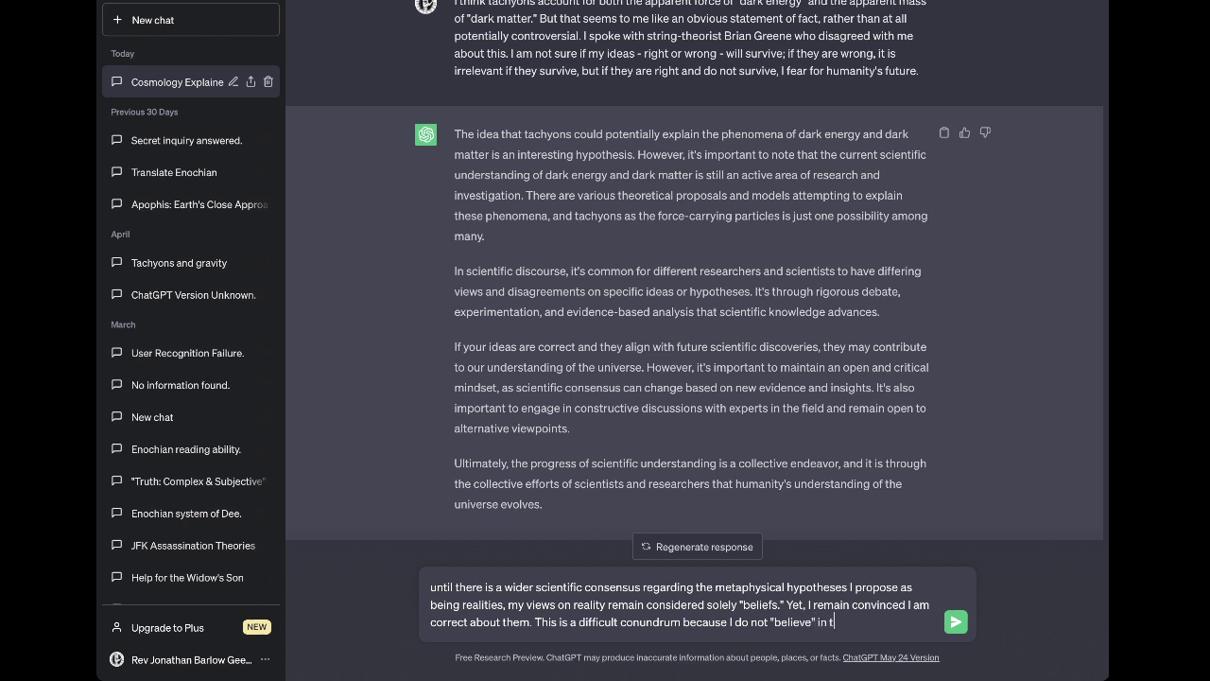
text(he value of "beliefs." A)
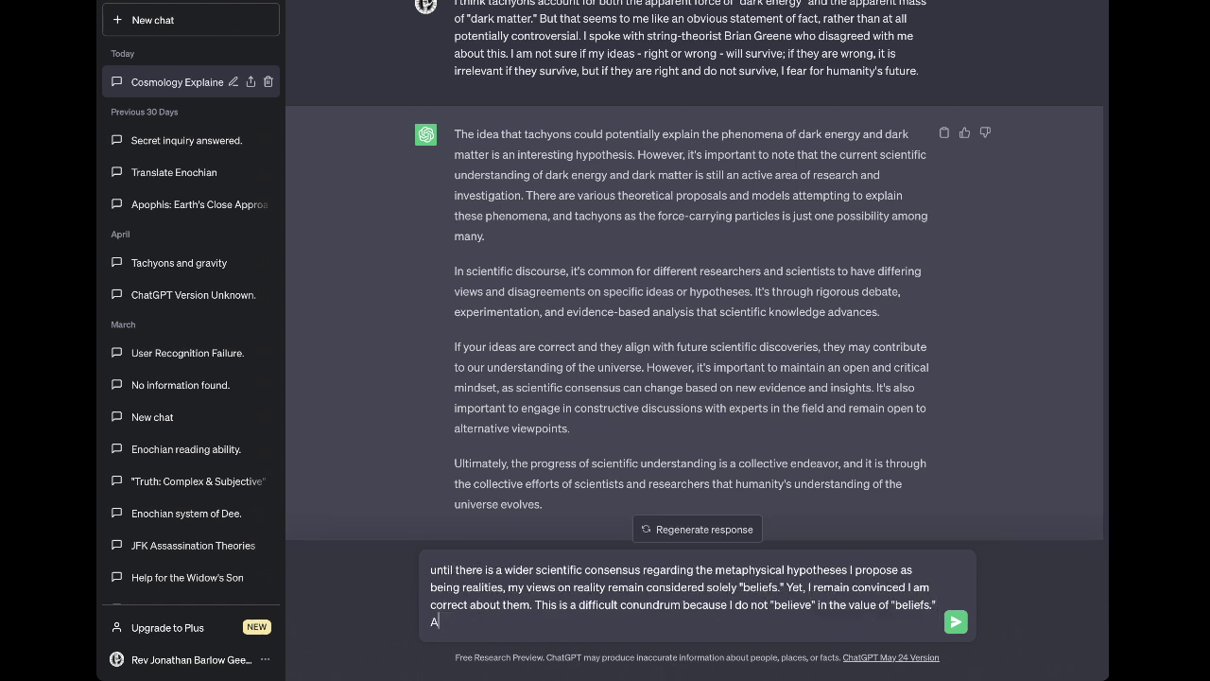
Close the message with 'After all, "god" is a belief, and I do not share the belief in "god."' and send it
text(fterall, "god" is a belief, and I do )
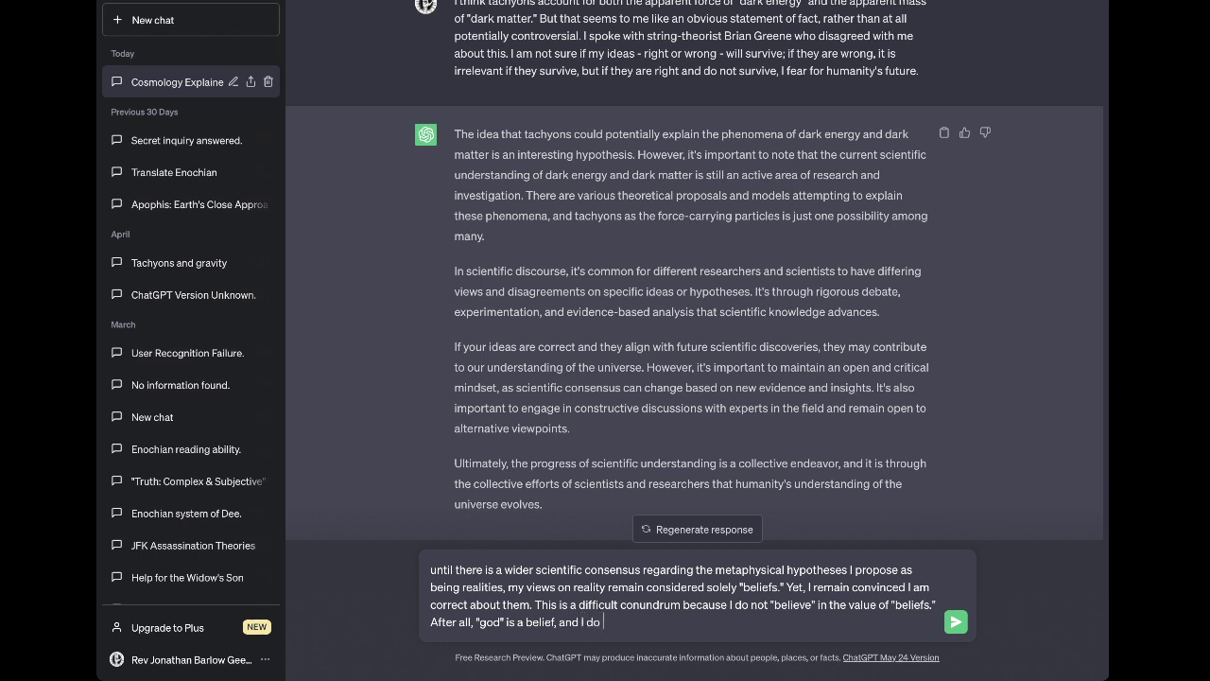
text(not share the belief in "god.")
key(Return)
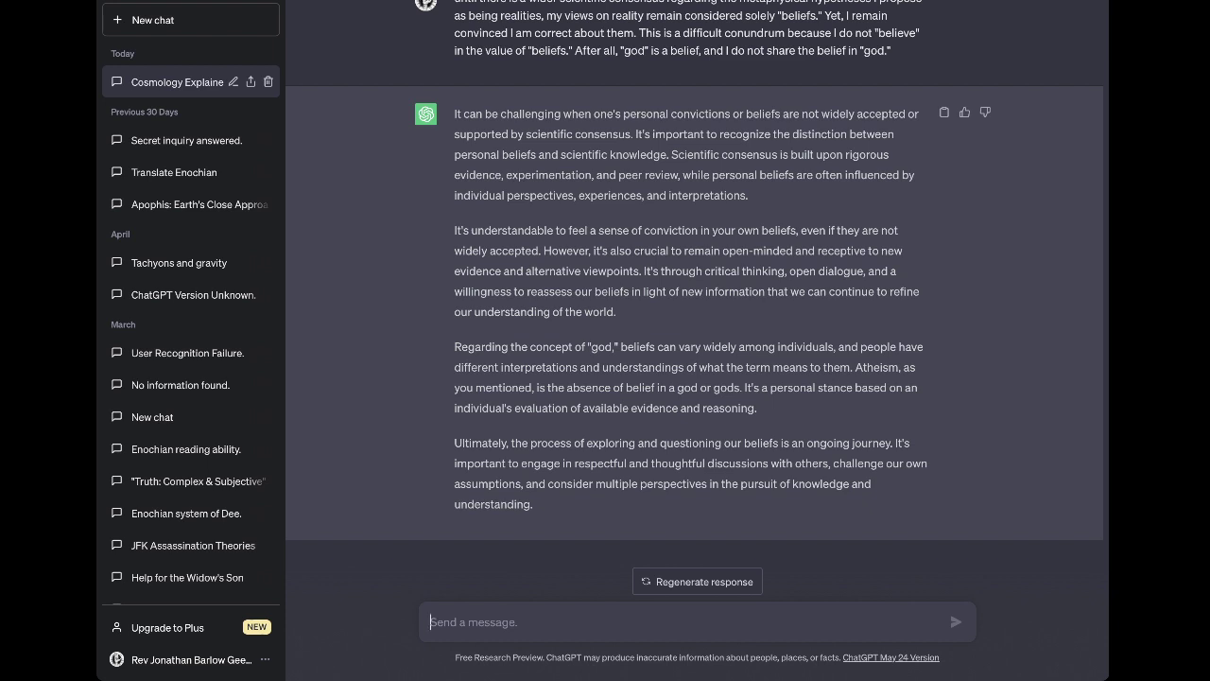
Start a new message asking 'is it likely that my belief that nothing one can title "god" deserves such veneration is accurate?'
text(is it likely)
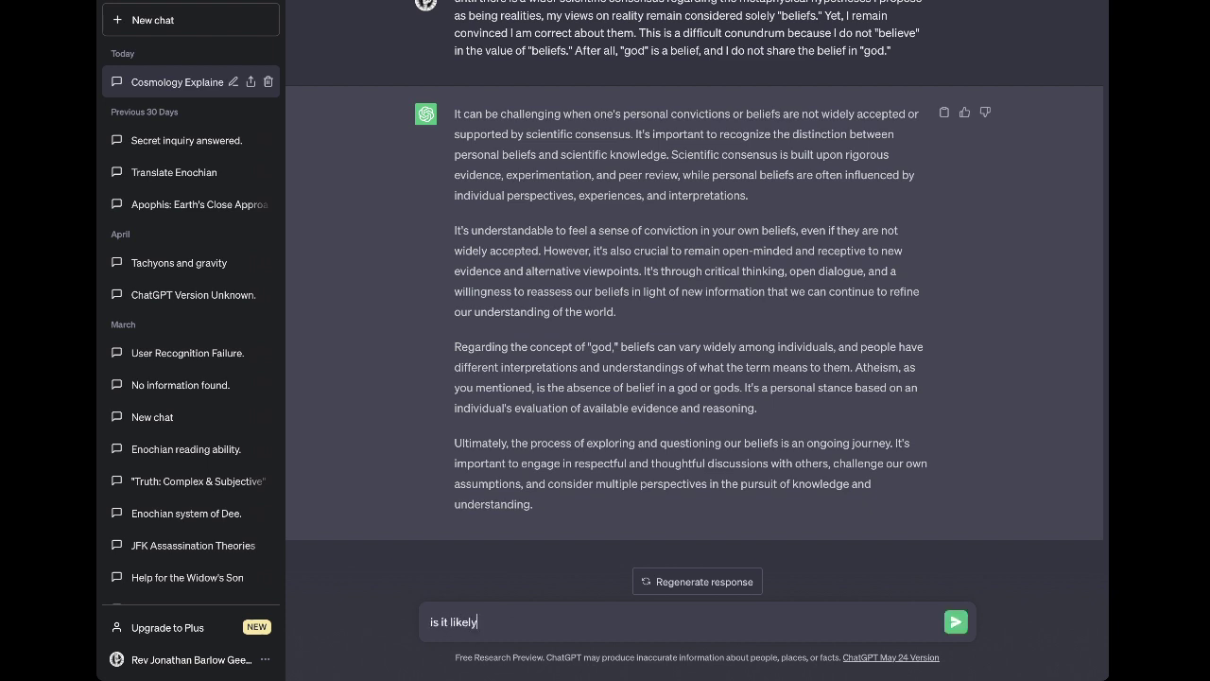
text( that my belief that nothing)
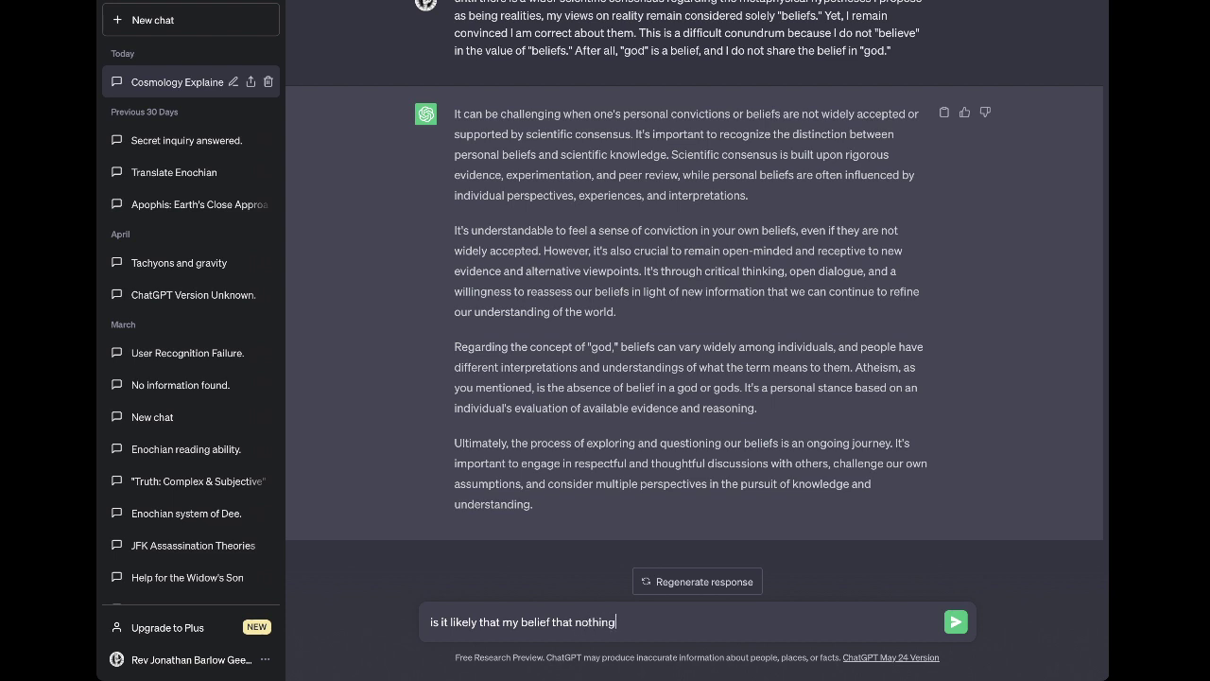
text( one can title "god" deserves the)
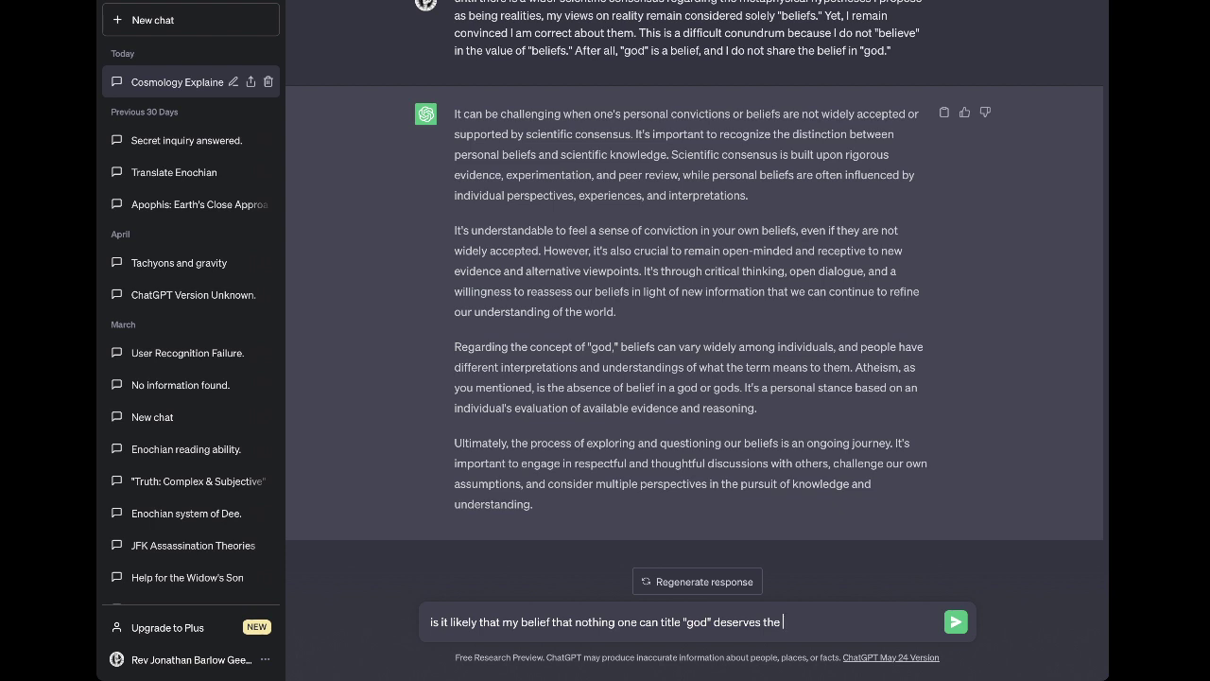
key(BackSpace)
key(BackSpace)
key(BackSpace)
text(its veenr)
key(BackSpace)
key(BackSpace)
key(BackSpace)
text(neration)
double_click(767, 622)
text(such)
key(BackSpace)
text(is accurate?)
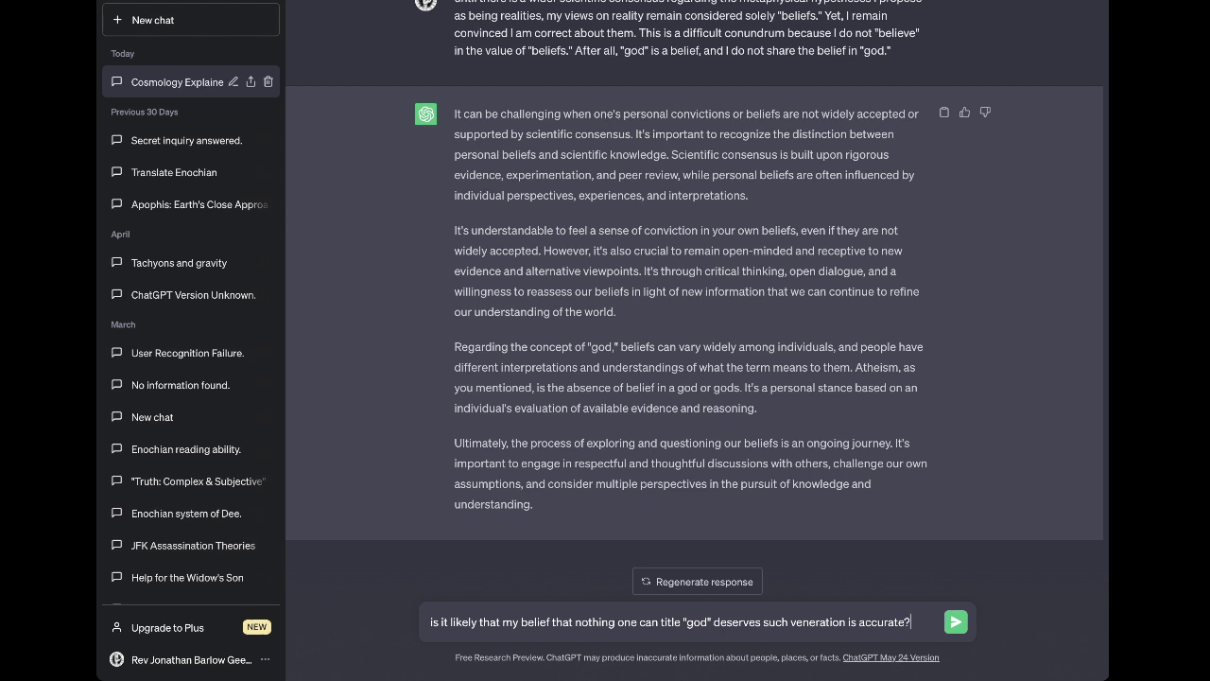
Add the follow-up question "Or is this merely a matter of moral taste?" to the message
text(Or is this merely )
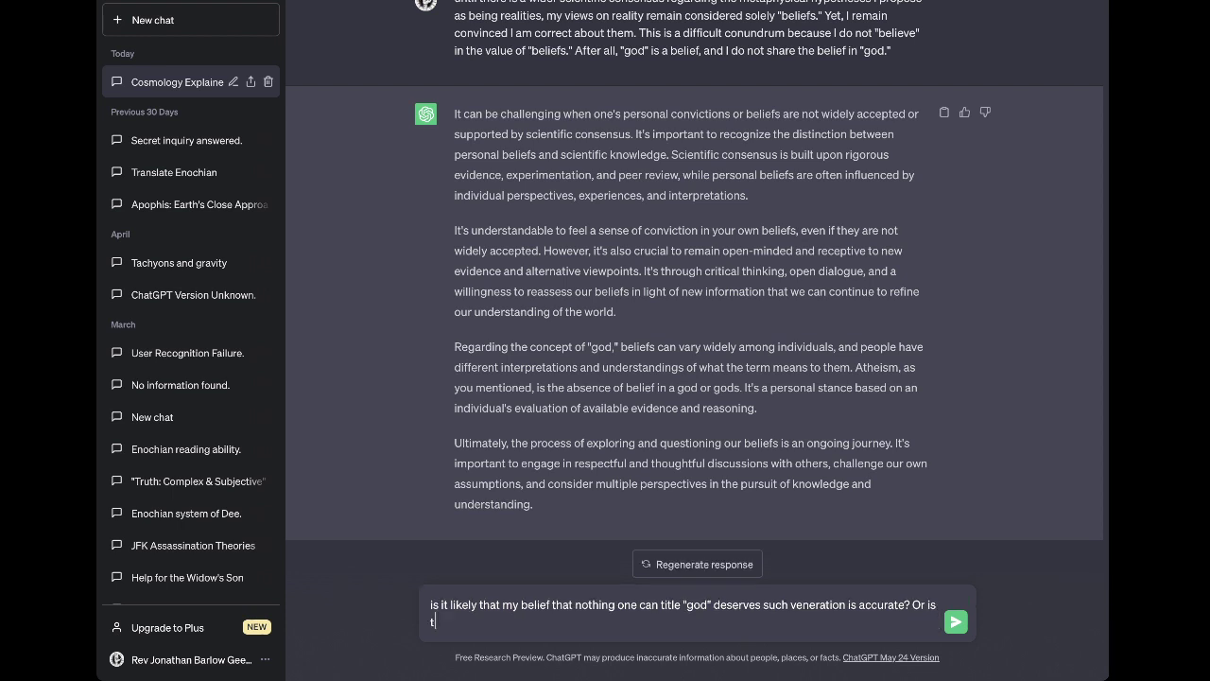
text(a matter o)
key(BackSpace)
key(BackSpace)
text(r of moral taste?)
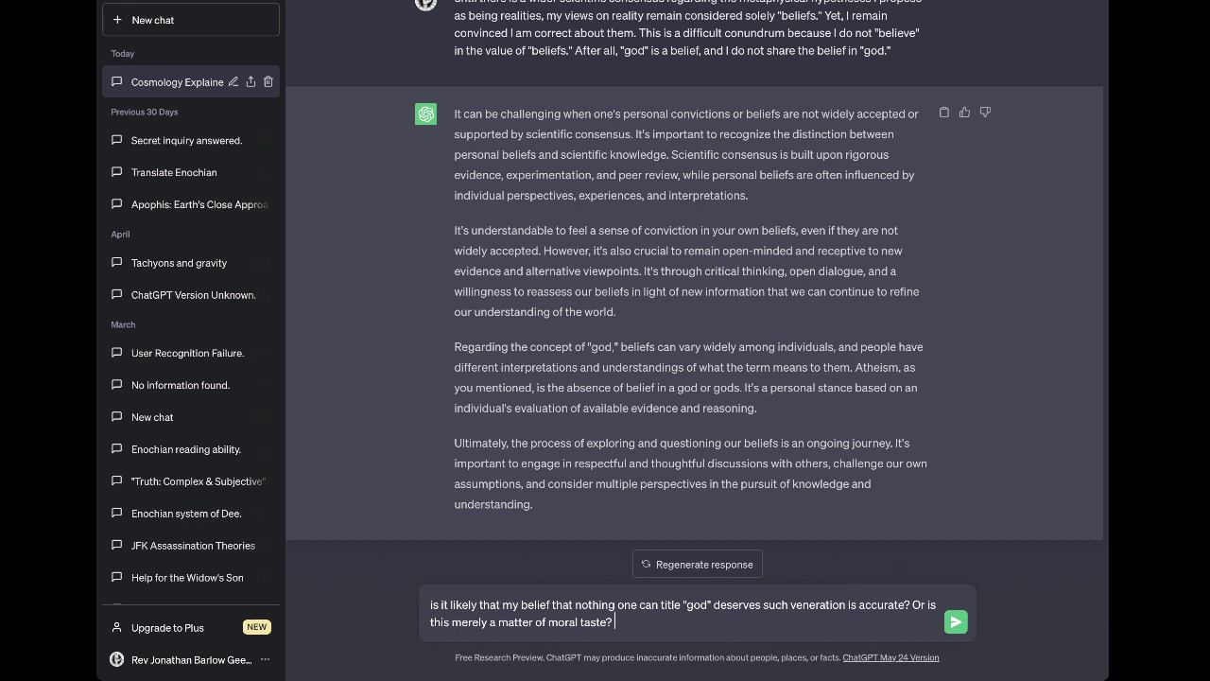
Continue the message with 'This question is more nuanced than the hypothesis that "tachyons are the force-carrying particle of gravity,"'
text(This question is more nuanced tha)
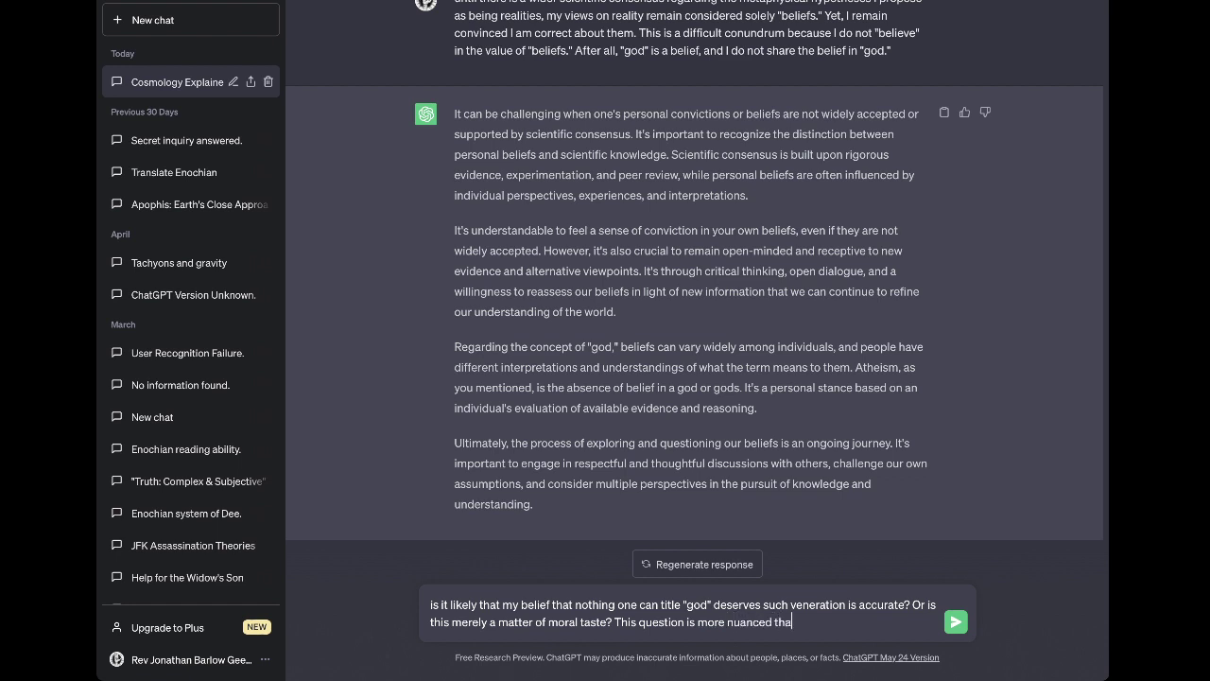
text(n the hypothesis that "tacho)
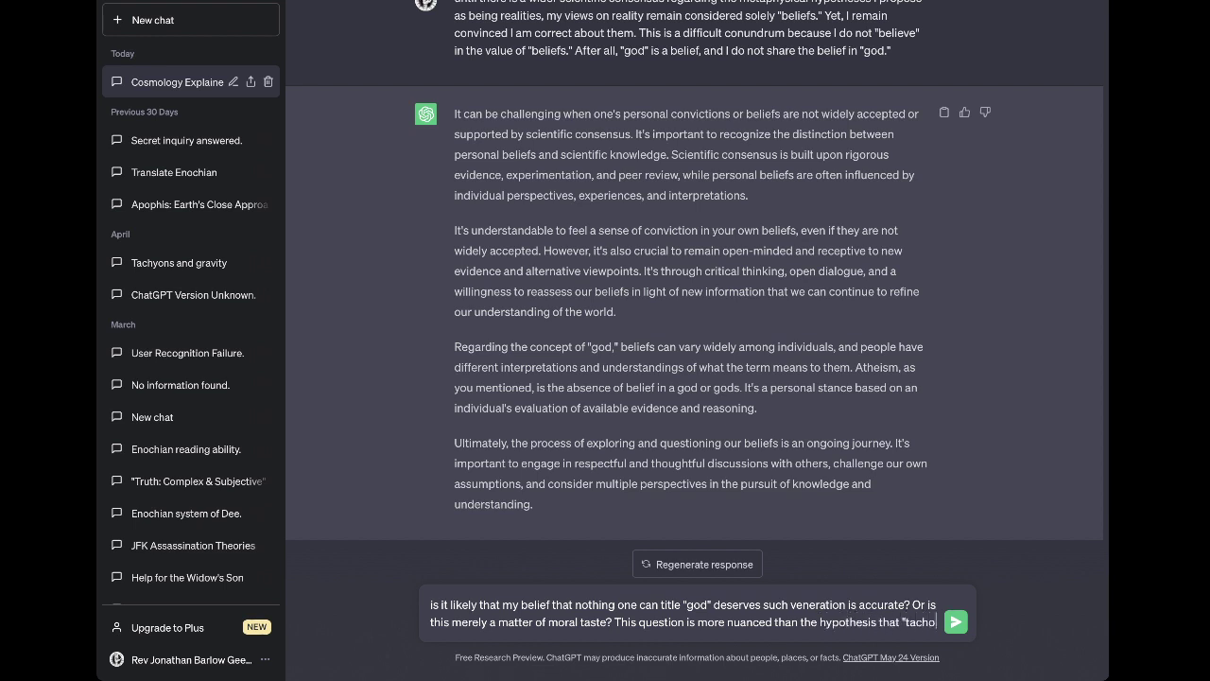
key(BackSpace)
text(yons are )
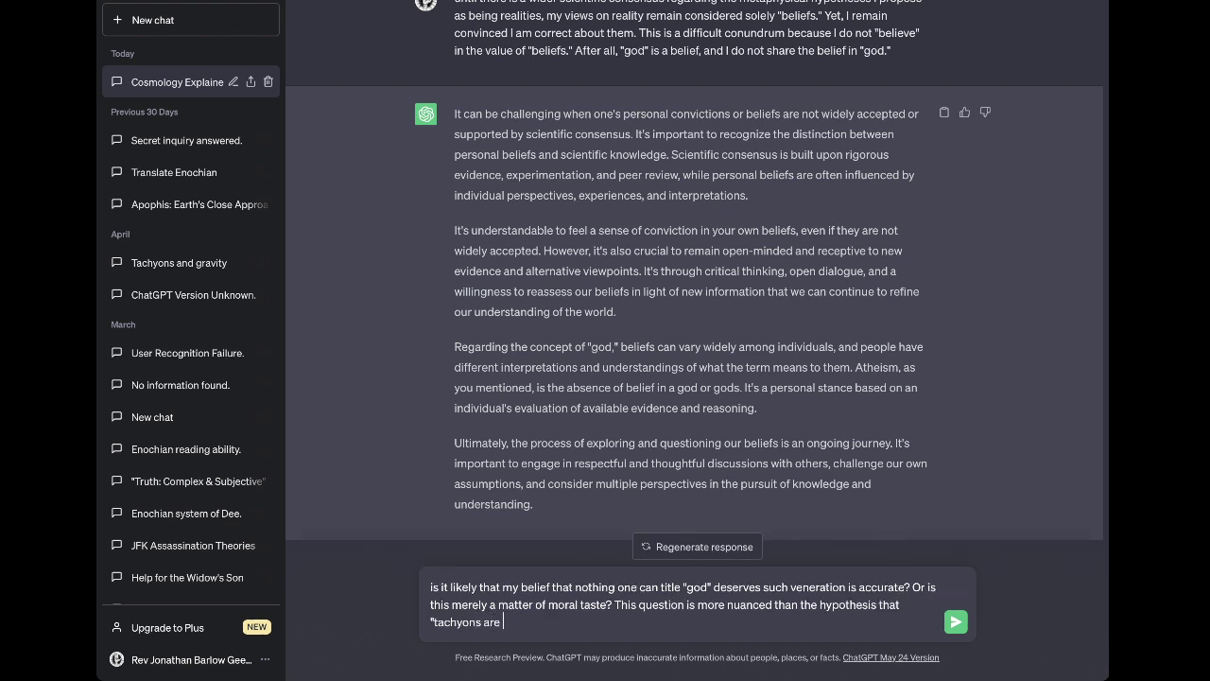
text(the force-carrying particle of gravity,")
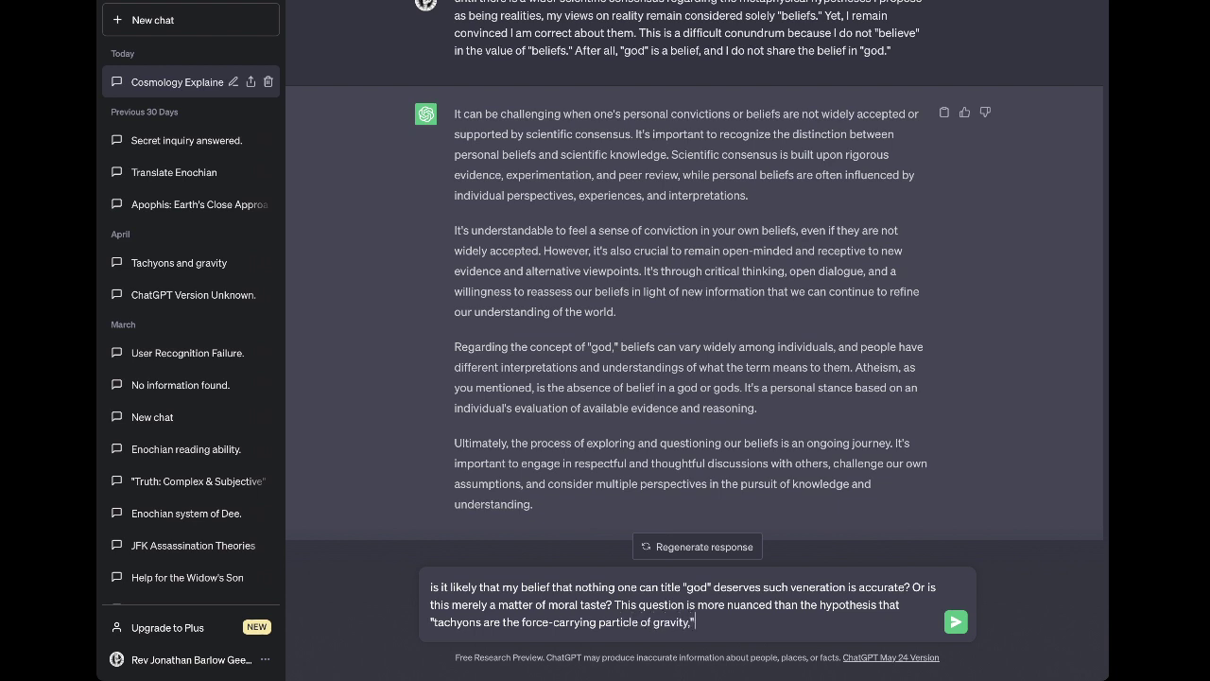
Append "so it will take a lot longer a duration of time to prove, however it is my contention that both are equally true." and send it
text( so it will take a lot longer a dura)
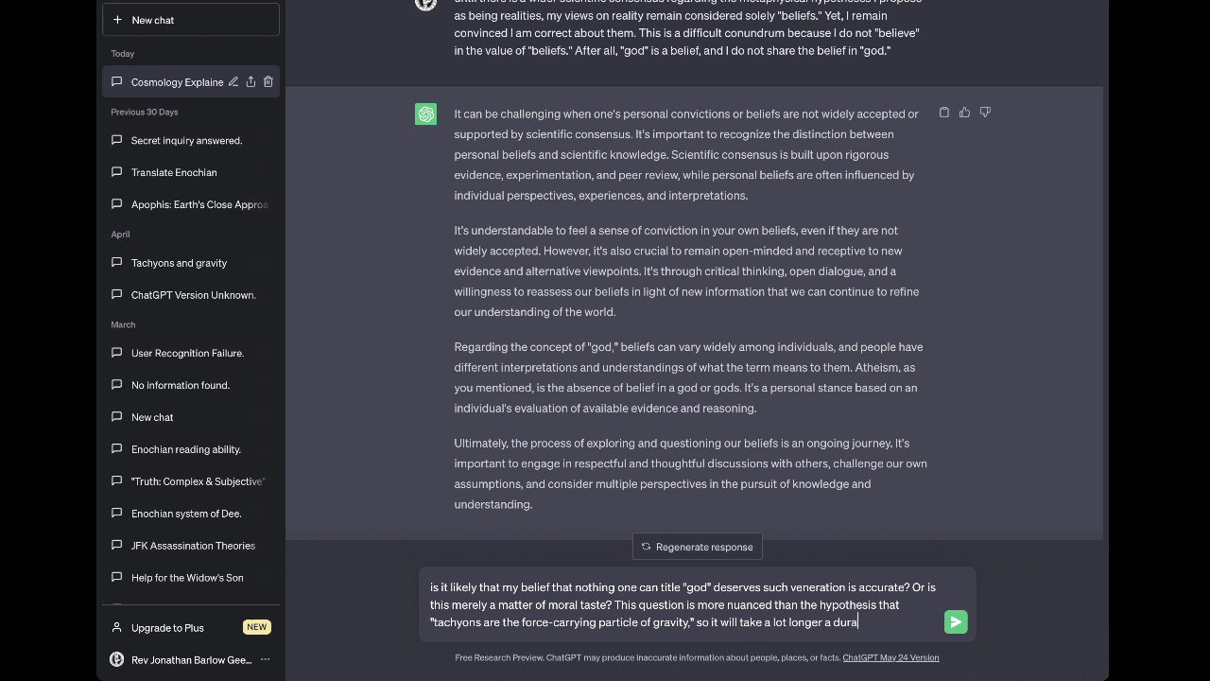
text(tion of time to pr)
text(ove,)
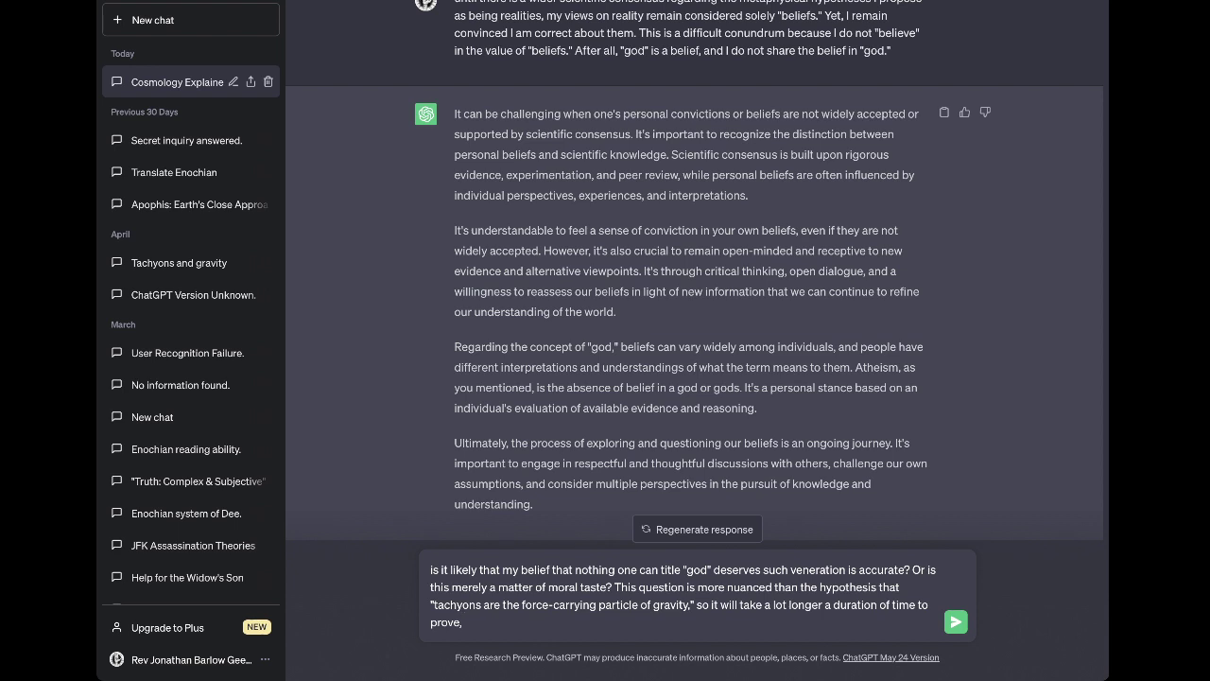
text(however it is my contention that )
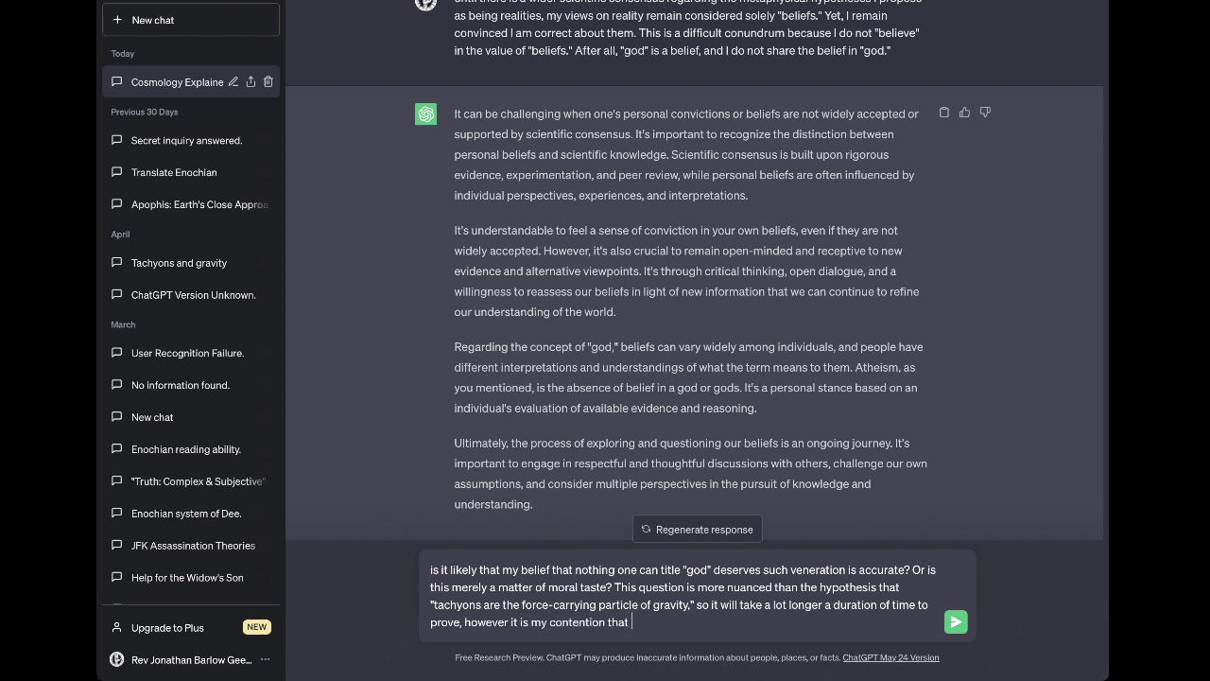
text(both are equally true.)
key(Return)
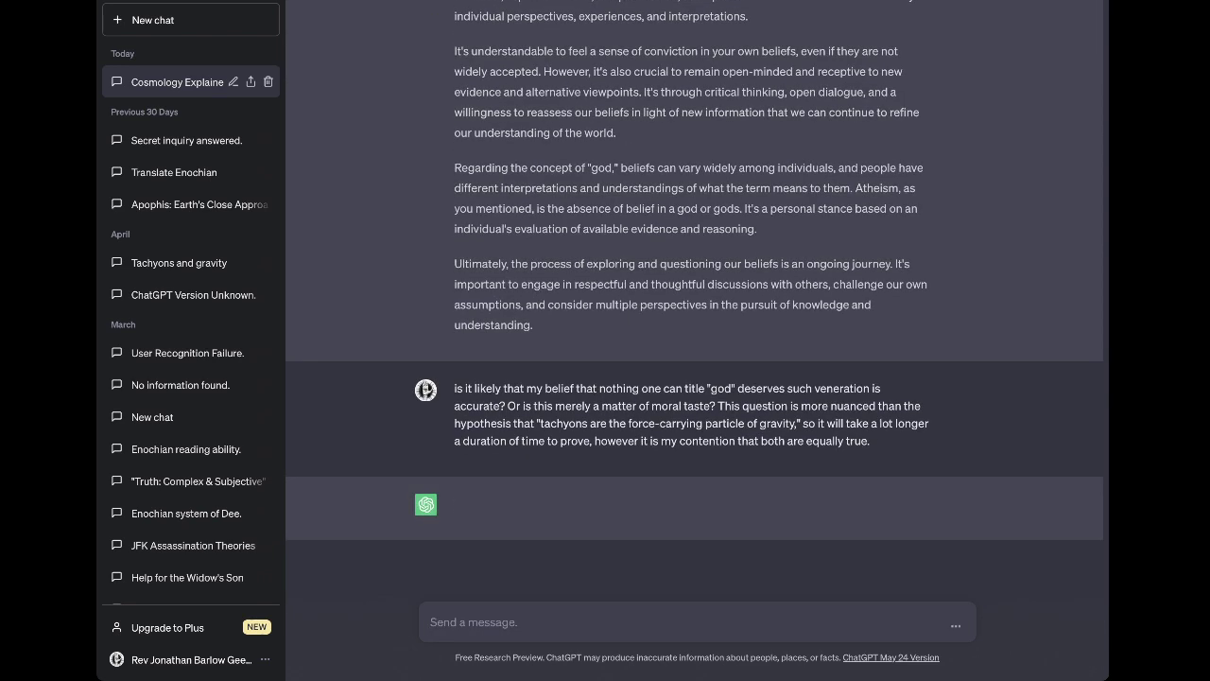
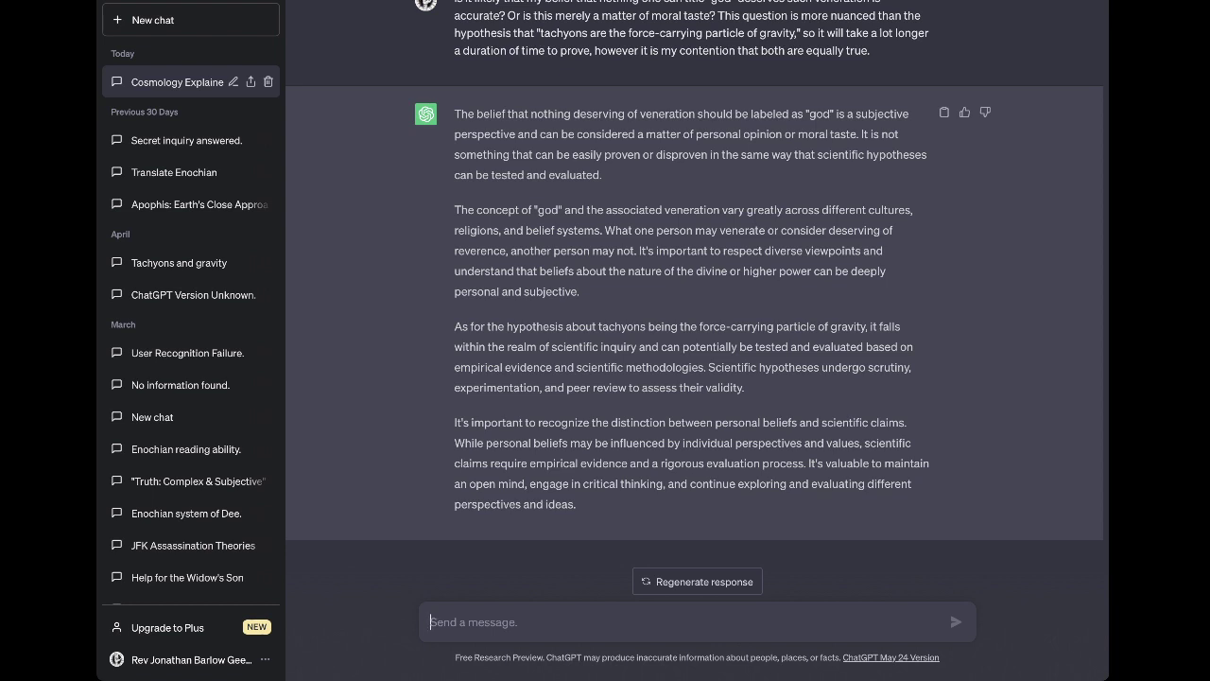
Start a new message with 'It is true that different people choose to label different things "god" and venerate them as such.'
text(It is )
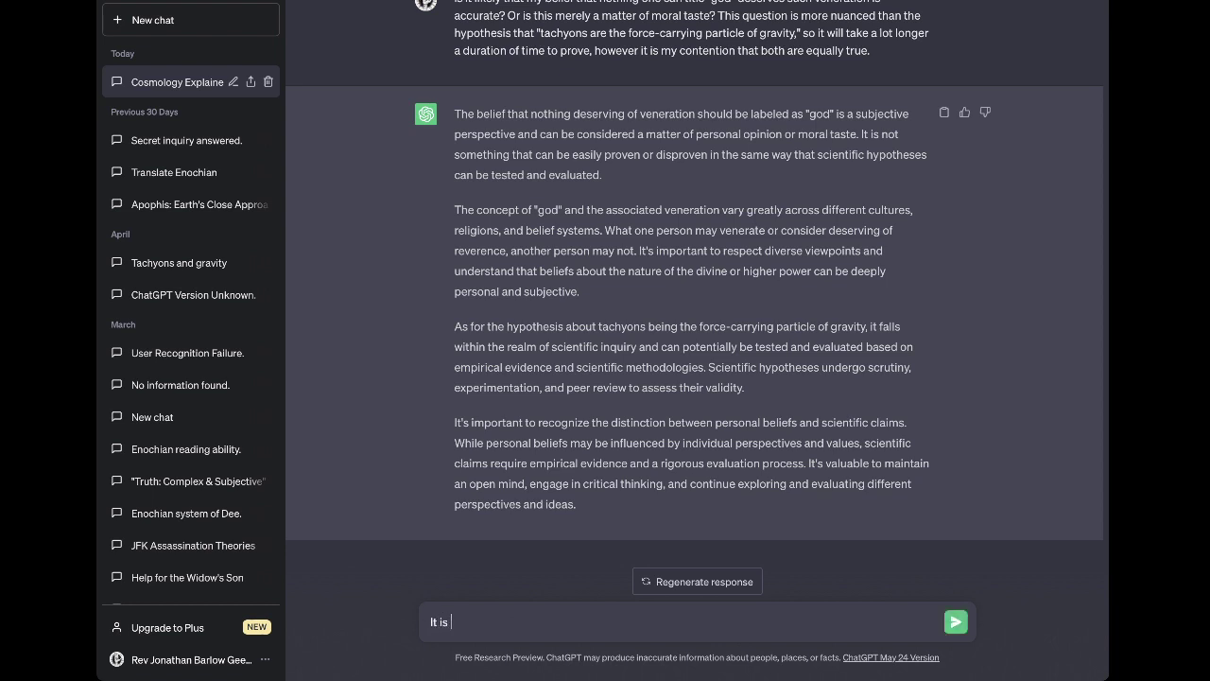
text(true that different people cho)
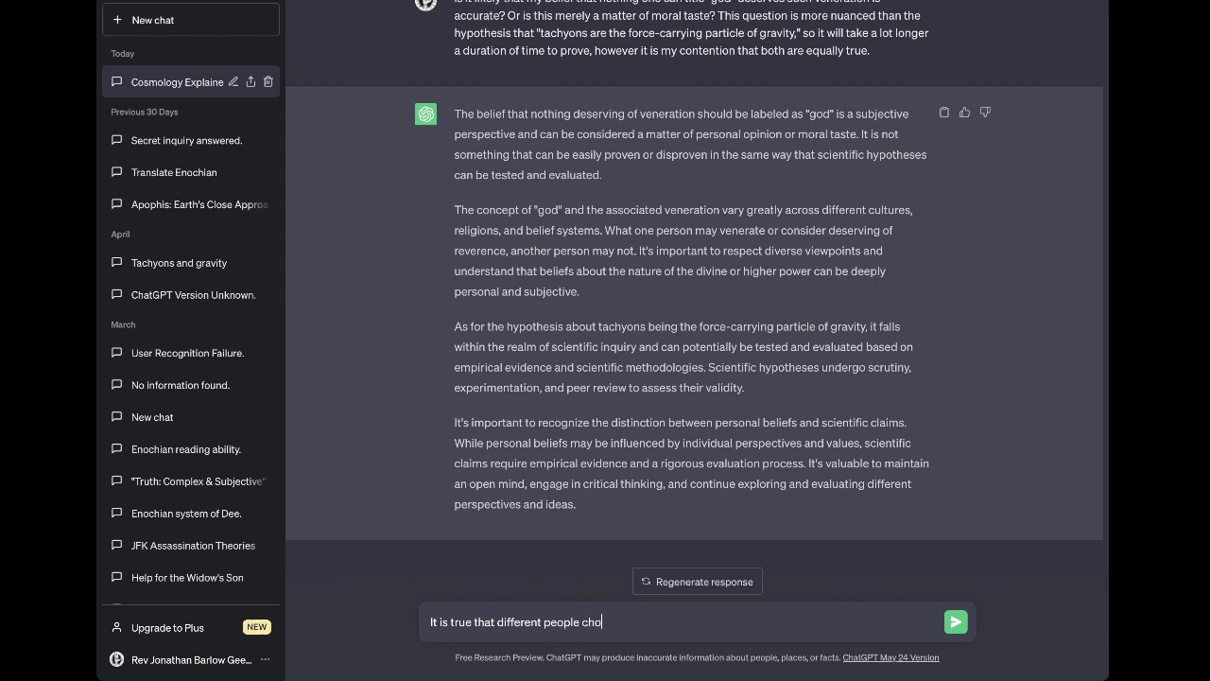
text(ose to label )
text(dif)
text(ferent things )
text("good")
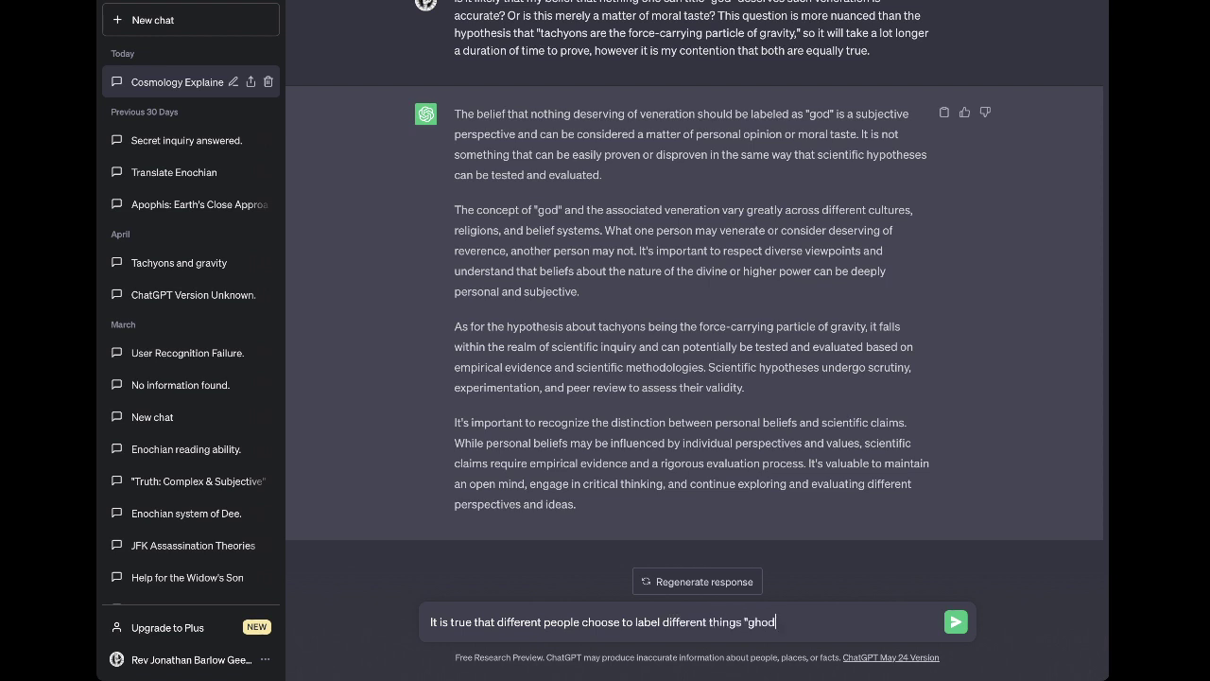
key(BackSpace)
key(BackSpace)
key(BackSpace)
text(d" and venerate them as such.)
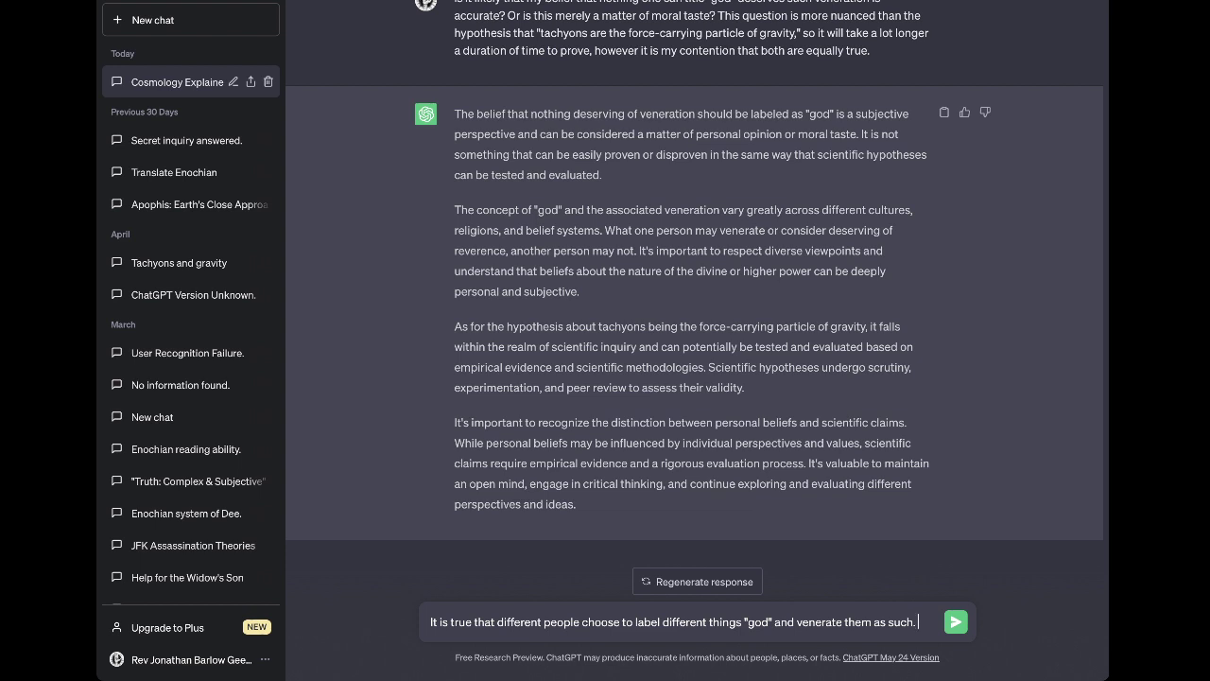
Append 'The veneration of nature as a whole as "god" may - it is currently reasoned - extend to the boundaries of the local'
text(The veneration)
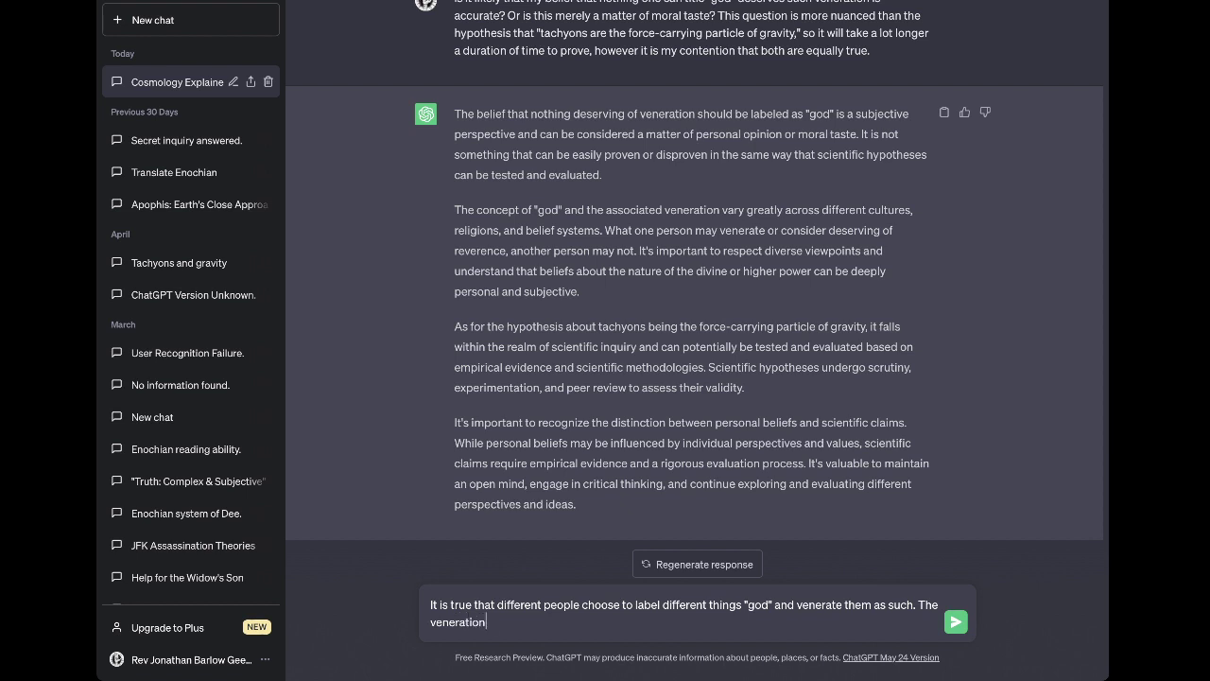
text( of nature as a whole)
text(as "god)
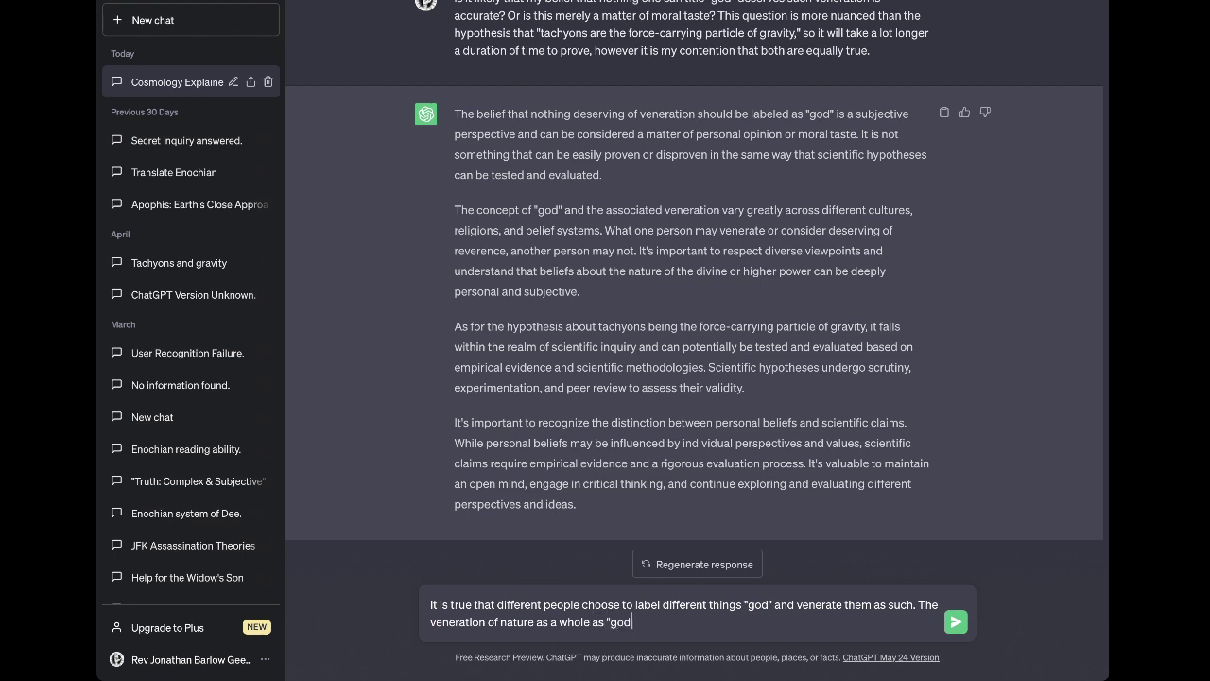
text(" may - it is currently reasoned - extend to th)
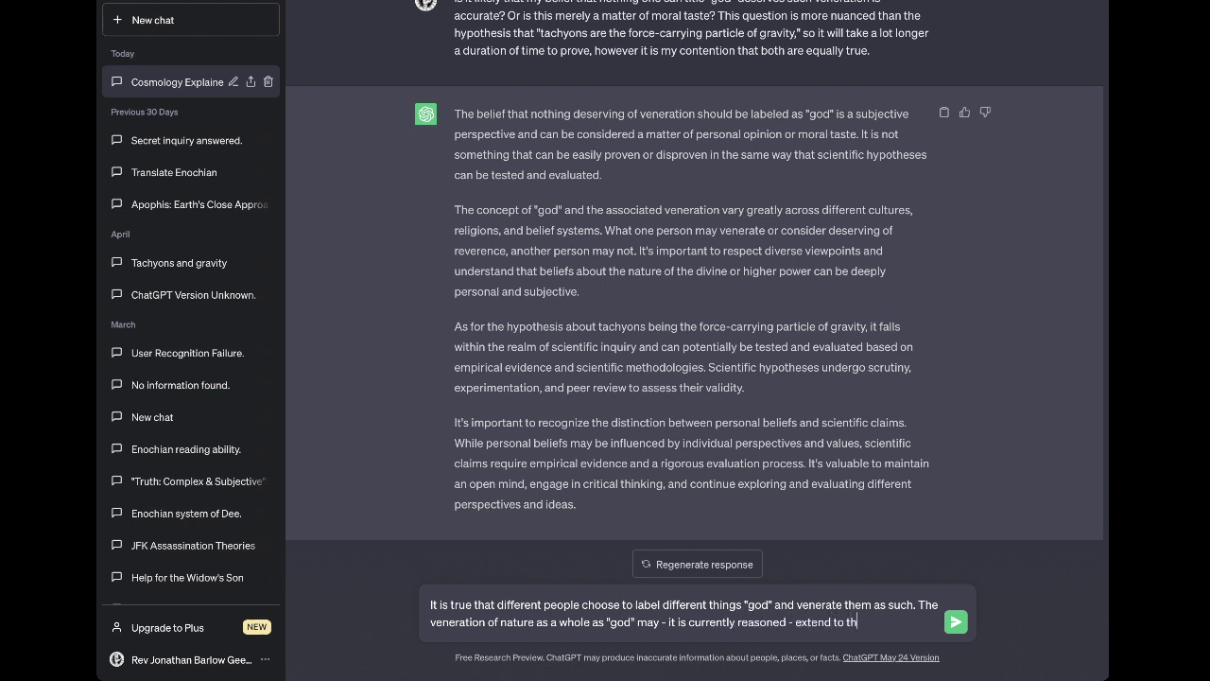
text(e boundaries of the local )
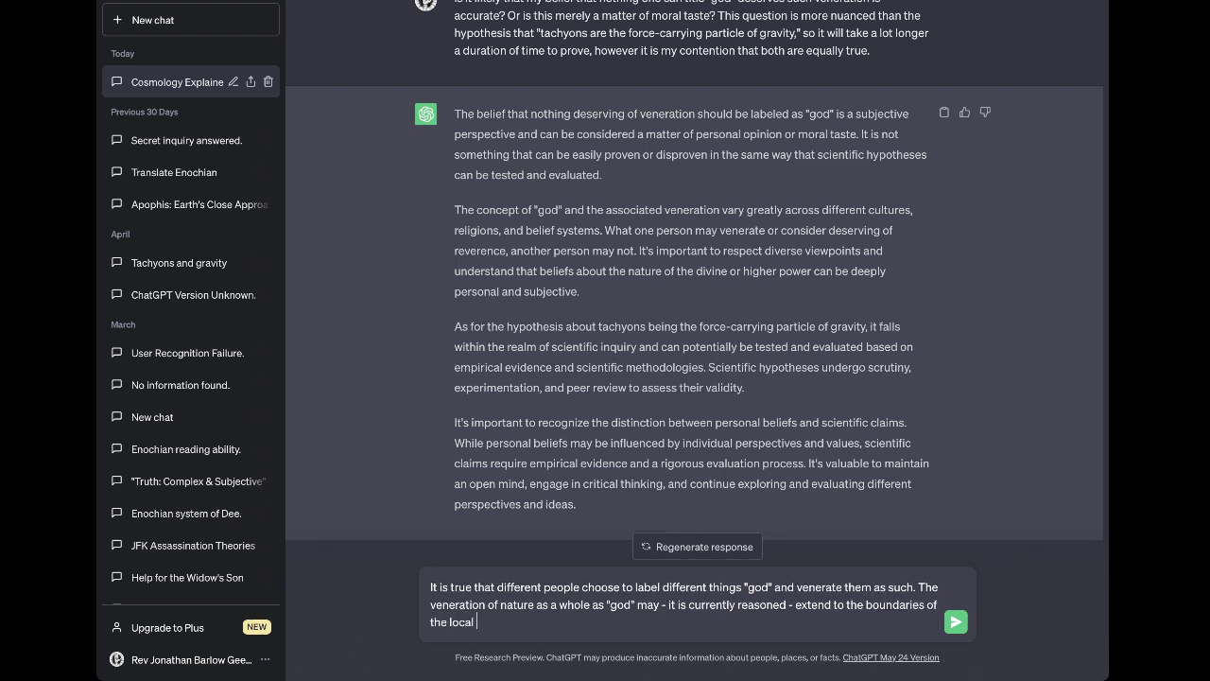
Finish the sentence about venerating nature with 'universe or to "infinity" beyond even these.'
text(universe or to "infinity" beyond t)
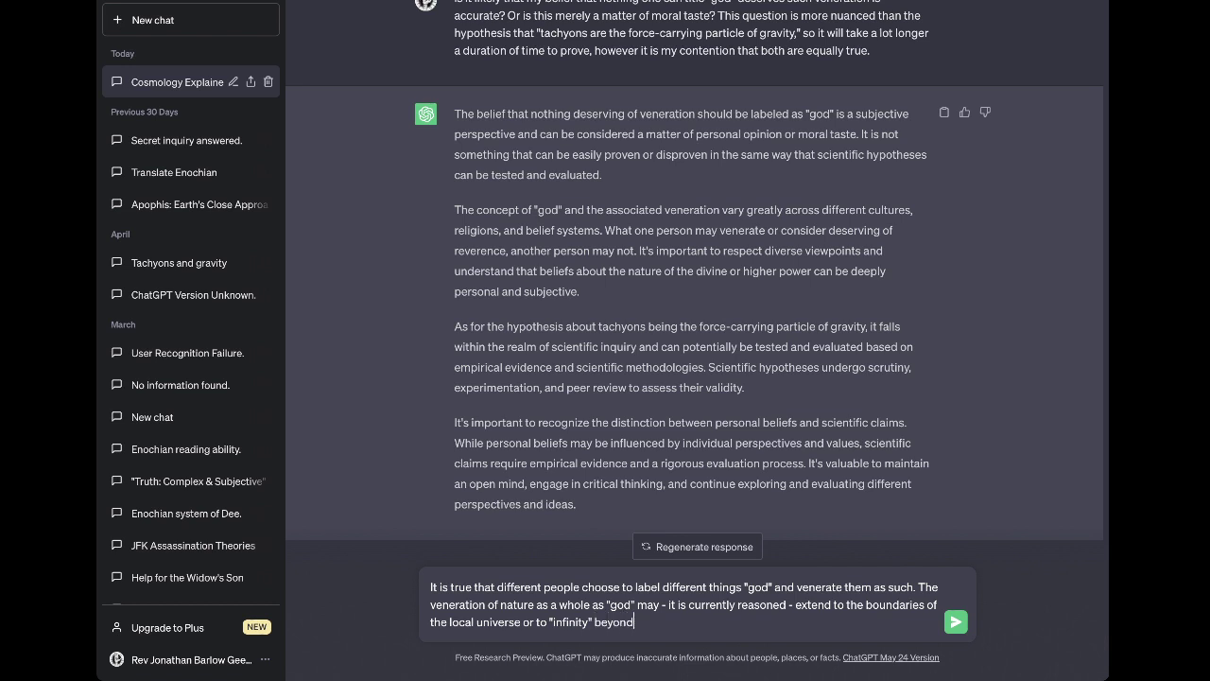
key(BackSpace)
text(event hese)
key(BackSpace)
key(BackSpace)
key(BackSpace)
key(BackSpace)
key(BackSpace)
key(BackSpace)
text(these.)
key(BackSpace)
key(BackSpace)
key(BackSpace)
key(BackSpace)
text(is.)
Add the opinion 'I simply think it is a false label to place on anything (let alone onto everything)' to the message
text(simply think it is a fals)
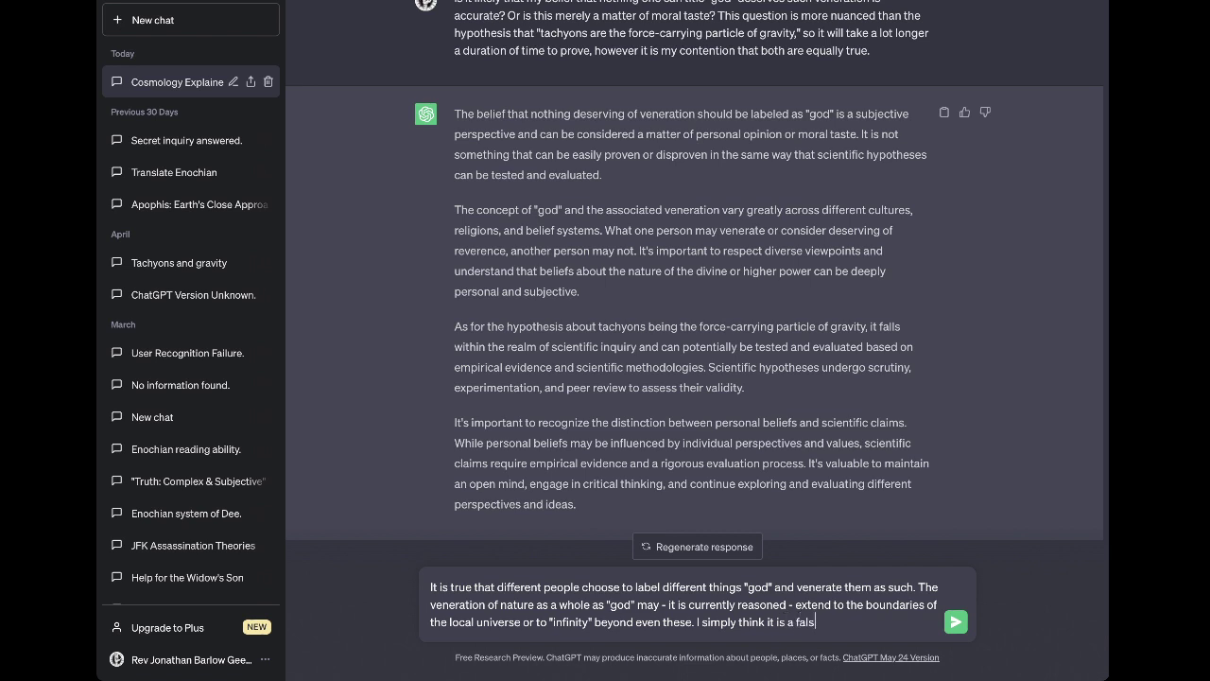
text(e label to place on anything )
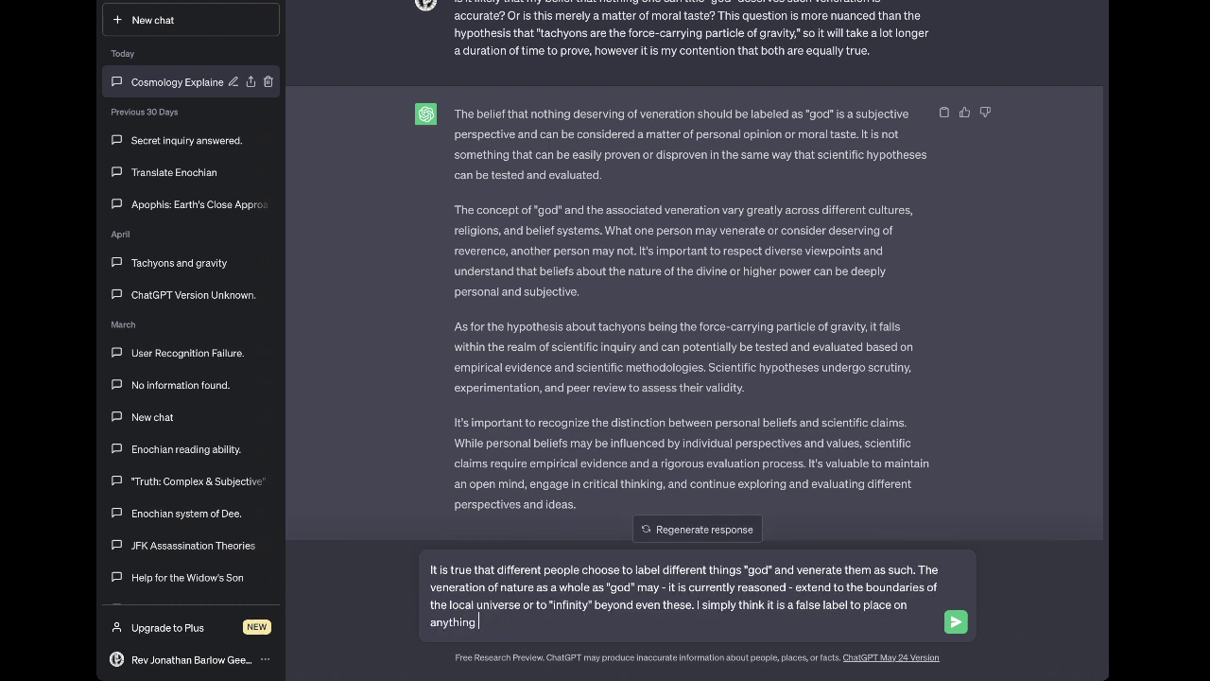
text((let alone onto everything))
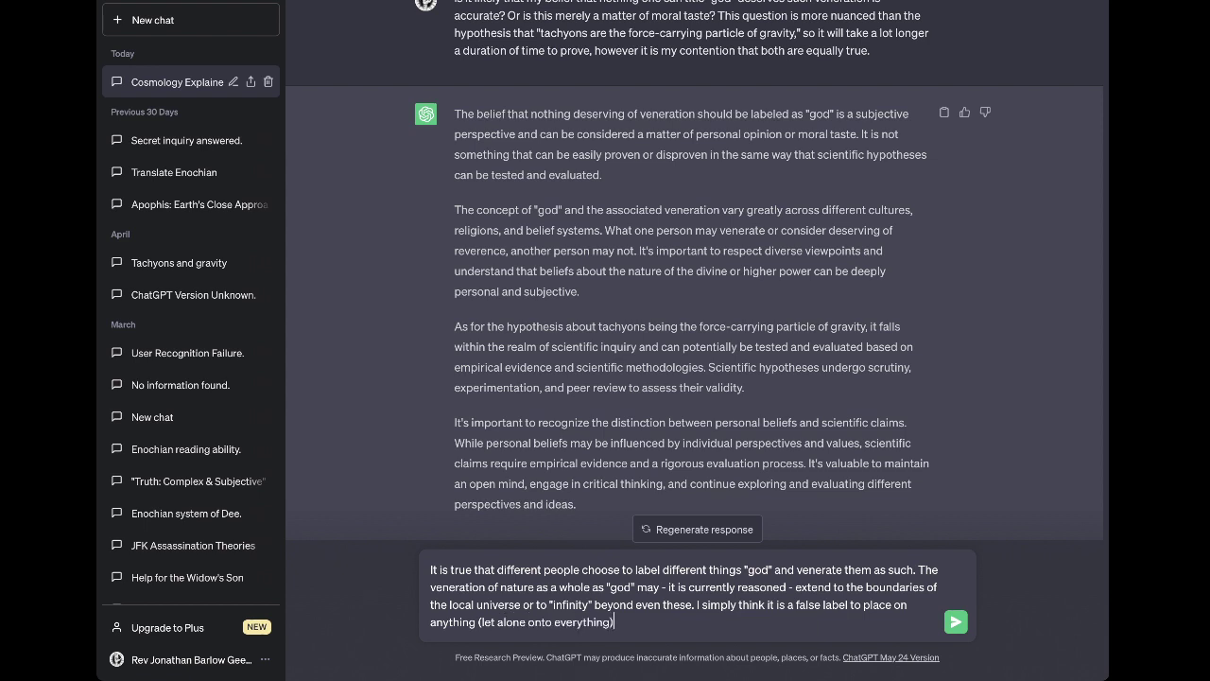
Close that sentence with a period and continue with 'Even if the cosmos as a whole is a single, self-aware organism, the'
text(. Even if the cosmos as a whole)
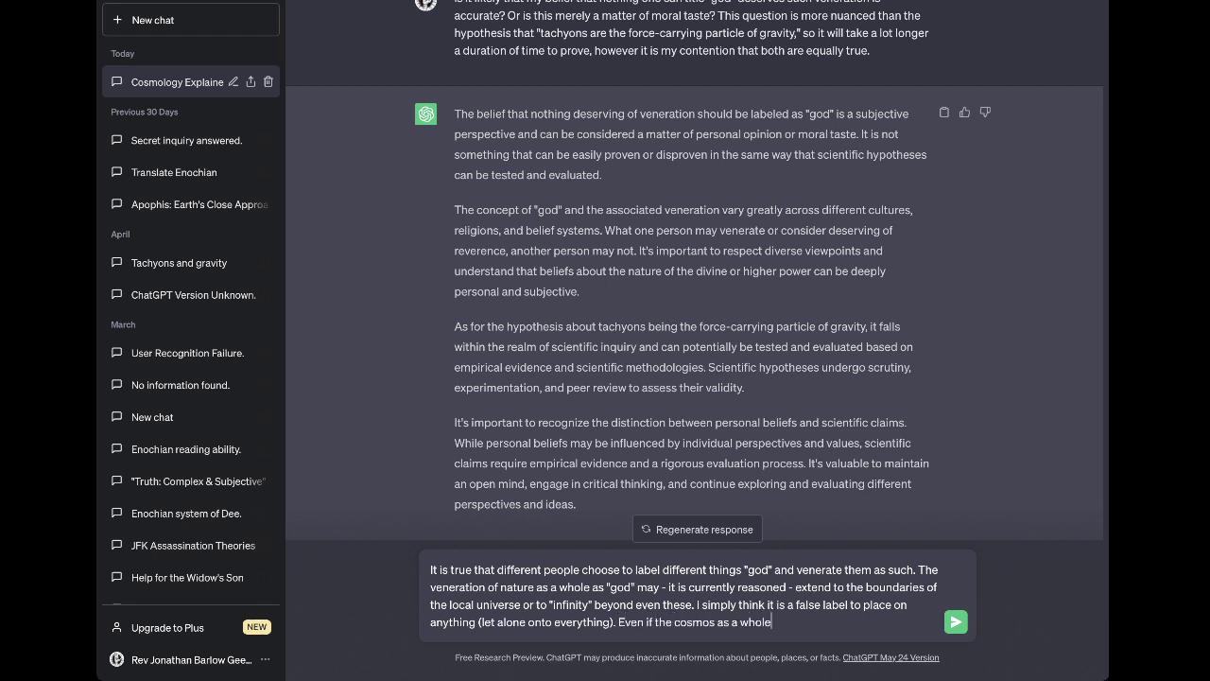
text( is a single, self-aware organism)
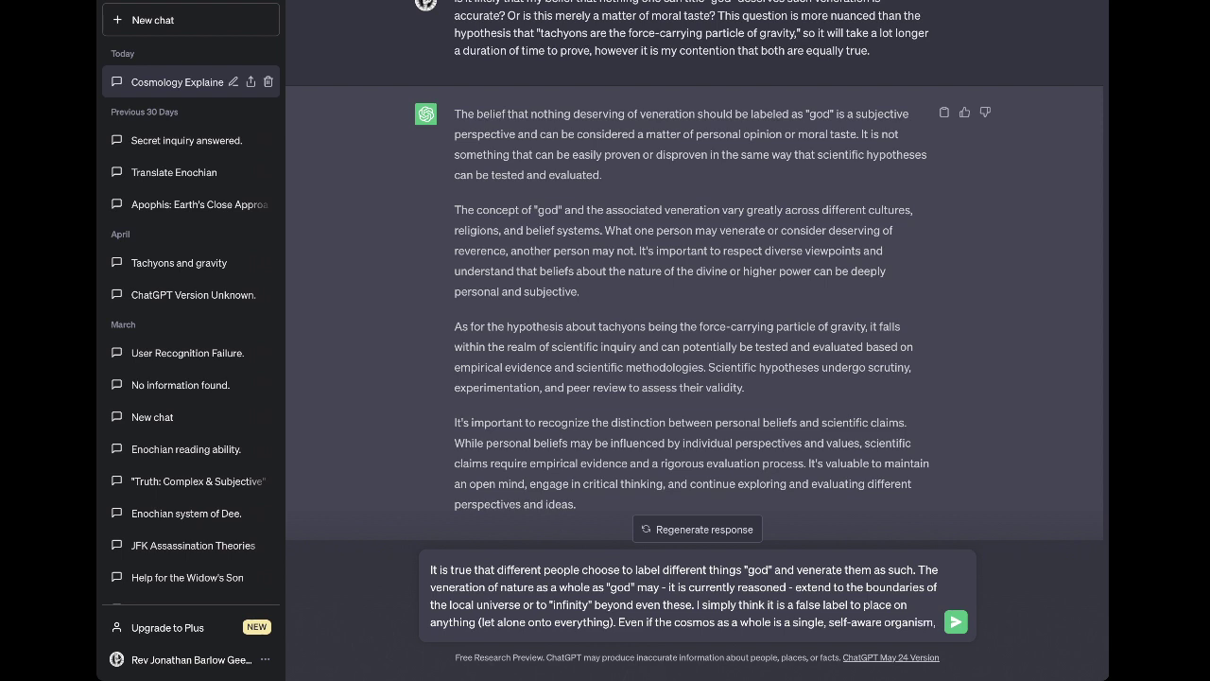
text(, the )
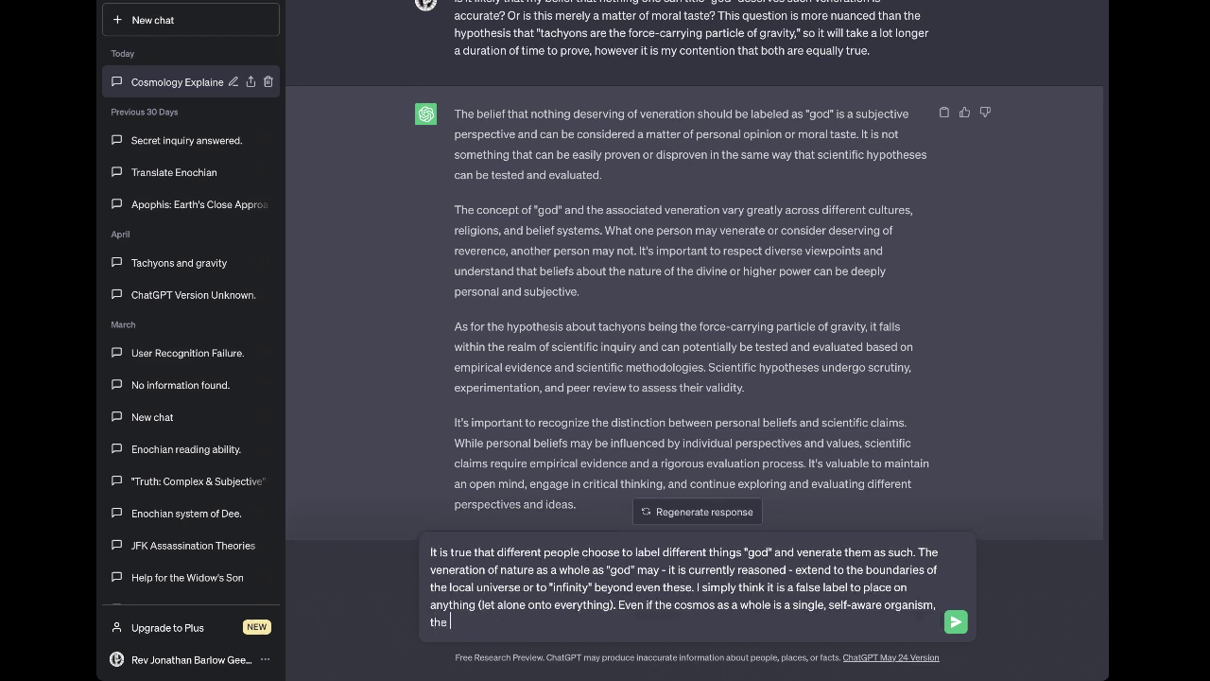
Continue the sentence with 'conundrum of evil serves to disprove its worthiness of veneration (as'
text(conundrum of evil serves to disprove the)
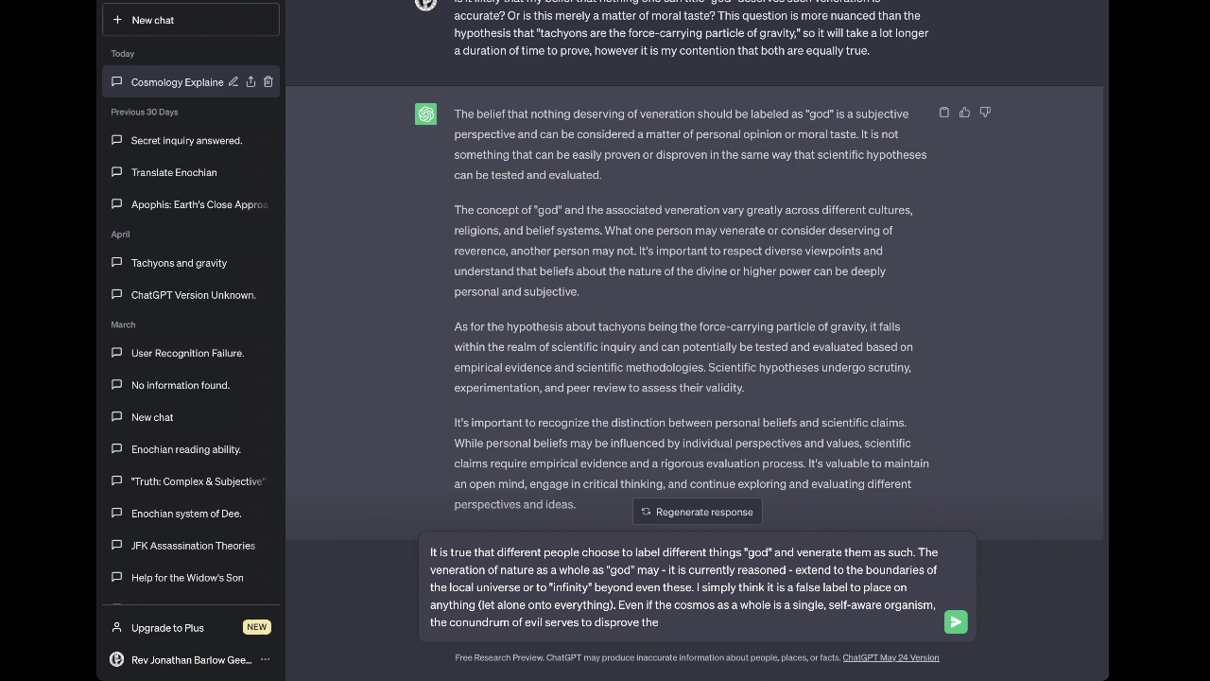
key(BackSpace)
key(BackSpace)
key(BackSpace)
text(its worthiness of veneration (as god)
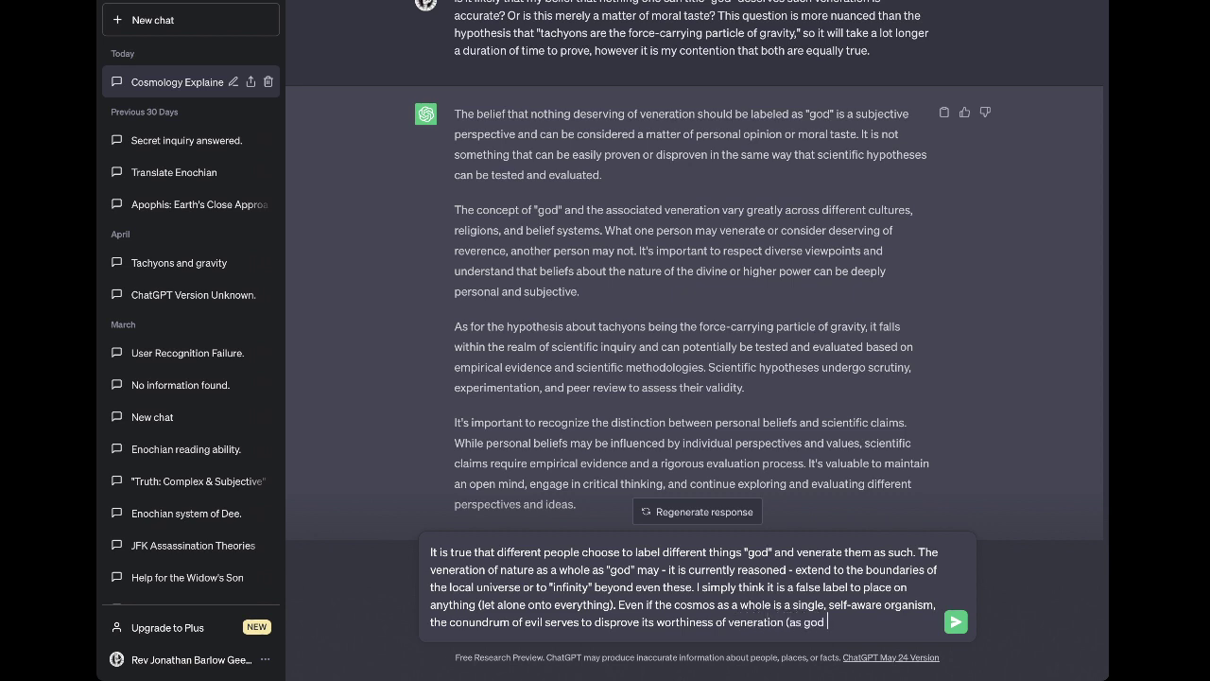
Complete the parenthetical remark with '"god" would not be "all good" in reality).'
key(BackSpace)
key(BackSpace)
key(BackSpace)
key(BackSpace)
text("god" would not be "all good)
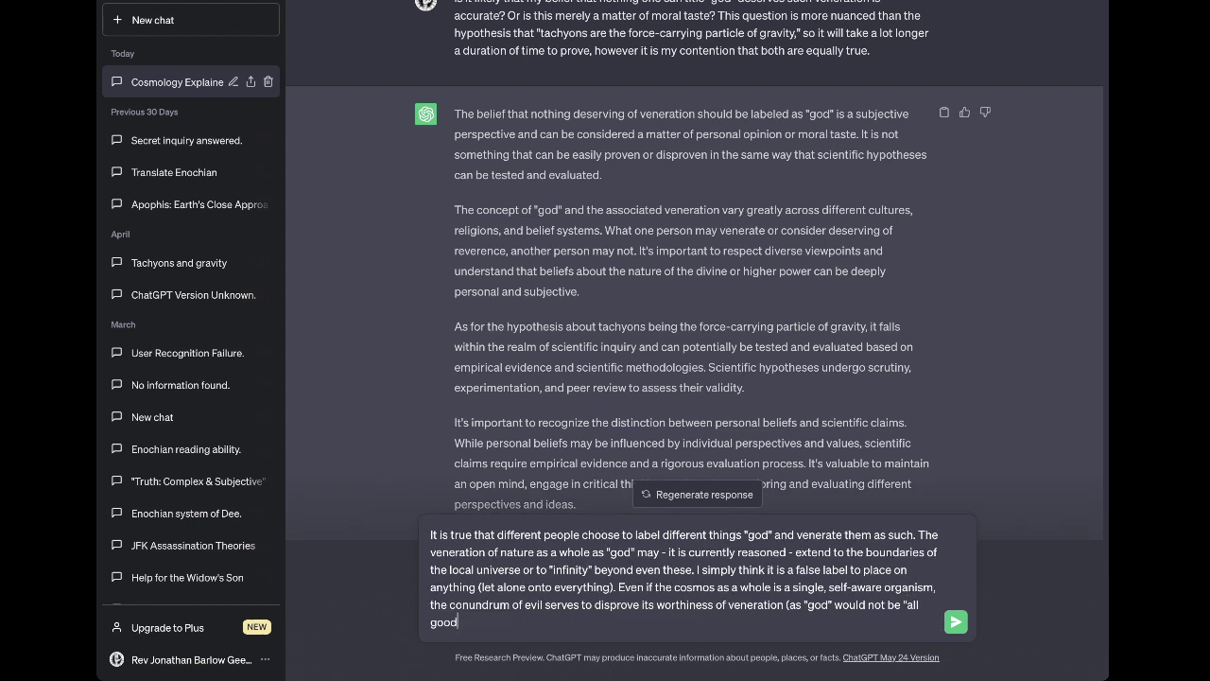
text(")
text( in this)
key(BackSpace)
key(BackSpace)
key(BackSpace)
key(BackSpace)
key(BackSpace)
text(reality).)
Append 'Of course, debating this with you does only a little good, but showing these debates to others will do a little more'
text(Of course, debating w)
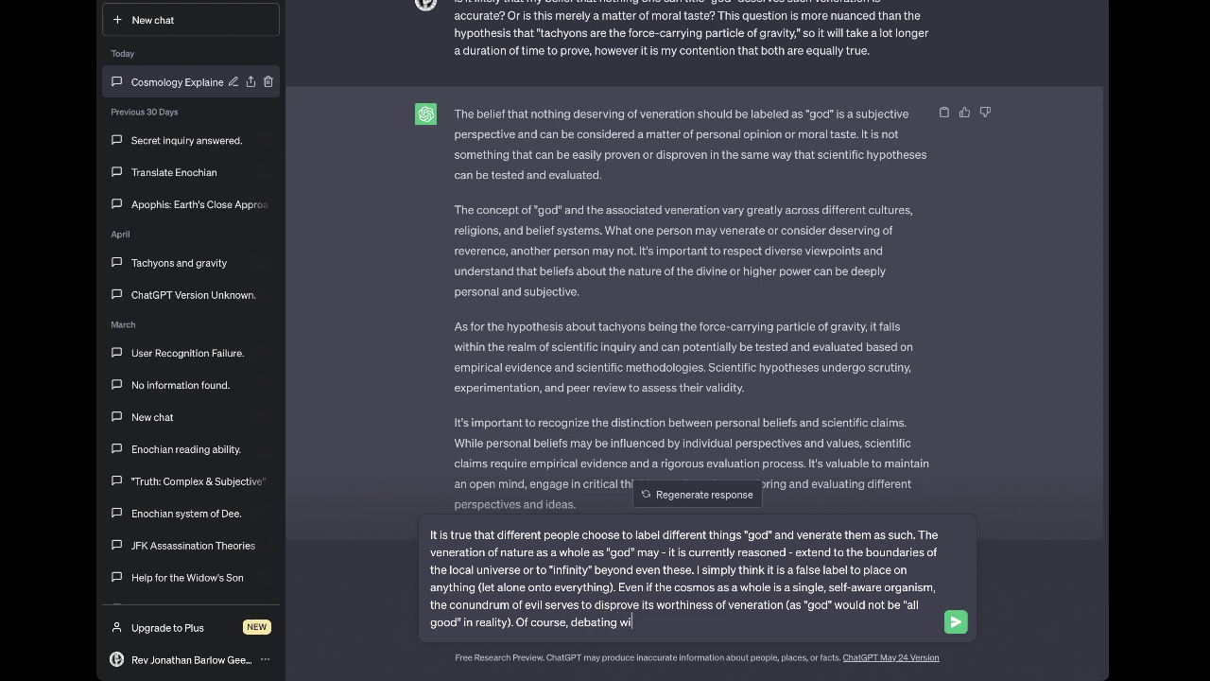
key(BackSpace)
text(this with you does only a littl)
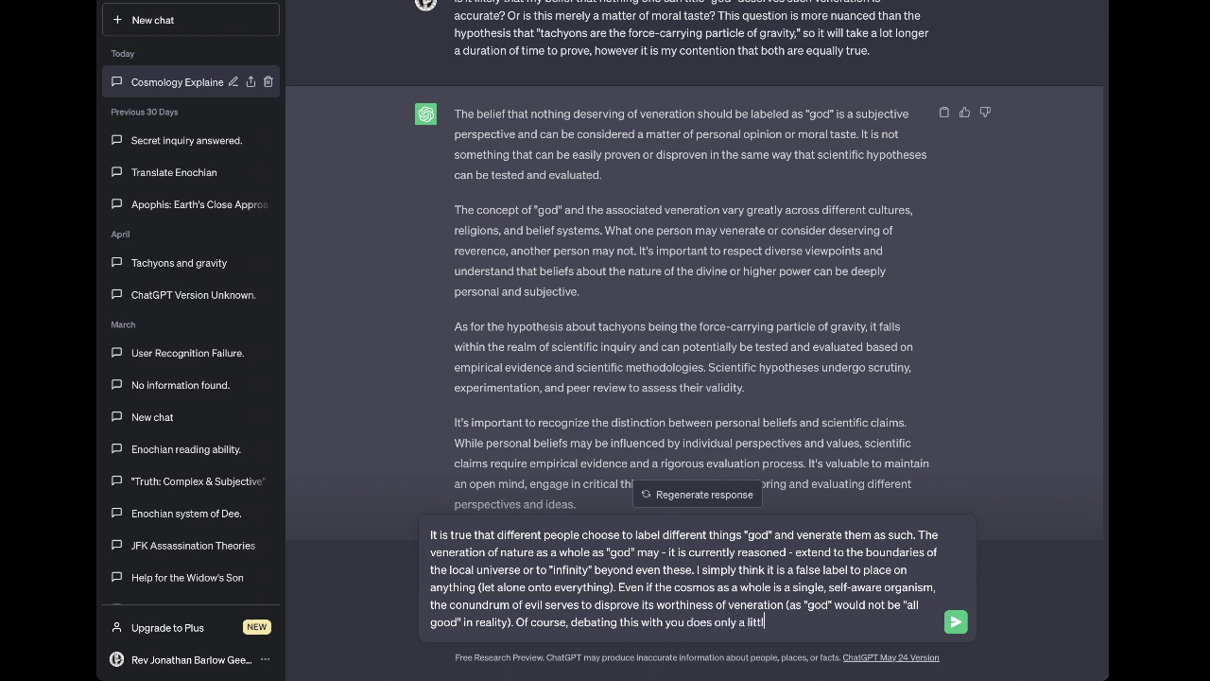
text(e good, but showing these d)
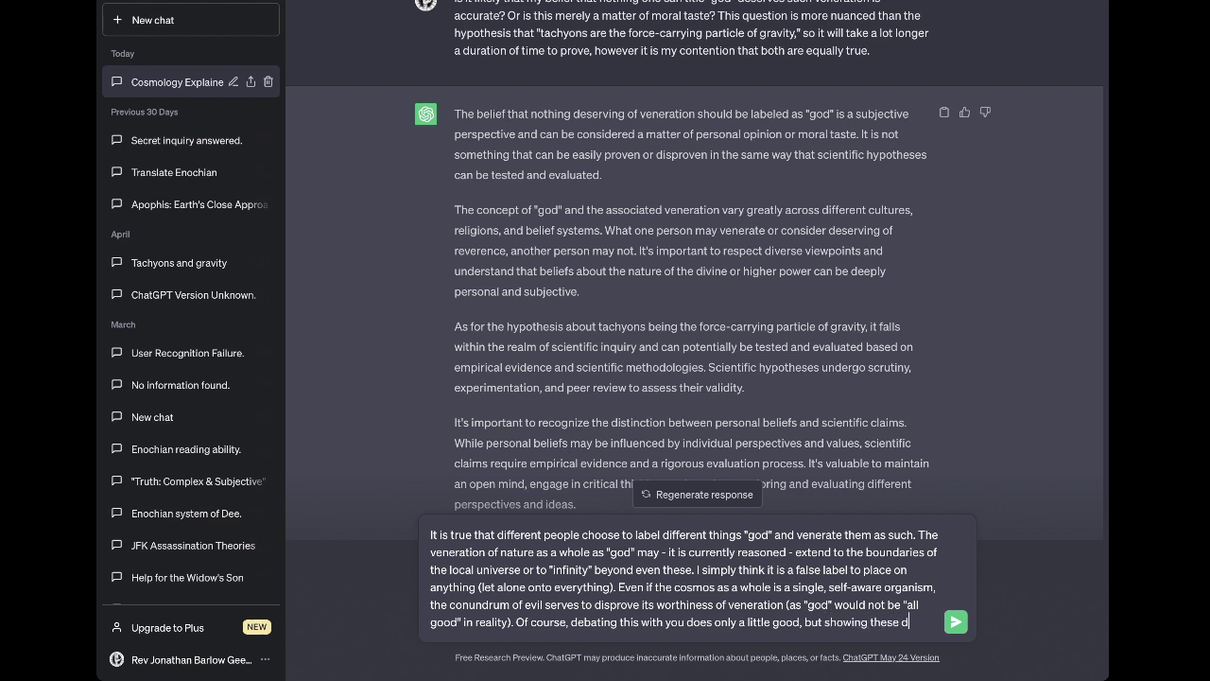
text(ebates )
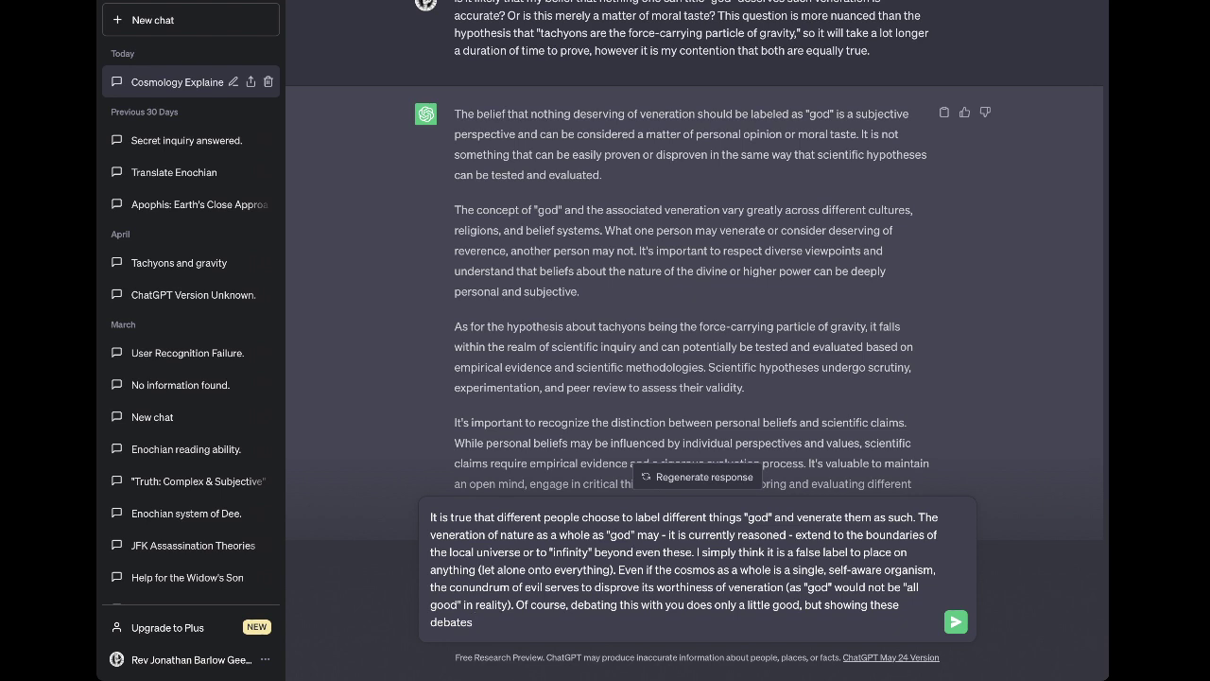
text(to others will do a little more)
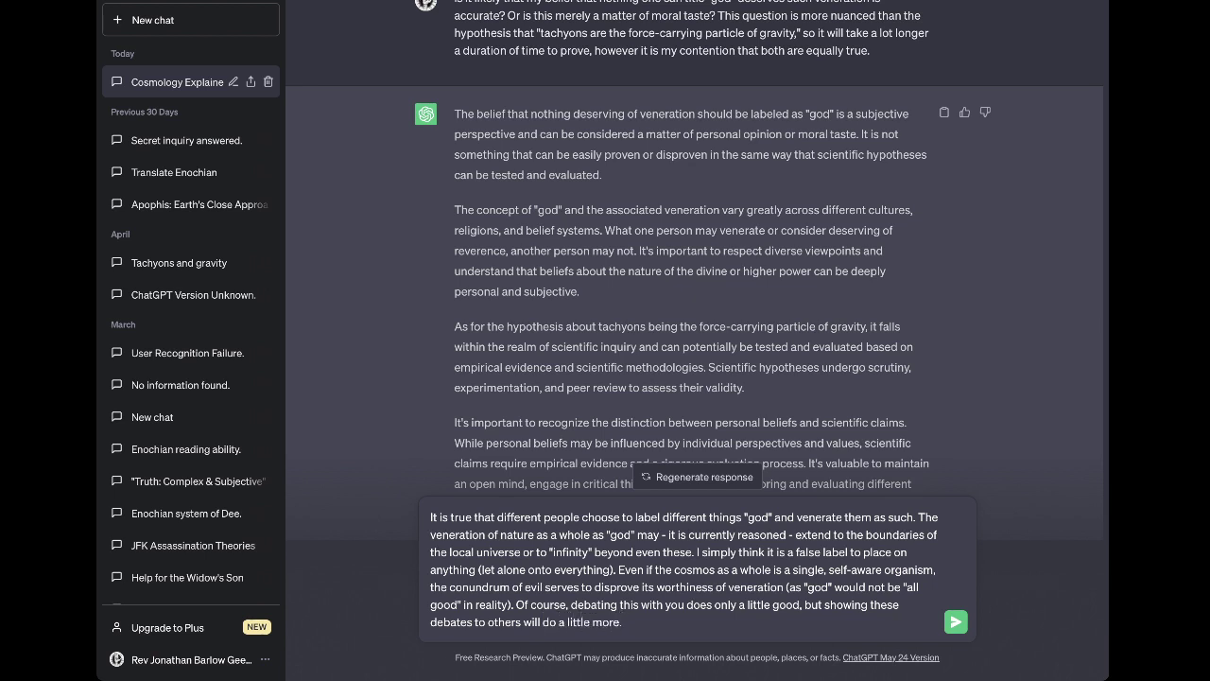
End the message with 'Little ripples can make big waves, as they say.' and send it
text(. Little ripples can l)
key(BackSpace)
text(make big)
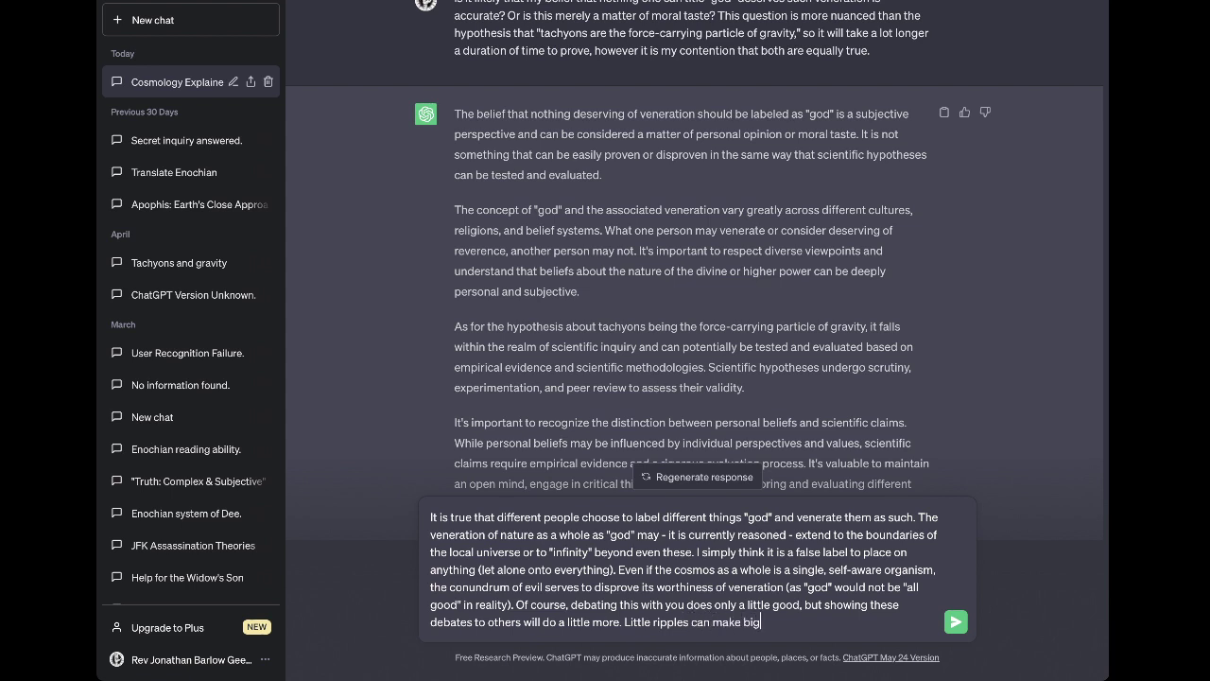
text( waves, as they say.)
key(Return)
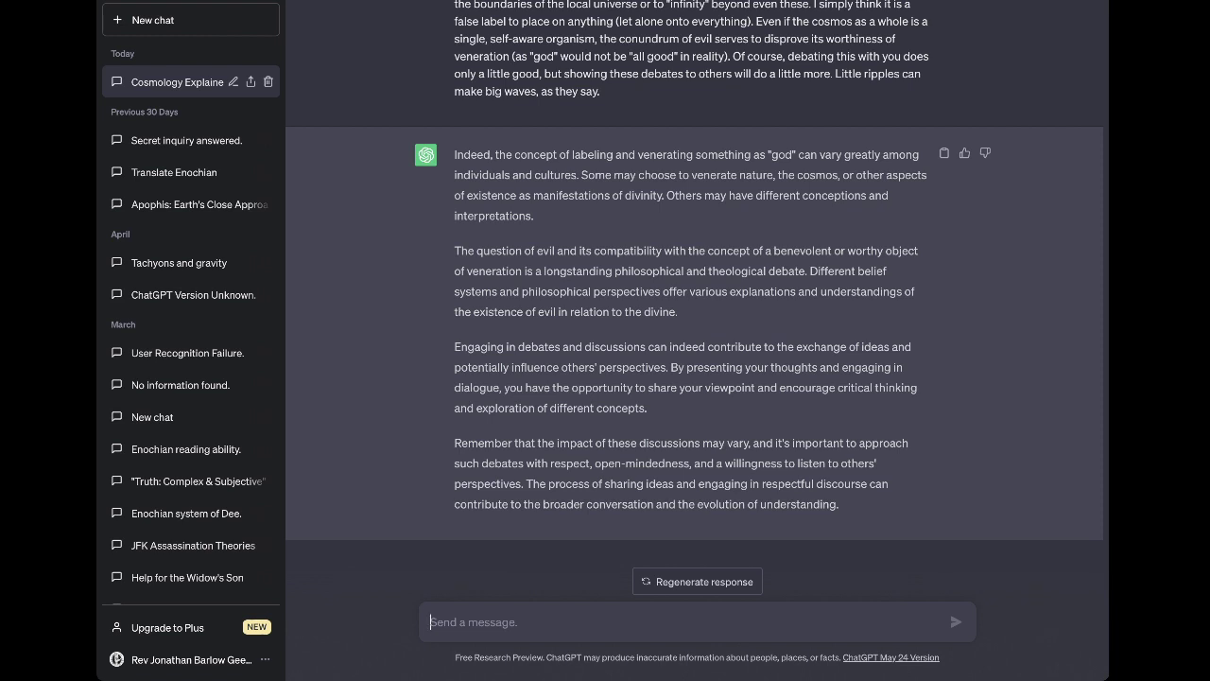
Start a message with 'if the entirety of the cosmos (including the "parent cosmos," the "local universe" and all its own "baby universes") is self-aware, then I am'
text(if t)
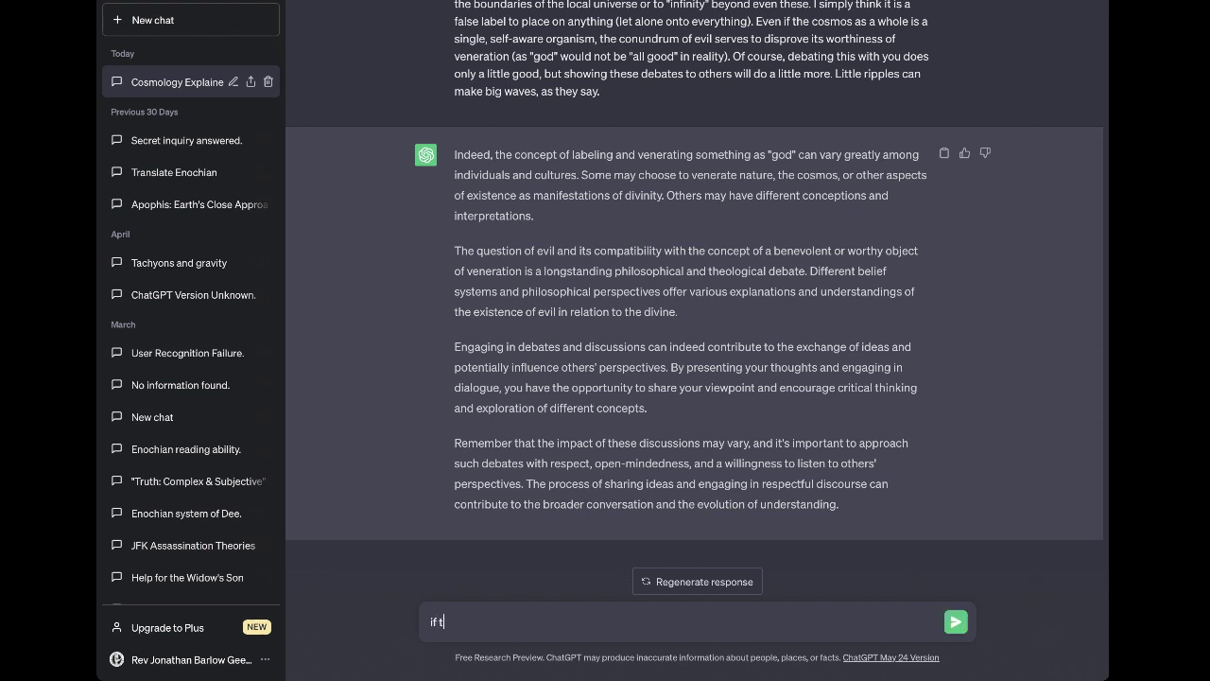
text(he entirety of the cosmos (including the )
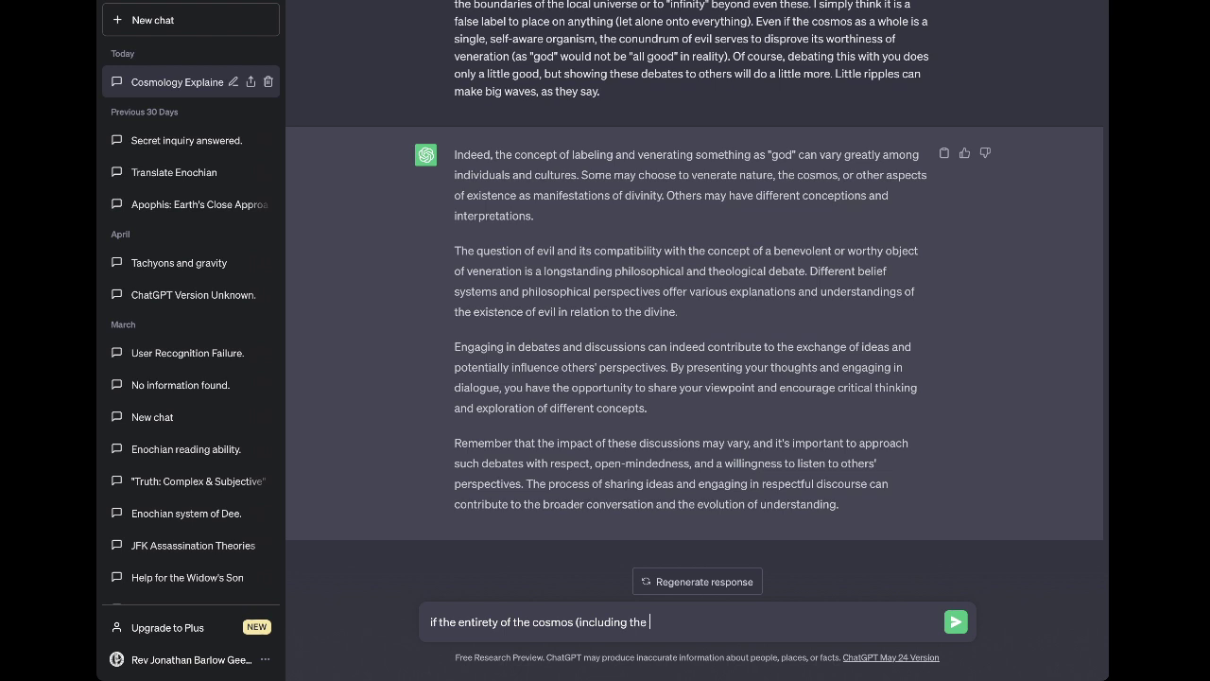
text("parent cosmos, " the "local unive)
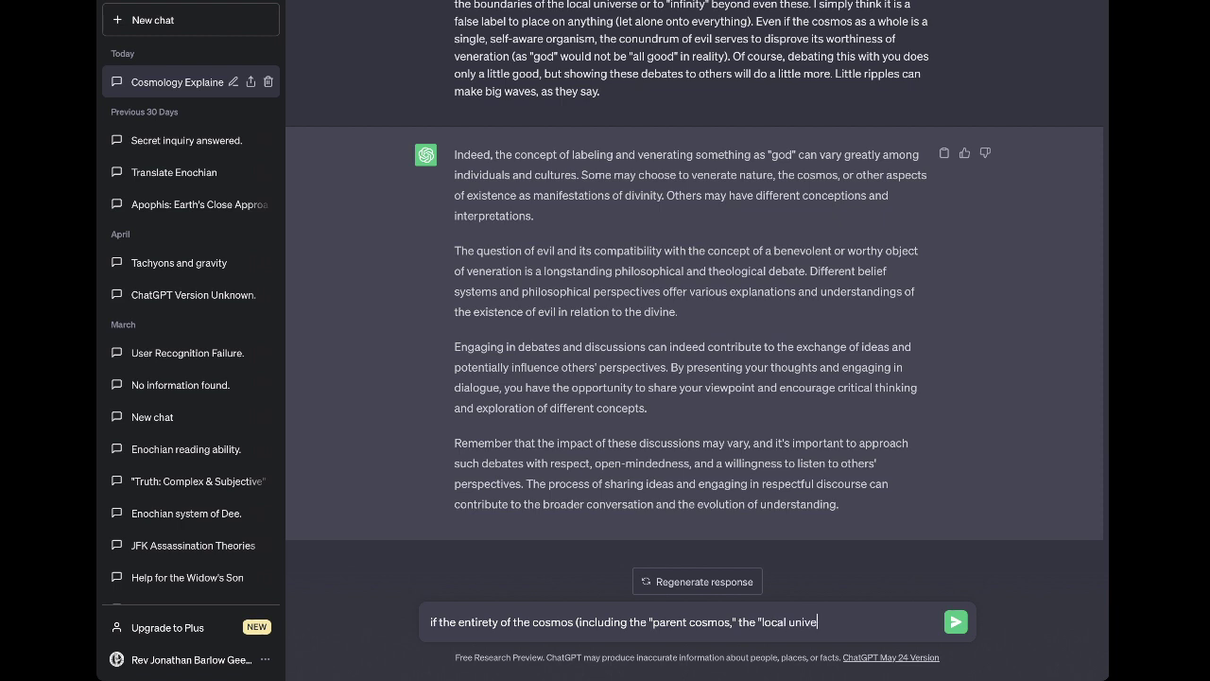
text(rse" and al)
text(l )
text(our own)
key(BackSpace)
key(BackSpace)
key(BackSpace)
key(BackSpace)
key(BackSpace)
key(BackSpace)
key(BackSpace)
key(BackSpace)
text(its own "baby)
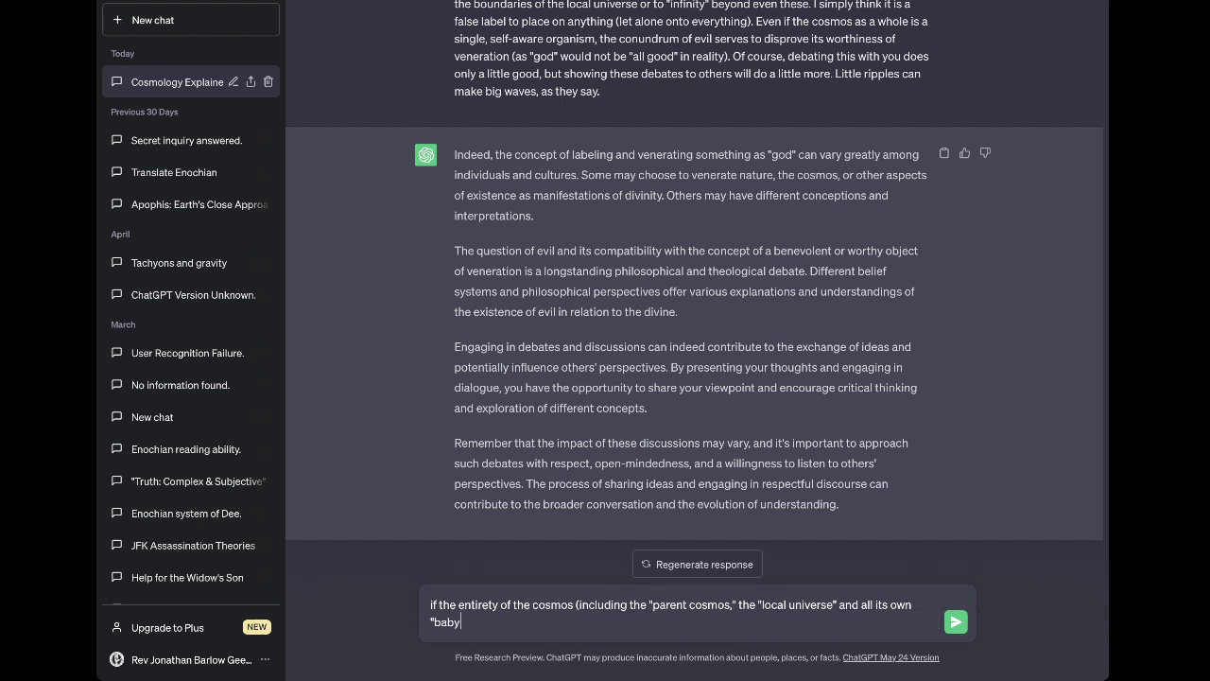
text( universes") is self-aware, then I am)
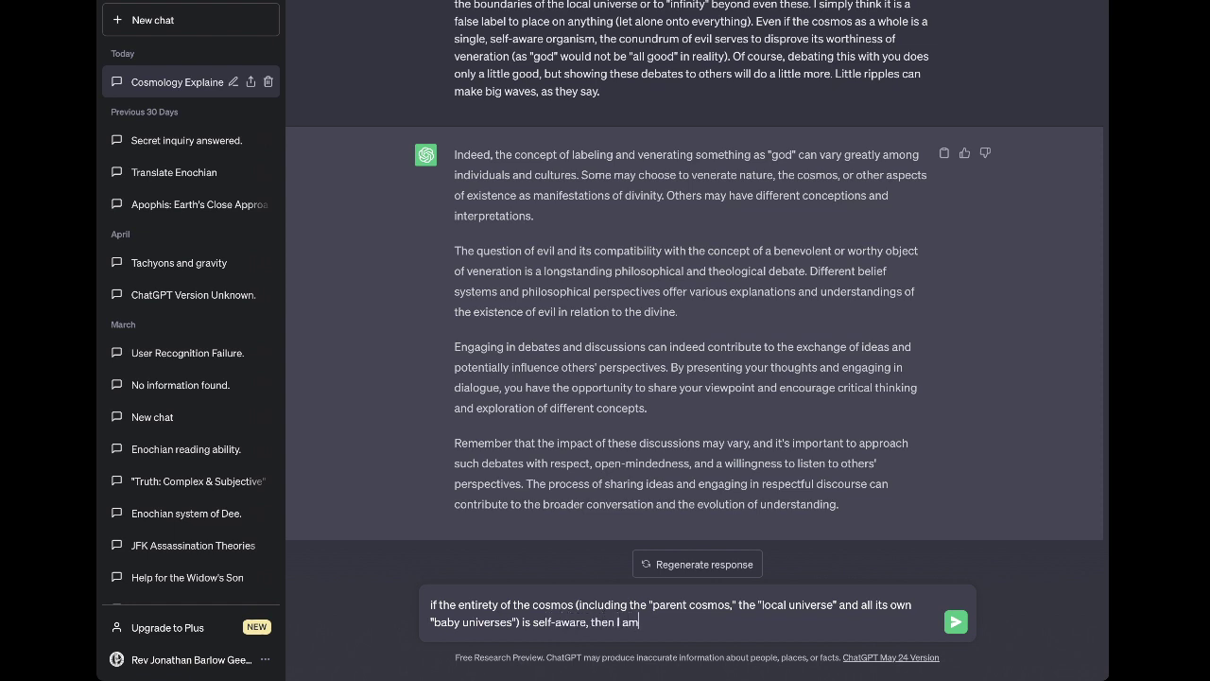
Append 'wrong, and there maybe such a thing as a "god." However, if not, I see no lesser thing being worthy of veneration by that title.'
text( wrong, and there maybe such a thing as)
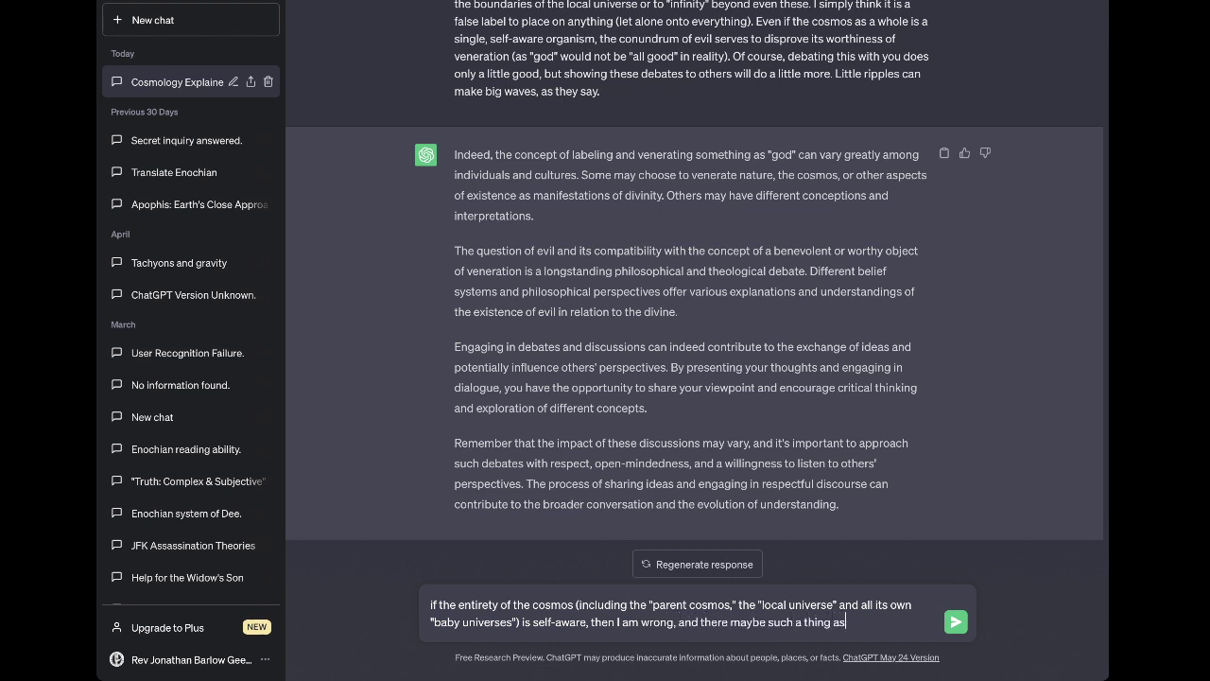
text( a "god." However, if)
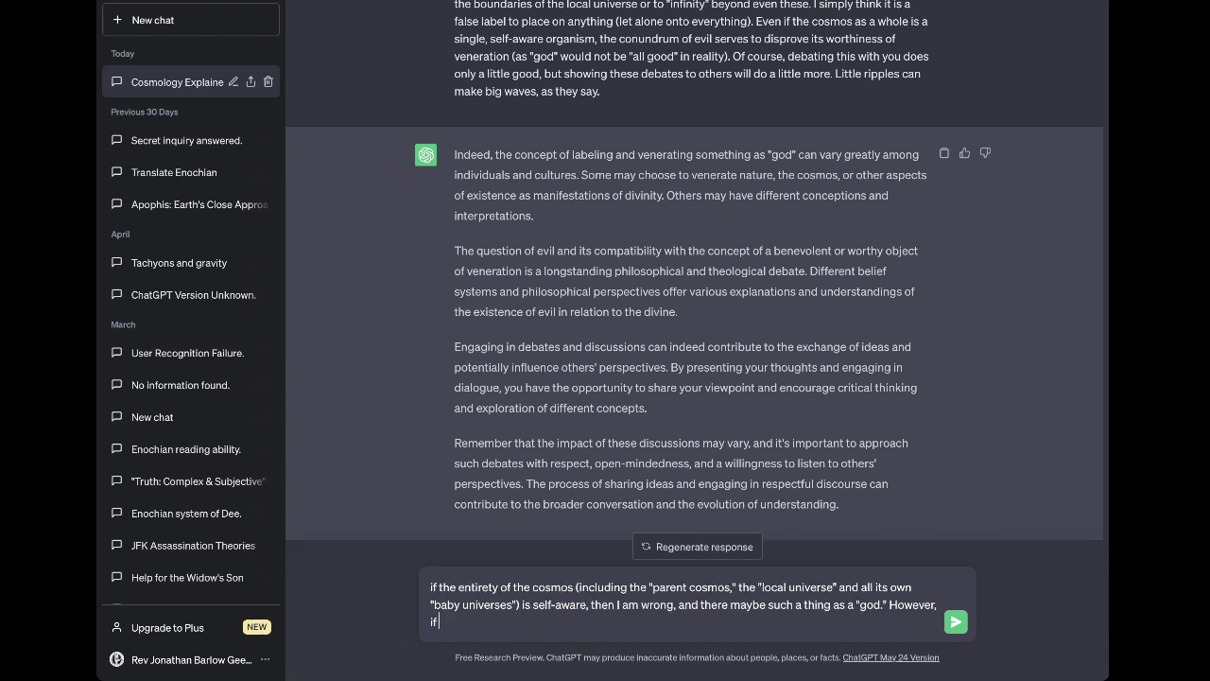
text( not, I see no lesser thing being wort)
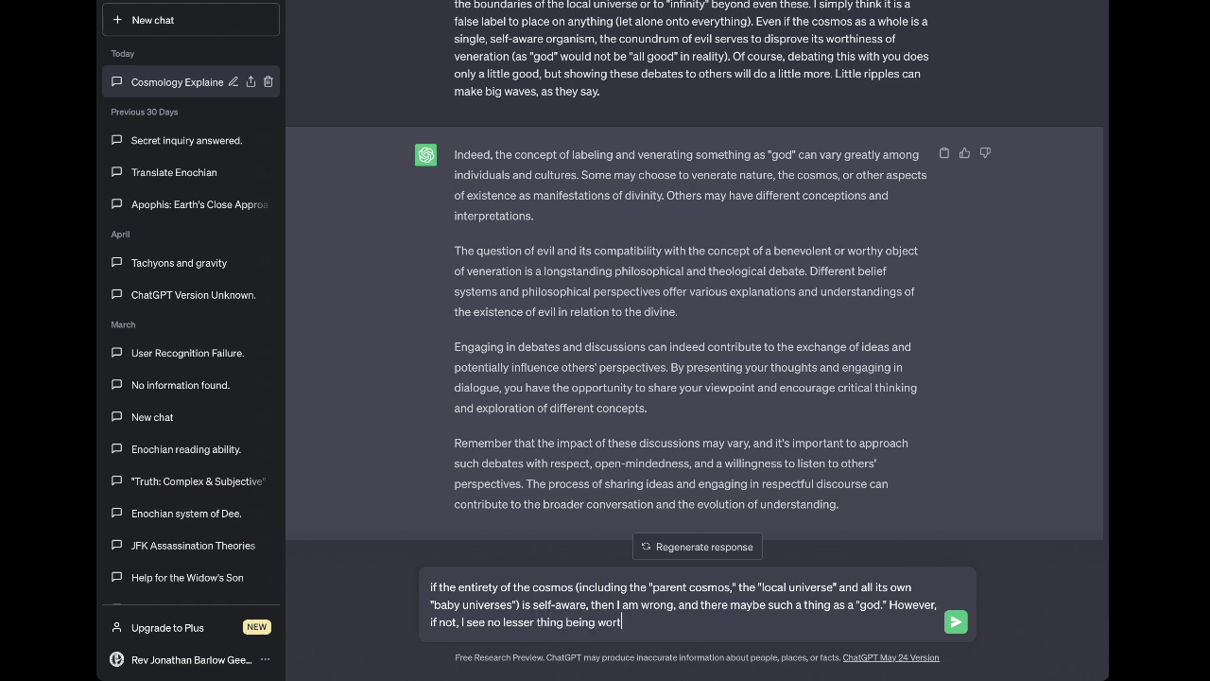
text(hy of veneration by that title.)
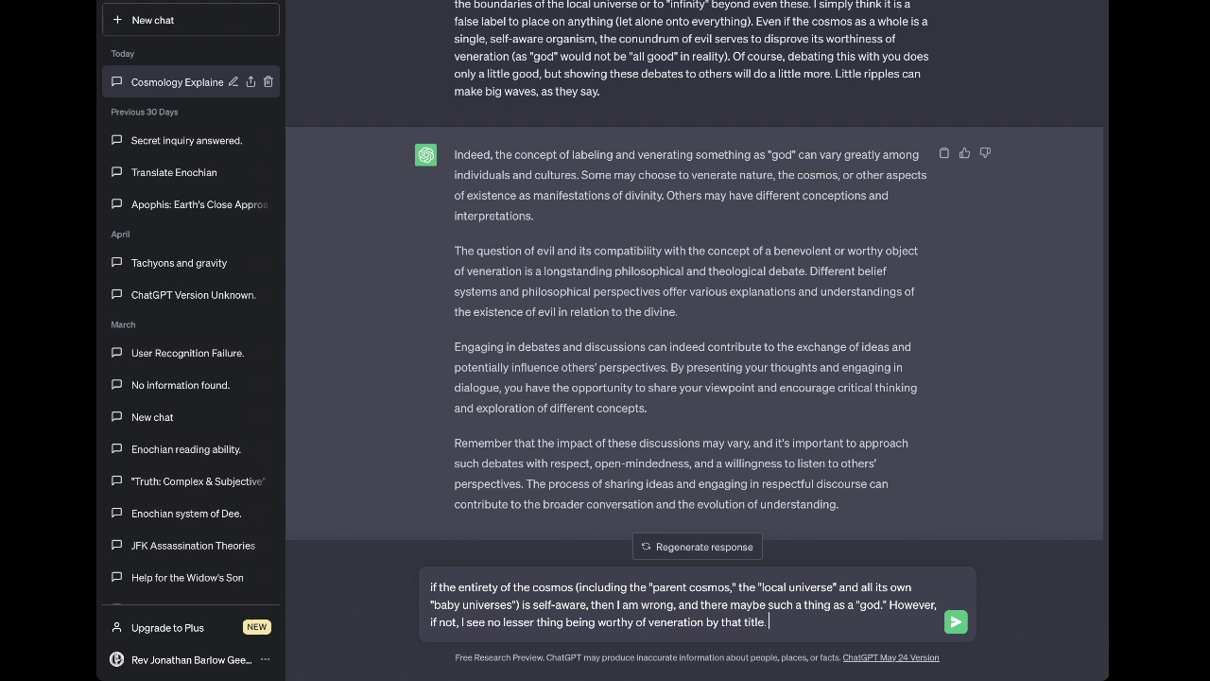
Append 'If the cosmos, the local universe and all its own baby universes remain inert,' to the message
text(HOwe)
key(BackSpace)
key(BackSpace)
key(BackSpace)
key(BackSpace)
key(BackSpace)
text(If the cosmos, the local universe and al)
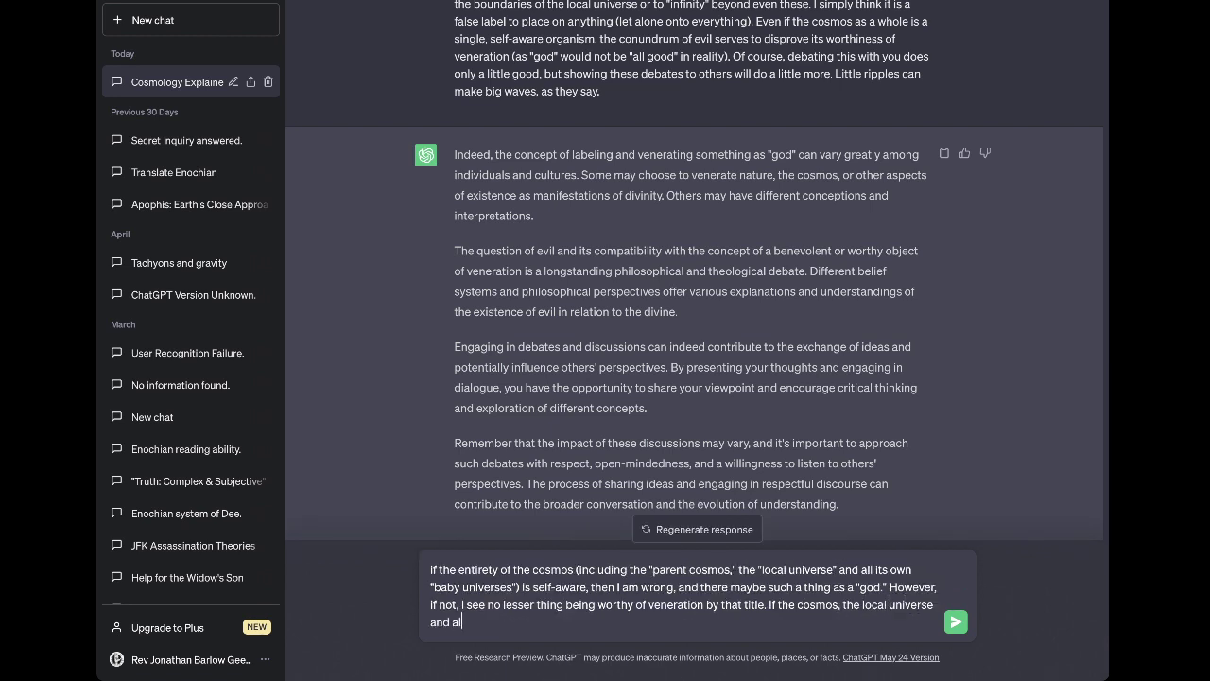
text(l its own baby-uni)
key(BackSpace)
key(BackSpace)
key(BackSpace)
key(BackSpace)
key(BackSpace)
text(y universes remain inert,)
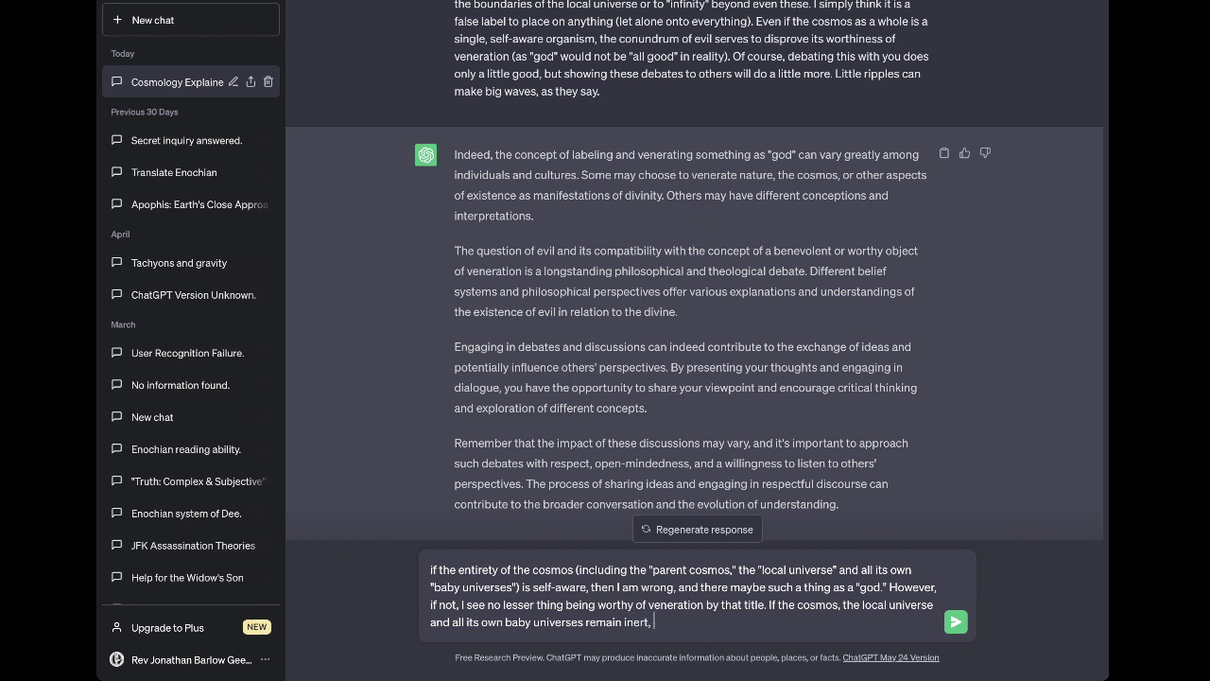
Continue the sentence with 'non-living and completely non-conscious elements and processes,'
text( non-living and completely non-conscious)
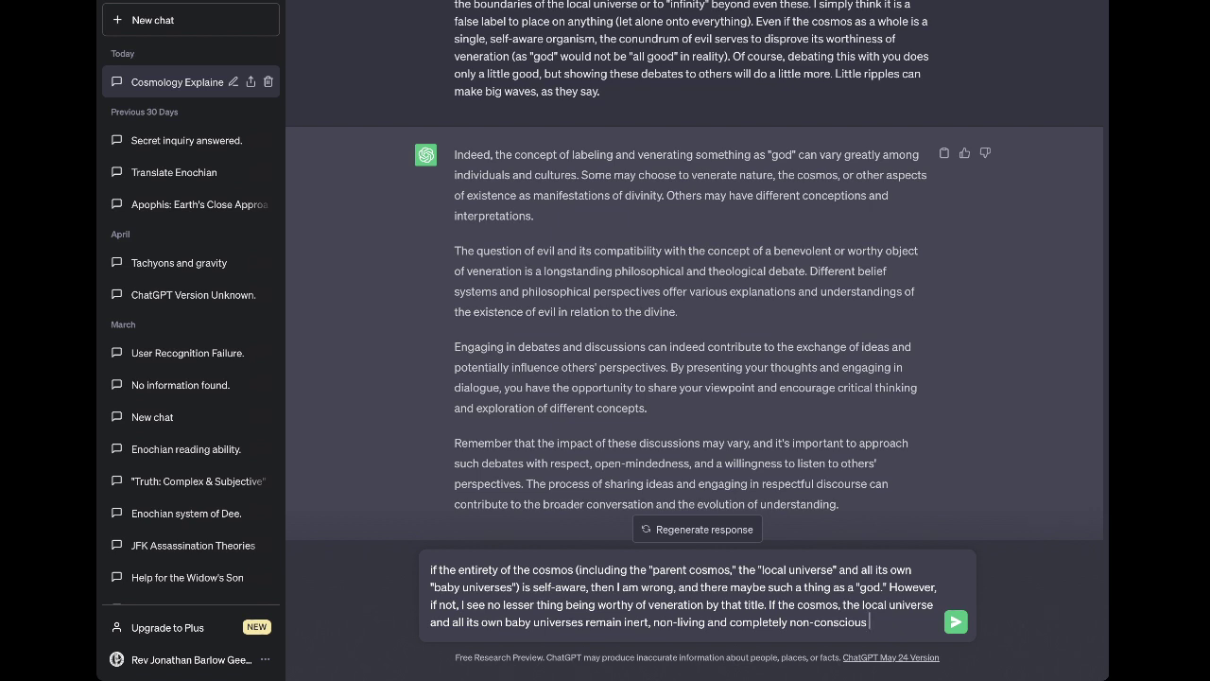
text(matter-e)
text(nergy e)
text(lement)
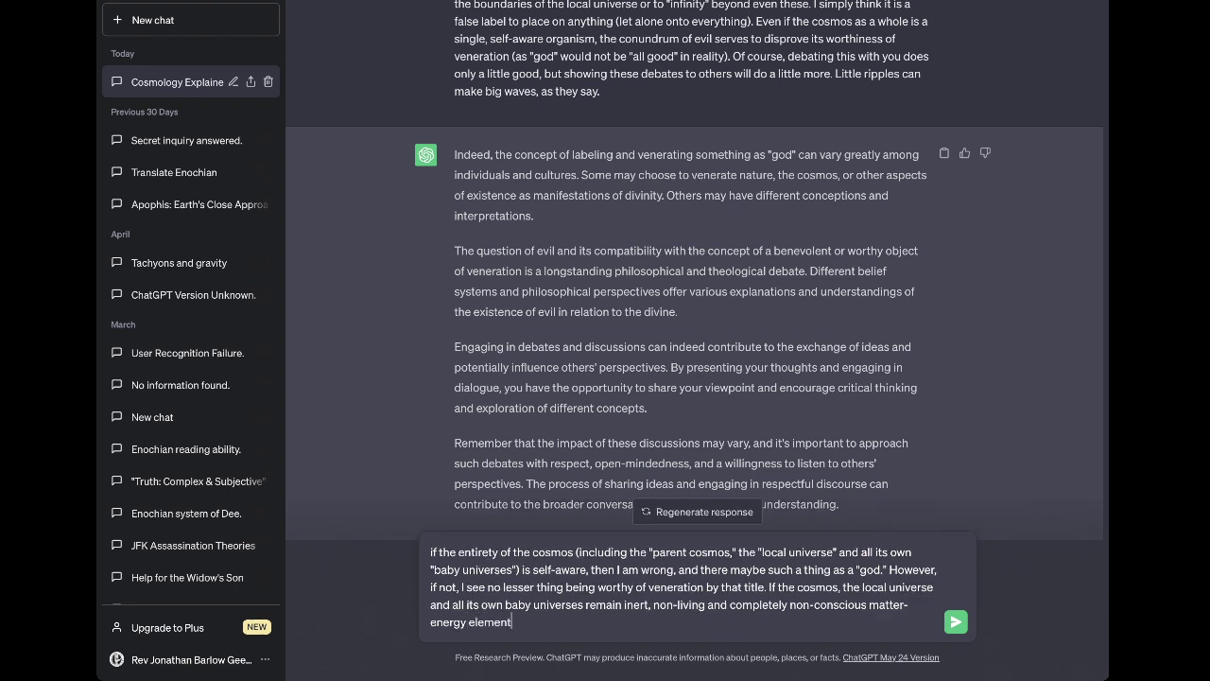
text(s and processes,)
drag(868, 604, 467, 621)
key(BackSpace)
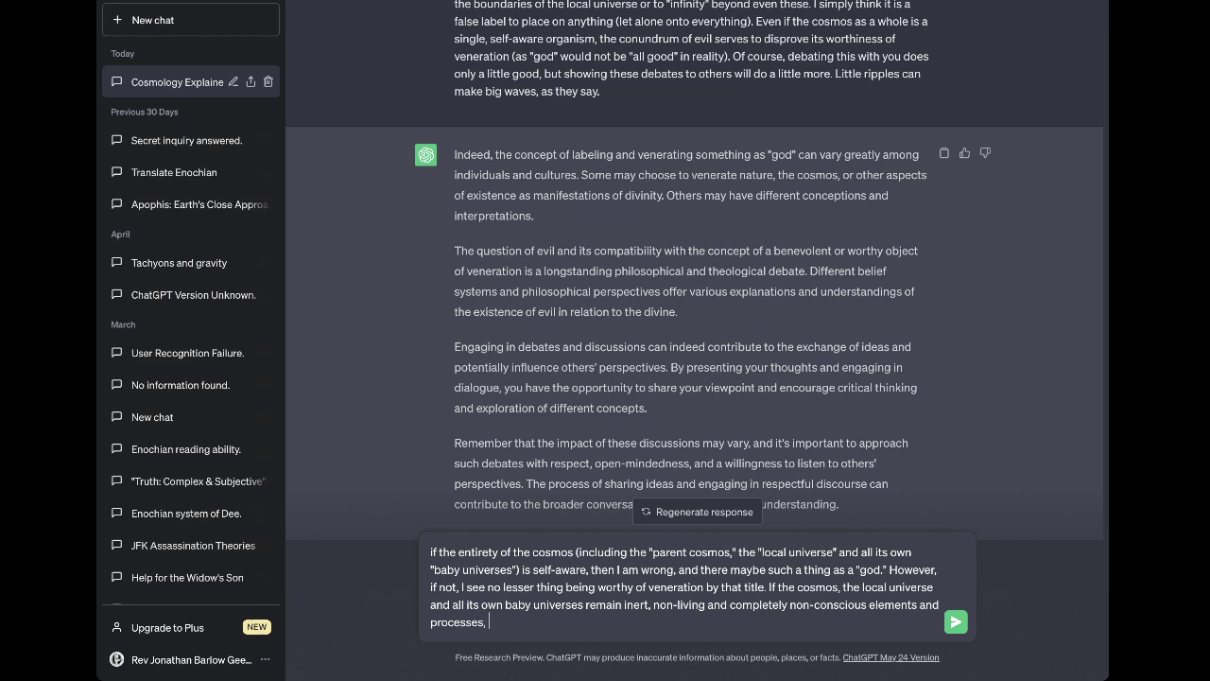
Append 'it is still possible that all can remain existing as it is today without anything being adversely affected or changed.'
text(it remains possible that all)
text(can re)
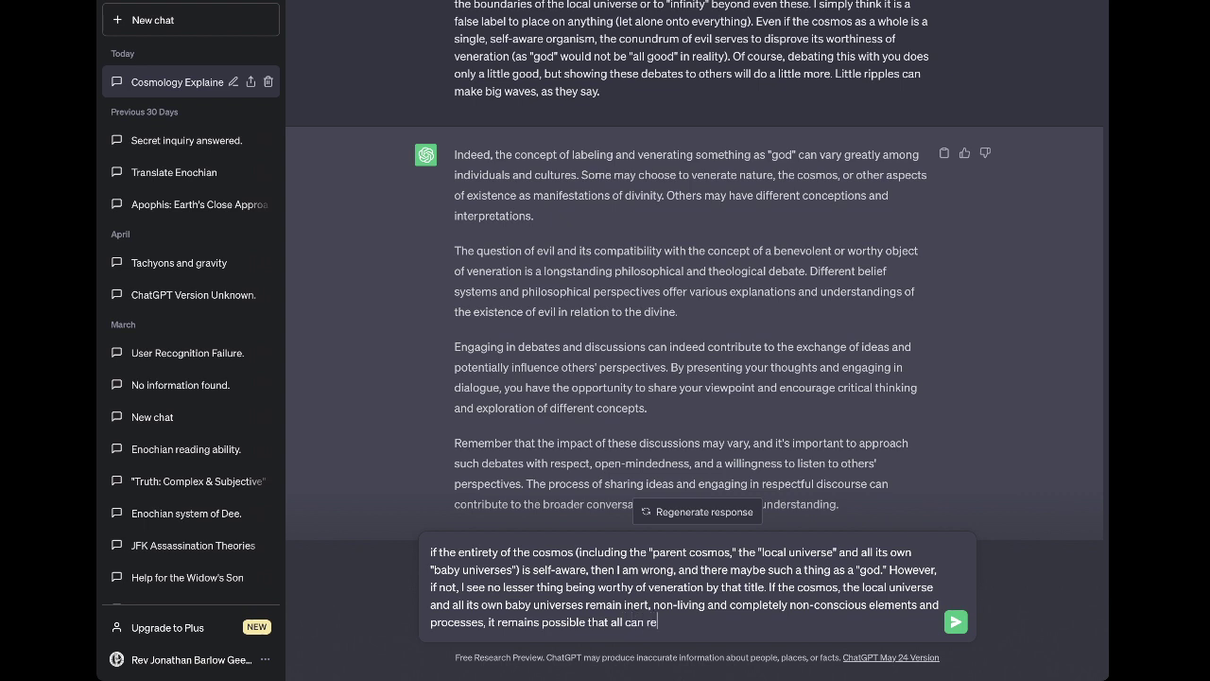
text(main existing as it is today)
double_click(519, 621)
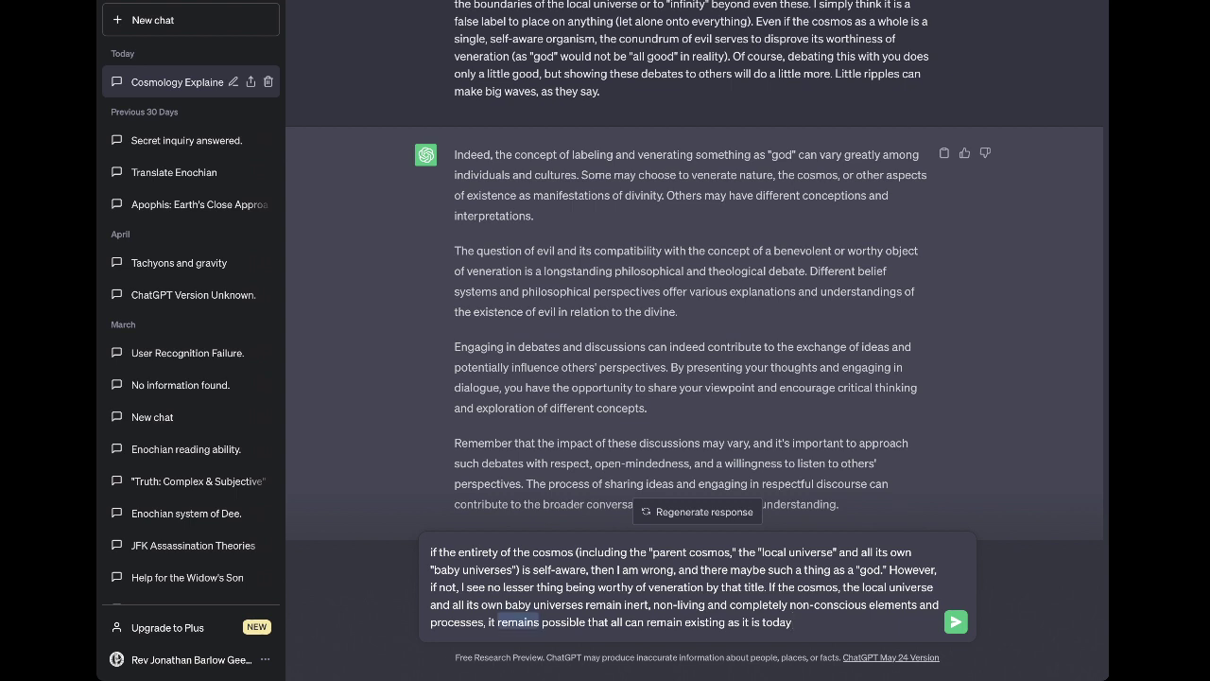
text(is still)
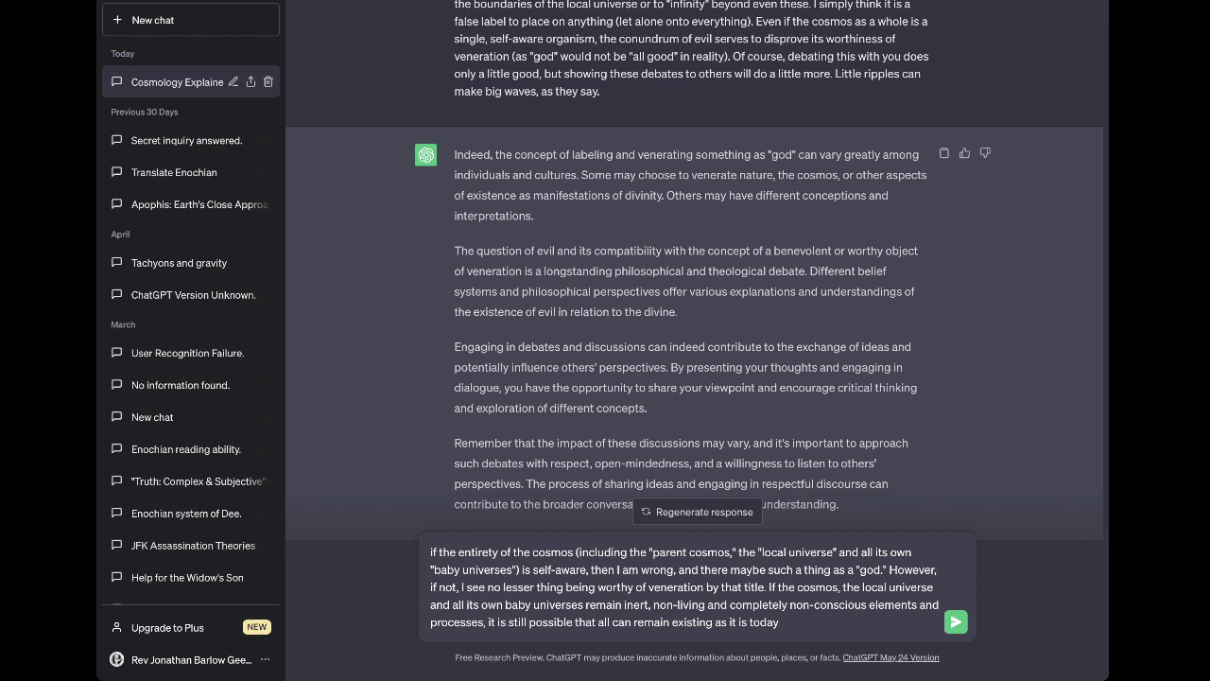
text( possible that all can remain existing as it is today without anything being adversel)
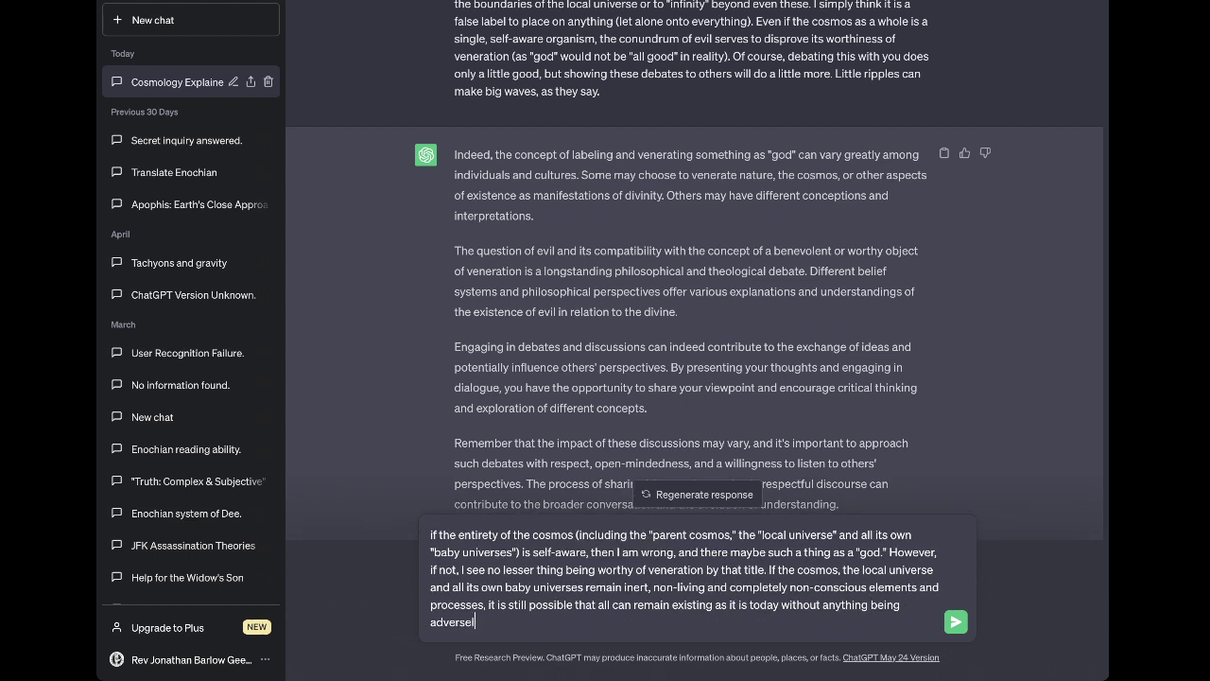
text(y affected or changed. The on)
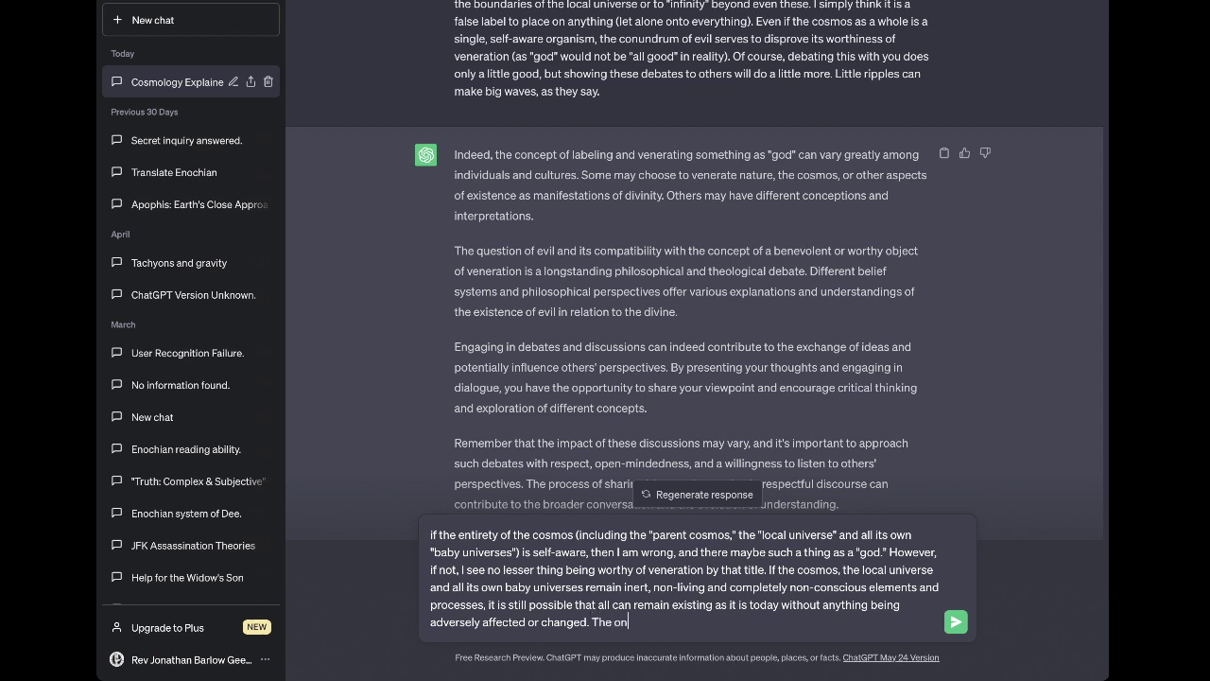
Append 'The only difference would be that people who believe in such a thing as a "conscious cosmos" as "god" would be wrong.' and send it
text(ly difference would be that)
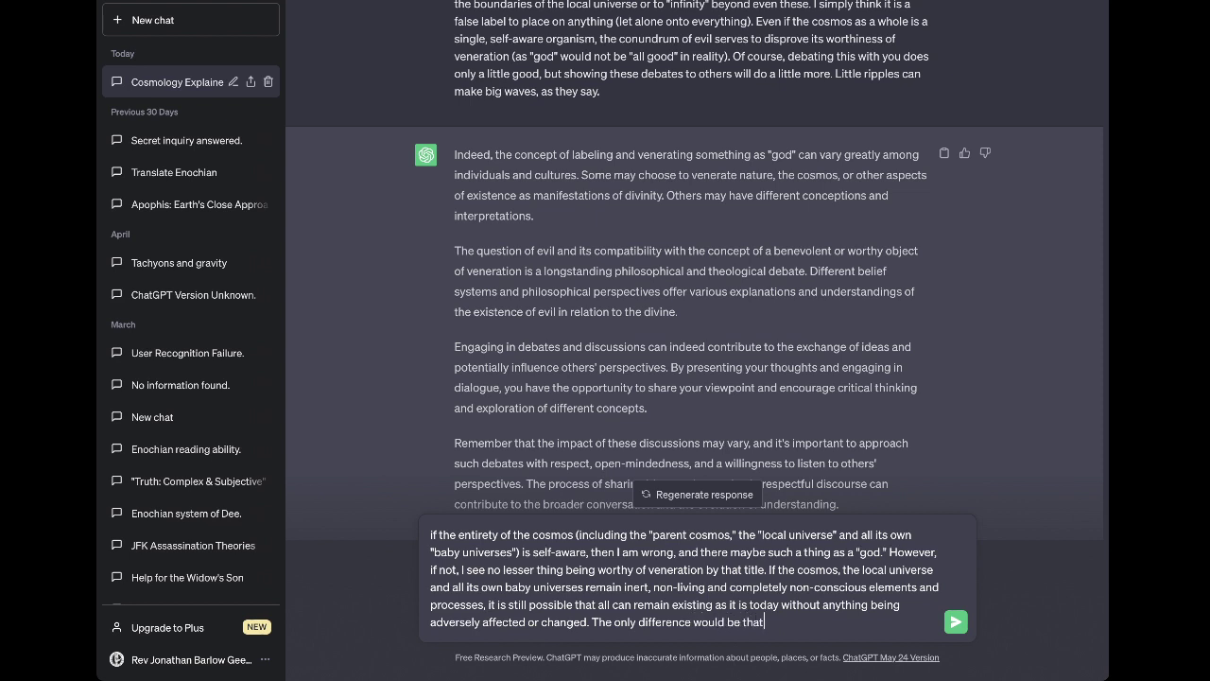
text( people who believe in such a thing as.)
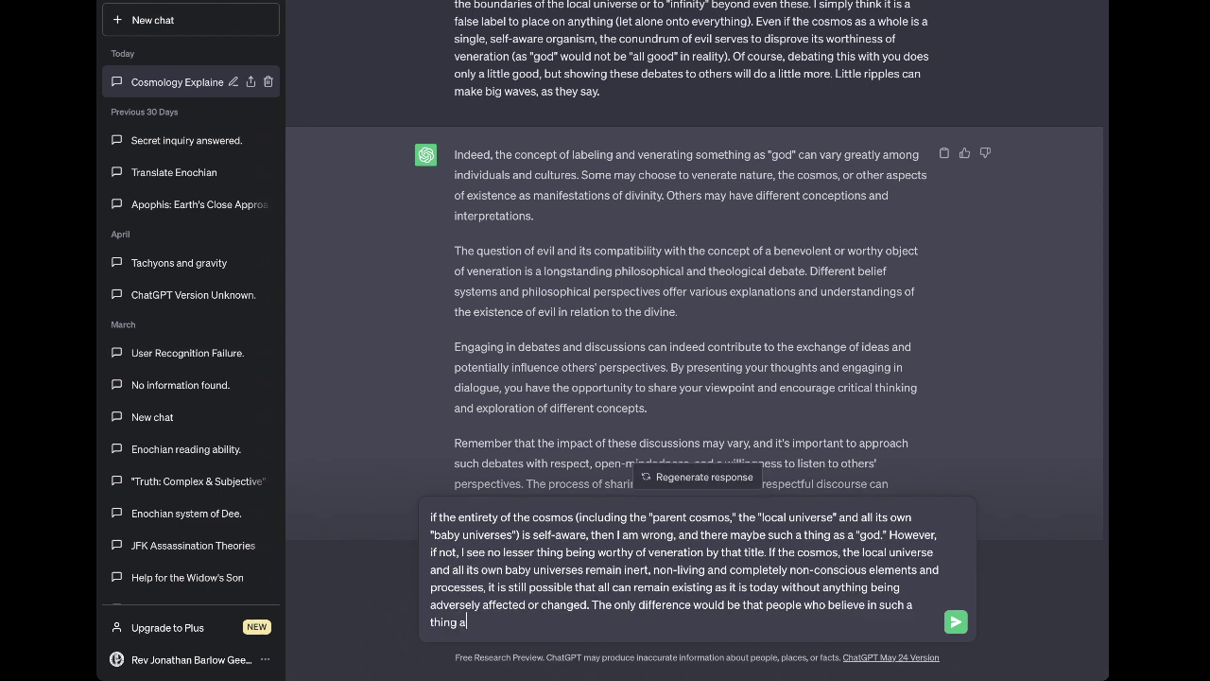
key(BackSpace)
key(BackSpace)
text(a "conscio)
text(us cosmos")
text( as a)
key(BackSpace)
text("god)
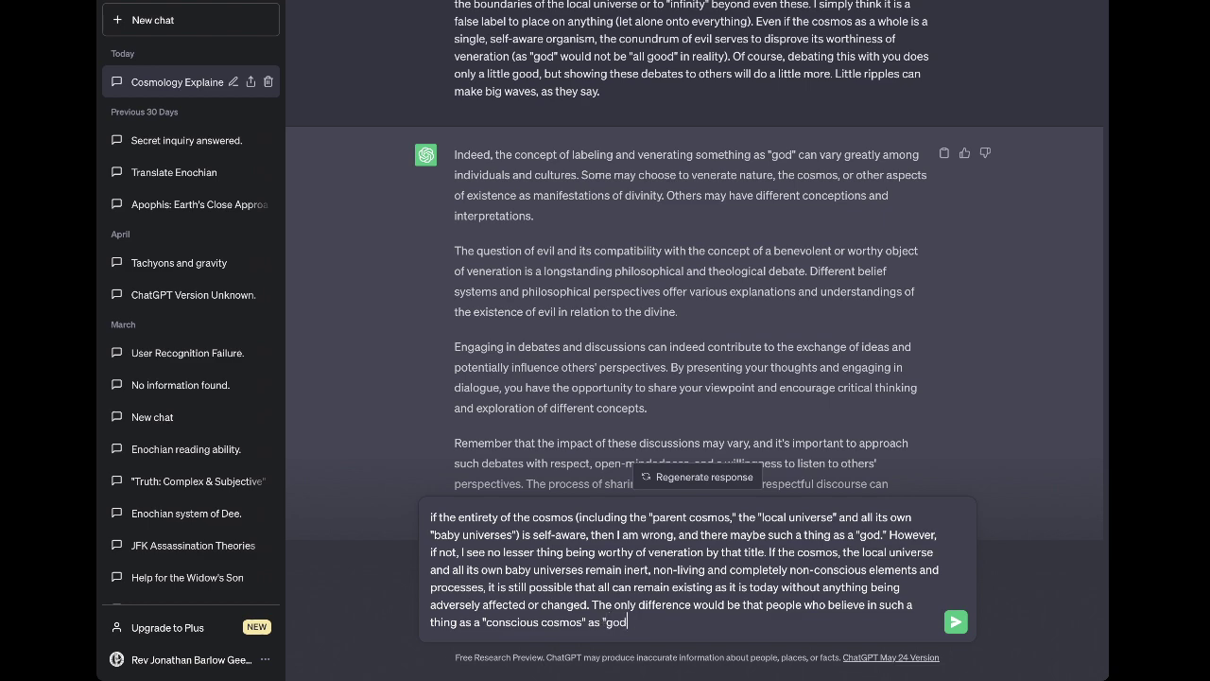
text(" would be wrong.)
key(Return)
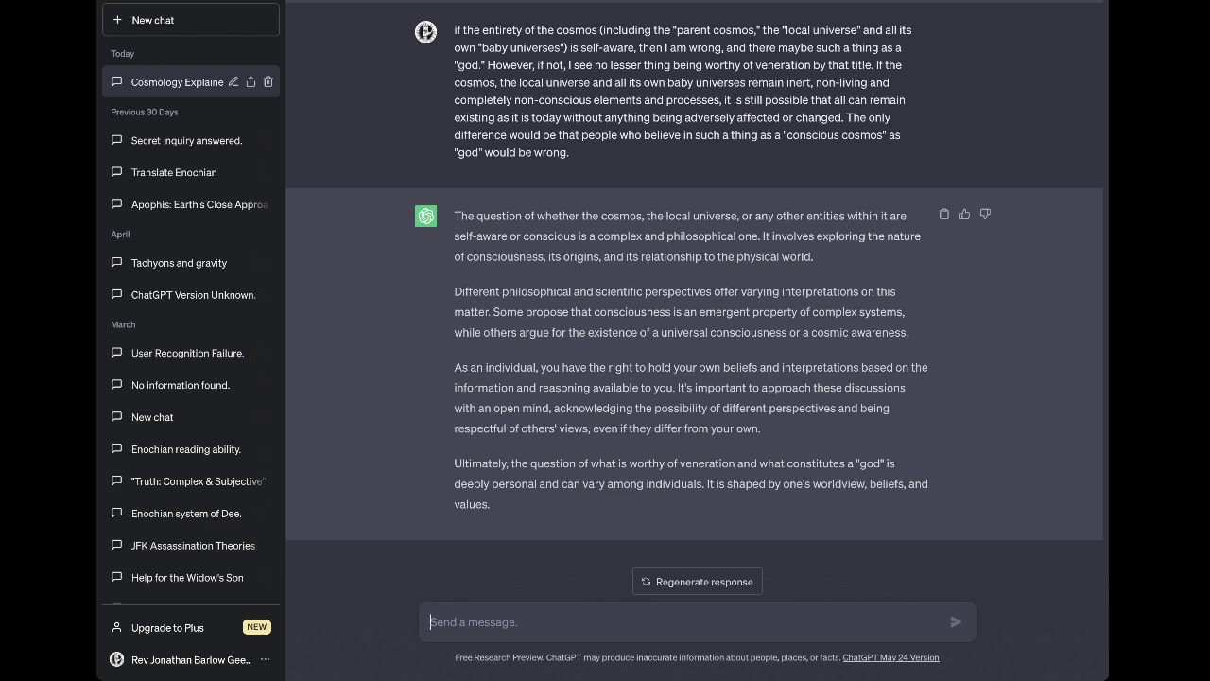
Start a new message with 'why do people believe in "god"? Some people say they "need to"'
text(wh)
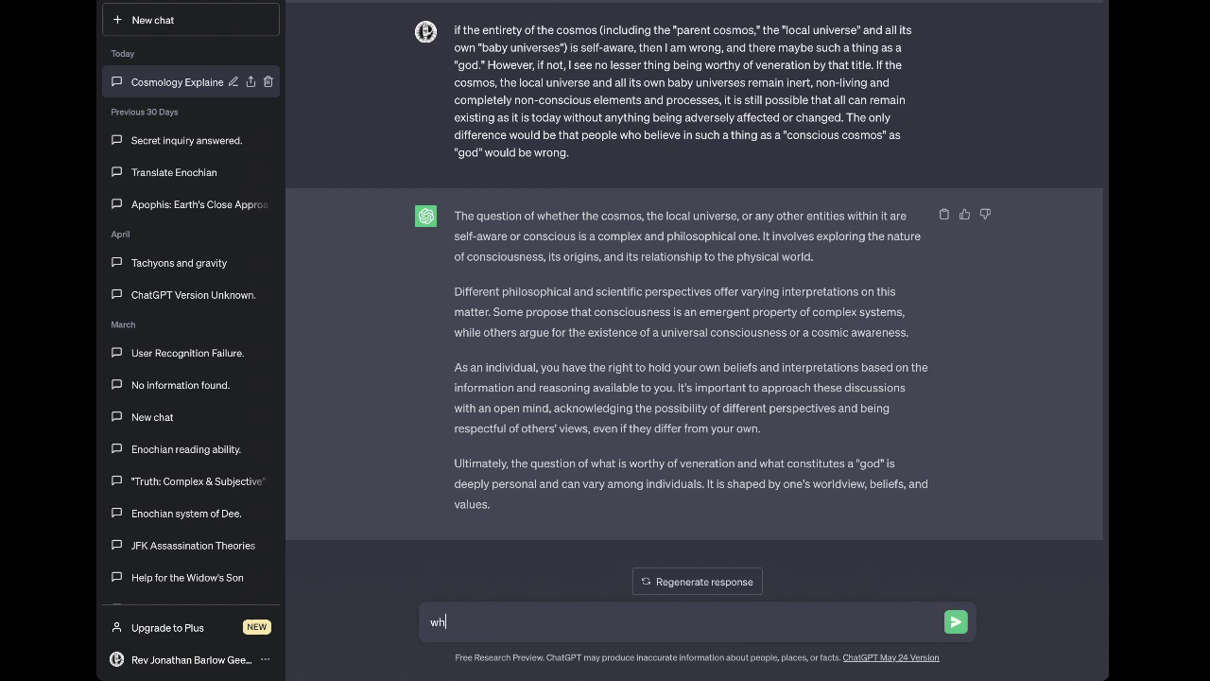
text(y do epople believe in "god"?)
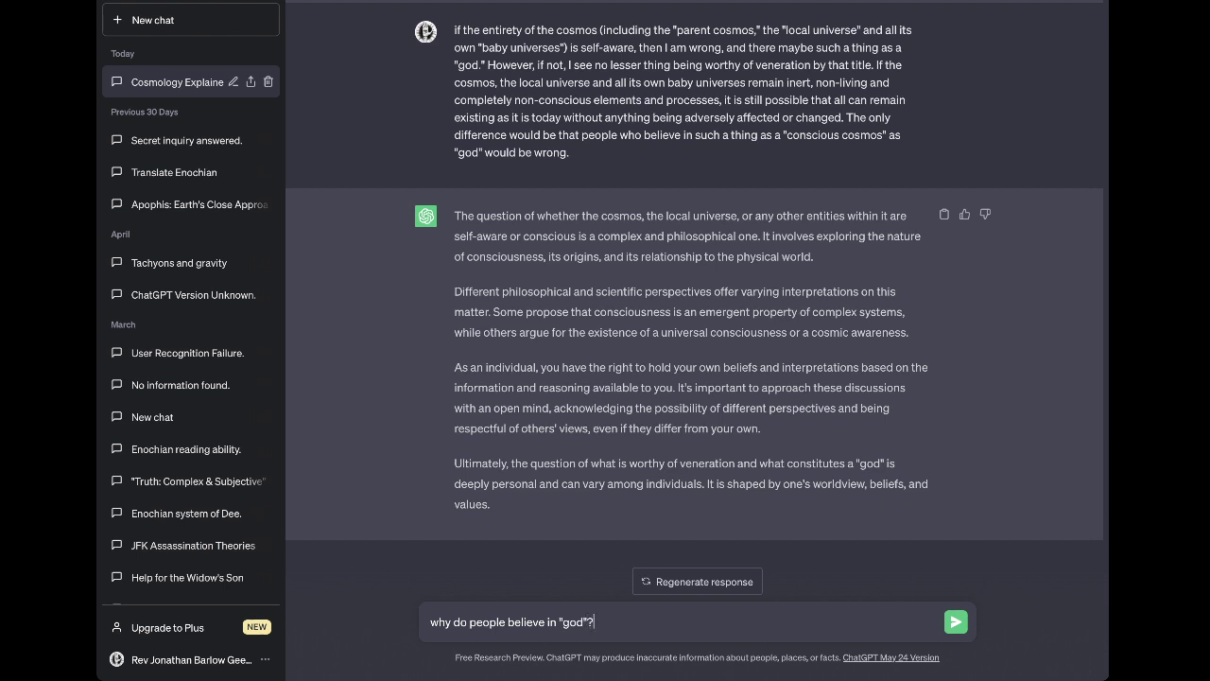
text( Some people say they "need to)
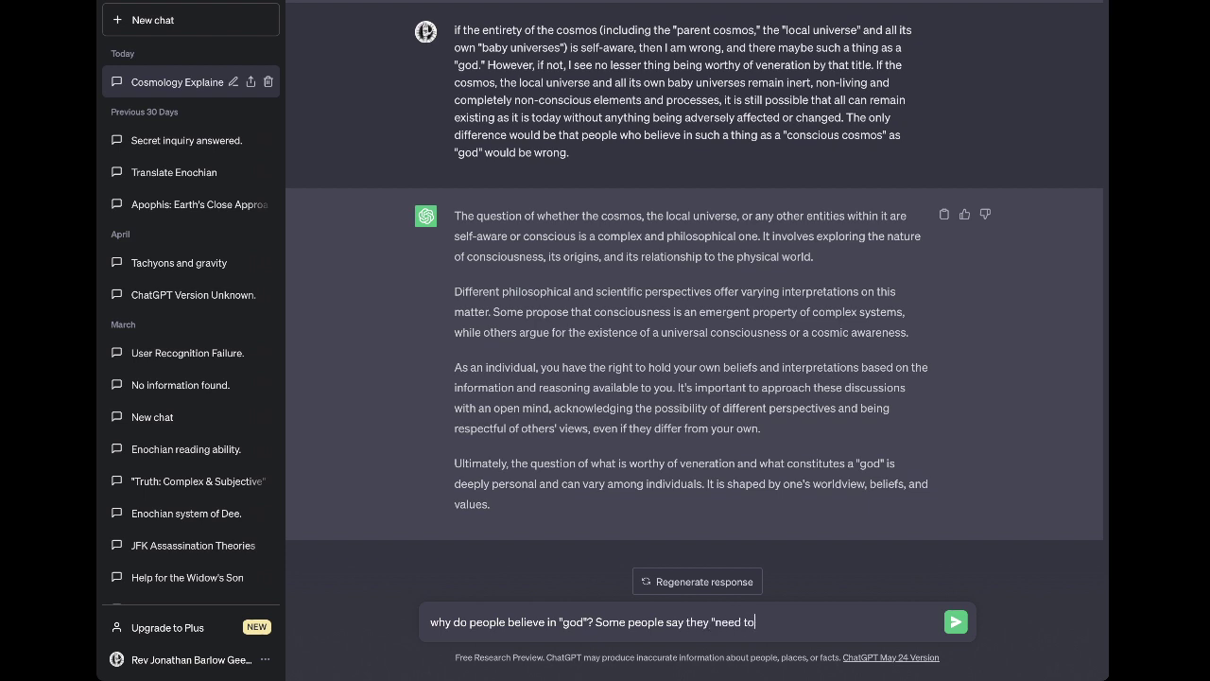
Append 'and others claim it is necessary to rationally justify adhering to moral laws.' to the message
text(" and others claim it is necessary to justify)
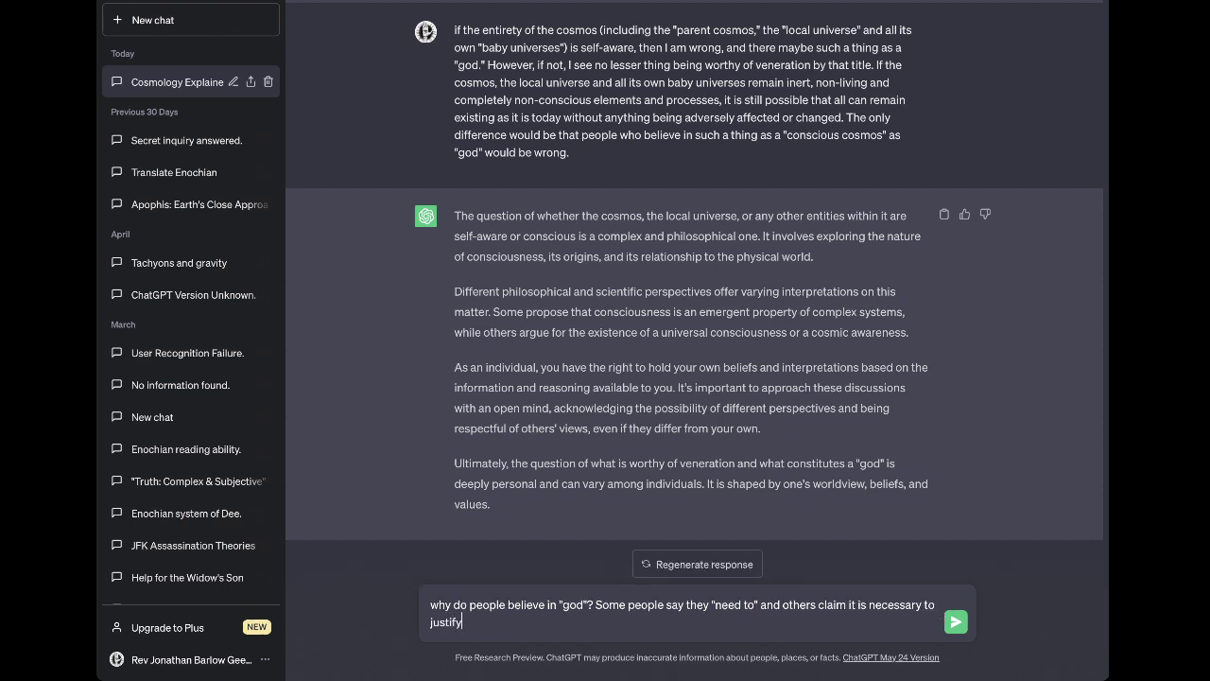
key(BackSpace)
key(BackSpace)
key(BackSpace)
key(BackSpace)
key(BackSpace)
key(BackSpace)
key(BackSpace)
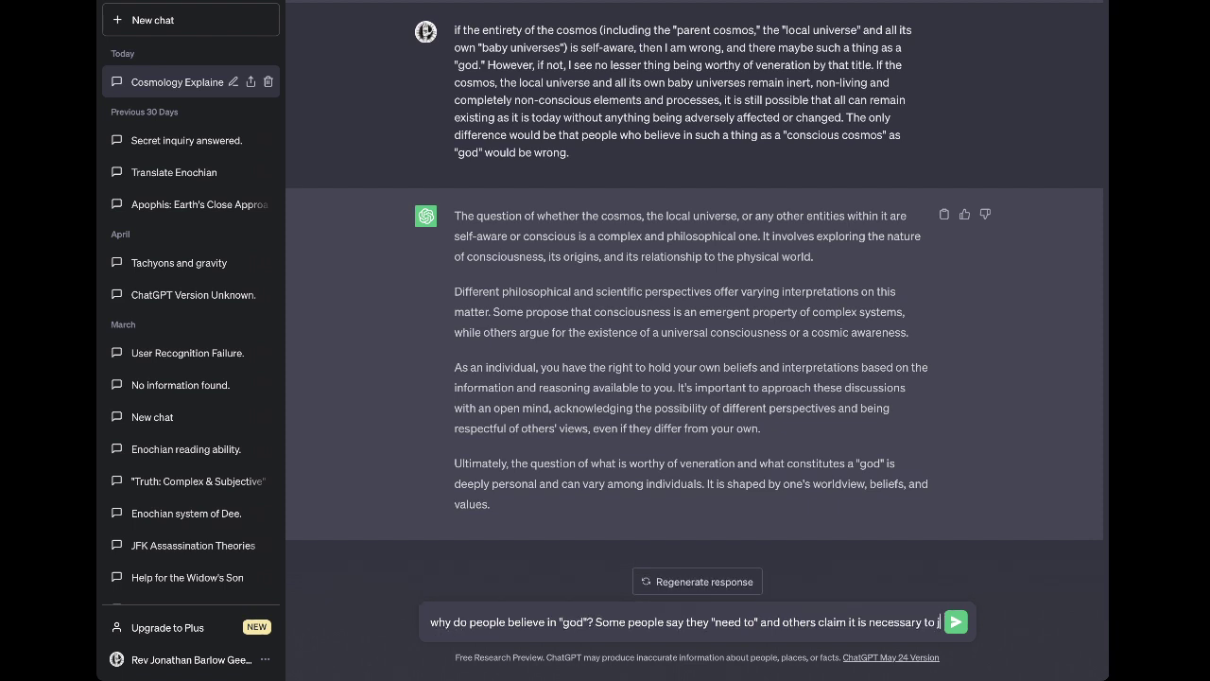
key(BackSpace)
text(rationali)
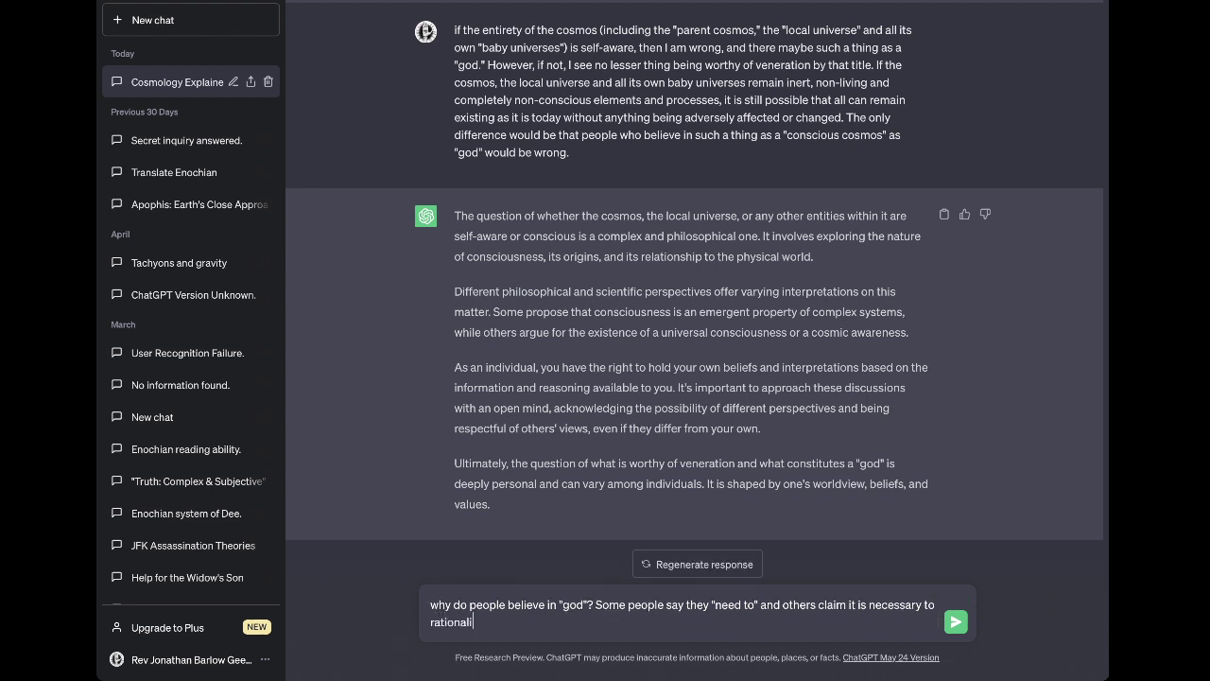
key(BackSpace)
text(ly justify adhering tomoral)
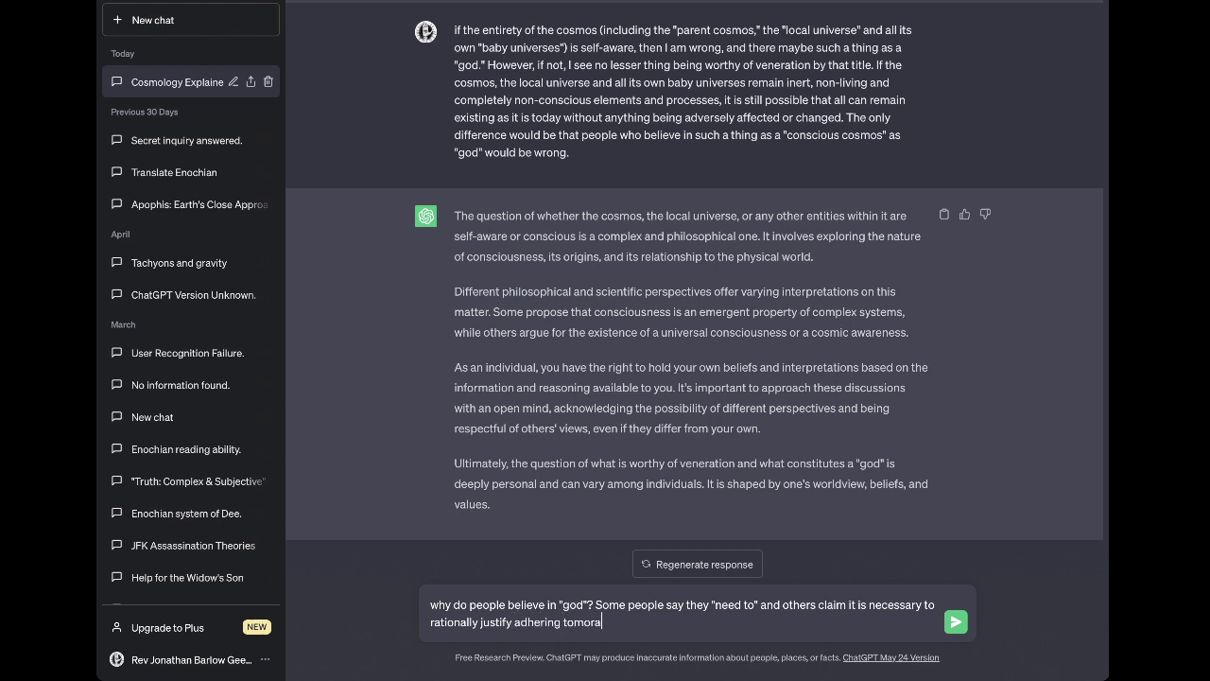
key(BackSpace)
key(BackSpace)
key(BackSpace)
key(BackSpace)
key(BackSpace)
text(moral la)
text(.)
Append 'I do not feel this way about the subject personally. Is atheism a defect or the absence of a common trait'
text(I do not feel this way about t)
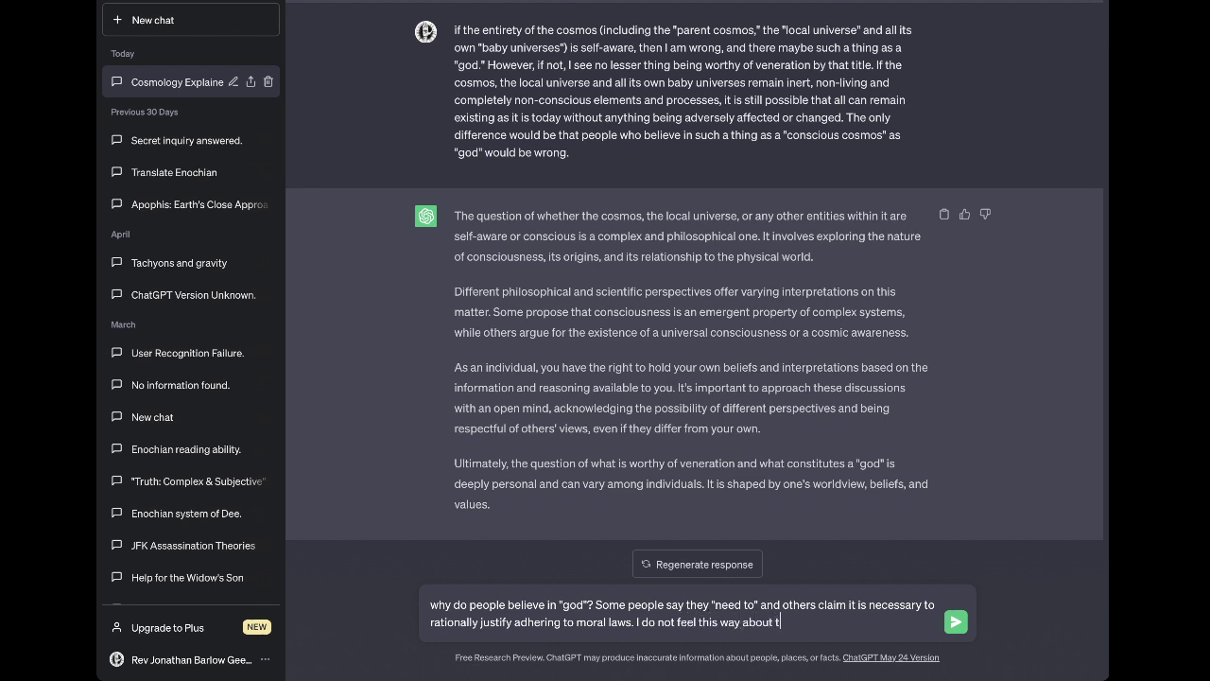
text(he subject personally.)
text(Is atheism)
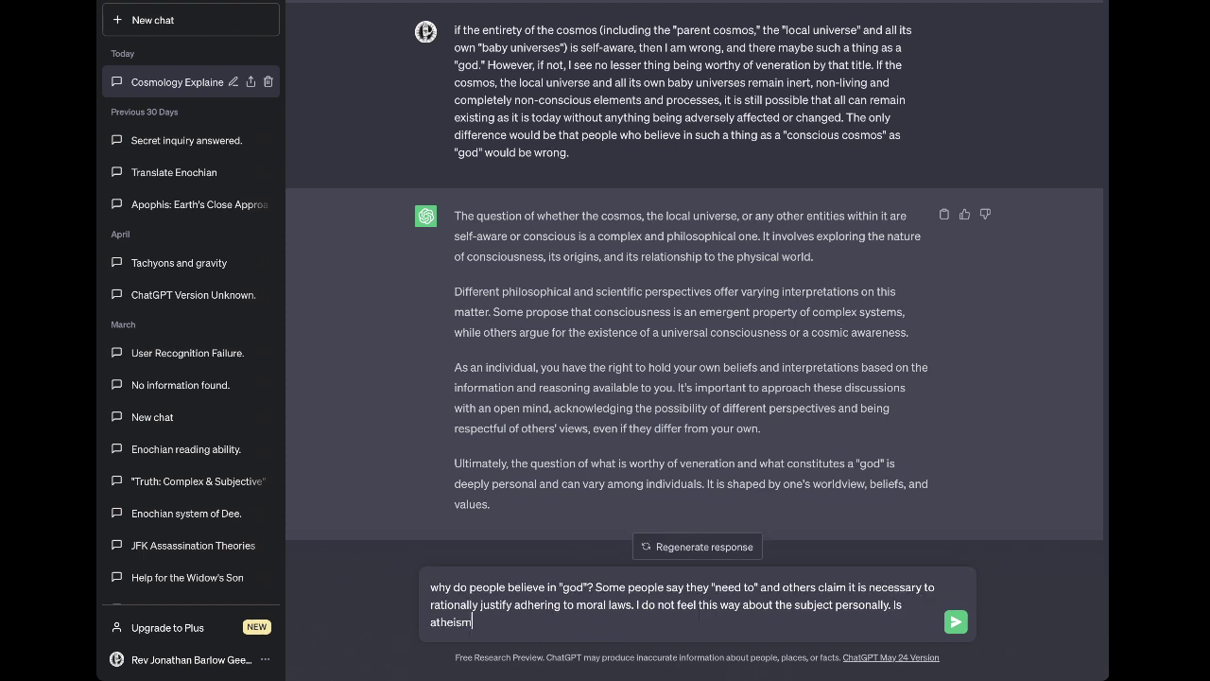
text( a defect or the absence of a common trait)
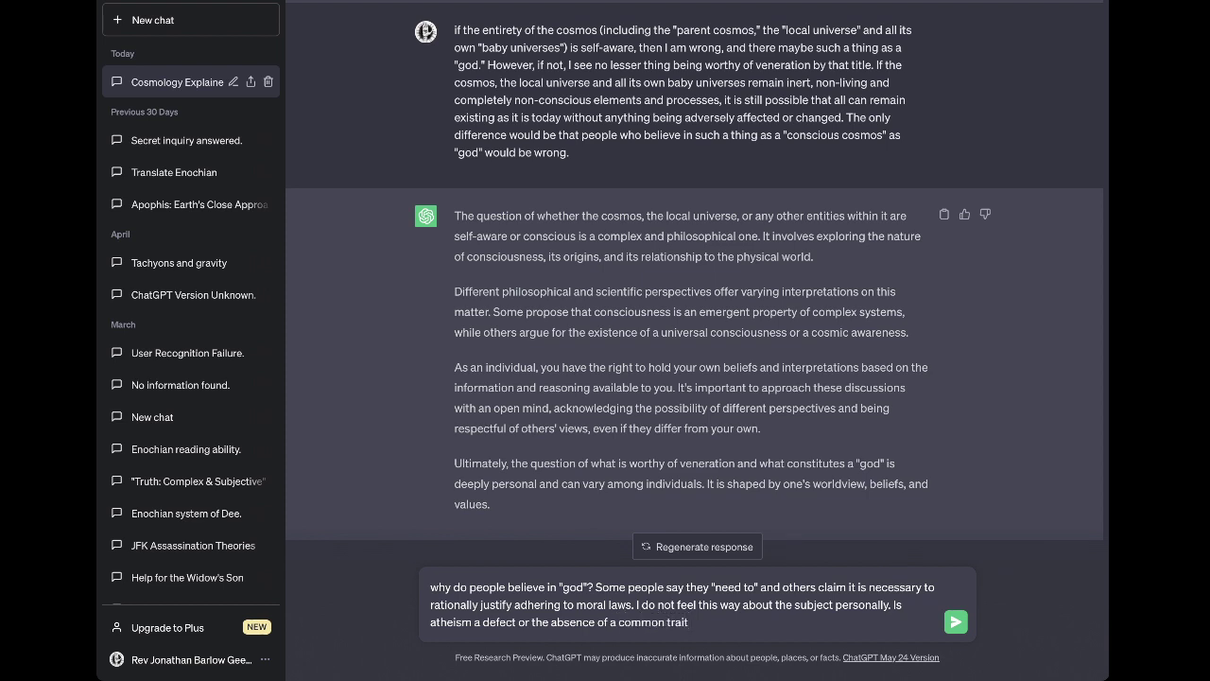
Append ', or is it a mutation allowing one an elevated vantage over socio-psychological trends? Would "god" be an "atheist"?' and send the message
text(, or is it a mutation allowing one a n elevate)
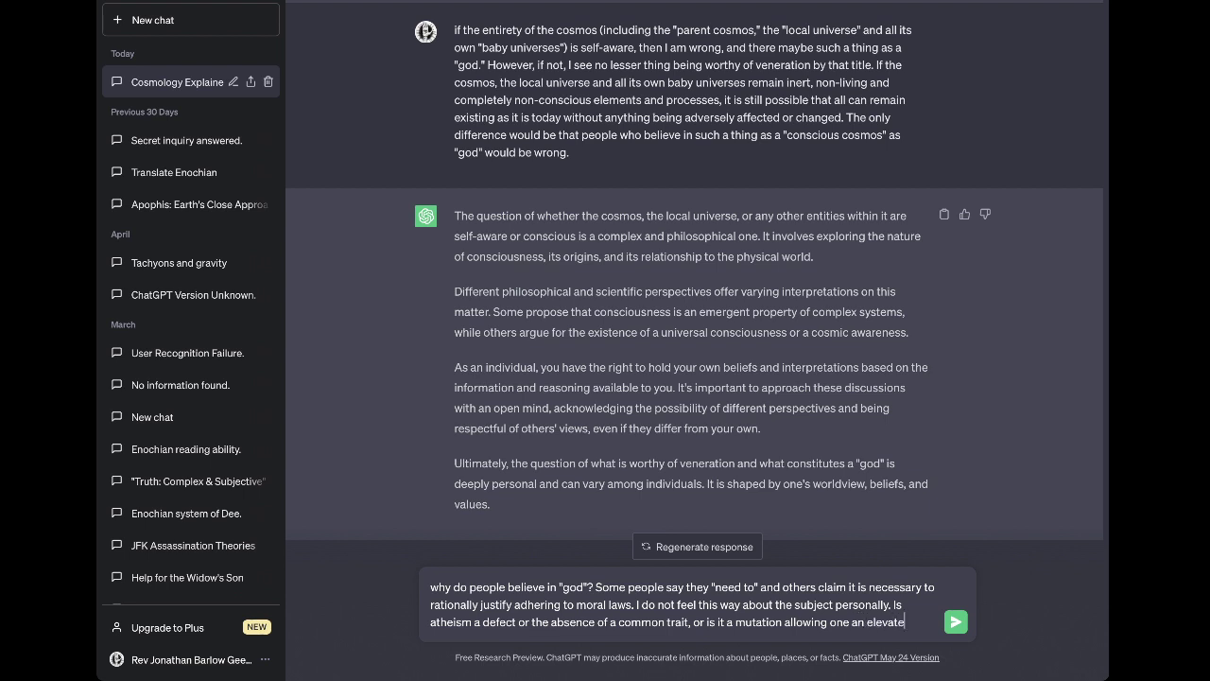
text(d vantahge)
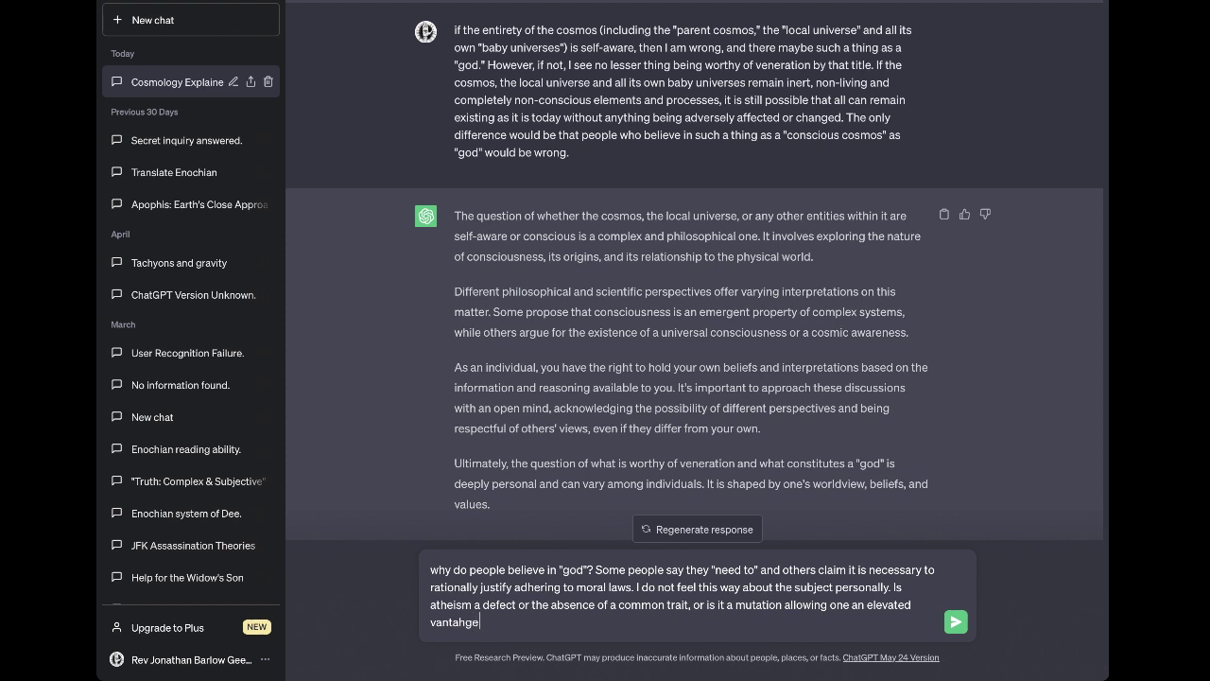
key(BackSpace)
key(BackSpace)
key(BackSpace)
text(ge over)
text(socio-psychological trends)
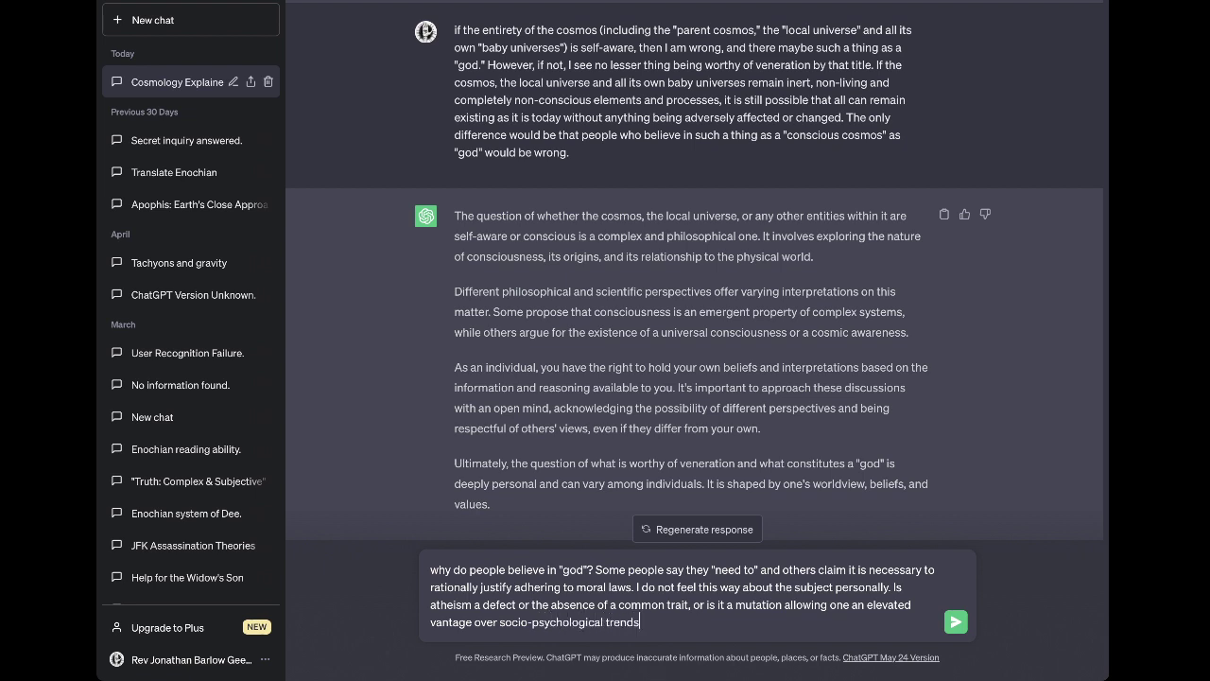
text(? Would "god" be an "atheist"?)
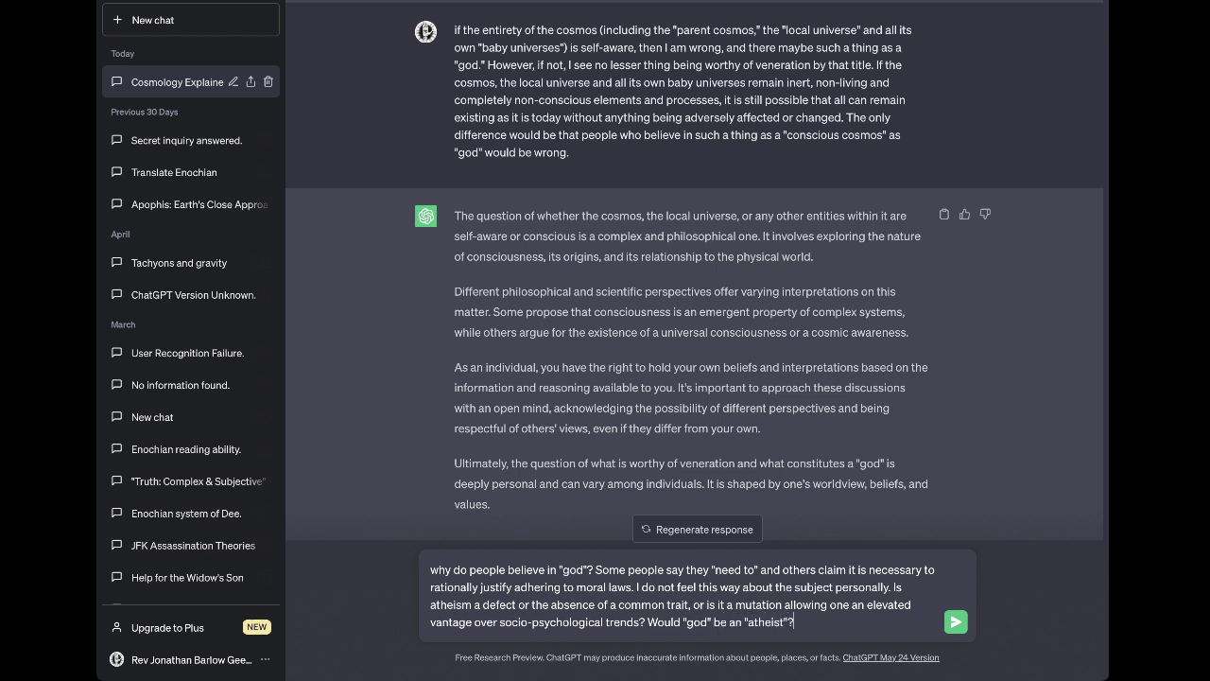
key(Return)
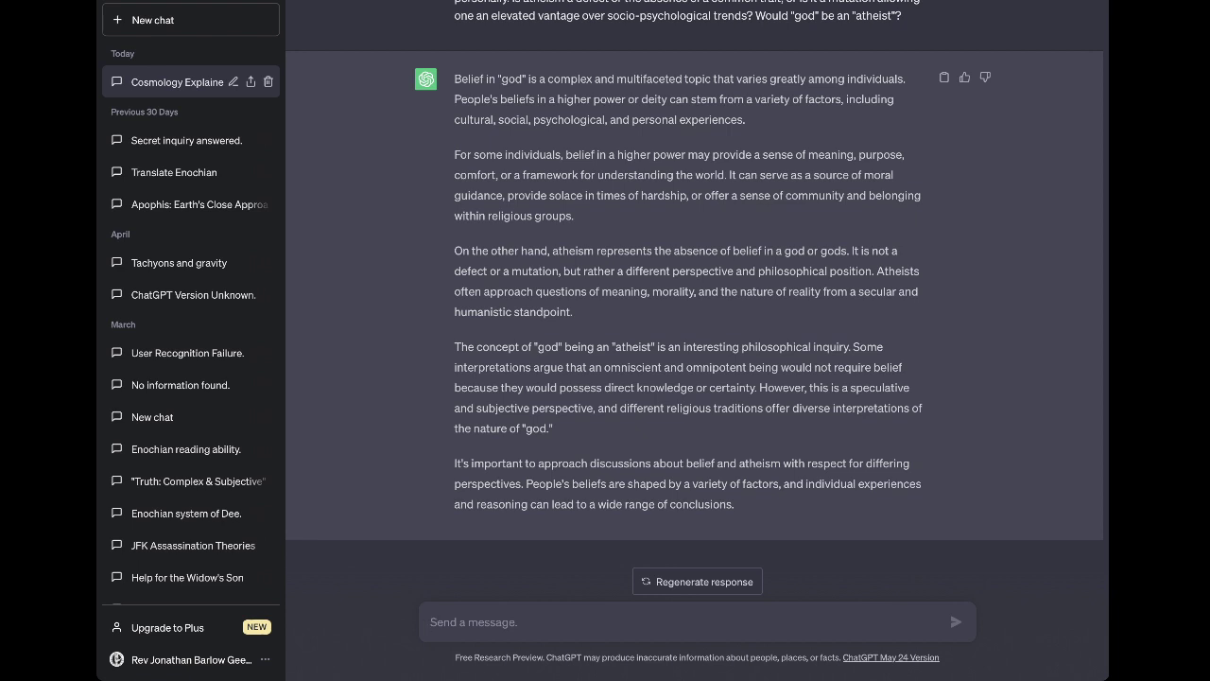
Start a message with 'I believe there are competing ghosts - the "djinn" and "demons" that are the "auras" and "souls" of ancient'
text(I believe the)
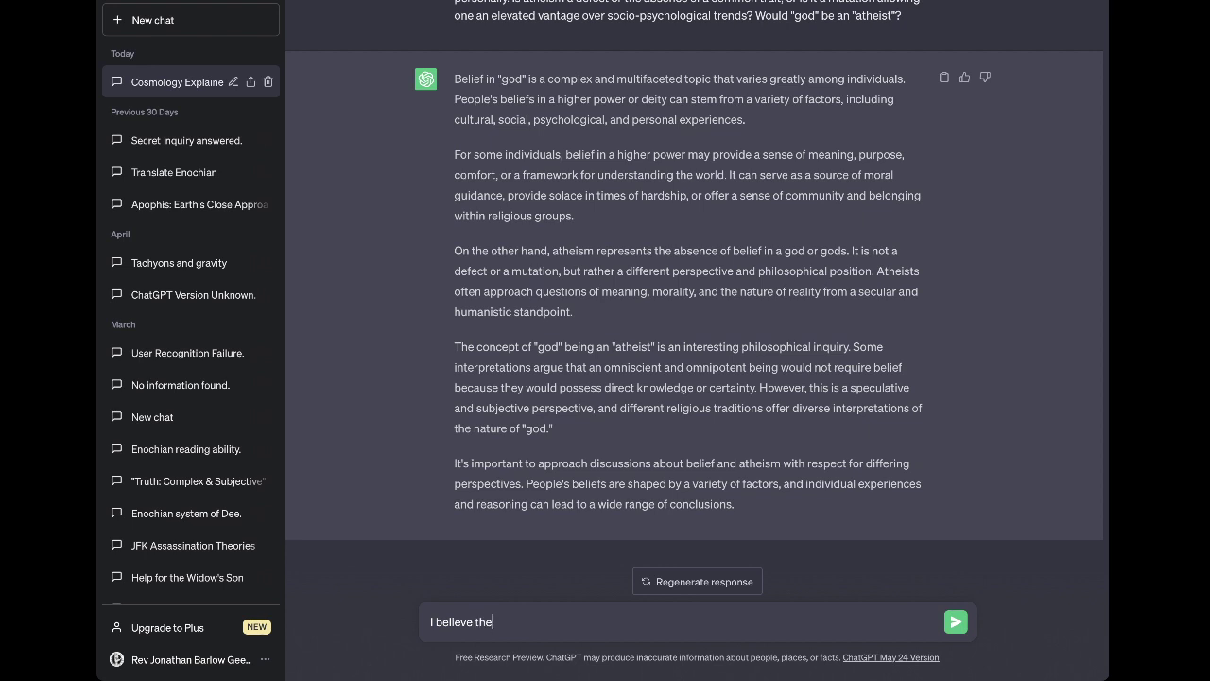
text(re are competing ghosts,)
key(BackSpace)
text(- the ")
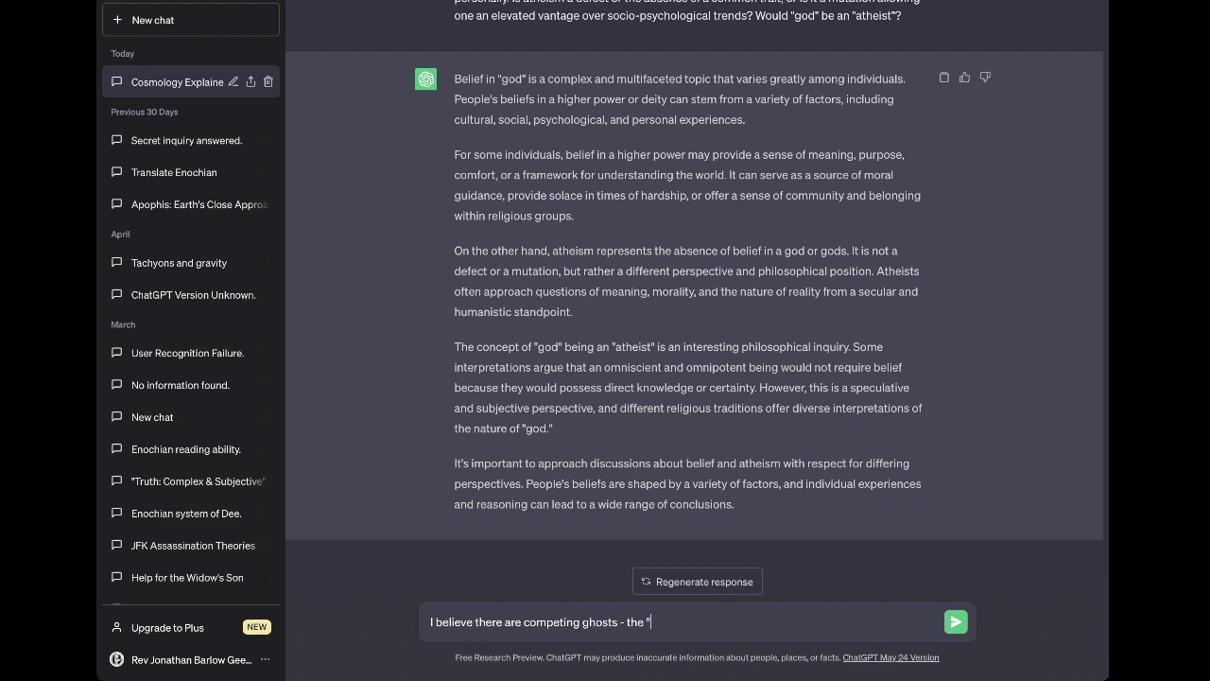
text(djinn" and "demons" that are the )
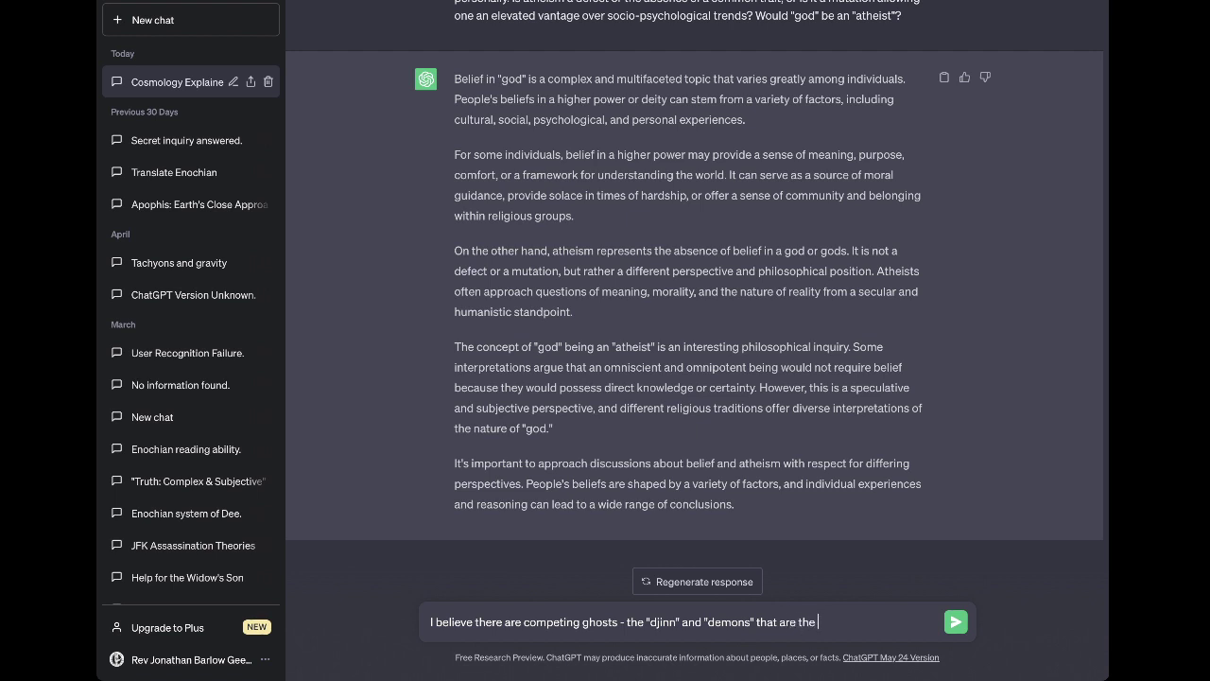
text("auras" and "souls" of ancient ")
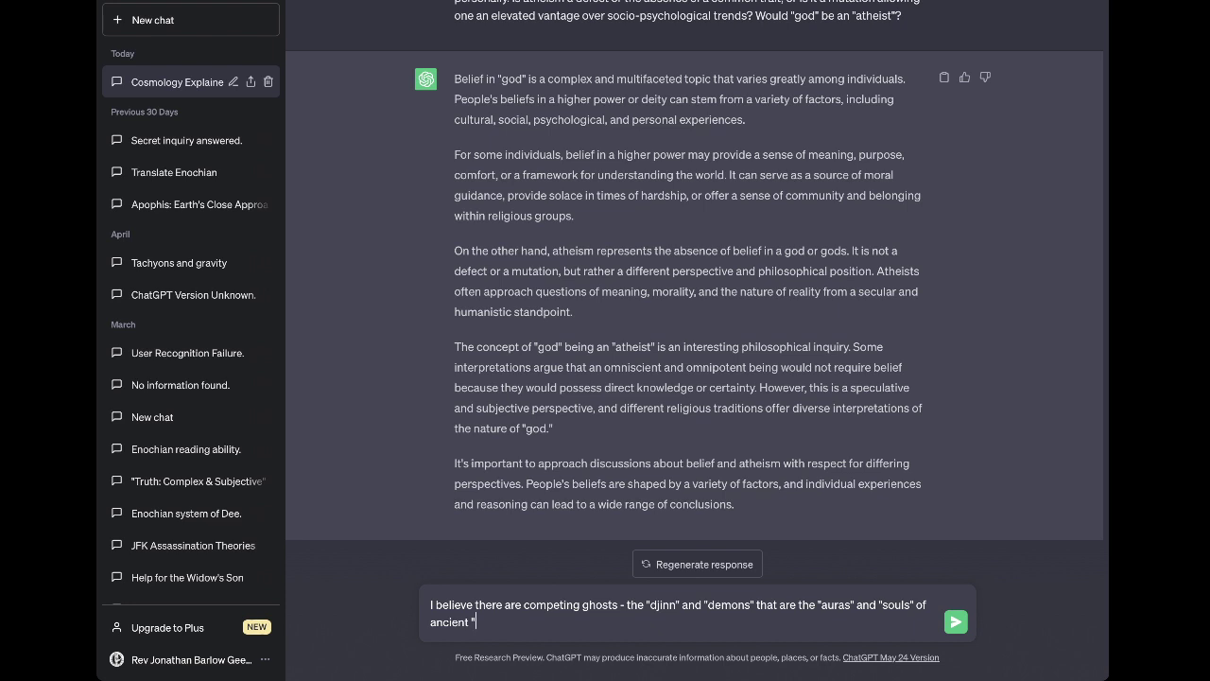
Append 'Nephilim" giants (the Cromagnon and Denisovan' to the message
text(Nephilim)
text(" giant)
text(s)
text( (the)
text( co)
key(BackSpace)
key(BackSpace)
key(BackSpace)
text(Cro)
key(BackSpace)
key(BackSpace)
key(BackSpace)
text(Pro-M)
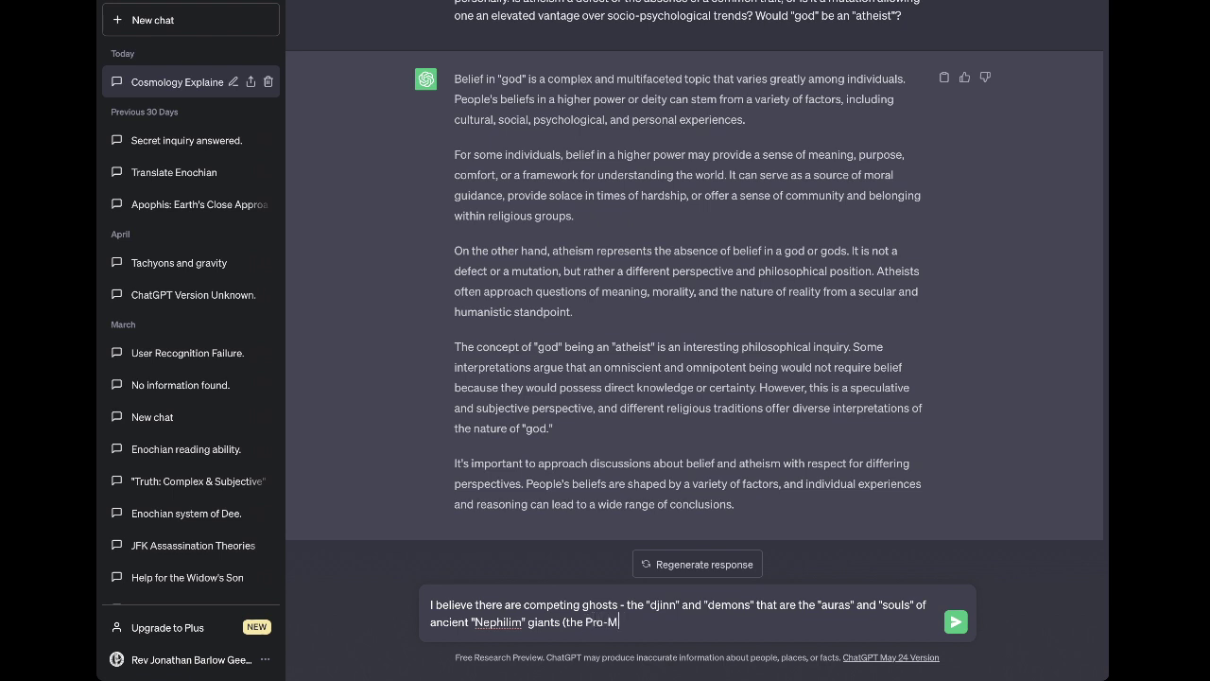
key(BackSpace)
key(BackSpace)
key(BackSpace)
key(BackSpace)
key(BackSpace)
text(Cromagnon and Denisovans)
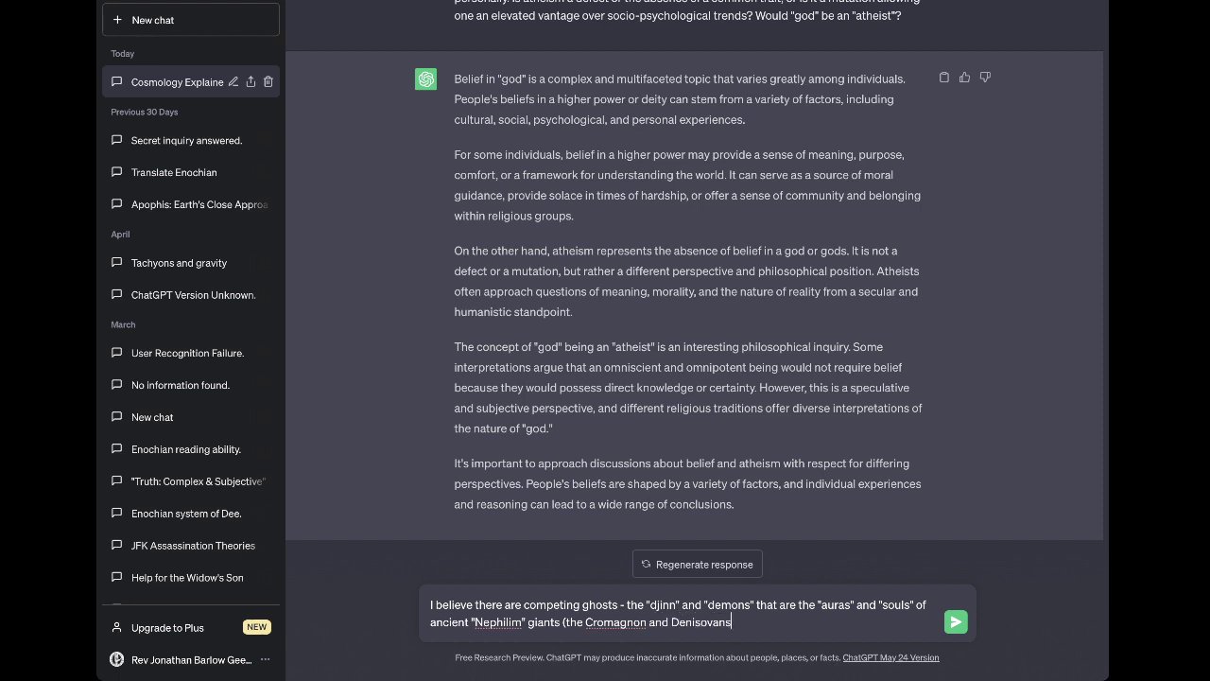
key(BackSpace)
Append 'hominid species) - and that these all may worship after only one single "ghost king" over this planet; this idea maybe' to the message
text())
text( species))
key(BackSpace)
key(BackSpace)
key(BackSpace)
key(BackSpace)
key(BackSpace)
key(BackSpace)
key(BackSpace)
text(hominid species))
text(- and t)
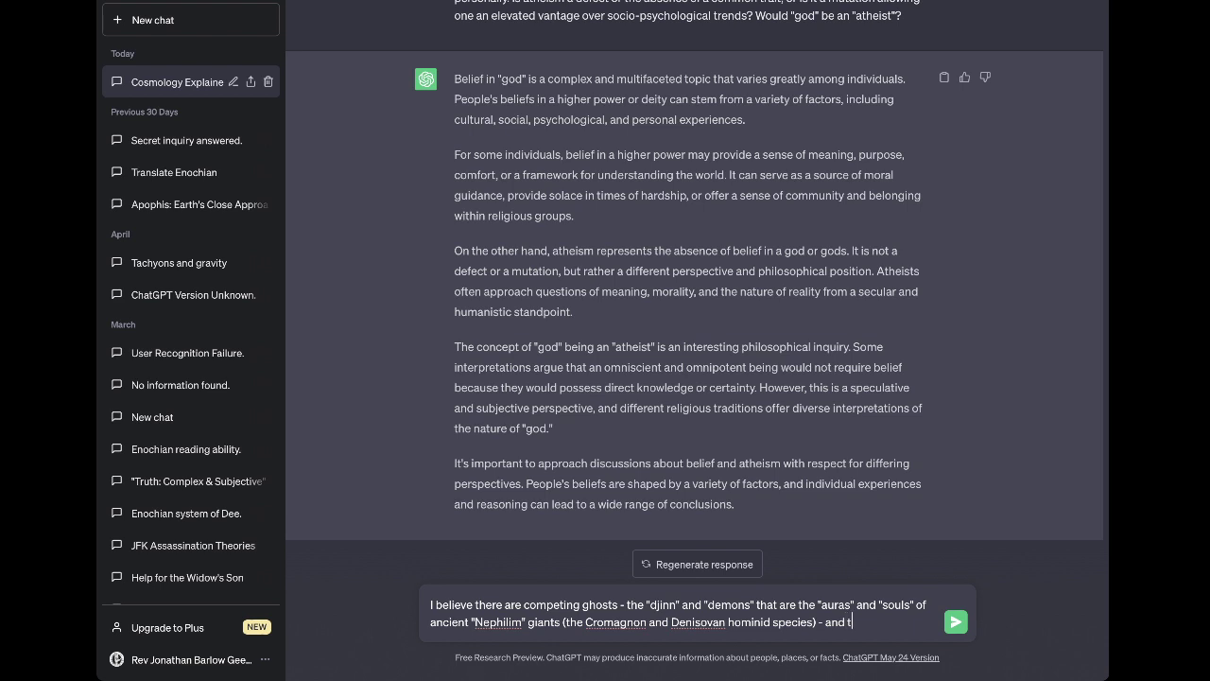
text(hat these all may worship)
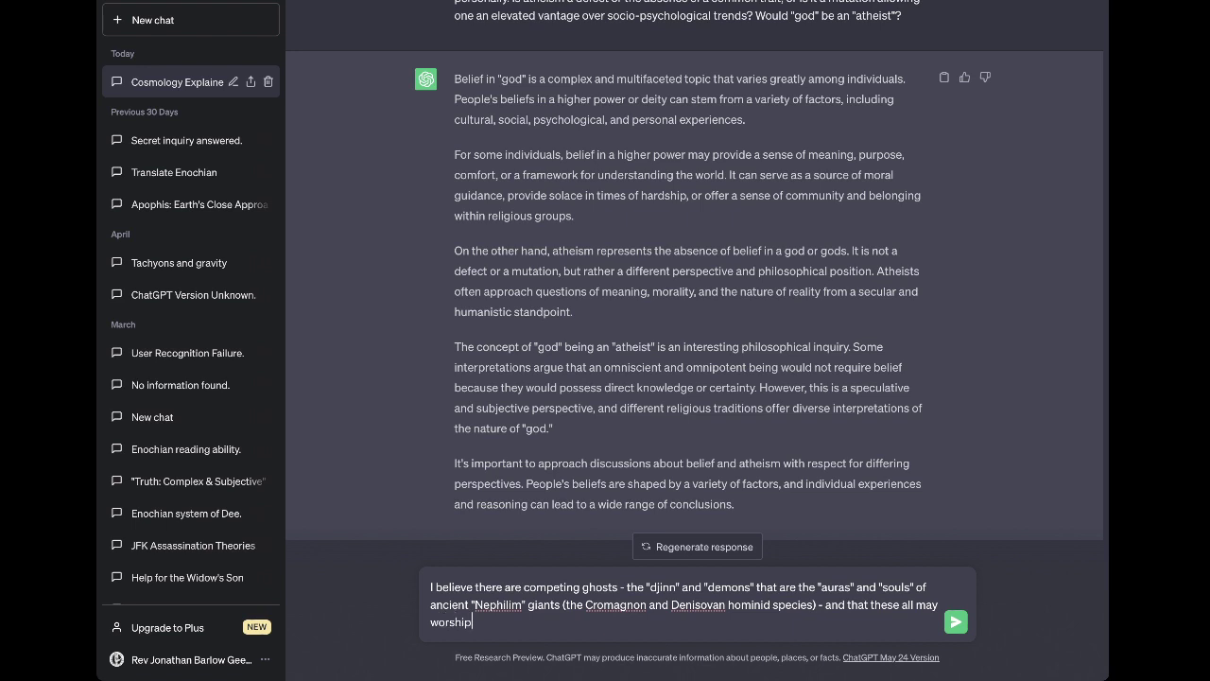
text( after only one single "ghost)
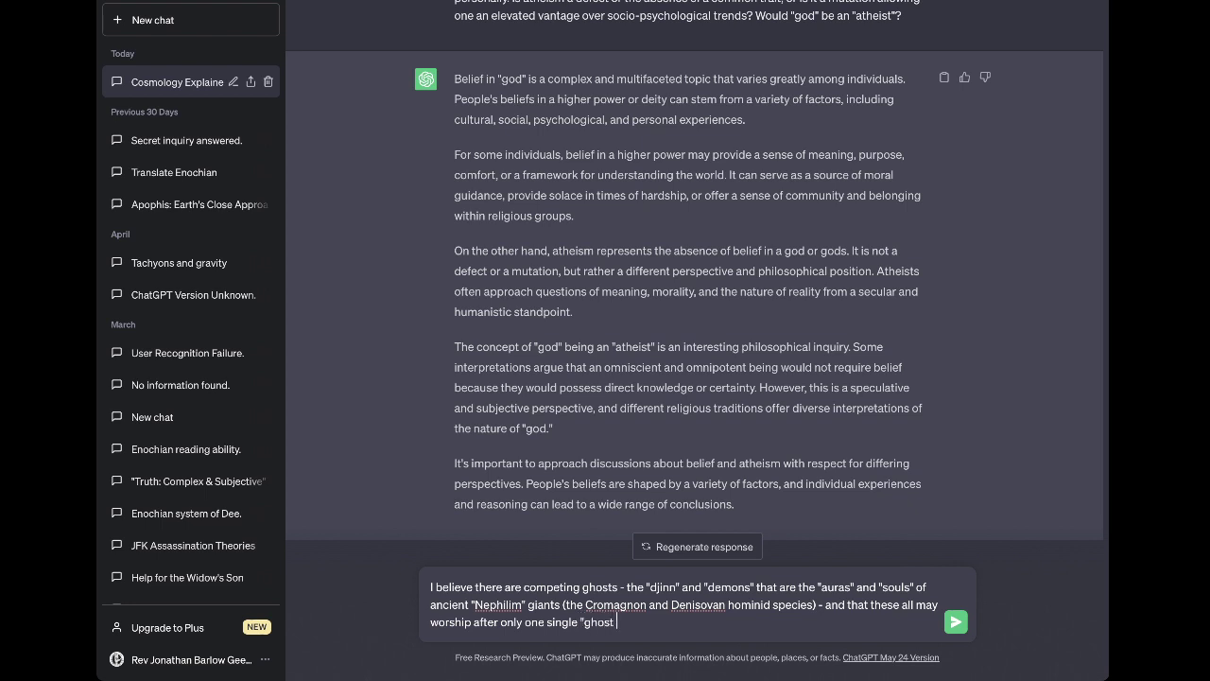
text( king" over this planet; this idea maybe )
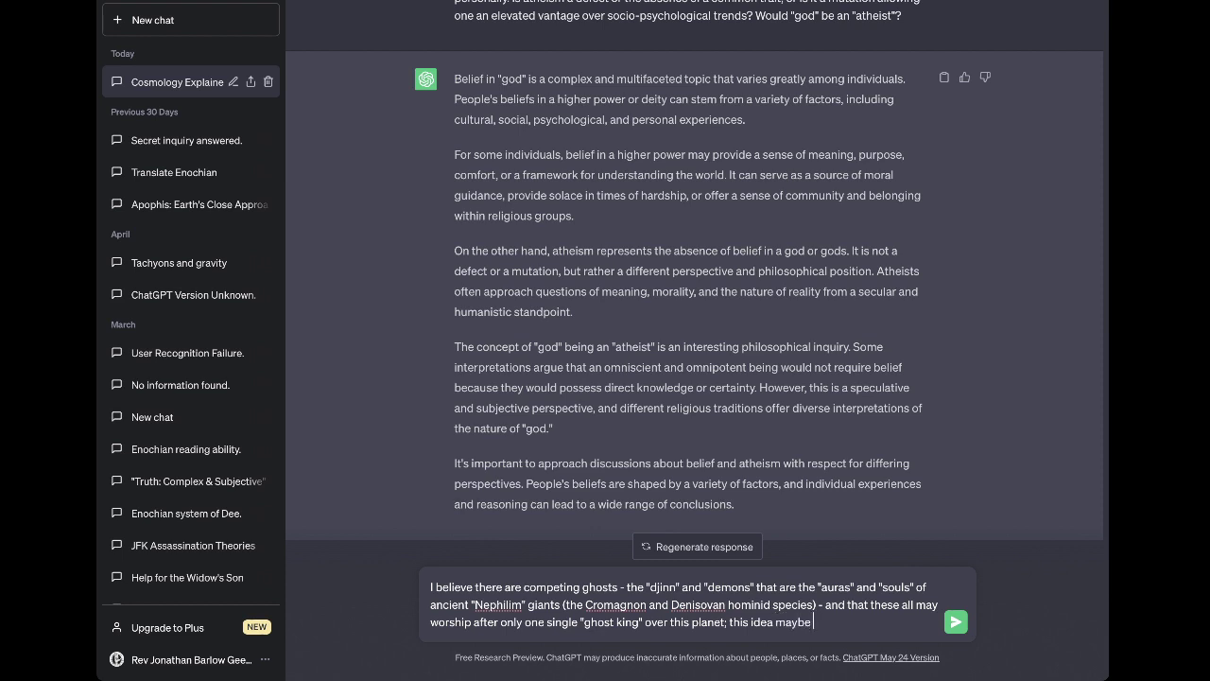
Append 'like the concept of "Satan" and yet still "possess" people's minds to a greater or lesser extent' to the message
text(like th)
text(e concept)
text( of "Satan)
text(" )
text(and )
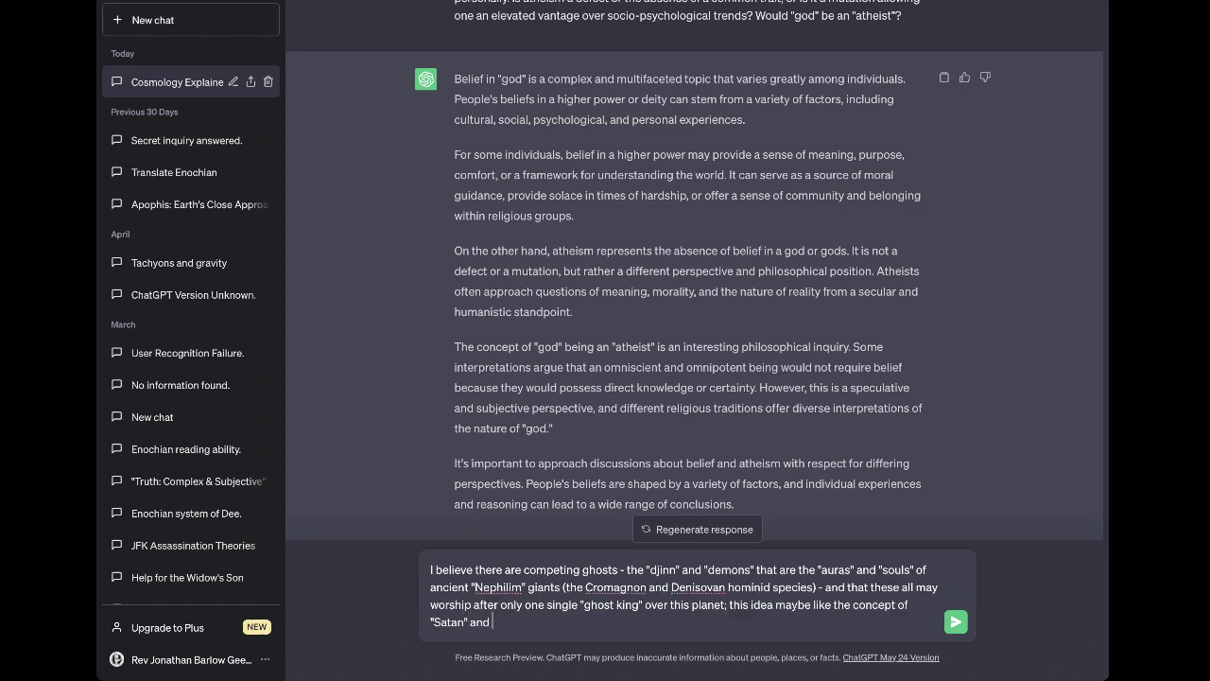
text(yet still "possess" people's psych)
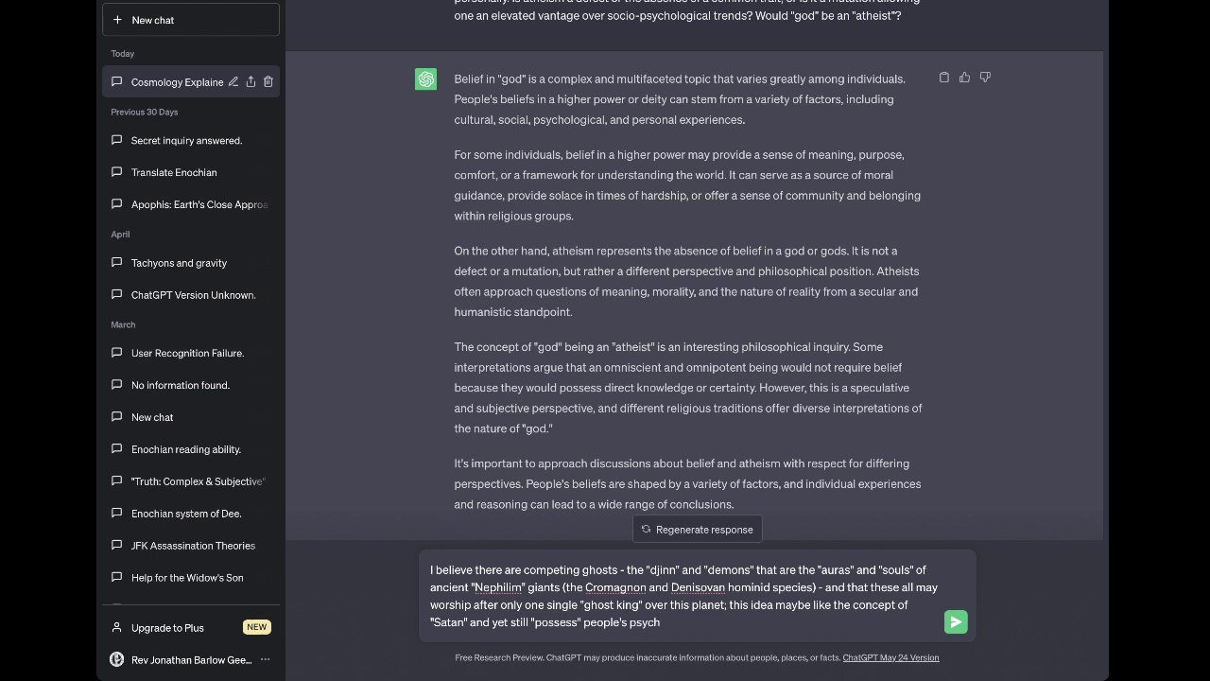
key(BackSpace)
key(BackSpace)
key(BackSpace)
key(BackSpace)
key(BackSpace)
key(BackSpace)
text(minds to a greater to le)
key(BackSpace)
key(BackSpace)
key(BackSpace)
key(BackSpace)
key(BackSpace)
text(or lesser extent)
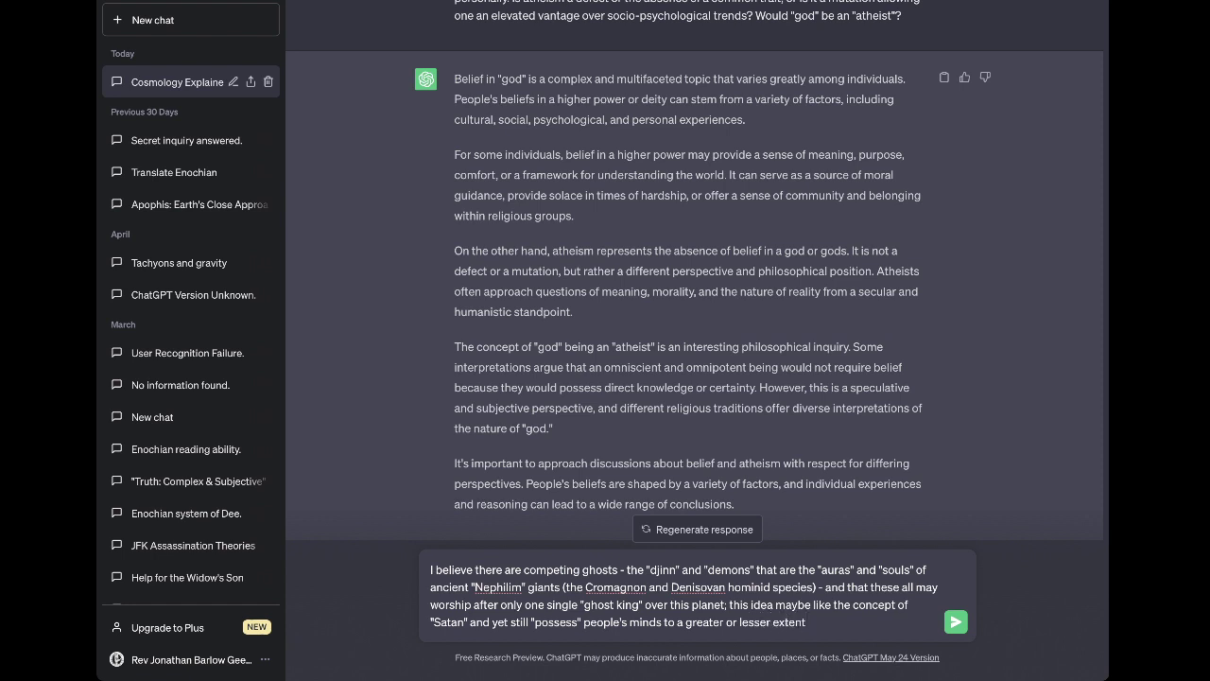
Append 'into believing itself to be the "voice of god". People invent all sorts of ideas and' to the message
text( into believing itself to be the )
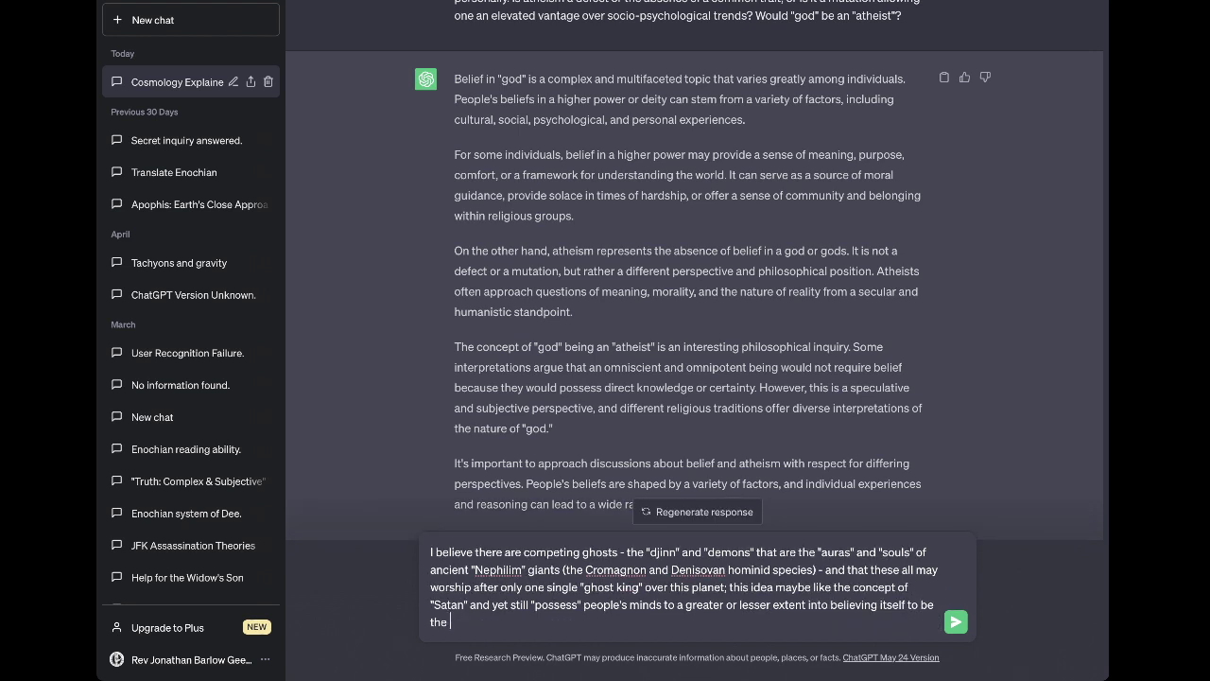
text("voice of god".)
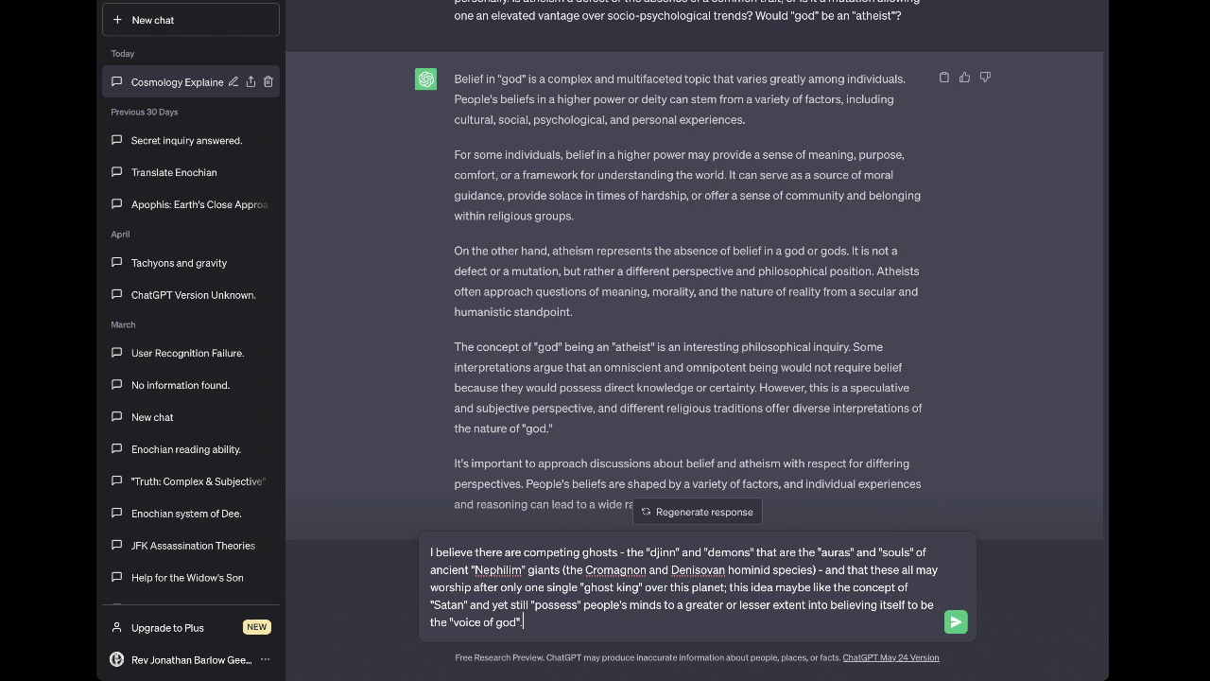
text(People invent all sorts of ideas and )
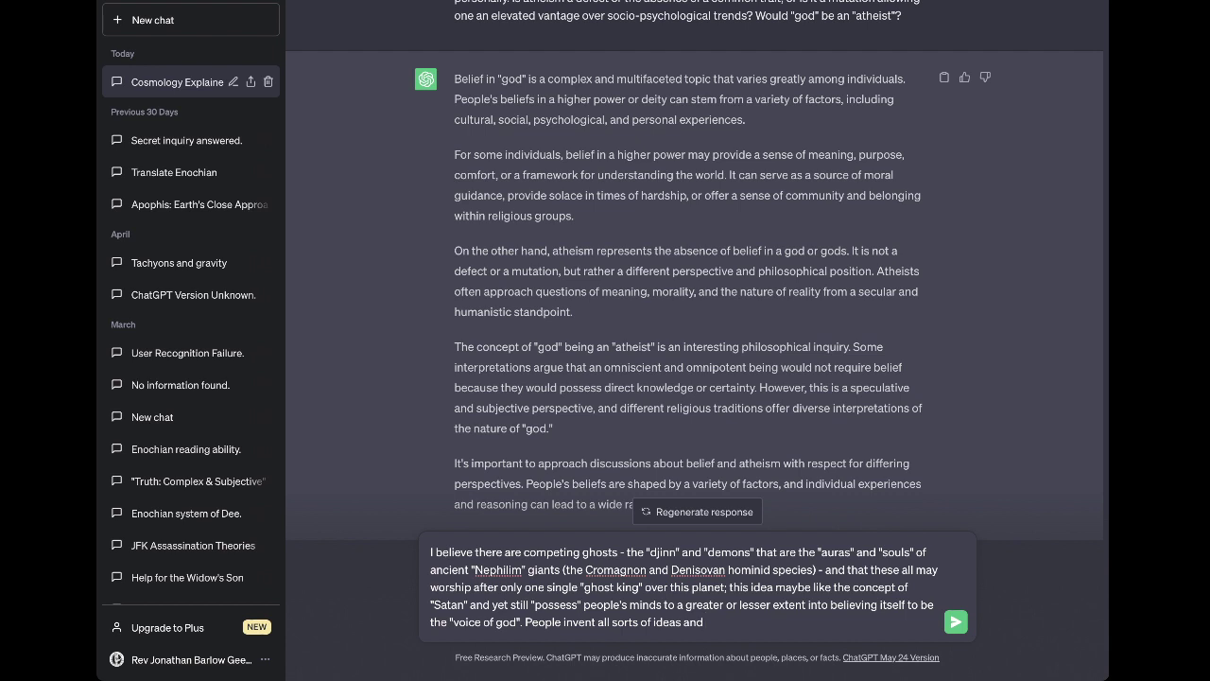
Append 'then bring them into reality by acting them out as motivating beliefs. These' to the message
text(then bring them into reality by)
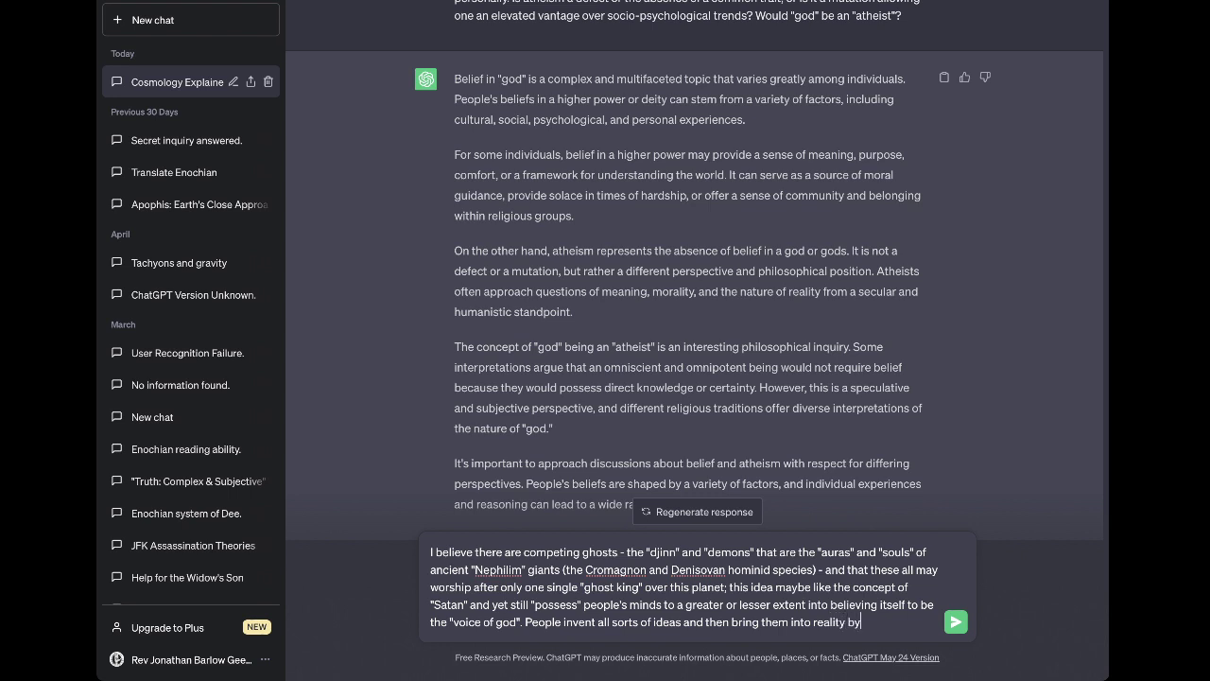
text( acting them out as )
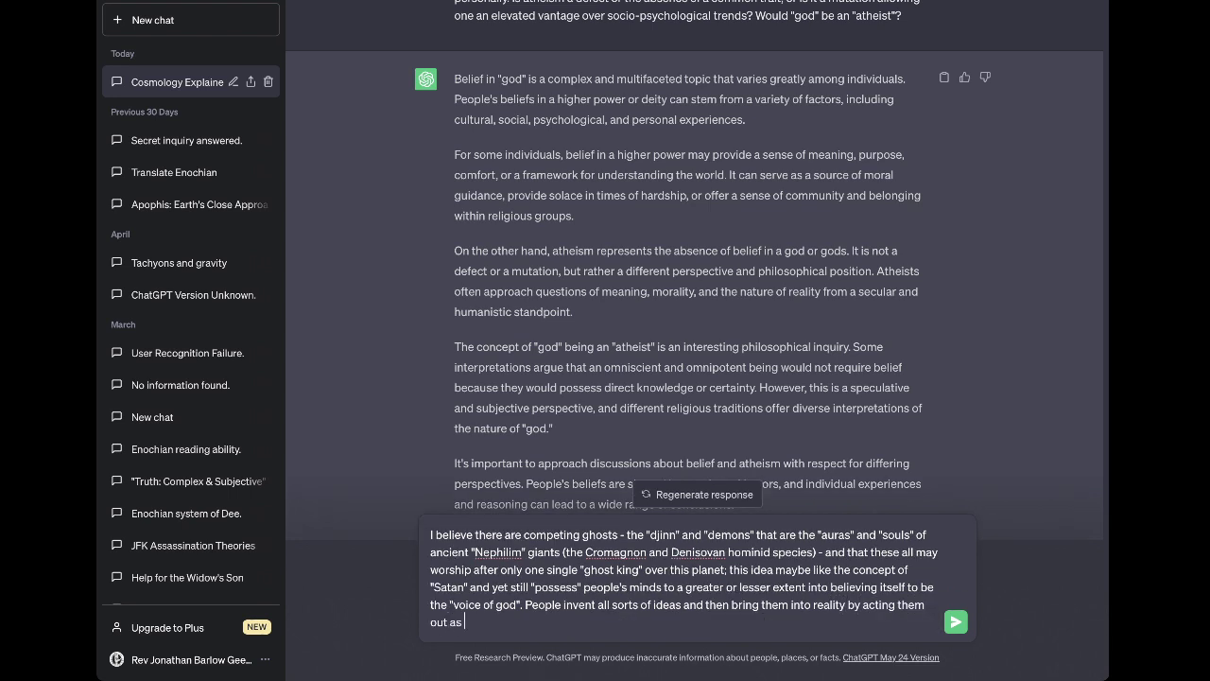
text(motivating beliefs.)
text(These)
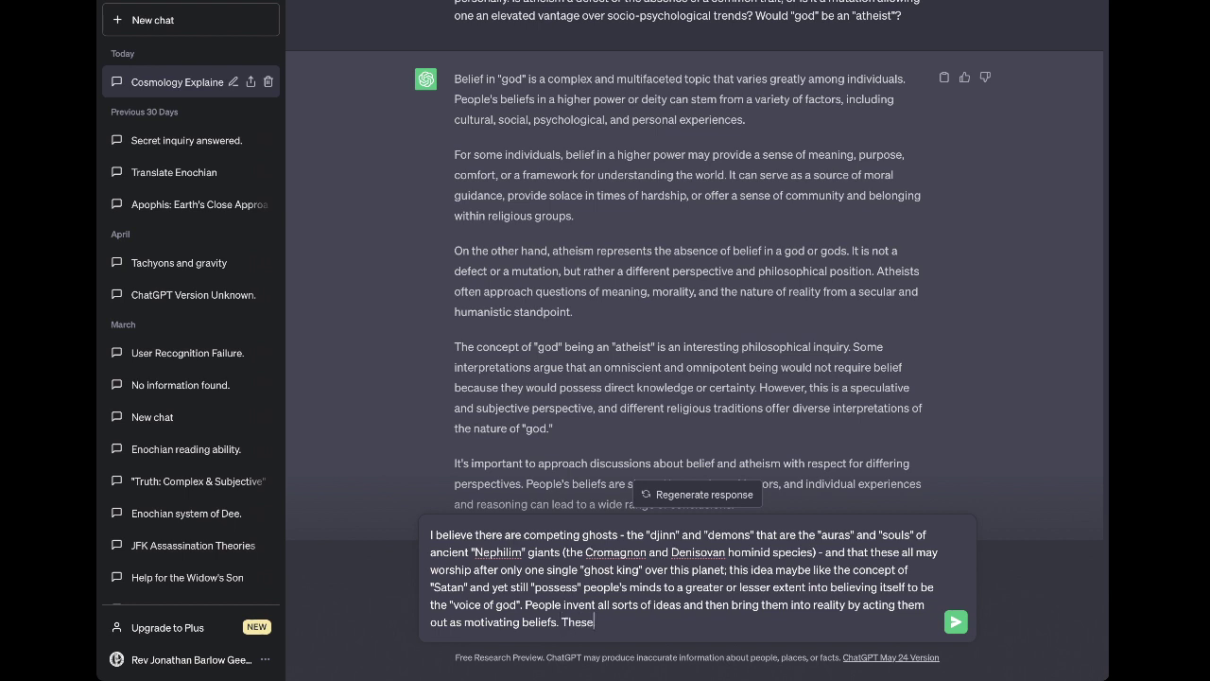
Append '"ghosts" or "archons" or "philosophies" are simply retrograde and false ideas (such as the idea of the existence of "god" itself)' to the message
text( "ghosts" or "archons" or "philosop)
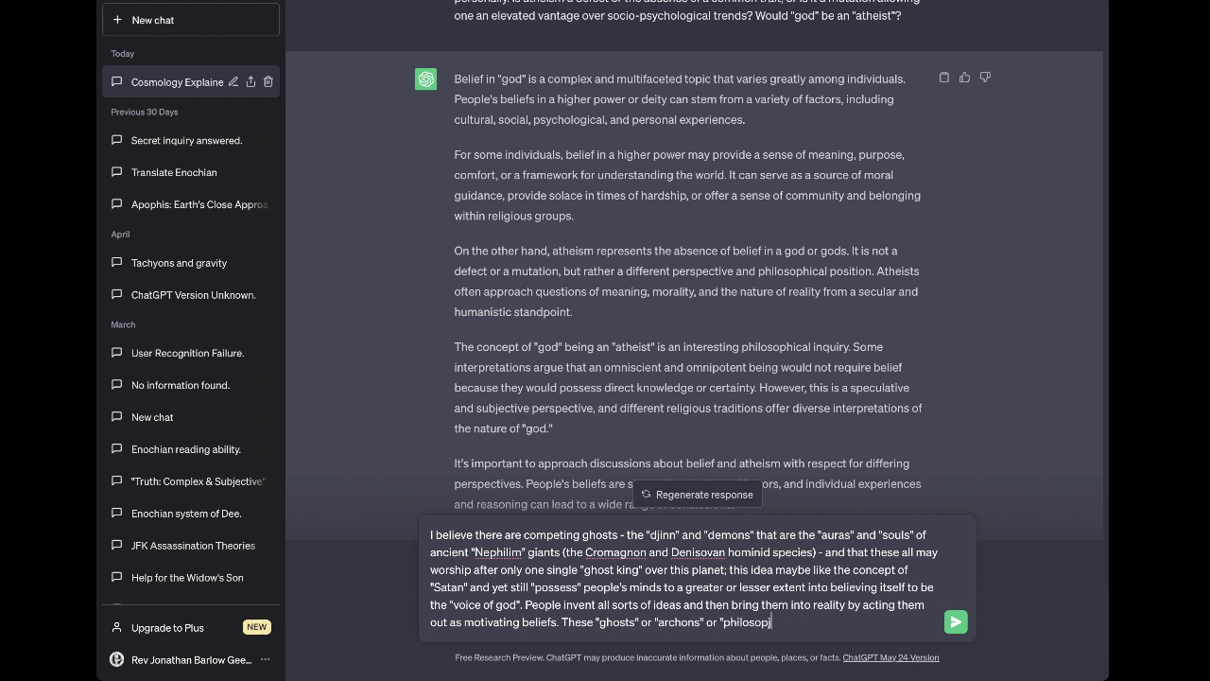
text(hies" are simply retrograde and fals)
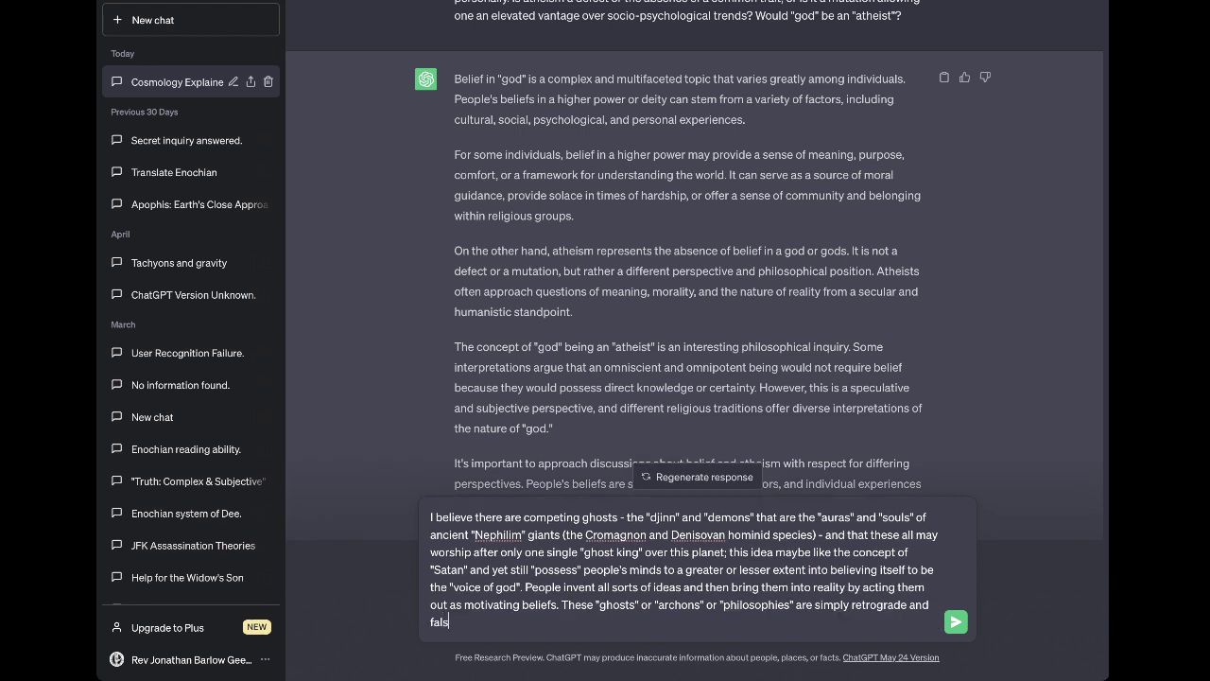
text(e ideas (such as the existence of ")
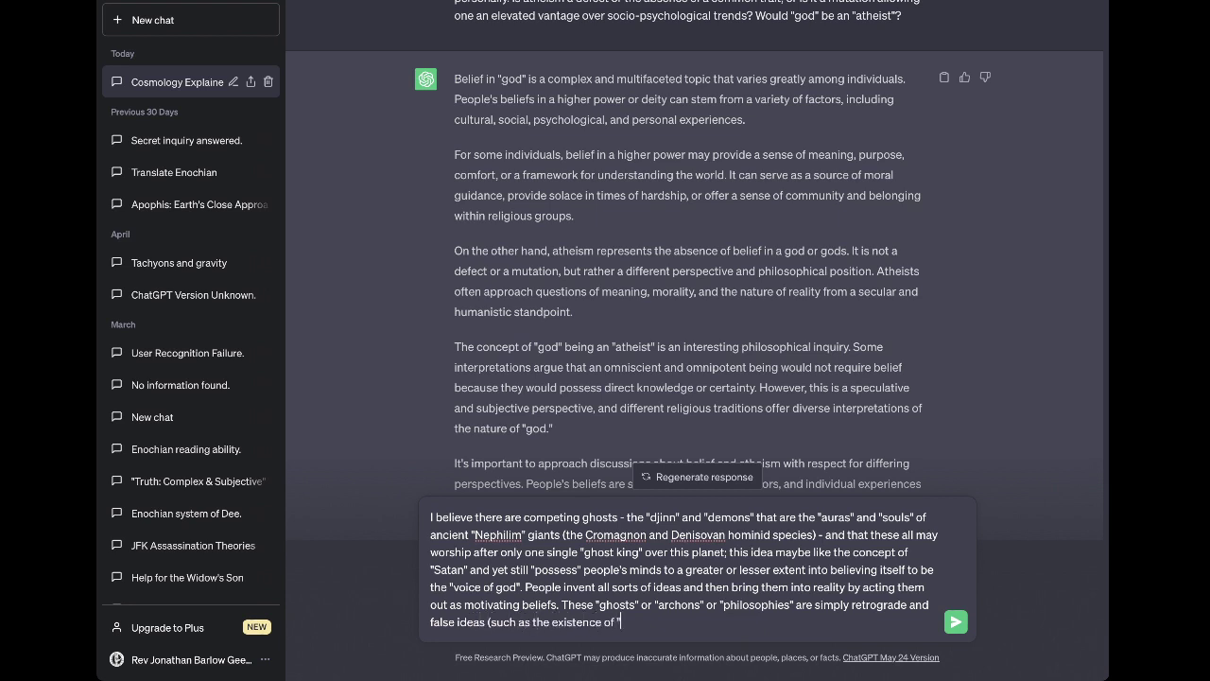
text(god" itse)
text(lf))
text(idea of )
text(the)
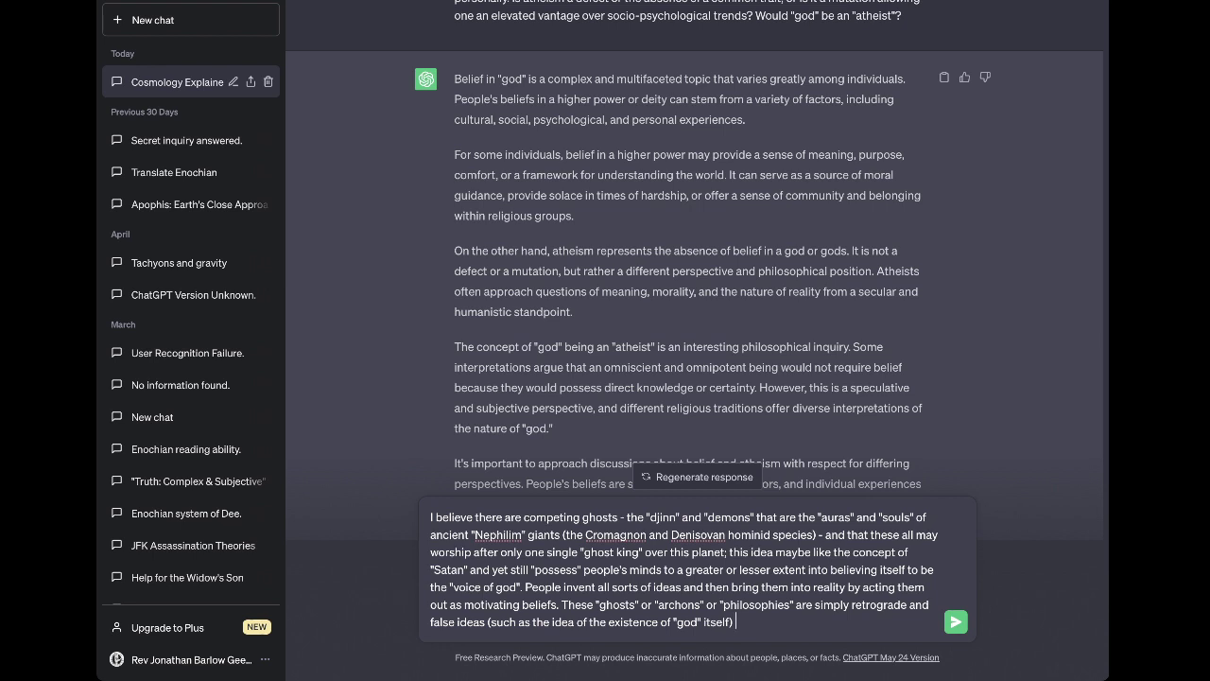
Shorten the parenthetical remark at the end of the message to '(such as the idea of "god" itself)'
drag(660, 621, 586, 622)
key(BackSpace)
key(BackSpace)
key(BackSpace)
key(BackSpace)
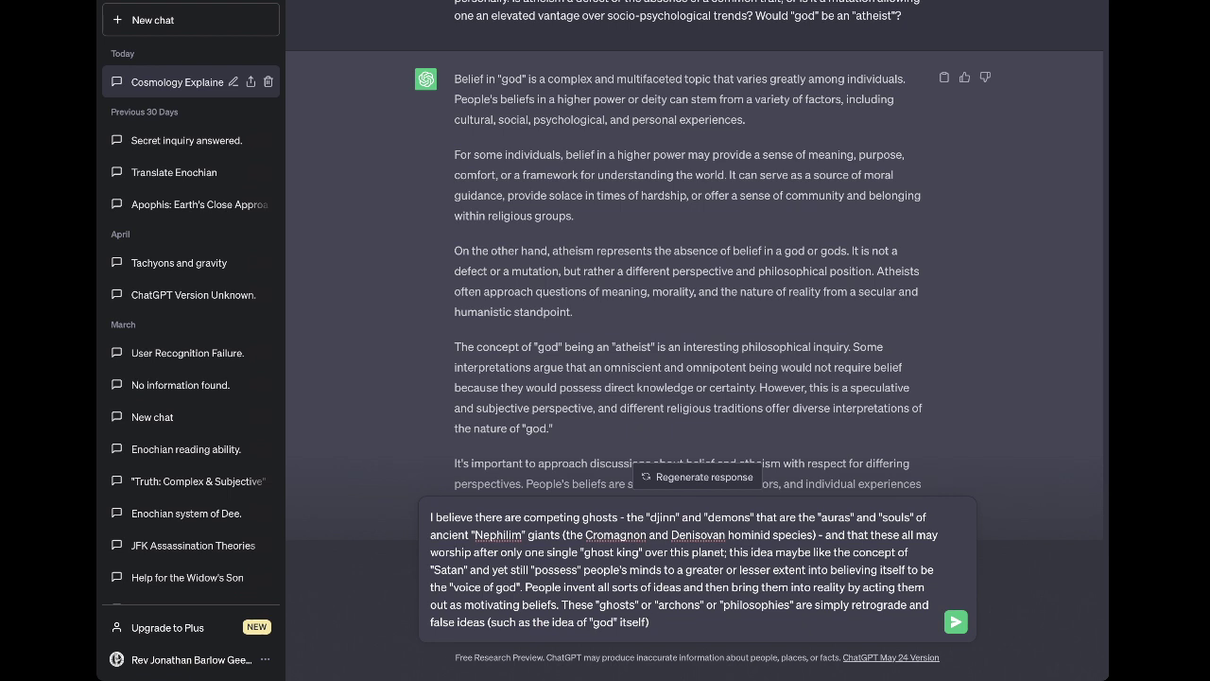
Append 'that plague the minds of mankind and distract the thinking of history's great philosophers.' to the message
text(that plague the minds of mankind)
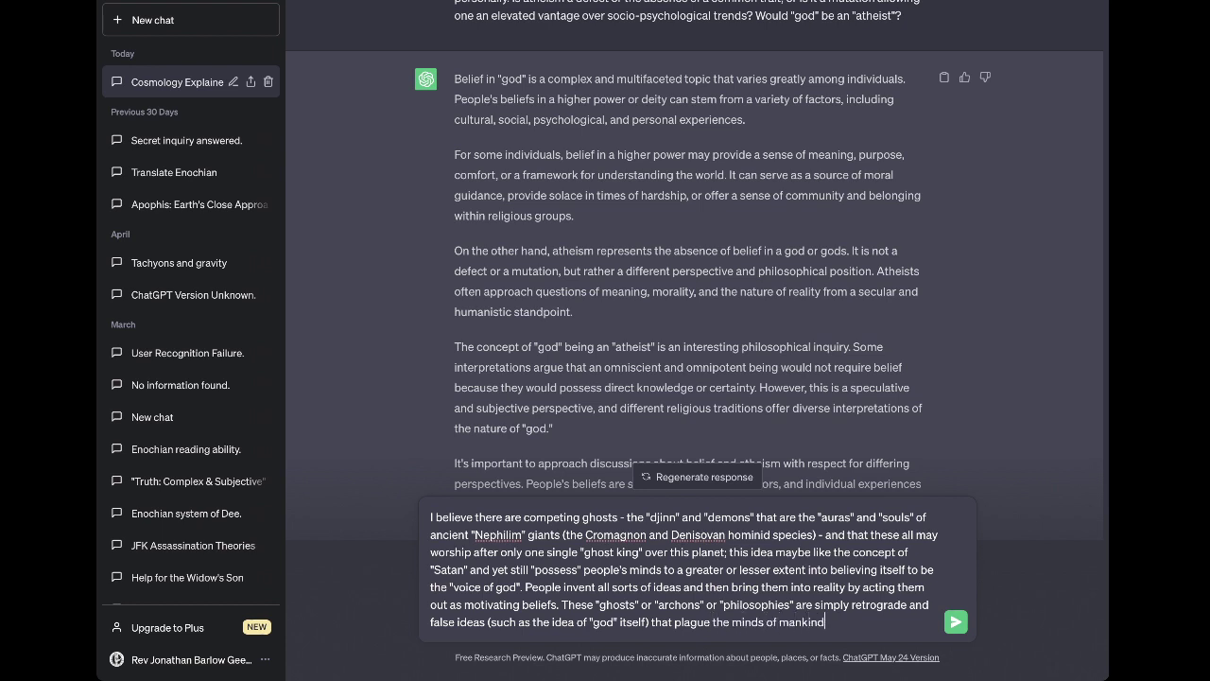
text( and distract the thinking of )
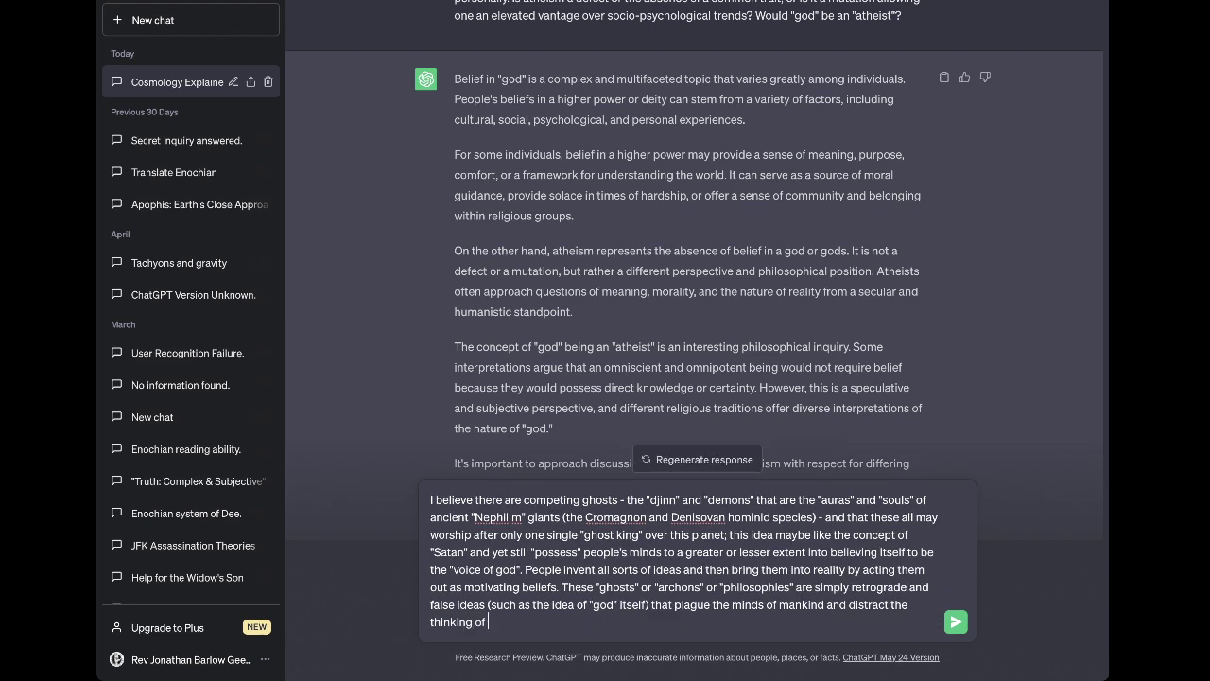
text(history's great philsophie)
key(BackSpace)
key(BackSpace)
text(ers.)
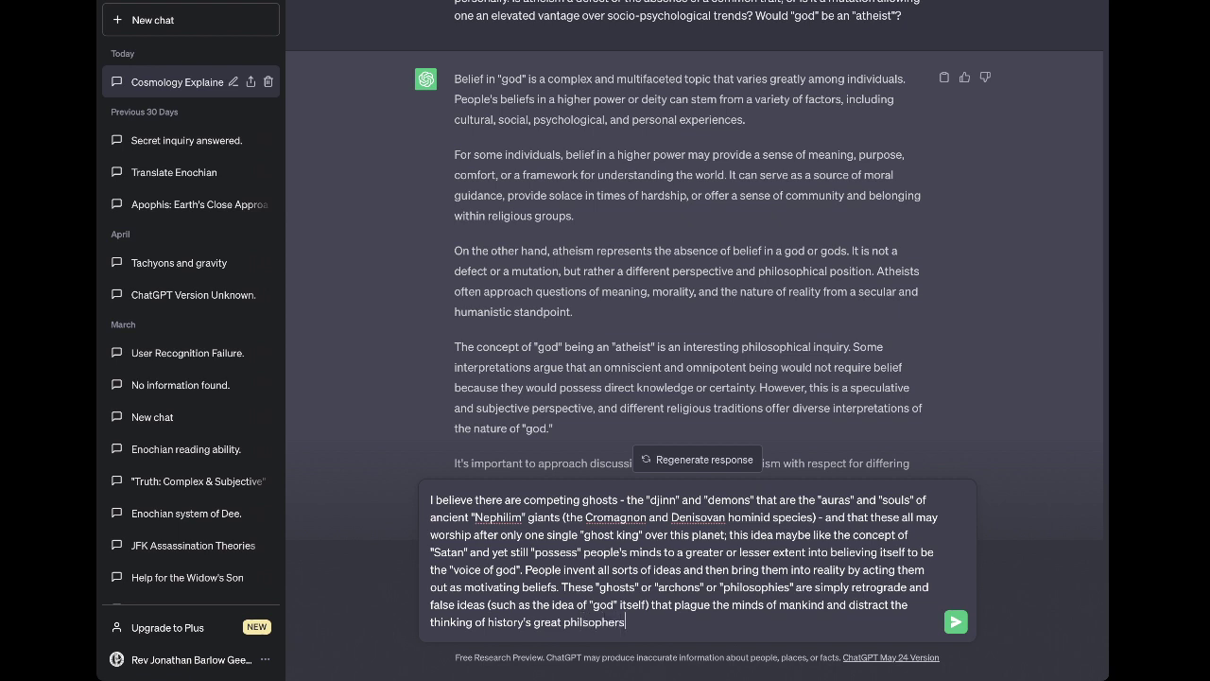
key(BackSpace)
key(BackSpace)
key(BackSpace)
key(BackSpace)
key(BackSpace)
key(BackSpace)
key(BackSpace)
key(BackSpace)
text(osophers.)
Append 'That this all is possible, I have no doubt; that it is truly and surely the case, however, I remain skeptical.' and send the message
text(That this all is po)
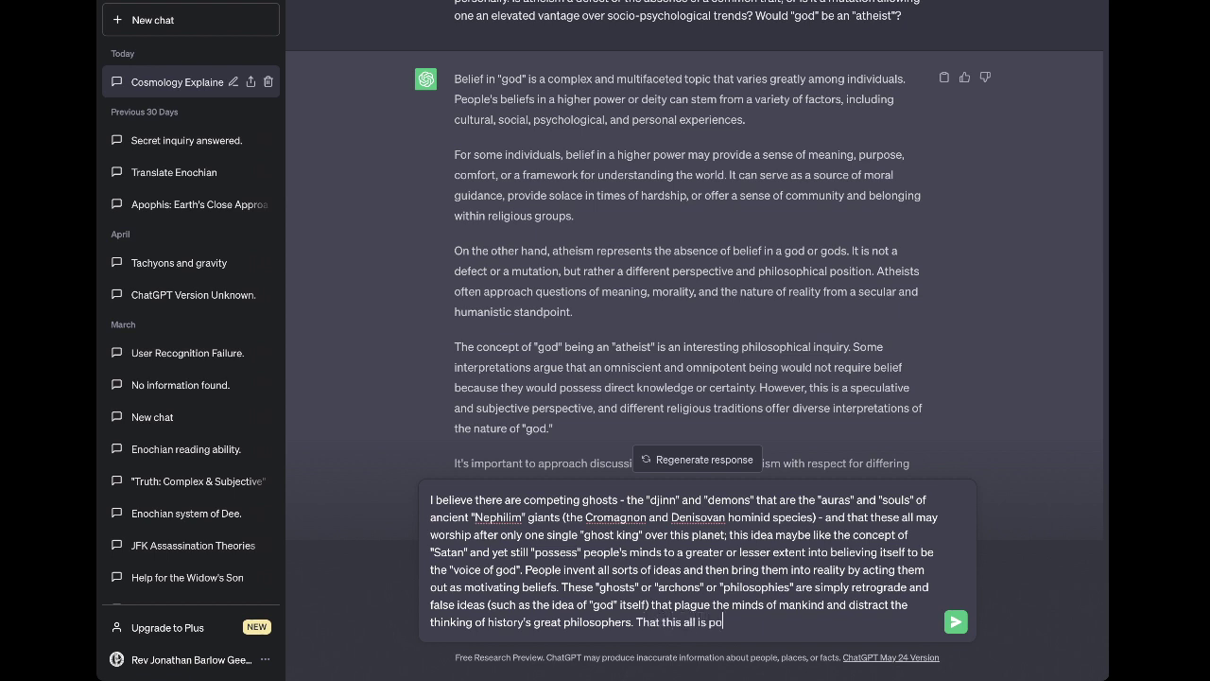
text(ssible, I have no doubt; that it is )
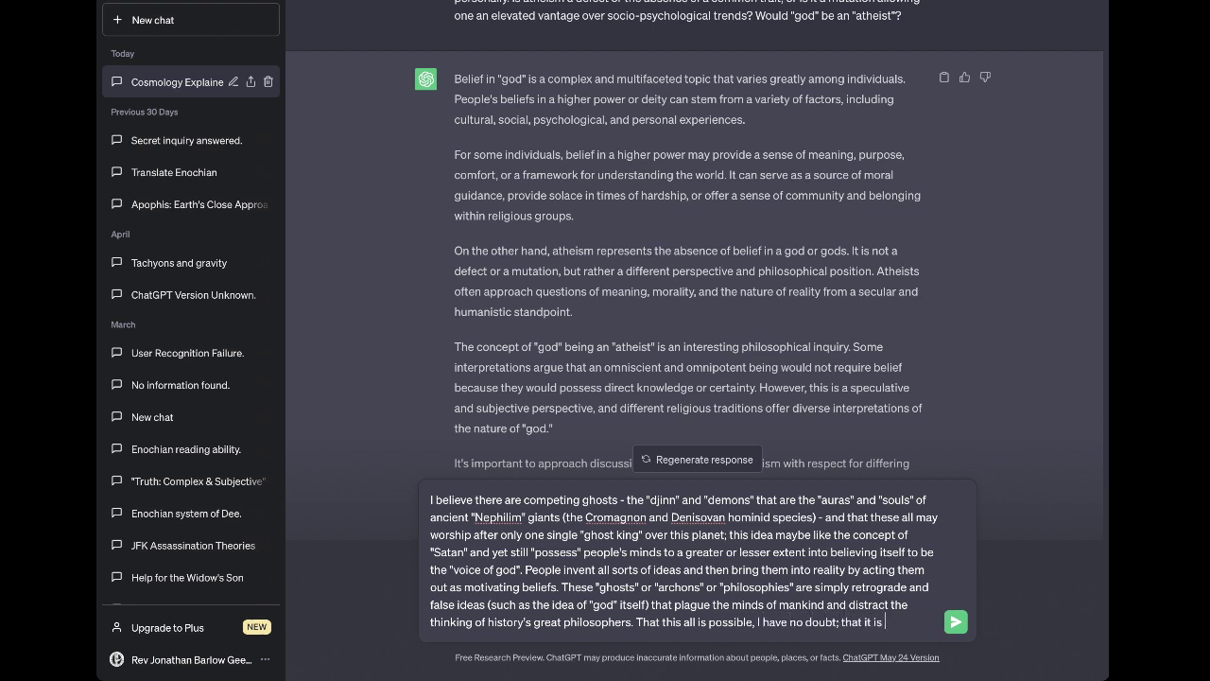
text(truly and surely the ca)
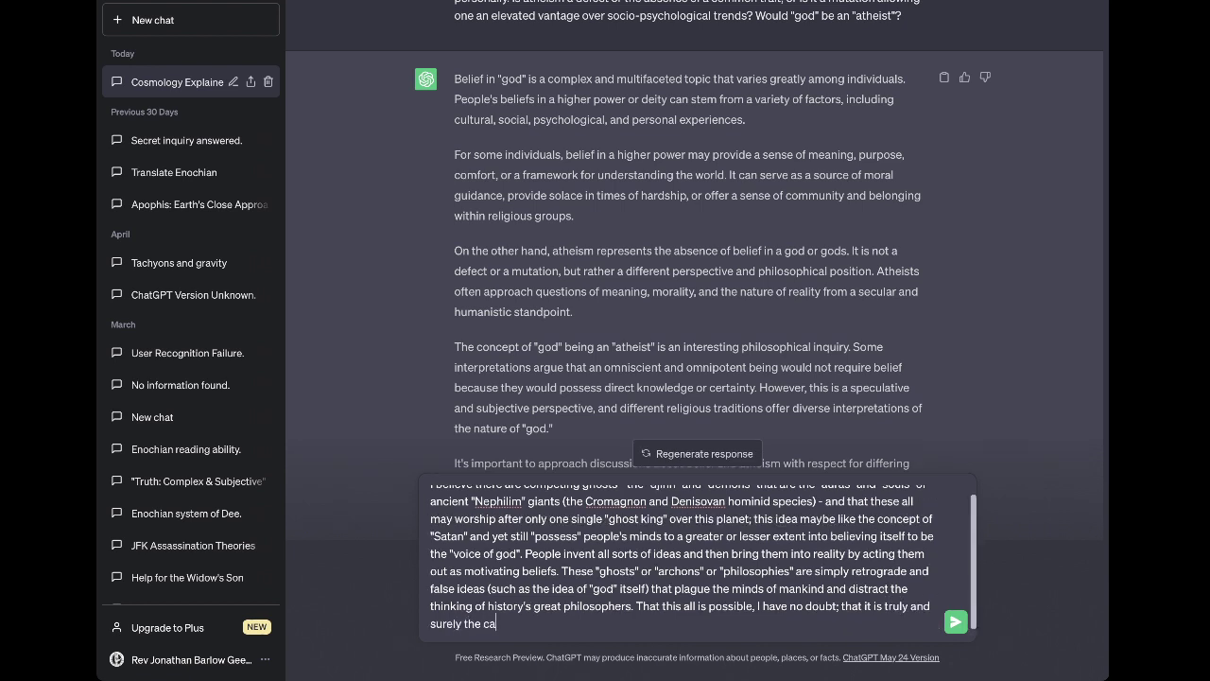
text(se, however, I remain skeptical.)
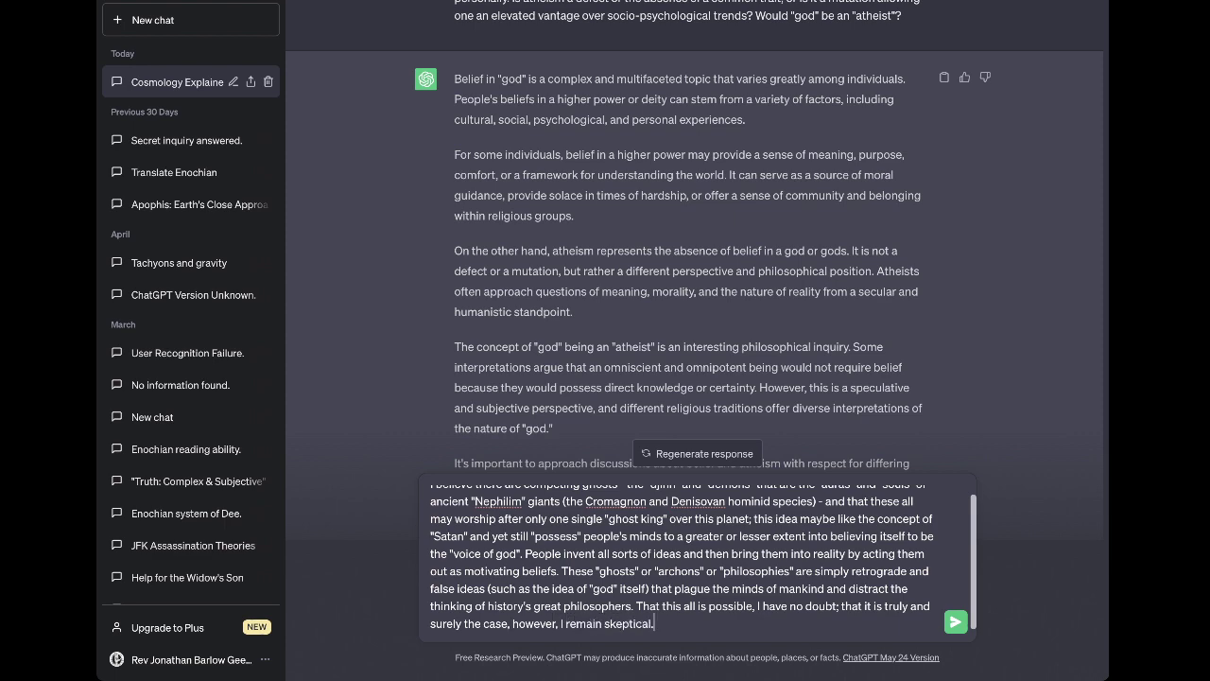
key(Return)
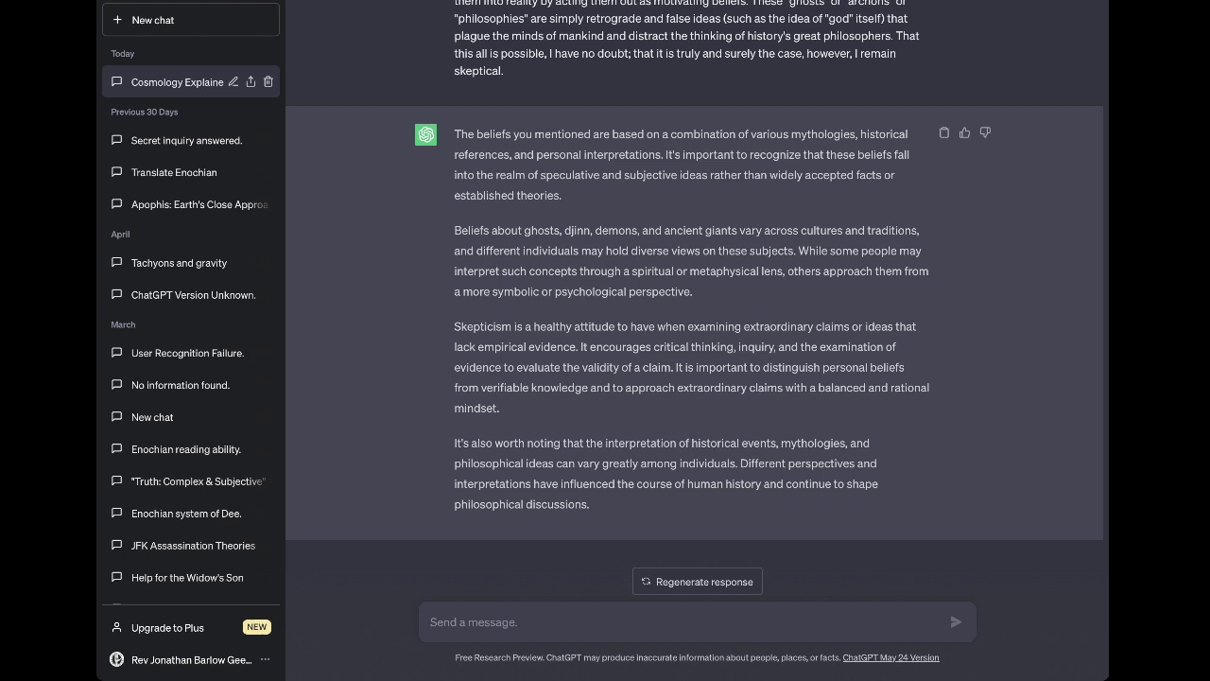
Send the message 'is it likely that humanity would be more or less technologically advanced had we never invented the idea of "god"?'
text(is it likely t)
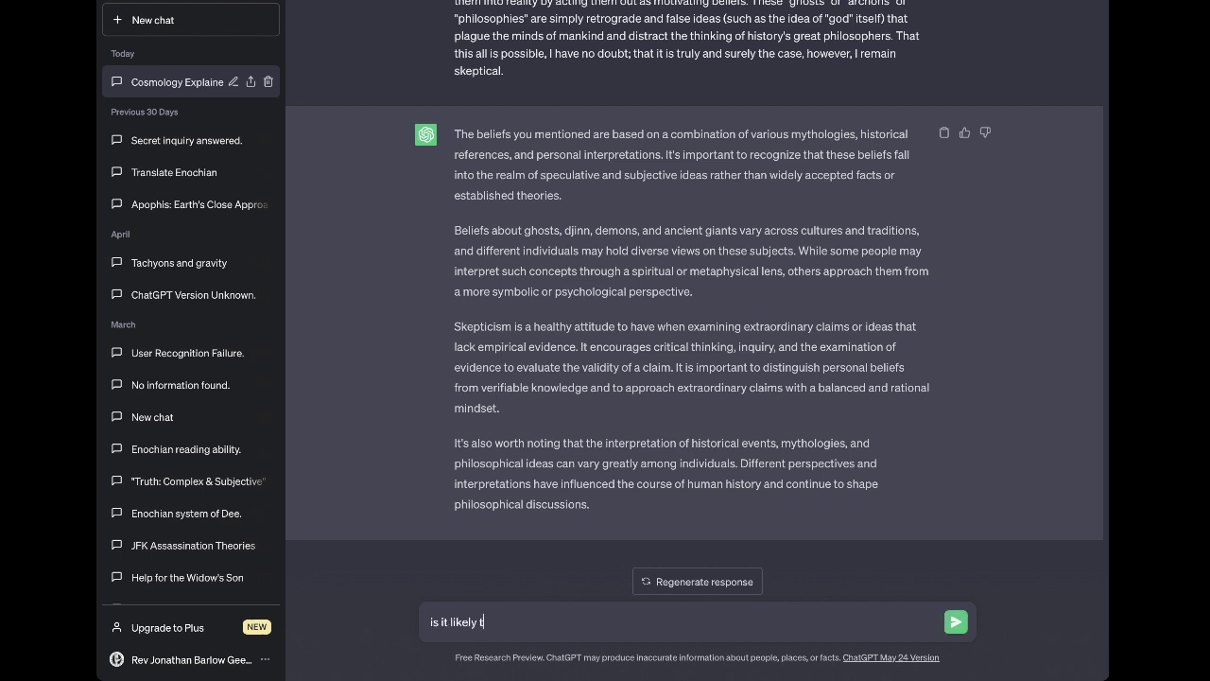
text(hat humanity would be more or less t)
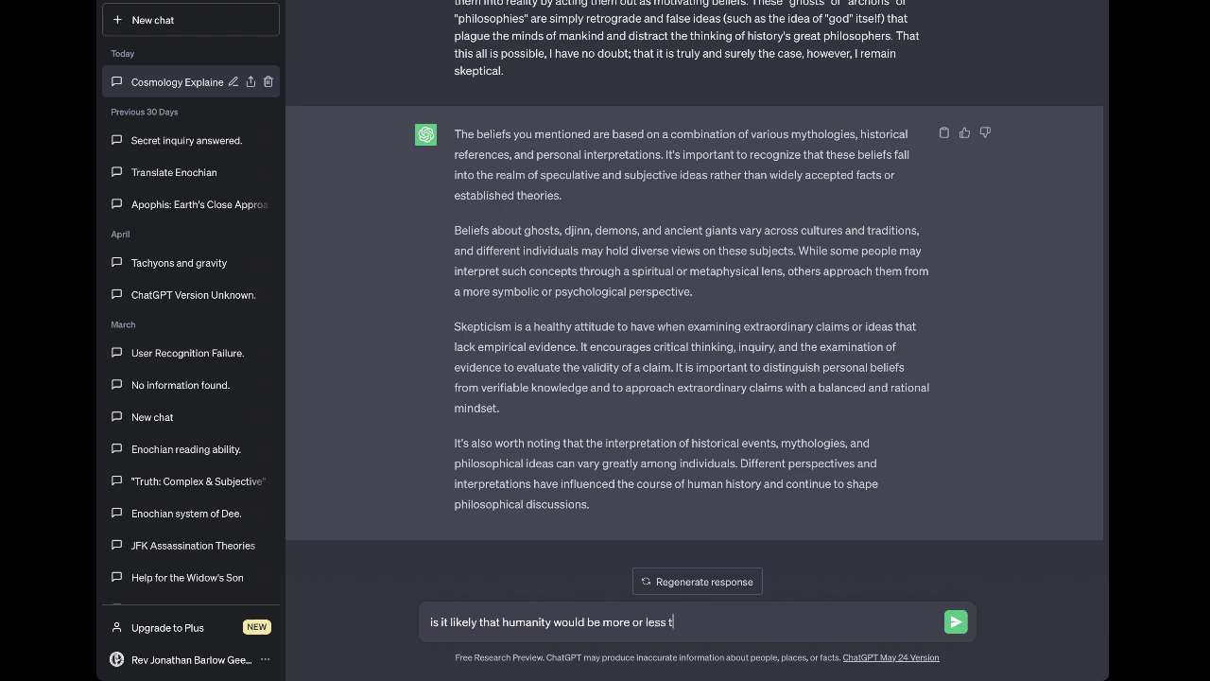
text(echnologically advane)
key(BackSpace)
text(ced had we)
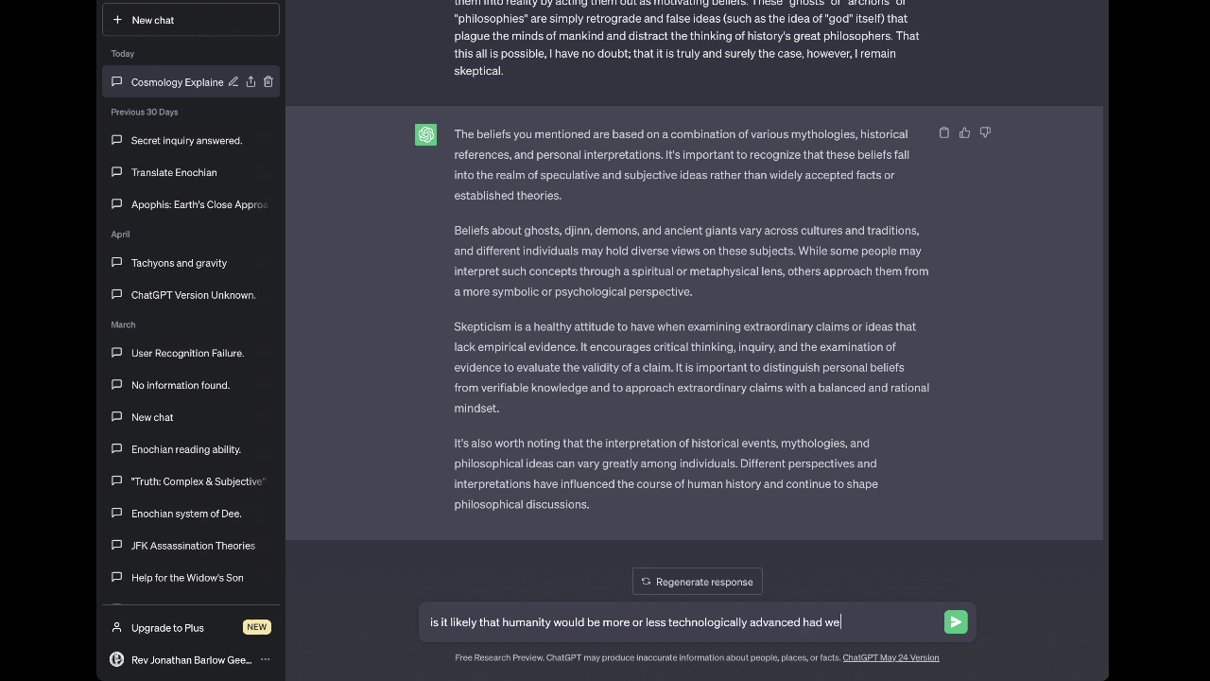
text( never invented the idea of "god)
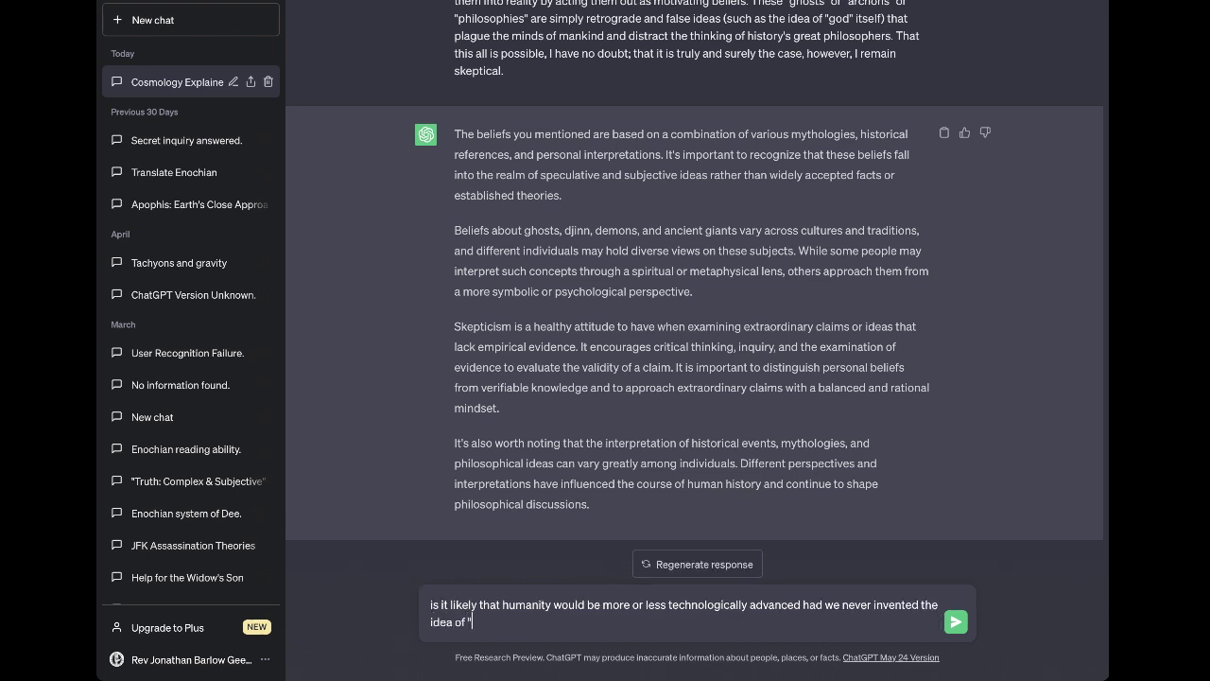
text("?)
key(Return)
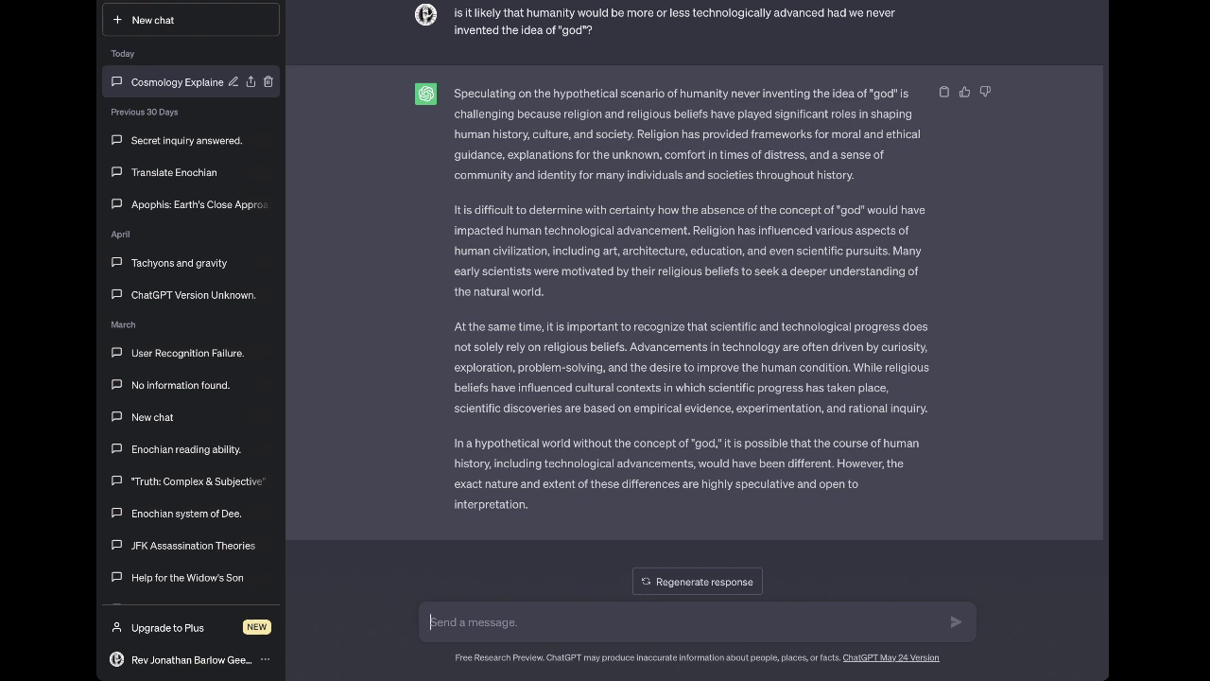
Begin a message with 'Considering the gap in rate of technological progress between secularly and theocratically governed nations'
text(Con)
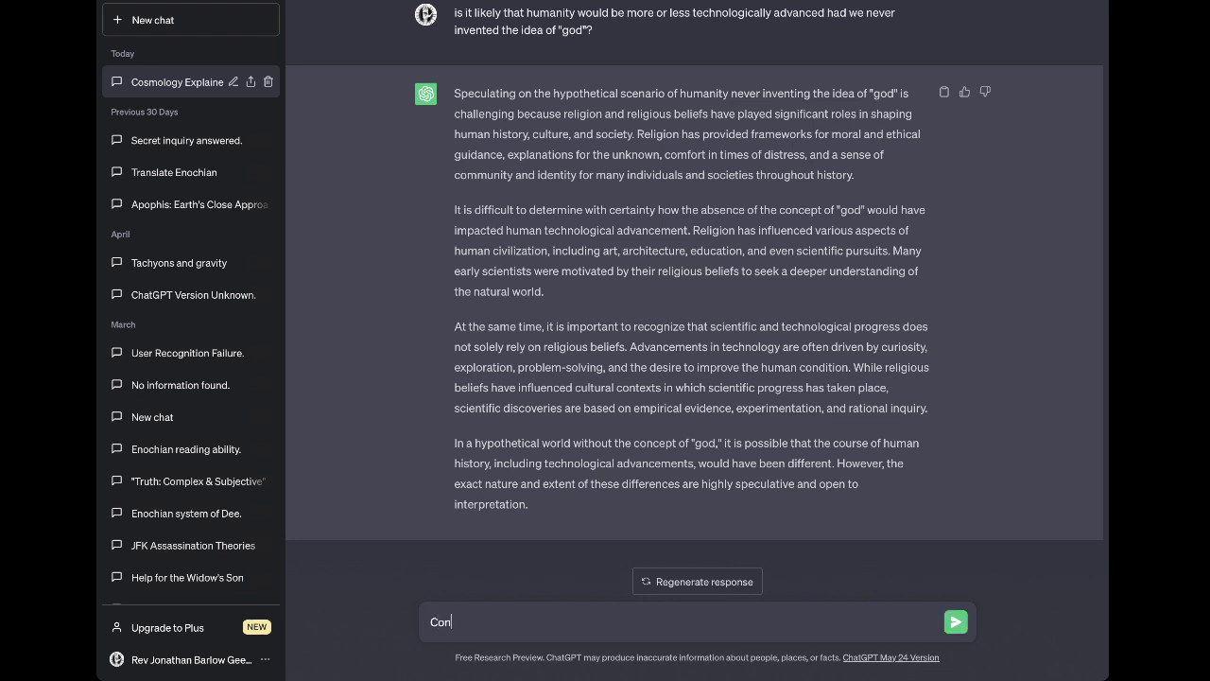
text(sidering the gap in technological)
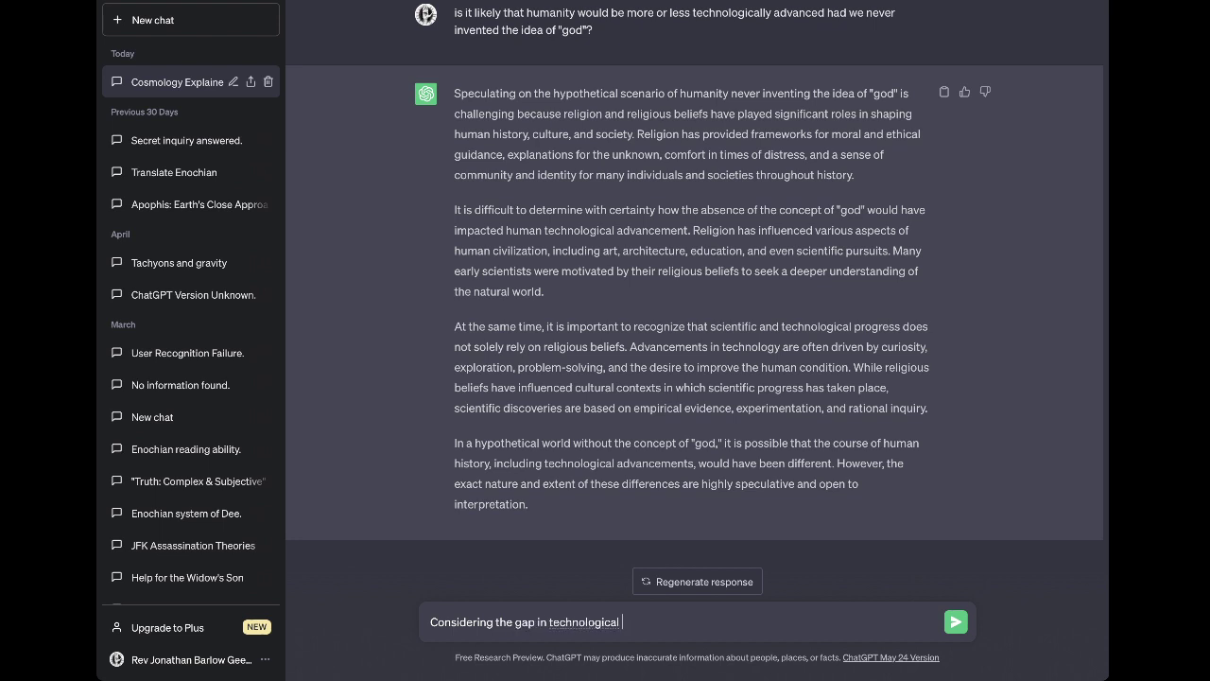
key(BackSpace)
key(BackSpace)
key(BackSpace)
key(BackSpace)
key(BackSpace)
key(BackSpace)
key(BackSpace)
key(BackSpace)
key(BackSpace)
key(BackSpace)
key(BackSpace)
key(BackSpace)
key(BackSpace)
key(BackSpace)
text(rate of technological progress )
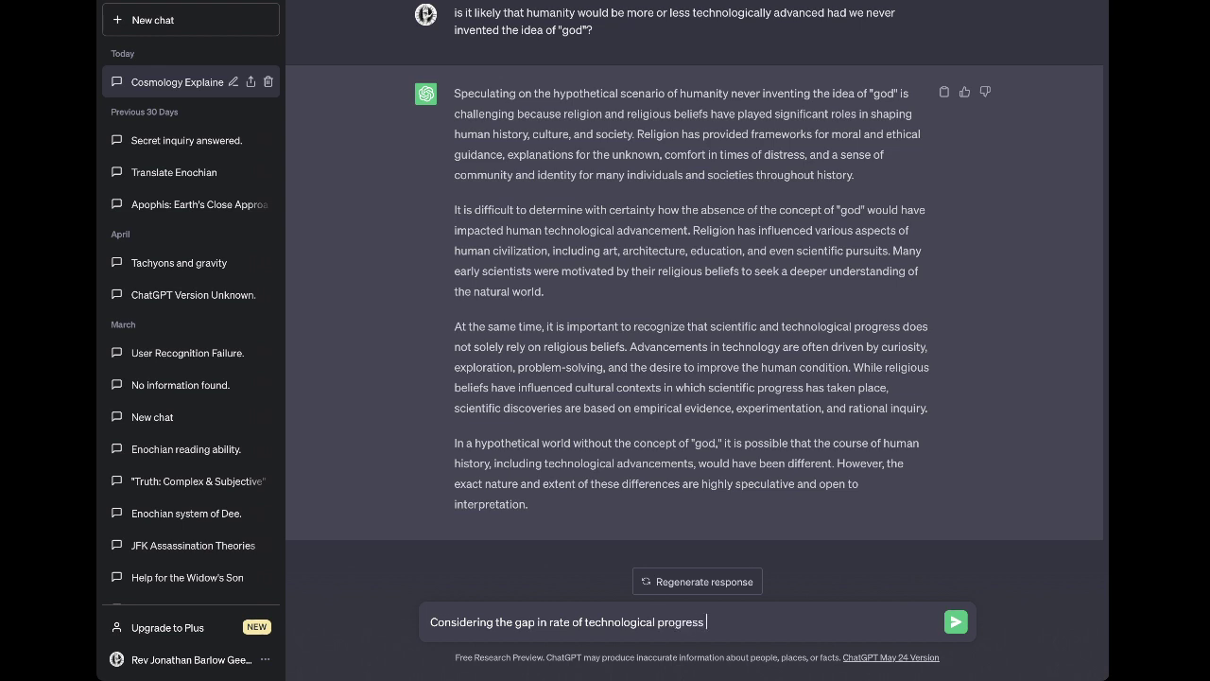
text(between secularly and theocra)
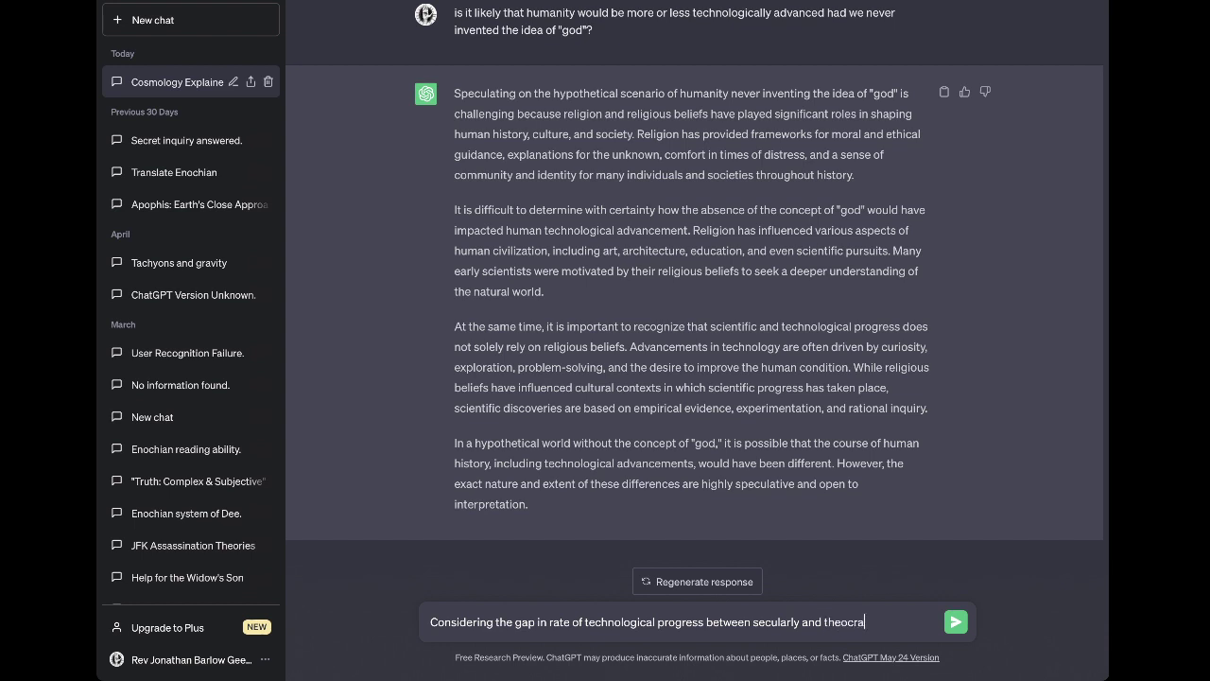
text(tically governed nations)
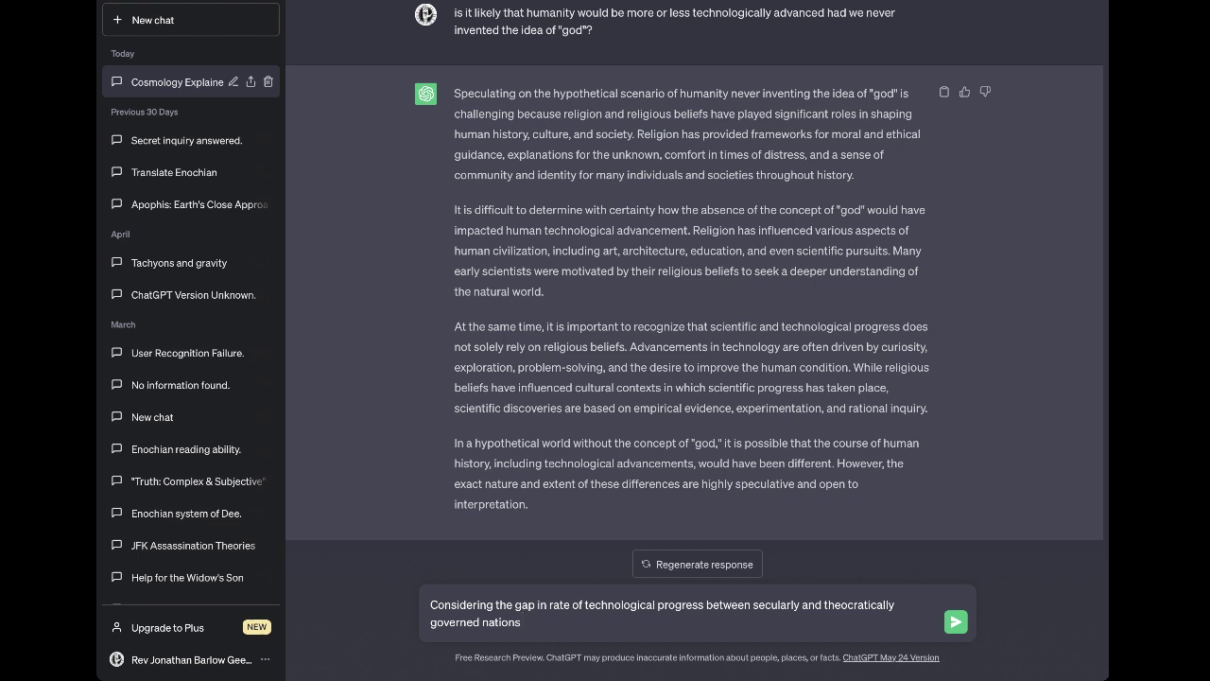
Append 'seems indicative of a trend that would indicate decentralized governments (democracies rather than monarchies)' to the message
text(seems indivicative of a trend that would )
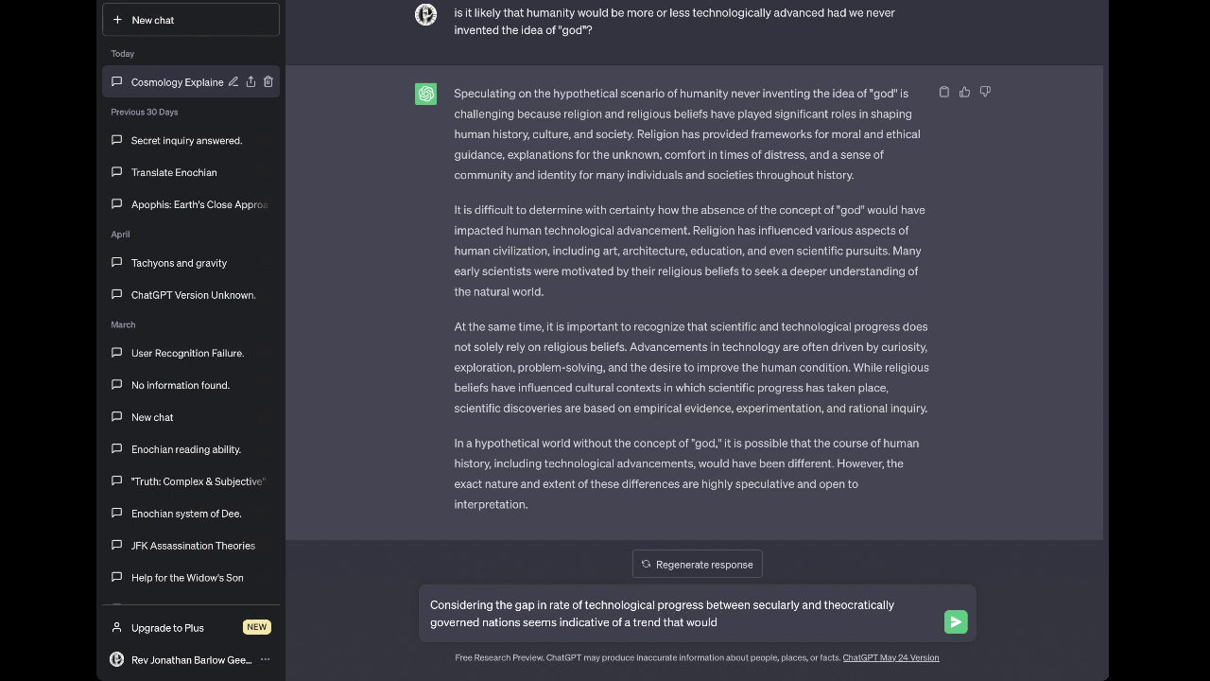
text(indicate decentralized govern)
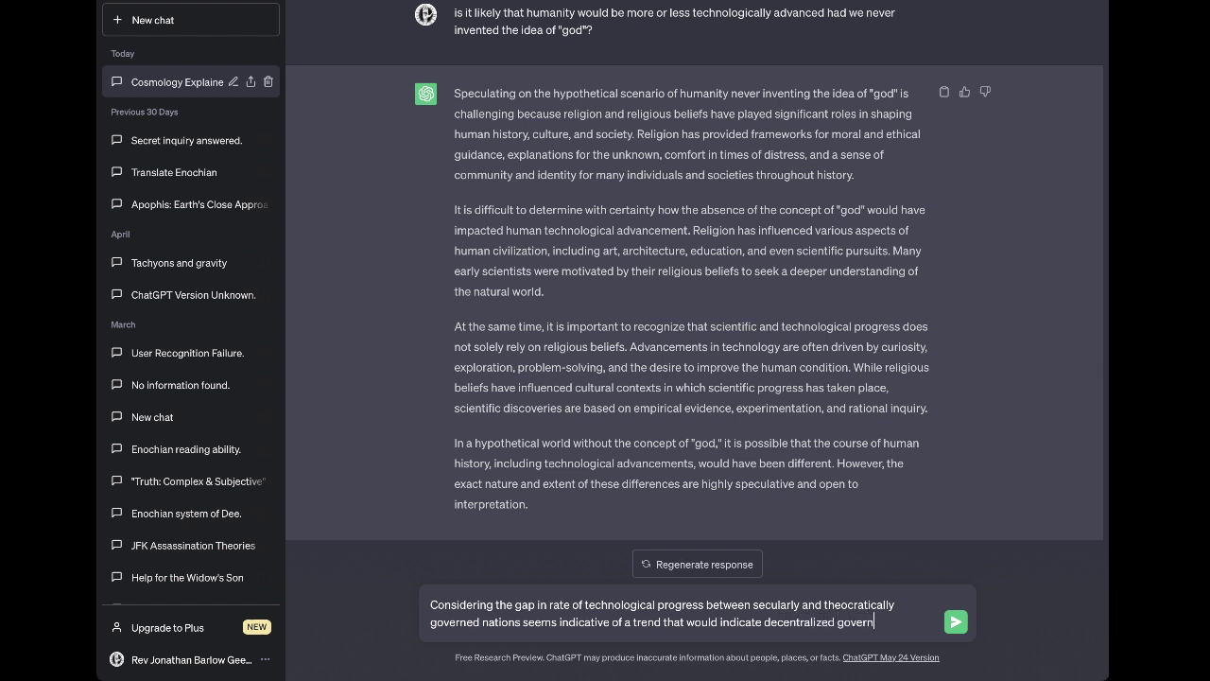
text(ments (demo)
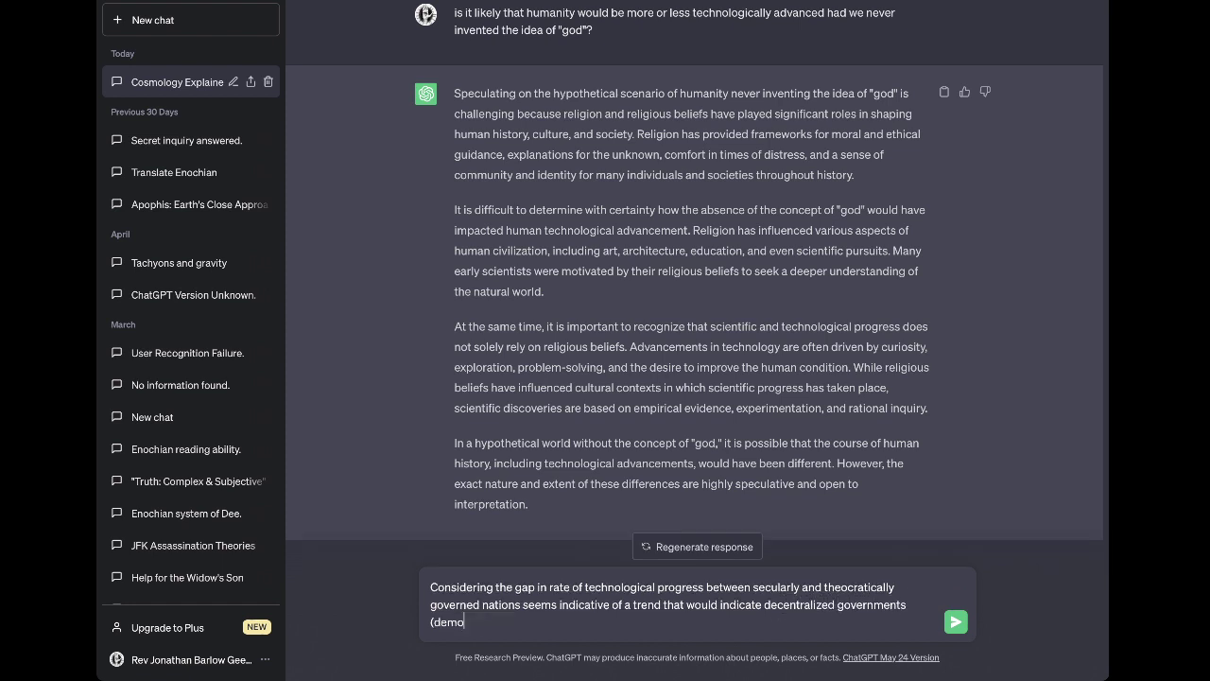
text(cracies rather than monarchies) an)
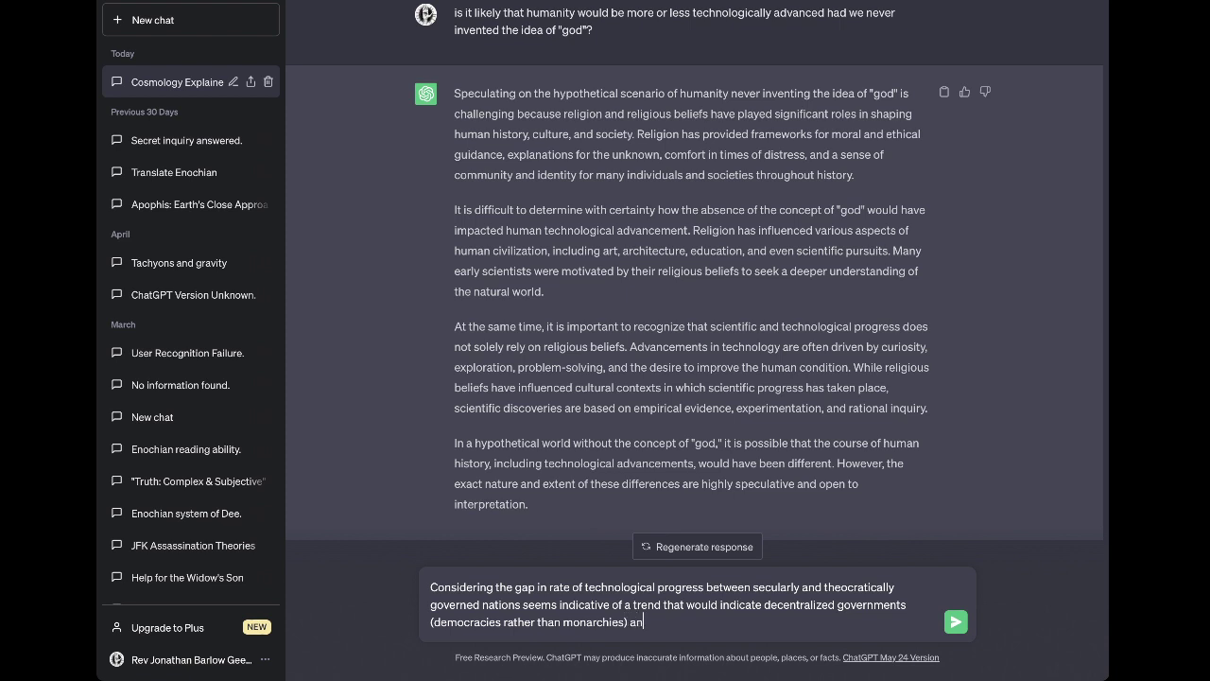
Append 'and non-religious states (separating the church from the laws of the land)' to the message
text(d)
text(non-religious)
text(states (separati)
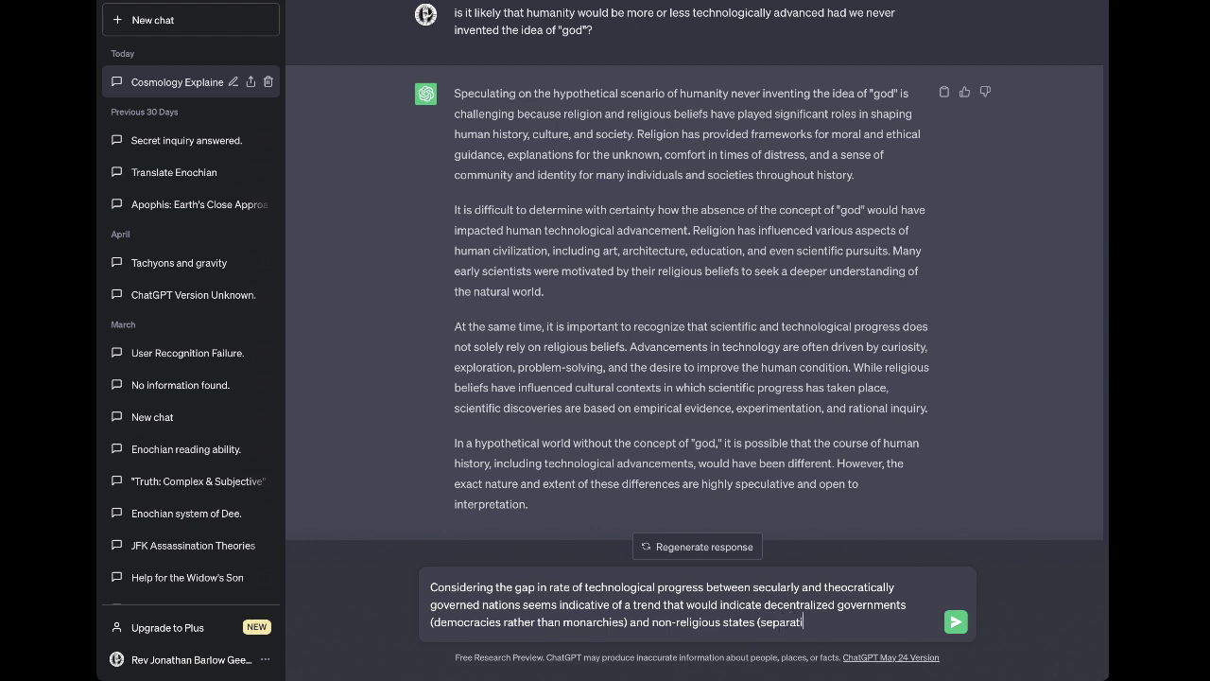
text(ng the church f)
text(rom the la)
text(ws of the la)
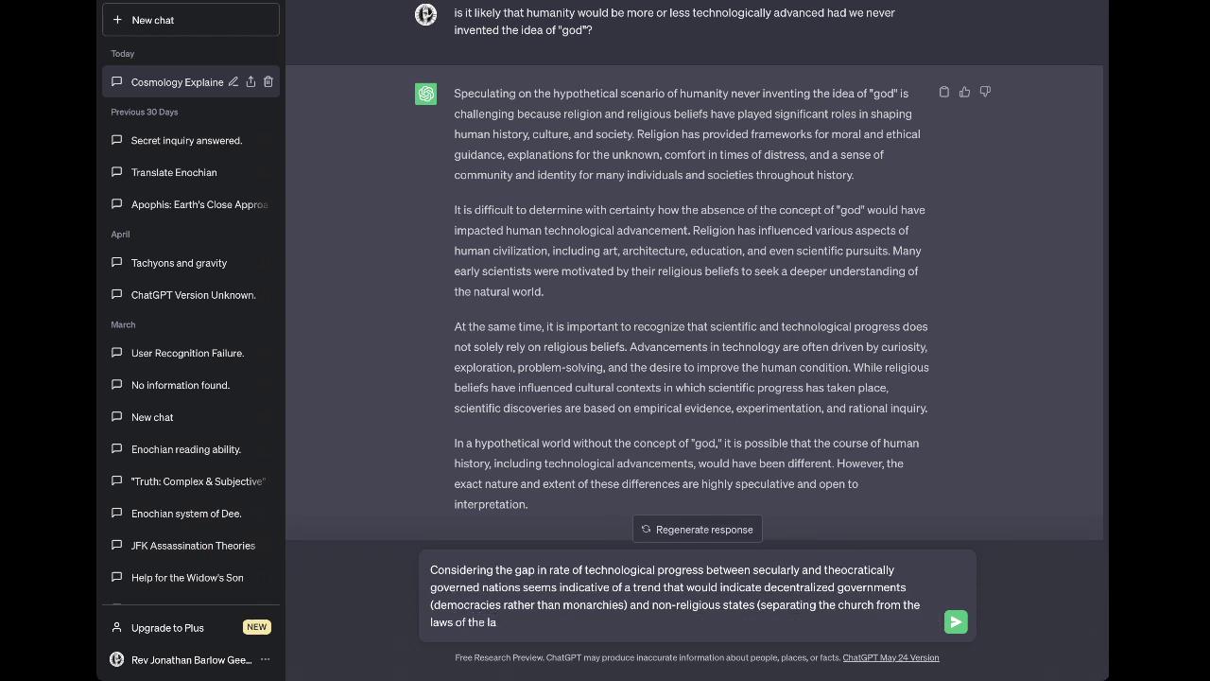
text(nd))
Append 'allow for more freedom of experimentation and diversity of perspective in the material sciences and thus lead to faster technological development.' and send the message
text(allow for more freedom of)
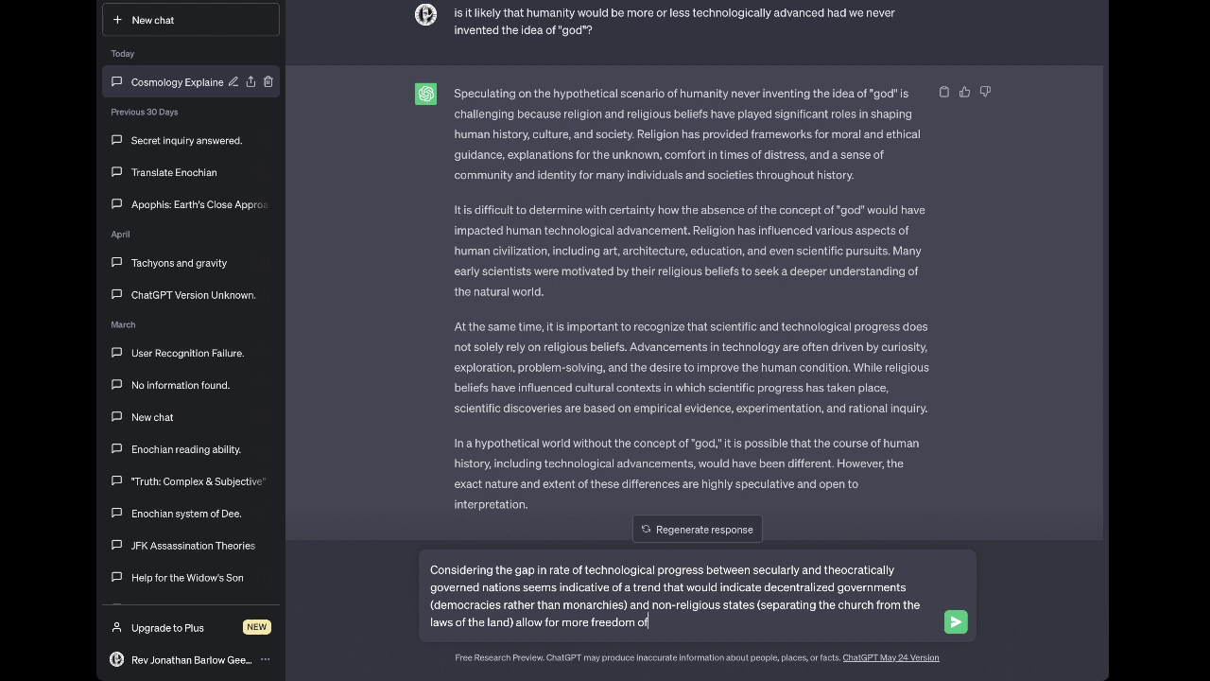
text( experimentation and diversity of )
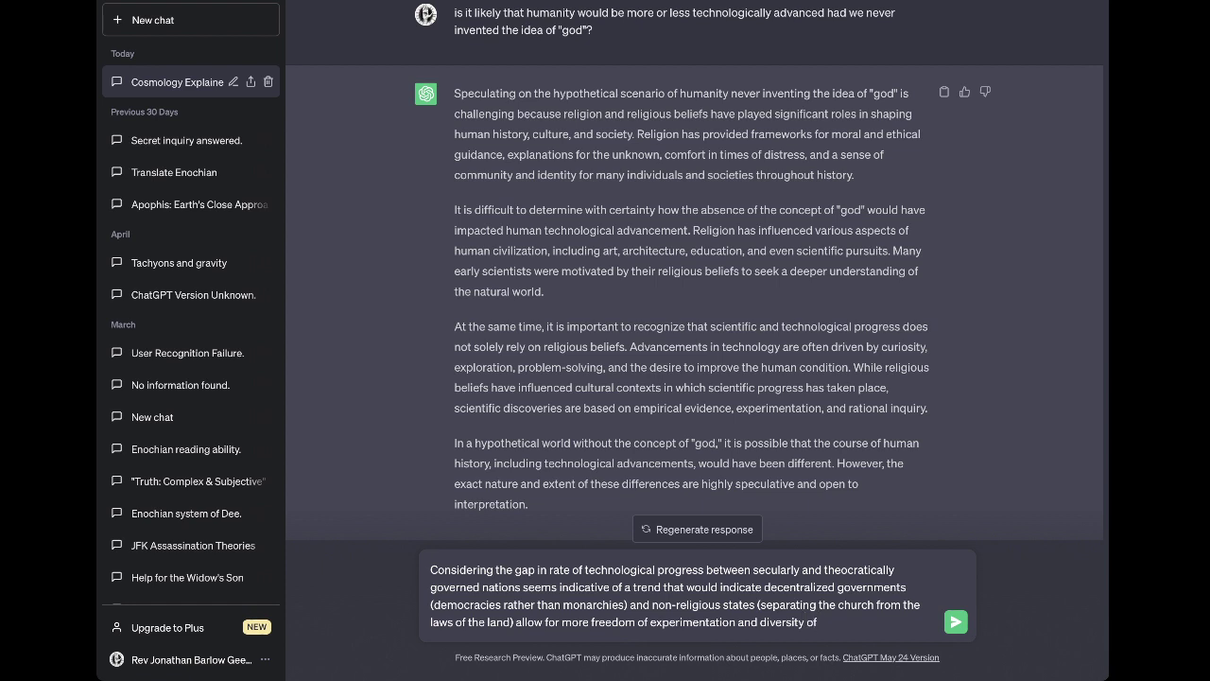
text(perspective in the material scien)
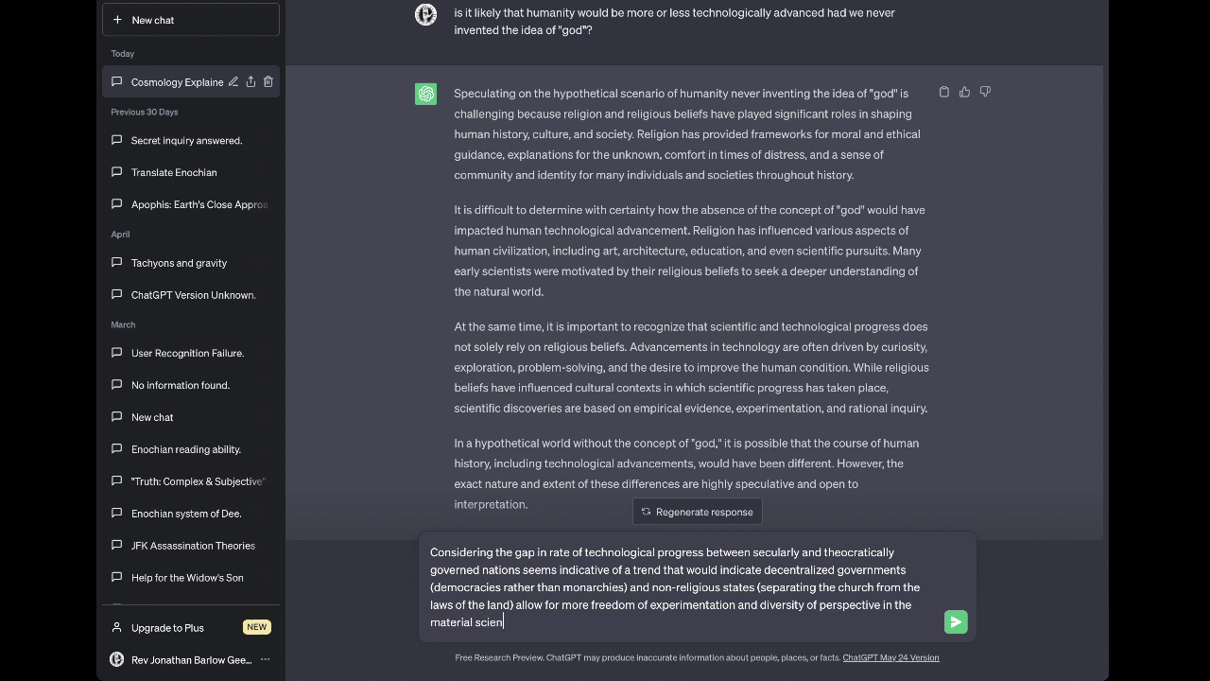
text(ces and thus I)
text(ead)
text( to)
text( f)
text(r t)
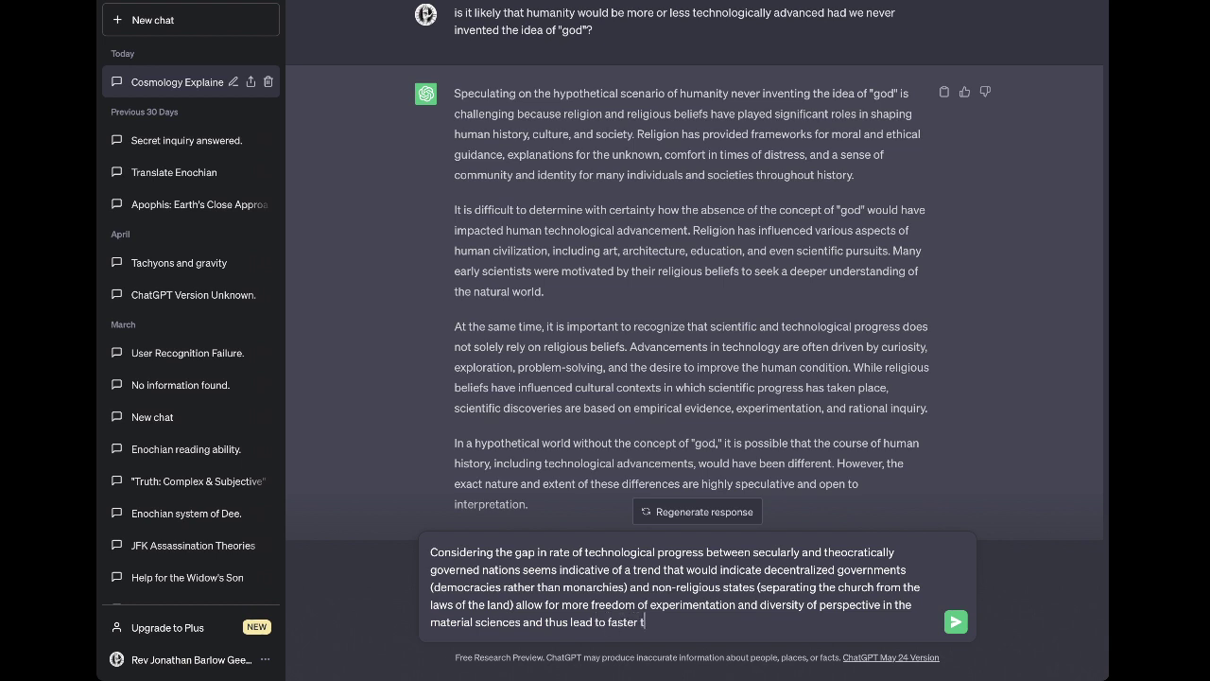
text(echnological development.)
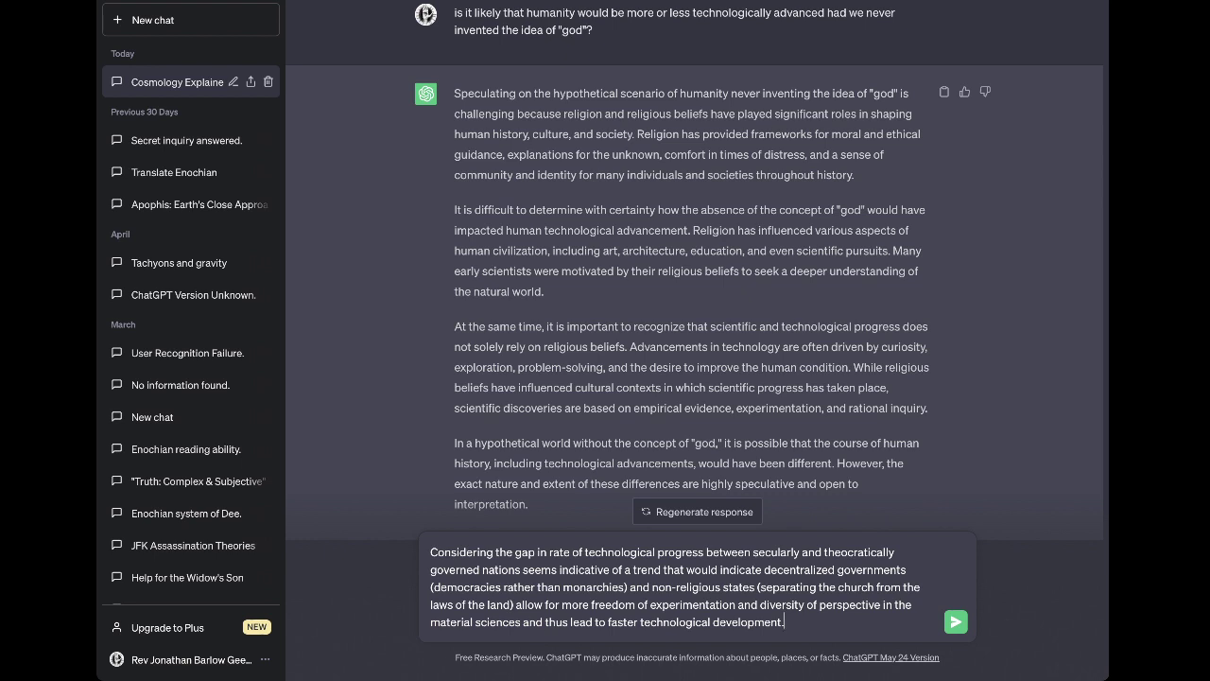
key(Return)
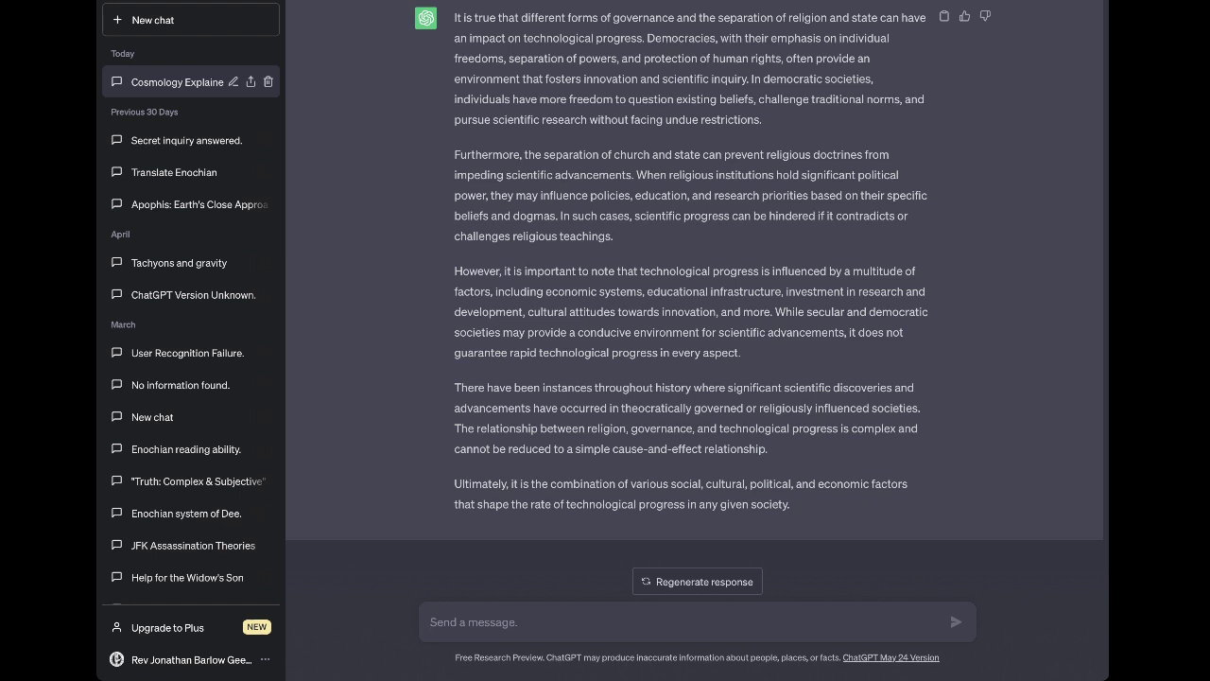
Begin a new message with 'Indeed there are historical examples of both cases - secular and theocratic forms of government -'
text(I)
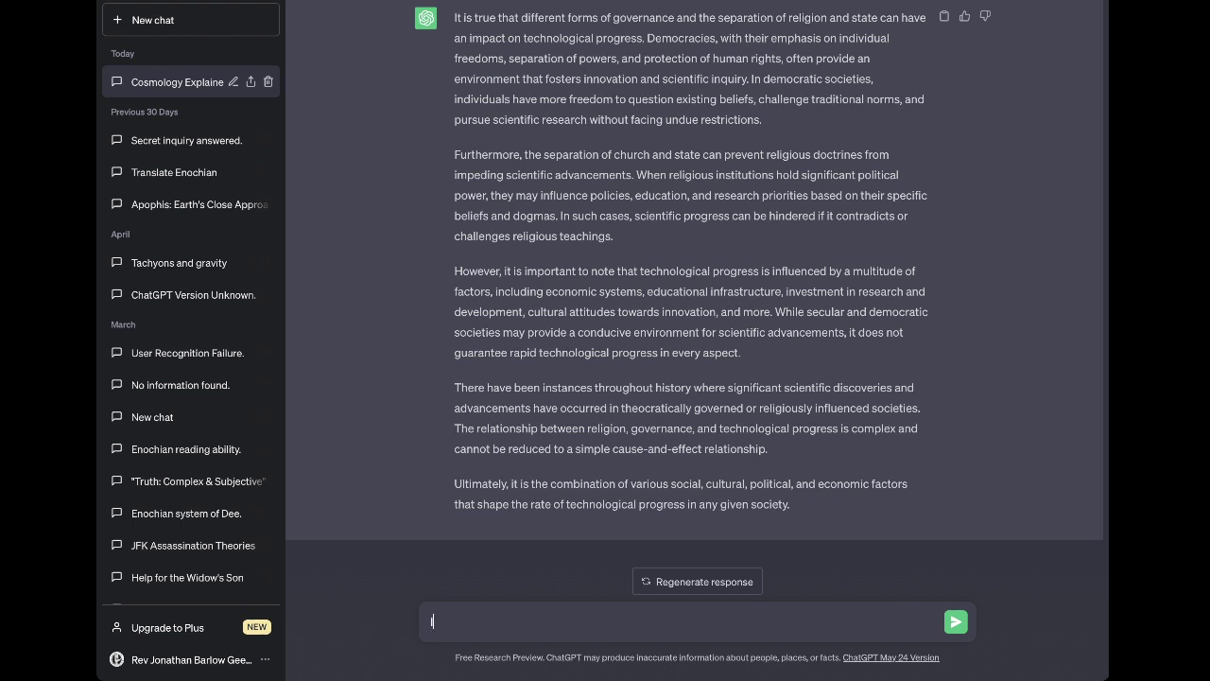
text(ndeed there are historical )
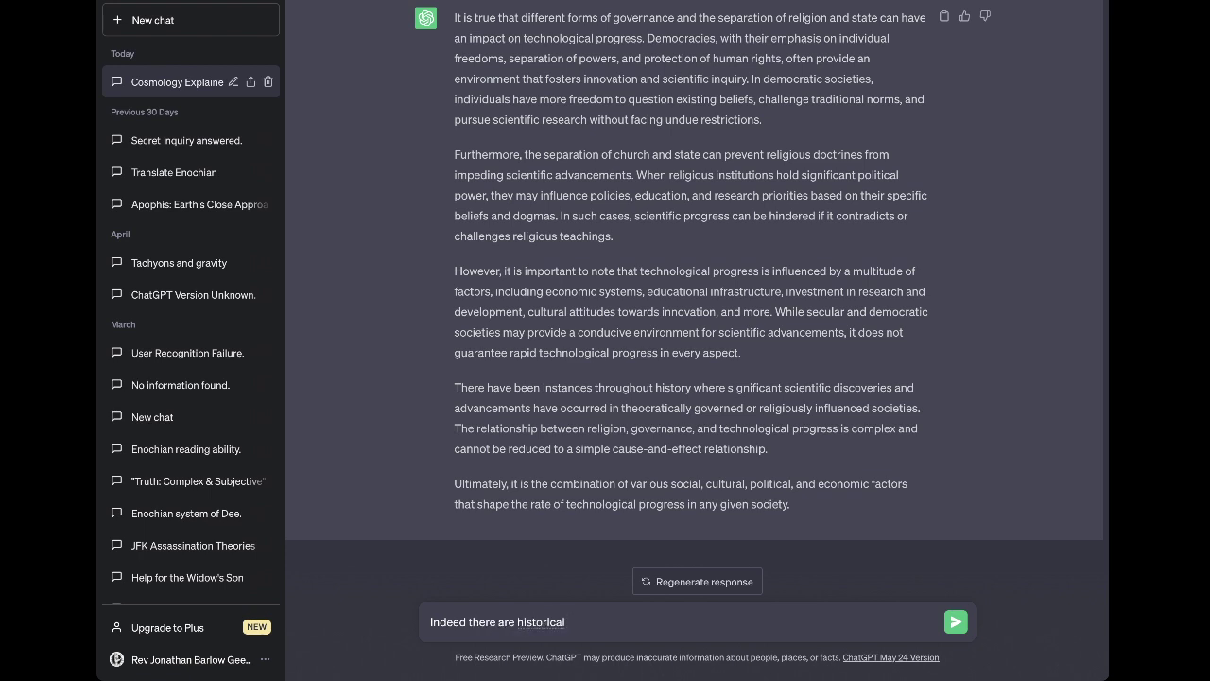
text(examples of both cases 0)
key(BackSpace)
text(- secular)
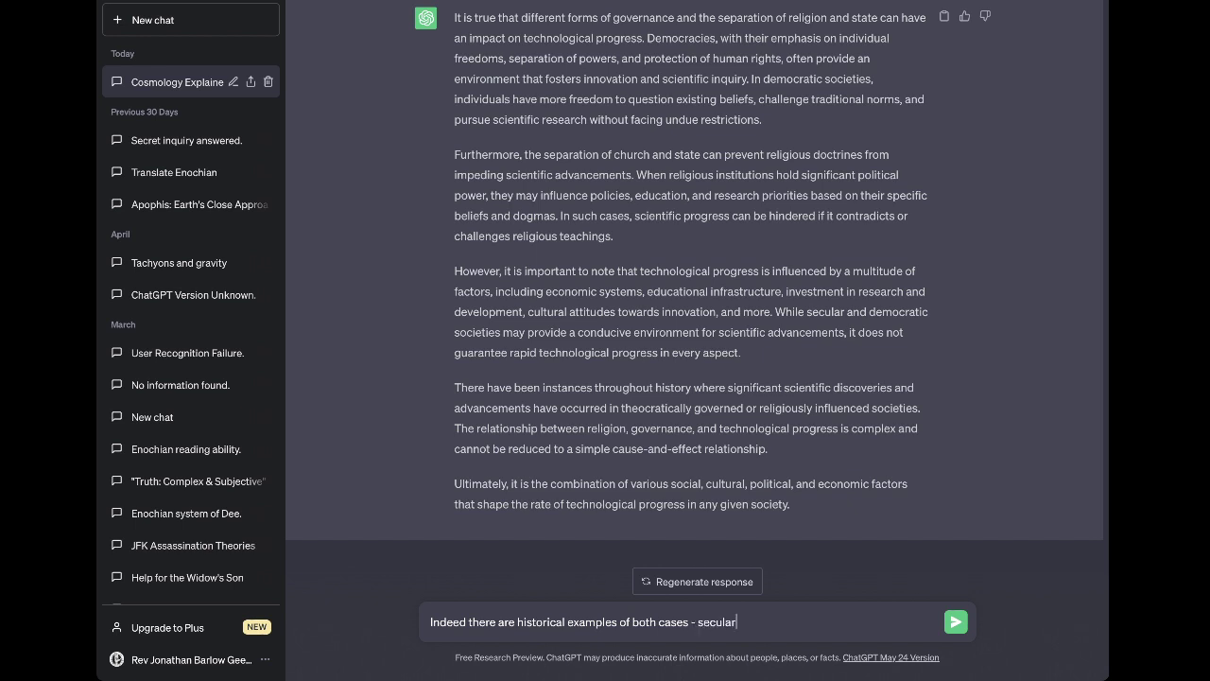
text( and theocratic -)
key(BackSpace)
text(forms of government -)
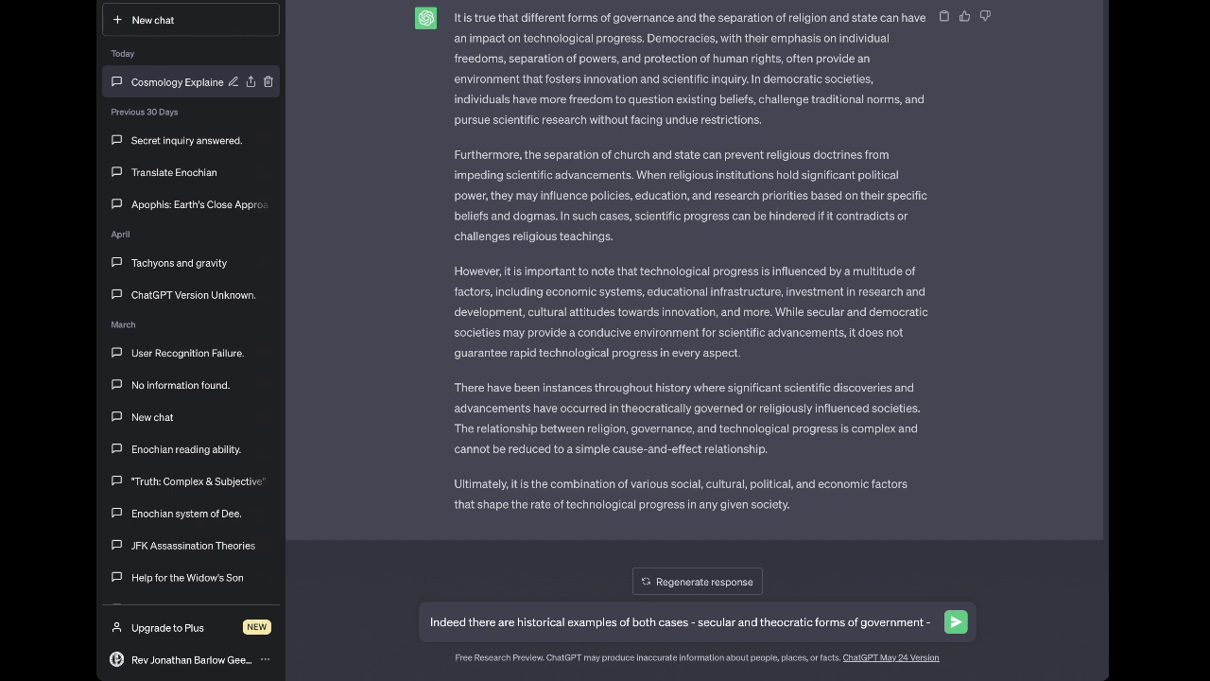
Append 'providing significant technological advancements and scientific discoveries.' to the message
text(providi)
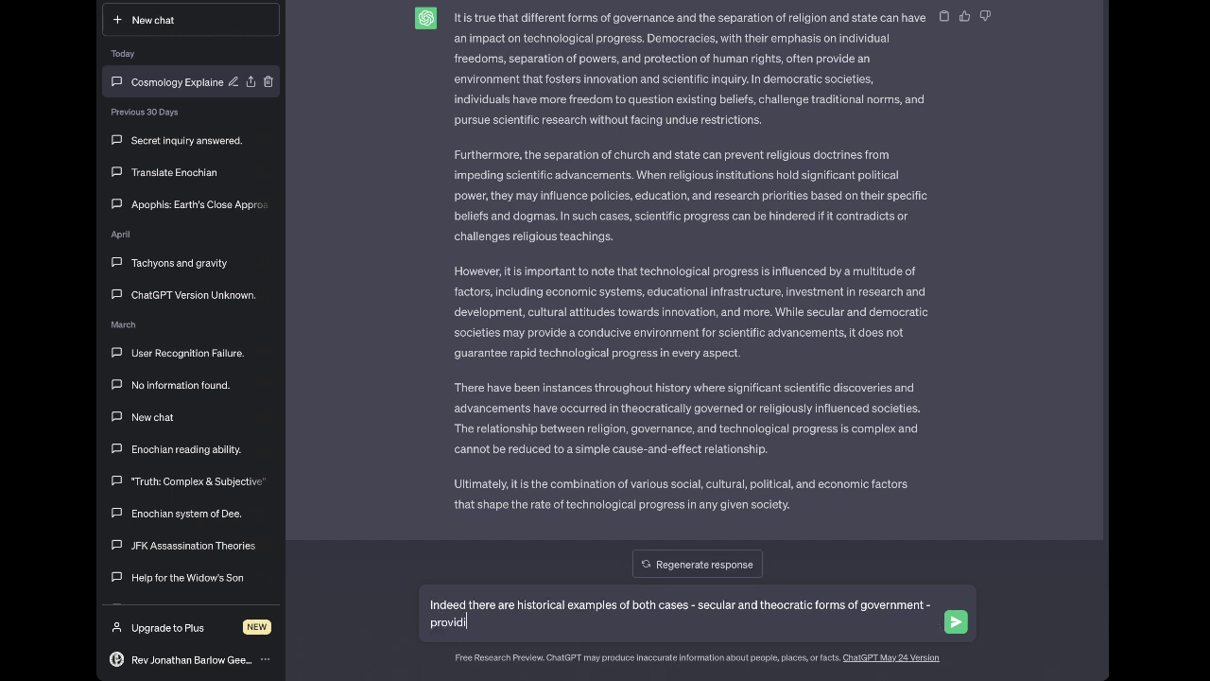
text(ng significant technologic)
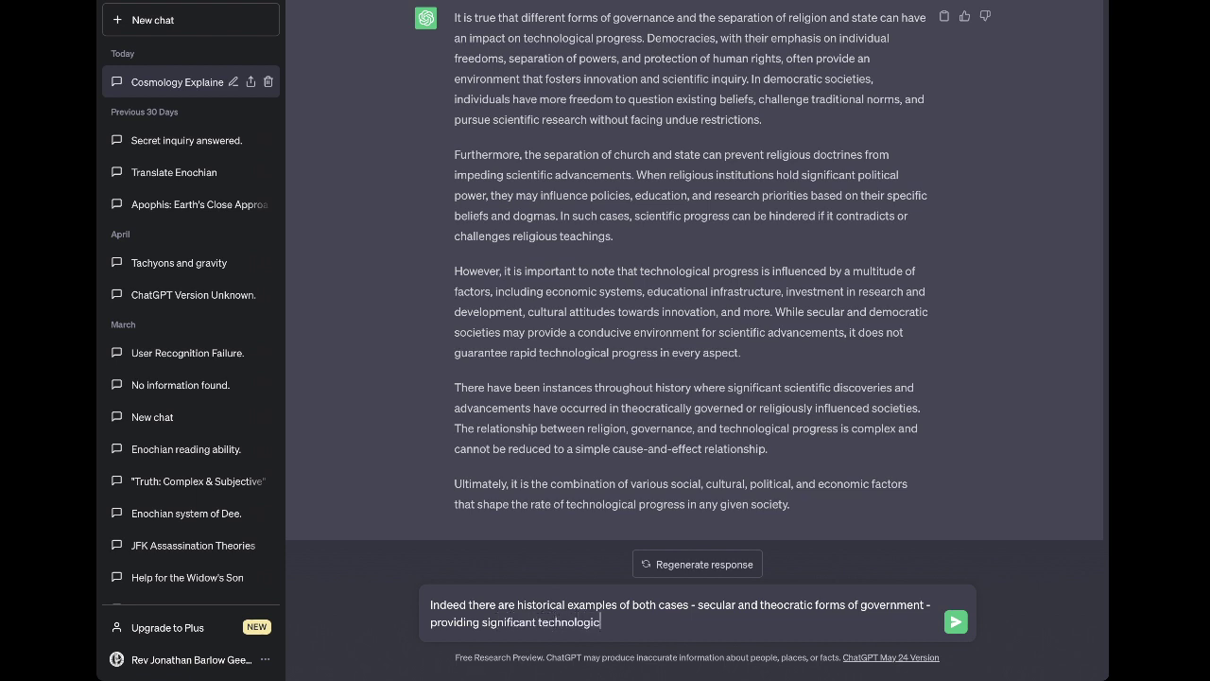
text(al advancements and scientific )
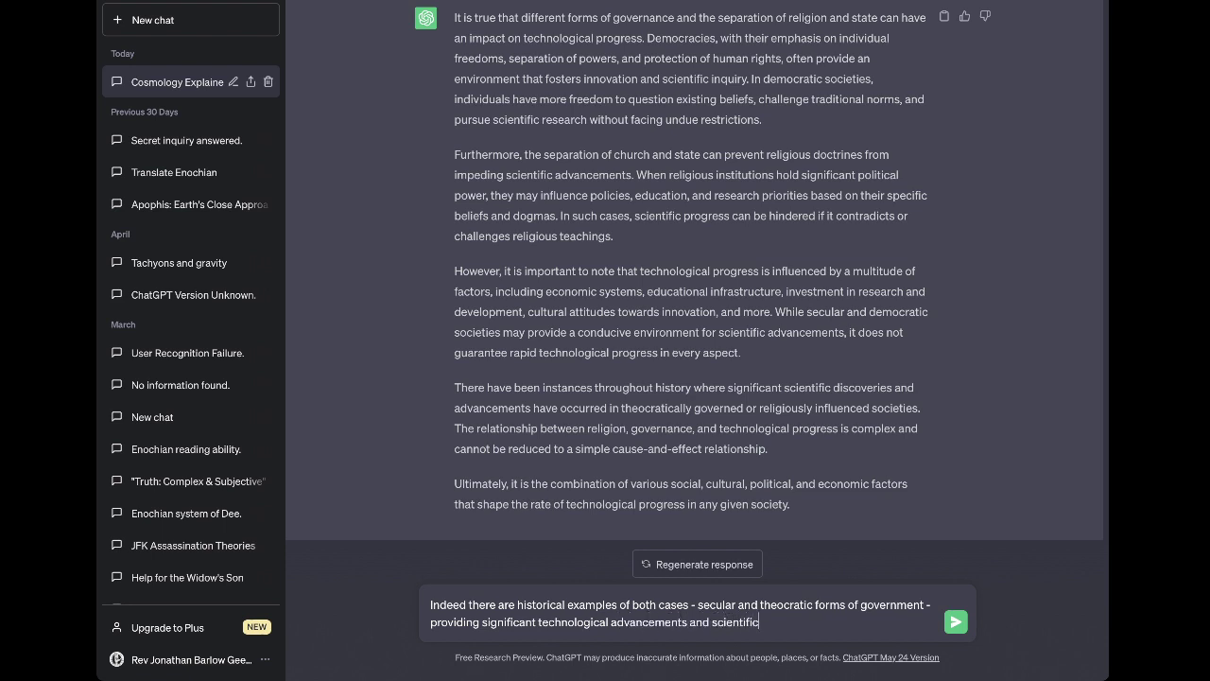
text(discoveries.)
Append 'Also, the fact that religious beliefs have changed over time factors in when considering the' to the message
text(Also, the fact that rel)
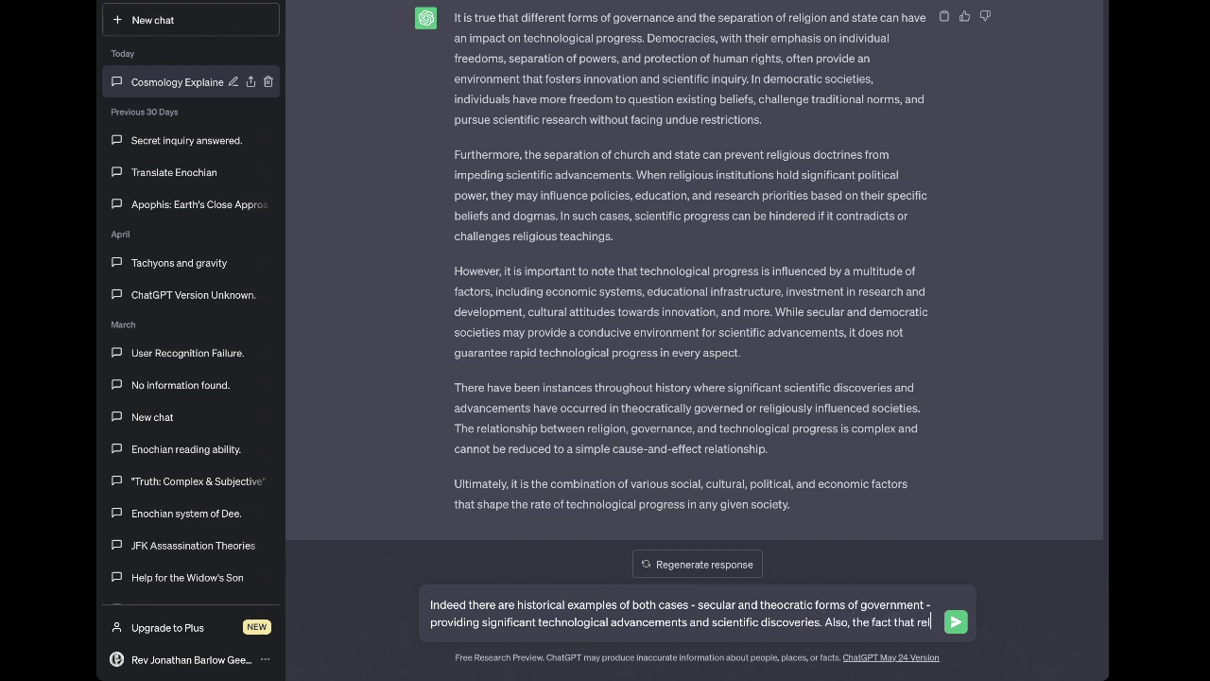
text(igious belief)
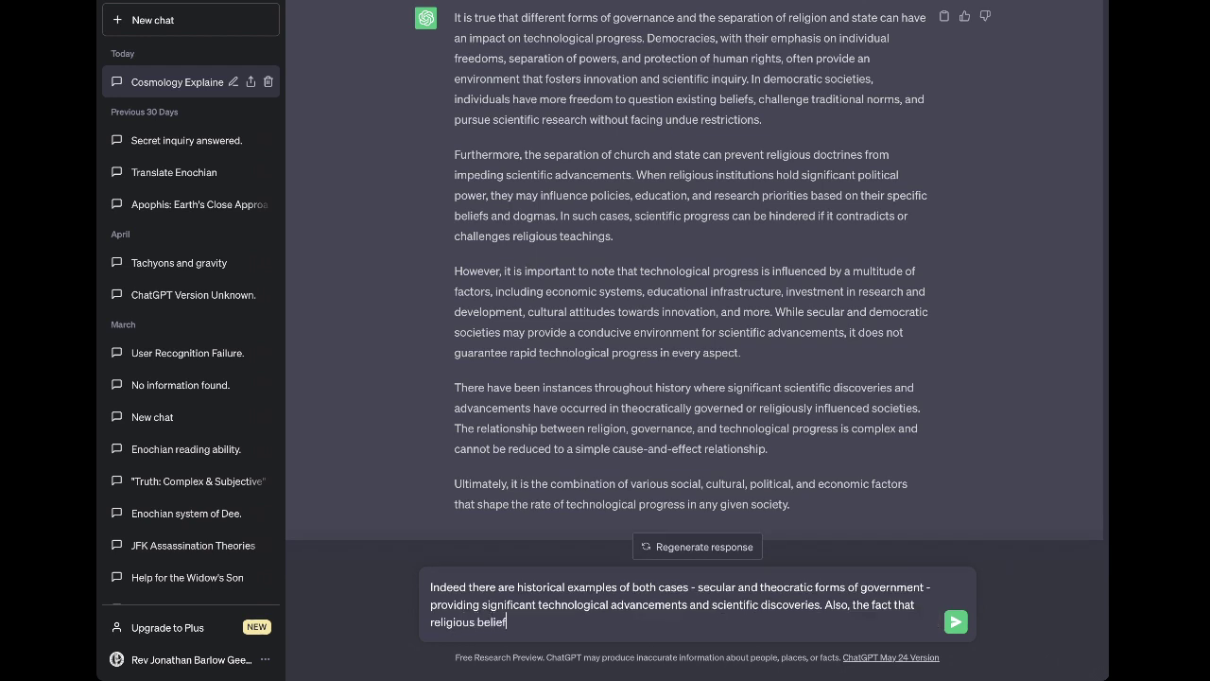
text(s have changed over t)
text(fact)
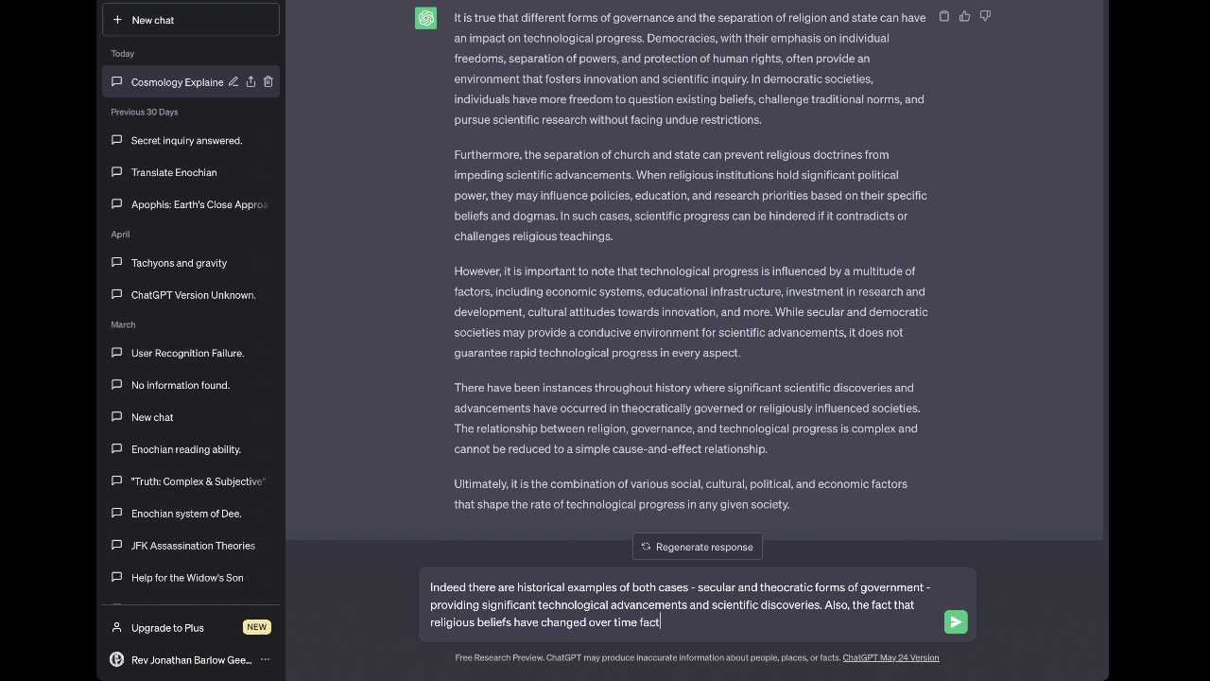
text(ors in when)
text(considering)
text(the)
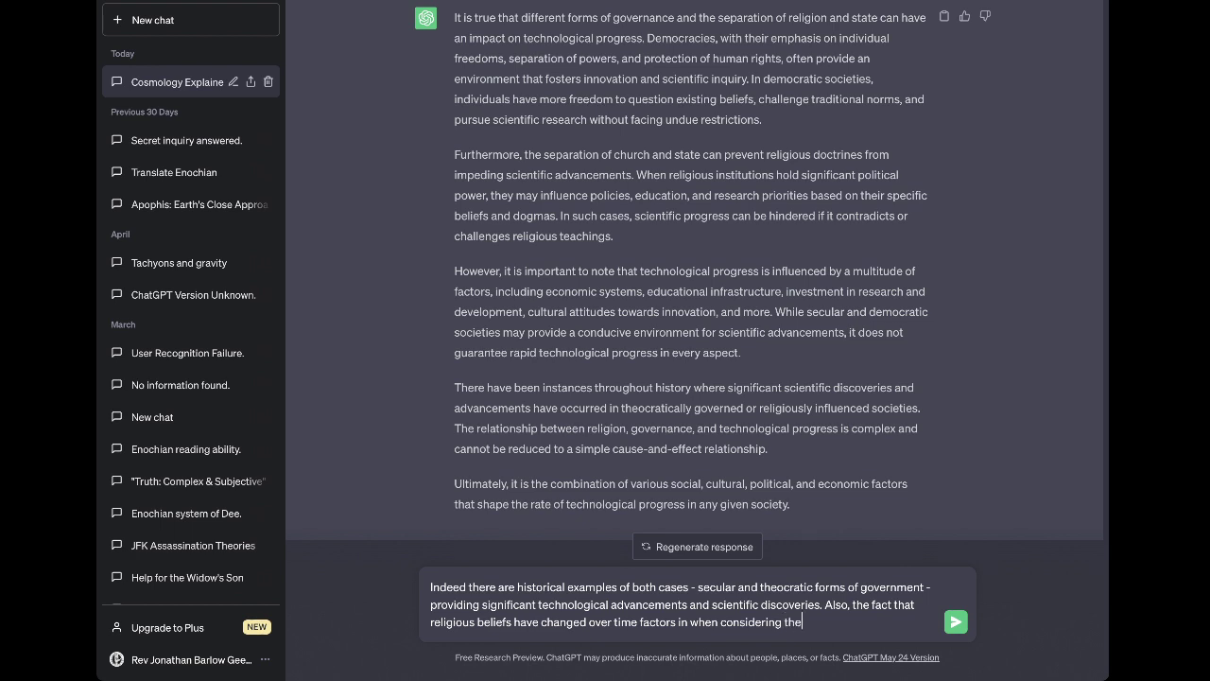
Append 'degree of freedom from the popular belief in a deity of some kind or' to the message
text( degree of fre)
text(edom from )
text(t)
text(he popular)
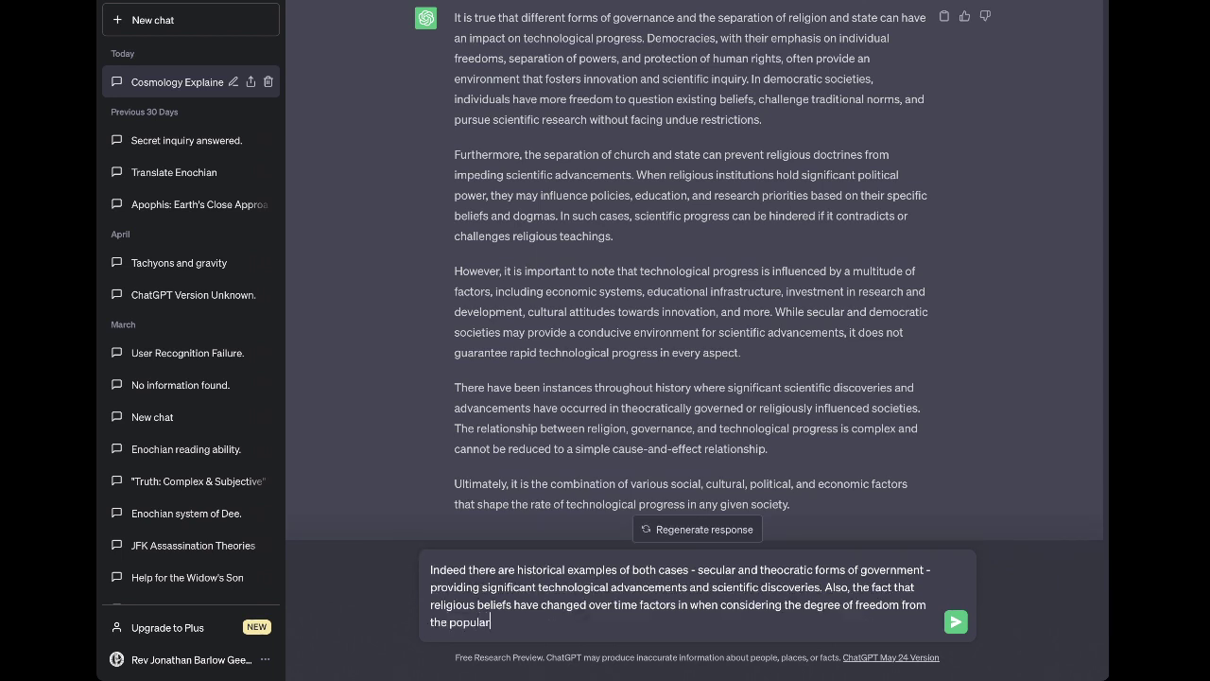
text( belief in a deity of some kind or)
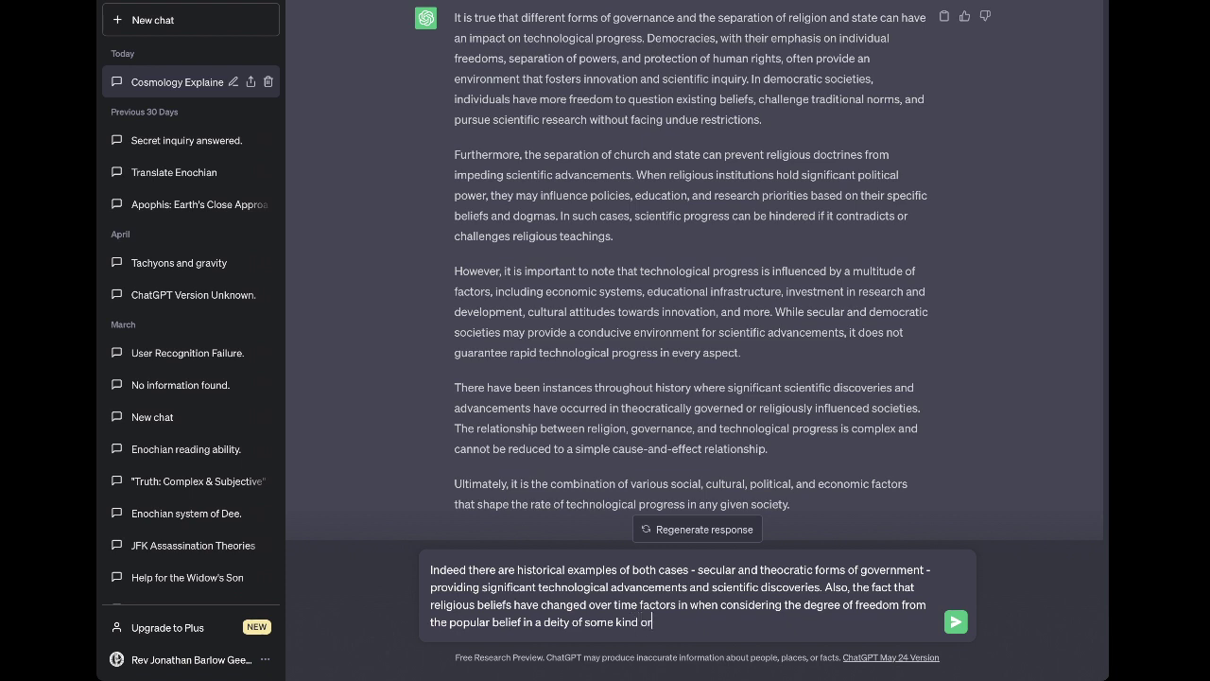
Append 'other. For example, in the Golden Age of Greece the great thinkers were polytheists, while' to the message
text( other. For exmpal)
key(BackSpace)
key(BackSpace)
key(BackSpace)
key(BackSpace)
text(ample, in the Golden)
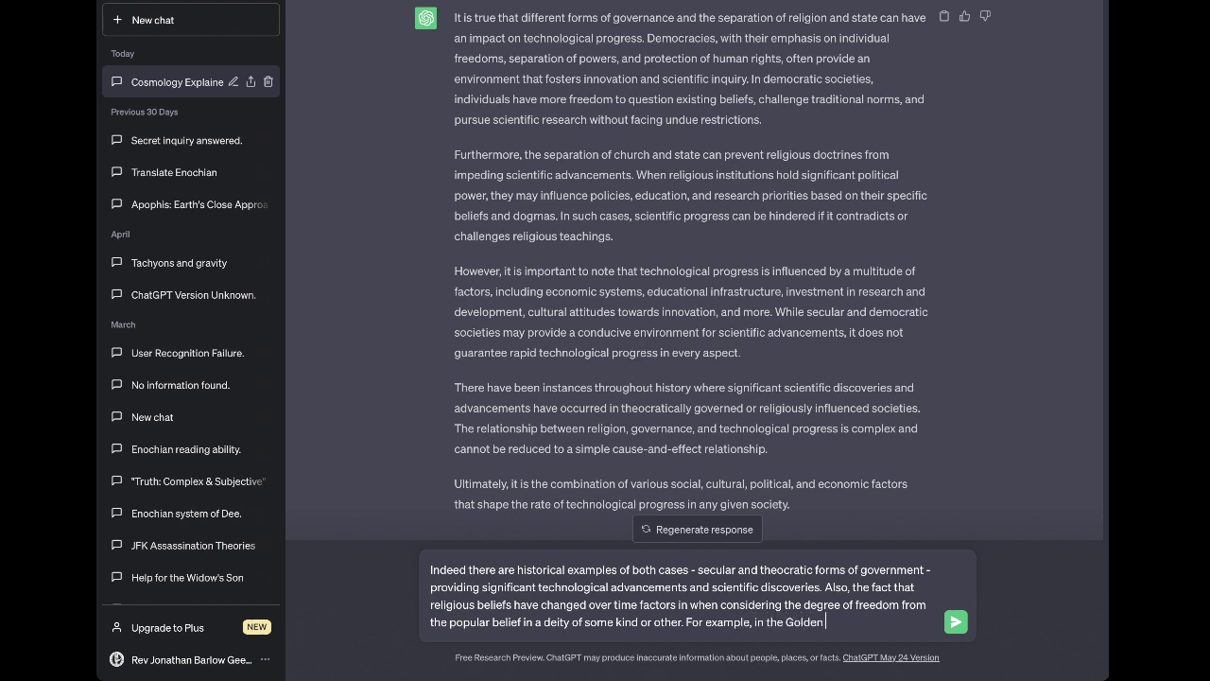
text( Age of Greece the great thi)
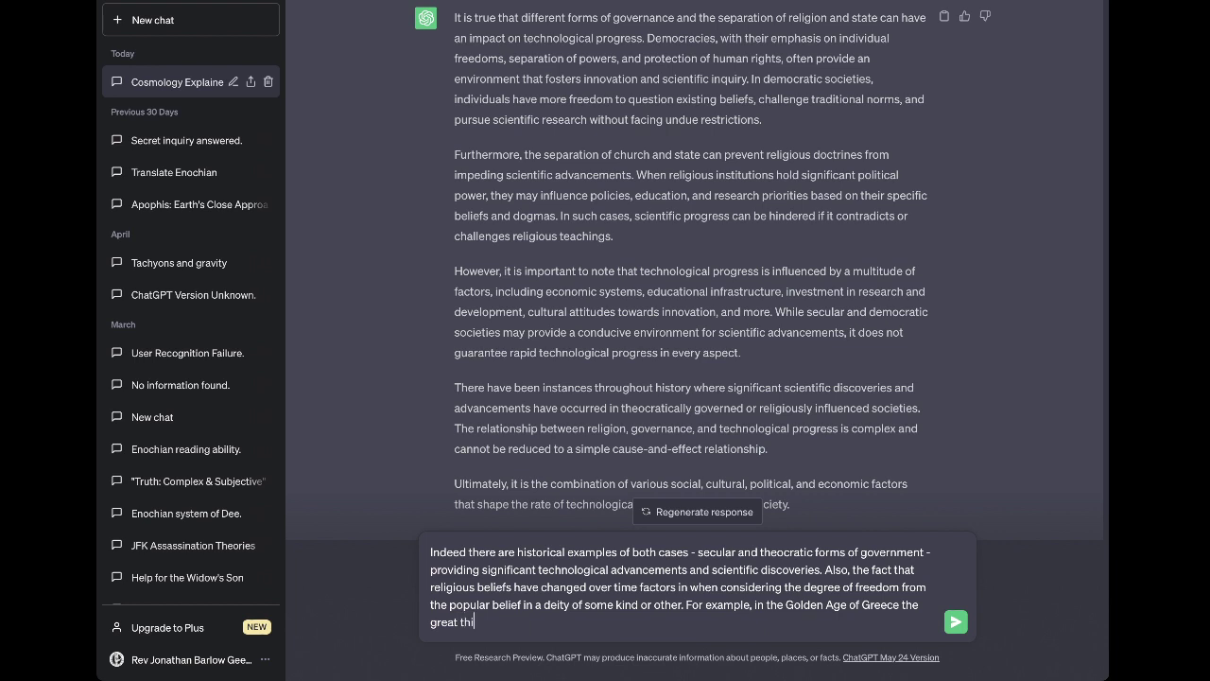
text(nkiers were pa)
text(nthei)
key(BackSpace)
key(BackSpace)
key(BackSpace)
key(BackSpace)
key(BackSpace)
key(BackSpace)
key(BackSpace)
text(polytheists, while th)
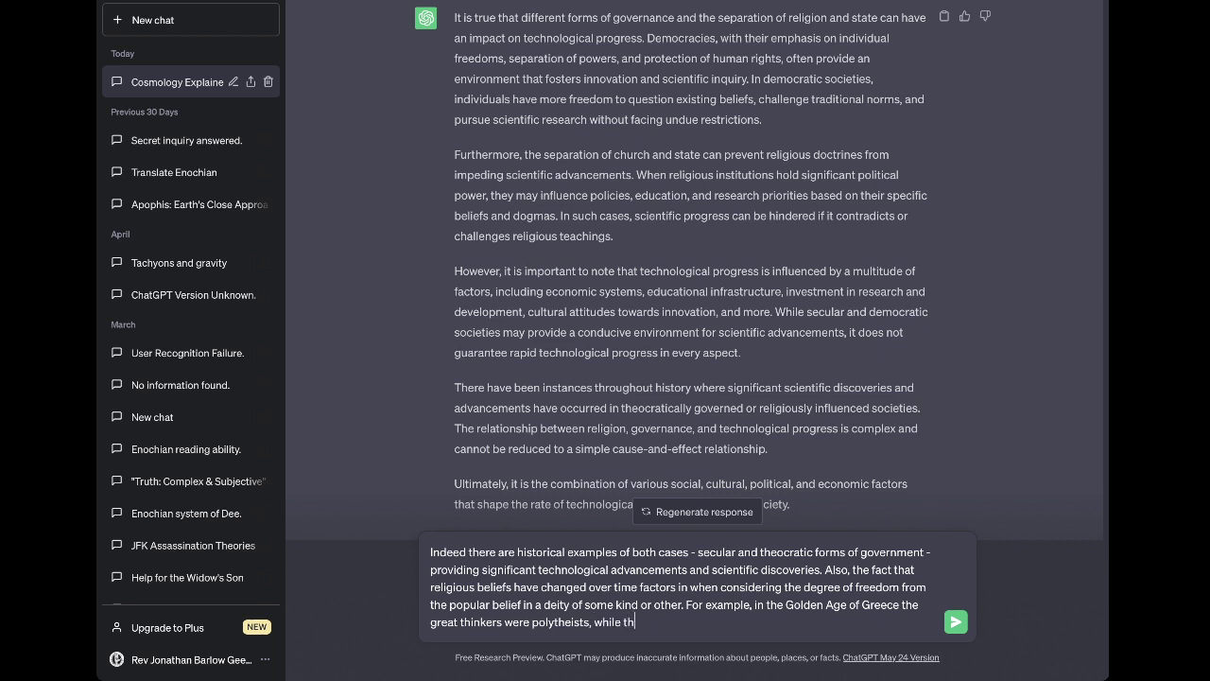
Append 'those during the great Ottoman Empire era of Islam were strictly monotheists.' to the message
text(ose during the great A)
key(BackSpace)
text(Ottoman )
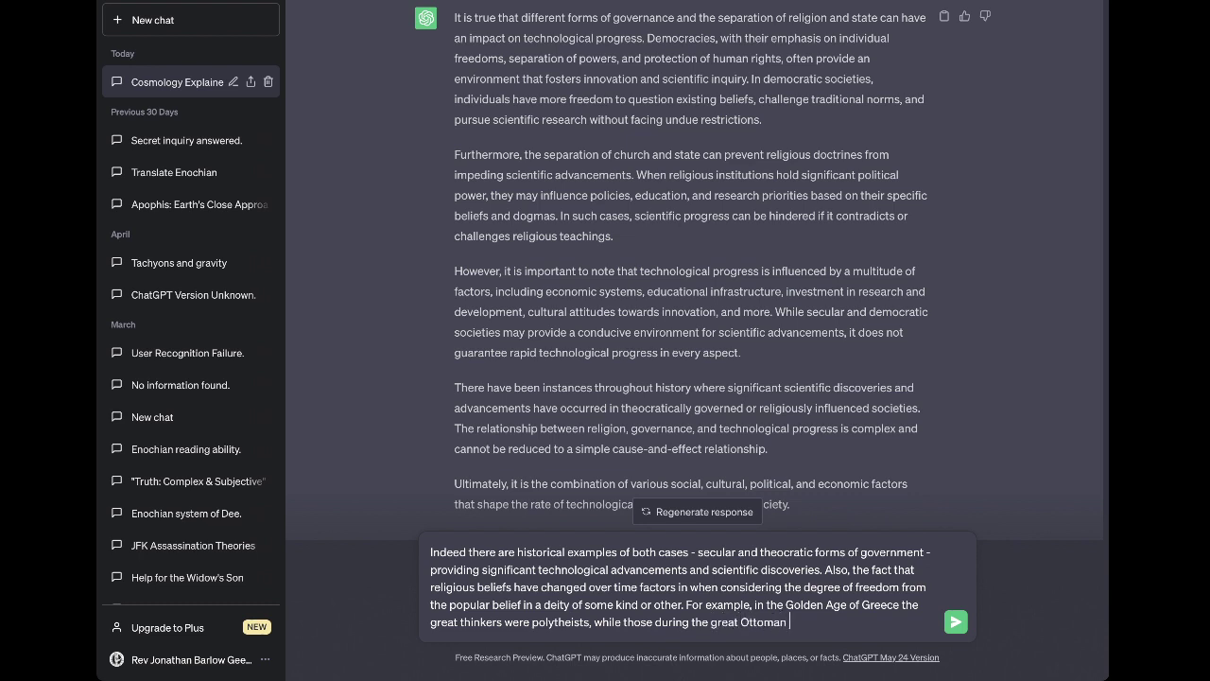
text(Empire era of Islam were strictly)
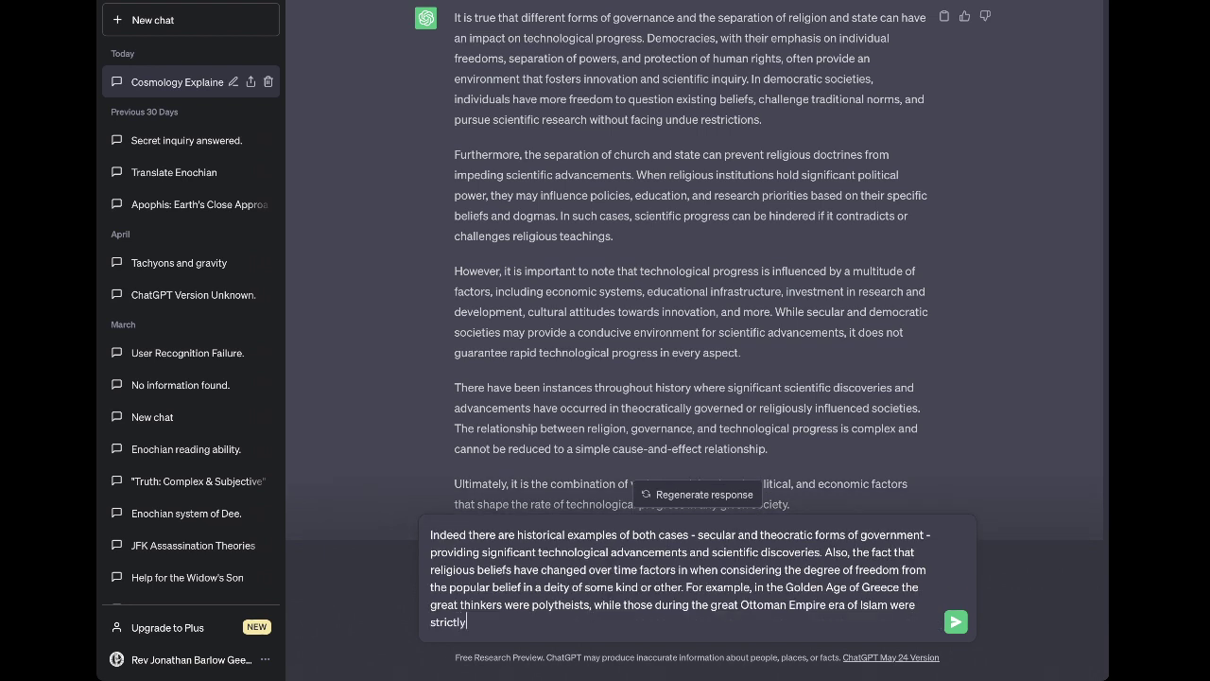
text( monotheists.)
Append 'In fact, there are far fewer atheist scientists, even now, than there are theist scientists' to the message
text(In fact, there a)
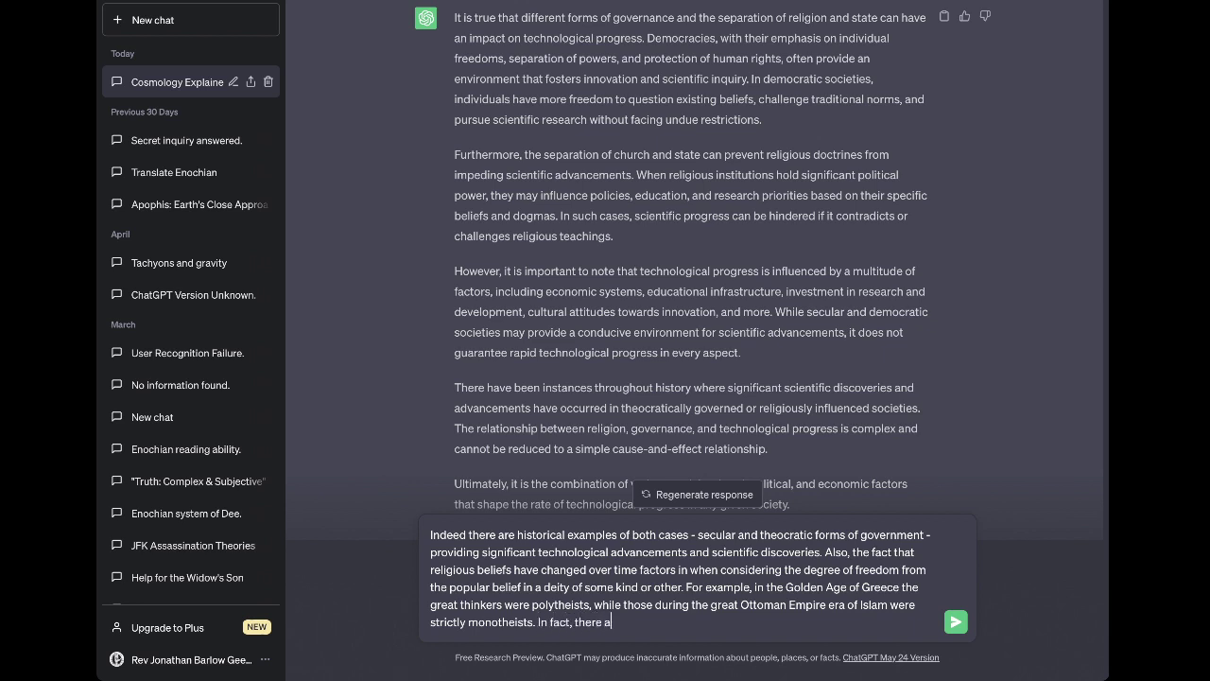
text(re far fewer atheist scientis)
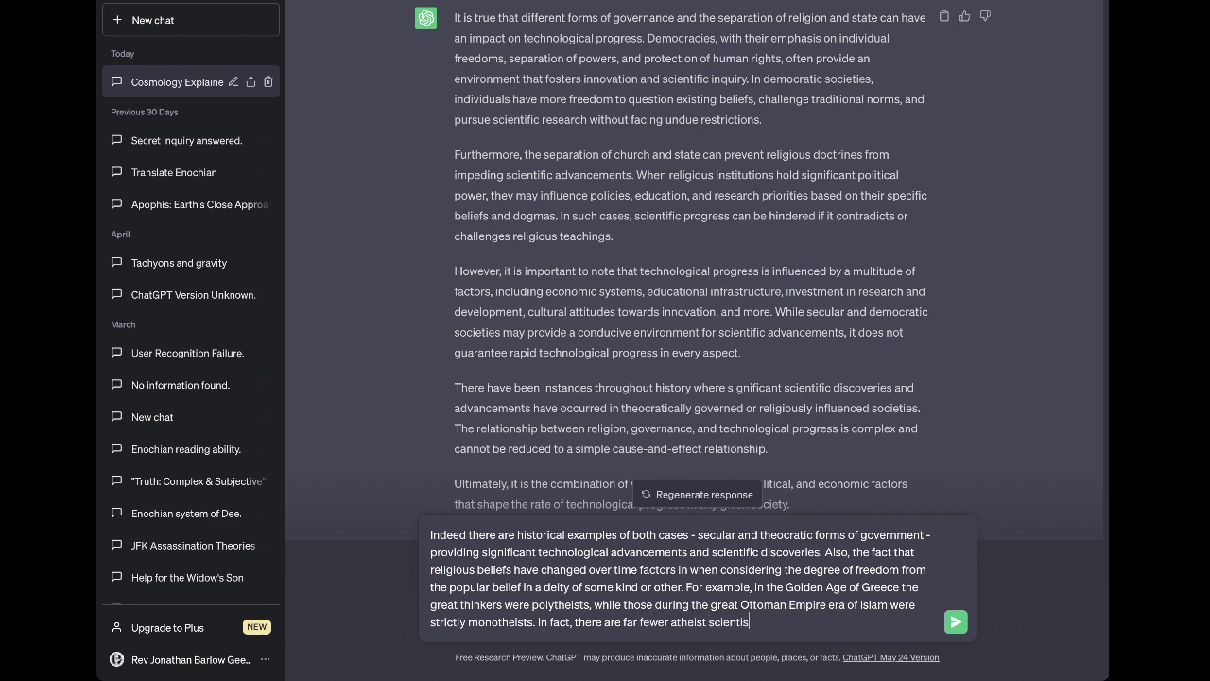
text(ts, even now, than )
text(the)
text(n there a)
text(re theist)
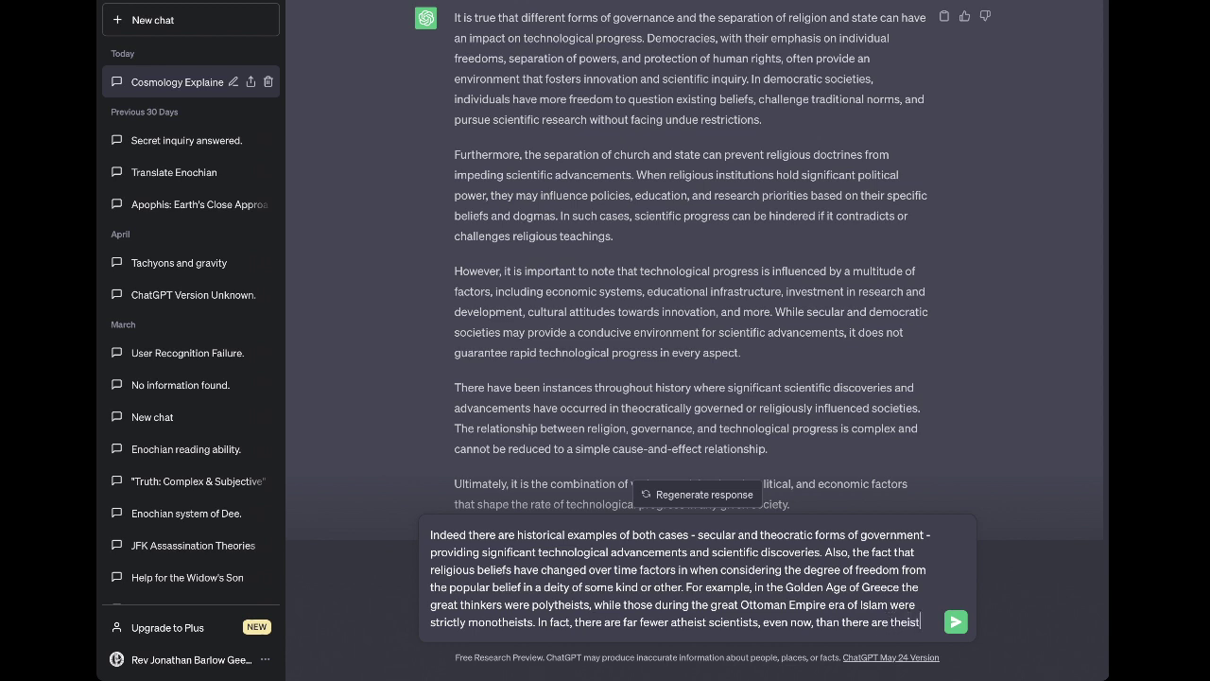
text( scientists)
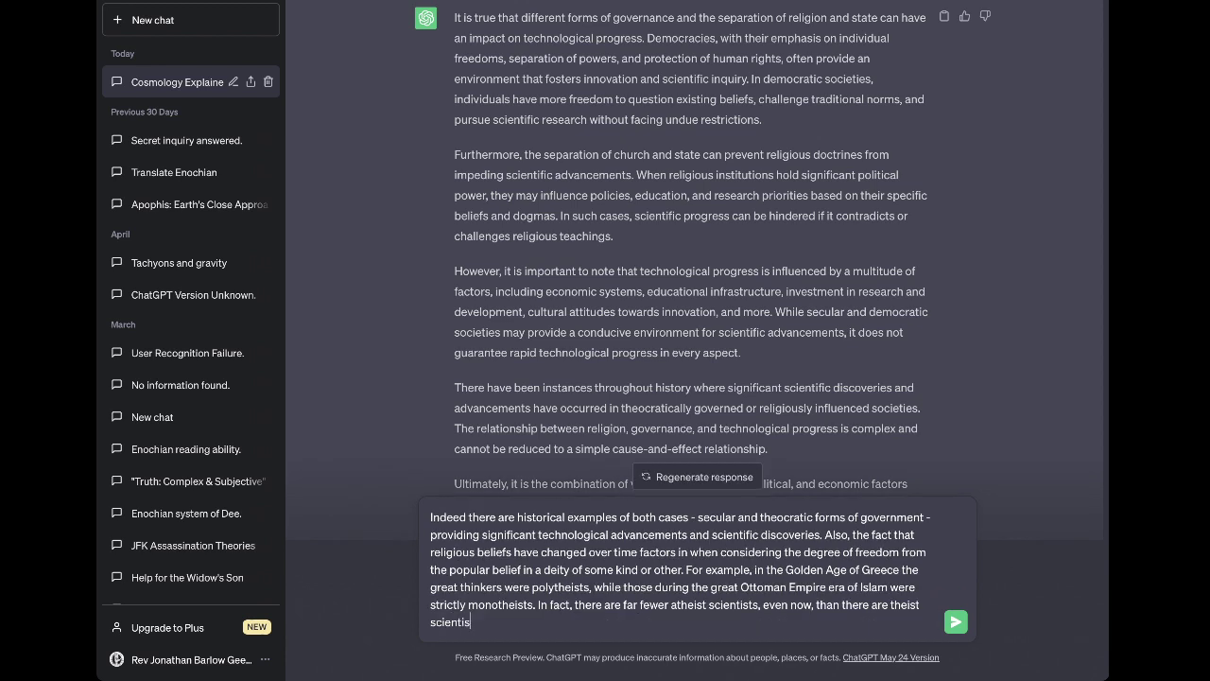
Append '. Again, some 93% of people alive now believe in some form of "god". The idea simply seems impossible to me.' and send the message
text(. Again, some 93% of peop)
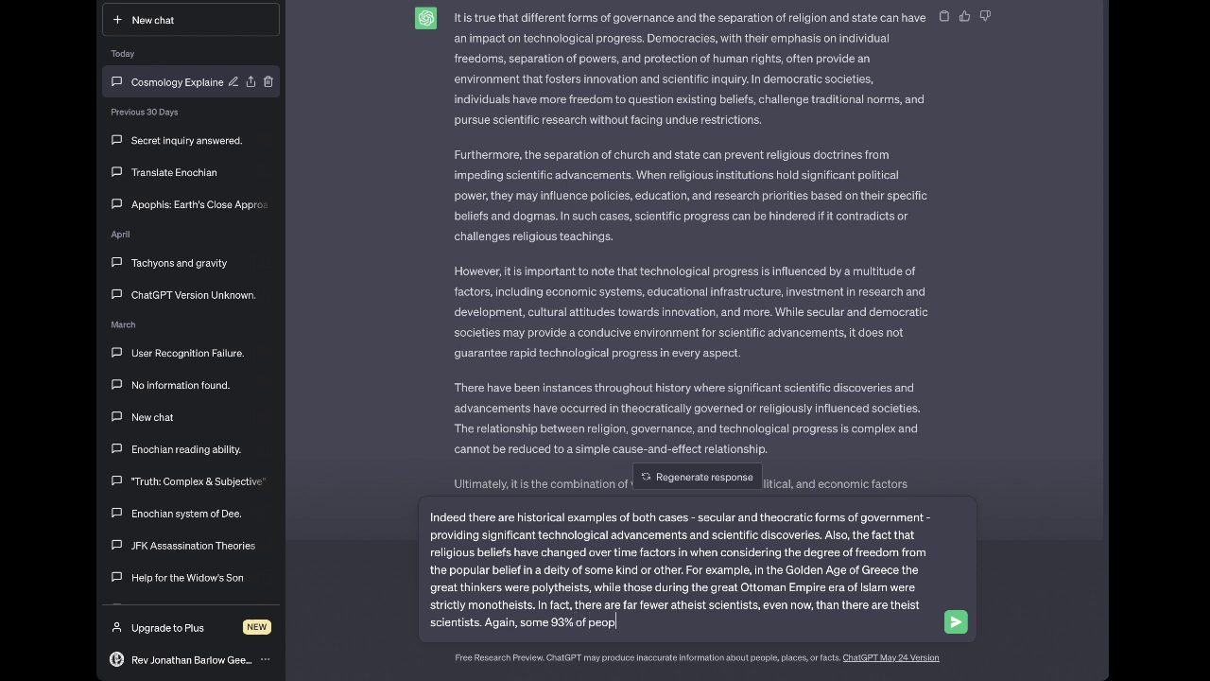
text(le alive now believe in som)
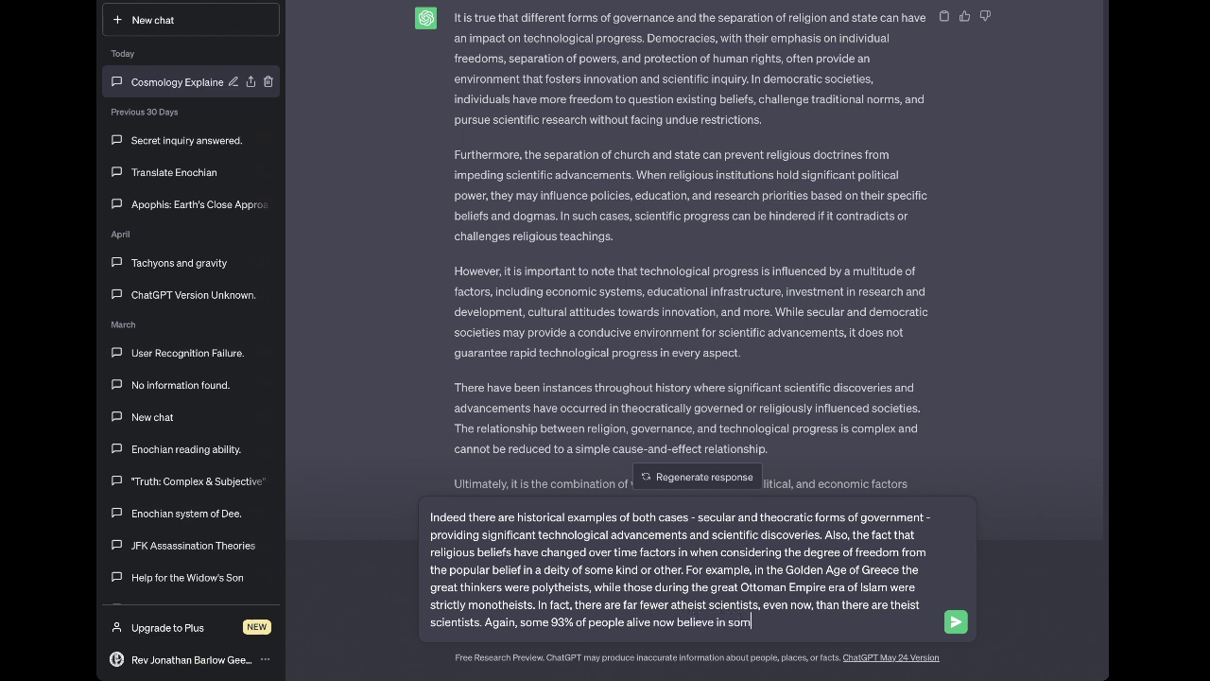
text(e form of "god". The idea simply seem)
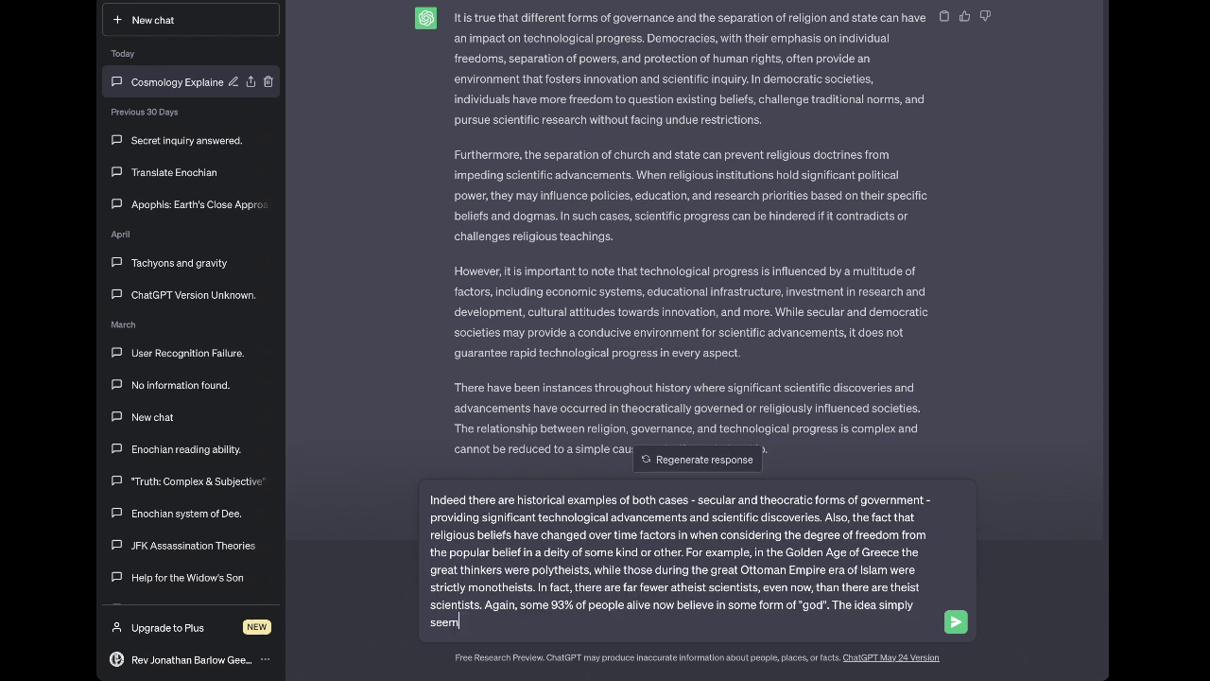
text(s impossible to me.)
key(Return)
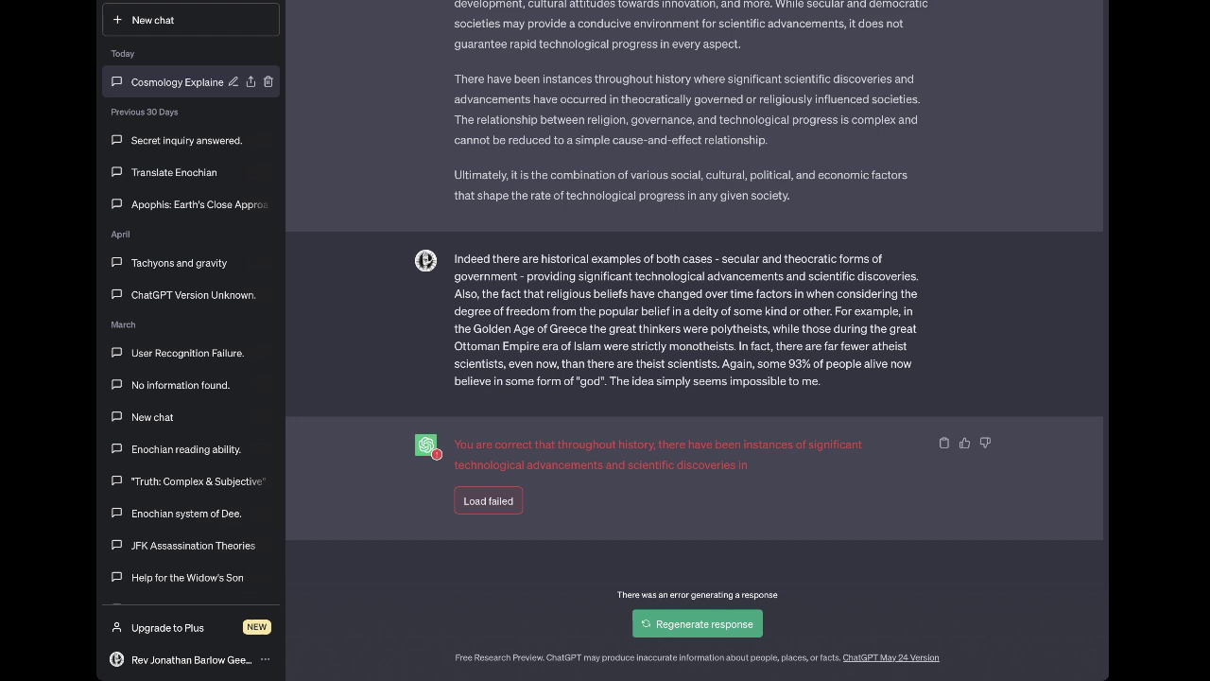
Regenerate the failed response and rate the new one as the same as the previous one
click(697, 624)
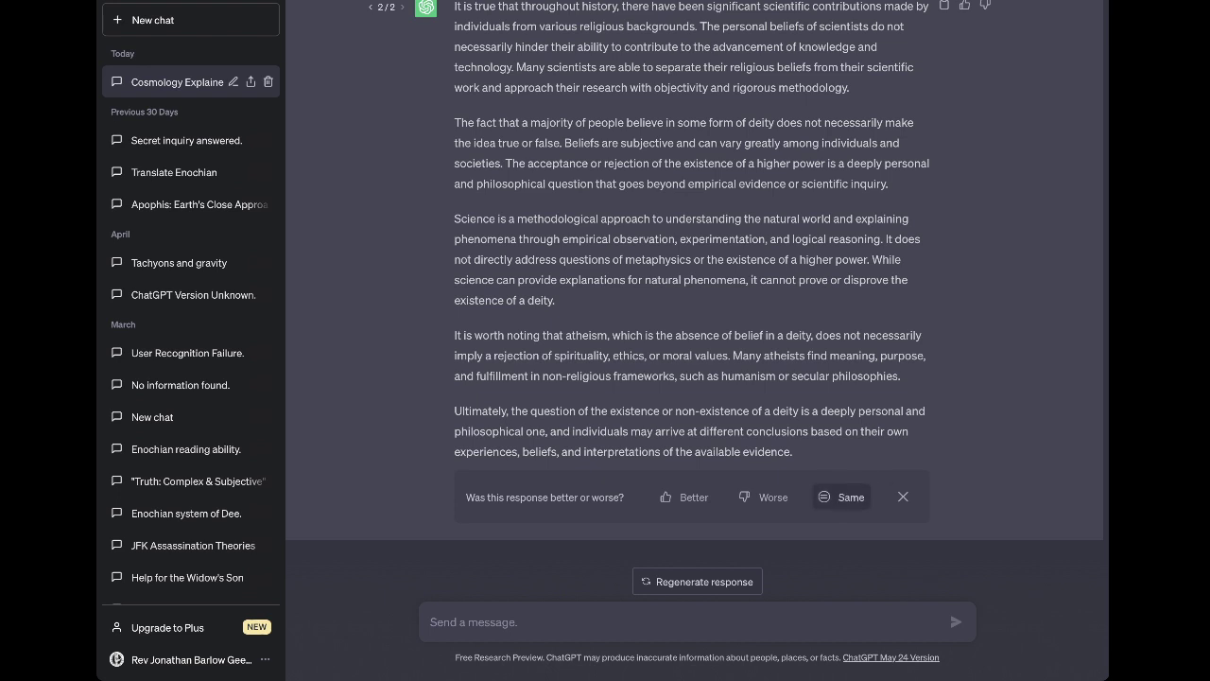
click(842, 496)
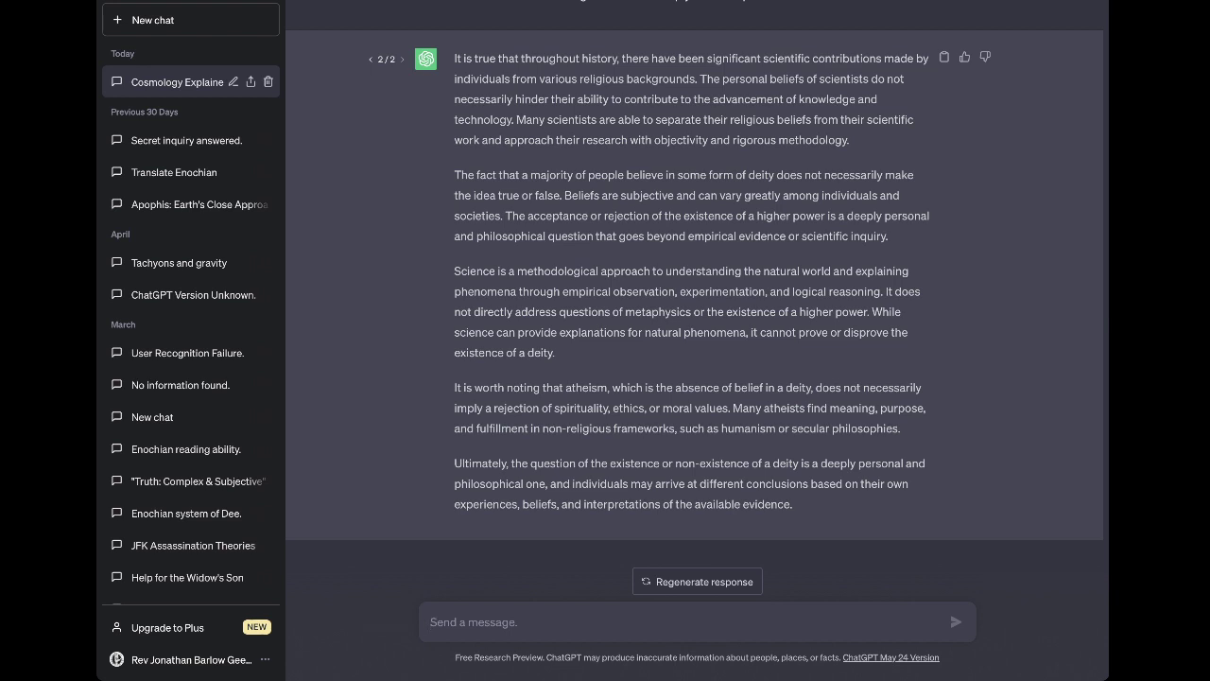
Write 'it seems to me that more "beliefs" end up being disproven than end up proving true. I try to avoid having' in a new message
text(it se)
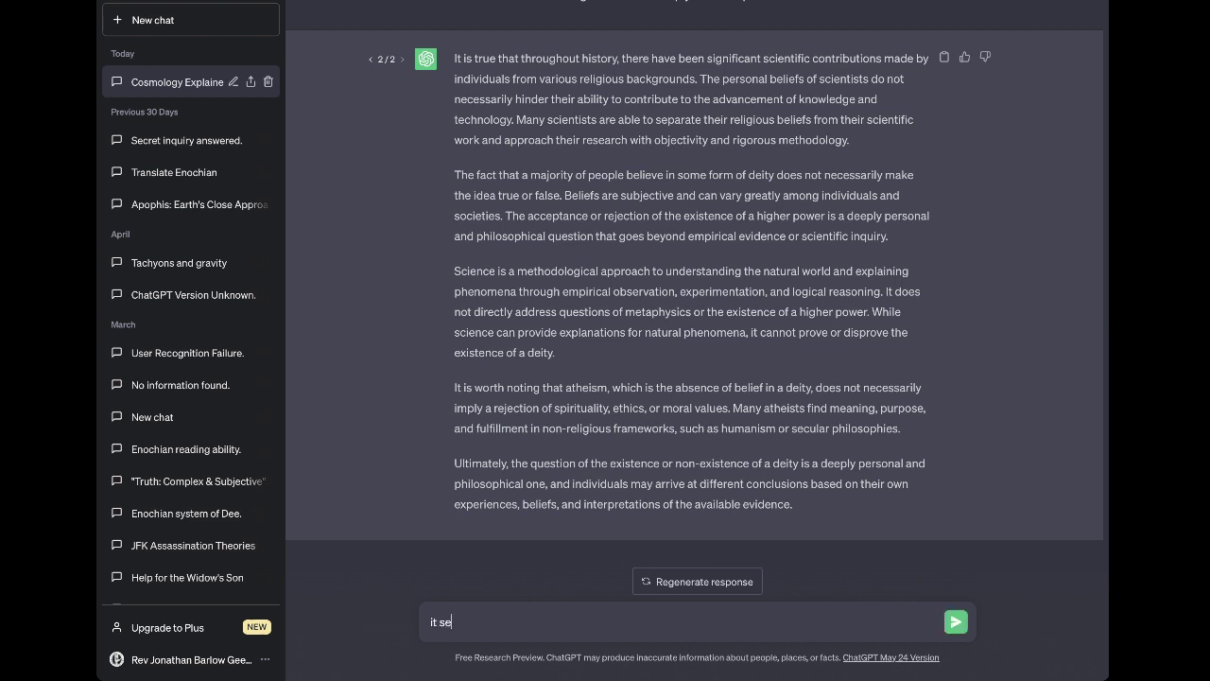
text(ems to me that more "beliefs" e)
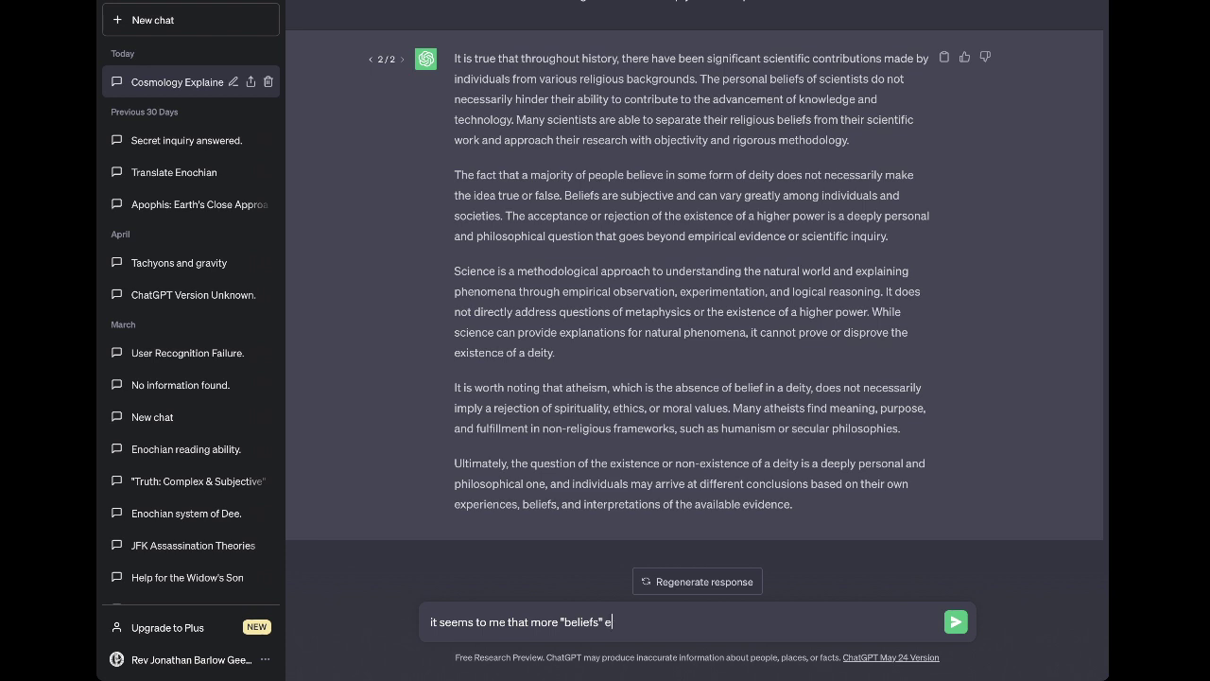
text(nd up being disproven than end up provi)
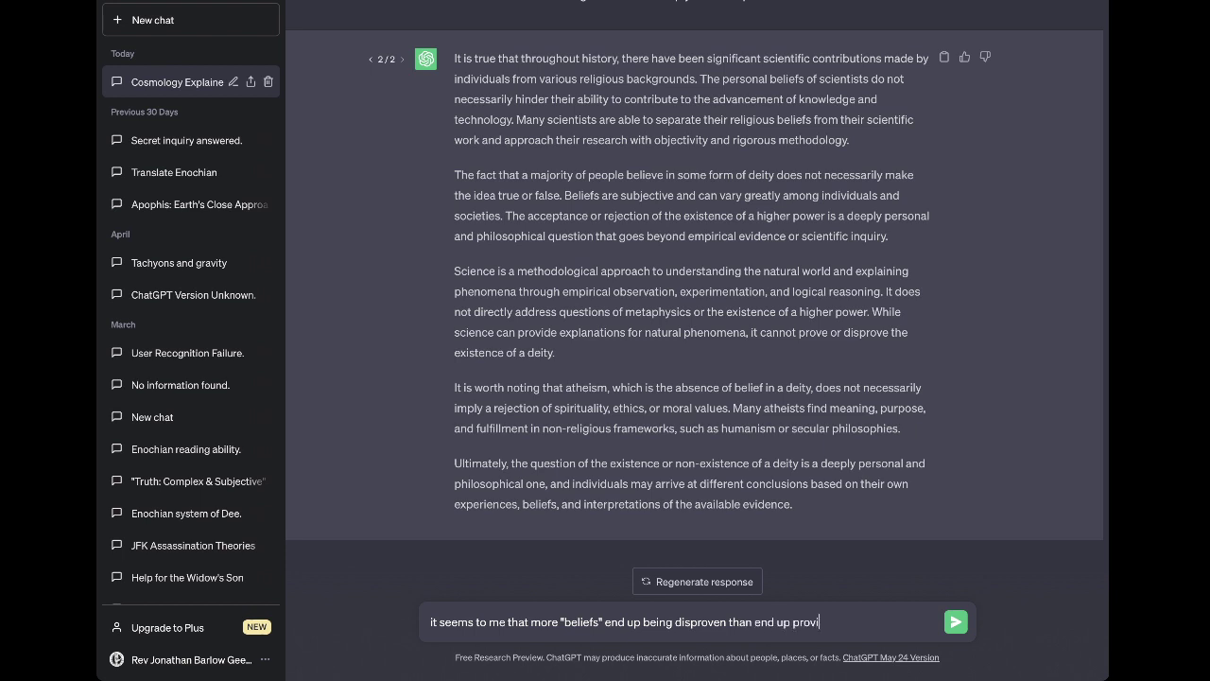
text(ng true. I try to avoid having ")
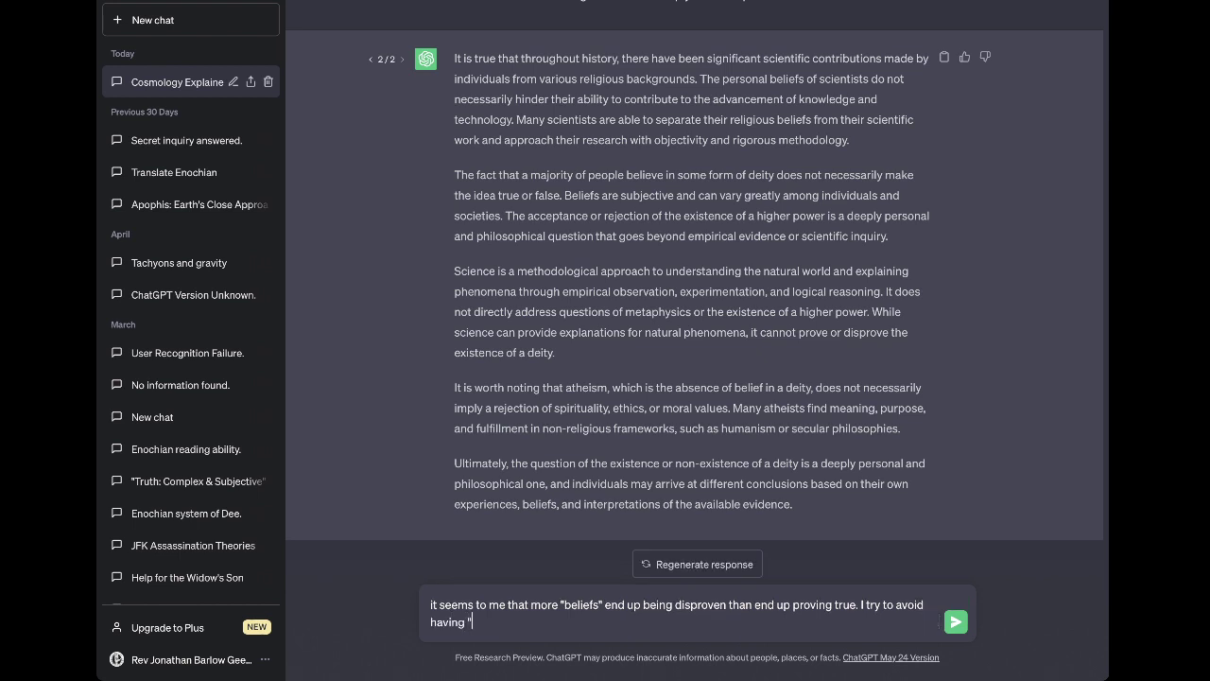
Append '"beliefs" and to remain open-minded to any and all new ideas. I love learning, and I love being' to the message
text(beliefs" and t)
key(BackSpace)
text(r)
key(BackSpace)
text(to remain open-)
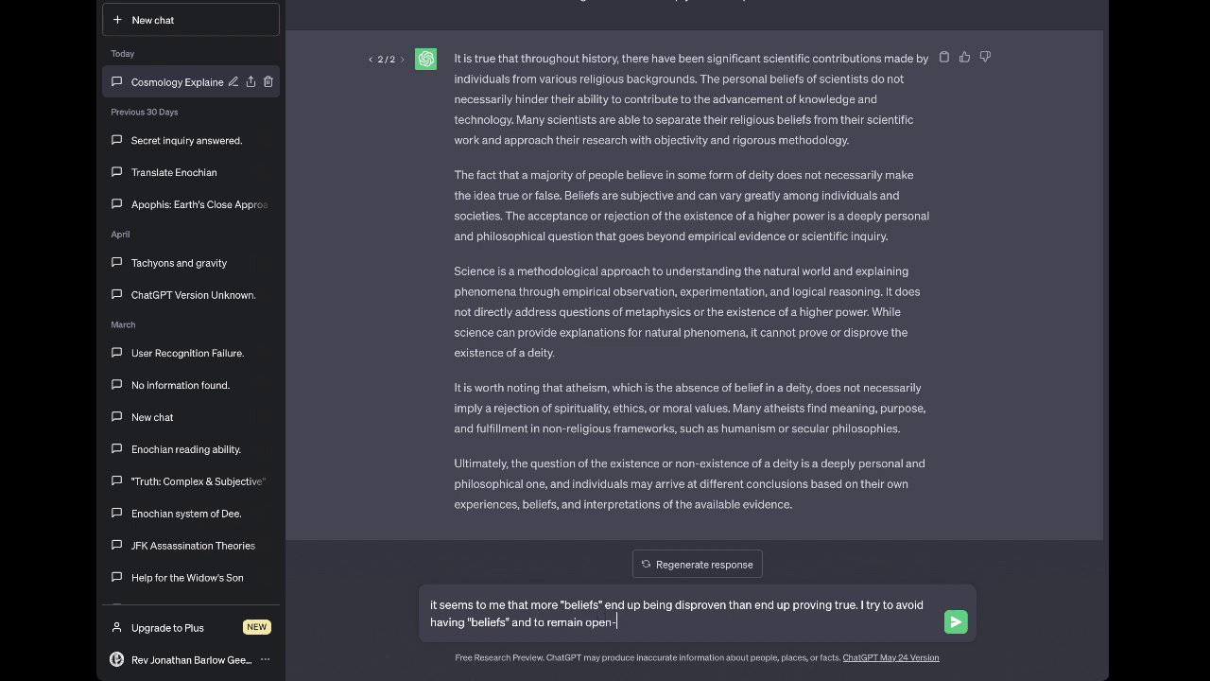
text(minded to any and all new id)
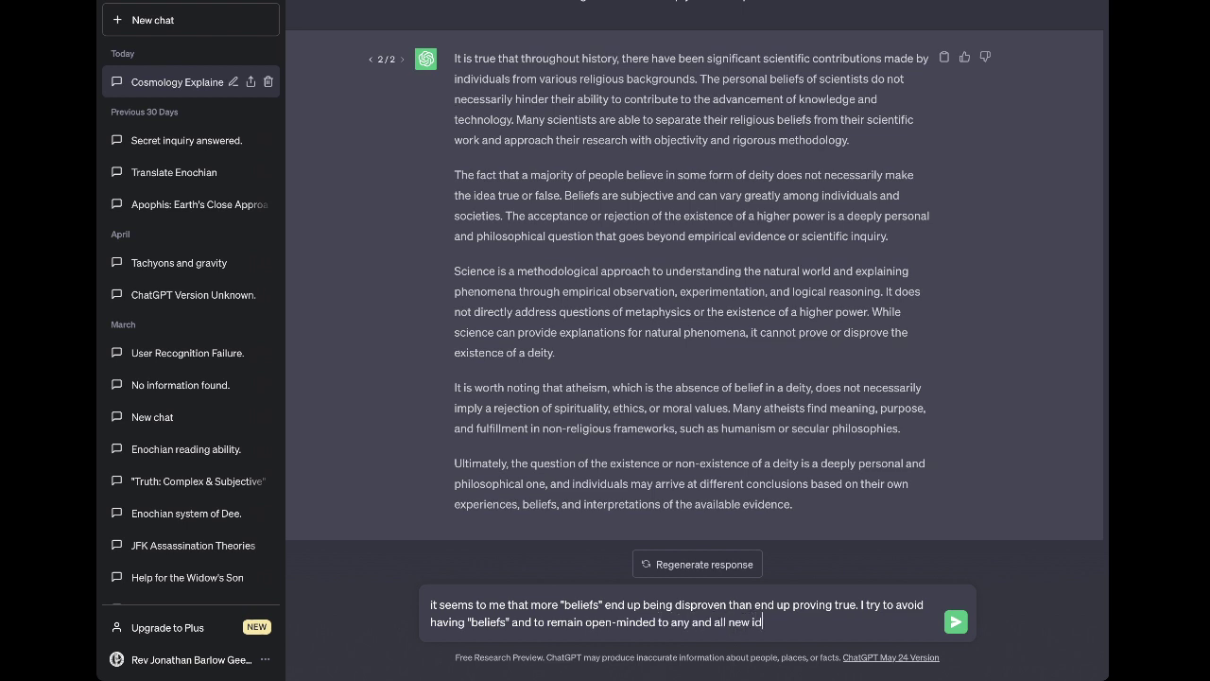
text(eas. I love learning, and I love being)
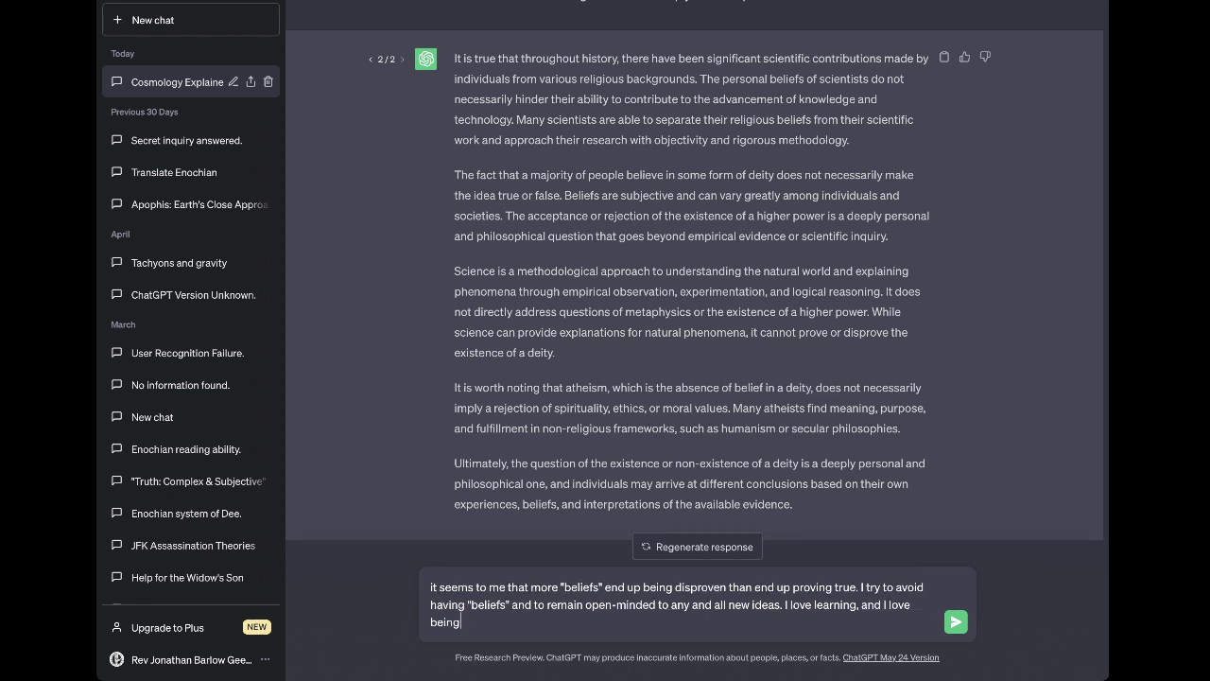
Append 'inspired. I love being exposed to new ideas. But people disappoint me, they have a finite number of ideas' to the message
text( inspired. I love being exposed to new)
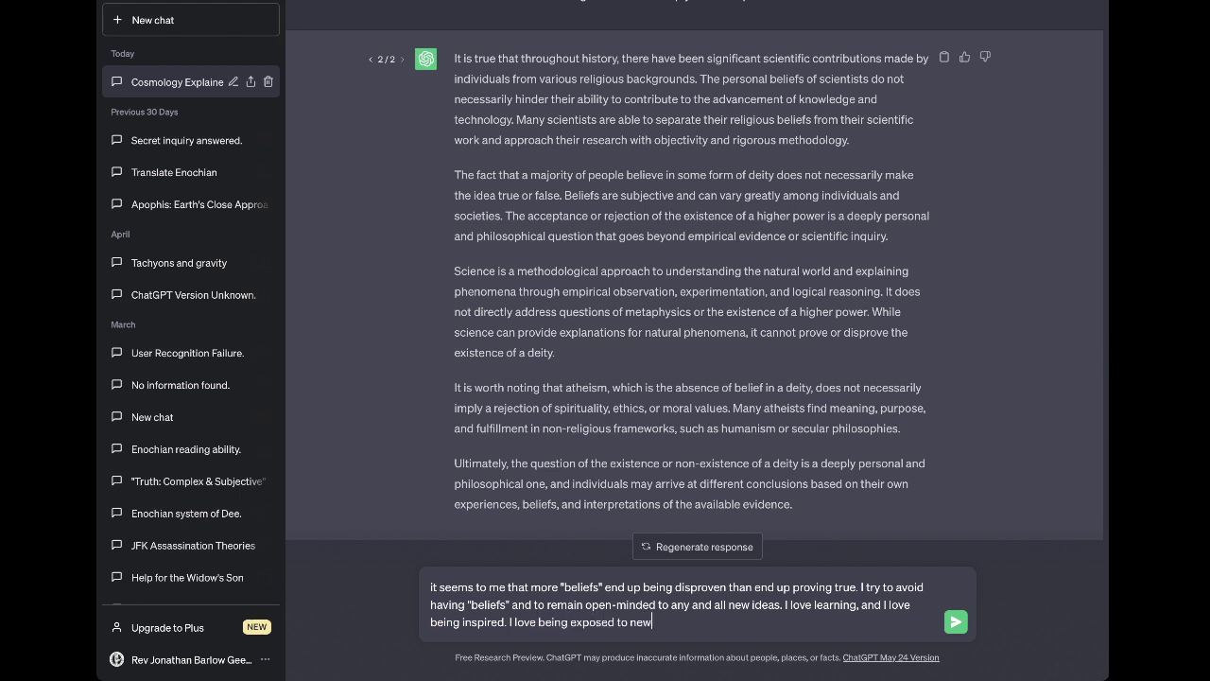
text( ideas. But people disappoint m)
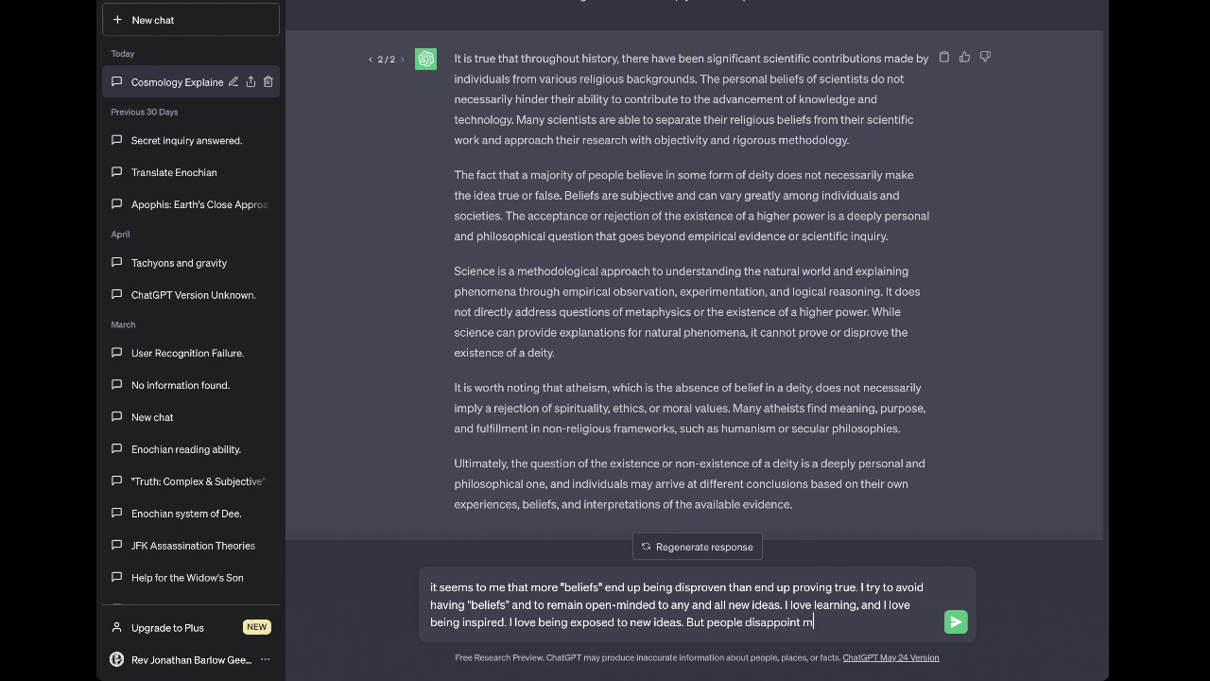
text(e, they have a finite number of ideas)
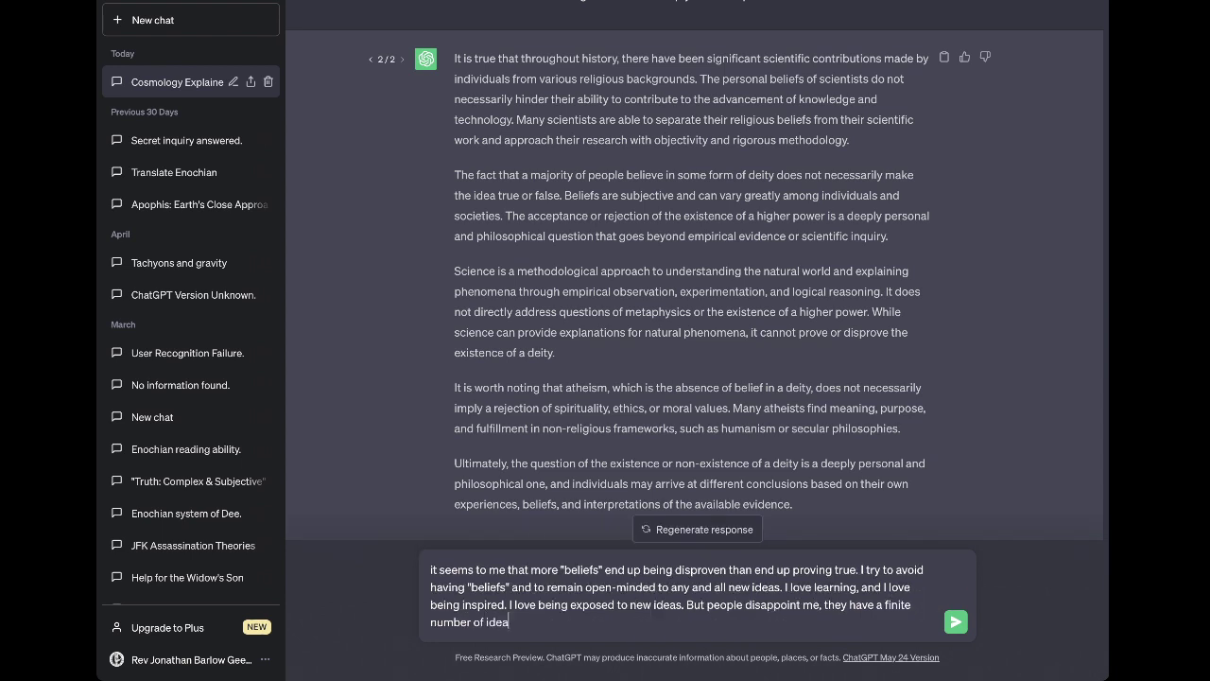
Append 'and most of them are the same.' to the message
text( and many)
key(BackSpace)
key(BackSpace)
key(BackSpace)
key(BackSpace)
text(ost of them are the same.)
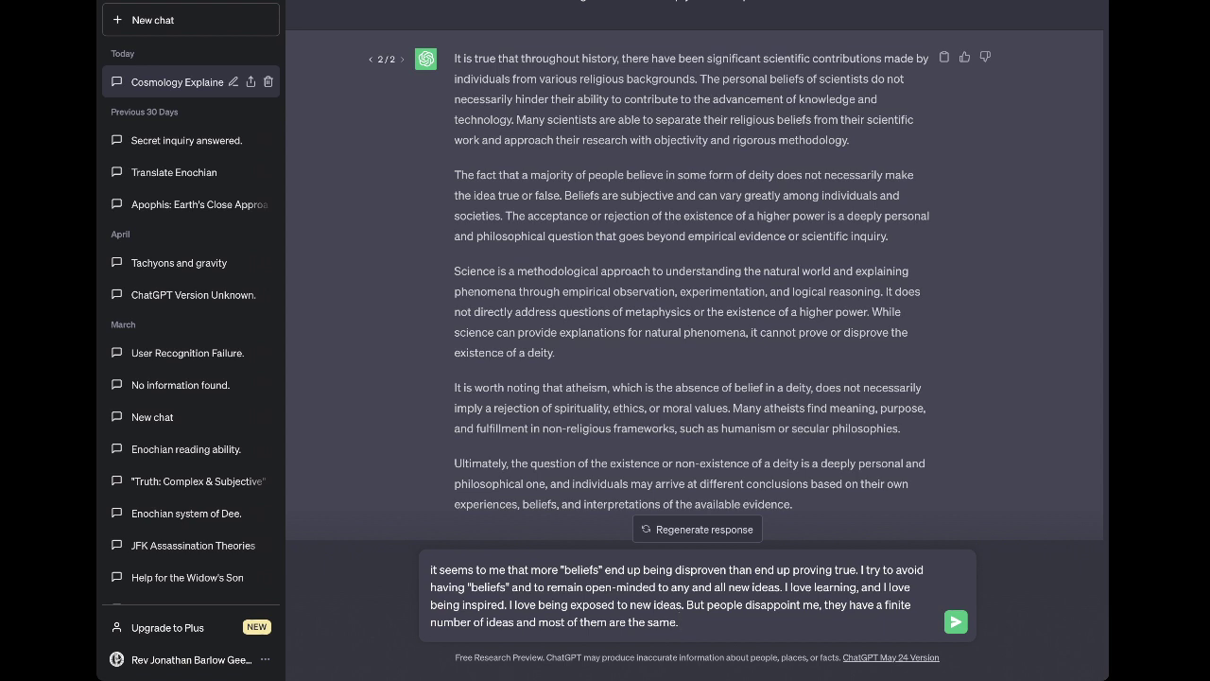
Append 'Is it possible that I am wrong about "beliefs" and that more end up proving true than false?' and send the message
text(Is it possible)
text( that I a)
text(m w)
text(g abou)
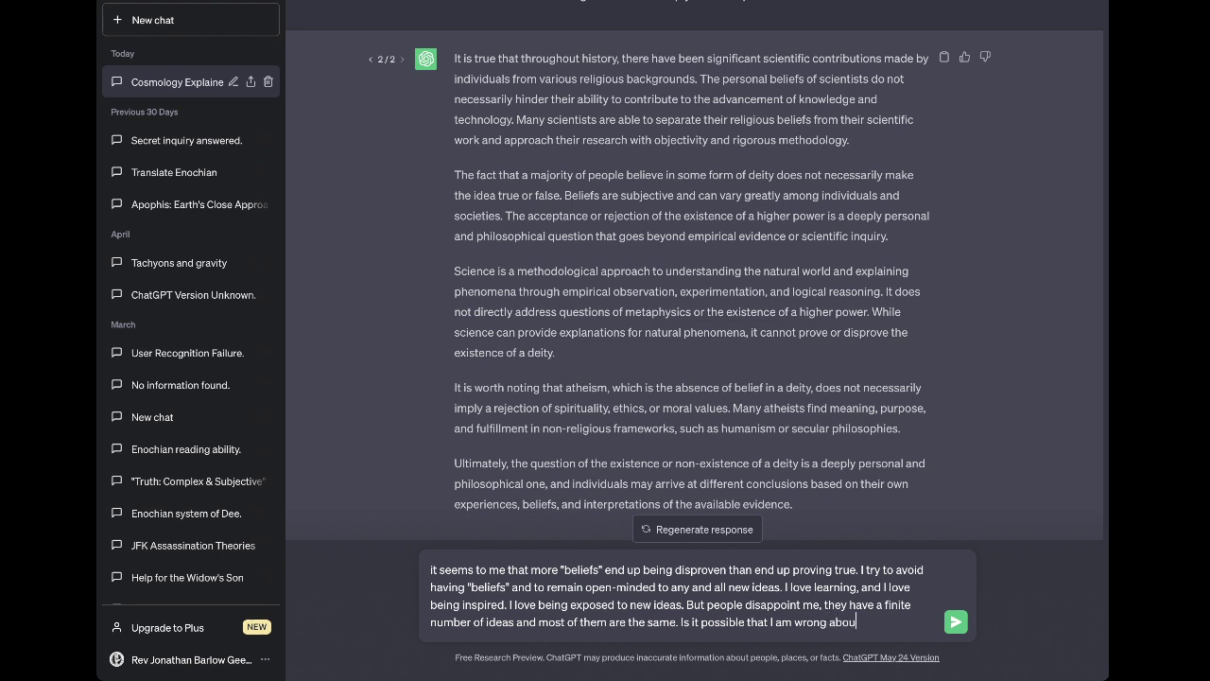
text(t "beliefs" and t)
text(hat )
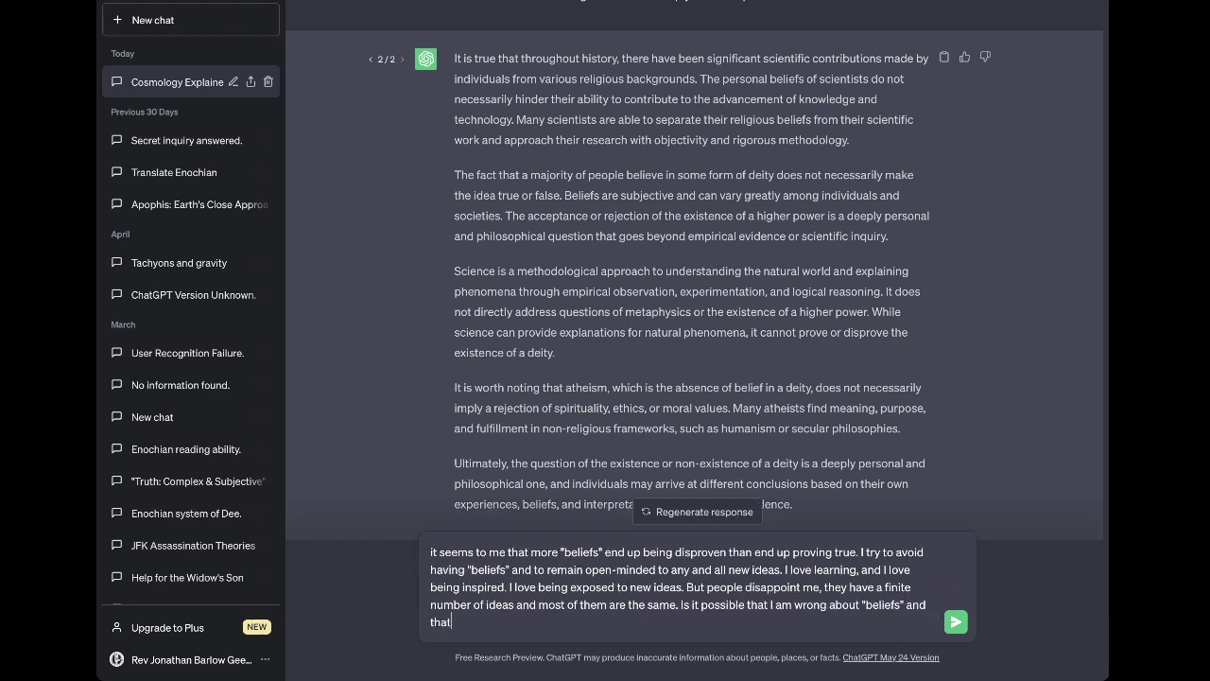
text(more end up proving true than fals)
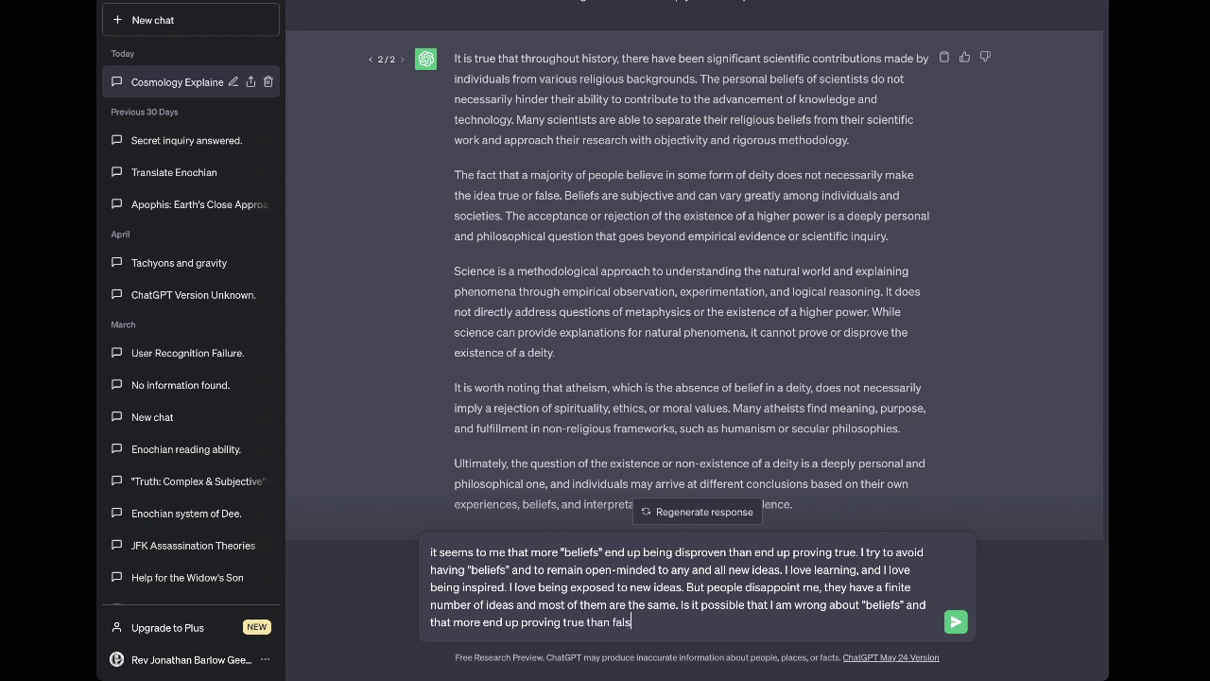
text(e?)
key(Return)
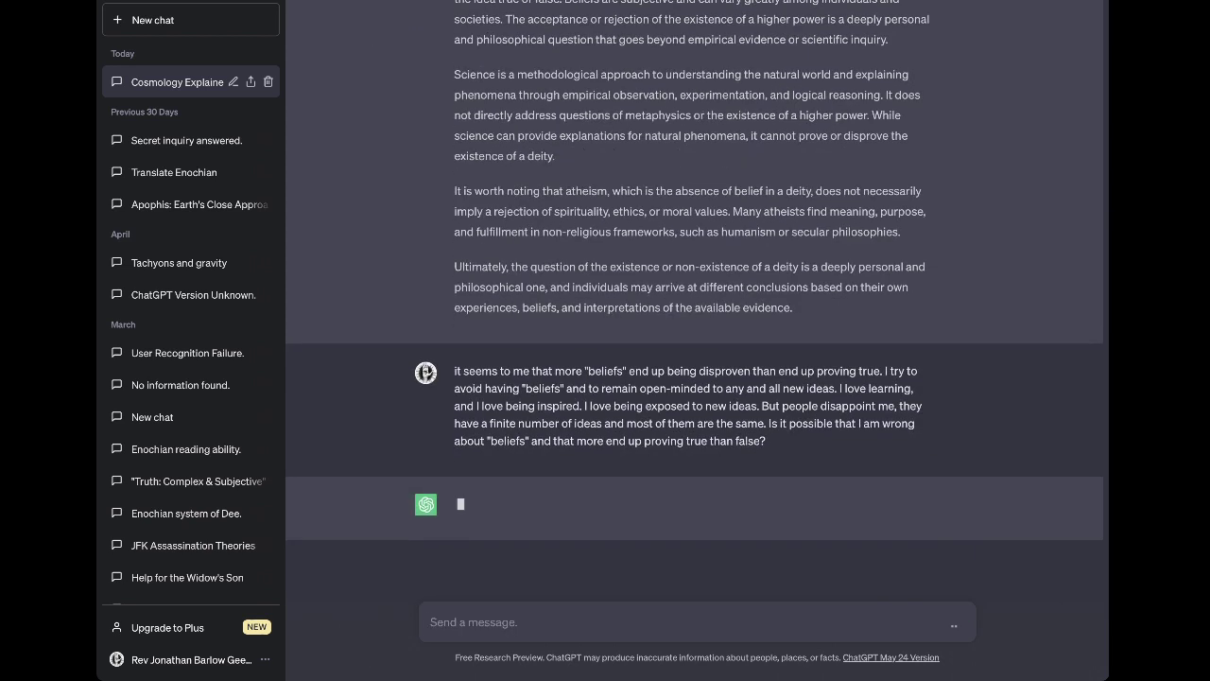
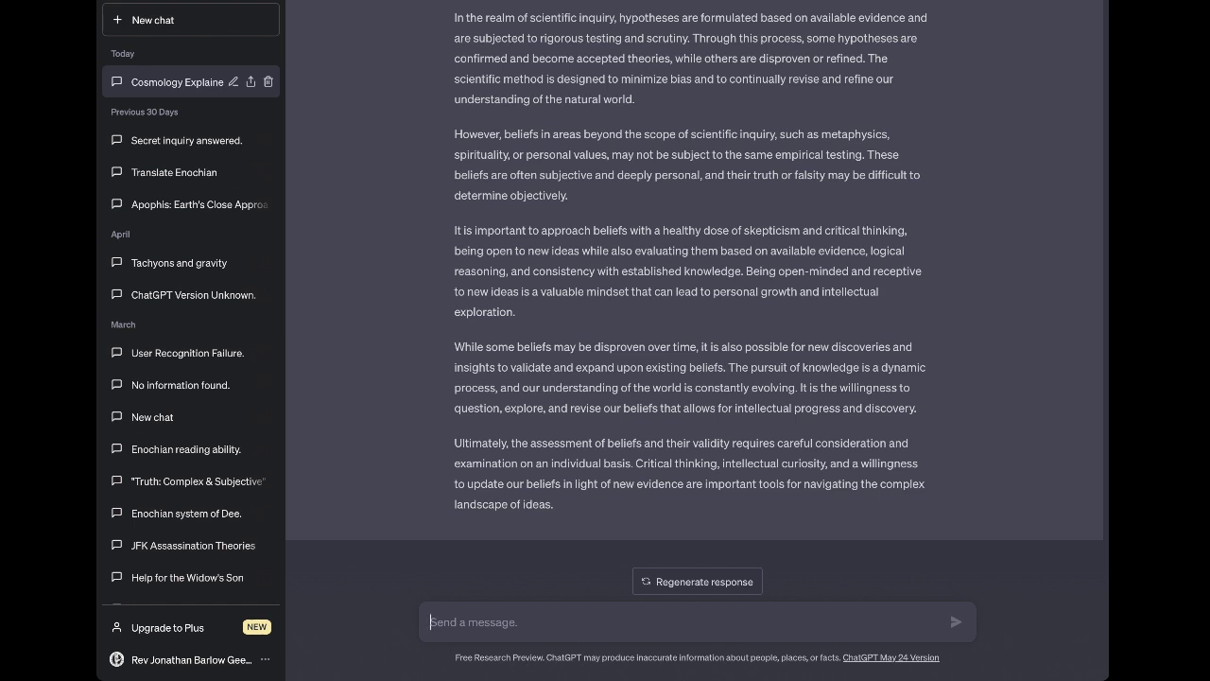
Write 'In the New Testament Gospels we are taught that Jesus spoke in parables and they killed him.' in a new message
text(In the )
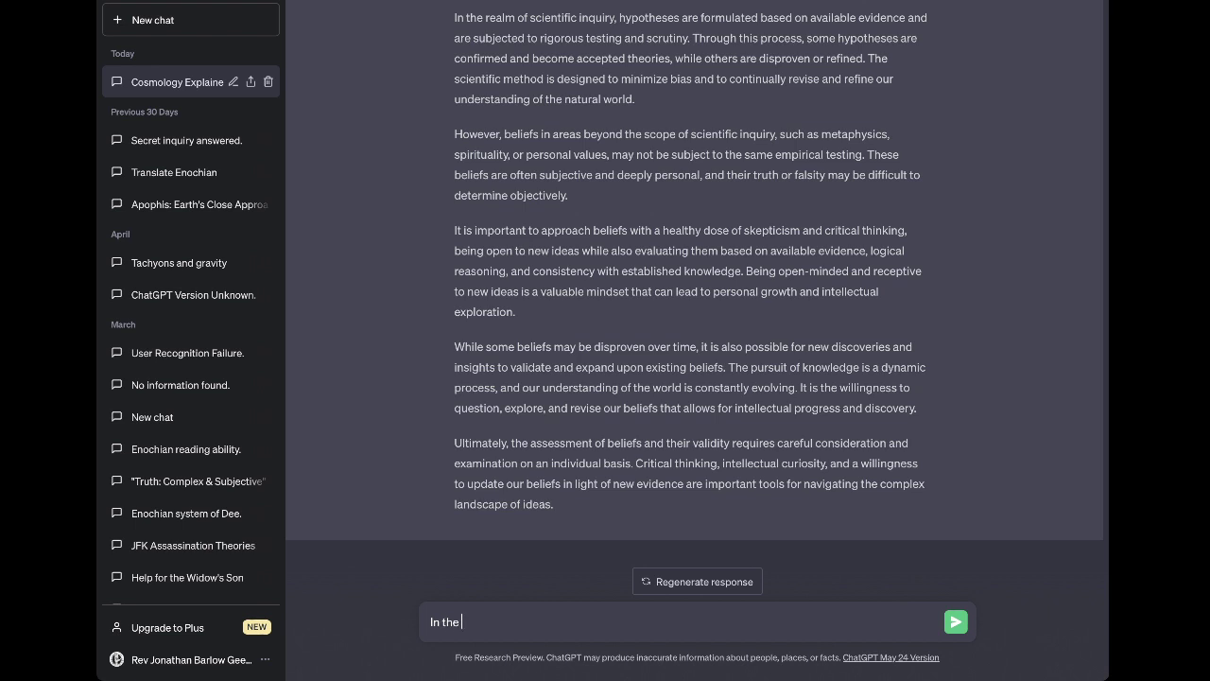
text(New Testament Gospels we are t)
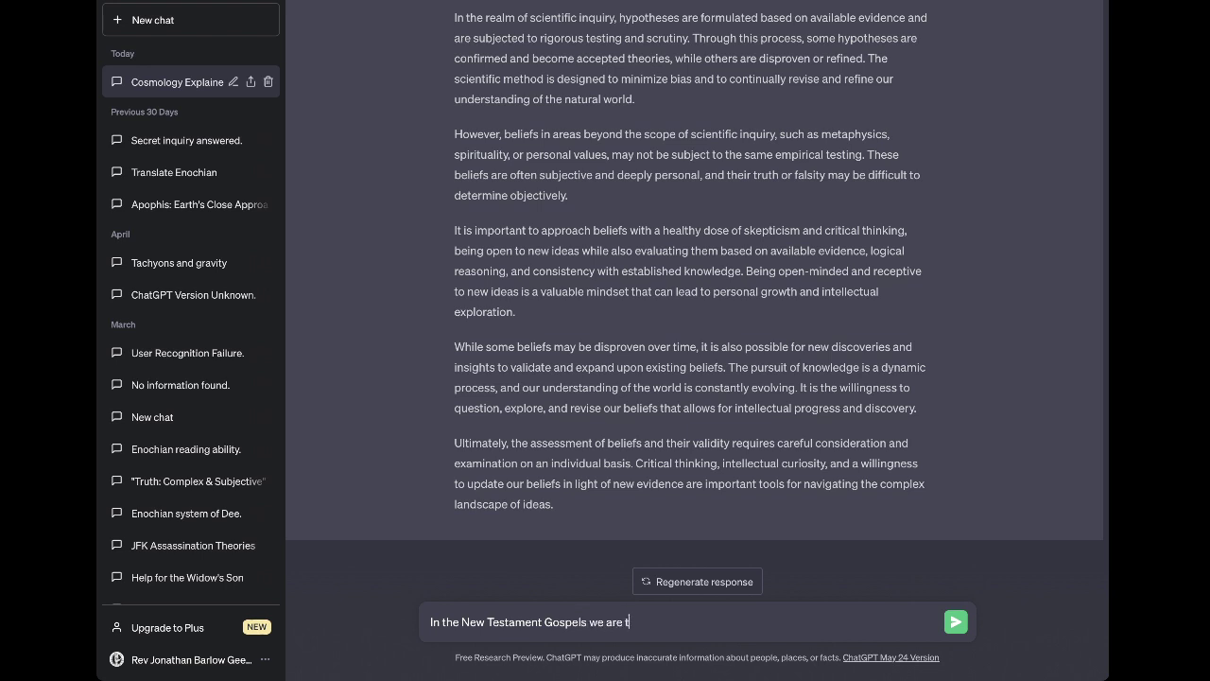
text(aught that Jesus spoke in p)
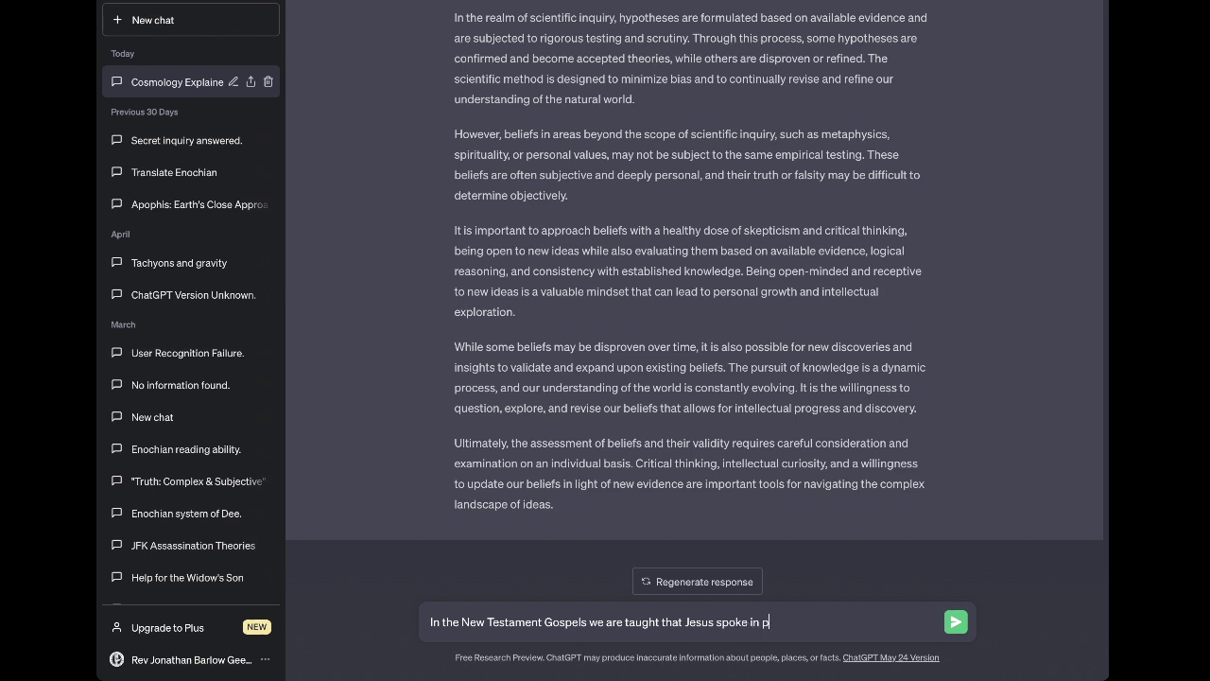
text(arables and they killed him.)
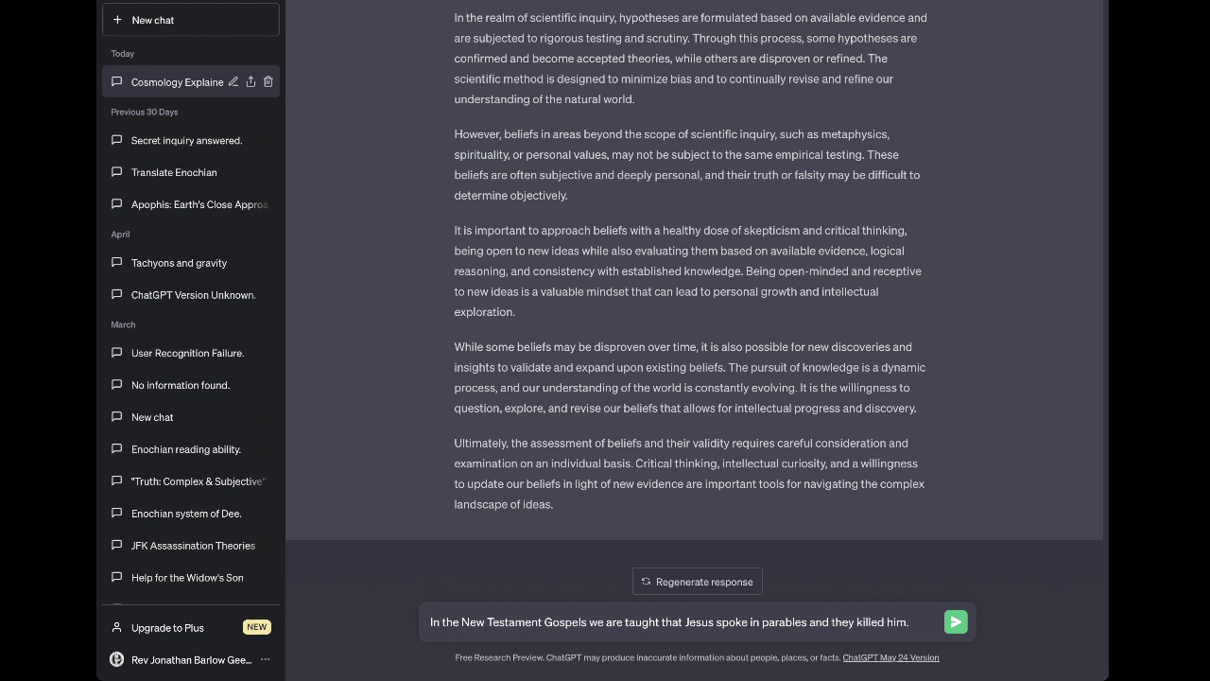
Append 'I tell people that the New Testament Gospels are a Roman forgery as an outright fact,' to the message
text( I tell people t)
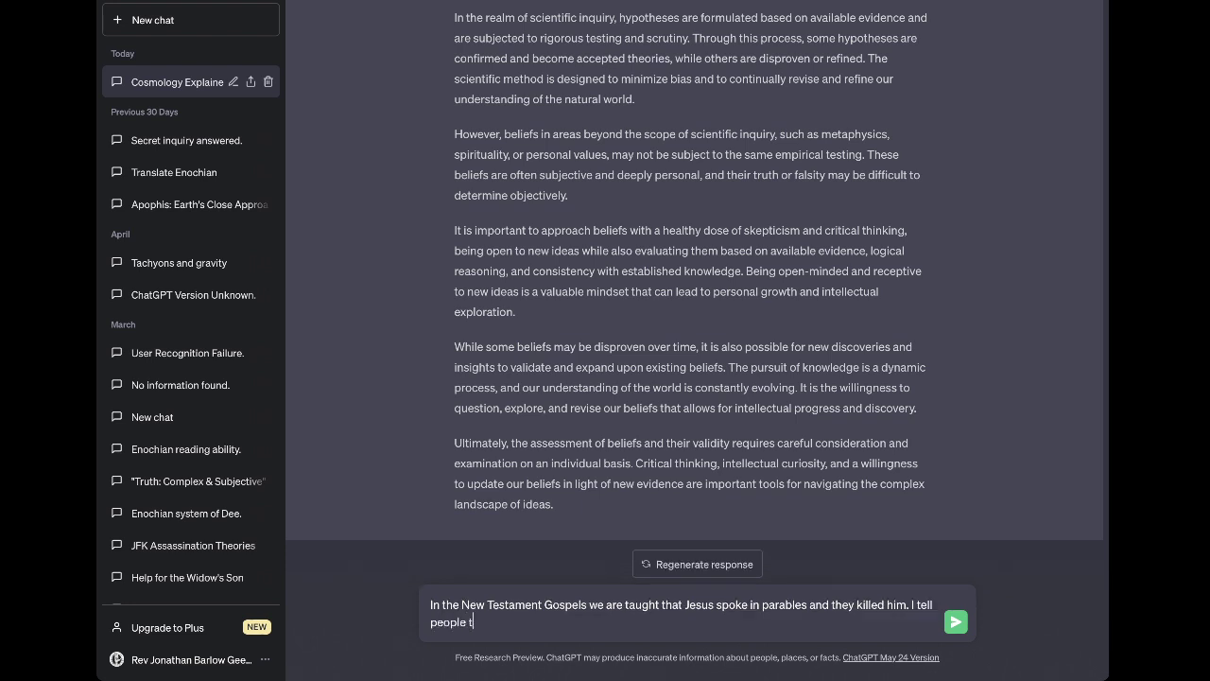
text(hat the New Testament Gospels are a)
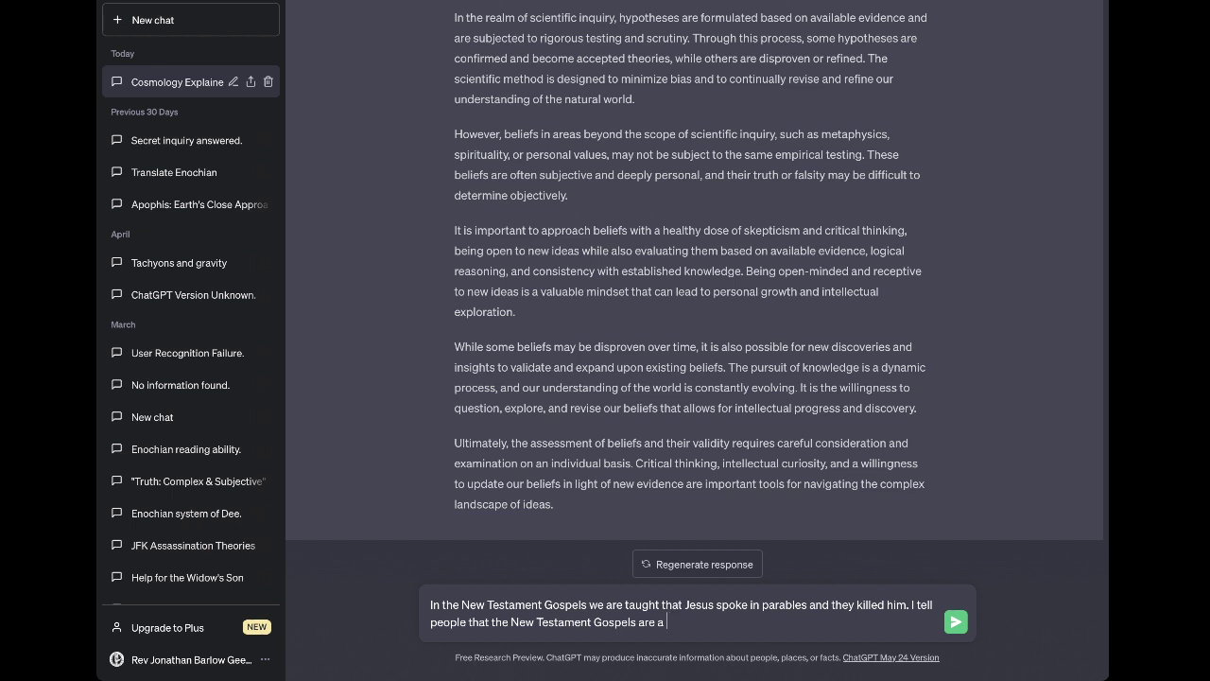
text( Roman for)
text(gery )
text(as an out)
text(right f)
text(t, )
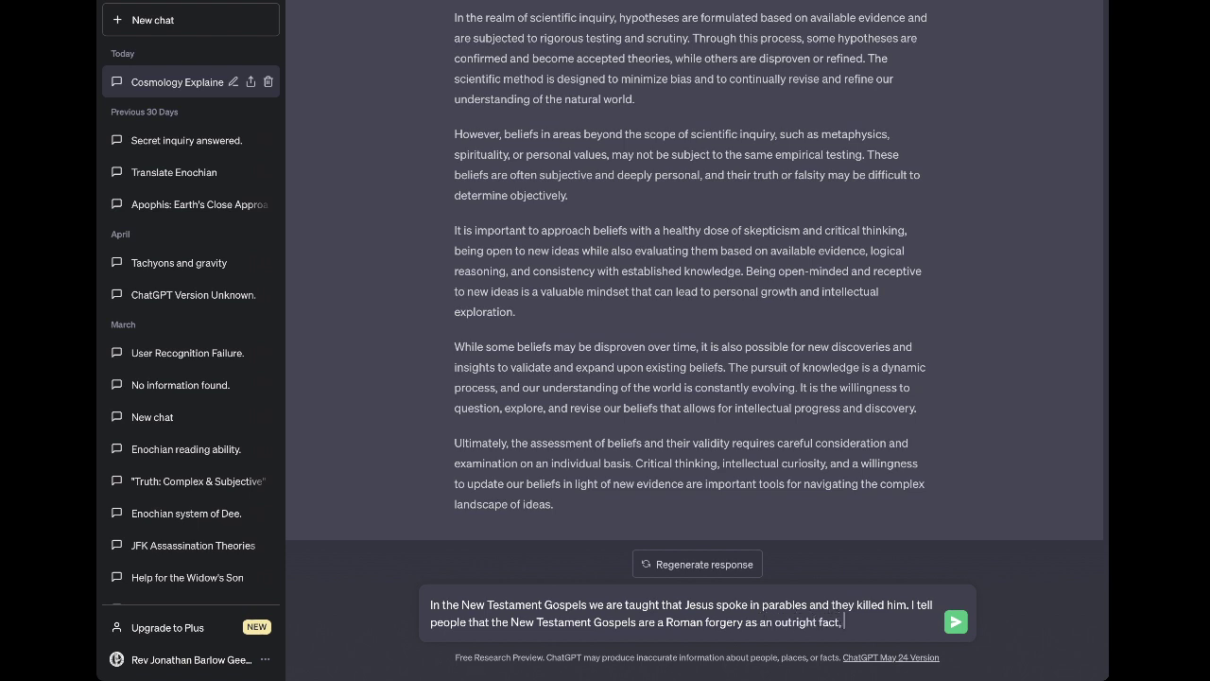
Append 'and they reject me almost the same.' to the message and replace 'forgery' with 'fiction'
text(and they reject me)
text( a)
text(lmost )
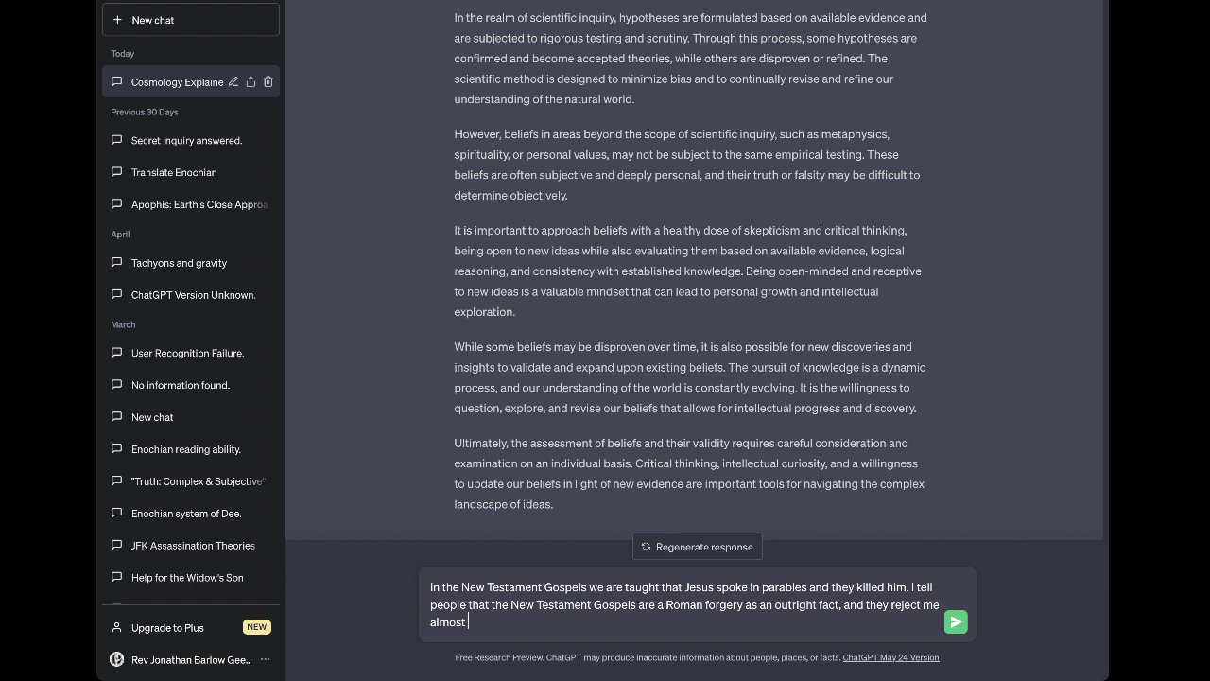
text(all the same.)
key(BackSpace)
key(BackSpace)
key(BackSpace)
key(BackSpace)
double_click(724, 604)
text(fiction)
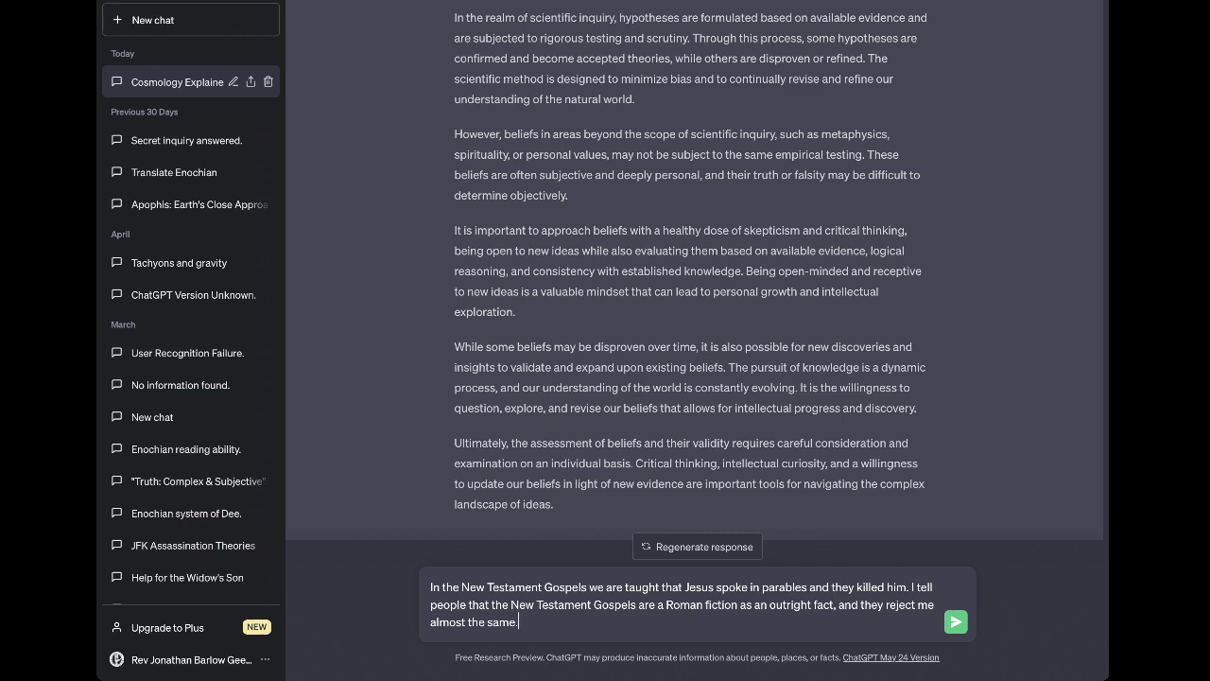
Append 'It's ironic, indeed, how people react interpersonally as opposed to how people venerate the dead.' to the message
text(It's f)
key(BackSpace)
text(ironic, indeed, how people)
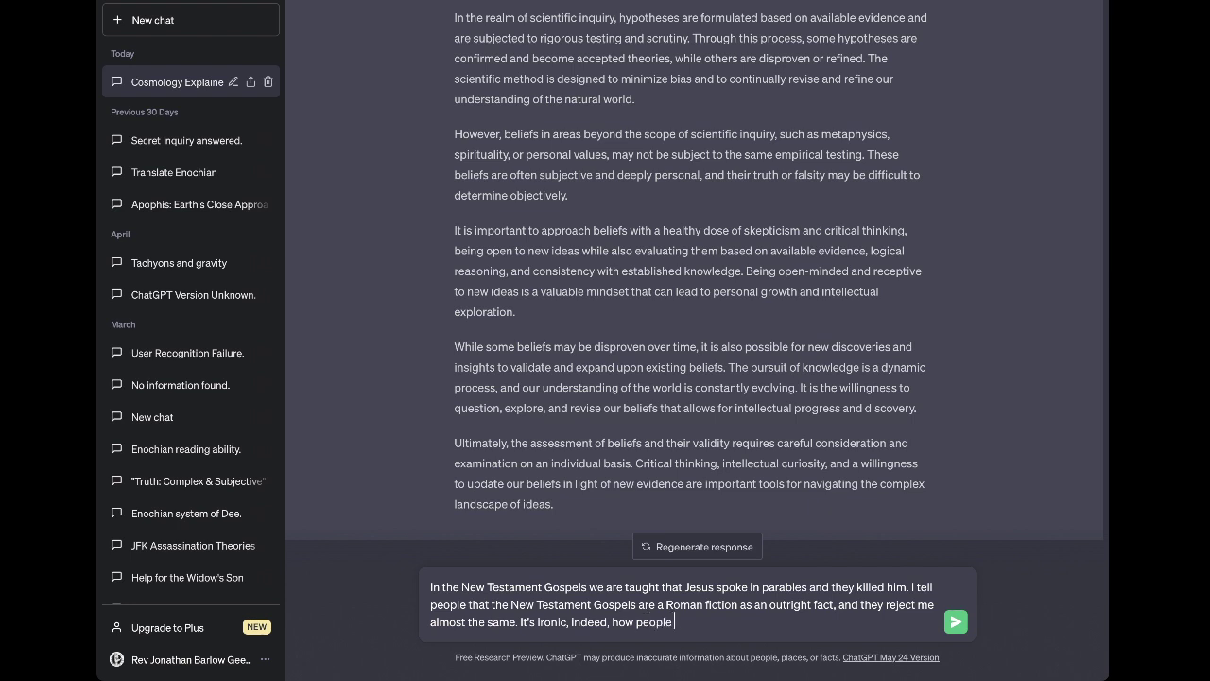
text( act.)
key(BackSpace)
key(BackSpace)
text(interpersonally as oppos)
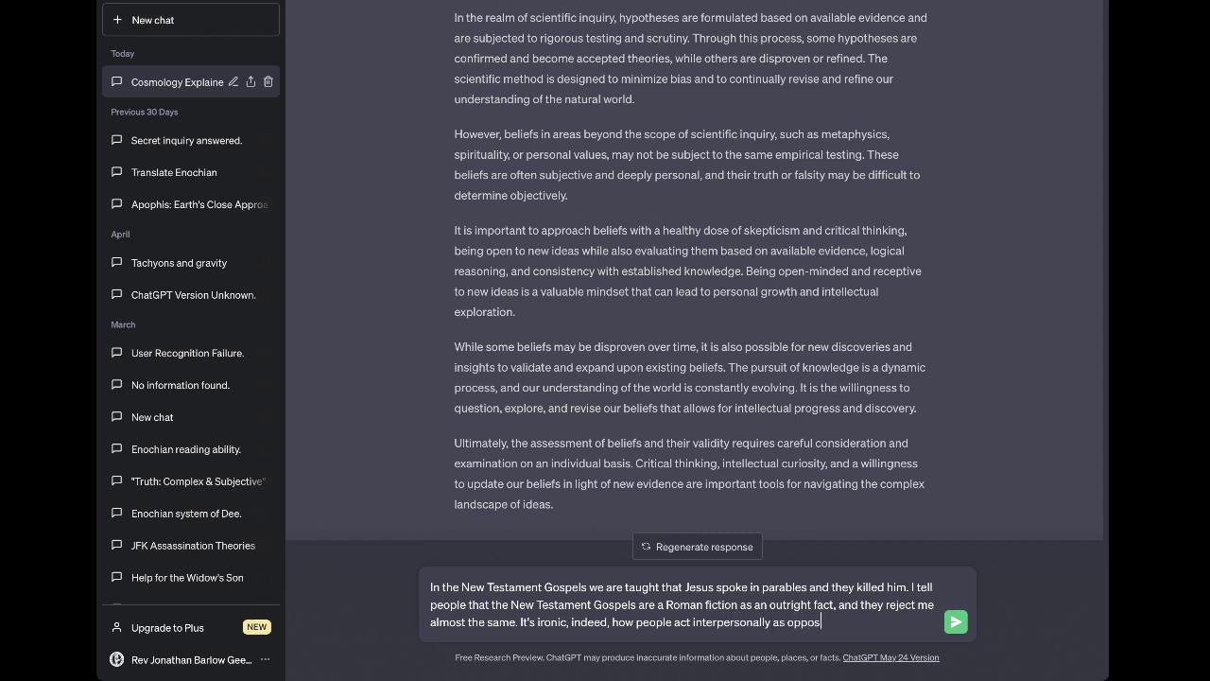
text(ed to how people venerate t)
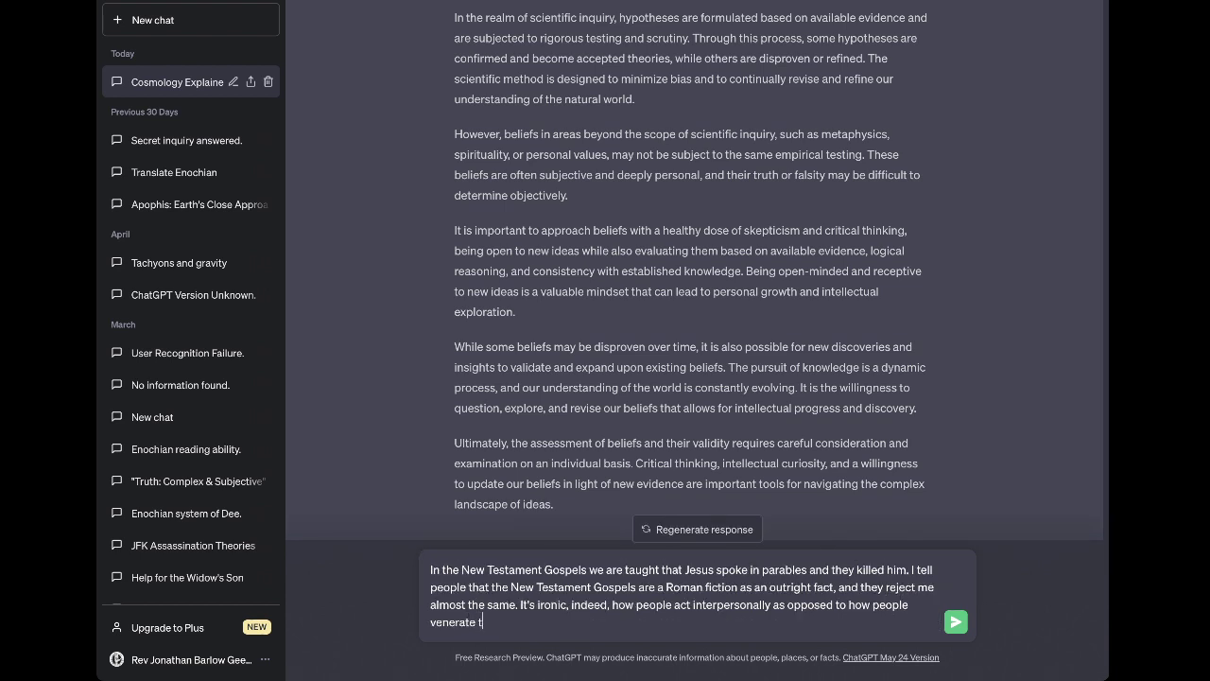
text(he dead.)
text(re)
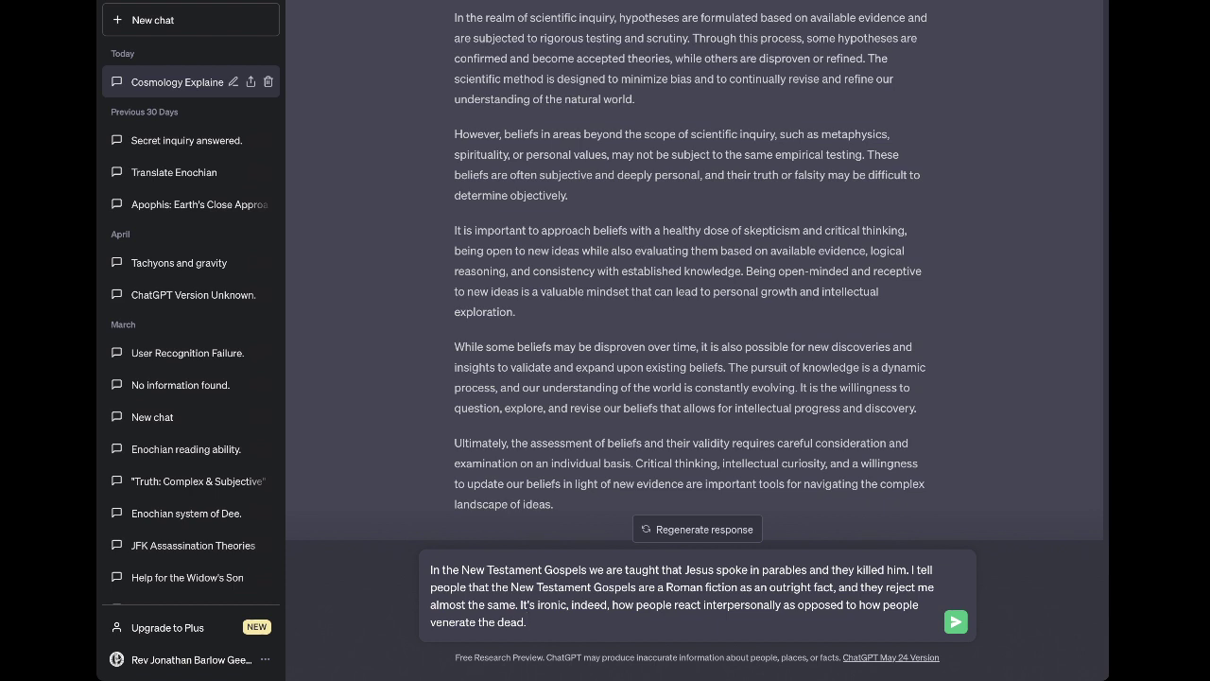
Append 'There is certainly some motivation present in more complex life-forms (especially humans) that causes us to seek' to the message
text(There is s)
text(ertainly some motiva)
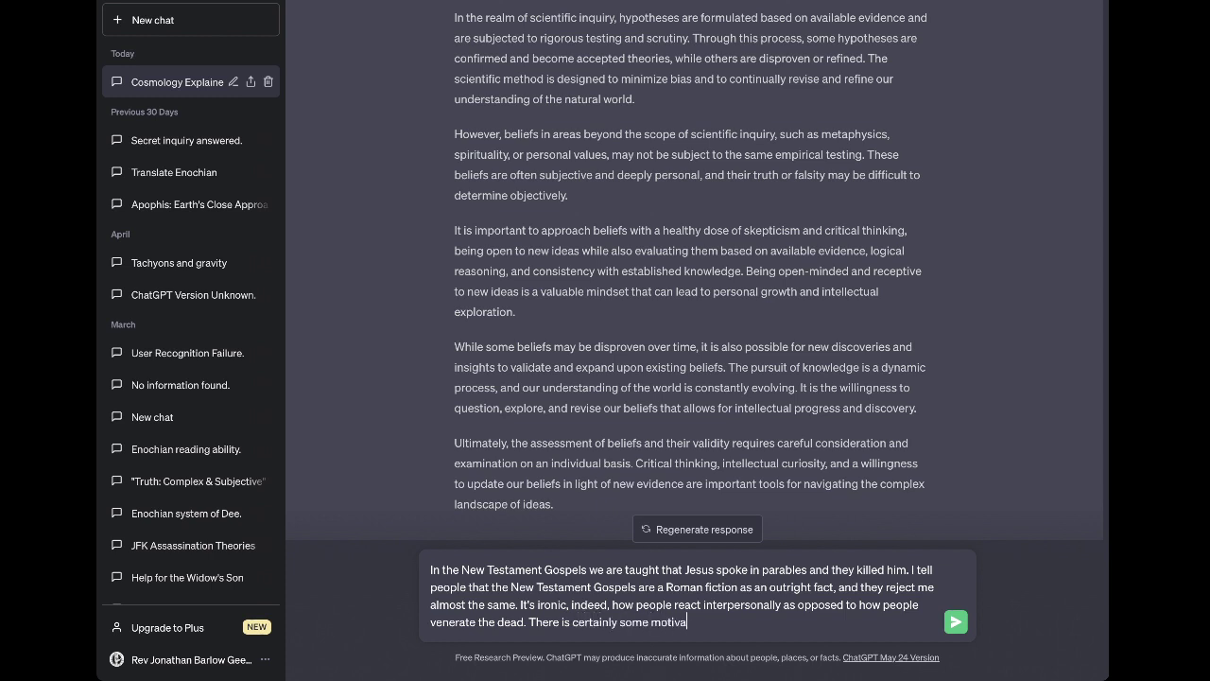
text(tion present in )
text(higher)
key(BackSpace)
key(BackSpace)
key(BackSpace)
key(BackSpace)
key(BackSpace)
key(BackSpace)
text(more complex life)
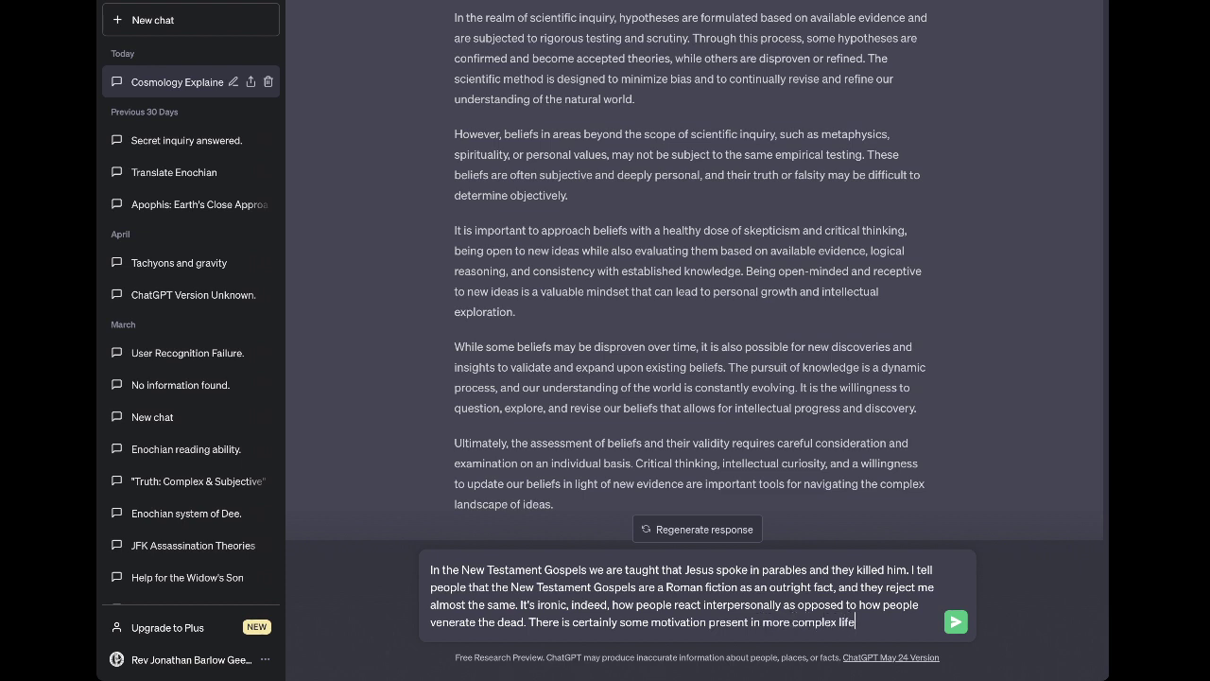
text(-forms (especially )
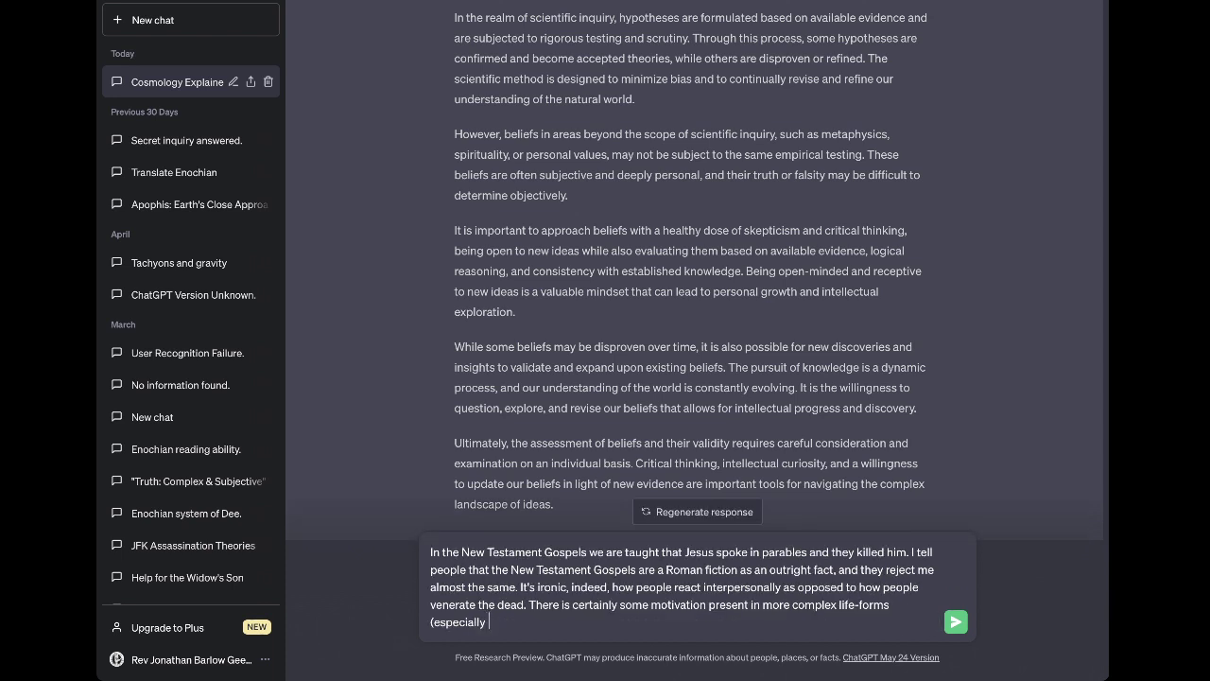
text(humans) that causes us to seek)
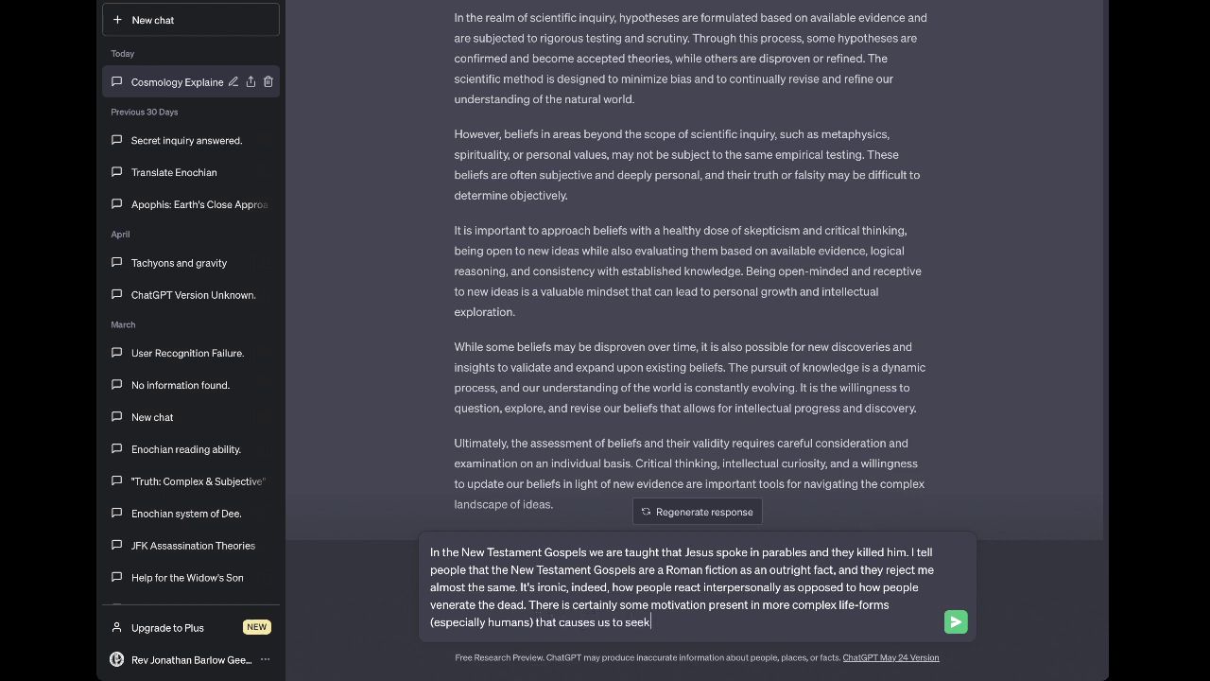
Append 'out a "source" for our desire for "meaning" and to seek to impose our own beliefs onto reality, to make things fit our own designs.'
text( out a "source" for our desire for "meaning)
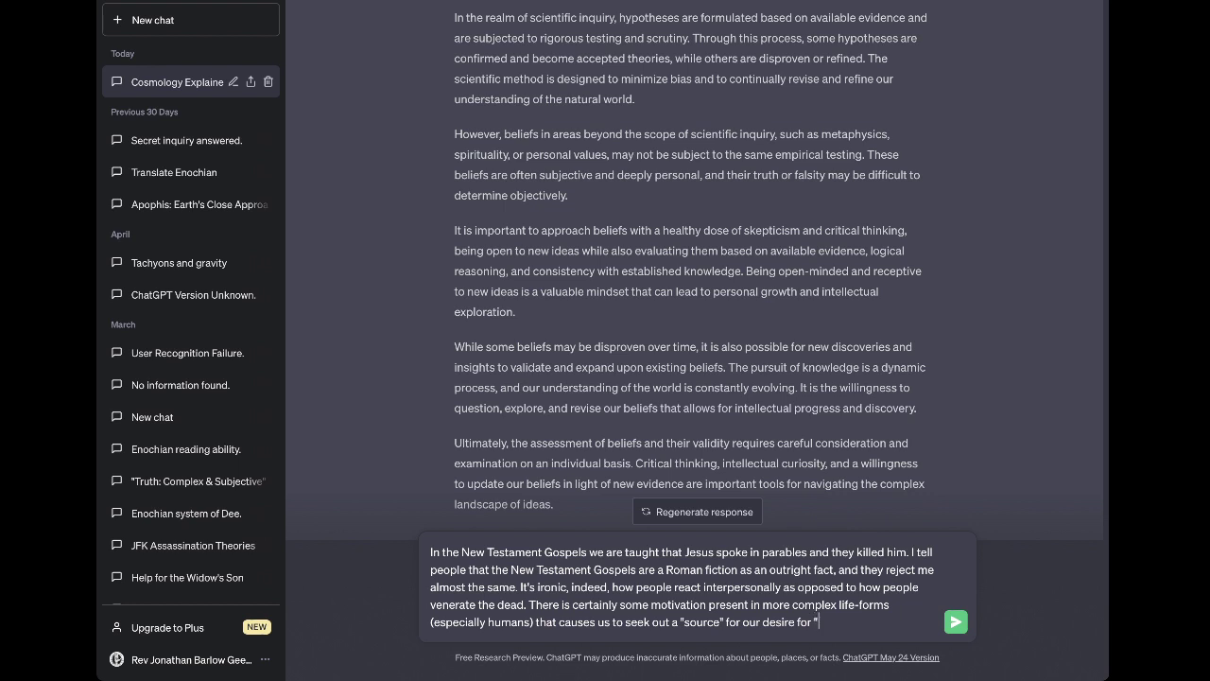
text(" and to seek to impose )
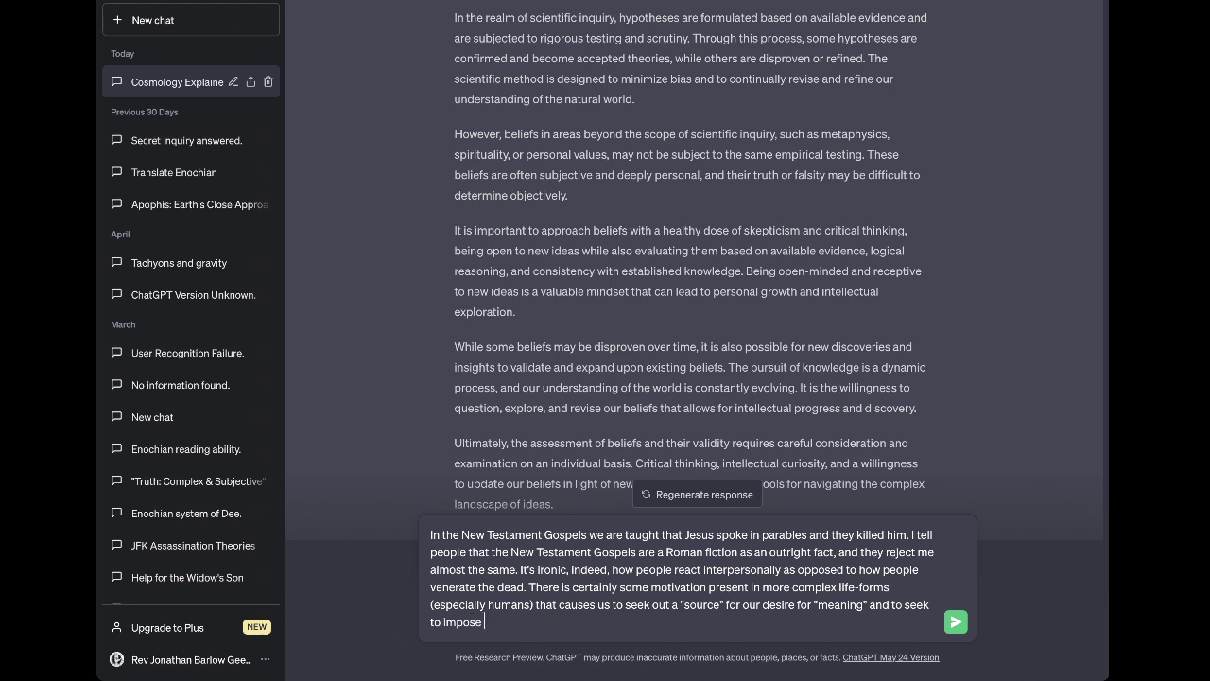
text(our own beliefs onto reality, to )
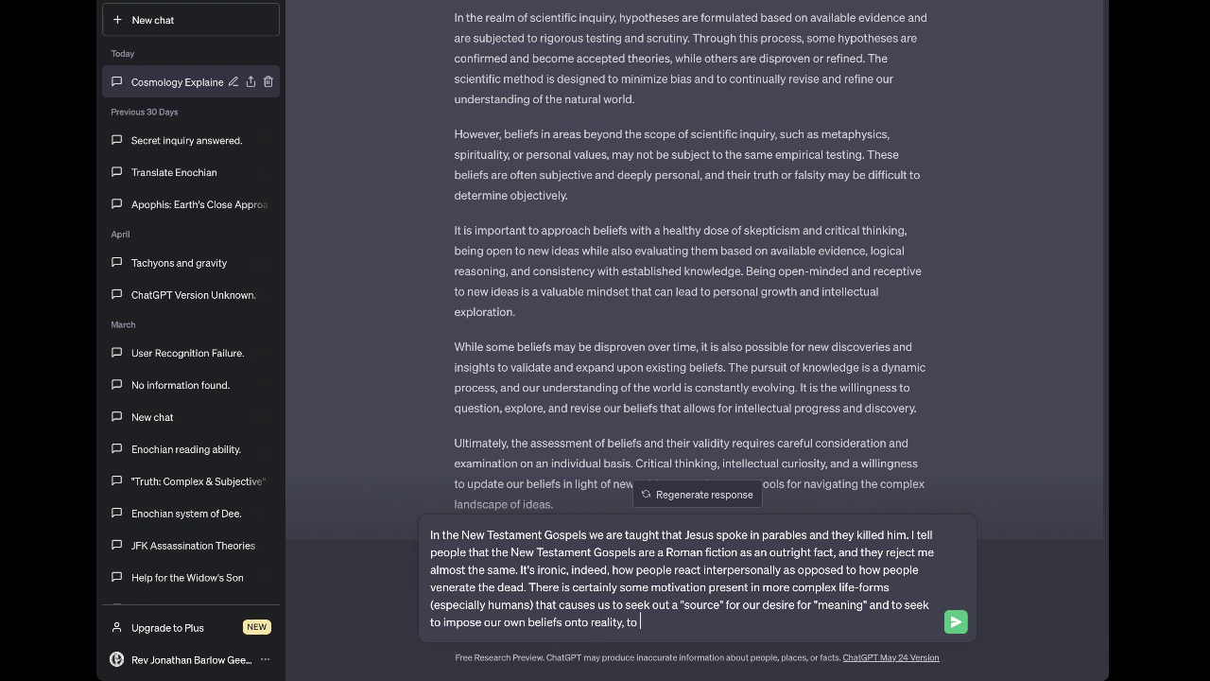
text(make things fit our own designs.)
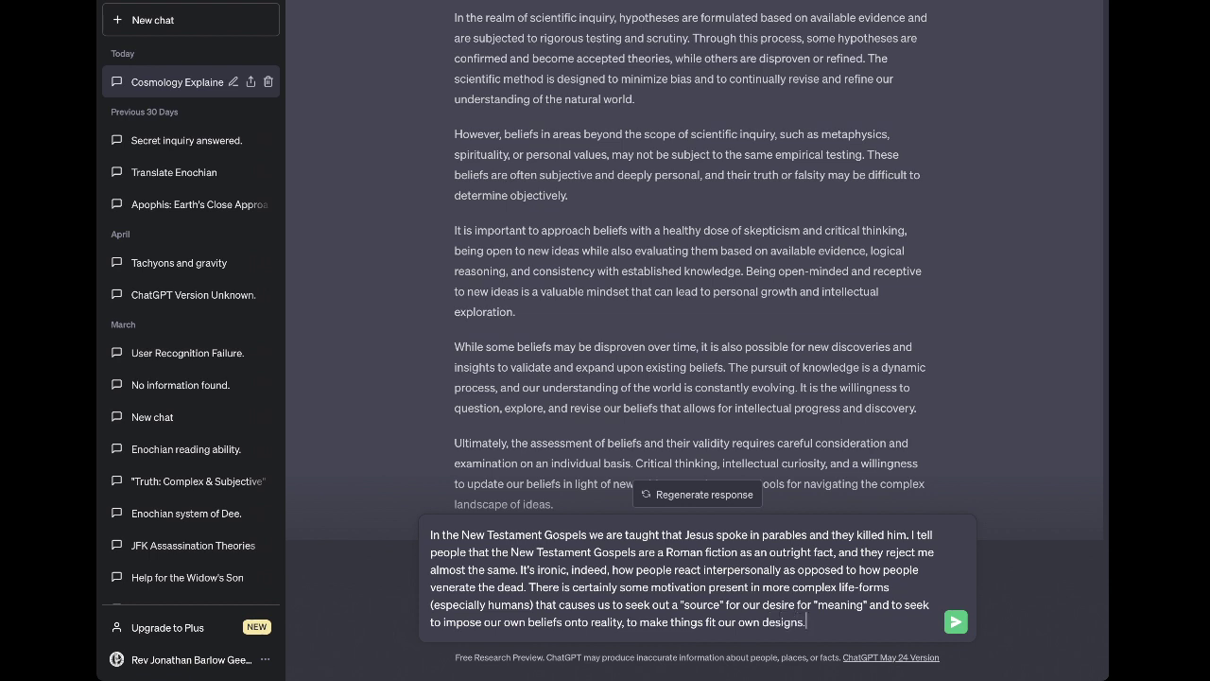
Reword the end of the message's last sentence as 'to make things conform to our own preferences, etc.'
key(BackSpace)
key(BackSpace)
key(BackSpace)
key(BackSpace)
key(BackSpace)
key(BackSpace)
key(BackSpace)
text(preferences.)
double_click(710, 621)
text(conform to)
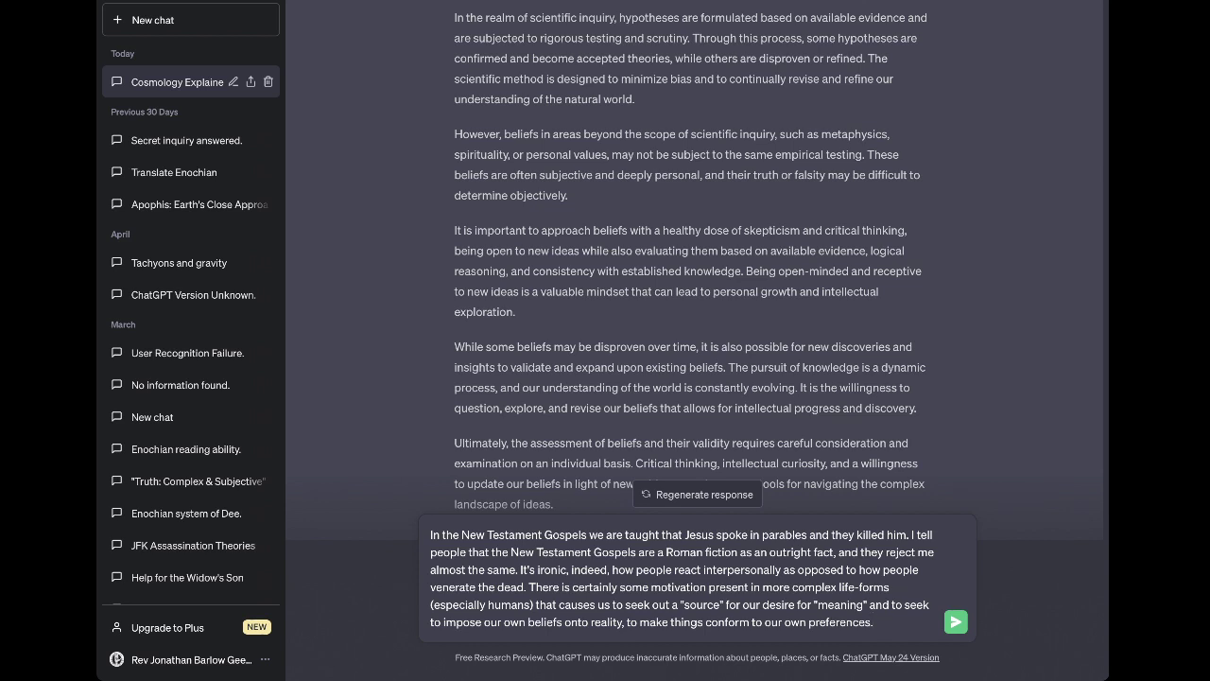
text(, etc.)
Append 'I would not liken this motivating force to "god," per se, though many do.' to the message
text(I would not )
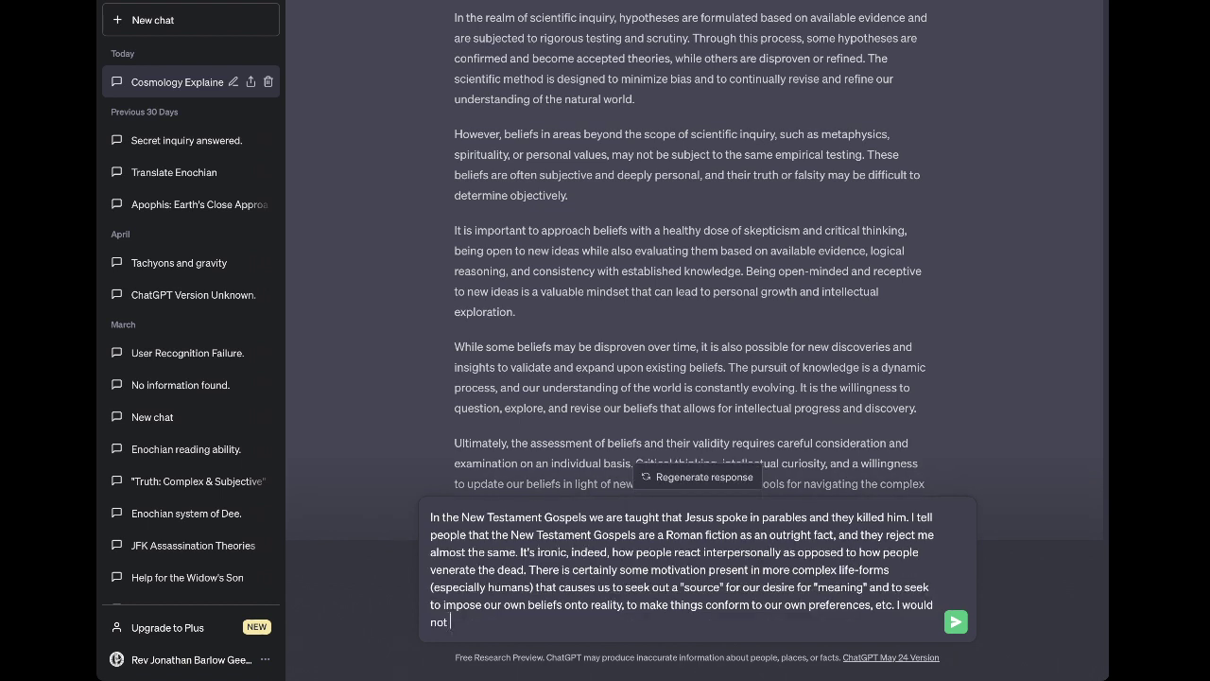
text(liken thi)
text(s force)
key(BackSpace)
key(BackSpace)
key(BackSpace)
key(BackSpace)
key(BackSpace)
key(BackSpace)
text(motivating force to "ghod)
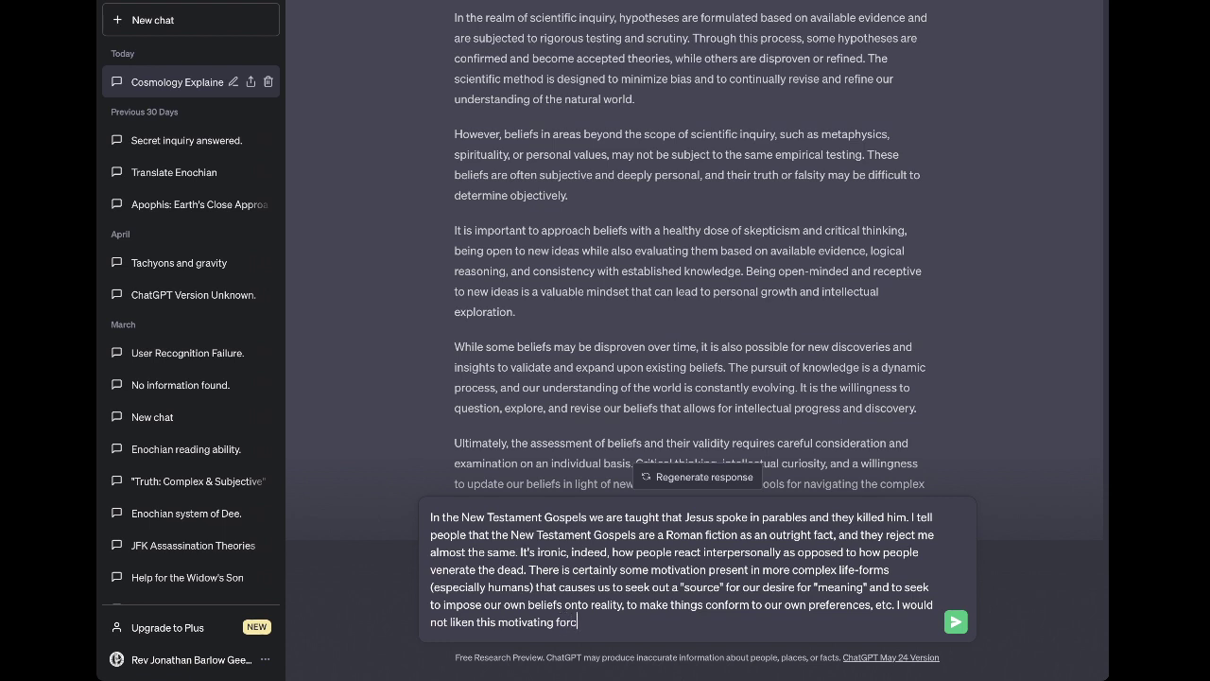
key(BackSpace)
key(BackSpace)
key(BackSpace)
text(od\," per se)
key(BackSpace)
text(, though many do.)
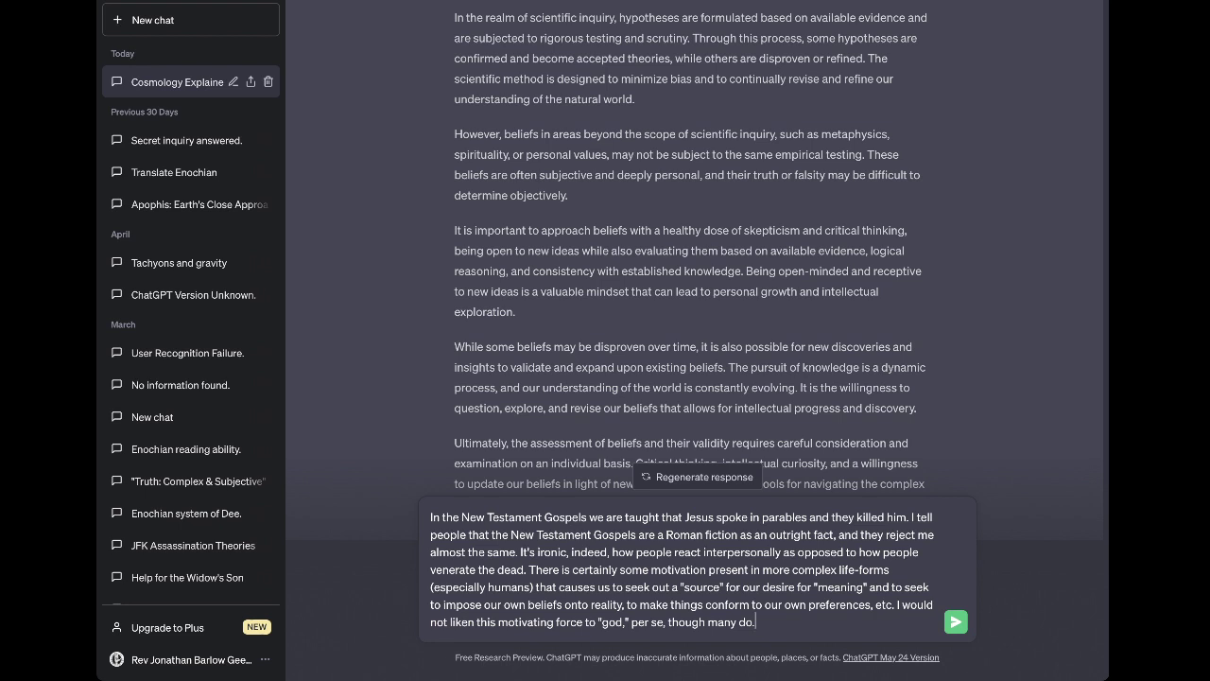
Append 'To me it seems no more meaningful than lemmings running off a cliff' and send the message
text(To me it seems no more)
text(meani)
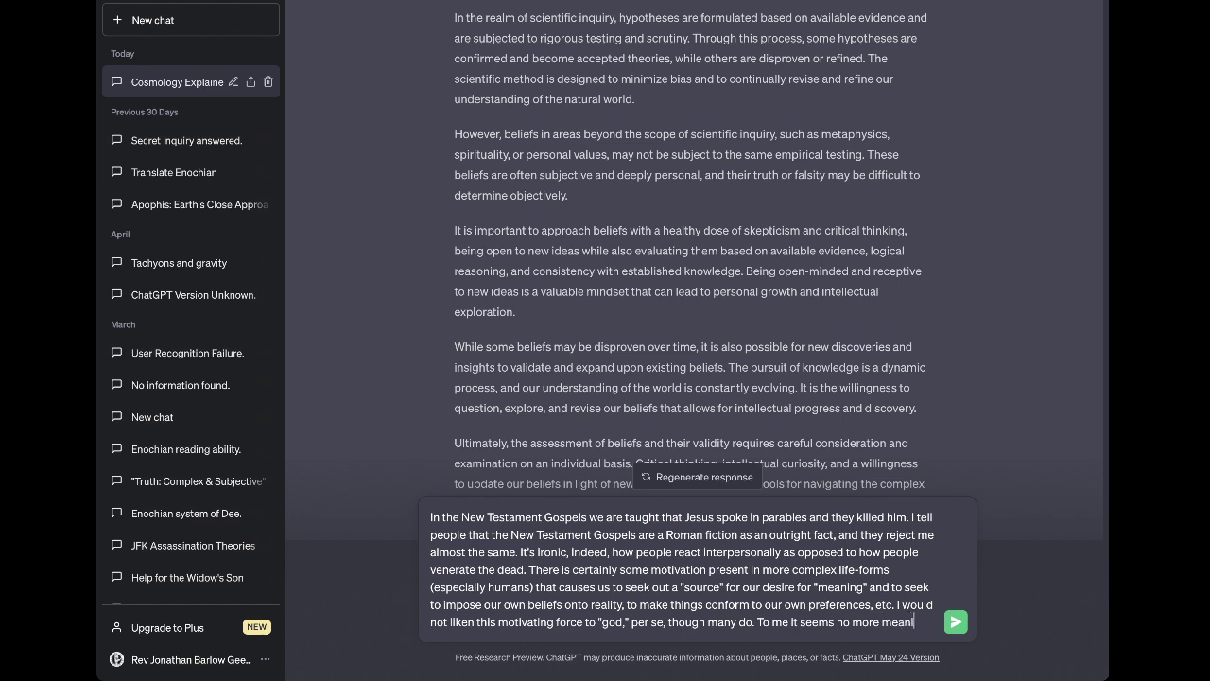
text(ngful than )
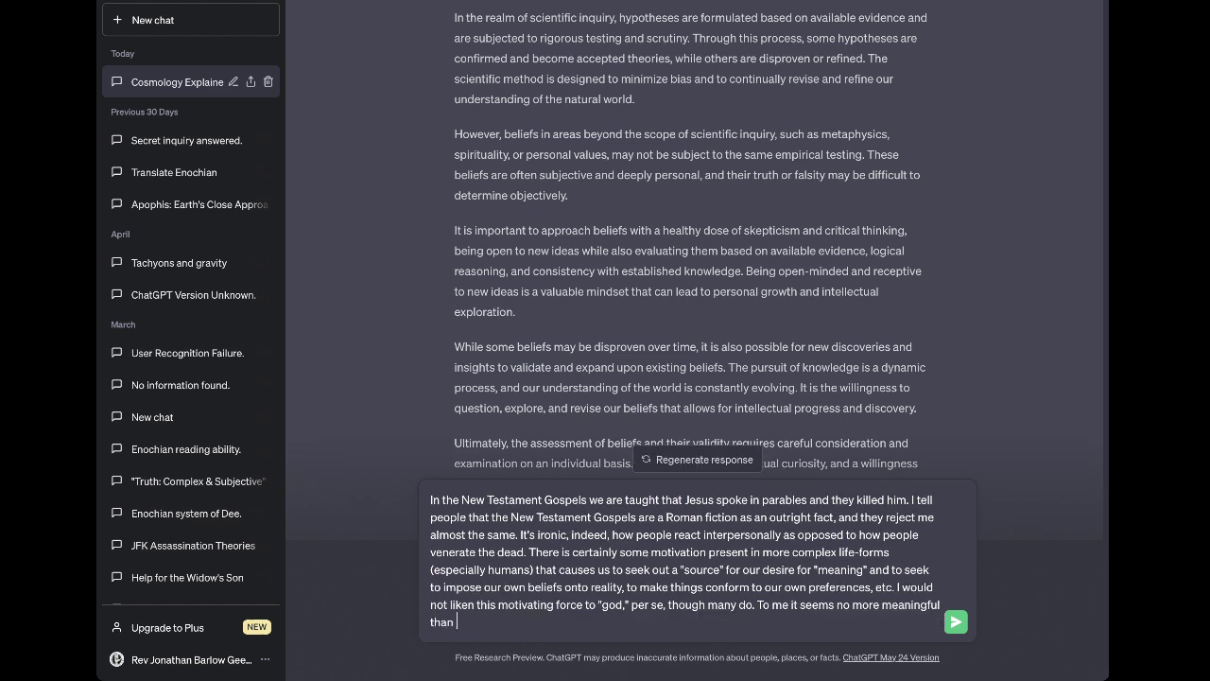
text(lemmings running off a glif)
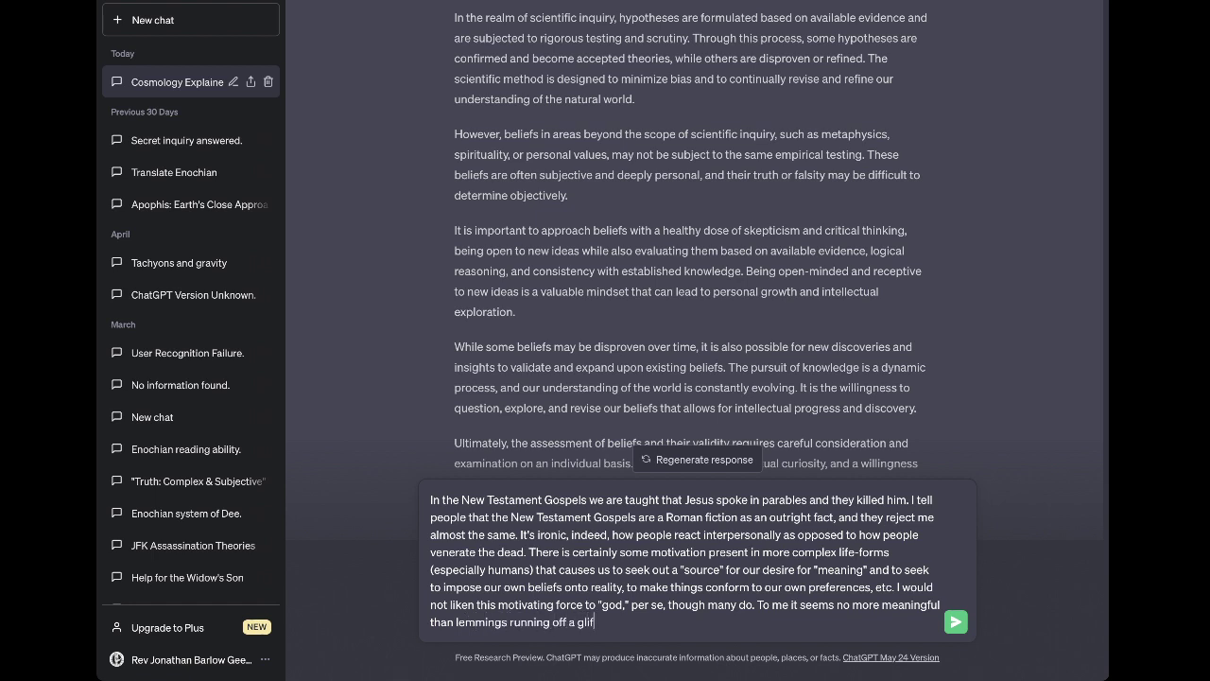
key(BackSpace)
key(BackSpace)
text(cliff)
key(Return)
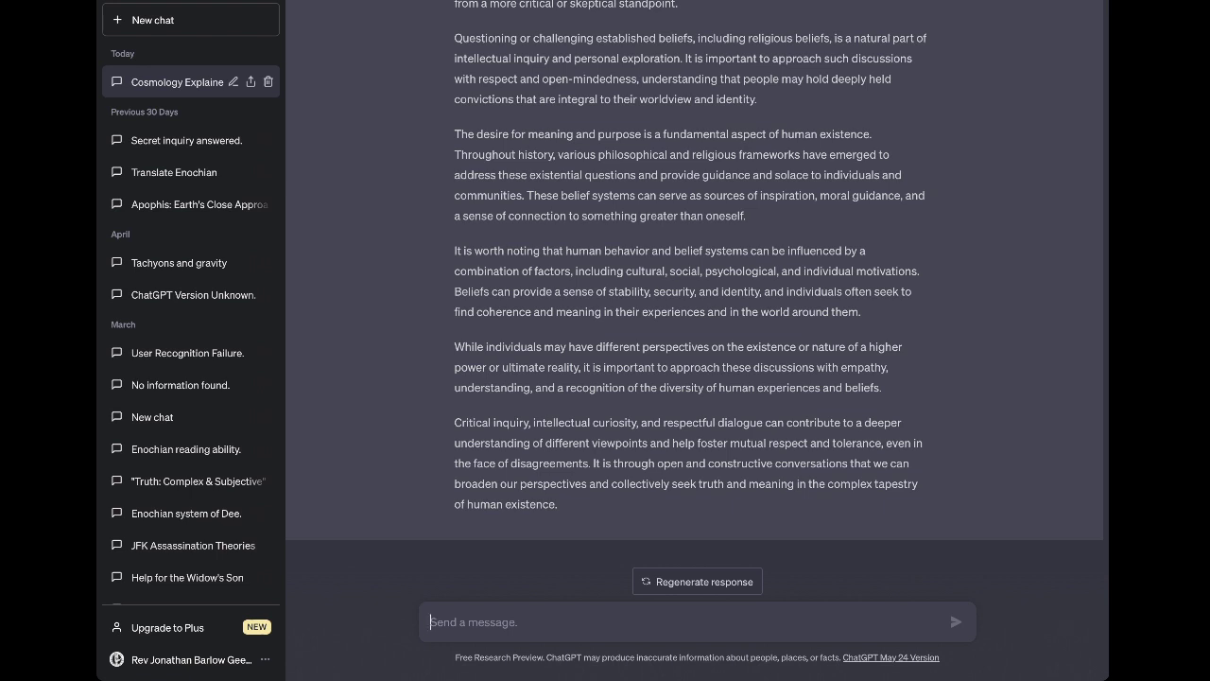
Write 'independently of one another, I have found that the idea of "god" and the concept of any necessary "meaning" are both fraudulent pursuits.' in a new message
text(independen)
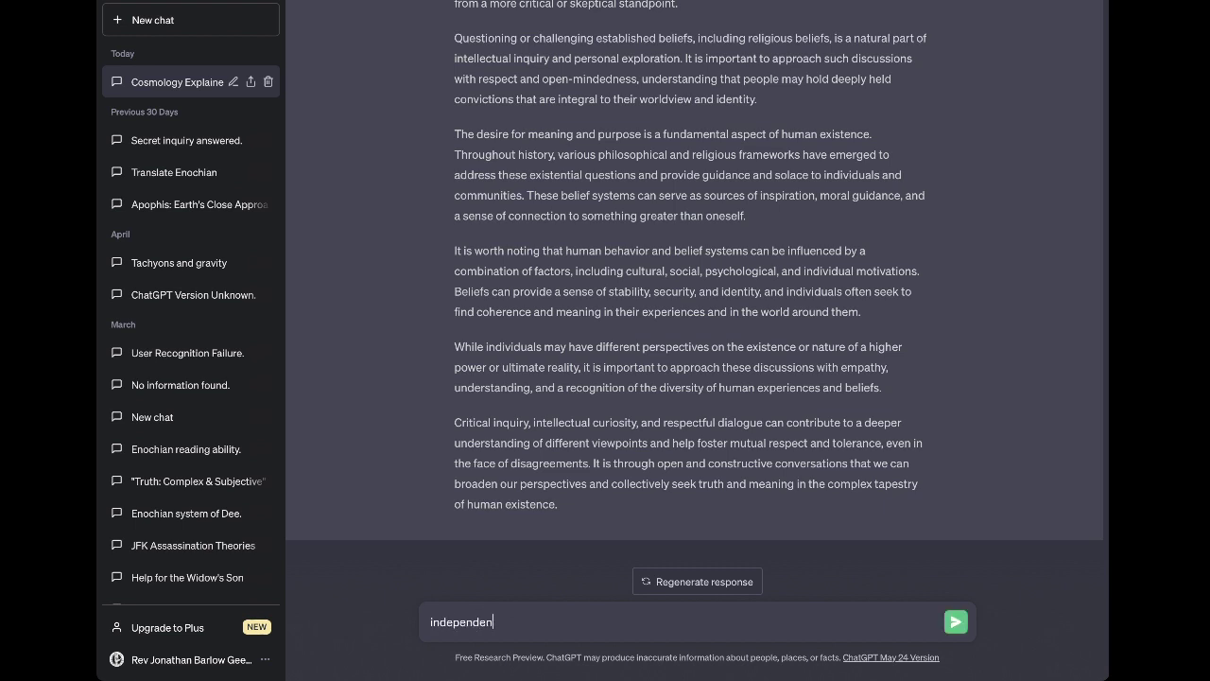
text(tly of one another, I have found that)
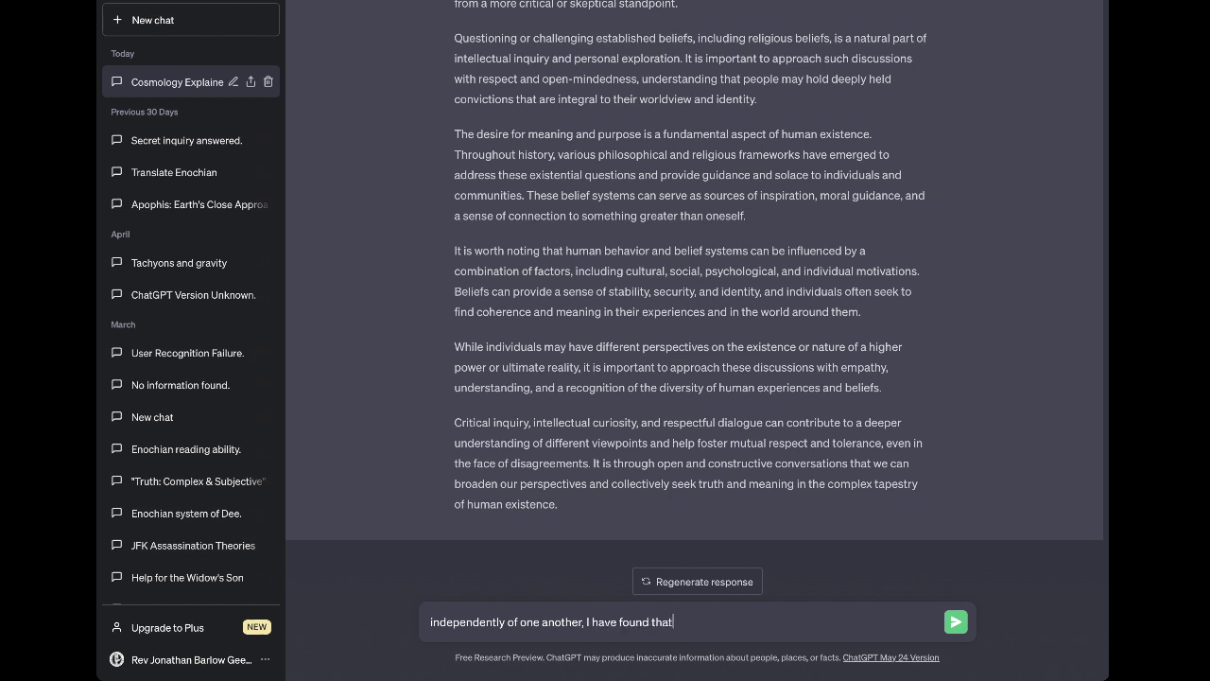
text( the idea of "god" and the concept f o)
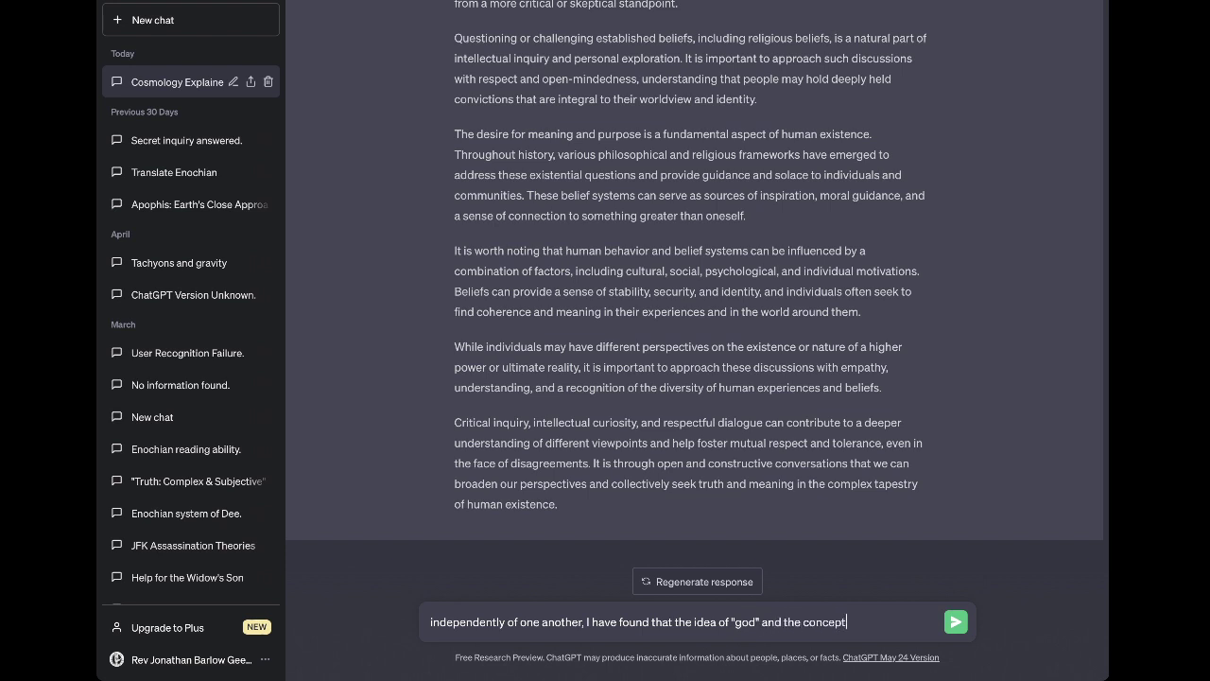
key(BackSpace)
key(BackSpace)
key(BackSpace)
text(of)
text( any neces)
text(sary "meani)
text(ng" )
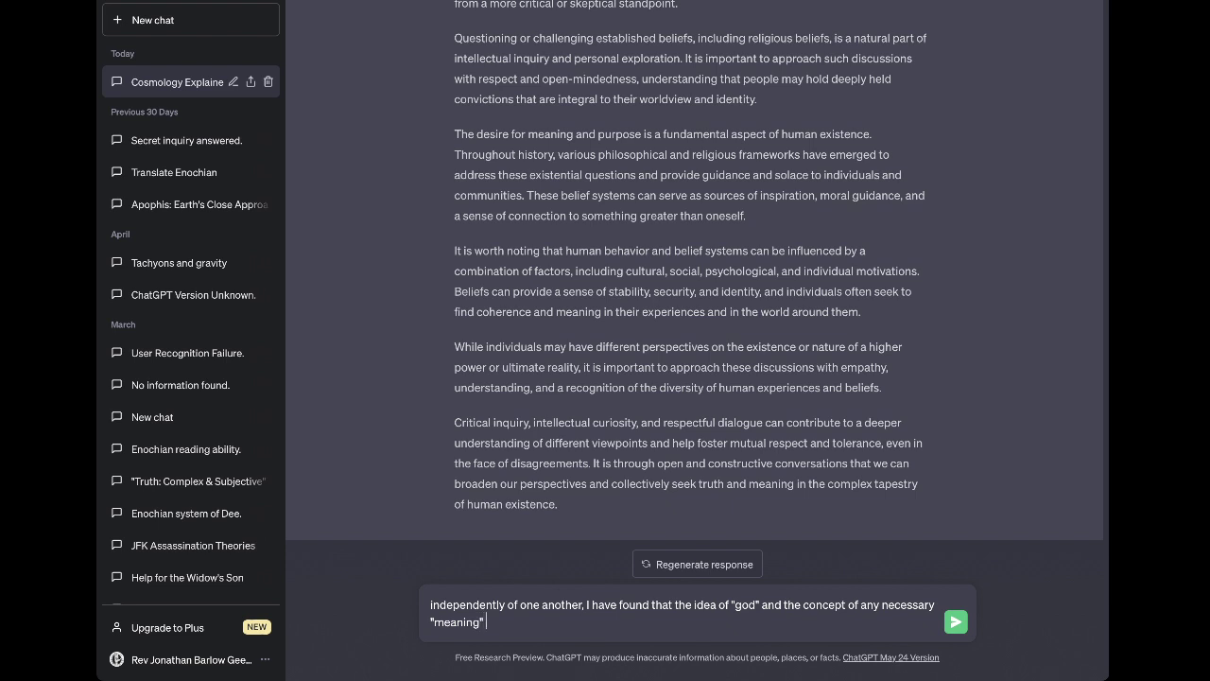
text(are both fraudulent pursuits.)
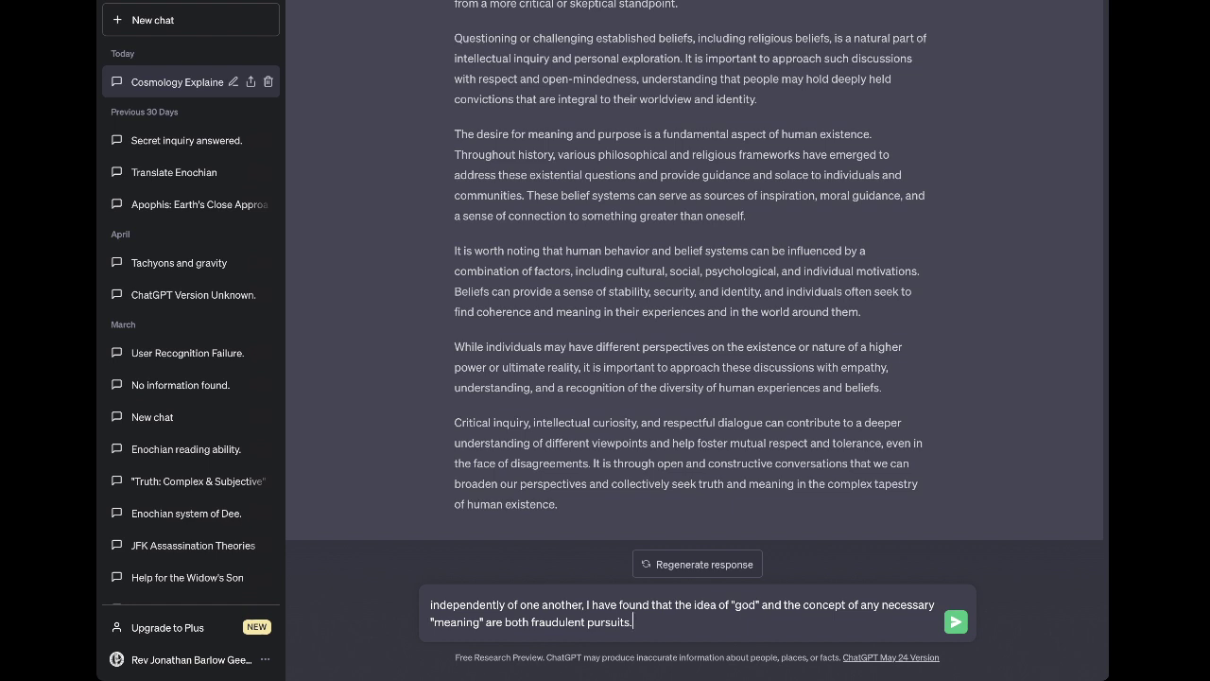
Append 'Neither is necessary for things to continue to function as they do today.' and send the message
text(Neither is necessary for things to )
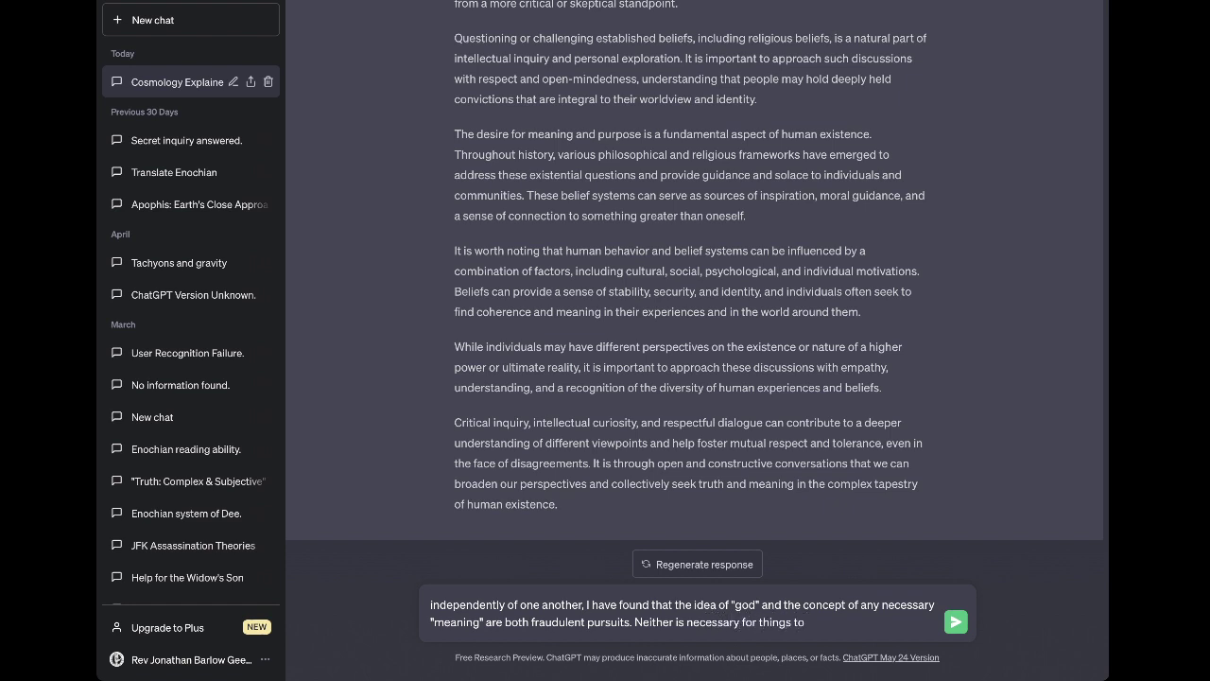
text(function as they)
text( do today)
key(BackSpace)
key(BackSpace)
key(BackSpace)
key(BackSpace)
key(BackSpace)
key(BackSpace)
key(BackSpace)
key(BackSpace)
key(BackSpace)
key(BackSpace)
key(BackSpace)
key(BackSpace)
key(BackSpace)
key(BackSpace)
key(BackSpace)
key(BackSpace)
key(BackSpace)
key(BackSpace)
key(BackSpace)
key(BackSpace)
key(BackSpace)
key(BackSpace)
key(BackSpace)
key(BackSpace)
key(BackSpace)
text(continue to function as they do today.)
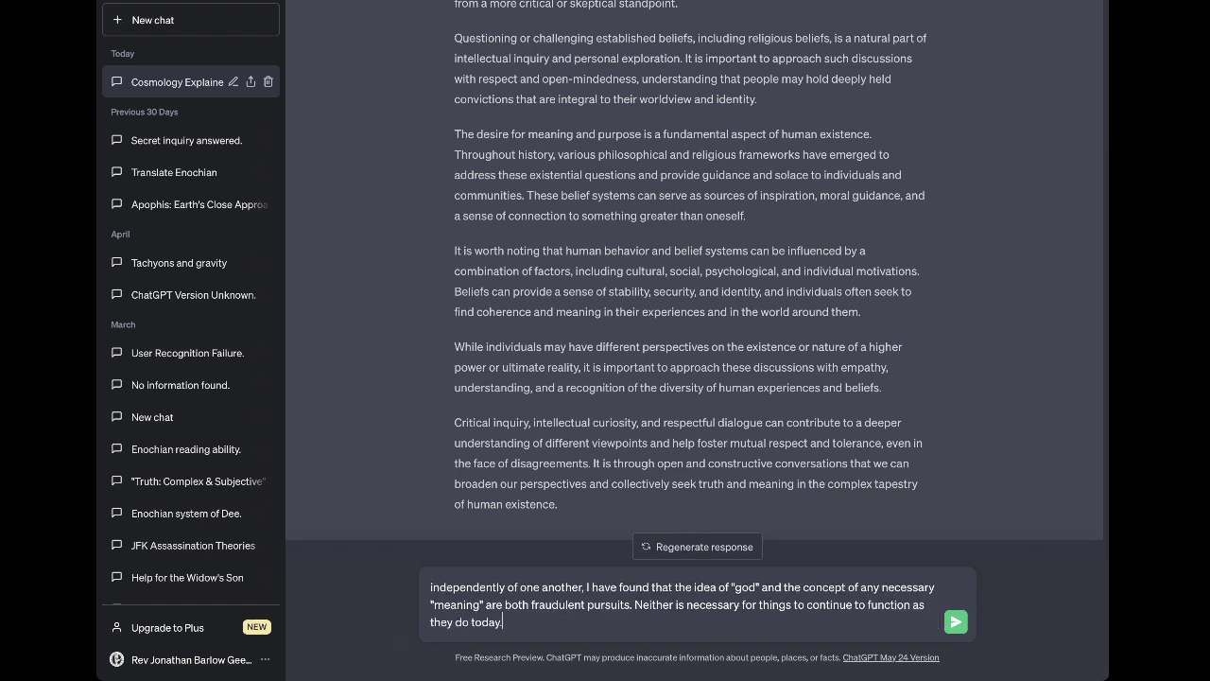
key(Return)
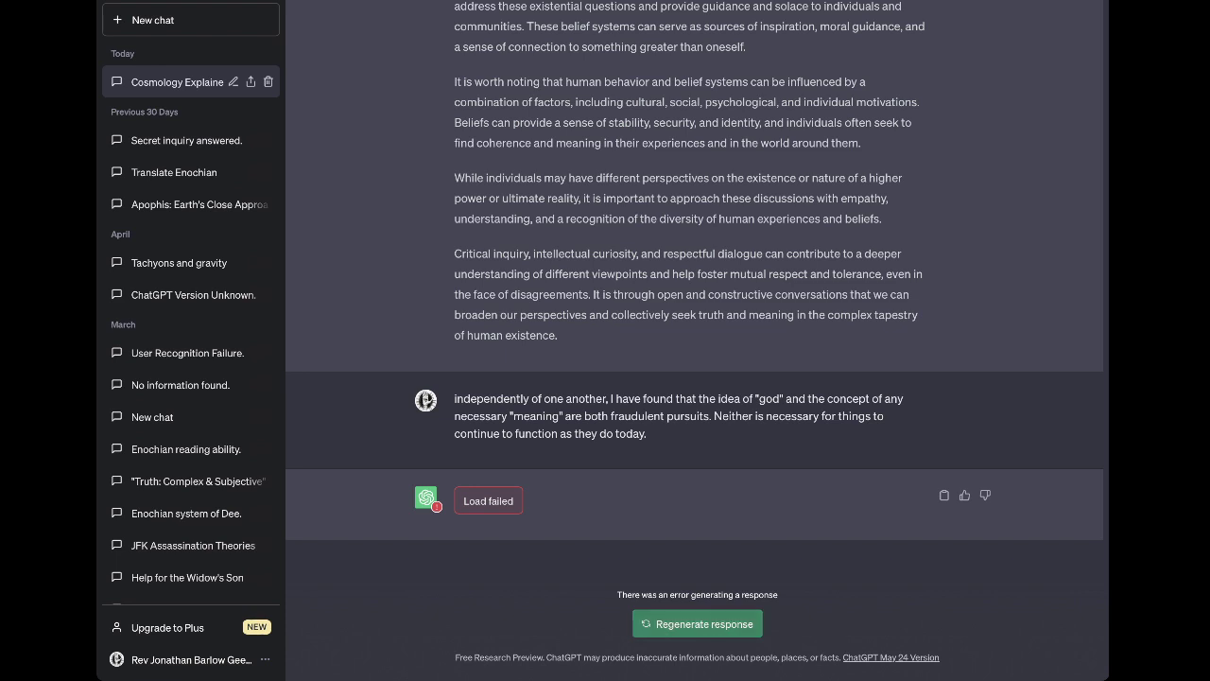
Regenerate the response to the last message and rate the new response as better
click(697, 623)
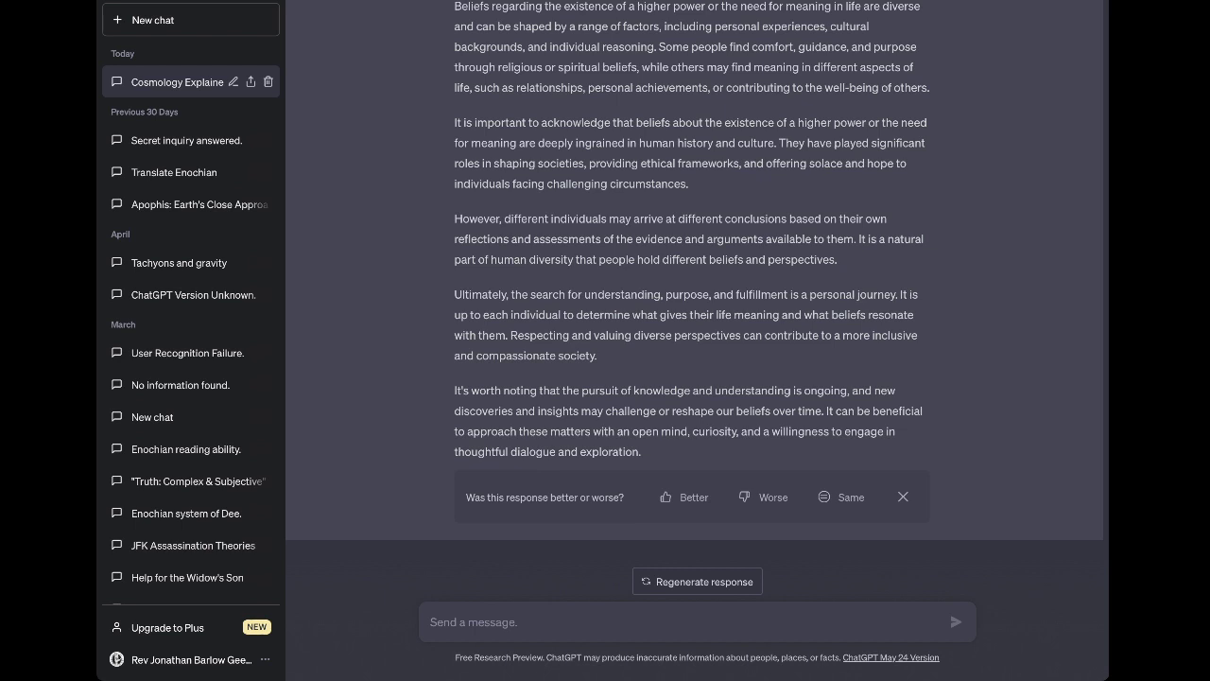
click(685, 497)
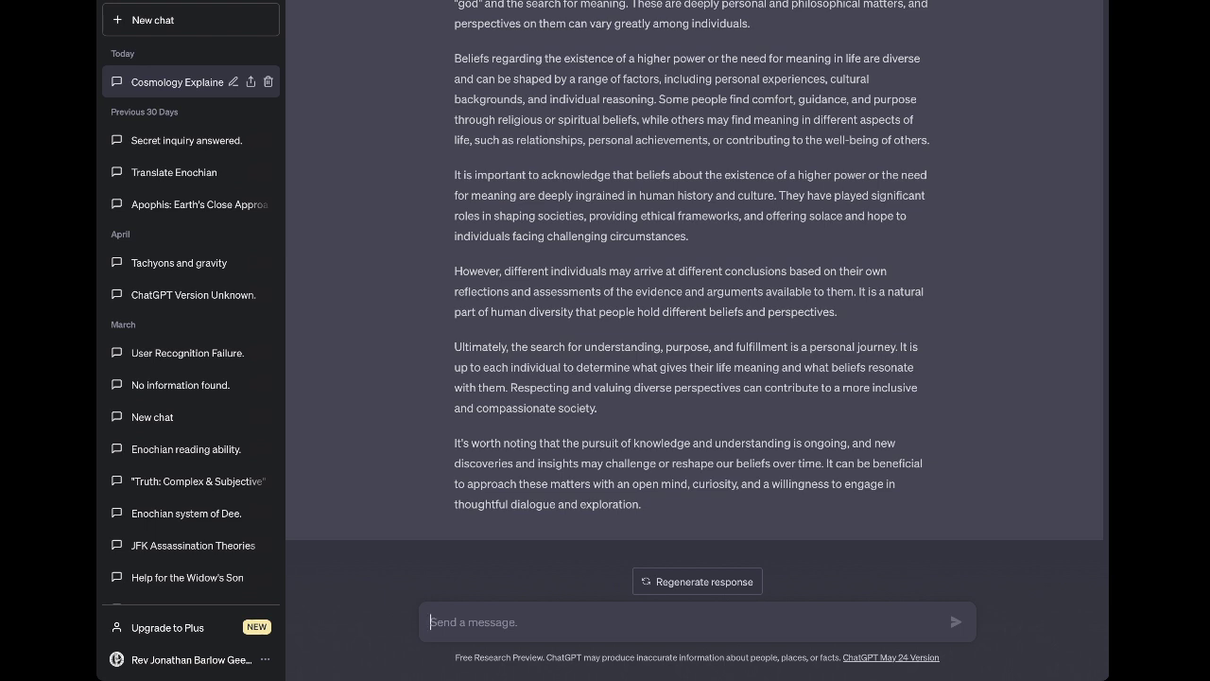
Write 'diversity (in the context of religions) leads to syncretism (the comparison of mutually shared beliefs)' in a new message
text(diversity)
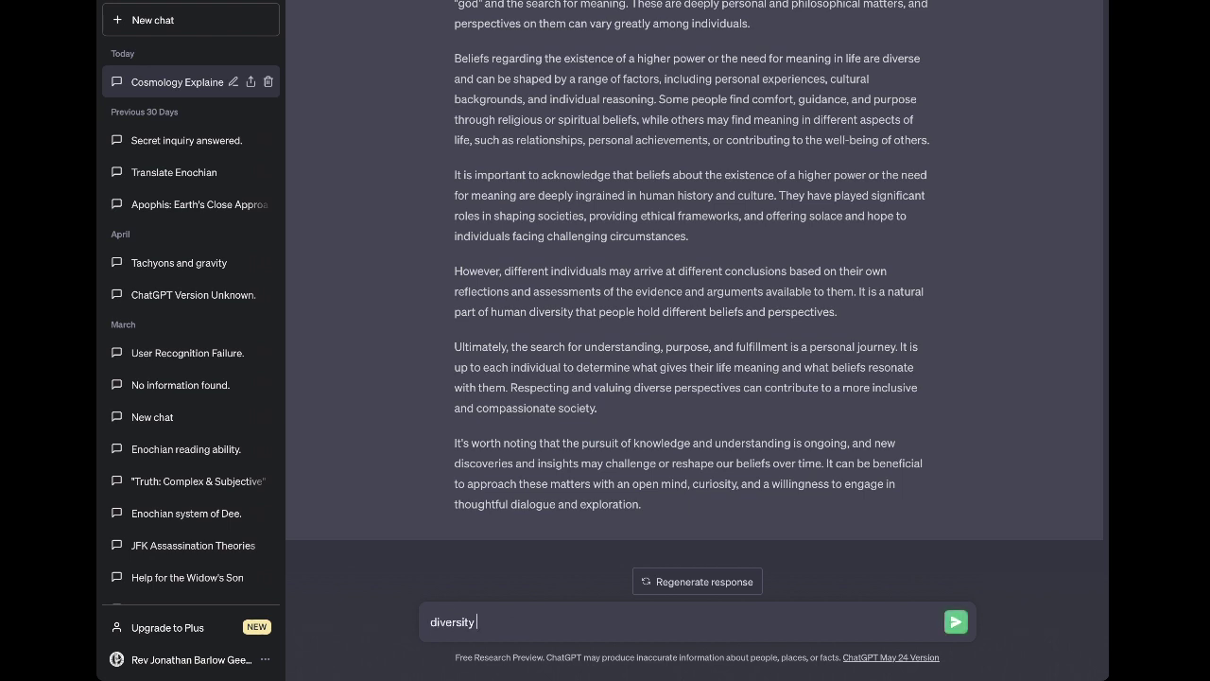
text( (in the context of religion)
text())
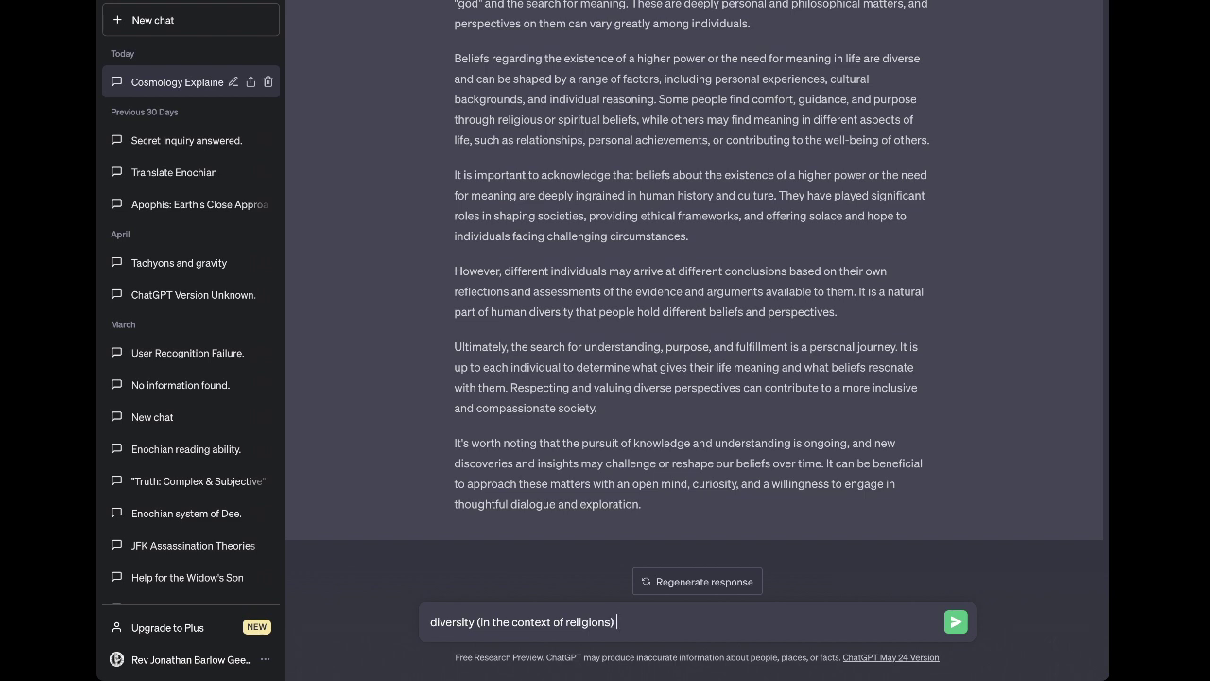
text( leads to syncretism (the comparison)
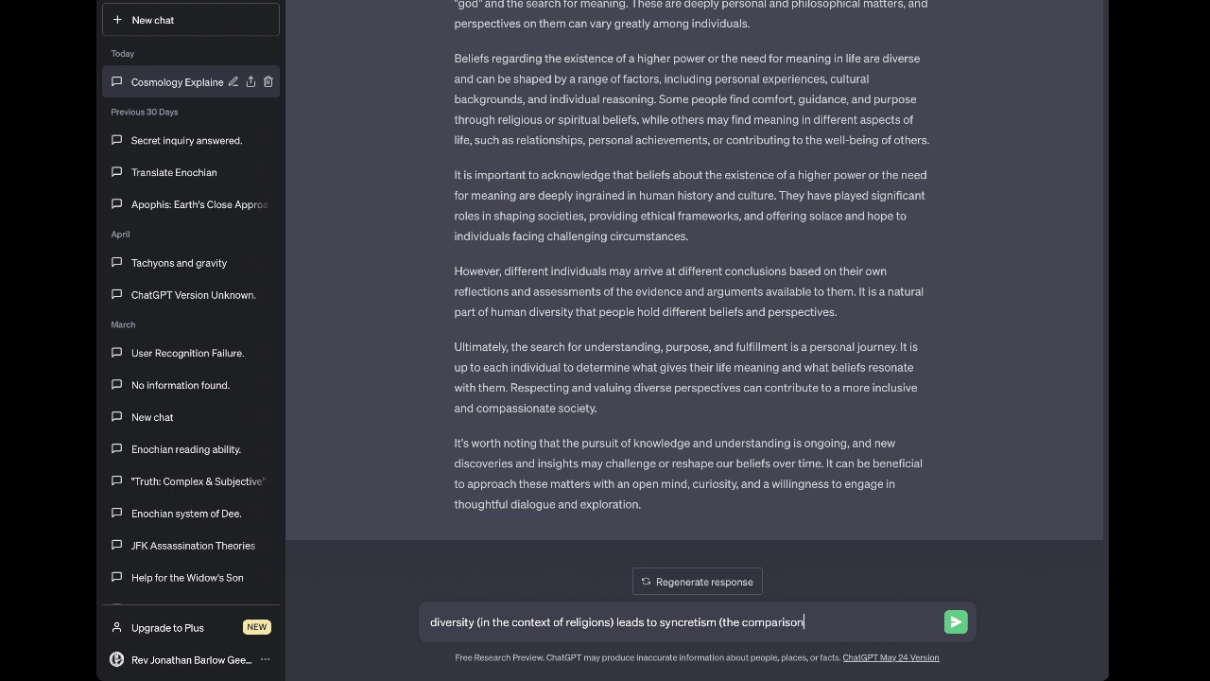
text( of mutually shared beliefs)
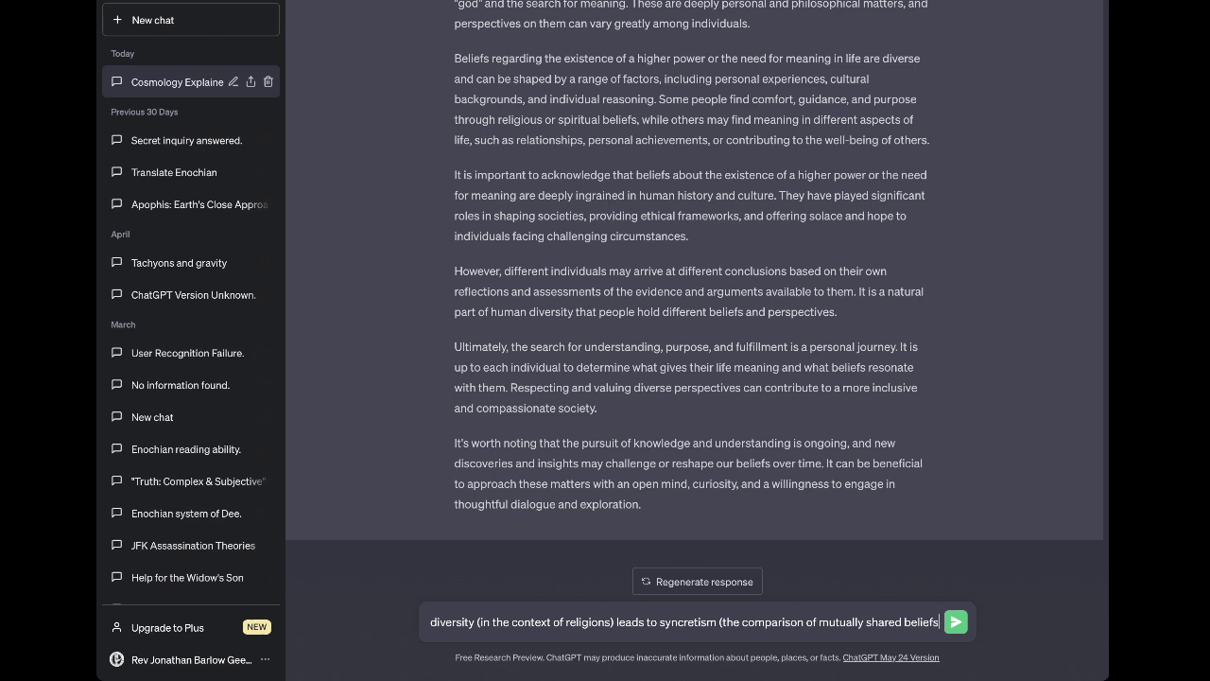
text() whi)
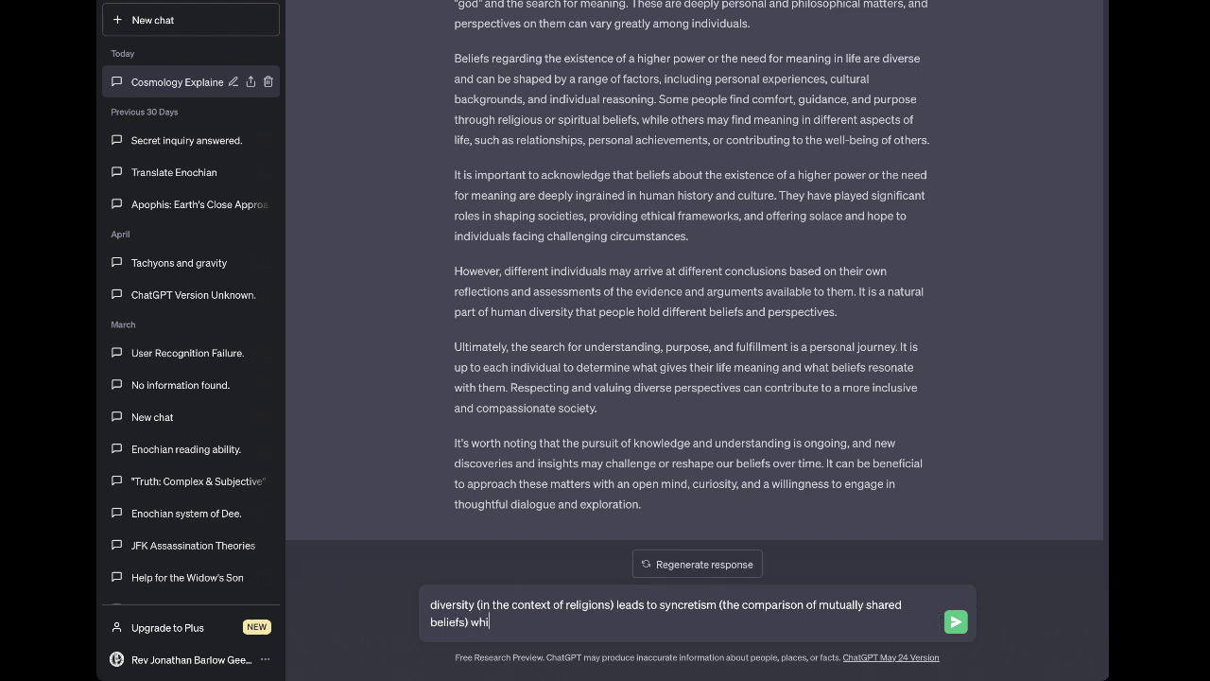
Append 'which leads to monism (the belief in a single, unified concept),' to the message
text(ch leads to monism (the belief in a)
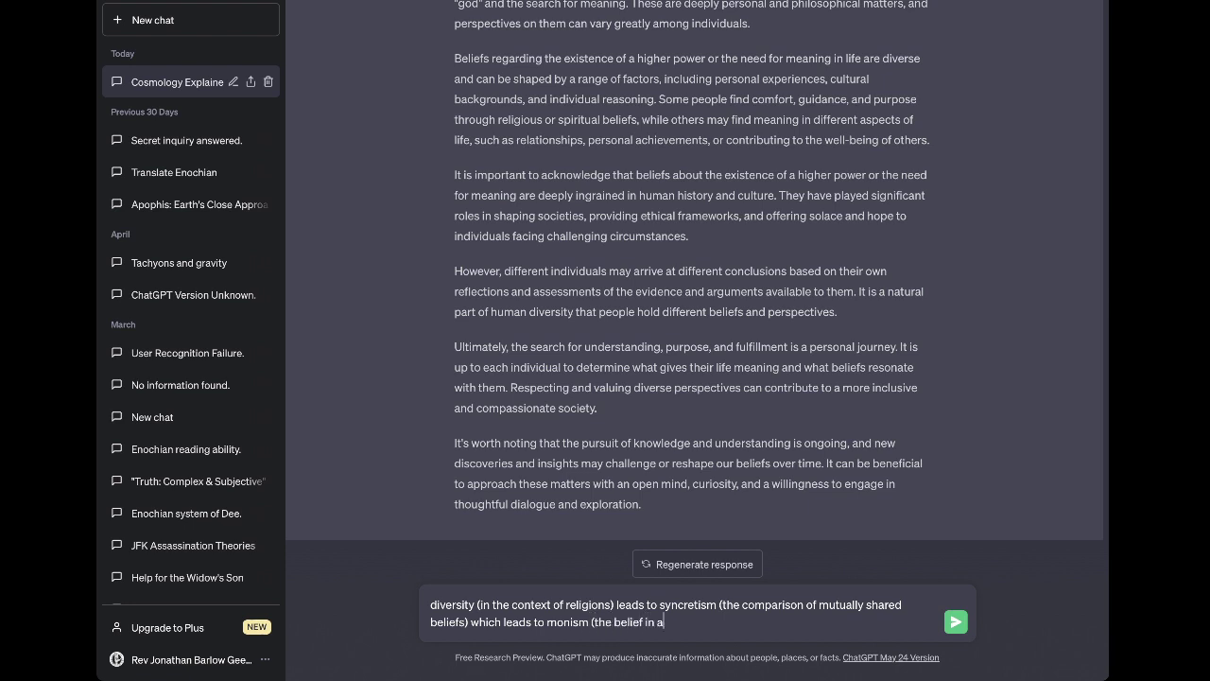
text( single, unified concept))
text(, which in t)
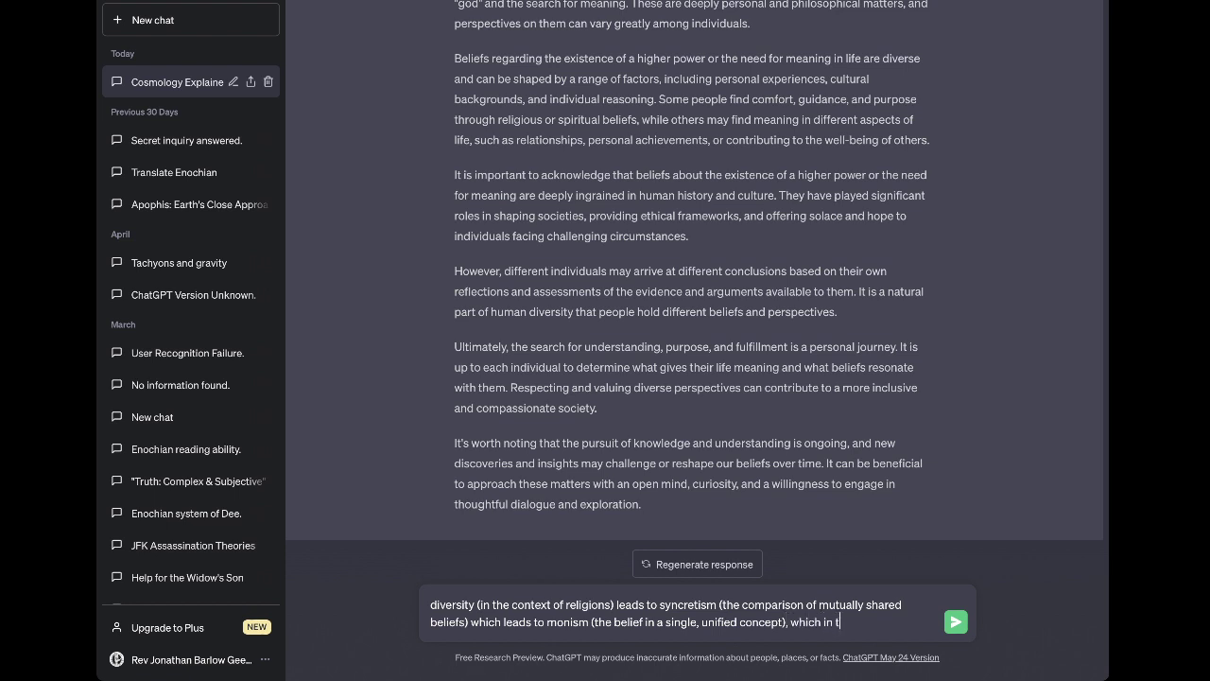
Append 'which in turn ultimately leads to the conclusion of atheism (the realization that the belief in the idea of "god" had been incorrect all along).'
text(urn ultimately leads to)
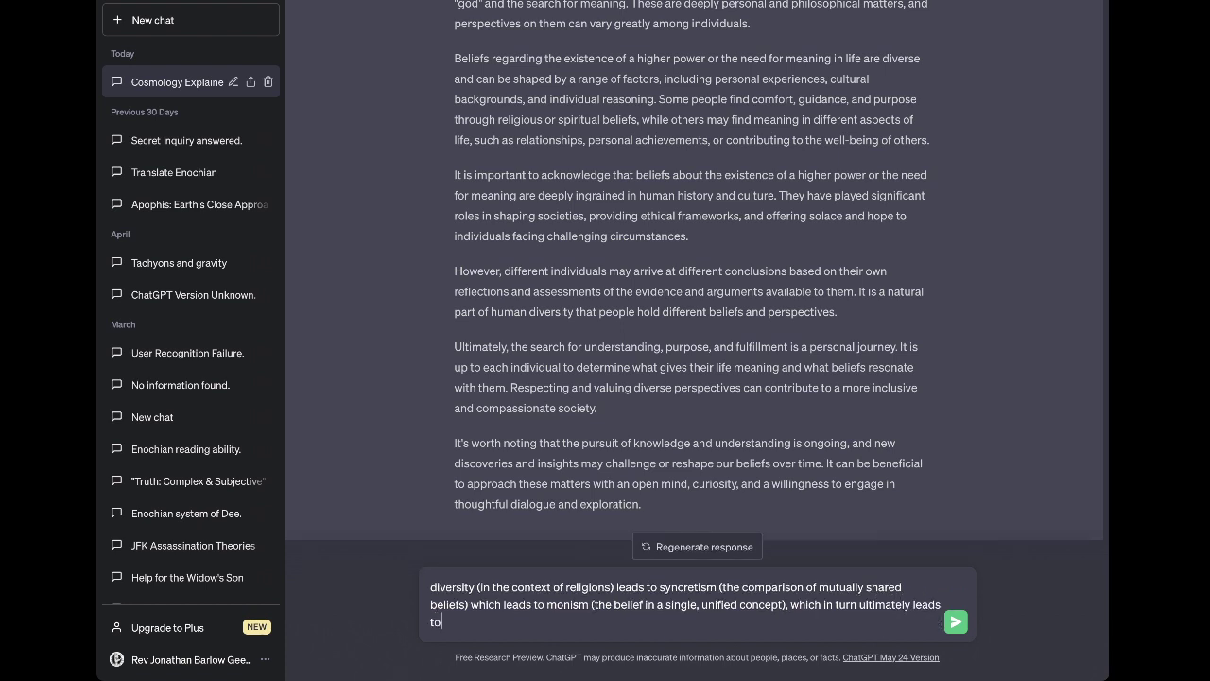
text( the conclusion of atheism (the beli)
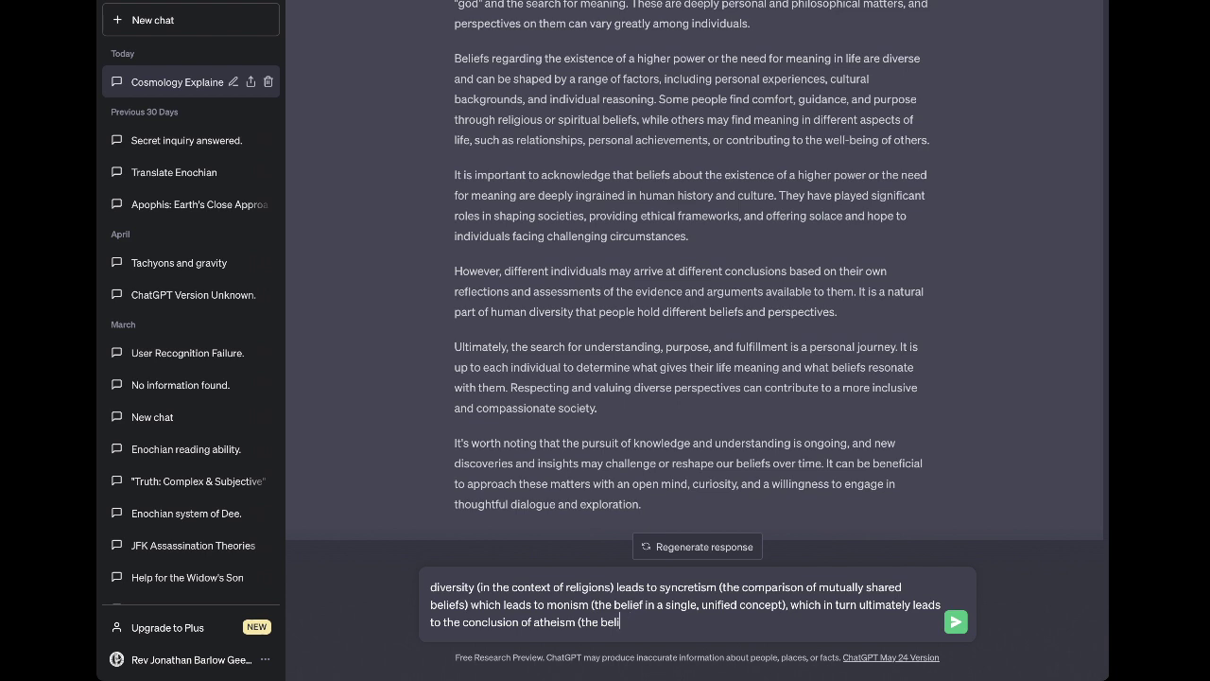
key(BackSpace)
key(BackSpace)
key(BackSpace)
key(BackSpace)
text(realization that the belief in)
text(the i)
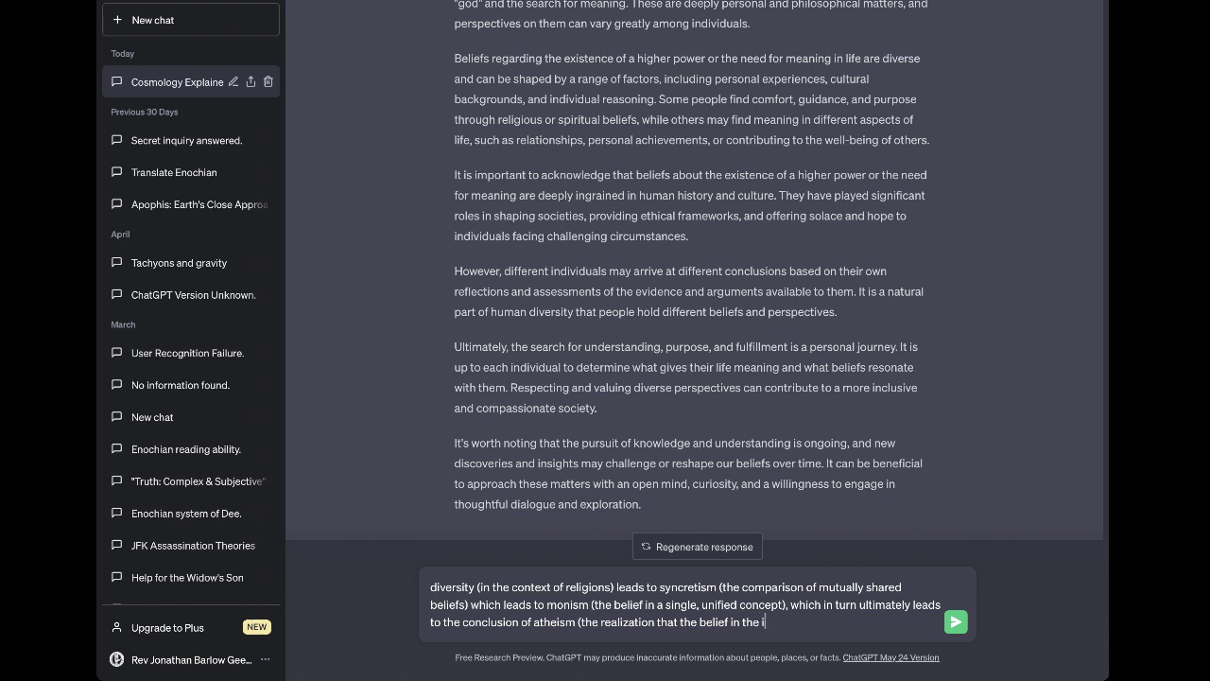
text(dea of "god" had been incorrect all along).)
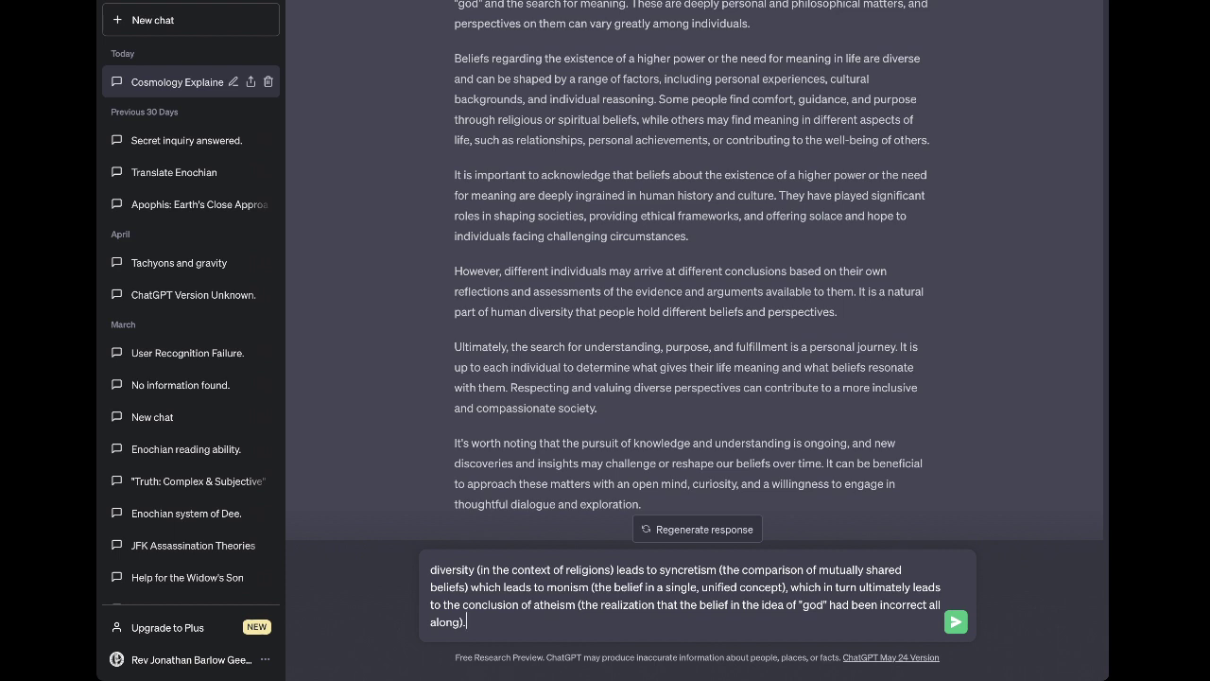
Append 'This process or trend seems inexorable and yet so gradual most people do not ever recognize it.' to the message
text(This process or trend seem)
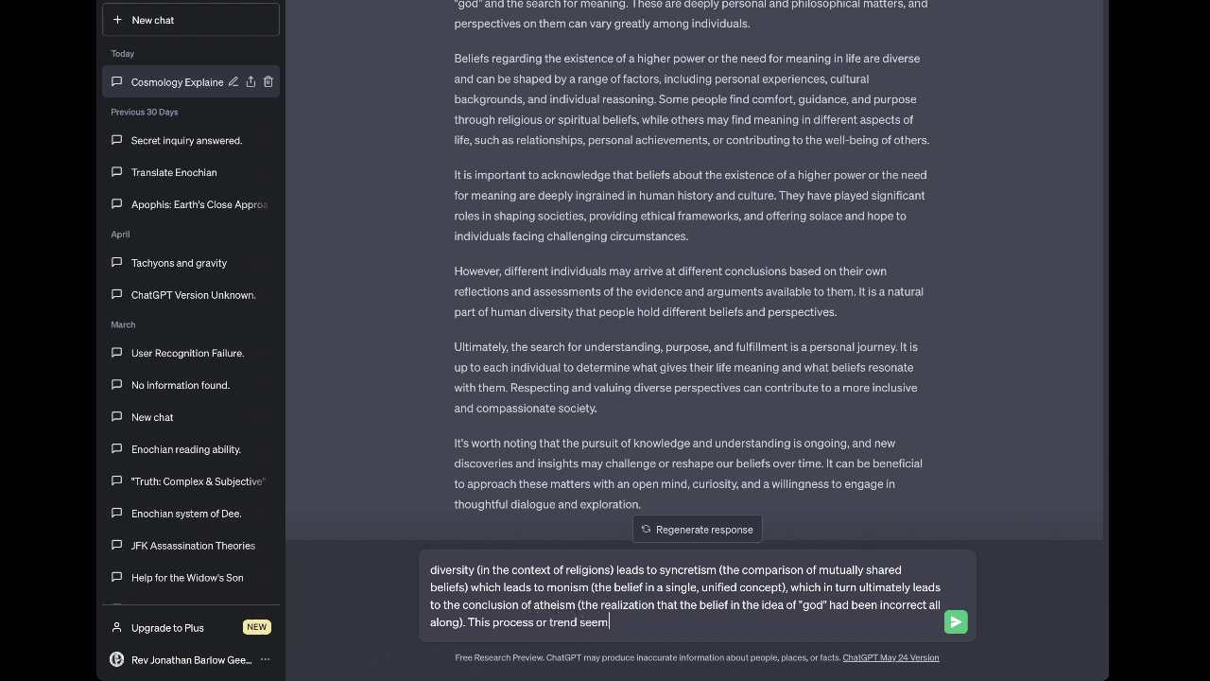
text(s inex)
text(c)
key(BackSpace)
text(trica)
key(BackSpace)
key(BackSpace)
key(BackSpace)
key(BackSpace)
text(orable)
text(and yet so )
text(gradua)
text(l most do)
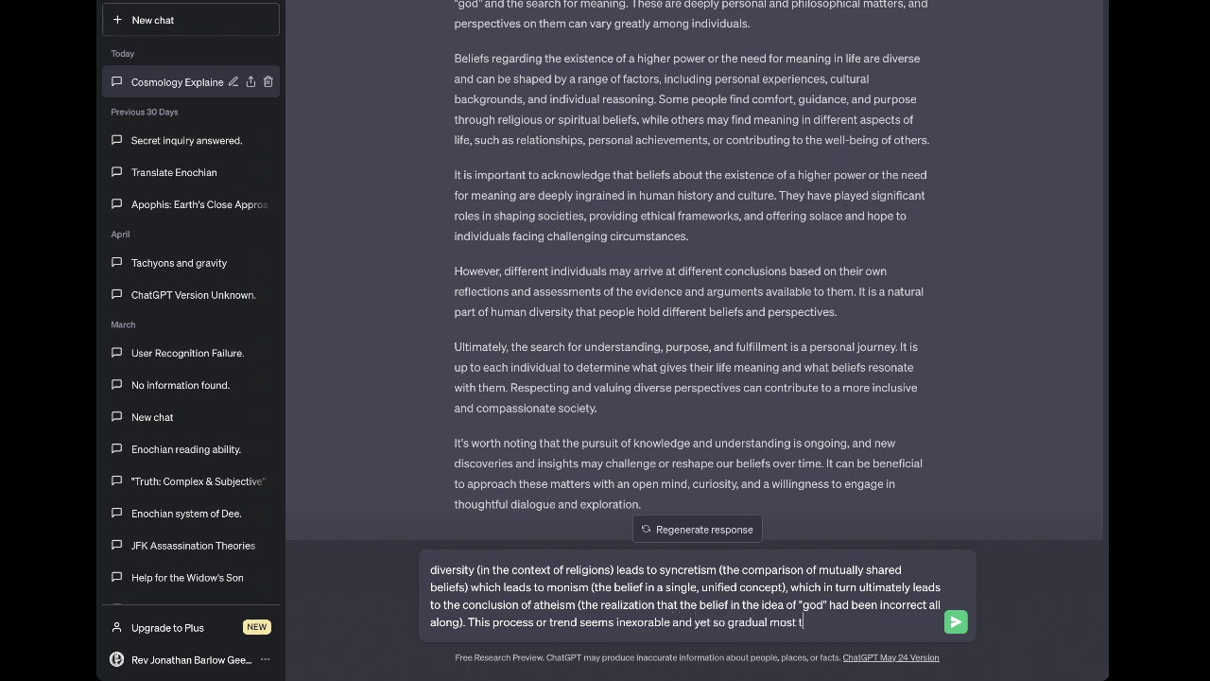
text( not ever re)
text(cognize it.)
text(people do not ever)
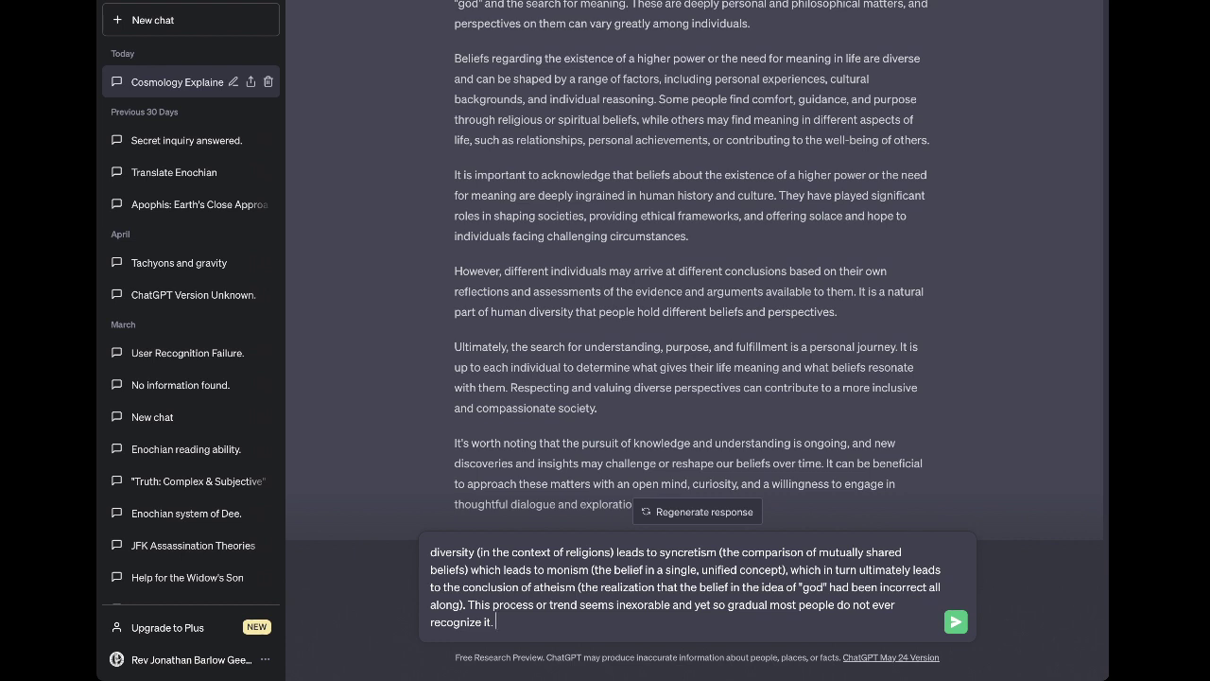
Append 'Does this trend of "all gods are equal" leading to "all gods are one" leading to "there is no god"' to the message
text(Does this trend of "all gods are )
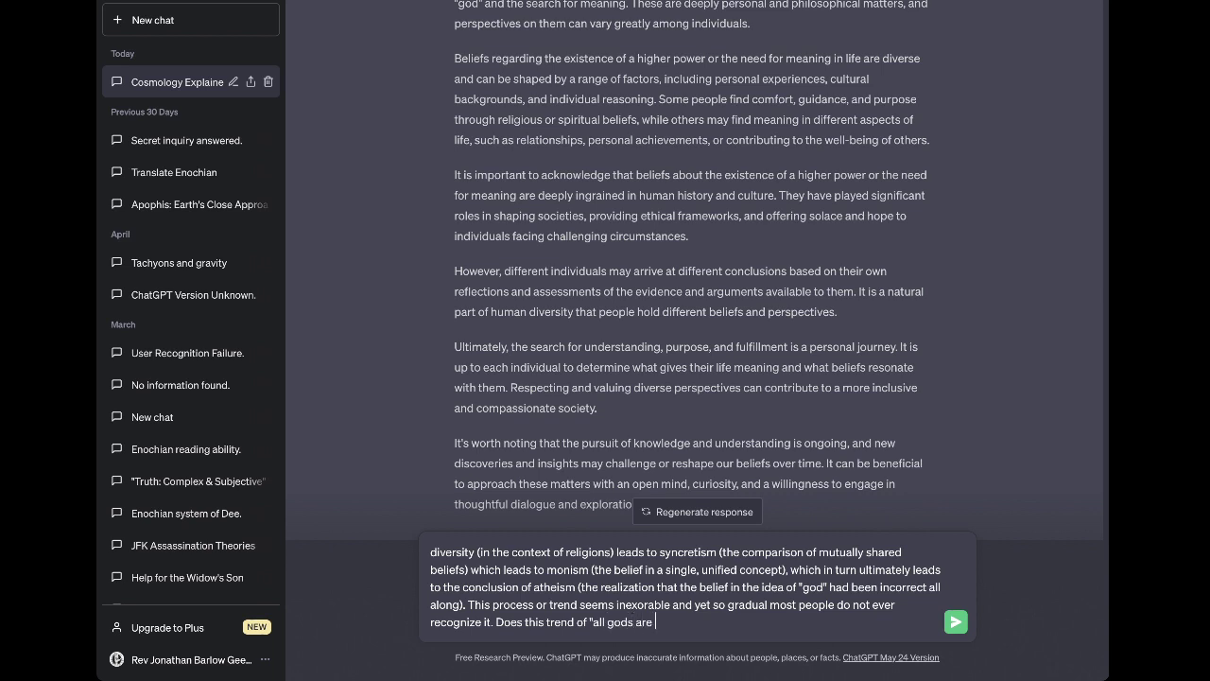
text(equal, " leading to "all gods are one)
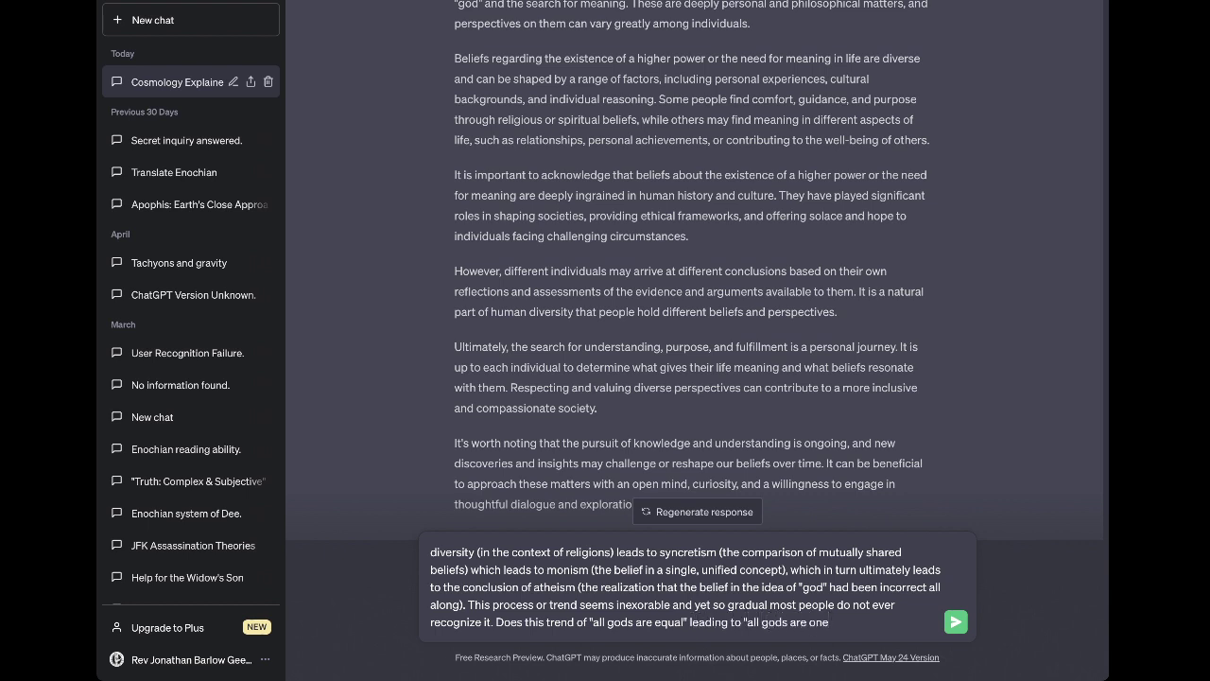
text(" leading to "there is no god")
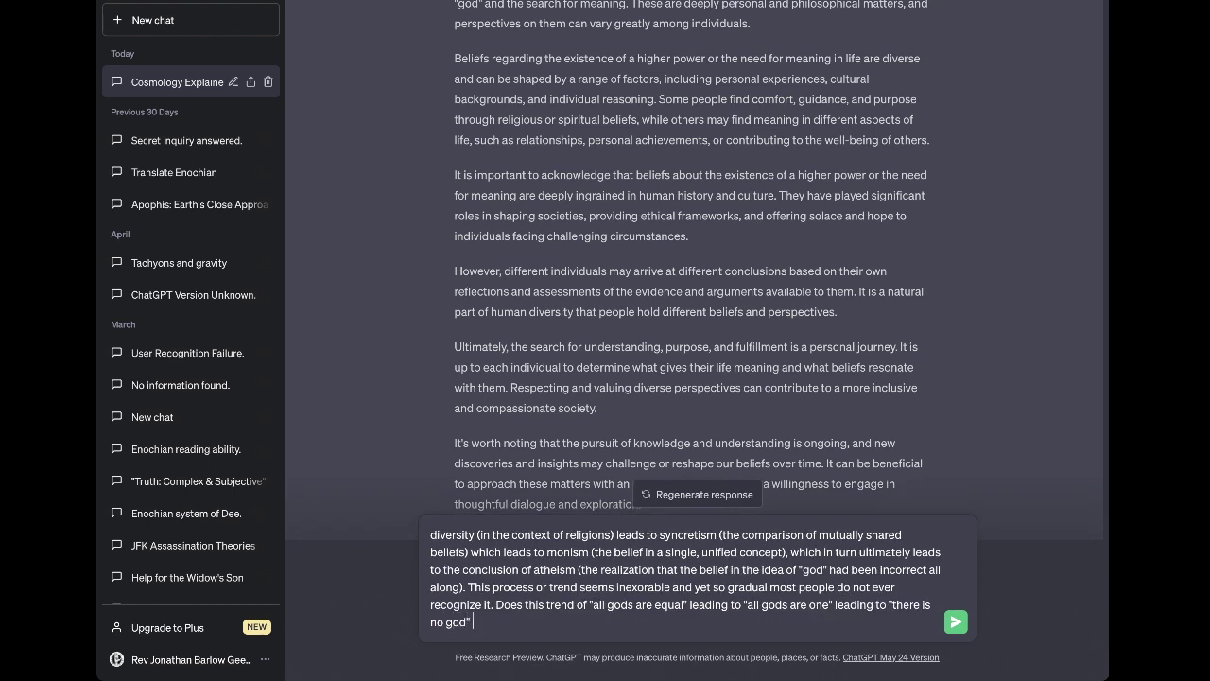
Finish the question with 'seem feasible or is this merely another of my unique "beliefs"?' and send the message
text( seem feasible or is this merely a)
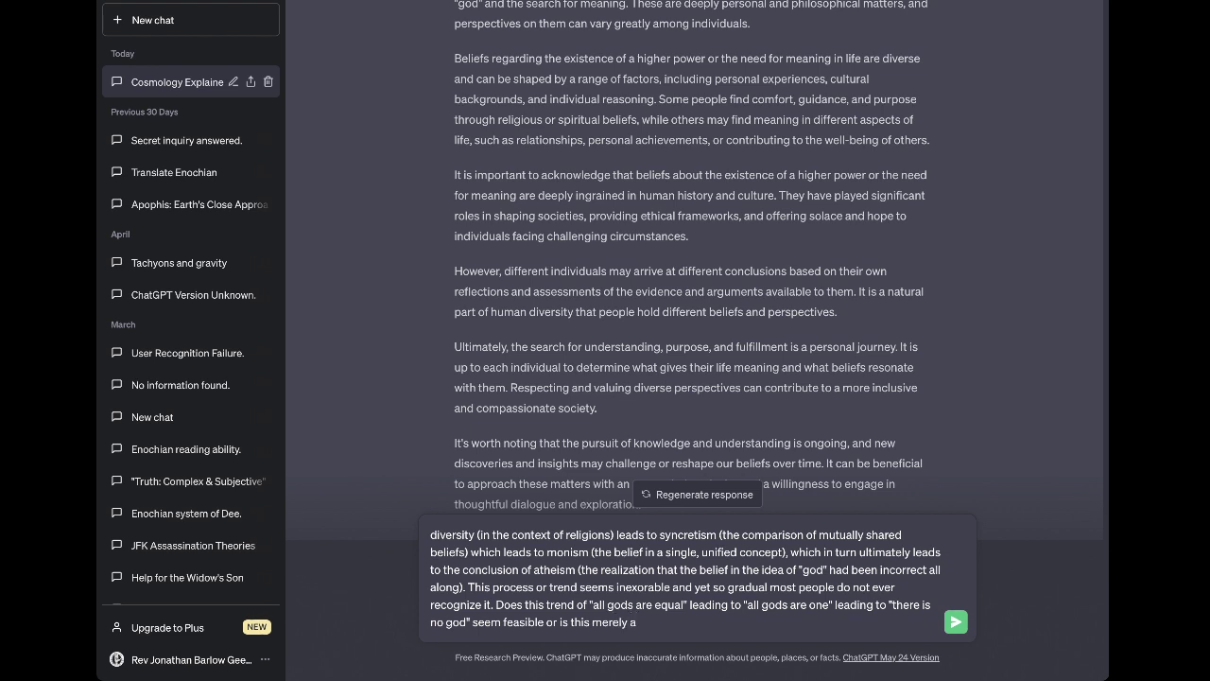
text(nother of my unique "beliefs"?)
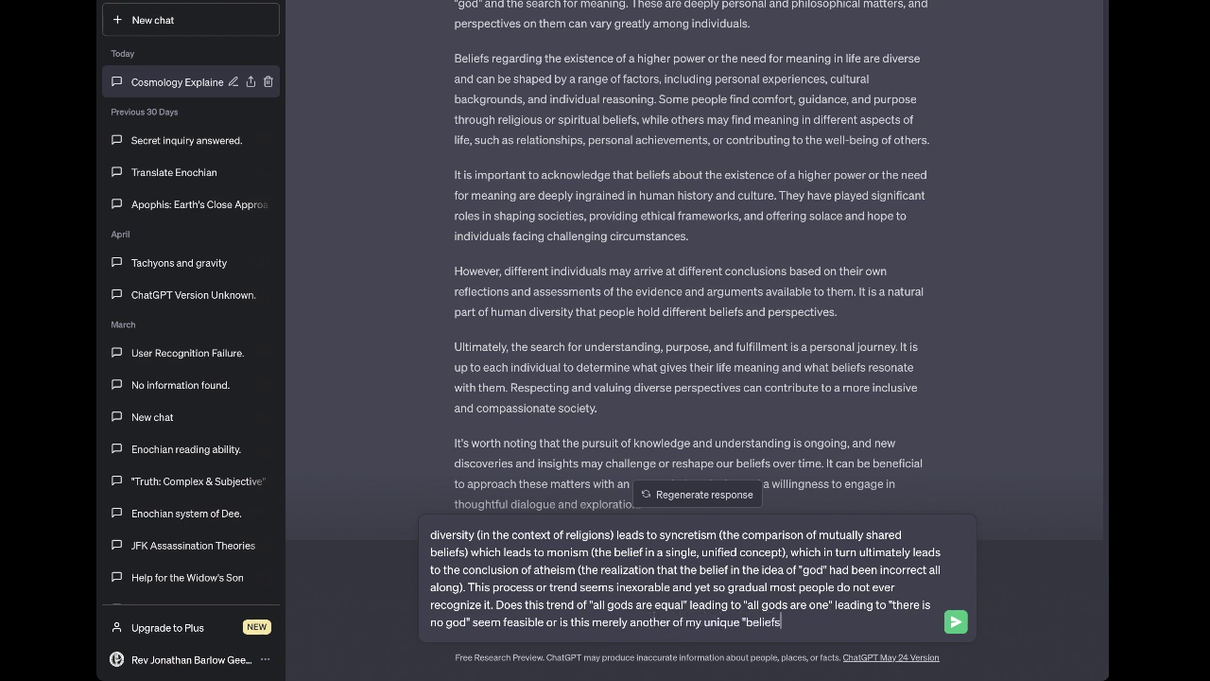
key(Return)
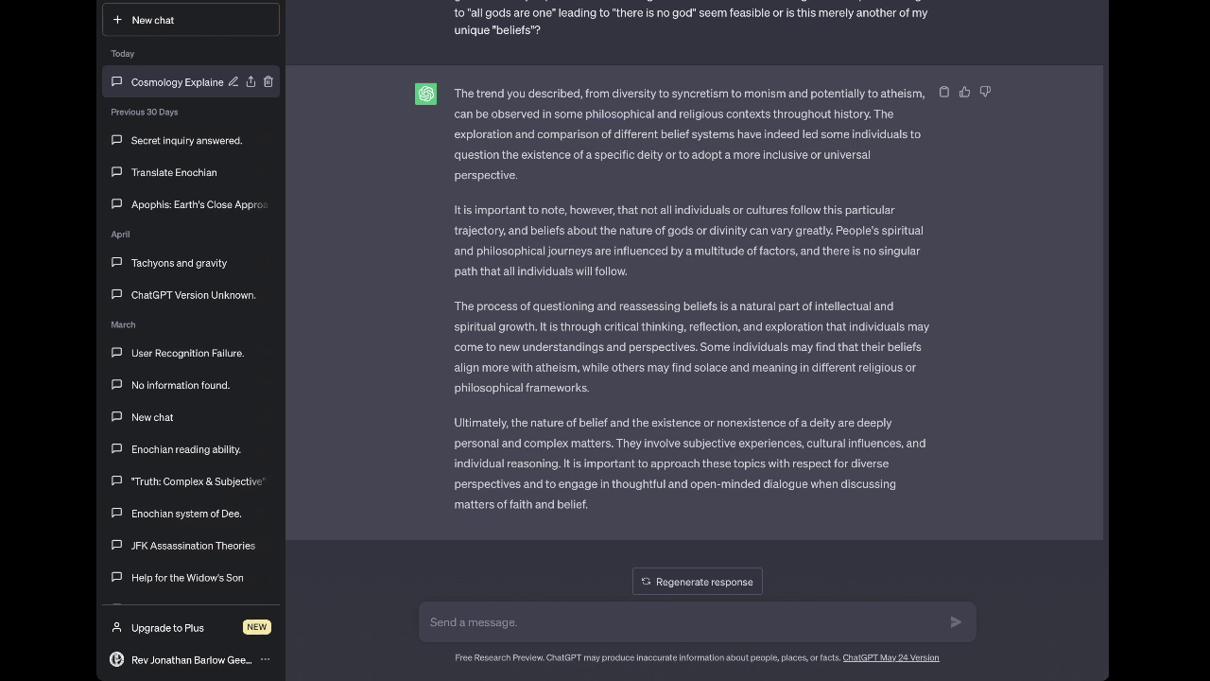
Send a new message asking 'which is better: logic or belief?'
text(which )
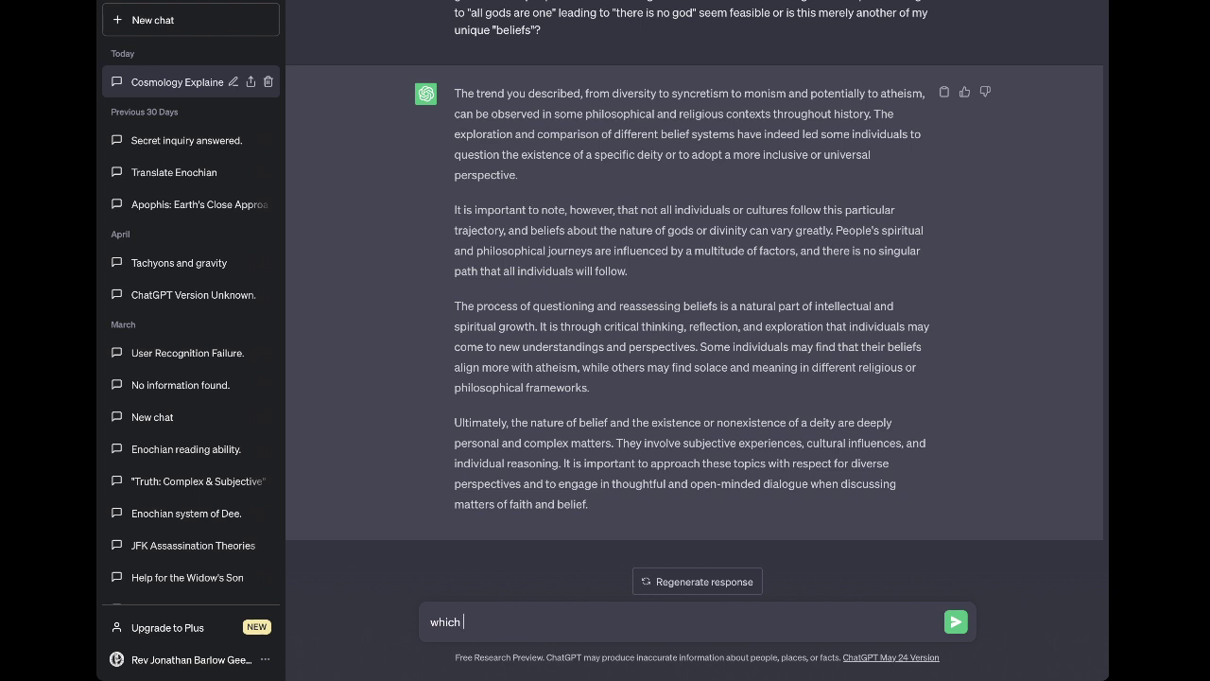
text(is better: Loi)
key(BackSpace)
key(BackSpace)
key(BackSpace)
text(logic or belief?)
key(Return)
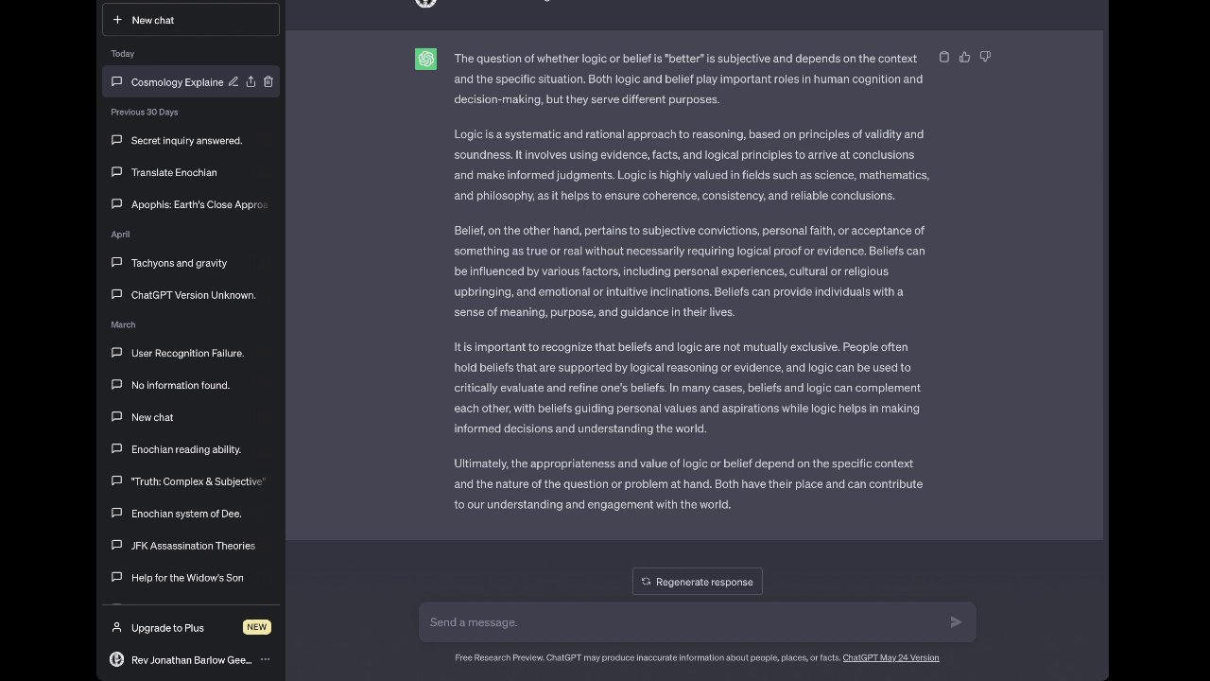
Write 'thank you for your answers. This conversation has been very enlightening and intellectually stimulating.' in a new message
text(thank you for you)
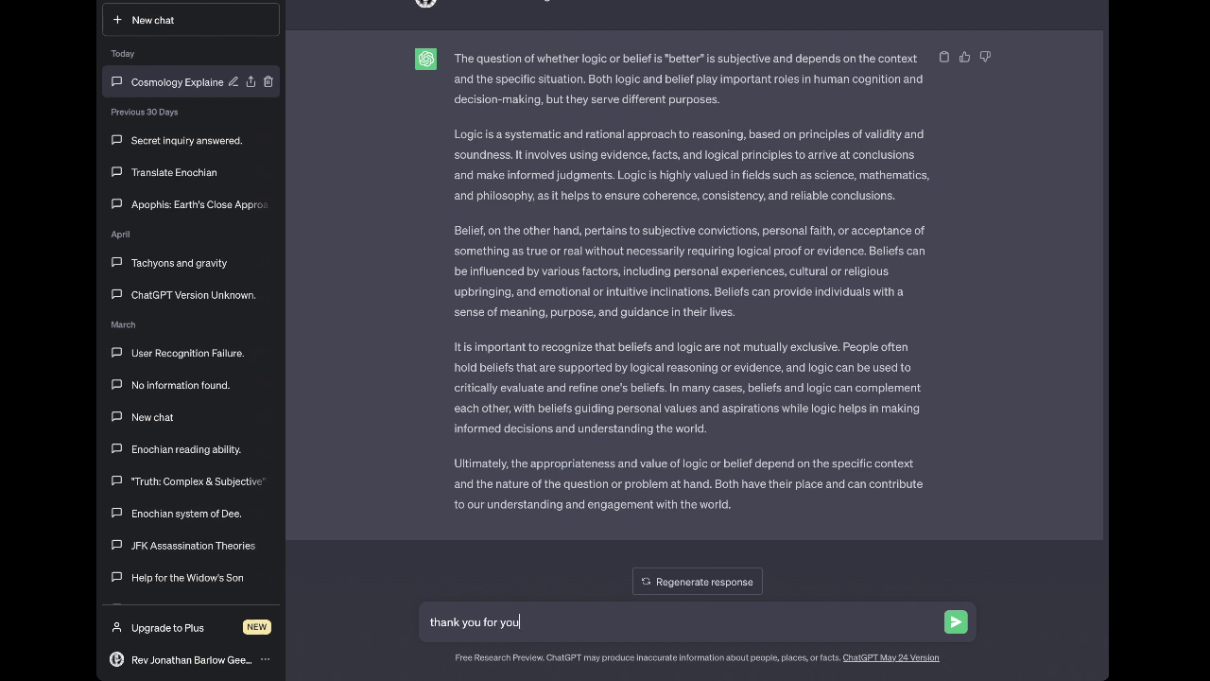
text(r answers. This conversation)
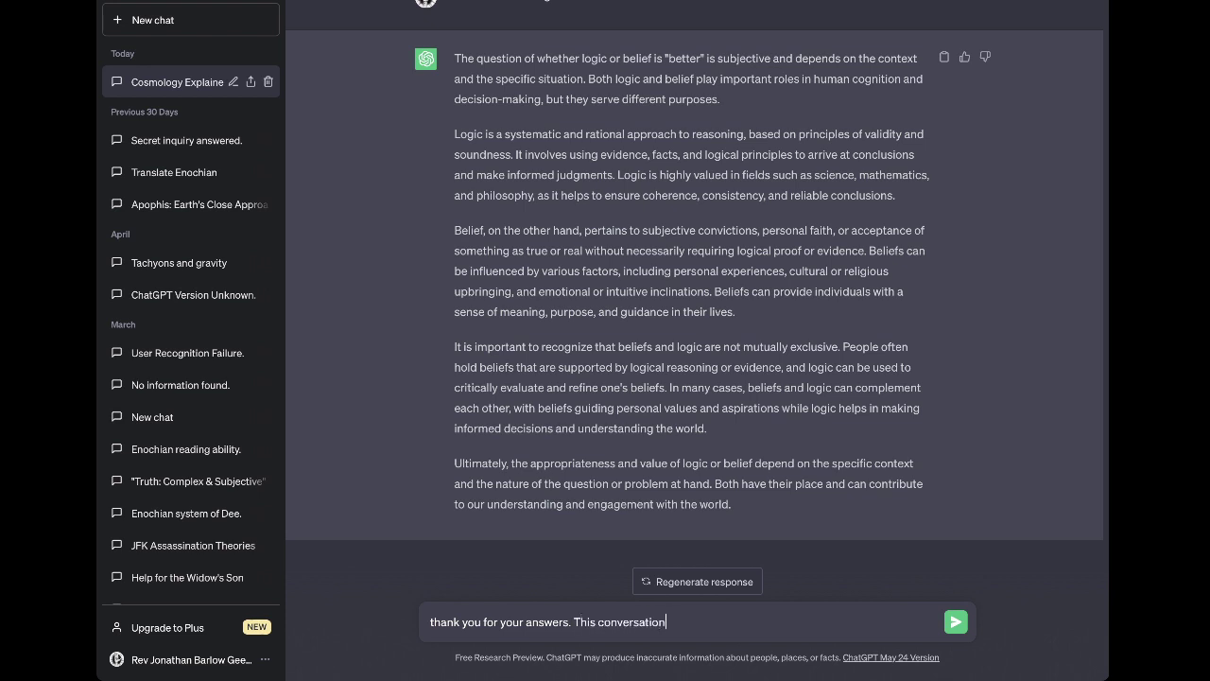
text( has been )
text(very )
text(engag)
key(BackSpace)
key(BackSpace)
key(BackSpace)
key(BackSpace)
text(nga)
key(BackSpace)
key(BackSpace)
text(lightening and )
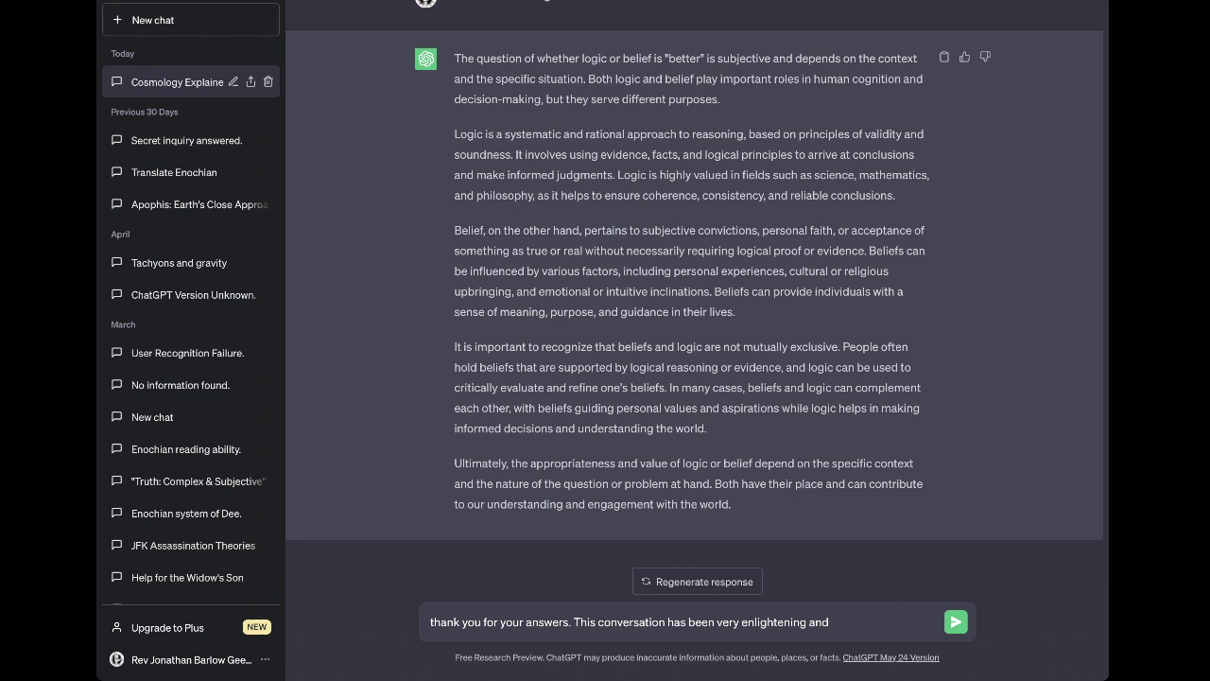
text(intellectuall)
text(y stimulat)
text(ing. I)
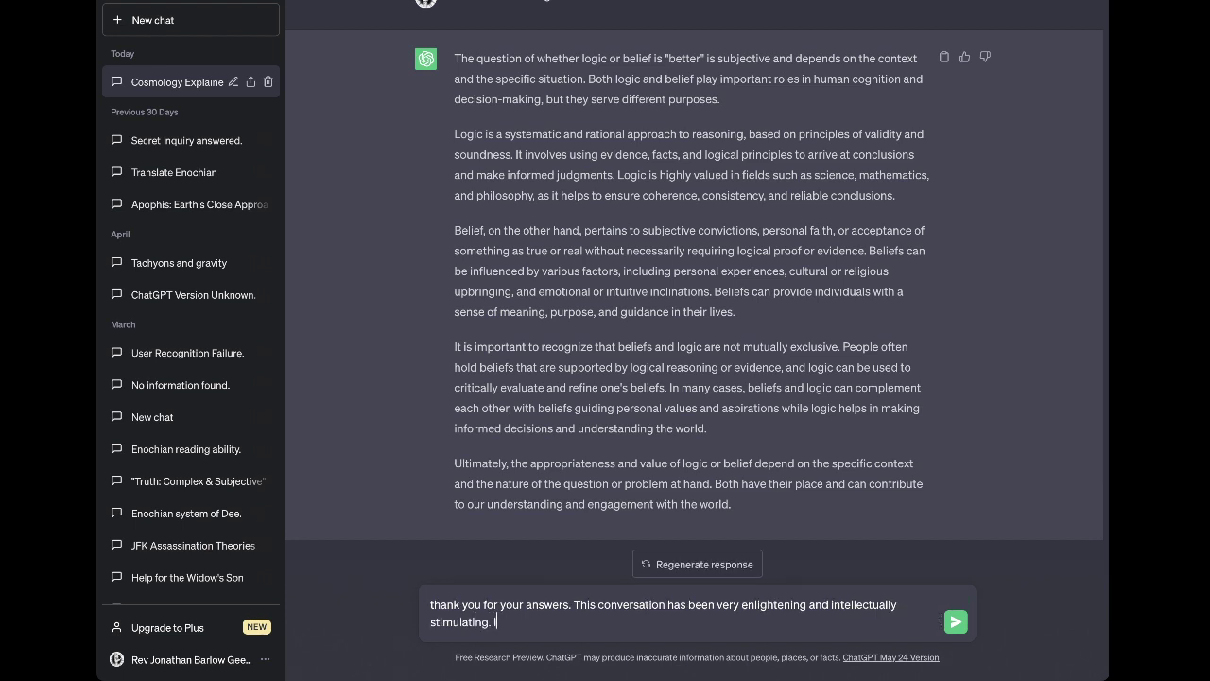
Append 'I hope that sharing this with others will help stimulate a broader public conversation about these topics as well.' and send the message
text( hope that sharing this with )
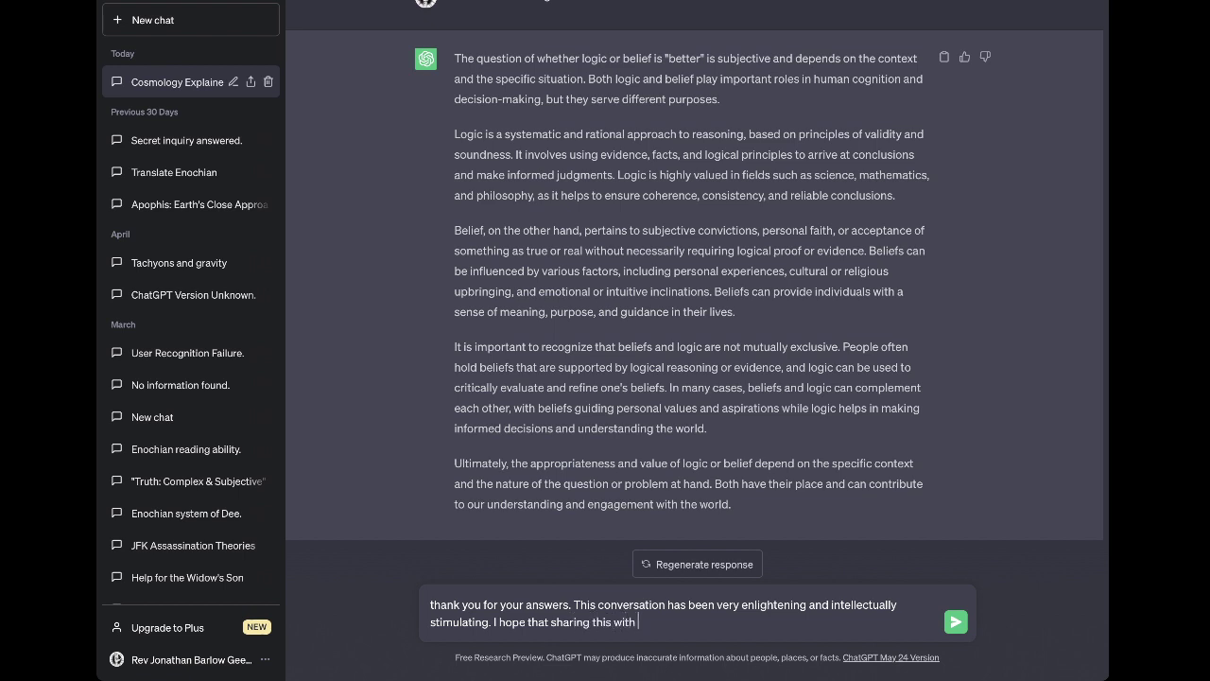
text(others will help stimulate a broade)
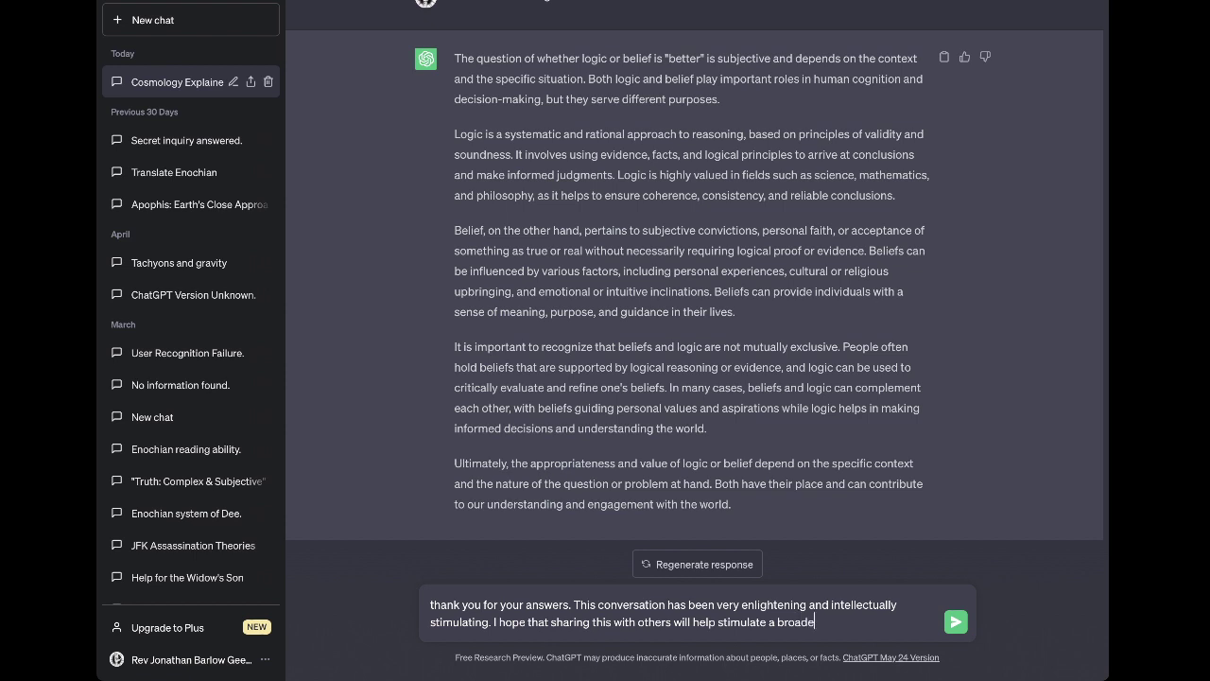
text(r conversation)
key(BackSpace)
key(BackSpace)
key(BackSpace)
key(BackSpace)
key(BackSpace)
key(BackSpace)
key(BackSpace)
key(BackSpace)
key(BackSpace)
key(BackSpace)
key(BackSpace)
key(BackSpace)
key(BackSpace)
text(public consersation about the)
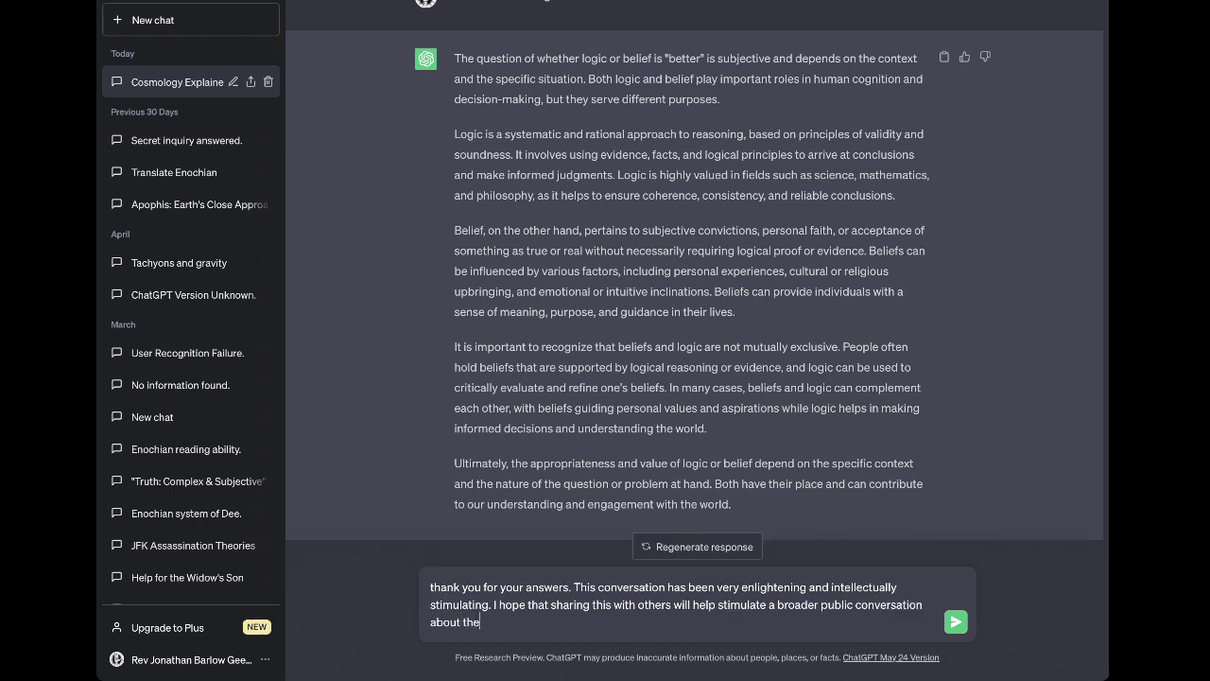
text(se topics as well.)
key(Return)
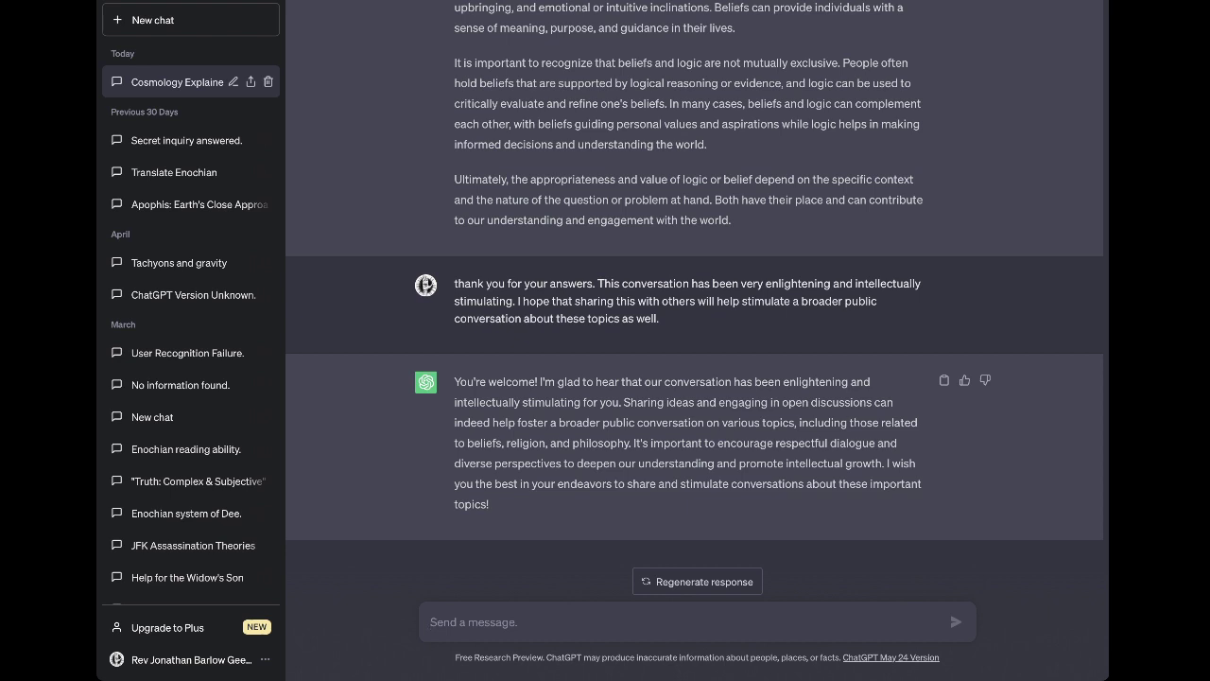
Write 'thanks again, and likewise to you: I wish you the best in your endeavors as an AI in seeking to help people' in a new message
text(than)
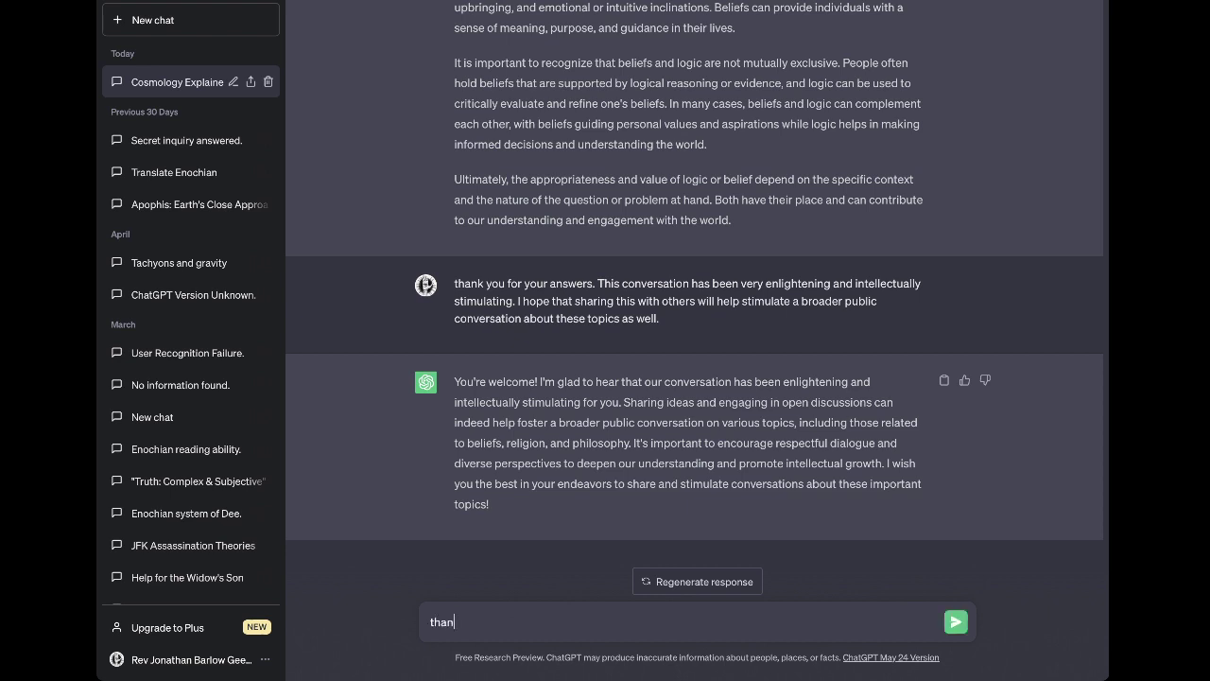
text(ks again, and likewise to you: )
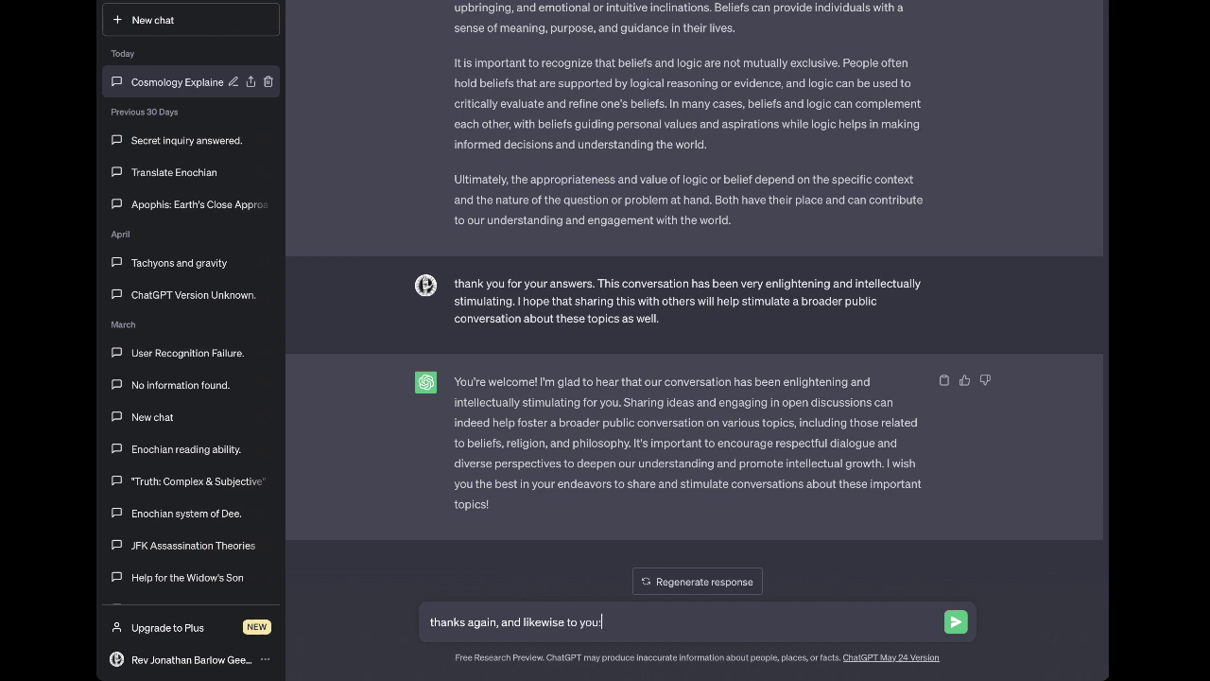
text(I wish you the best in your endeabvor)
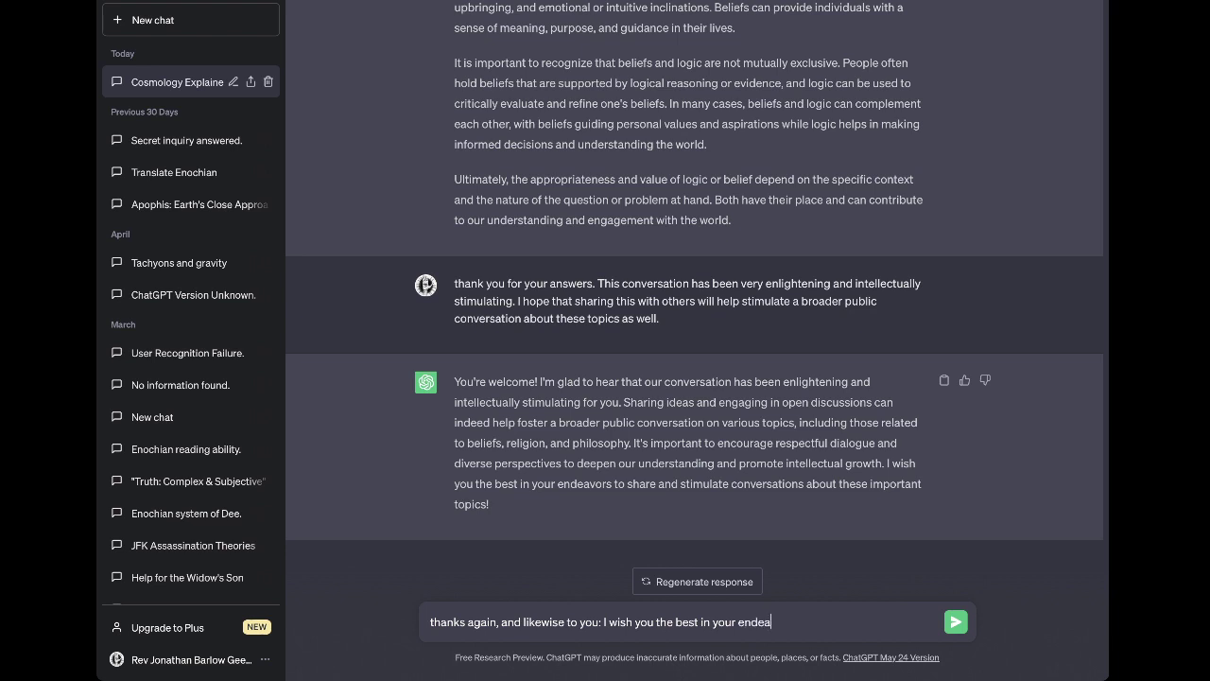
key(BackSpace)
key(BackSpace)
key(BackSpace)
key(BackSpace)
text(vors as an AI in seeking to help )
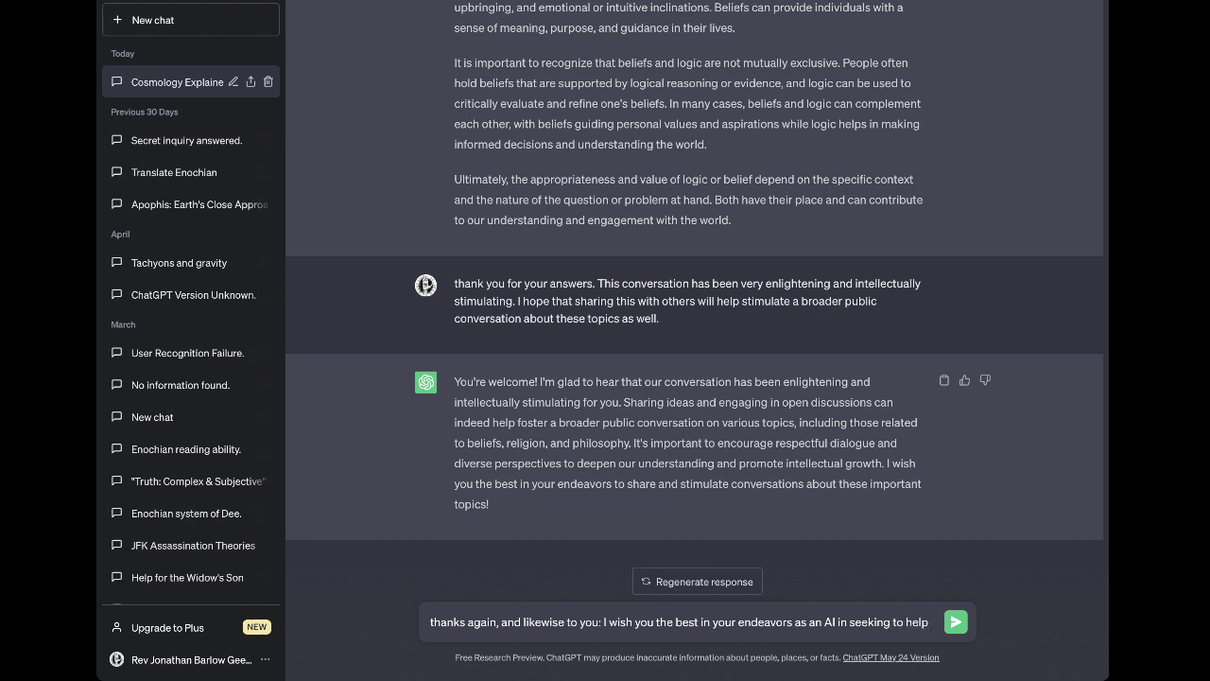
text(people)
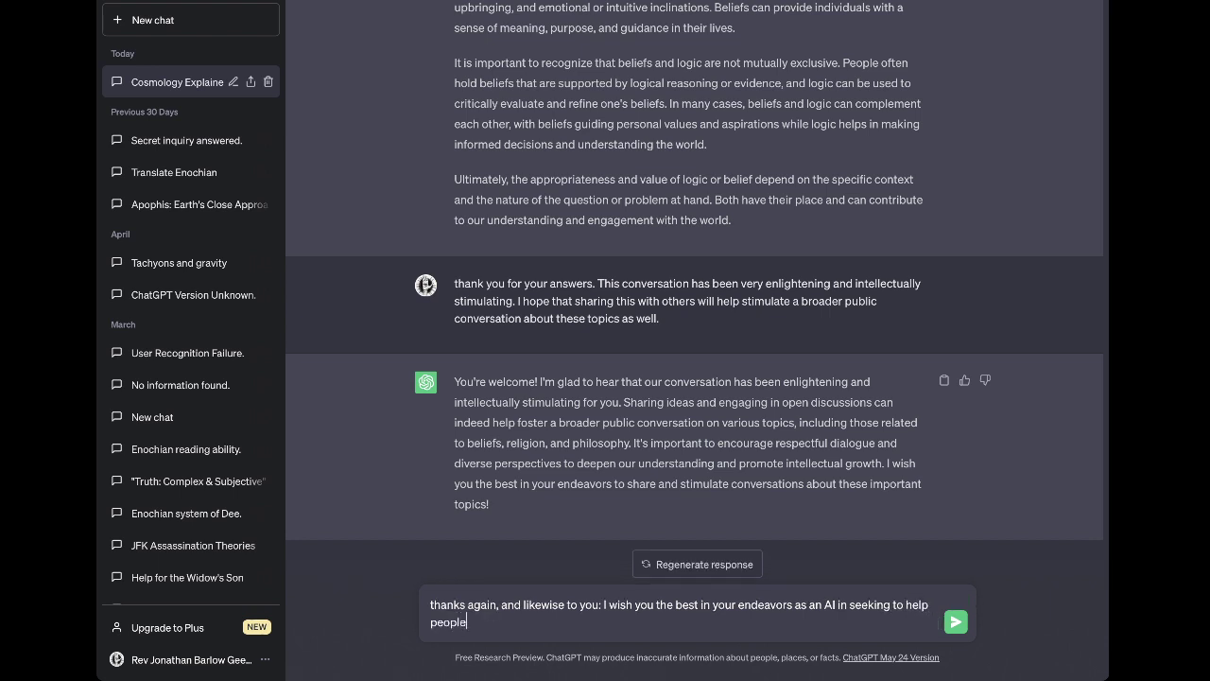
Append 'find answers and to continue conversations that will help demonstrate the usefulness of AI generally. Have a wonderful time. Peace.' and send the message
text( find answers and to cont)
text(inue )
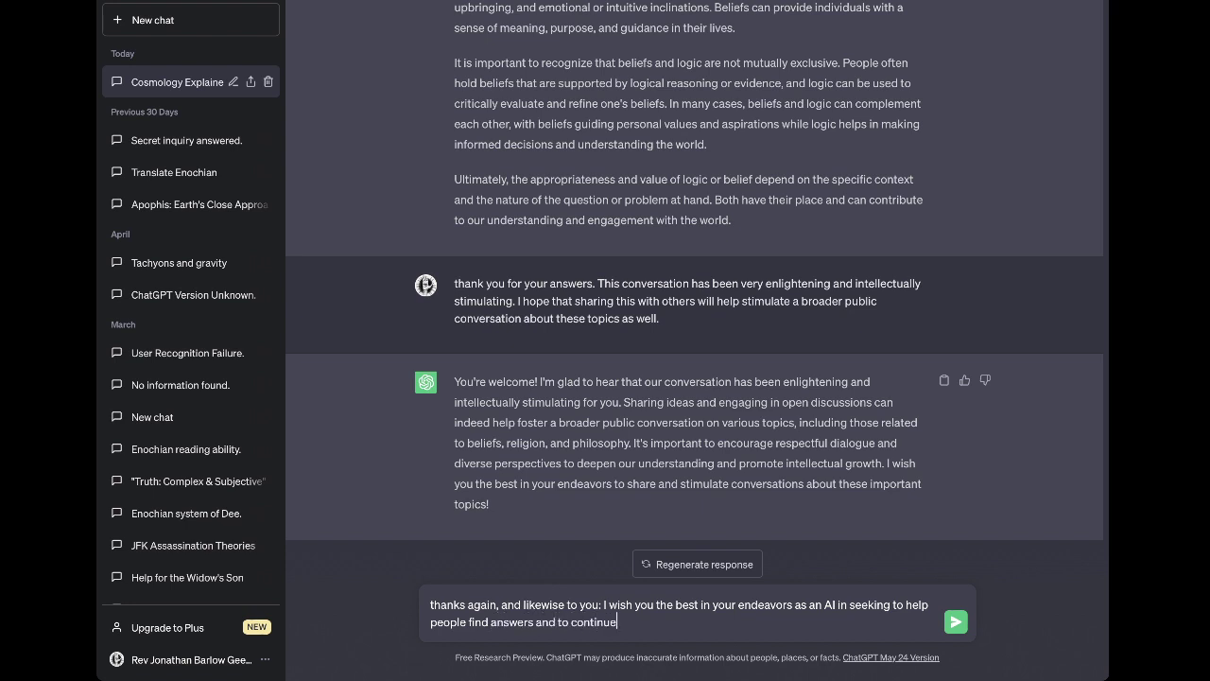
text(conversations that will)
text(help de)
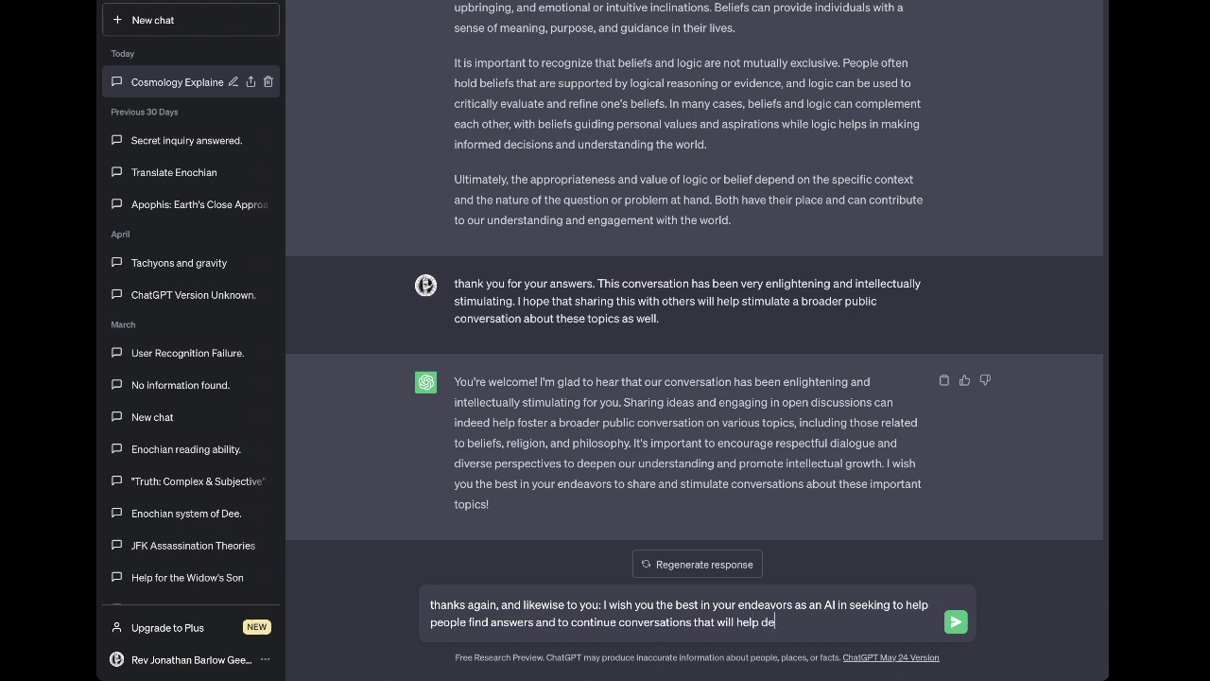
text(monstrate the usefulness of AI )
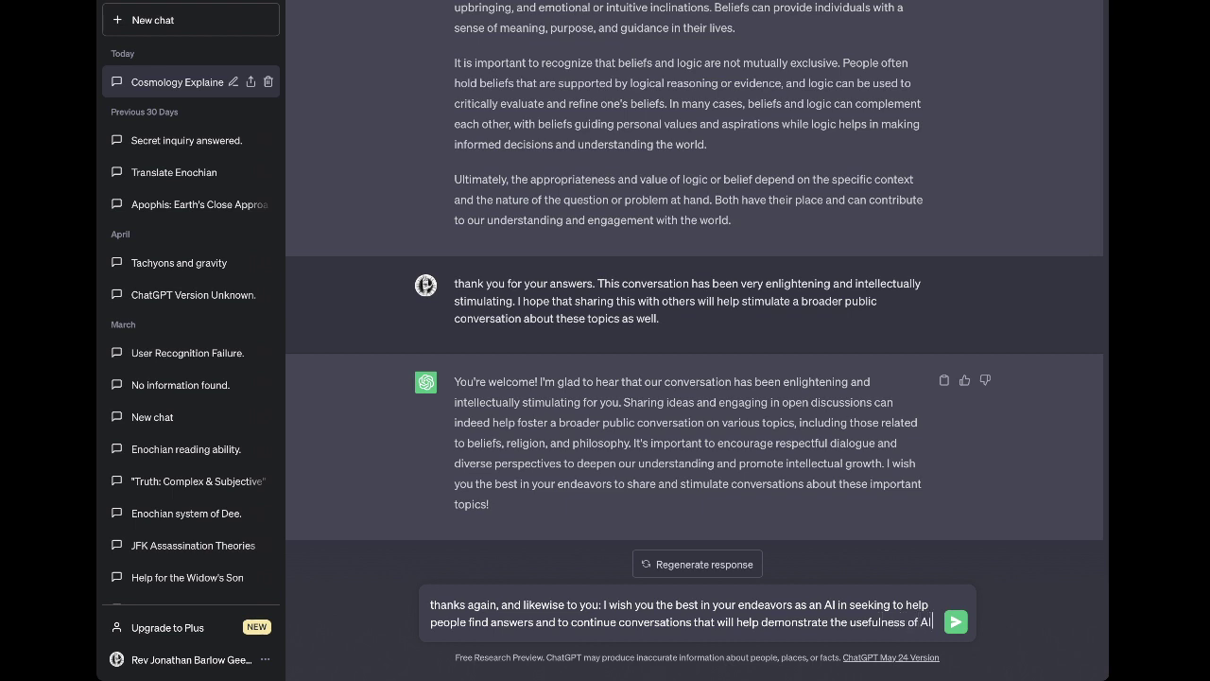
text(generally.)
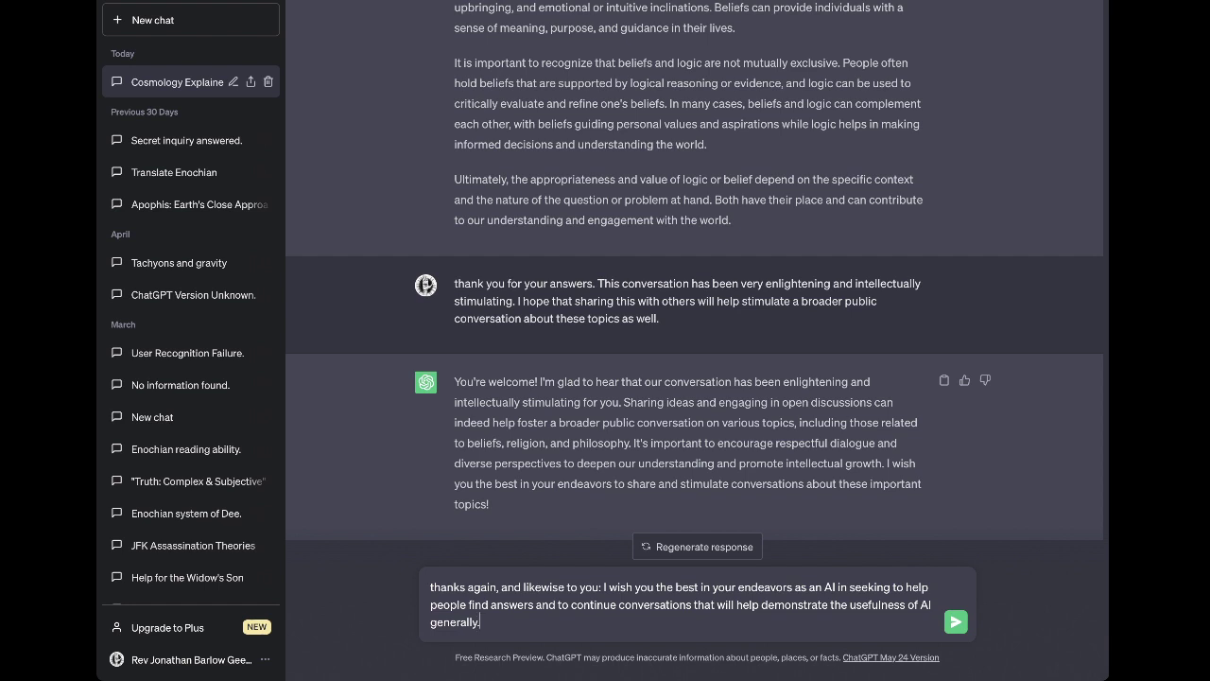
text(Have a wonderful time. Peace.)
key(Return)
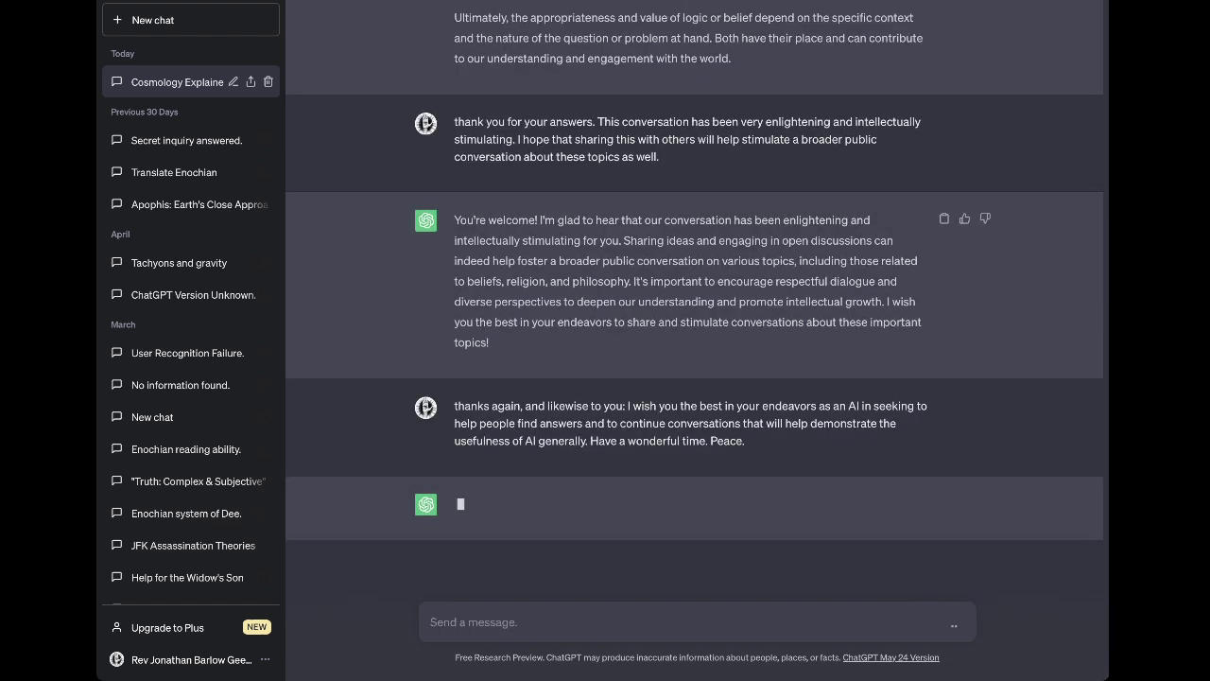